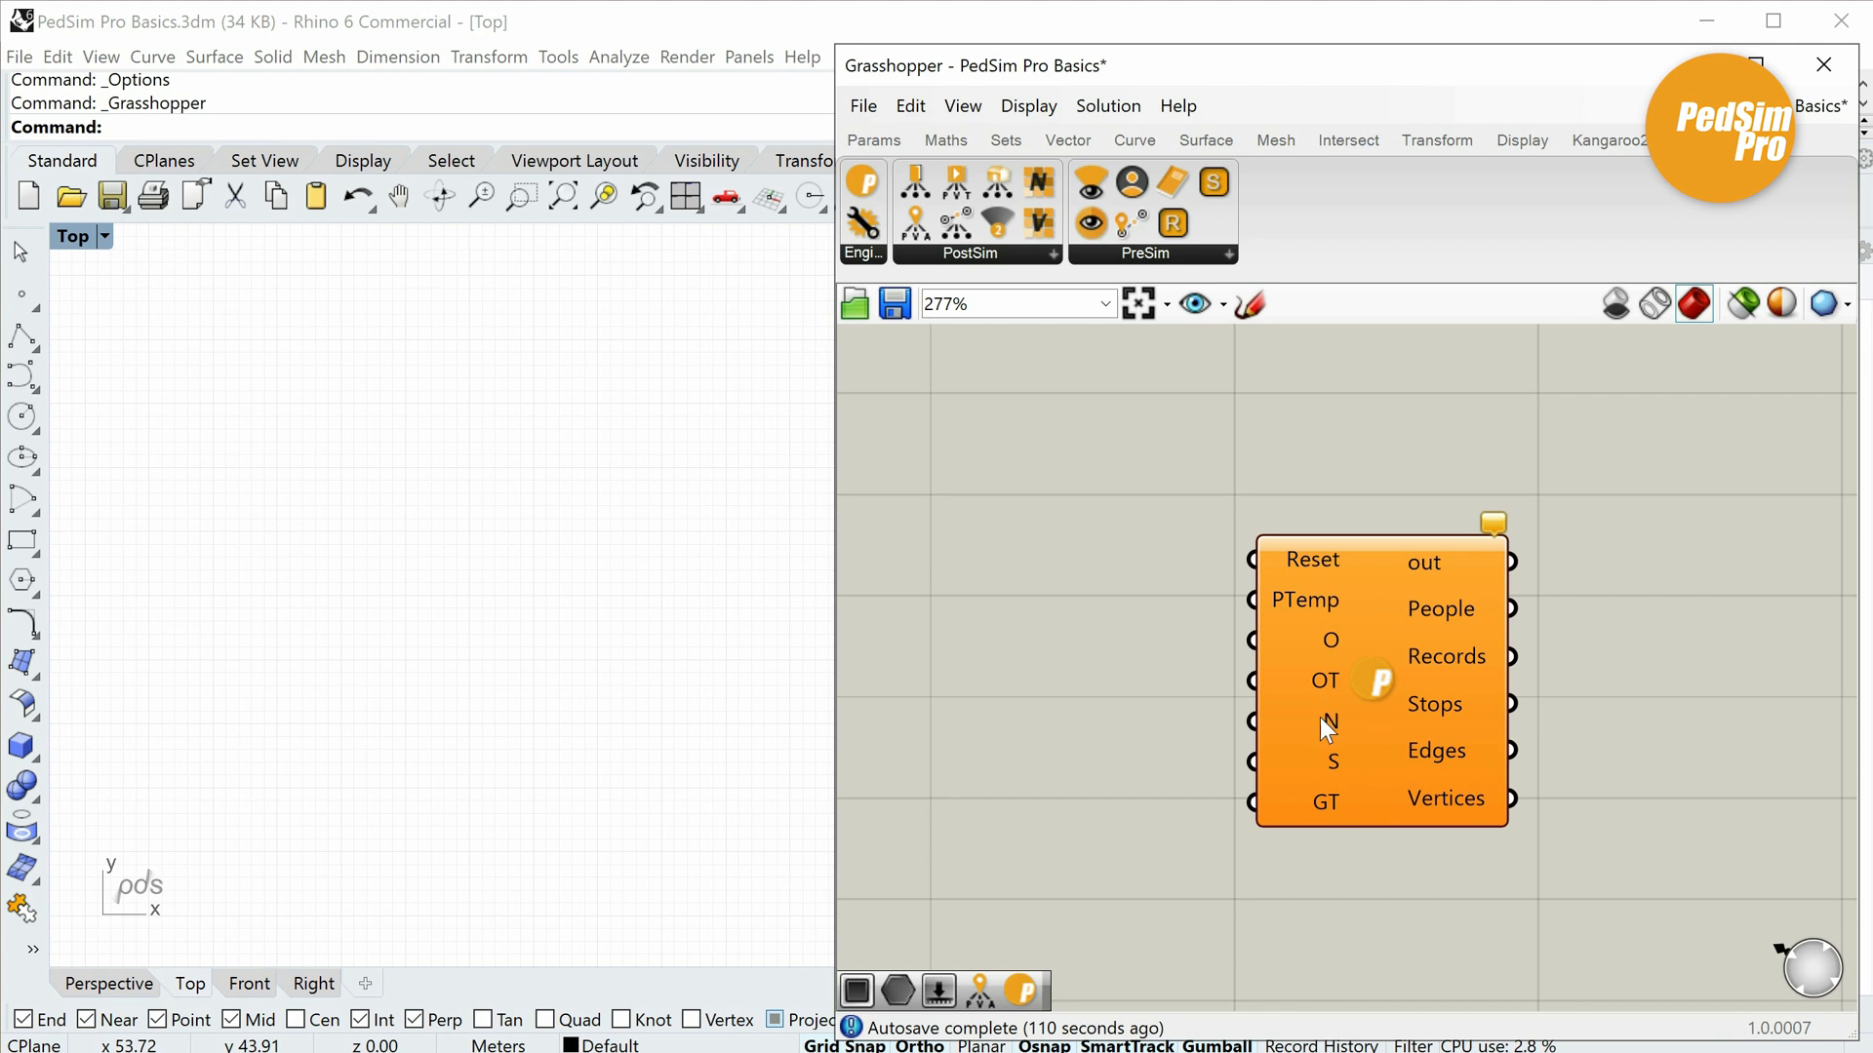
Add a Button component beside the PedSim engine component and wire it to the Reset input.
{"action": "mouse_move", "coordinate": [1320, 718]}
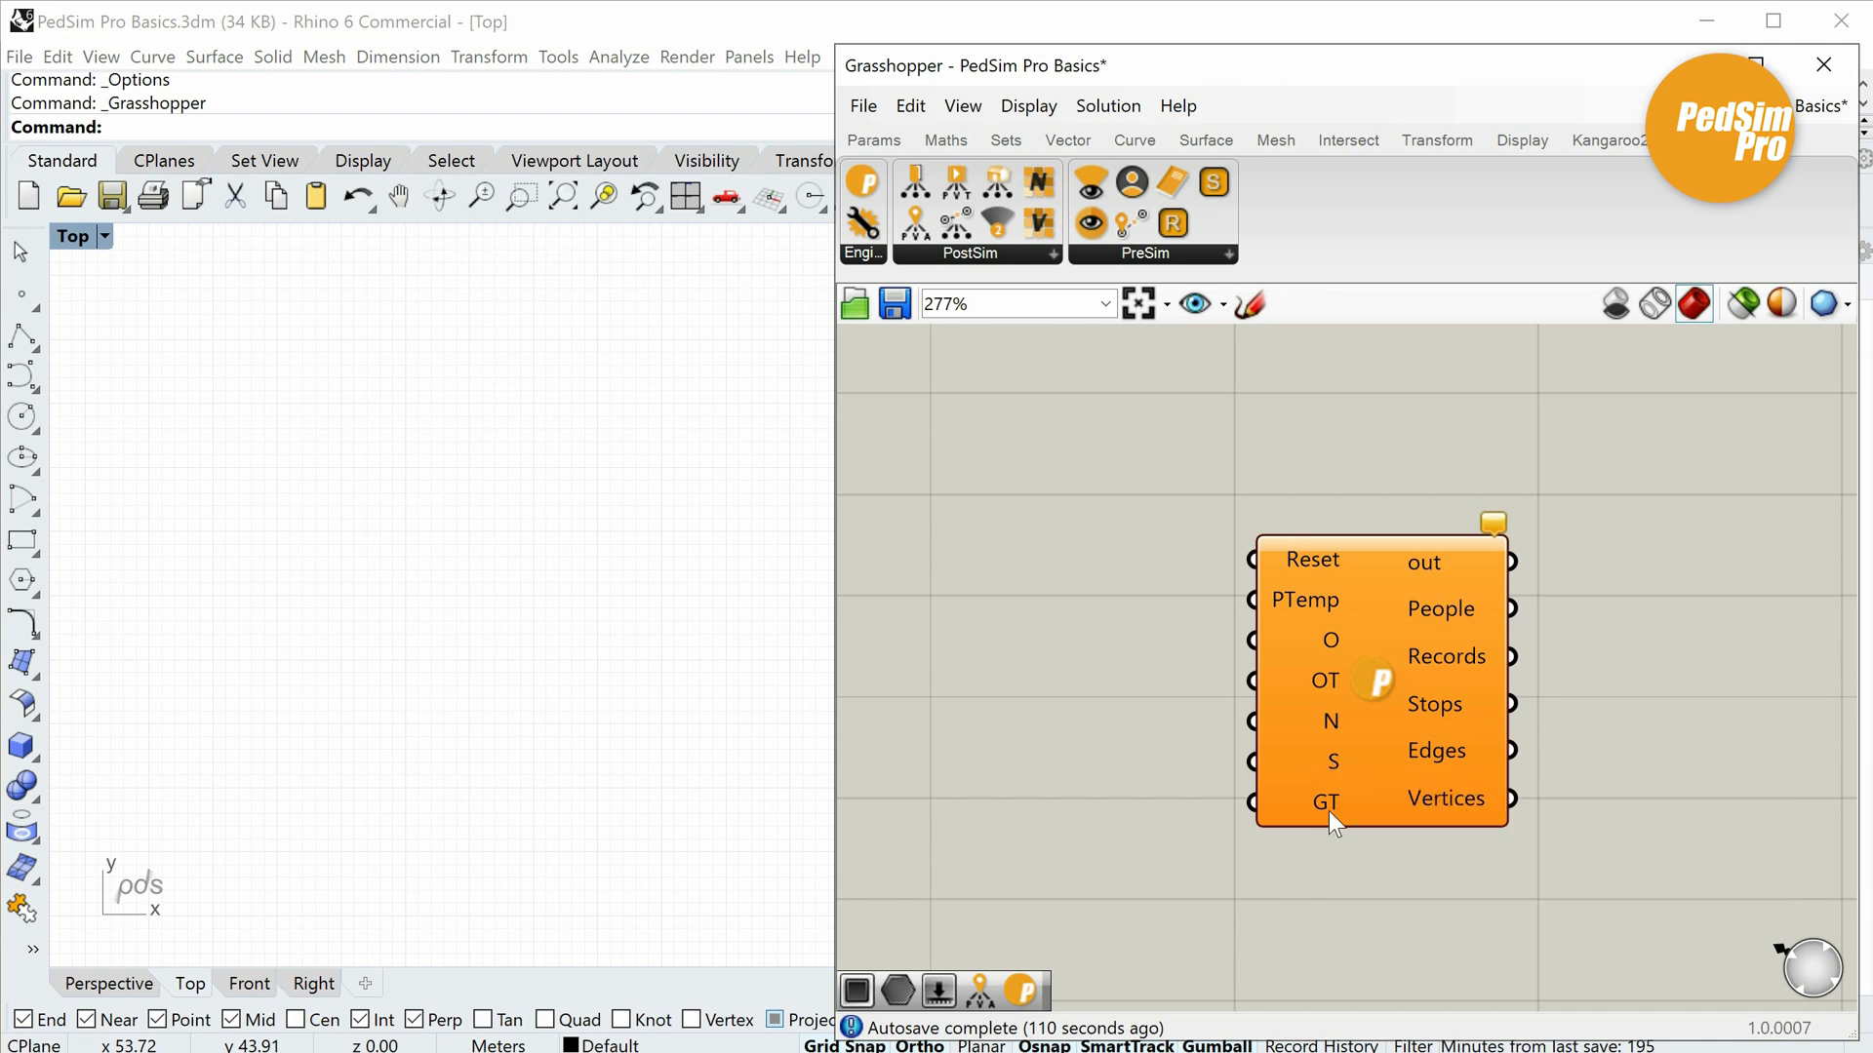
{"action": "mouse_move", "coordinate": [1328, 810]}
{"action": "left_click", "coordinate": [873, 139]}
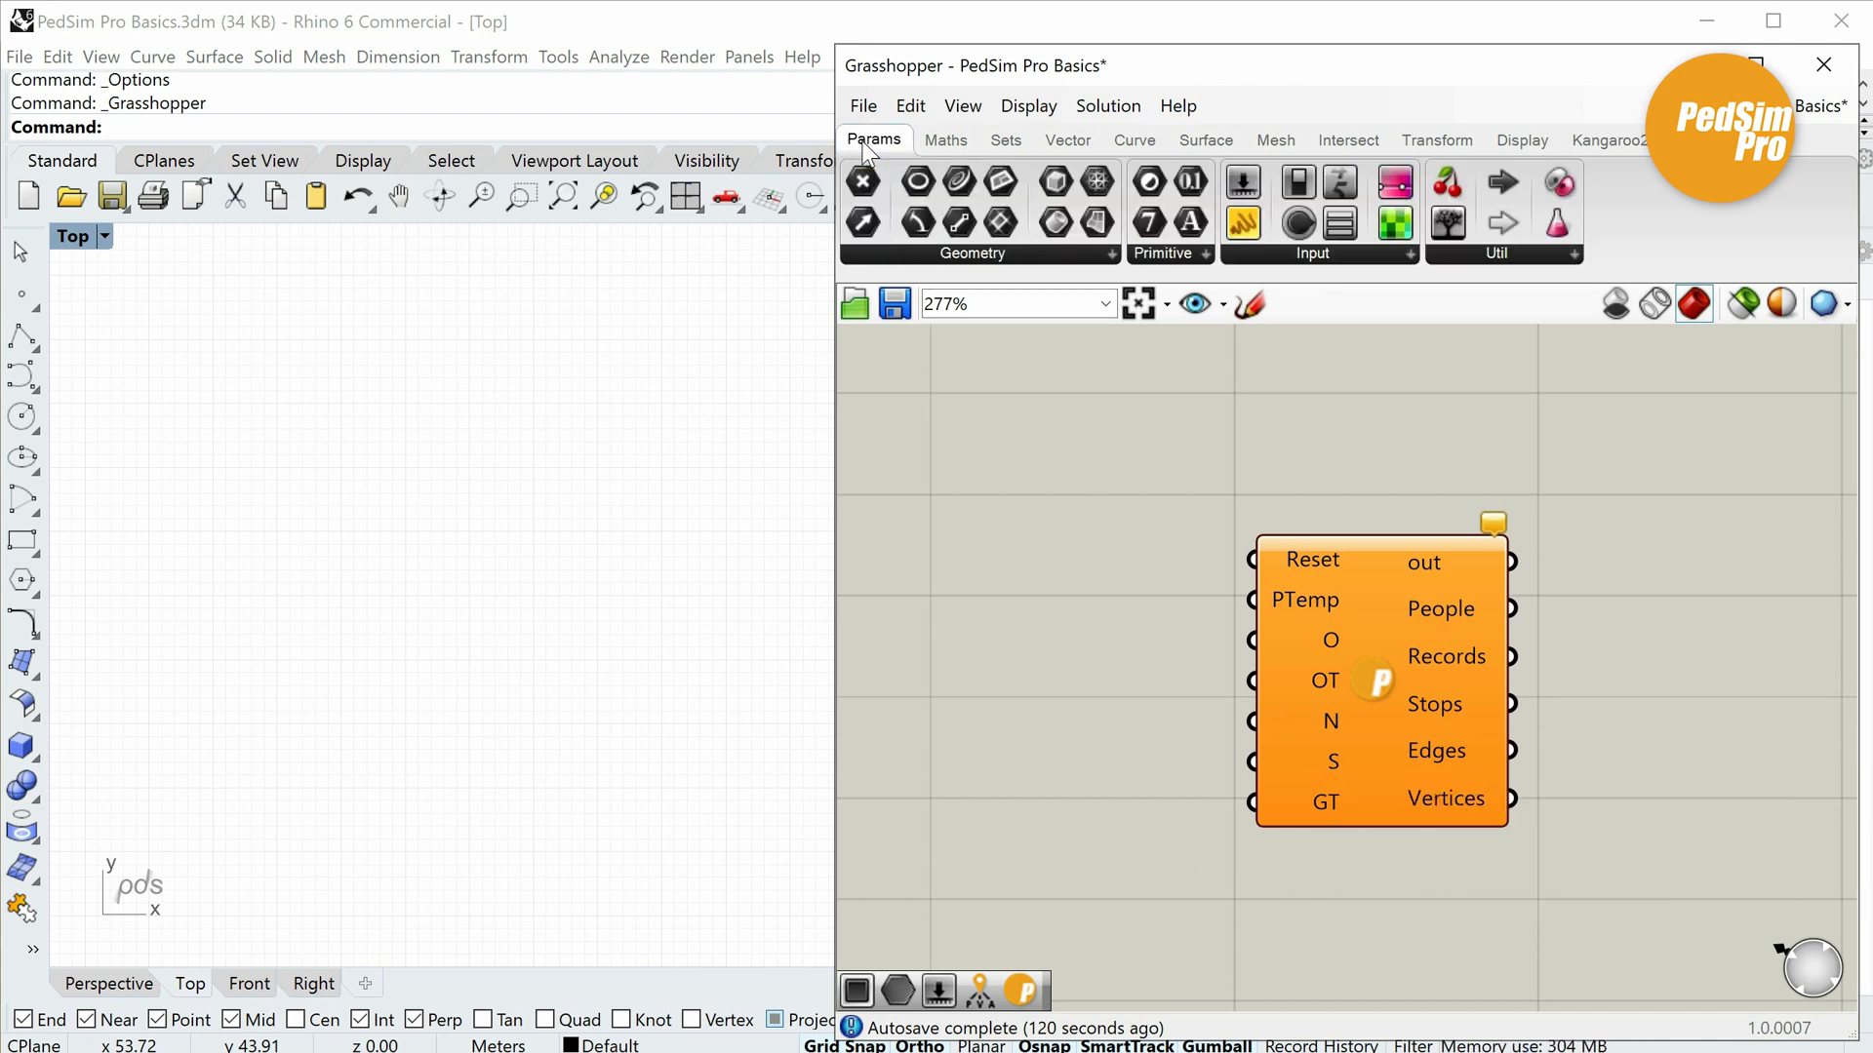
{"action": "left_click", "coordinate": [1309, 256]}
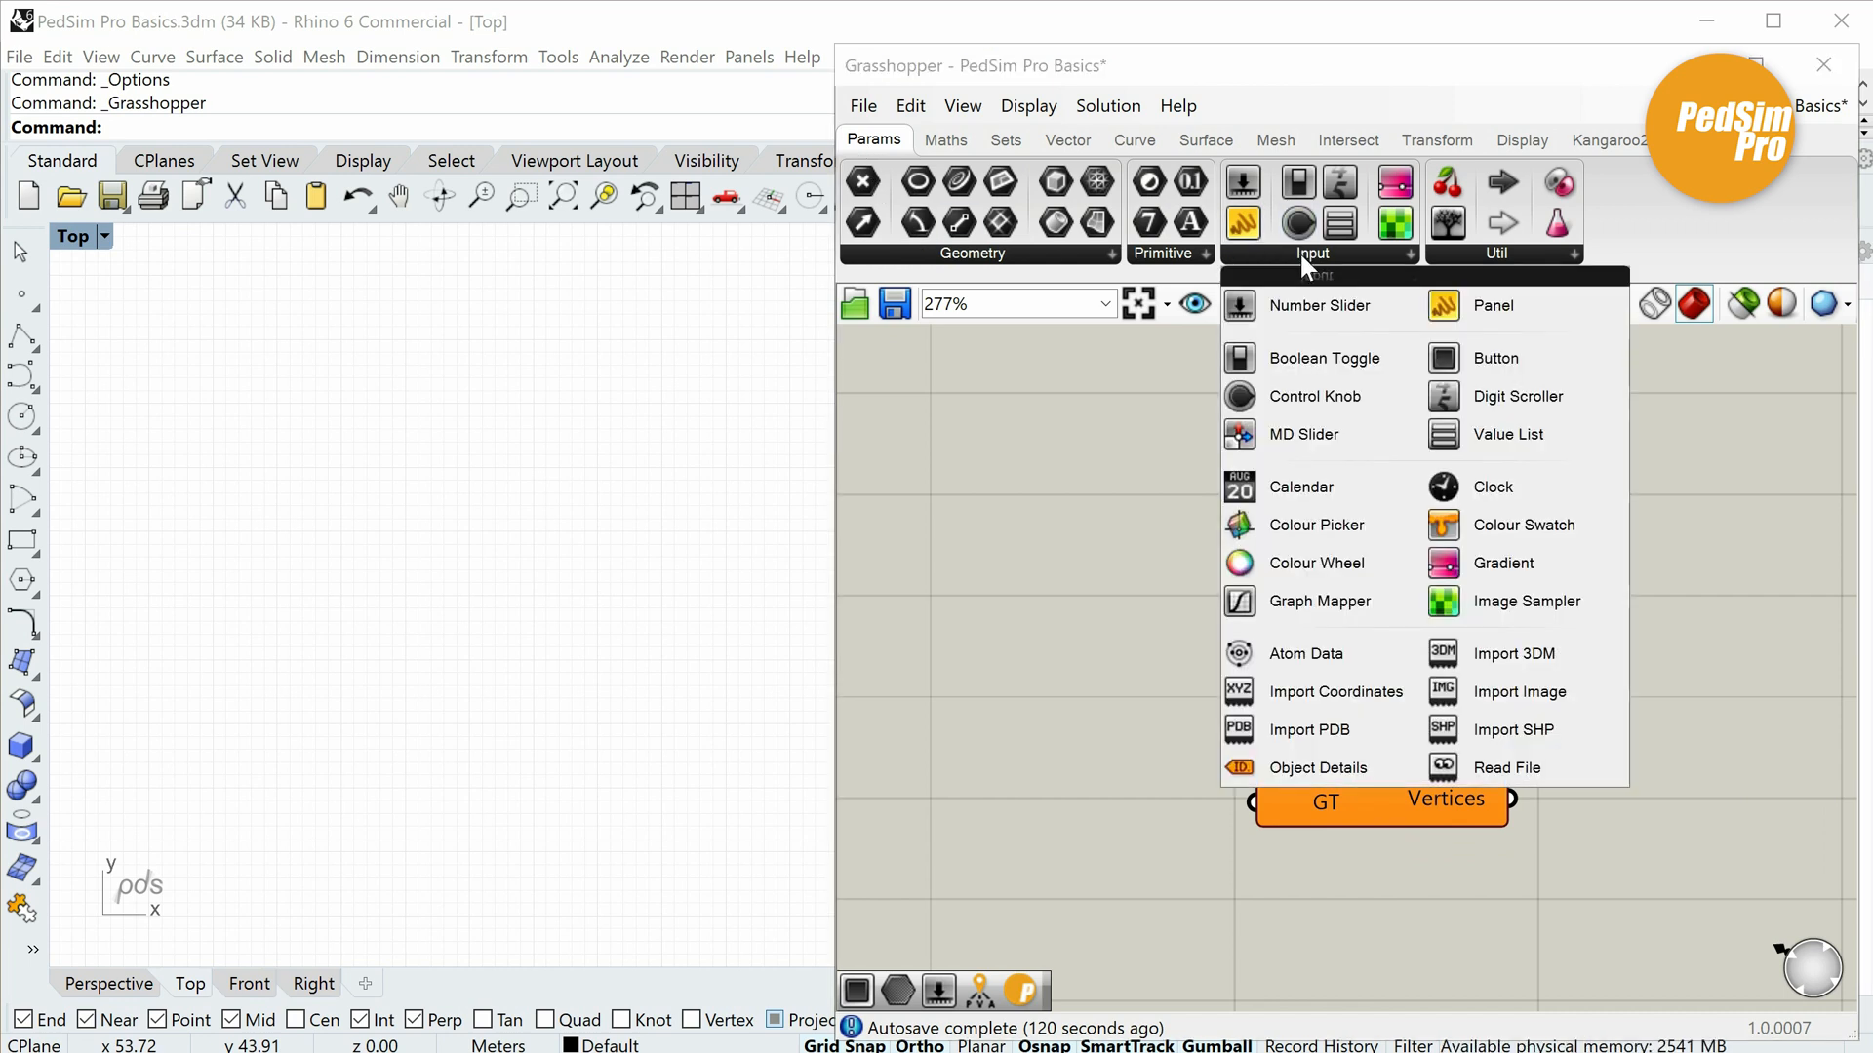
{"action": "left_click_drag", "start_coordinate": [1512, 358], "coordinate": [1067, 564]}
{"action": "left_click_drag", "start_coordinate": [1268, 553], "coordinate": [1133, 565]}
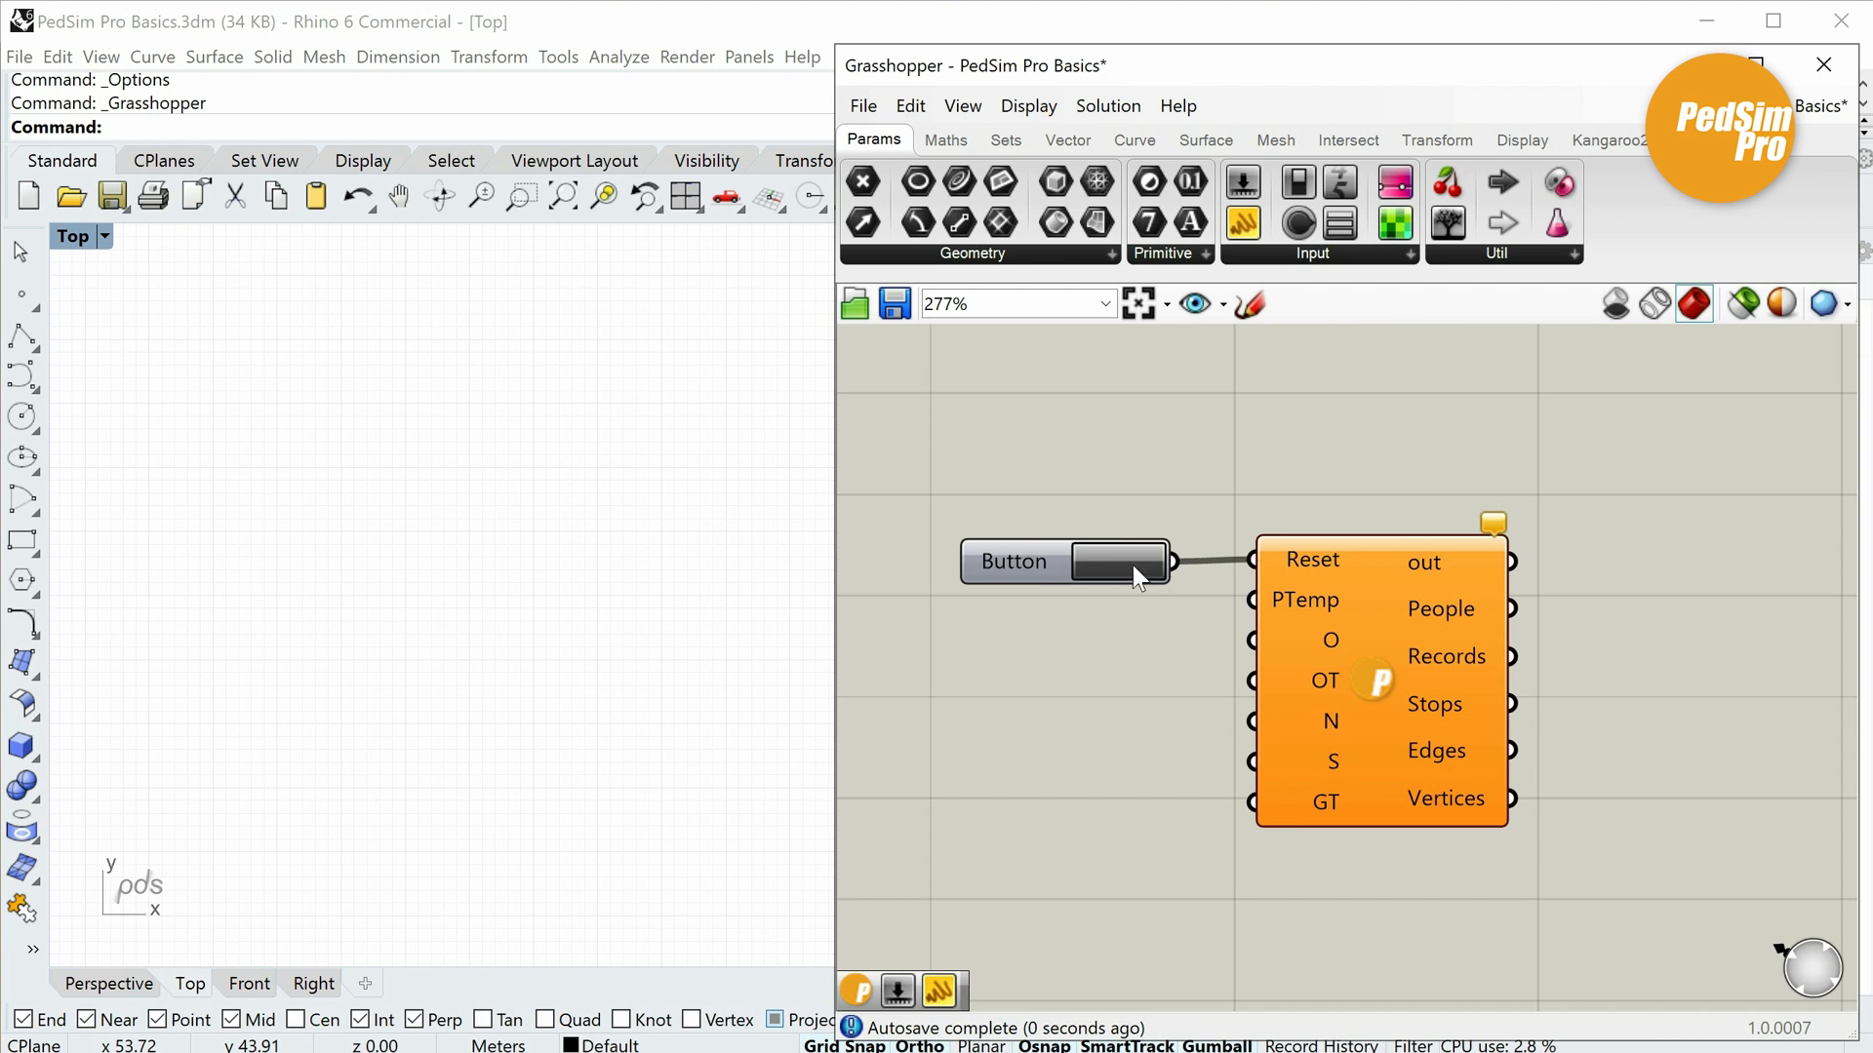
Add a number slider set to 100 and wire it to the engine component's N input as Population.
{"action": "right_click_drag", "start_coordinate": [1252, 661], "coordinate": [1326, 632]}
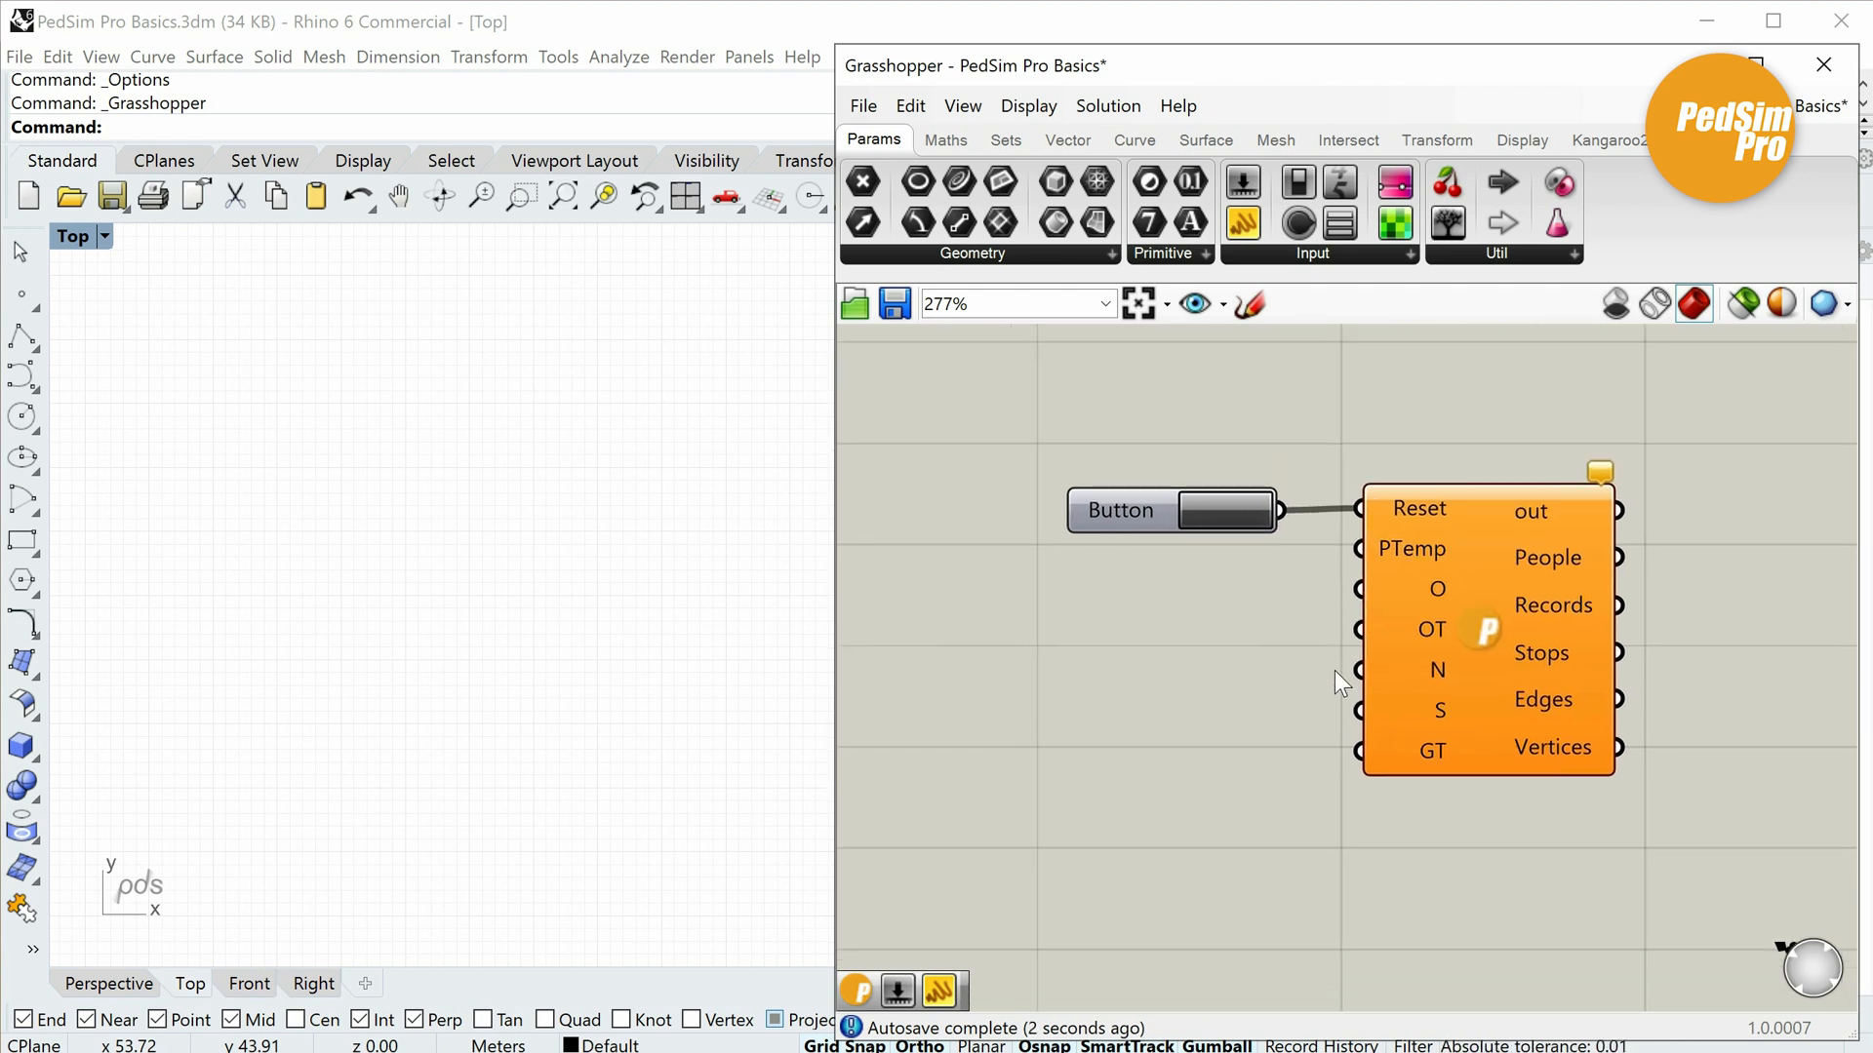
{"action": "double_click", "coordinate": [1096, 696]}
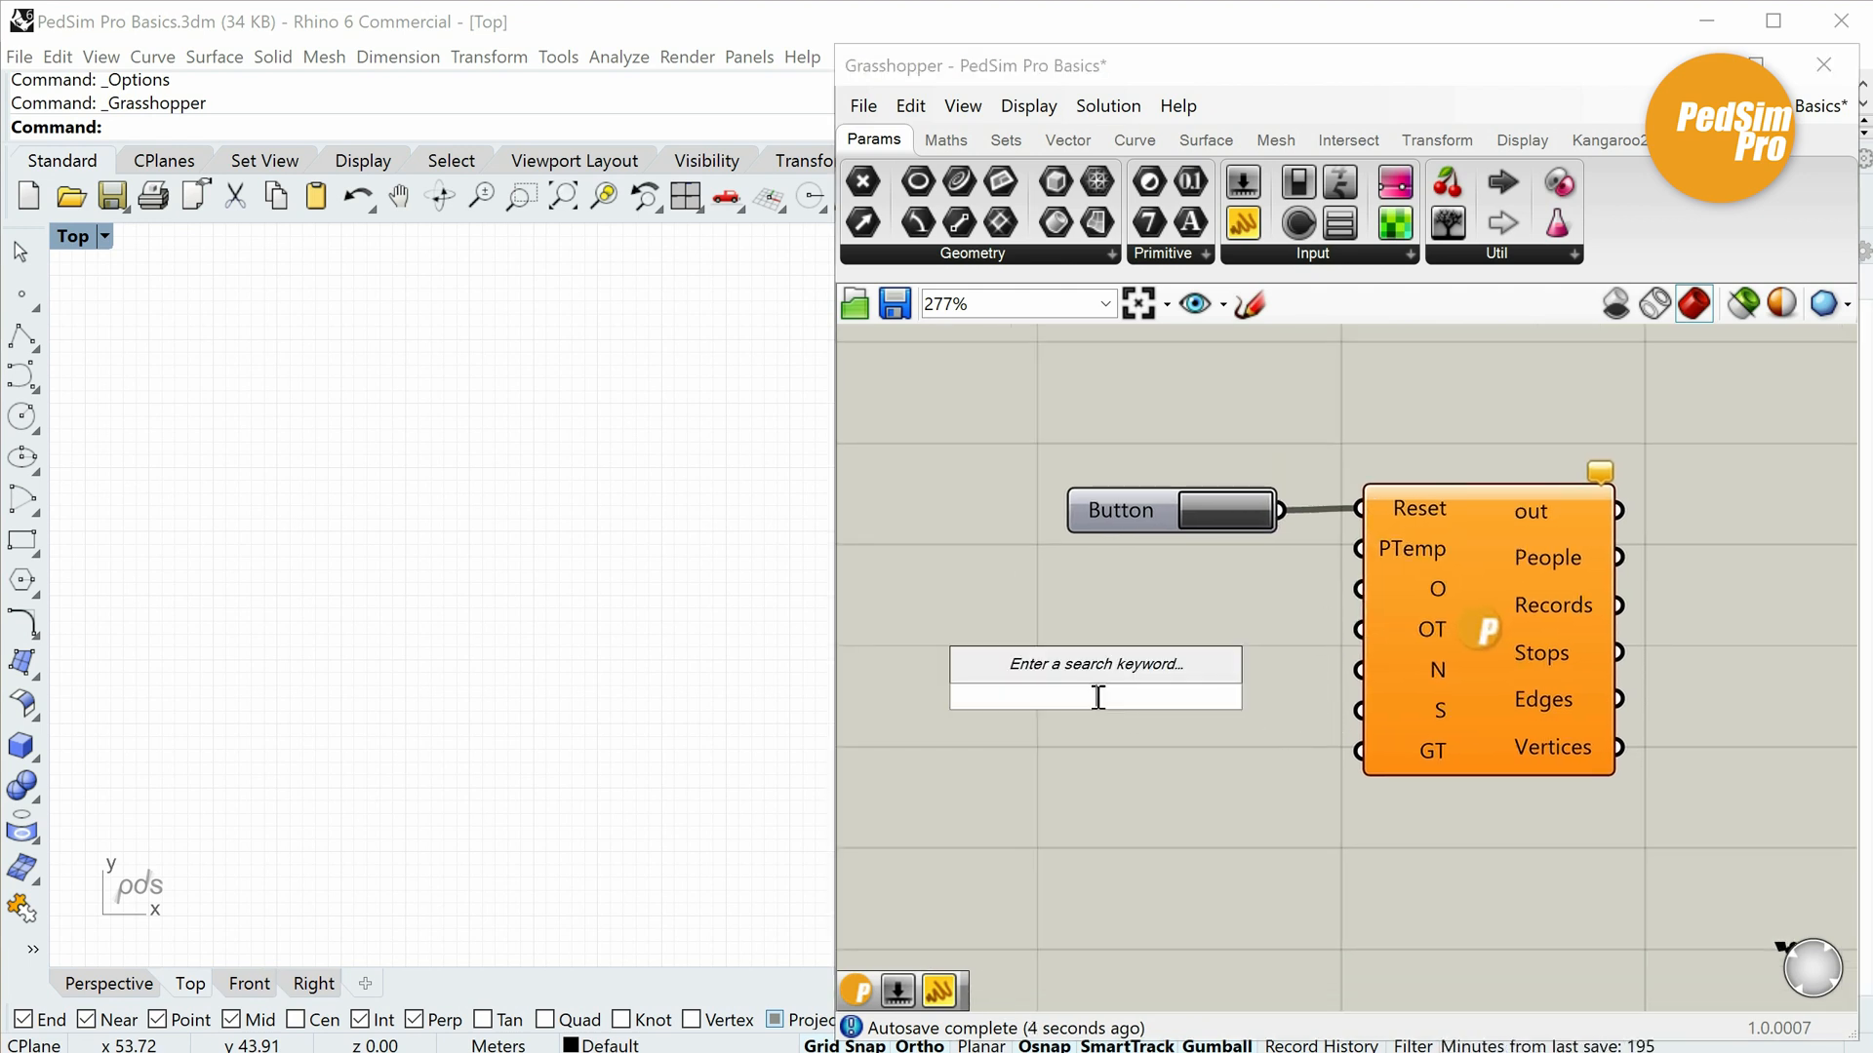
{"action": "type", "text": "Number Slider"}
{"action": "key", "text": "Return"}
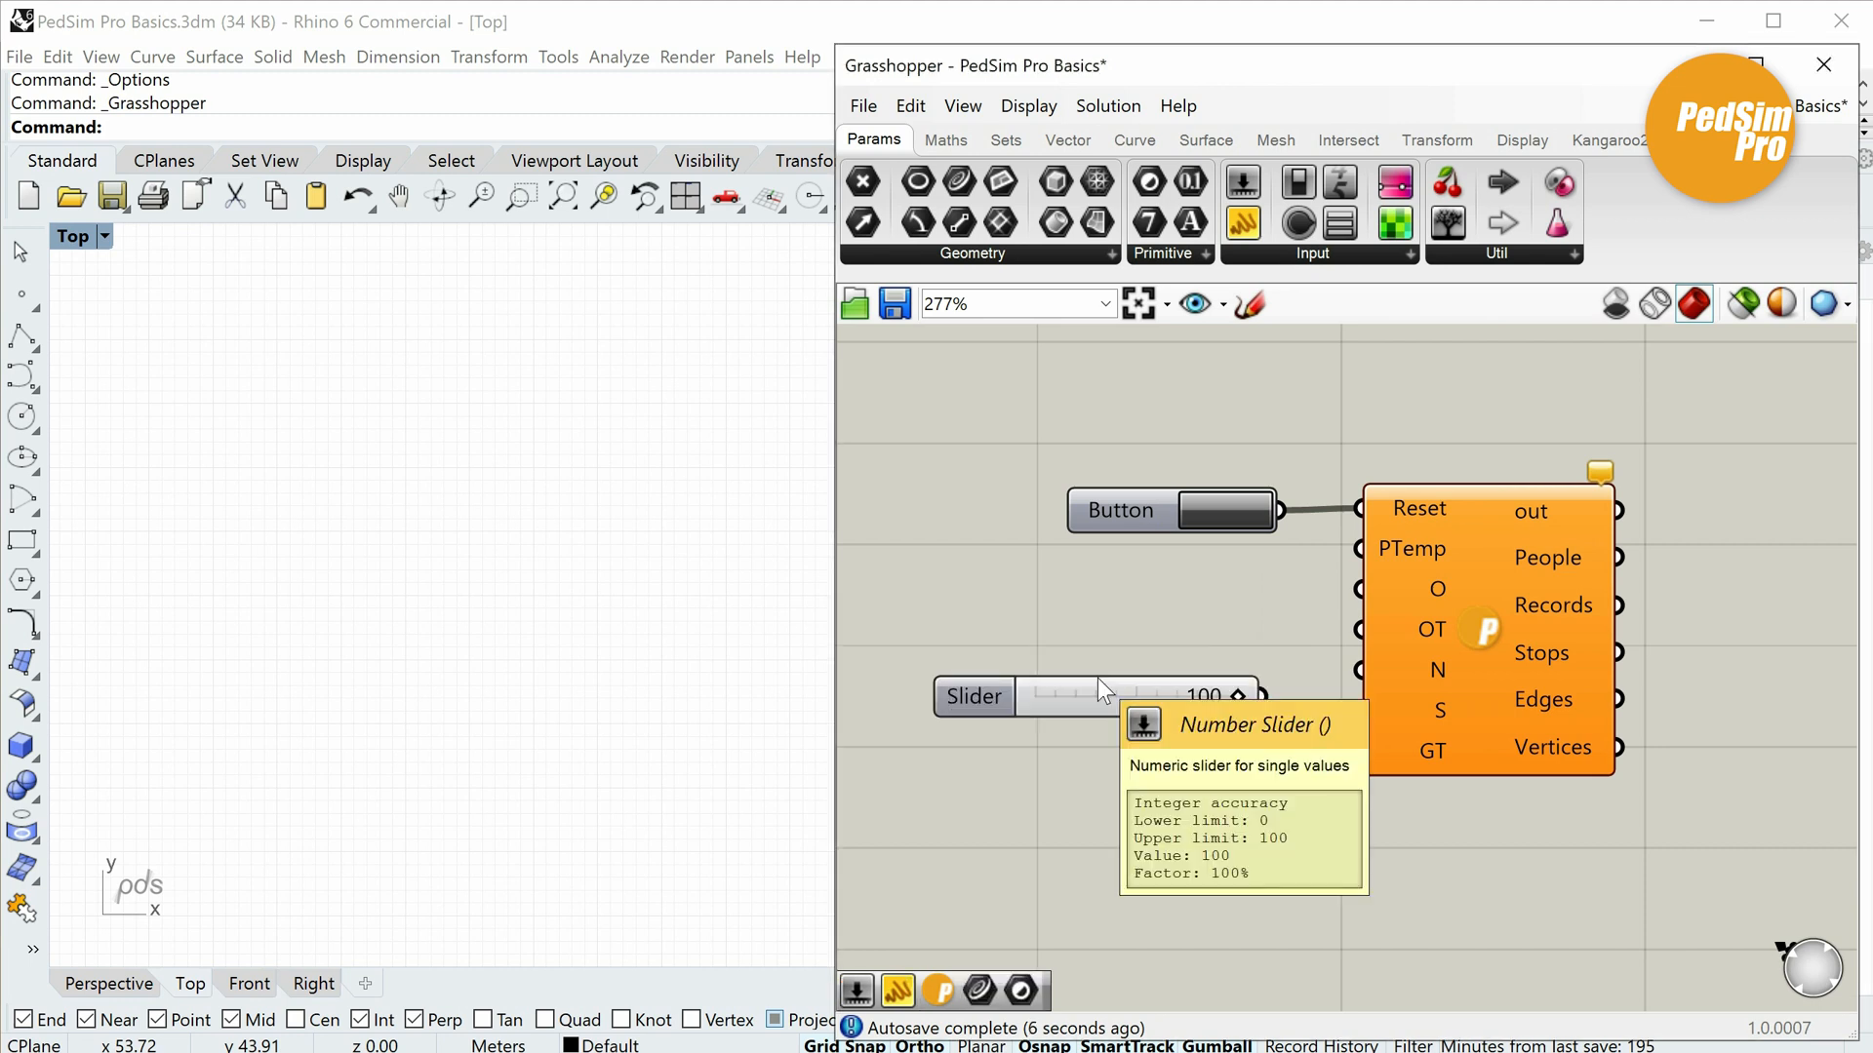
{"action": "left_click_drag", "start_coordinate": [1279, 687], "coordinate": [1264, 697]}
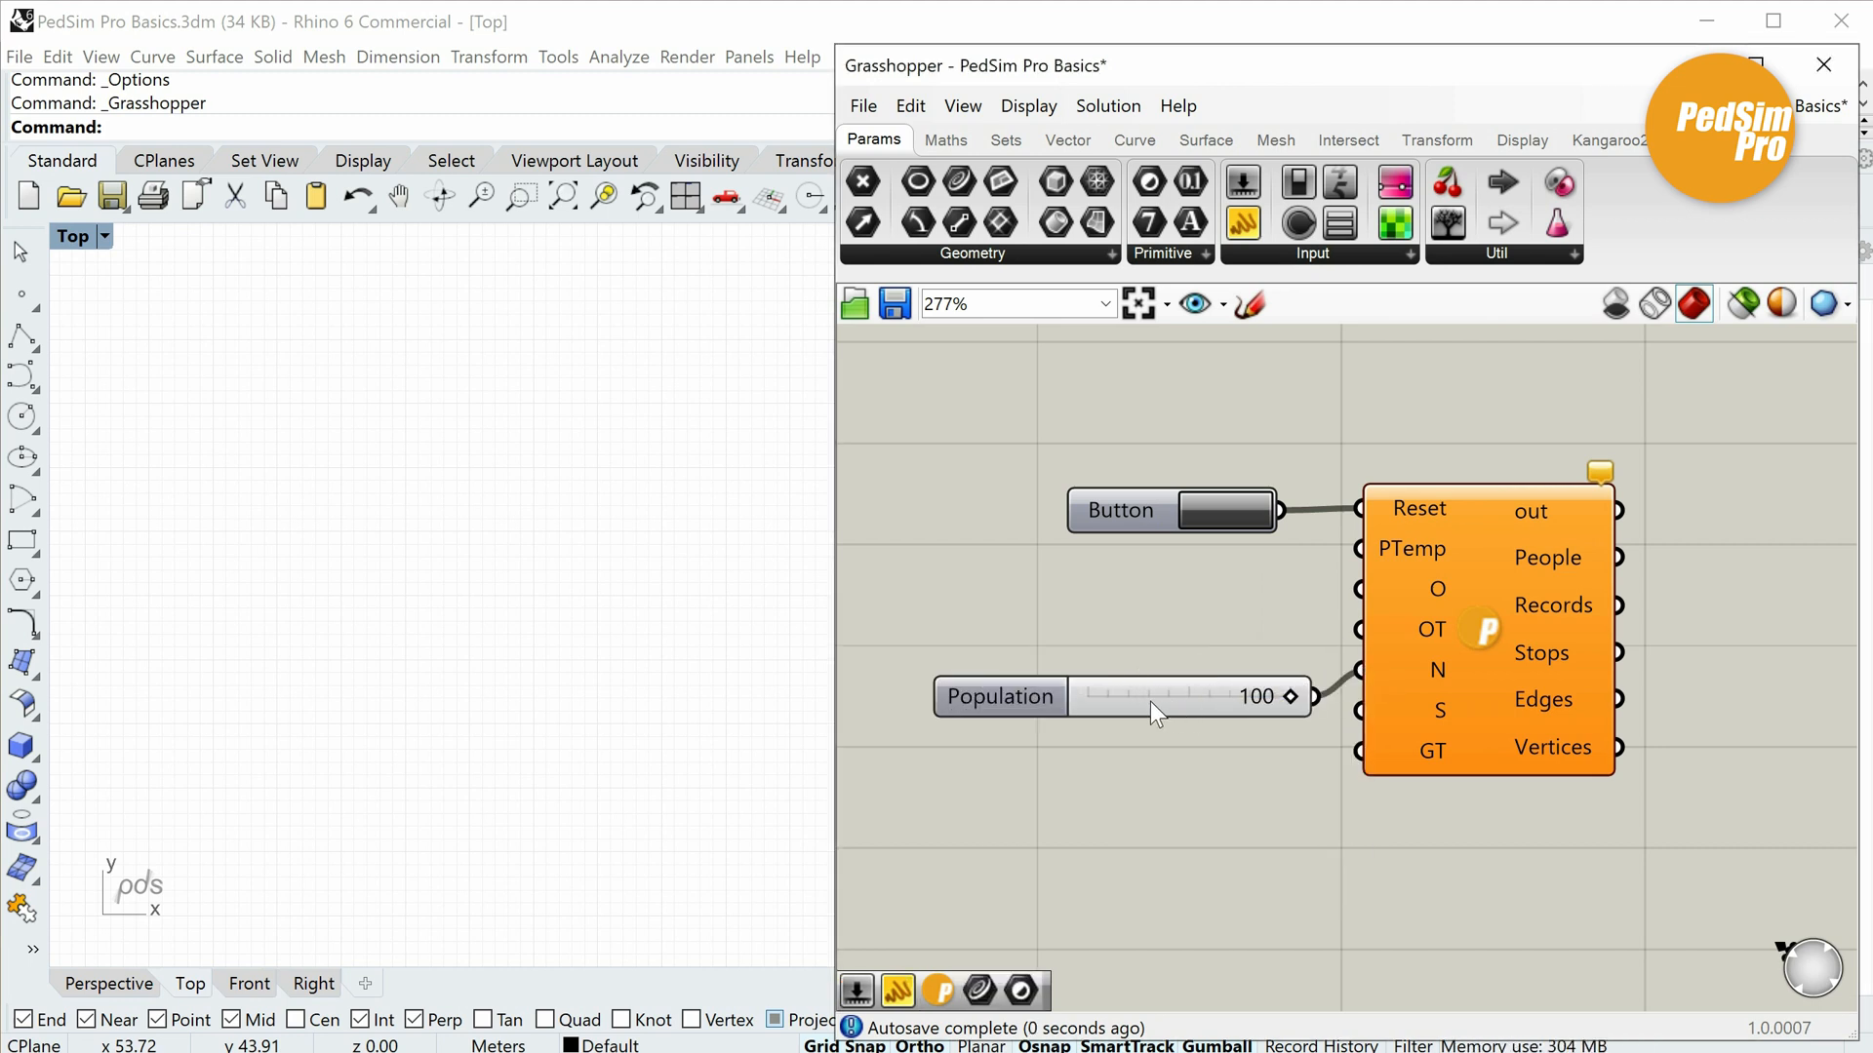
{"action": "left_click_drag", "start_coordinate": [1149, 700], "coordinate": [1116, 675]}
Add a number slider set to 30 below Population and wire it to the GT input as GenerationTime.
{"action": "double_click", "coordinate": [1172, 728]}
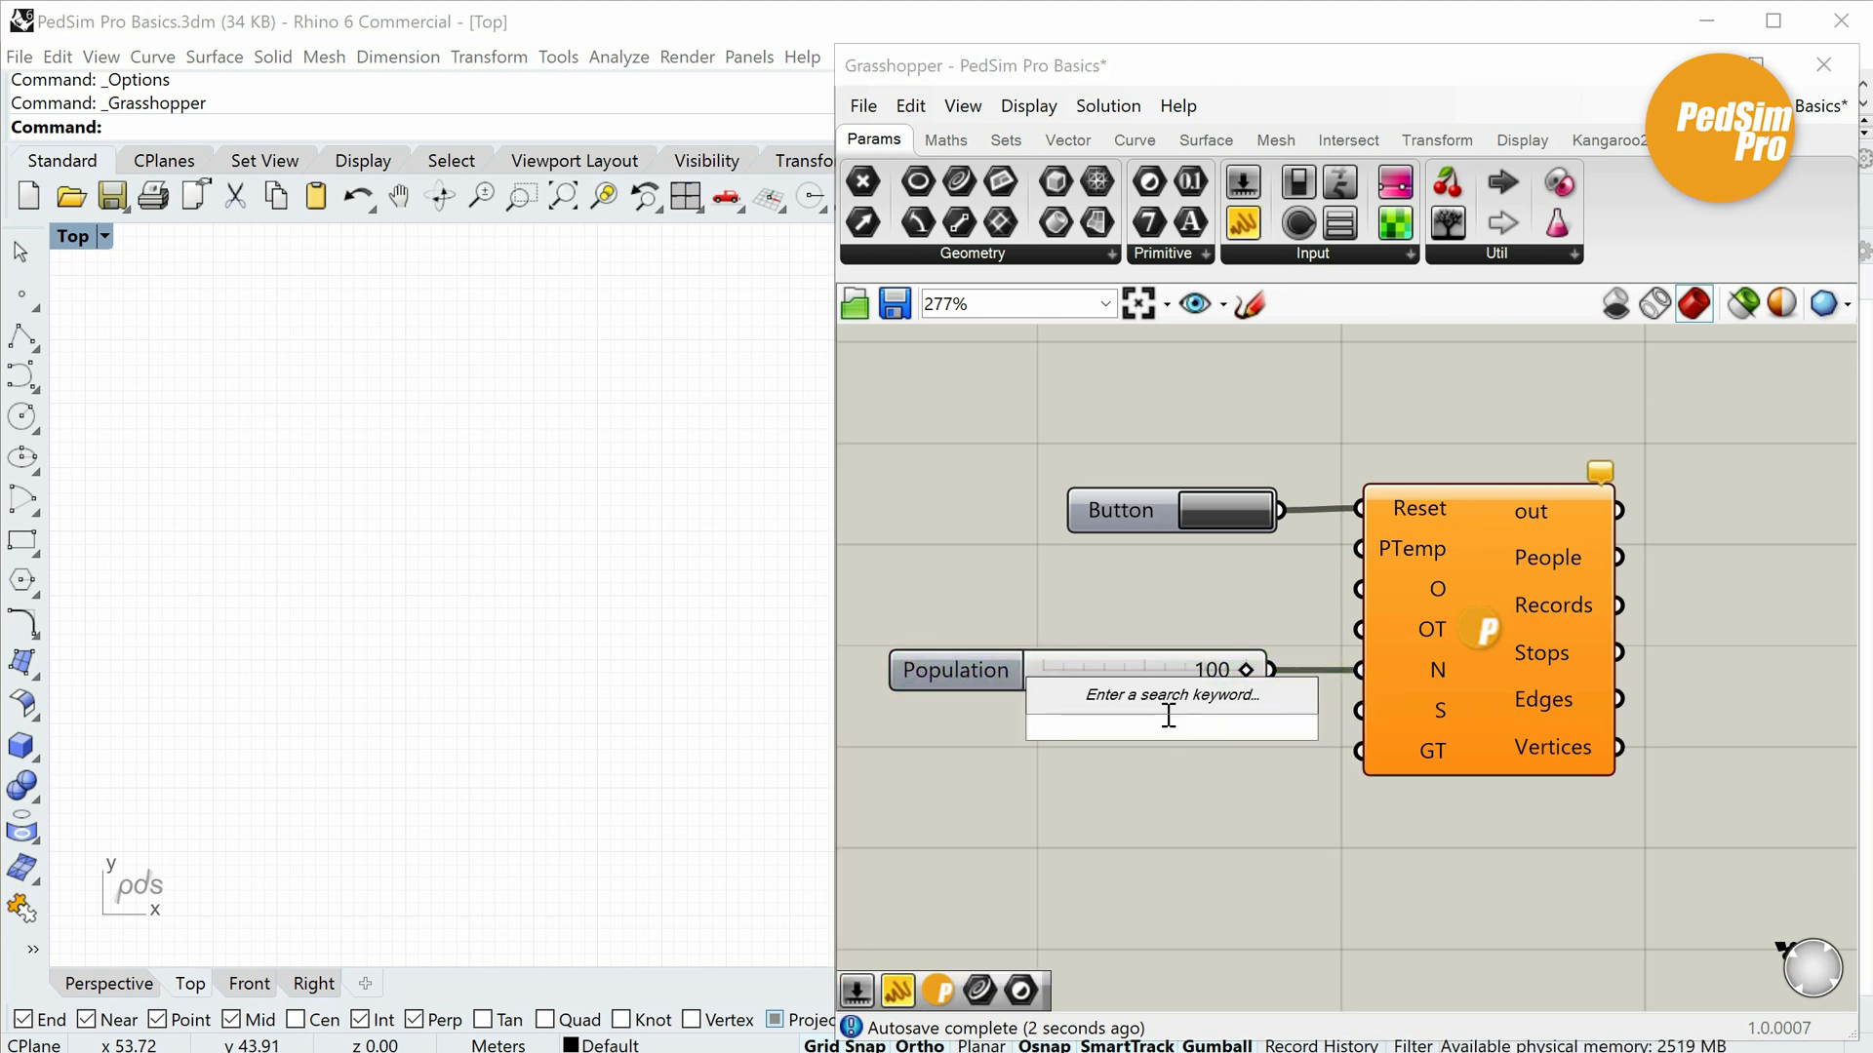
{"action": "type", "text": "30"}
{"action": "key", "text": "Return"}
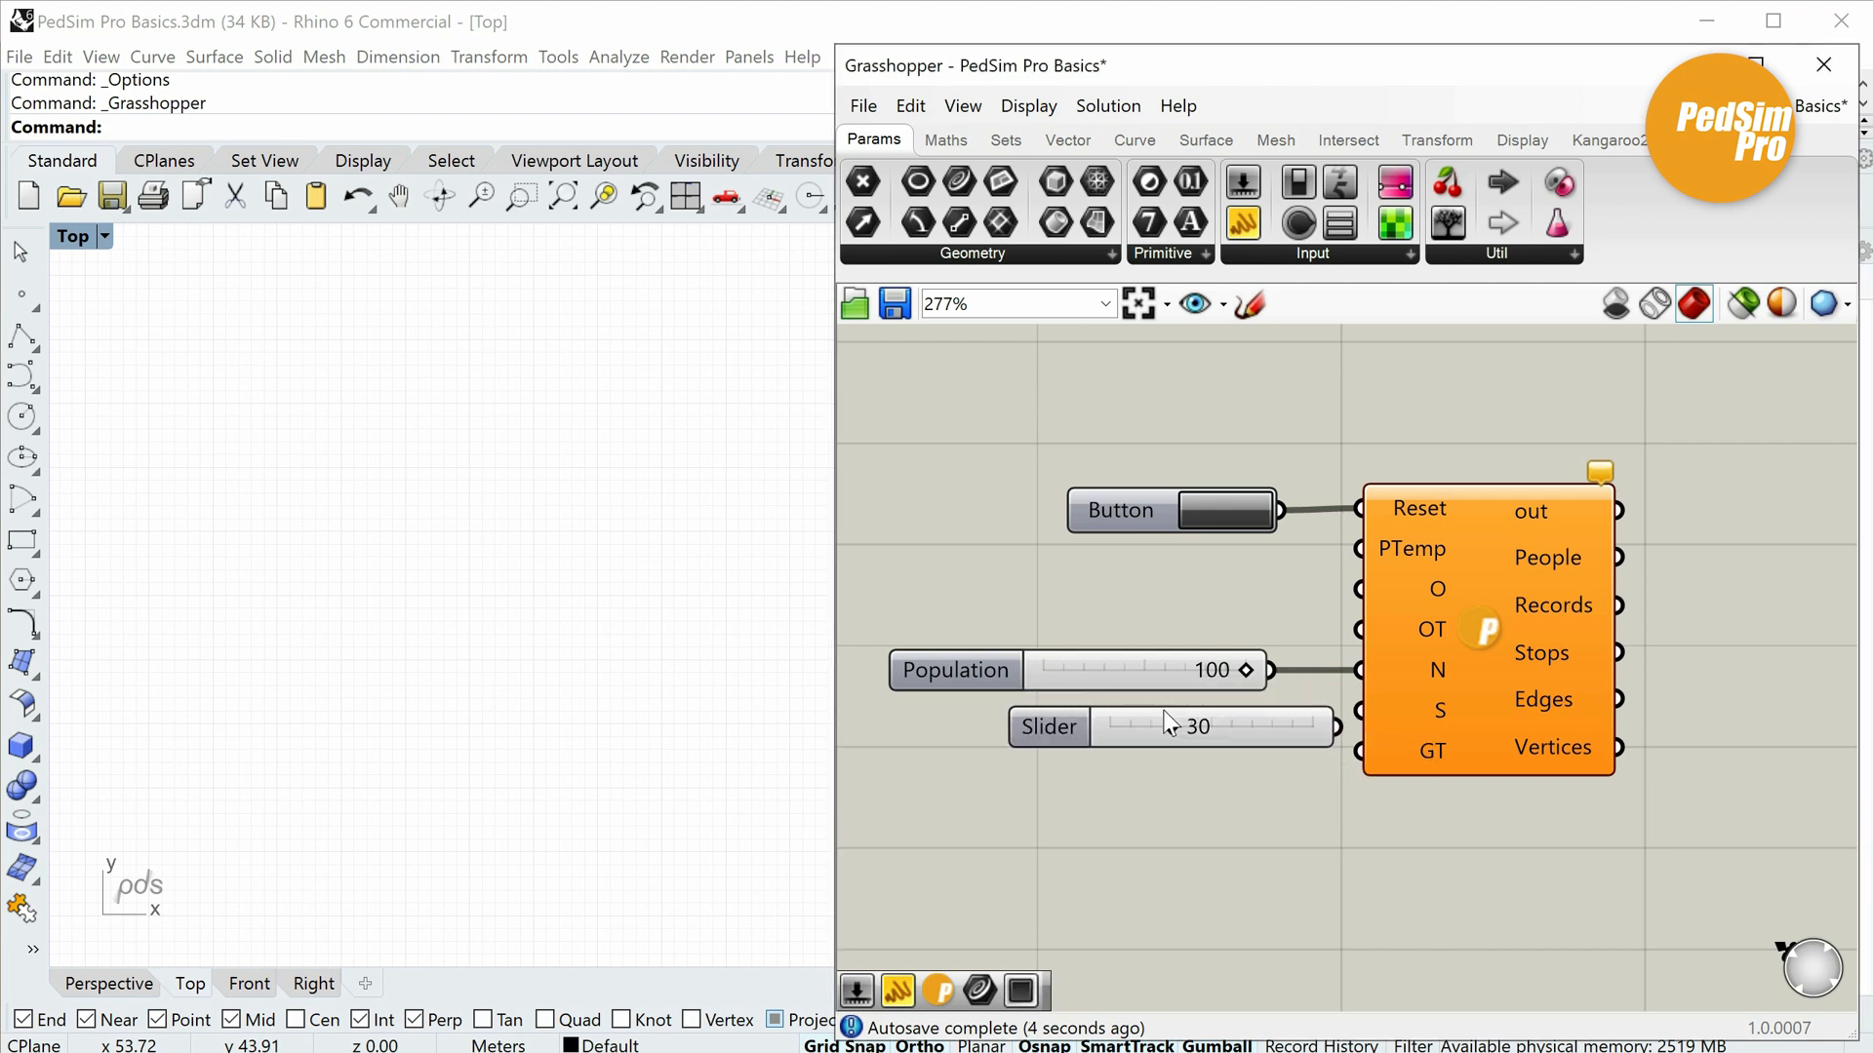
{"action": "left_click_drag", "start_coordinate": [1156, 733], "coordinate": [1037, 763]}
{"action": "left_click_drag", "start_coordinate": [1219, 756], "coordinate": [1358, 751]}
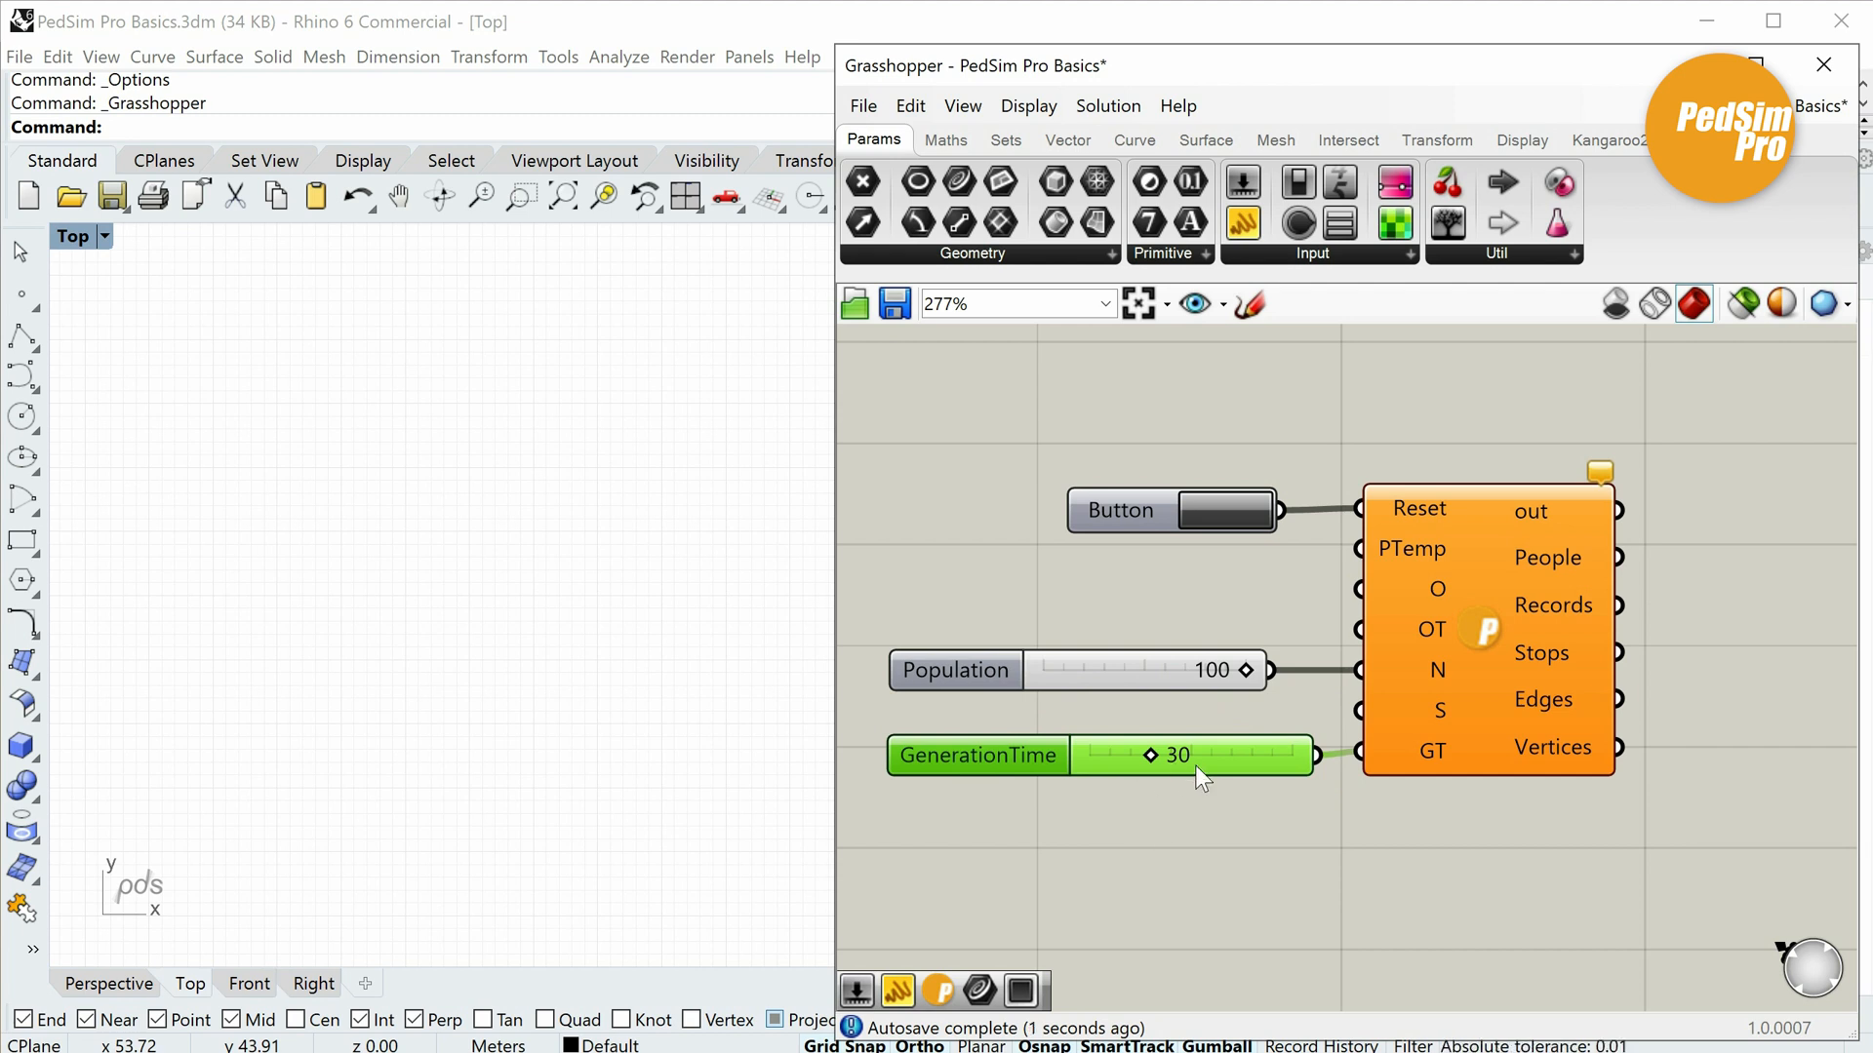
{"action": "left_click_drag", "start_coordinate": [1104, 771], "coordinate": [1030, 777]}
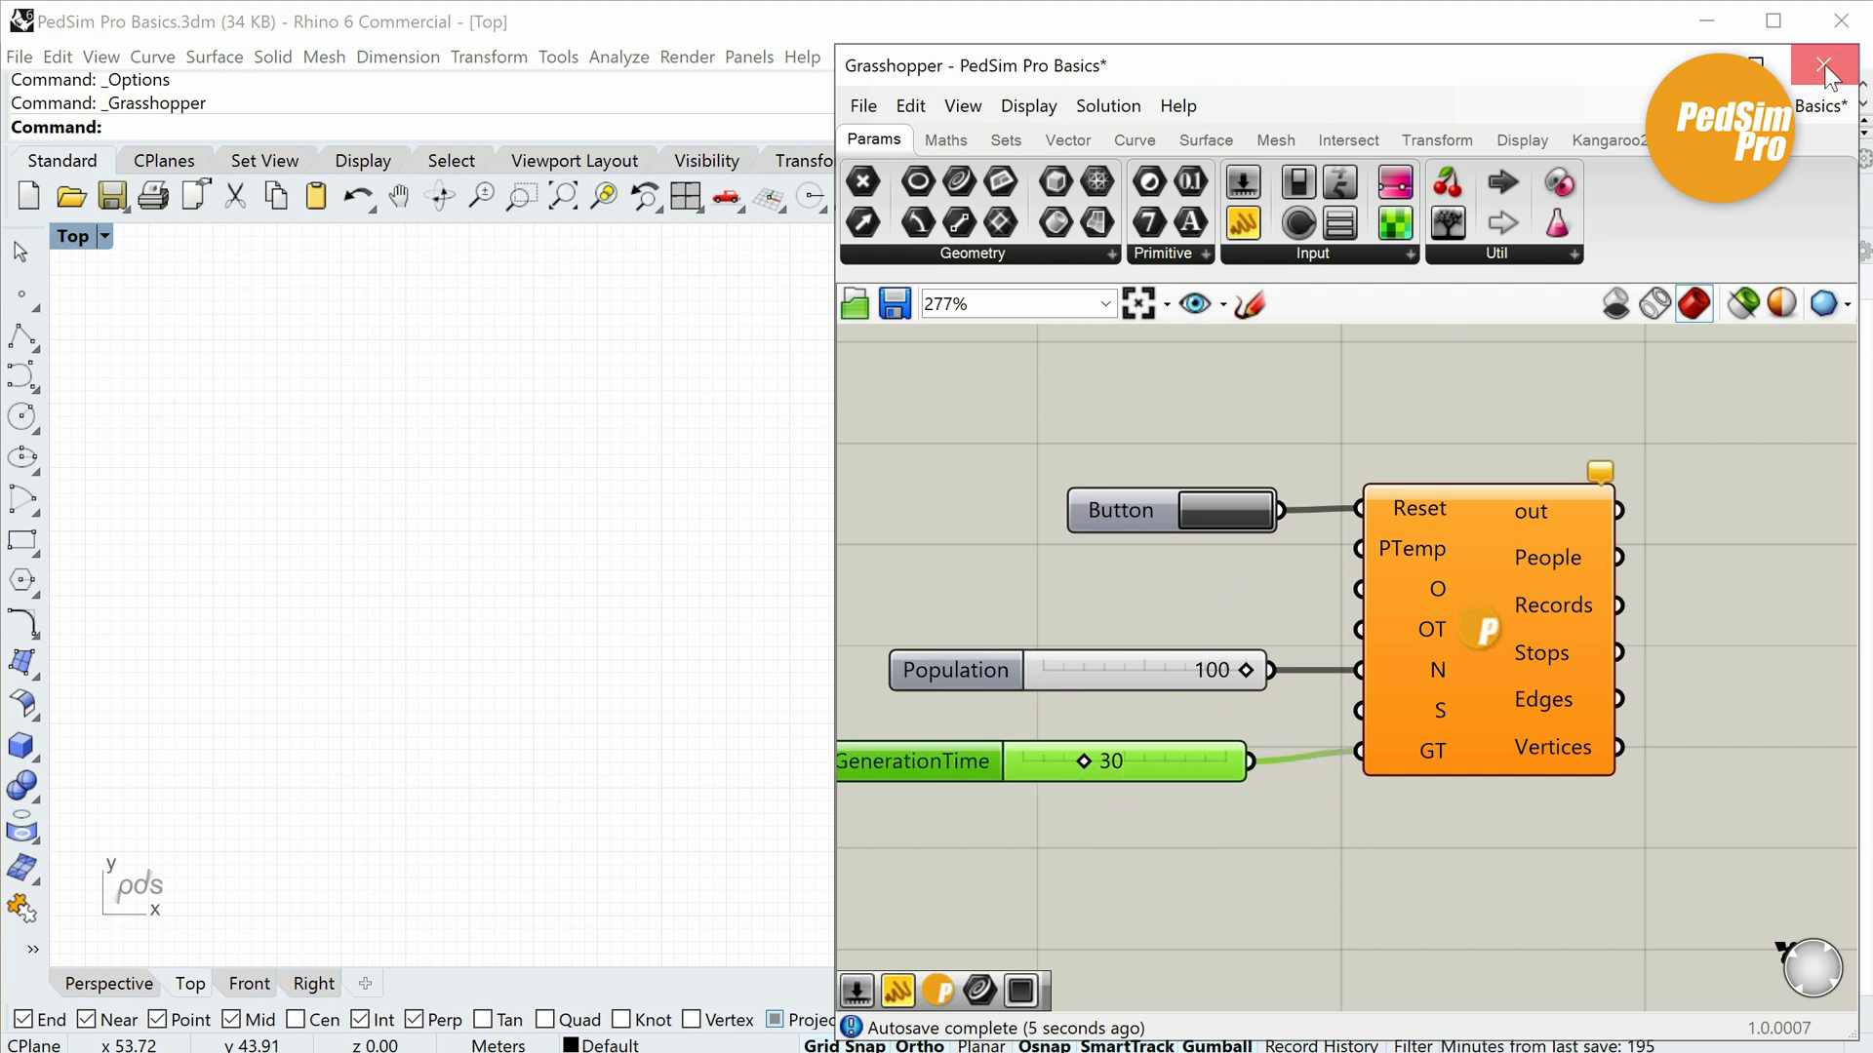
Switch to Rhino's Top view and draw an upright rectangle about 10 m wide and 20 m high.
{"action": "left_click", "coordinate": [665, 494]}
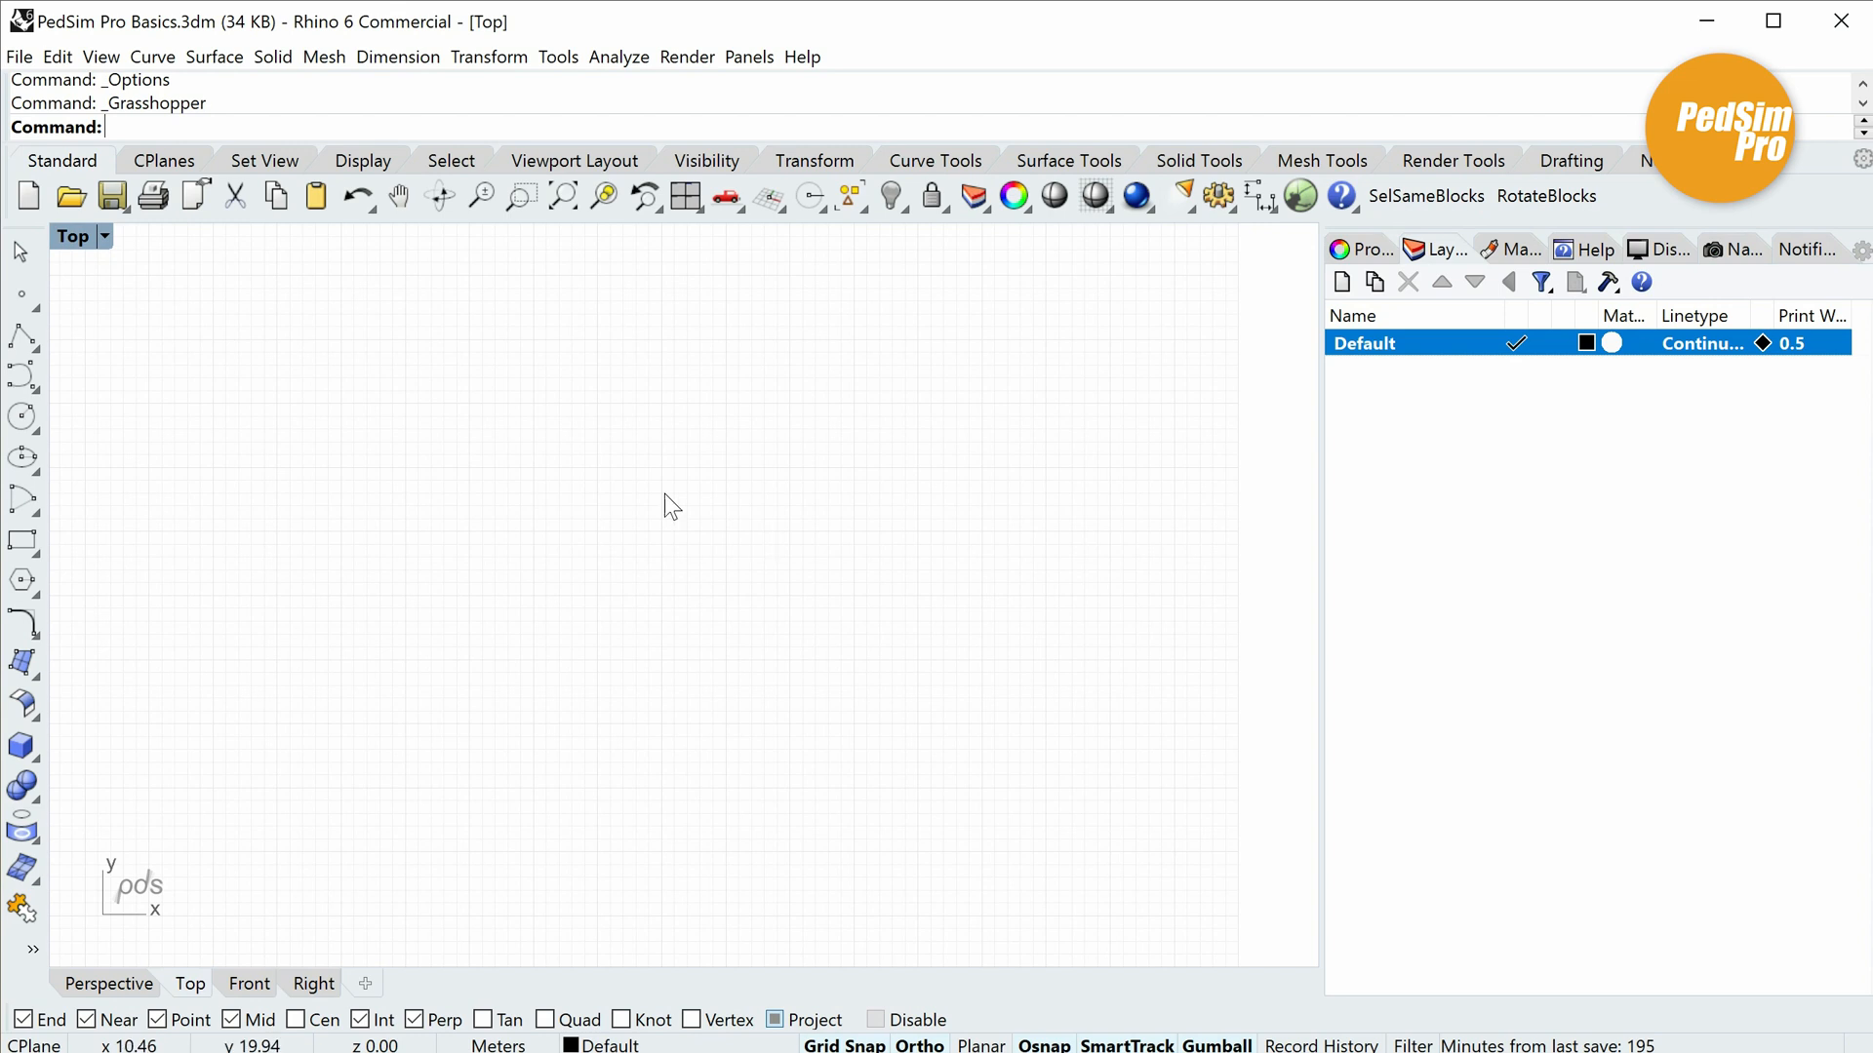
{"action": "left_click", "coordinate": [21, 540]}
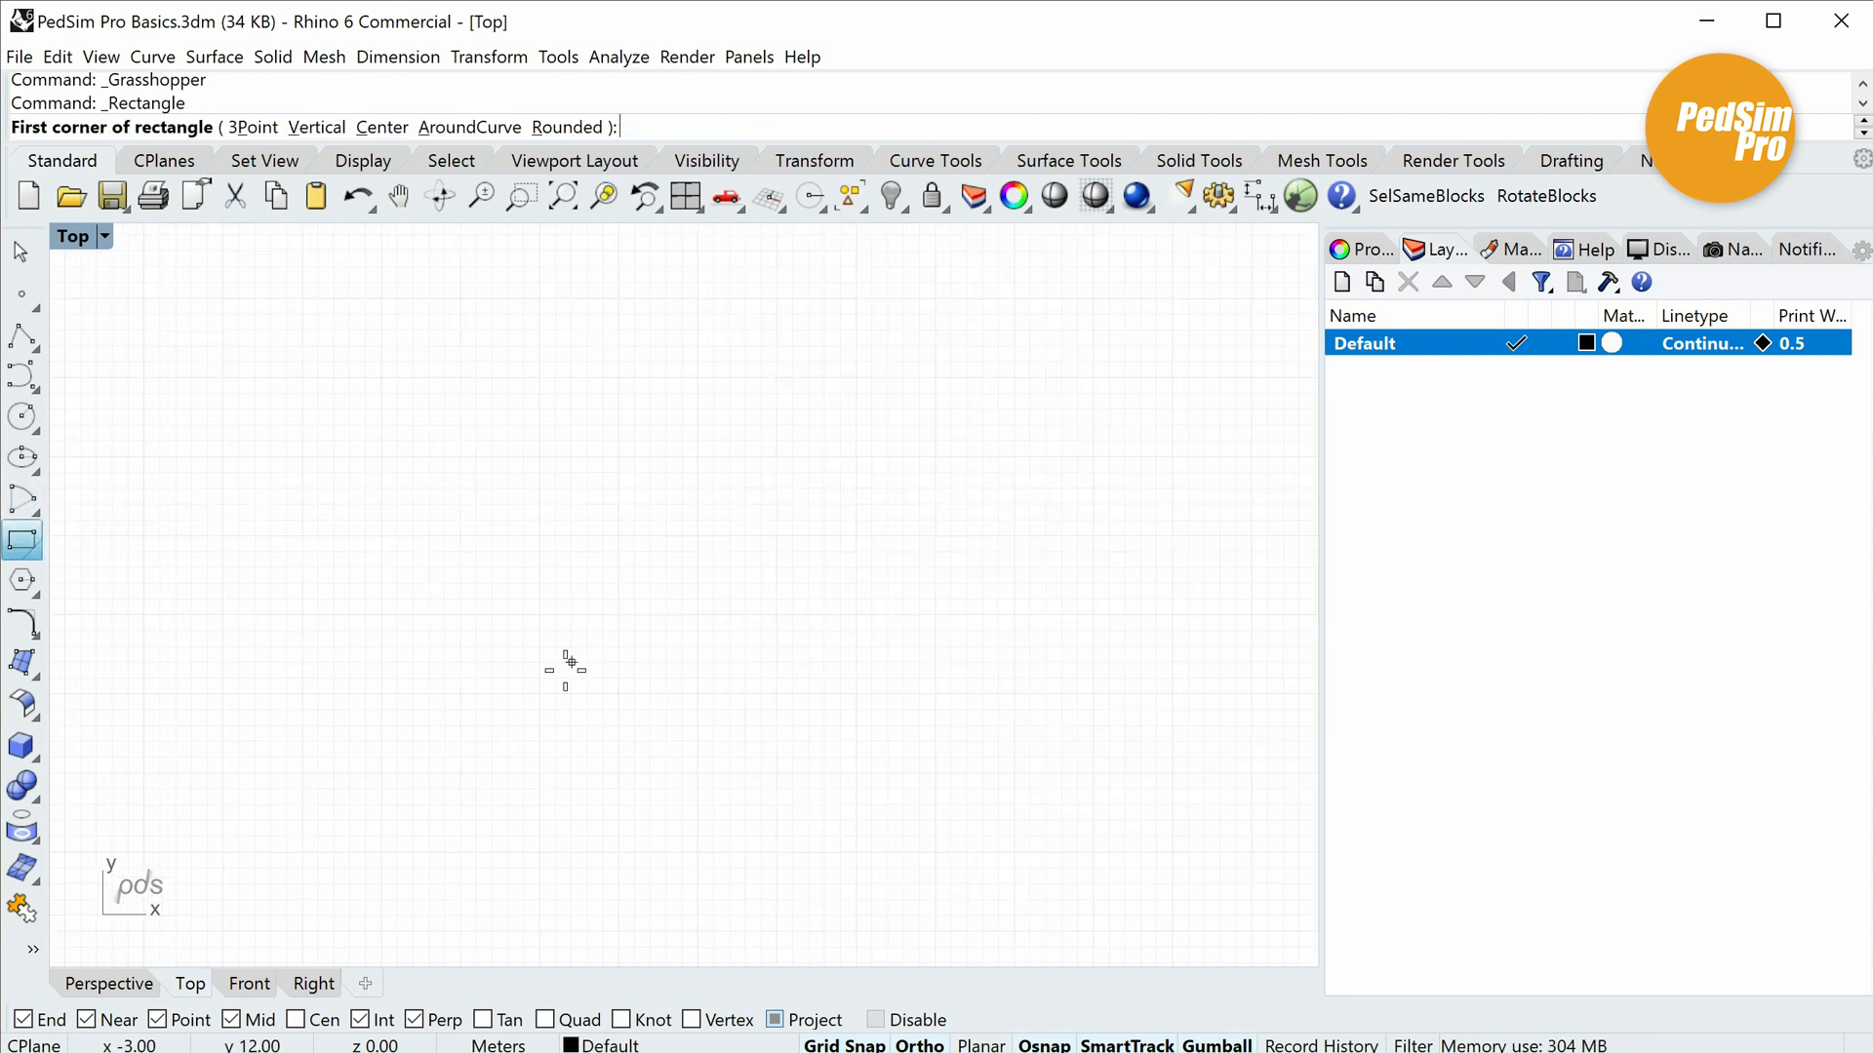
{"action": "left_click", "coordinate": [539, 694]}
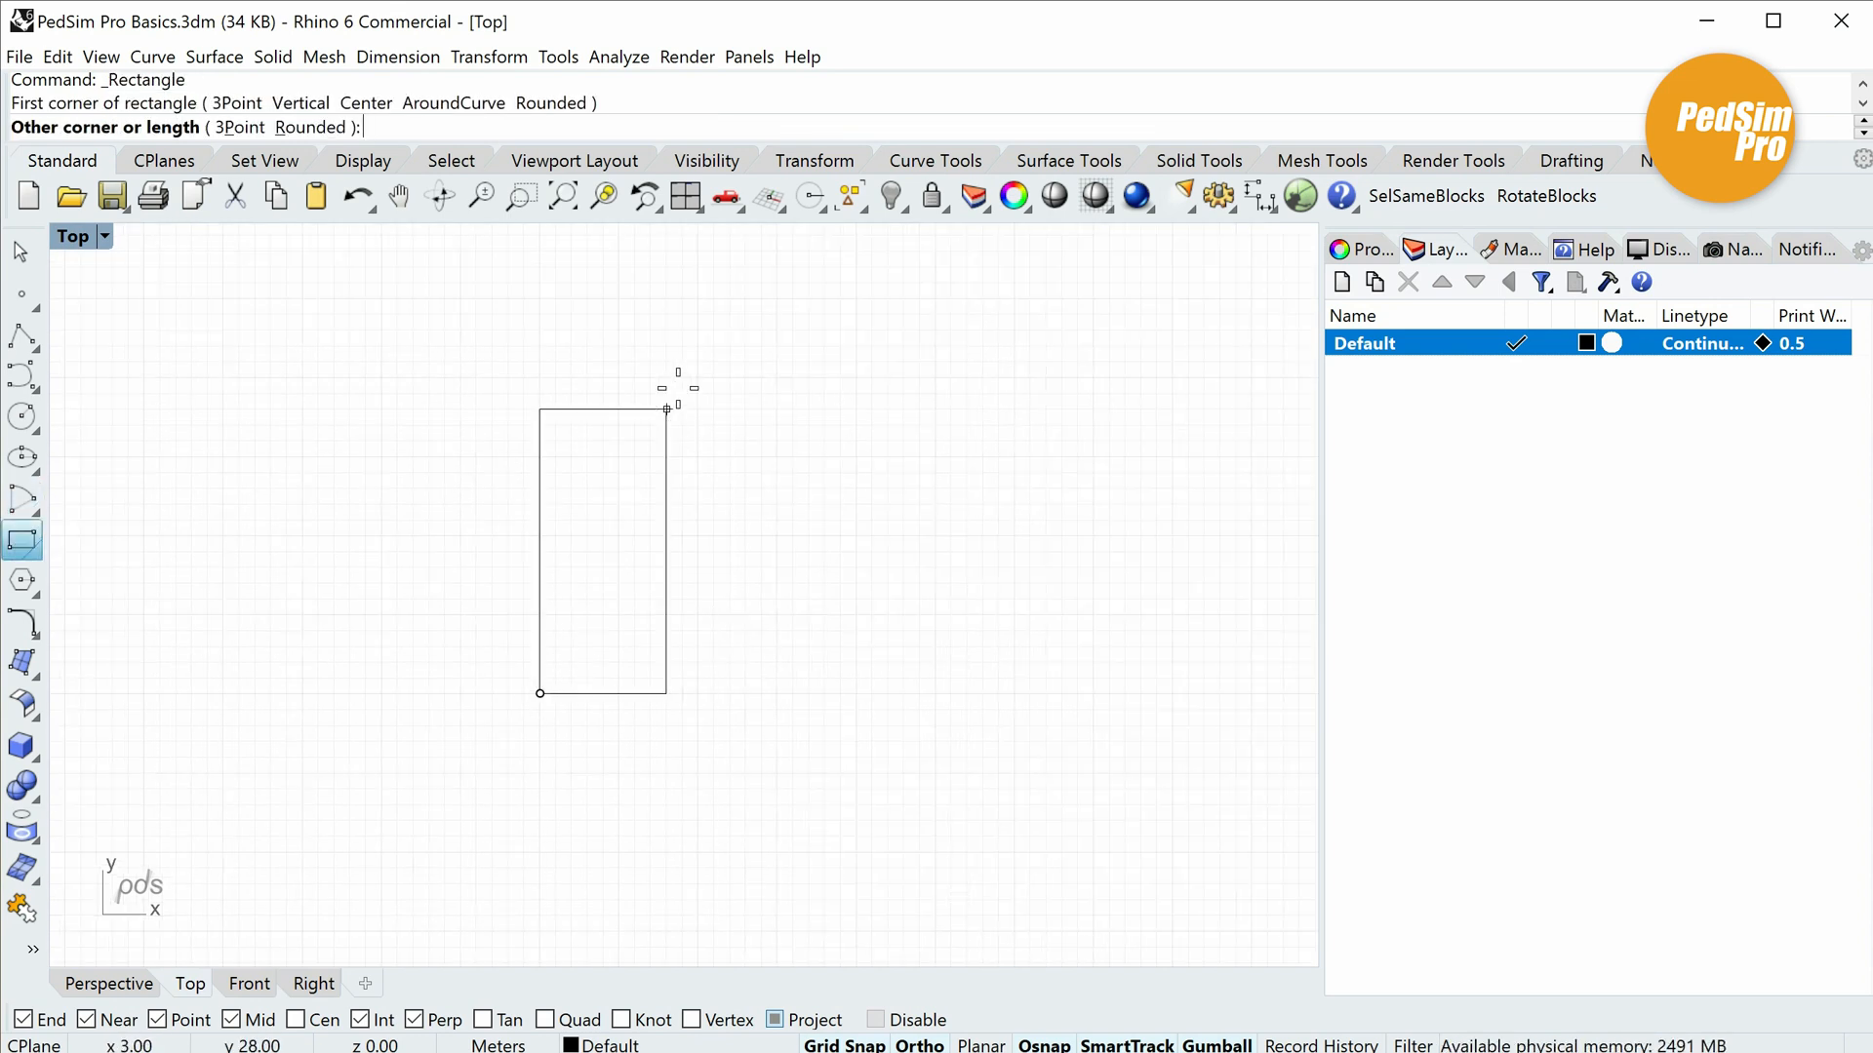
{"action": "left_click", "coordinate": [698, 377]}
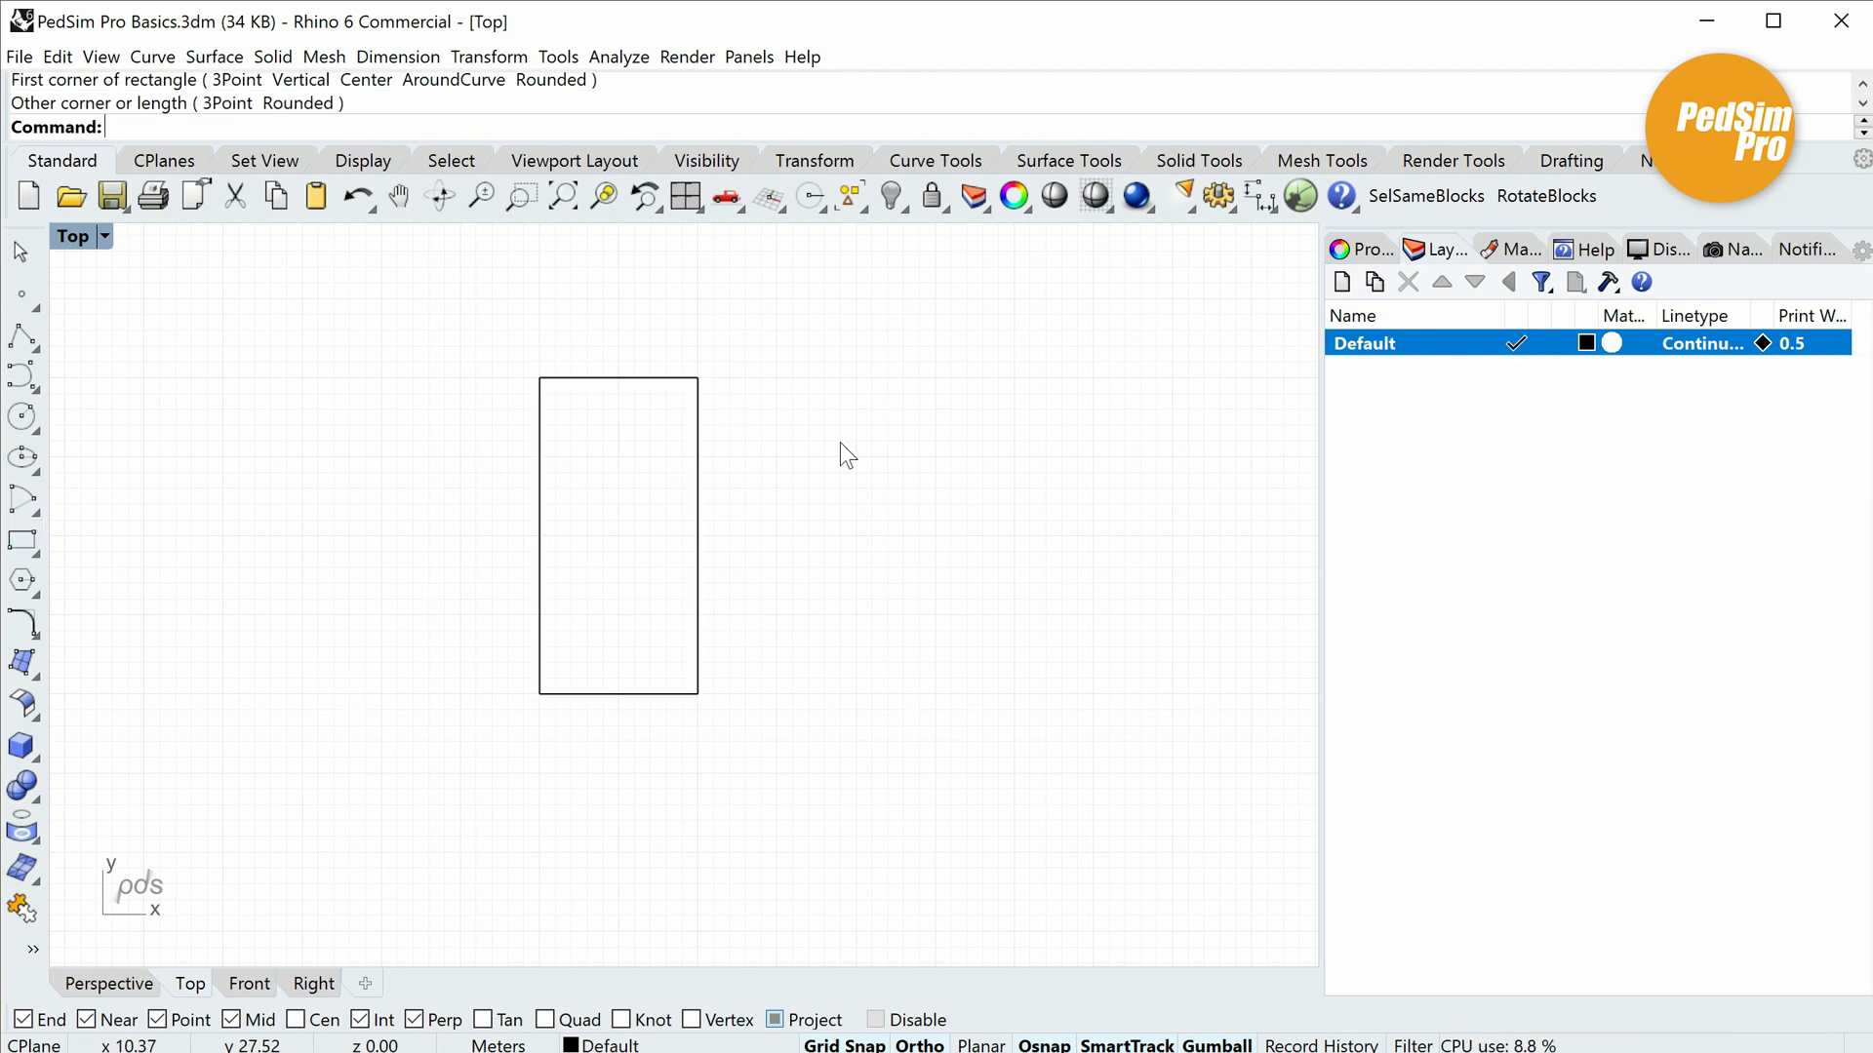
Draw a horizontal rectangle about 20 by 10 m to the right of the first, with their upper edges aligned.
{"action": "key", "text": "Return"}
{"action": "scroll", "coordinate": [839, 437], "scroll_direction": "up", "scroll_amount": 3}
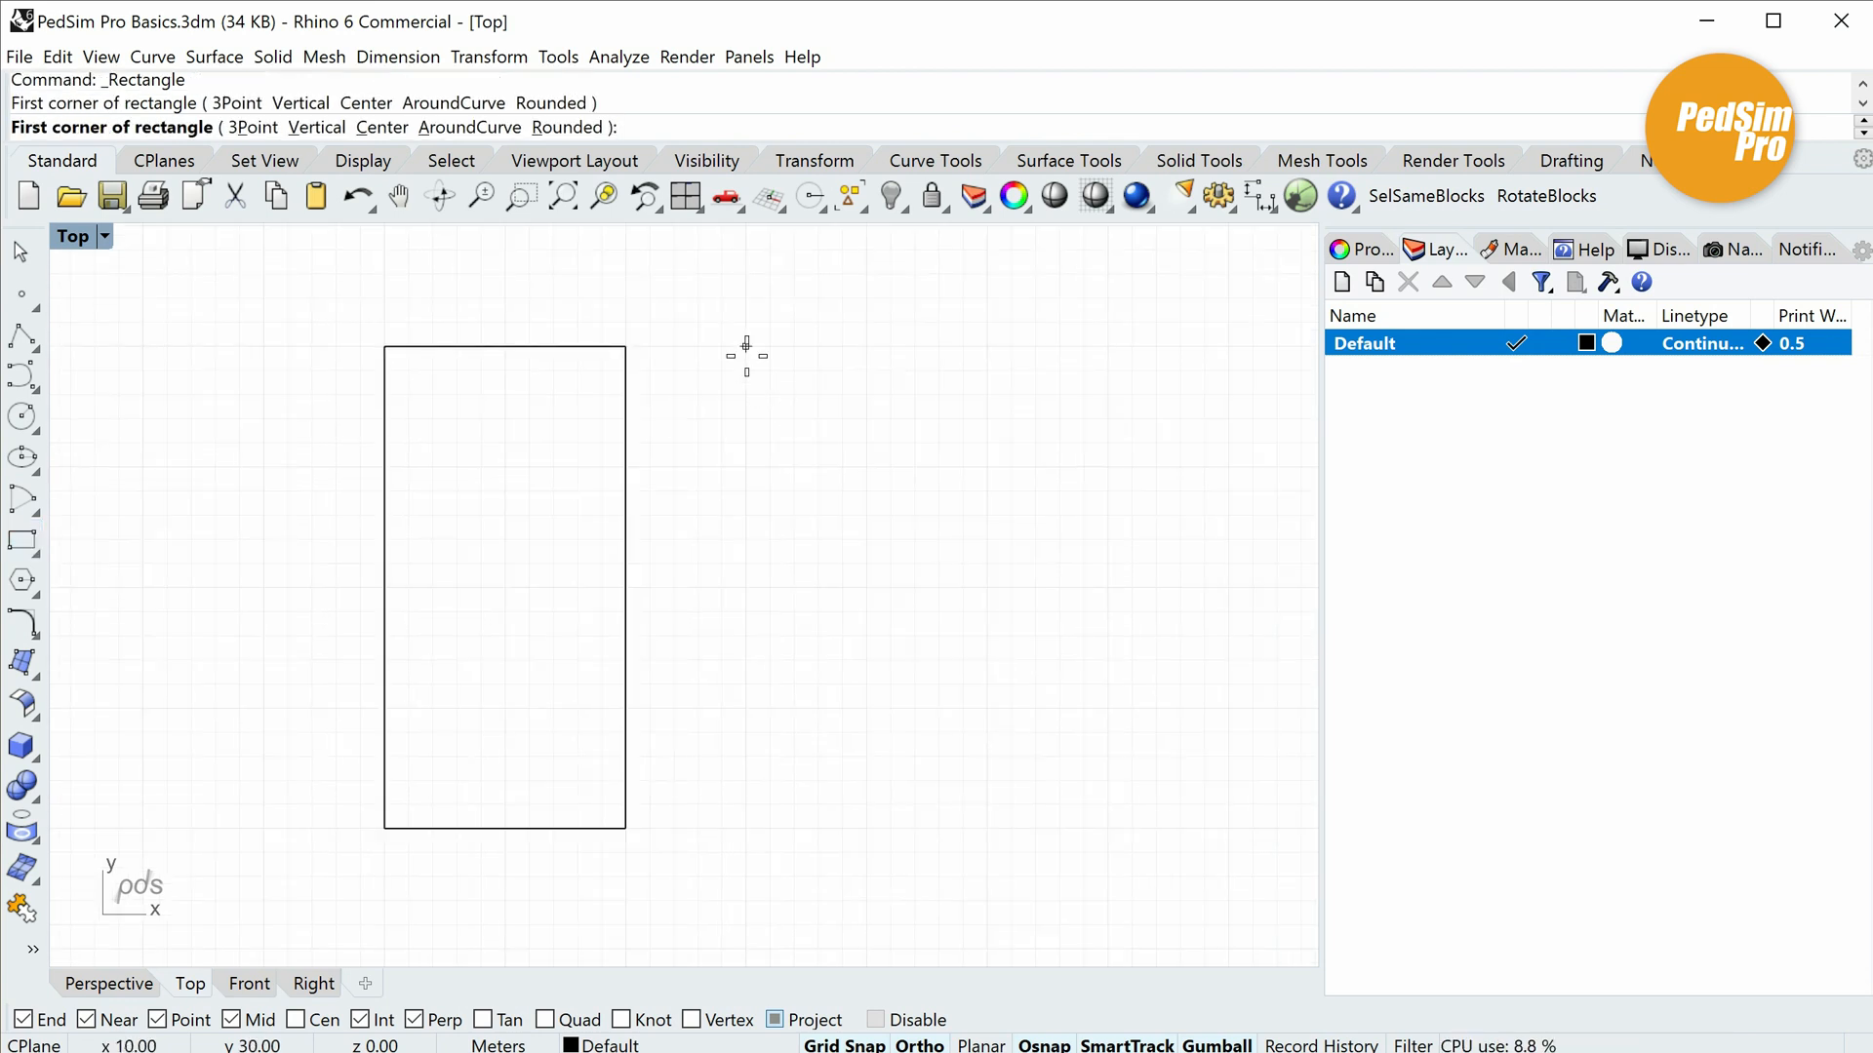
{"action": "left_click", "coordinate": [745, 346]}
{"action": "left_click", "coordinate": [1227, 583]}
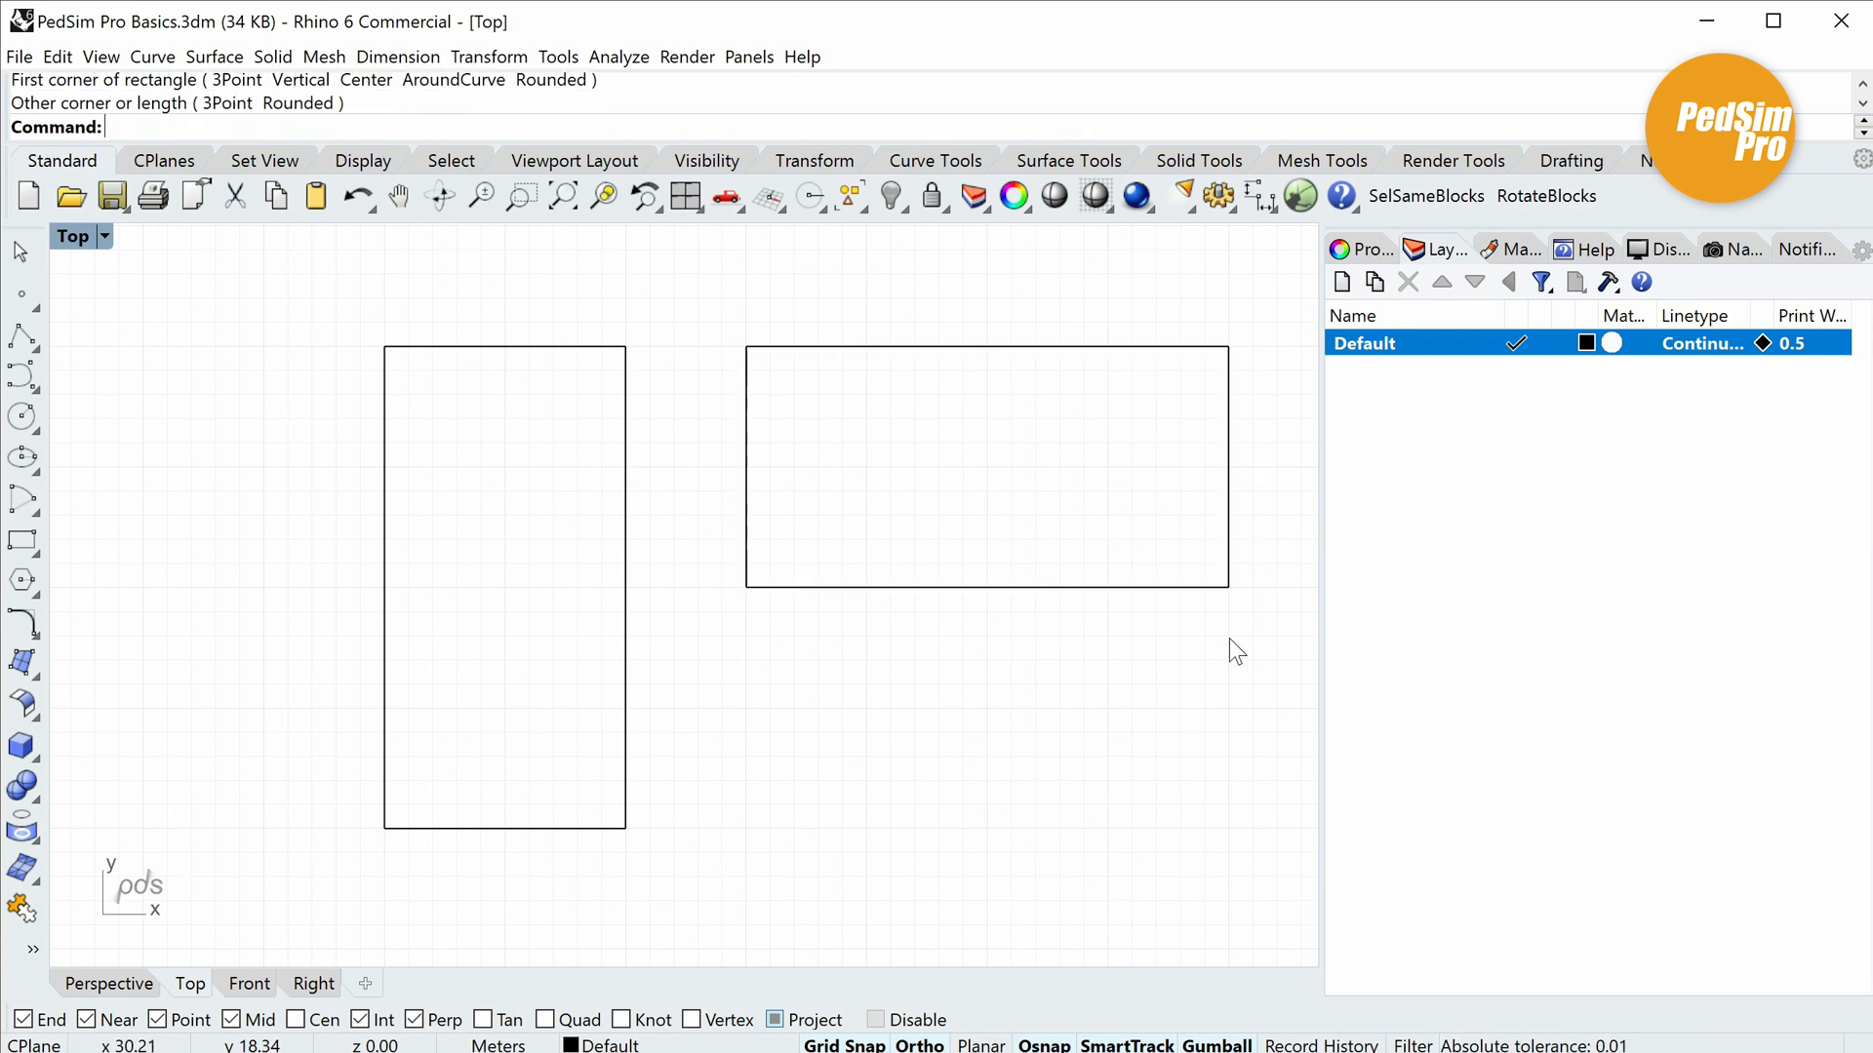
Draw an upright rectangle about 10 by 20 m below the horizontal one, with their right edges aligned.
{"action": "right_click_drag", "start_coordinate": [1205, 620], "coordinate": [1007, 593]}
{"action": "scroll", "coordinate": [1006, 593], "scroll_direction": "down", "scroll_amount": 2}
{"action": "right_click", "coordinate": [1008, 597]}
{"action": "scroll", "coordinate": [950, 704], "scroll_direction": "up", "scroll_amount": 1}
{"action": "right_click_drag", "start_coordinate": [937, 711], "coordinate": [901, 631]}
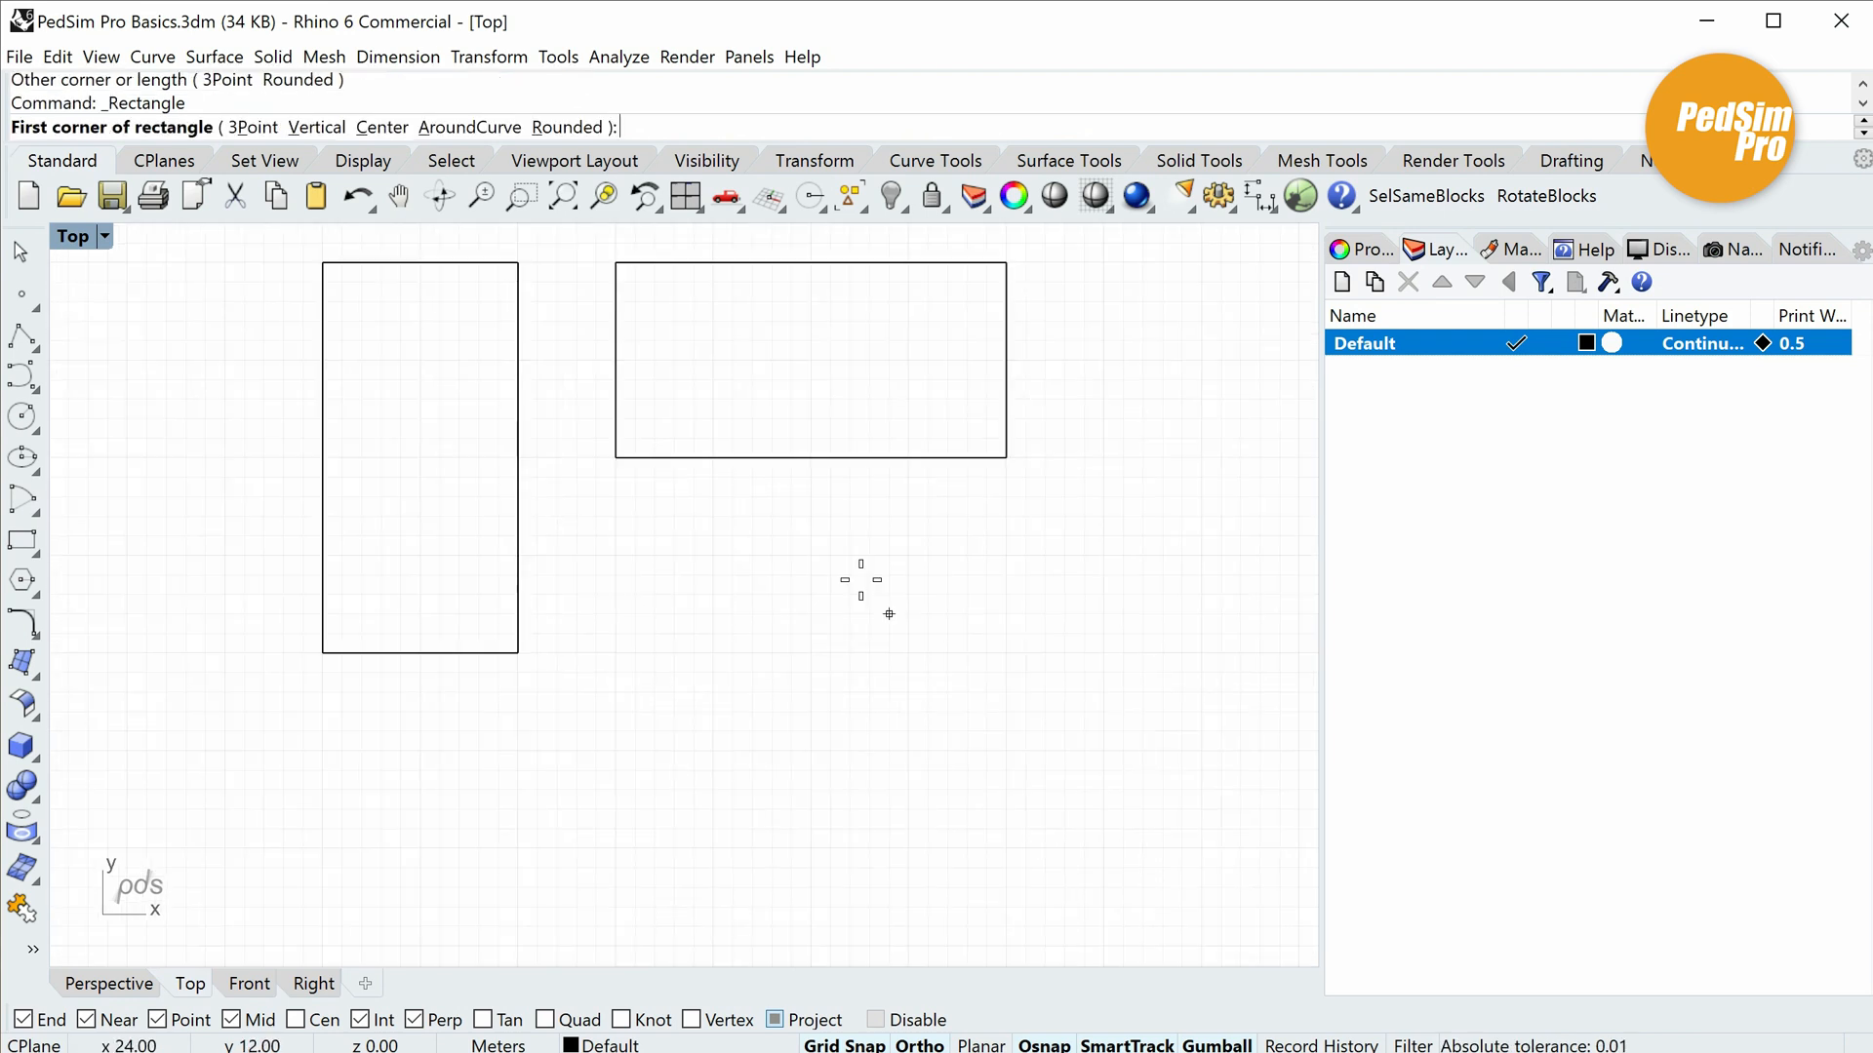
{"action": "left_click", "coordinate": [809, 555]}
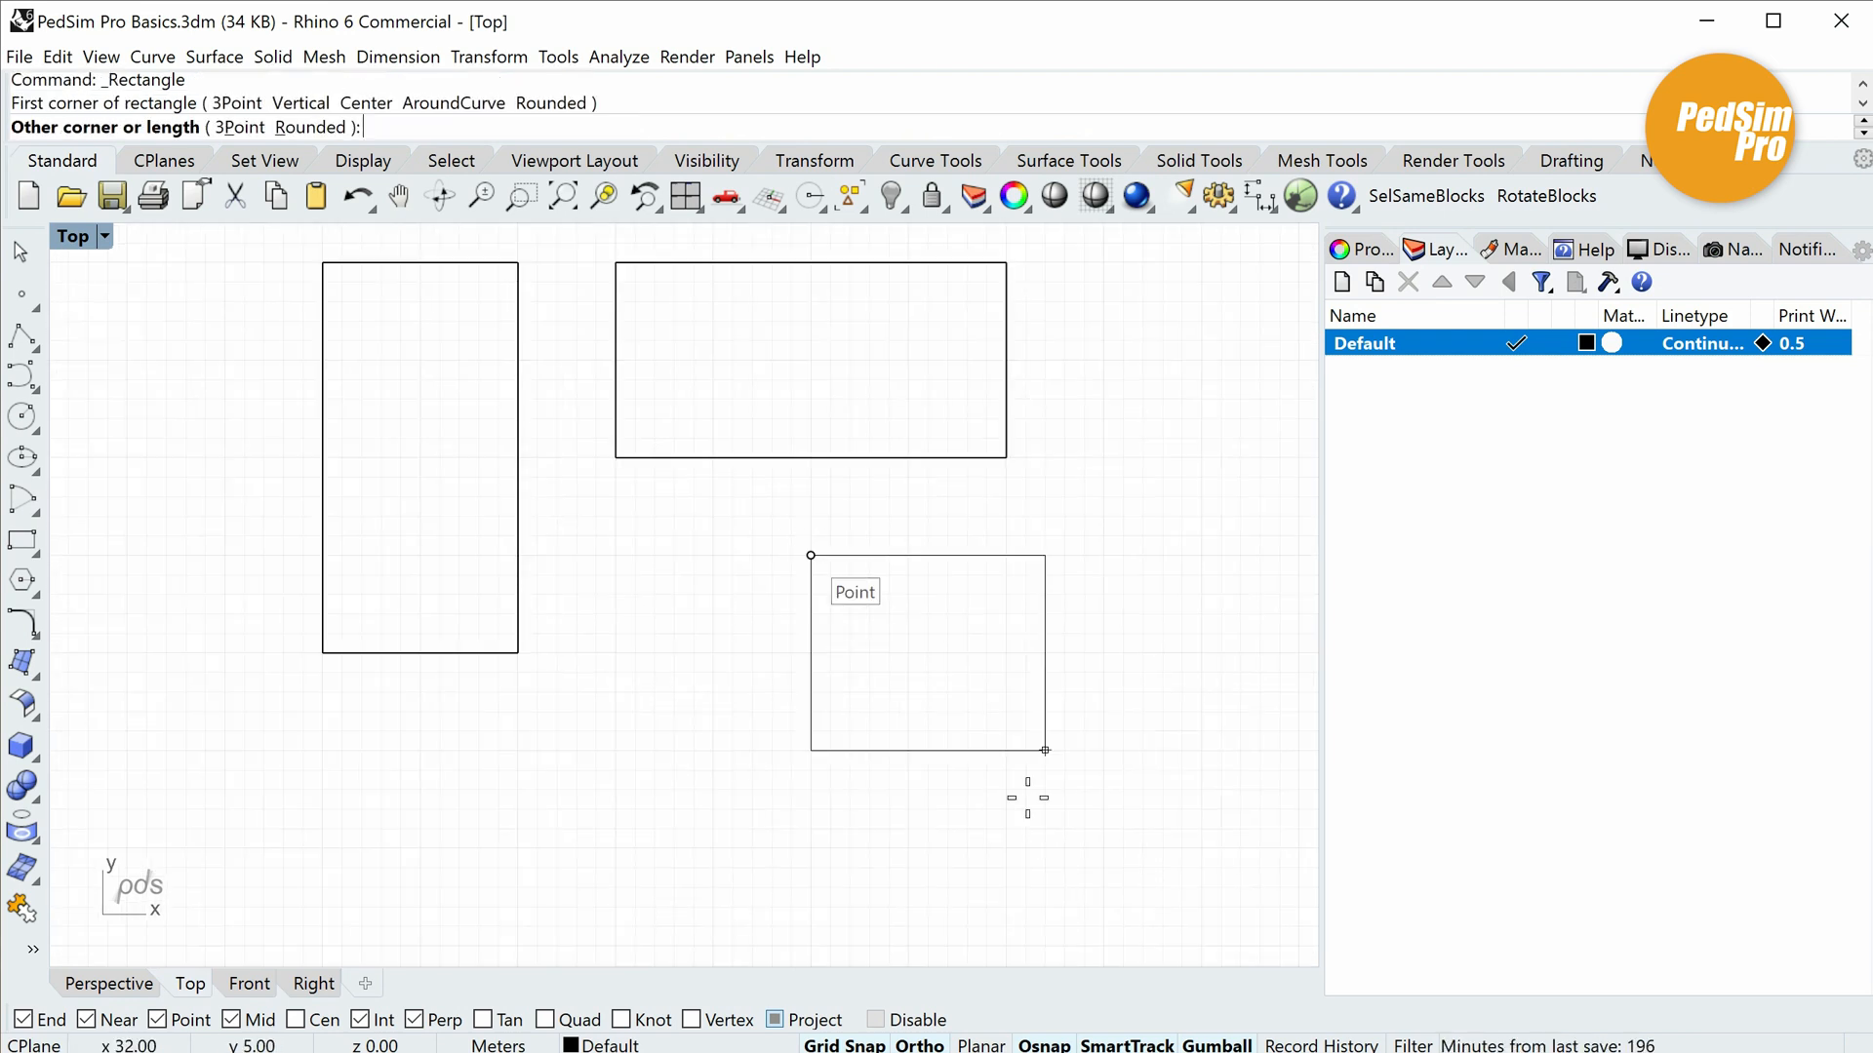
{"action": "left_click", "coordinate": [1013, 948]}
Draw a horizontal rectangle about 20 by 10 m below the first upright rectangle, with their left edges aligned.
{"action": "right_click_drag", "start_coordinate": [1009, 772], "coordinate": [1100, 614]}
{"action": "right_click", "coordinate": [382, 687]}
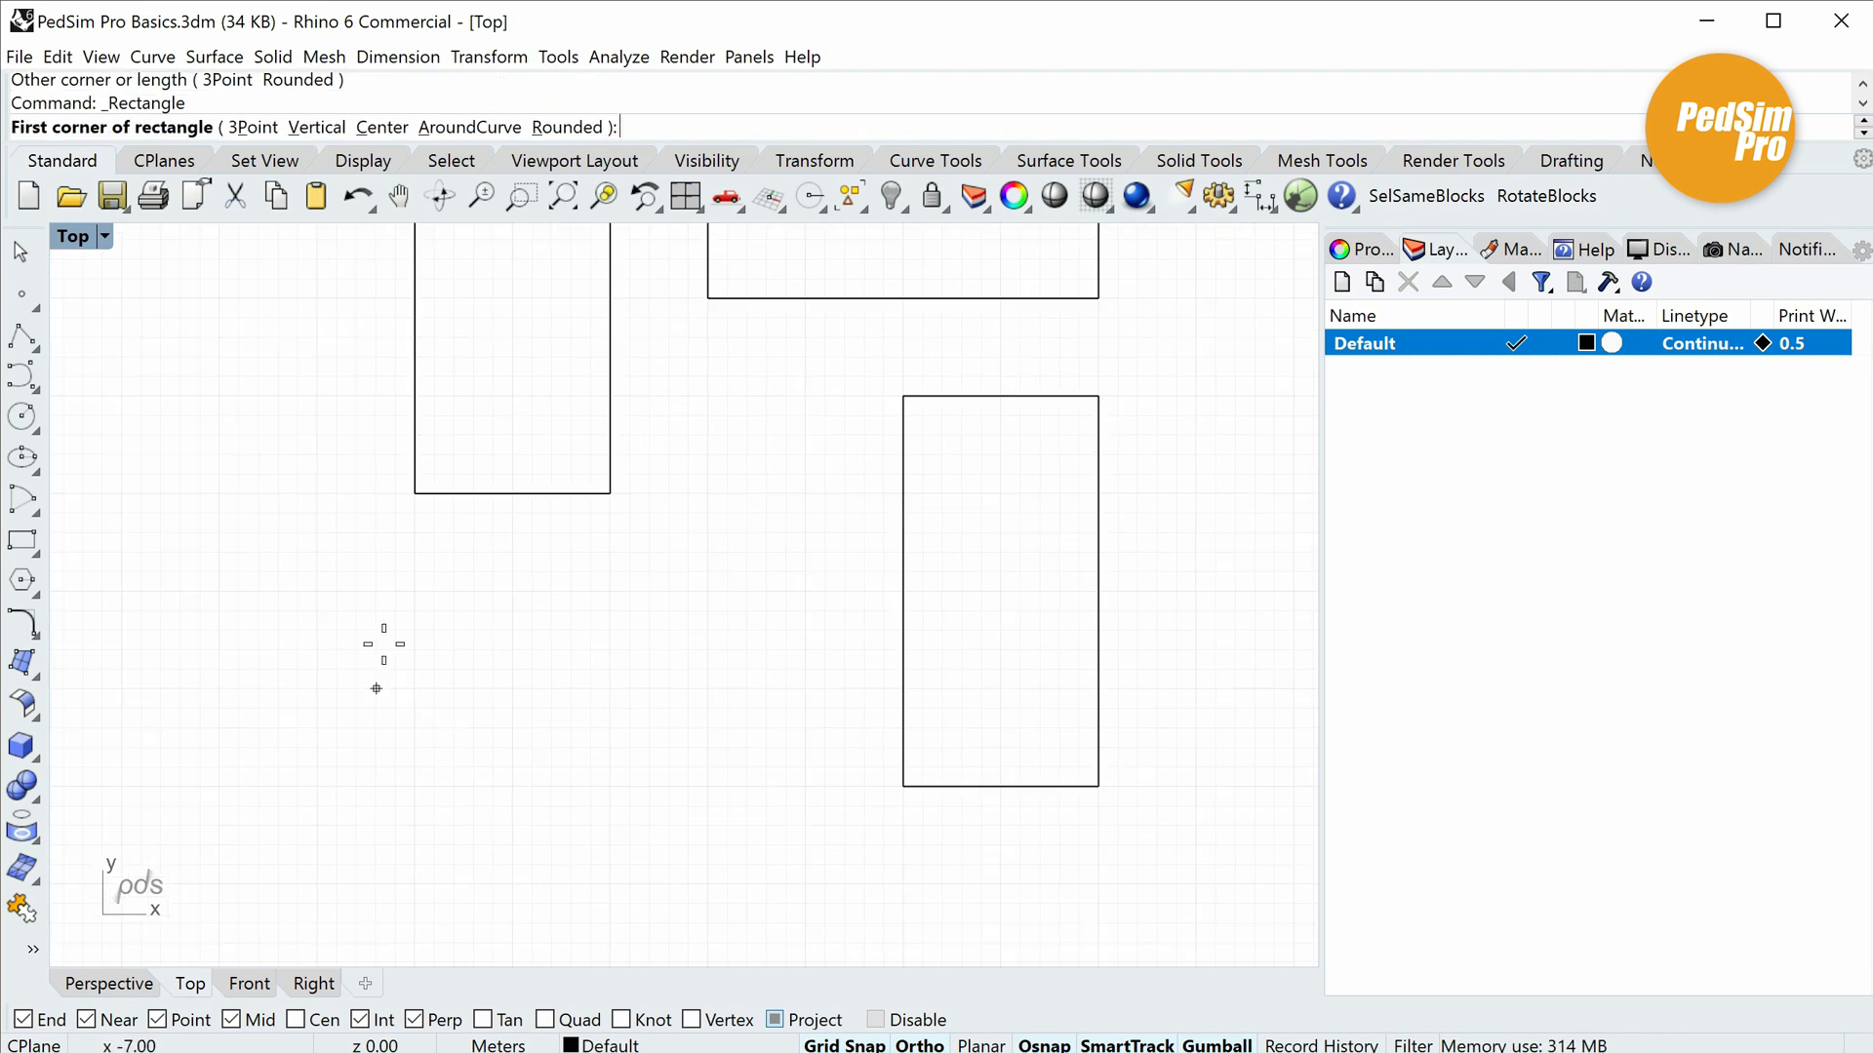
{"action": "left_click", "coordinate": [413, 591]}
{"action": "left_click", "coordinate": [819, 790]}
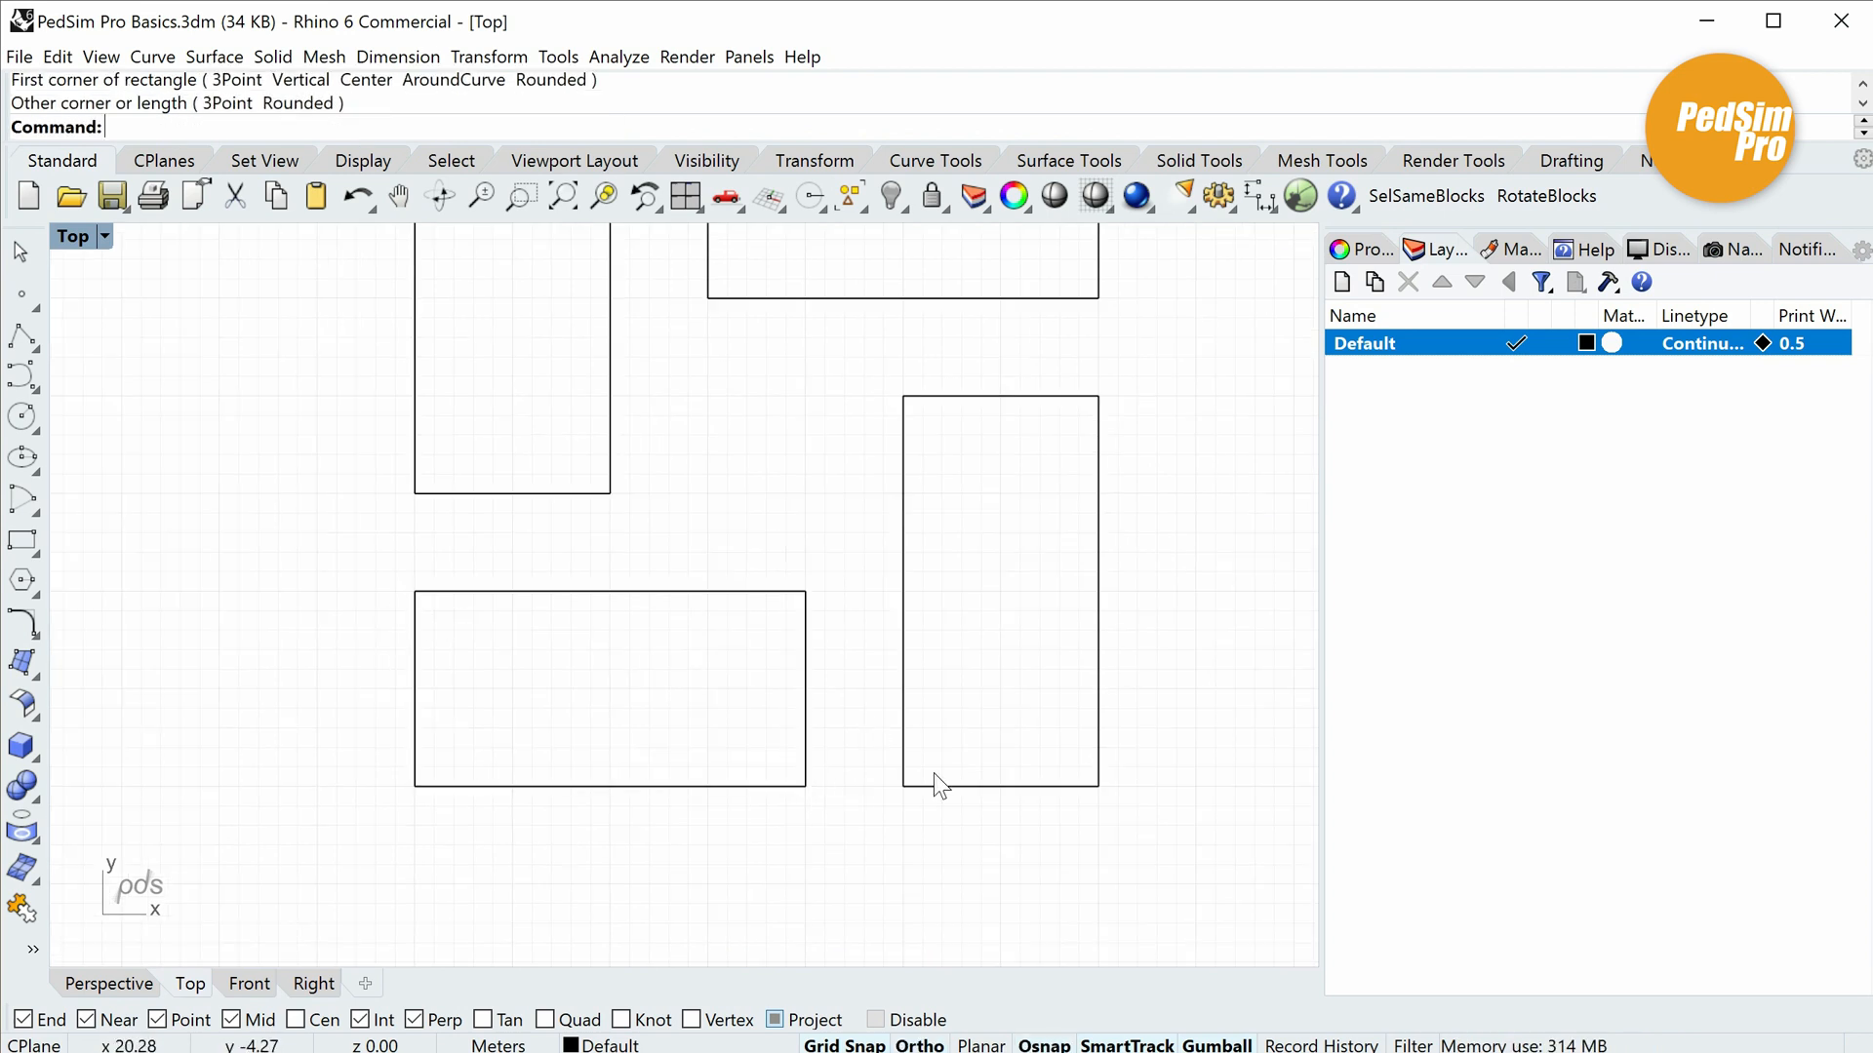
Draw a circumscribed six-sided polygon about 4 m across in the open space between the four rectangles, centred at about 12, 13.
{"action": "scroll", "coordinate": [936, 782], "scroll_direction": "down", "scroll_amount": 1}
{"action": "right_click_drag", "start_coordinate": [936, 781], "coordinate": [917, 739]}
{"action": "scroll", "coordinate": [766, 449], "scroll_direction": "up", "scroll_amount": 1}
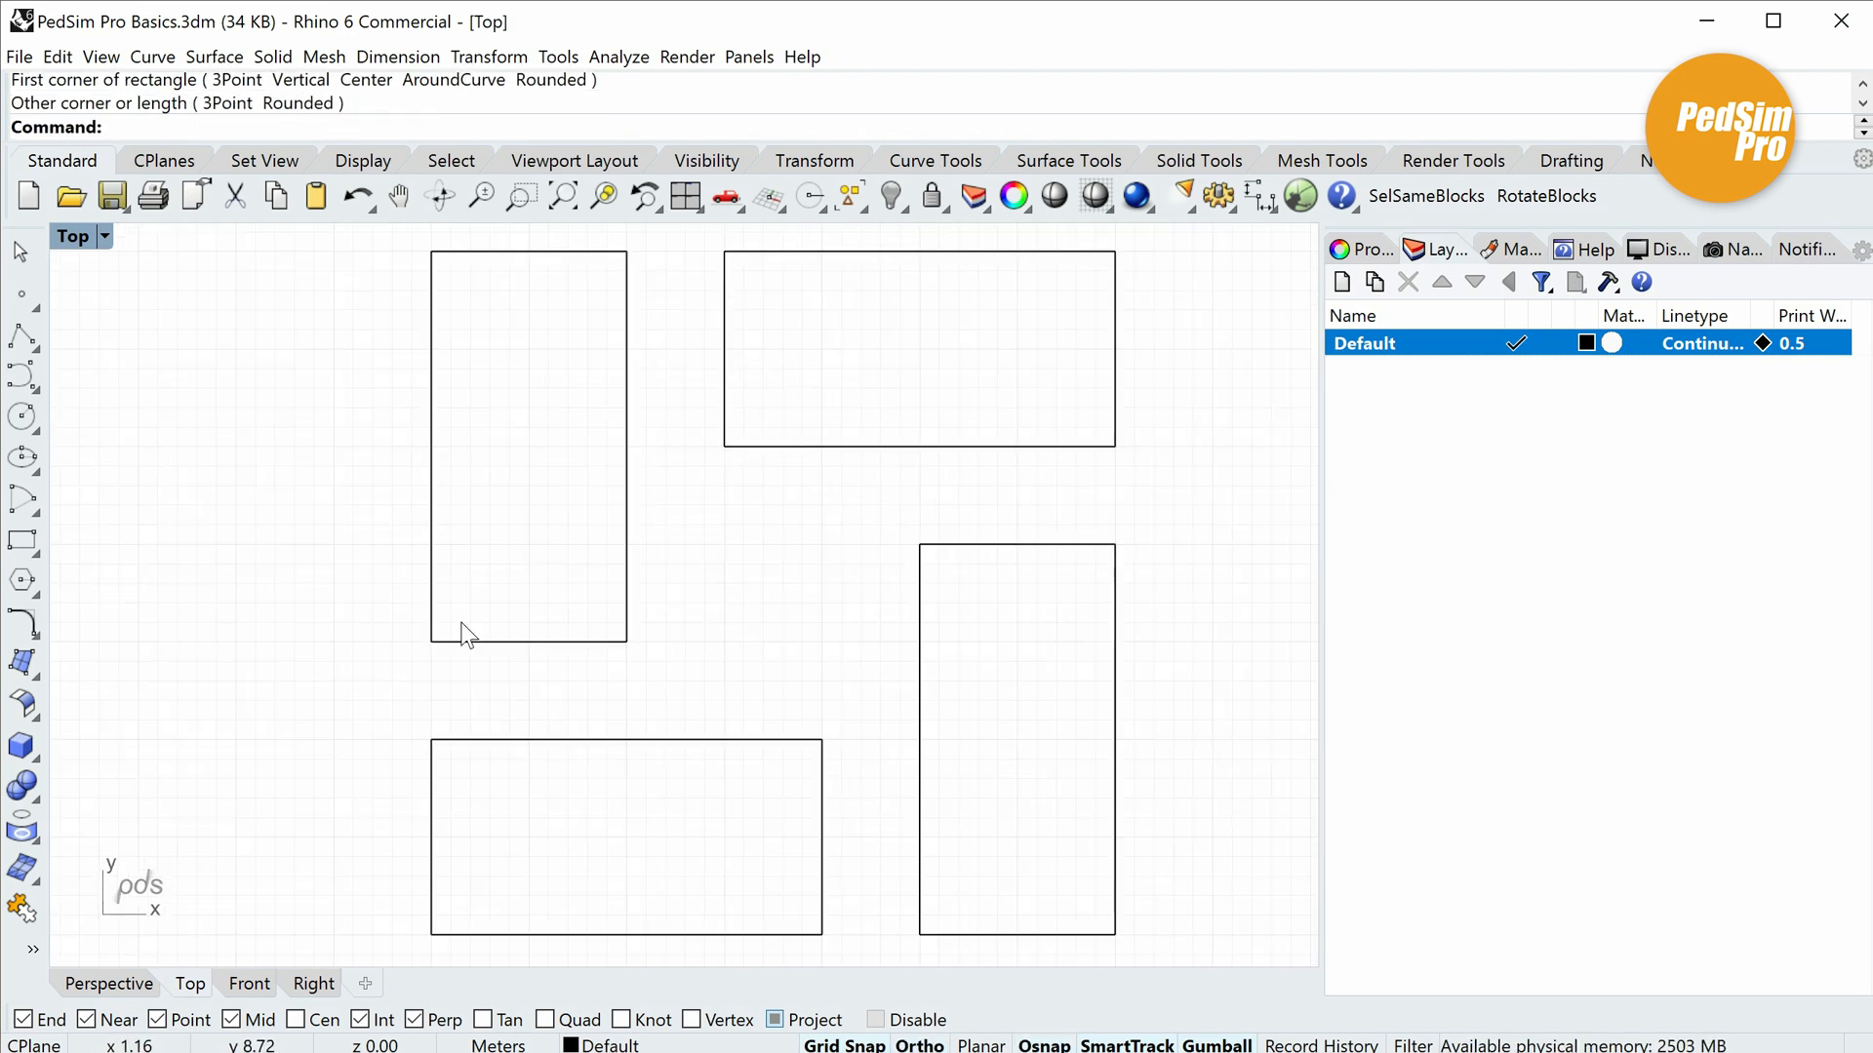
{"action": "left_click", "coordinate": [22, 581]}
{"action": "scroll", "coordinate": [707, 613], "scroll_direction": "up", "scroll_amount": 1}
{"action": "left_click", "coordinate": [778, 575]}
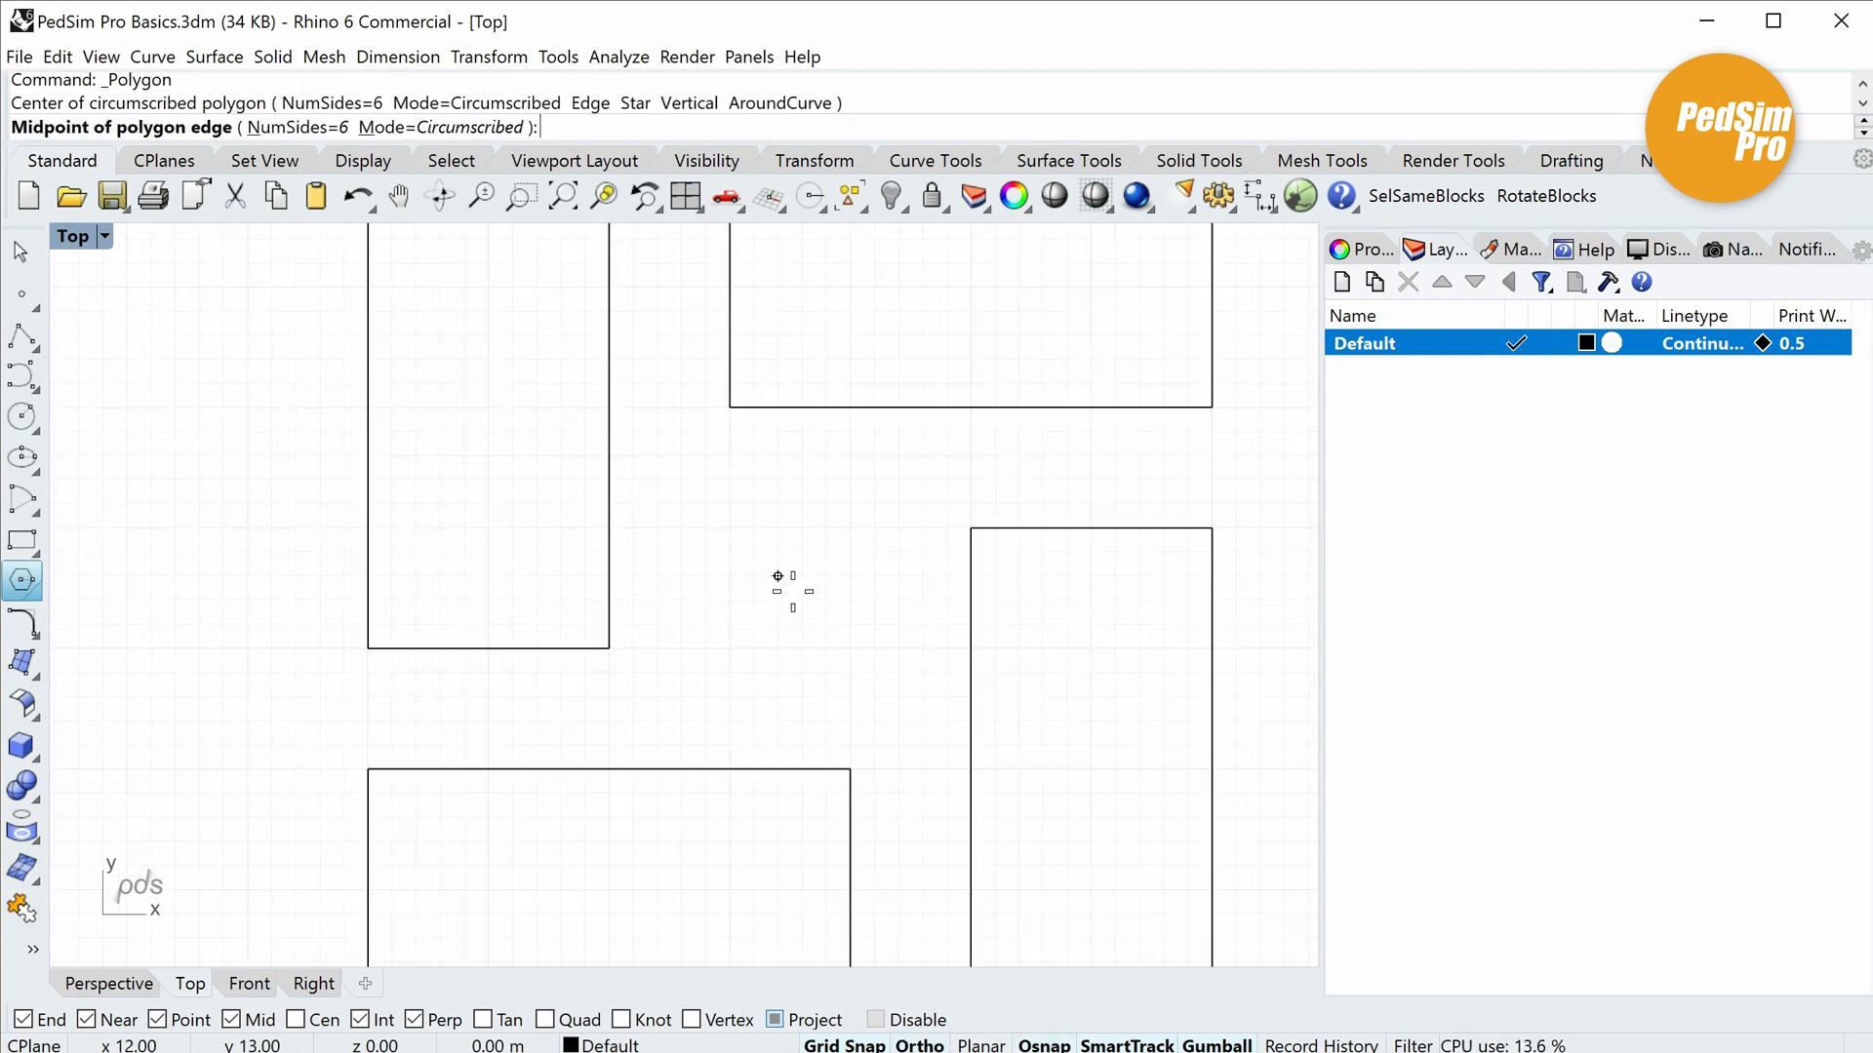
{"action": "left_click", "coordinate": [835, 631]}
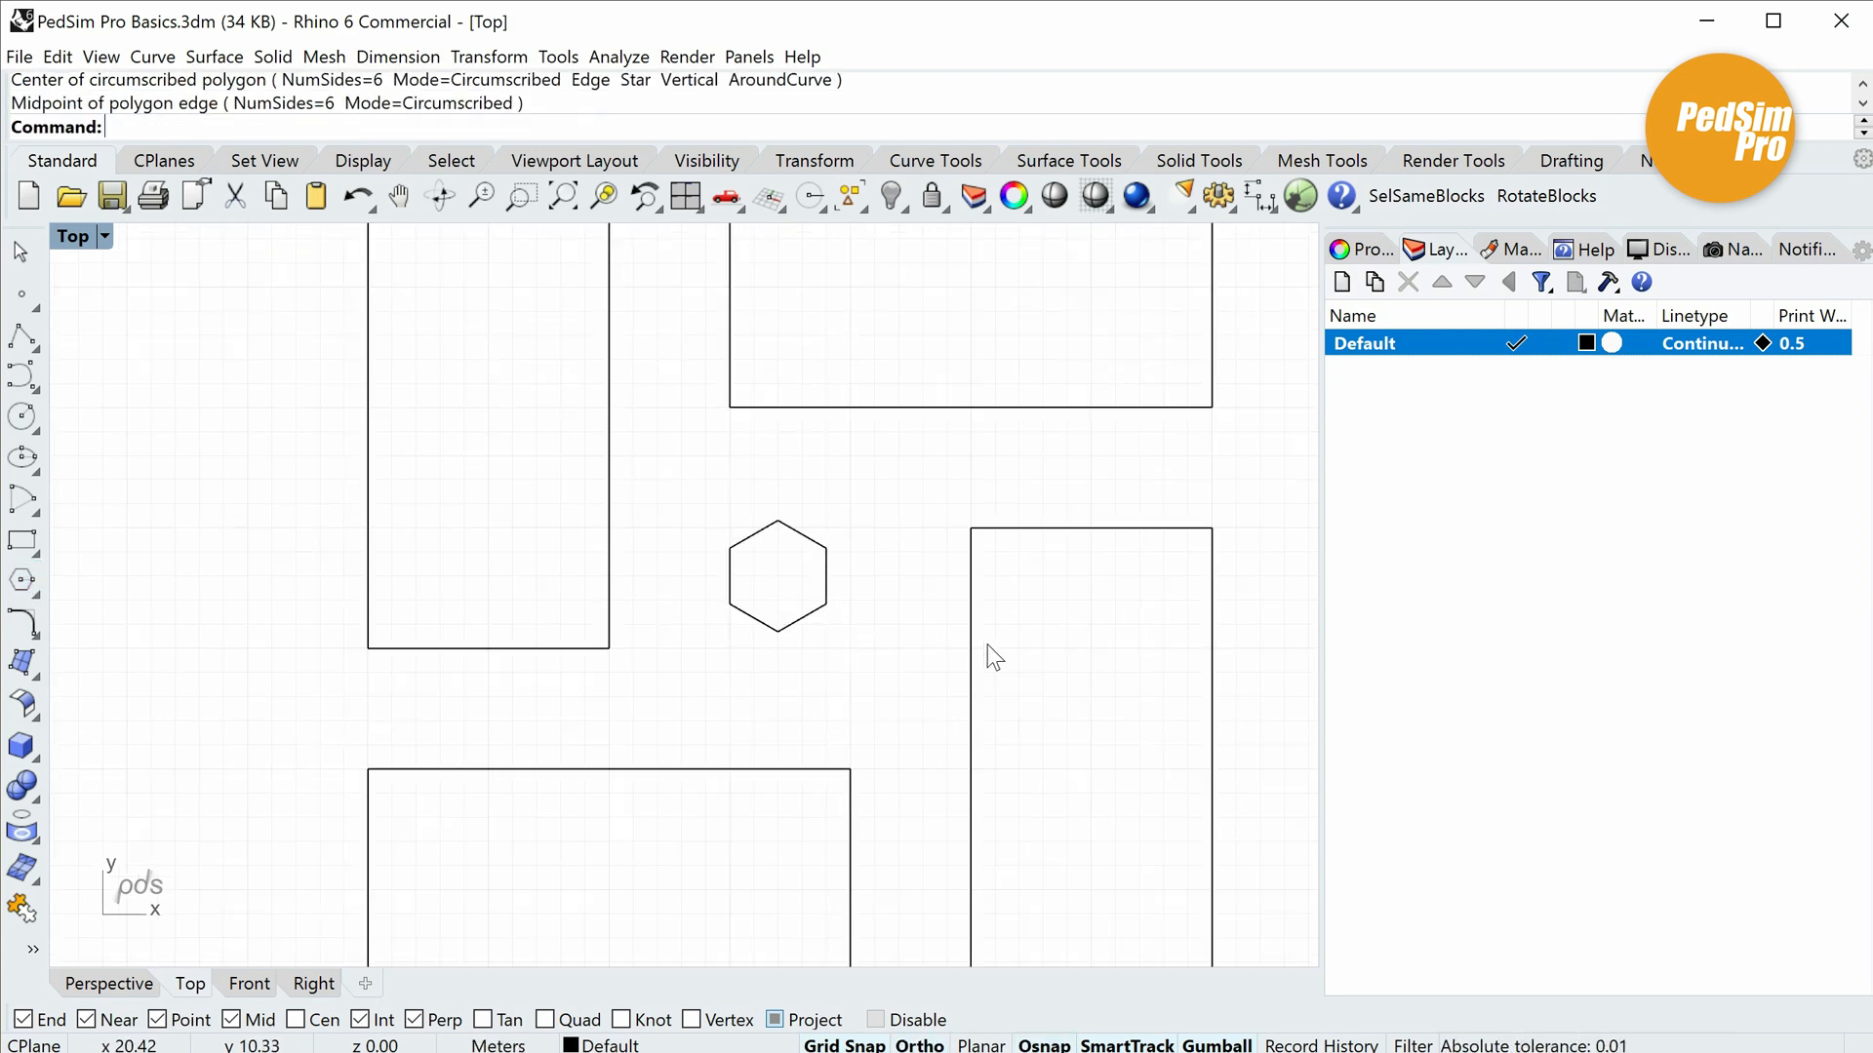
Switch back to Grasshopper and place a Curve parameter below the Button component.
{"action": "scroll", "coordinate": [989, 646], "scroll_direction": "down", "scroll_amount": 1}
{"action": "right_click_drag", "start_coordinate": [1182, 659], "coordinate": [1057, 660]}
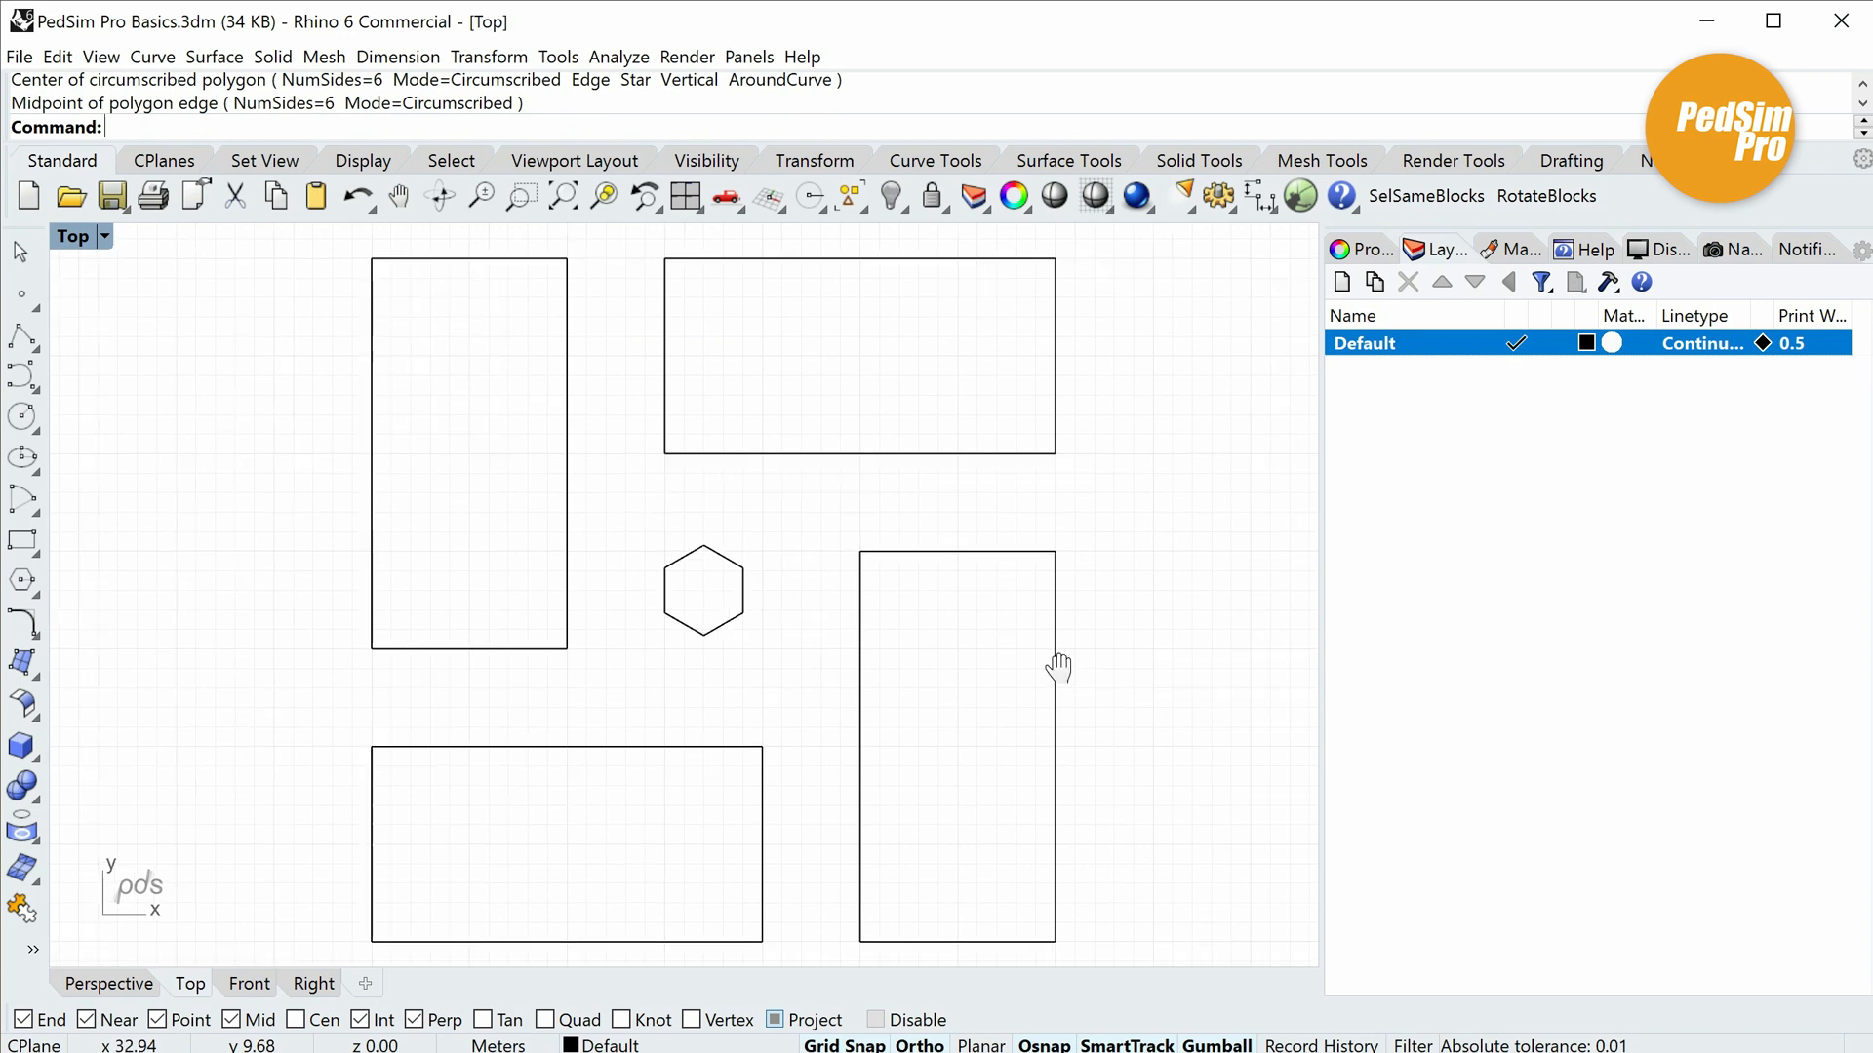
{"action": "scroll", "coordinate": [897, 627], "scroll_direction": "down", "scroll_amount": 1}
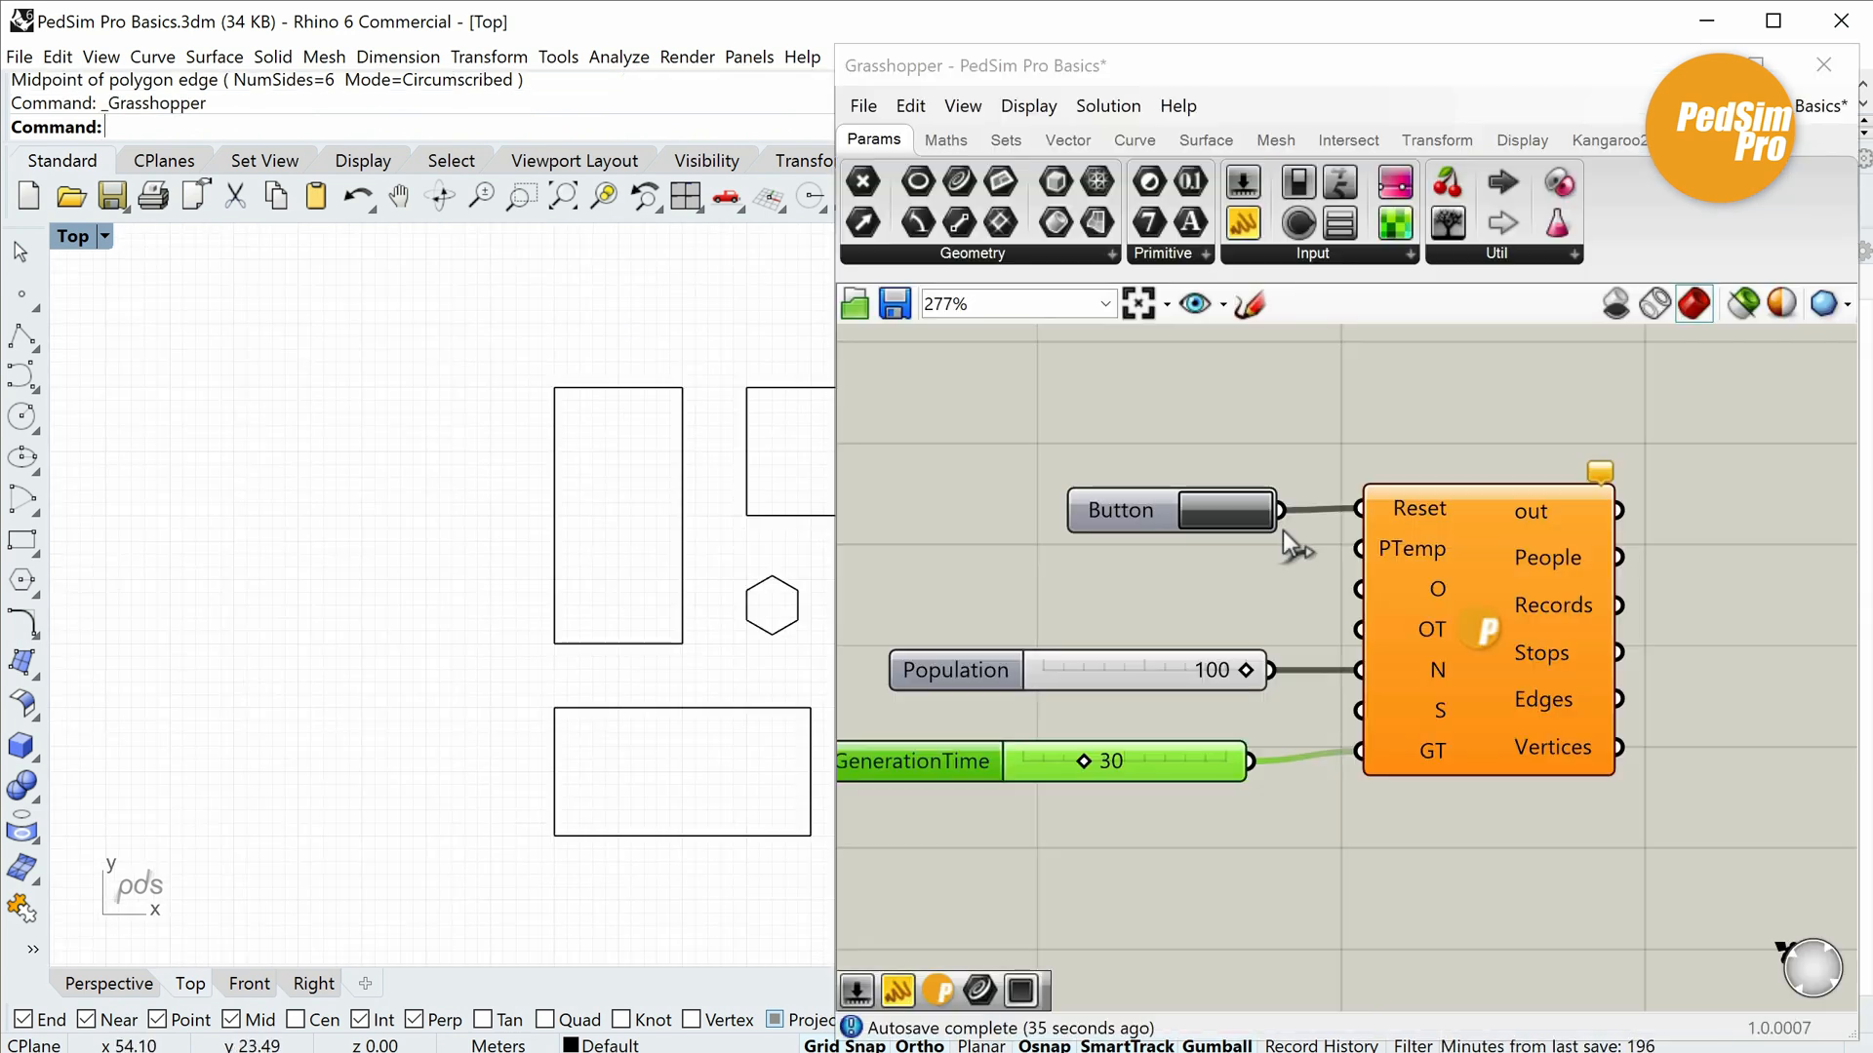
{"action": "right_click_drag", "start_coordinate": [1210, 581], "coordinate": [1367, 571]}
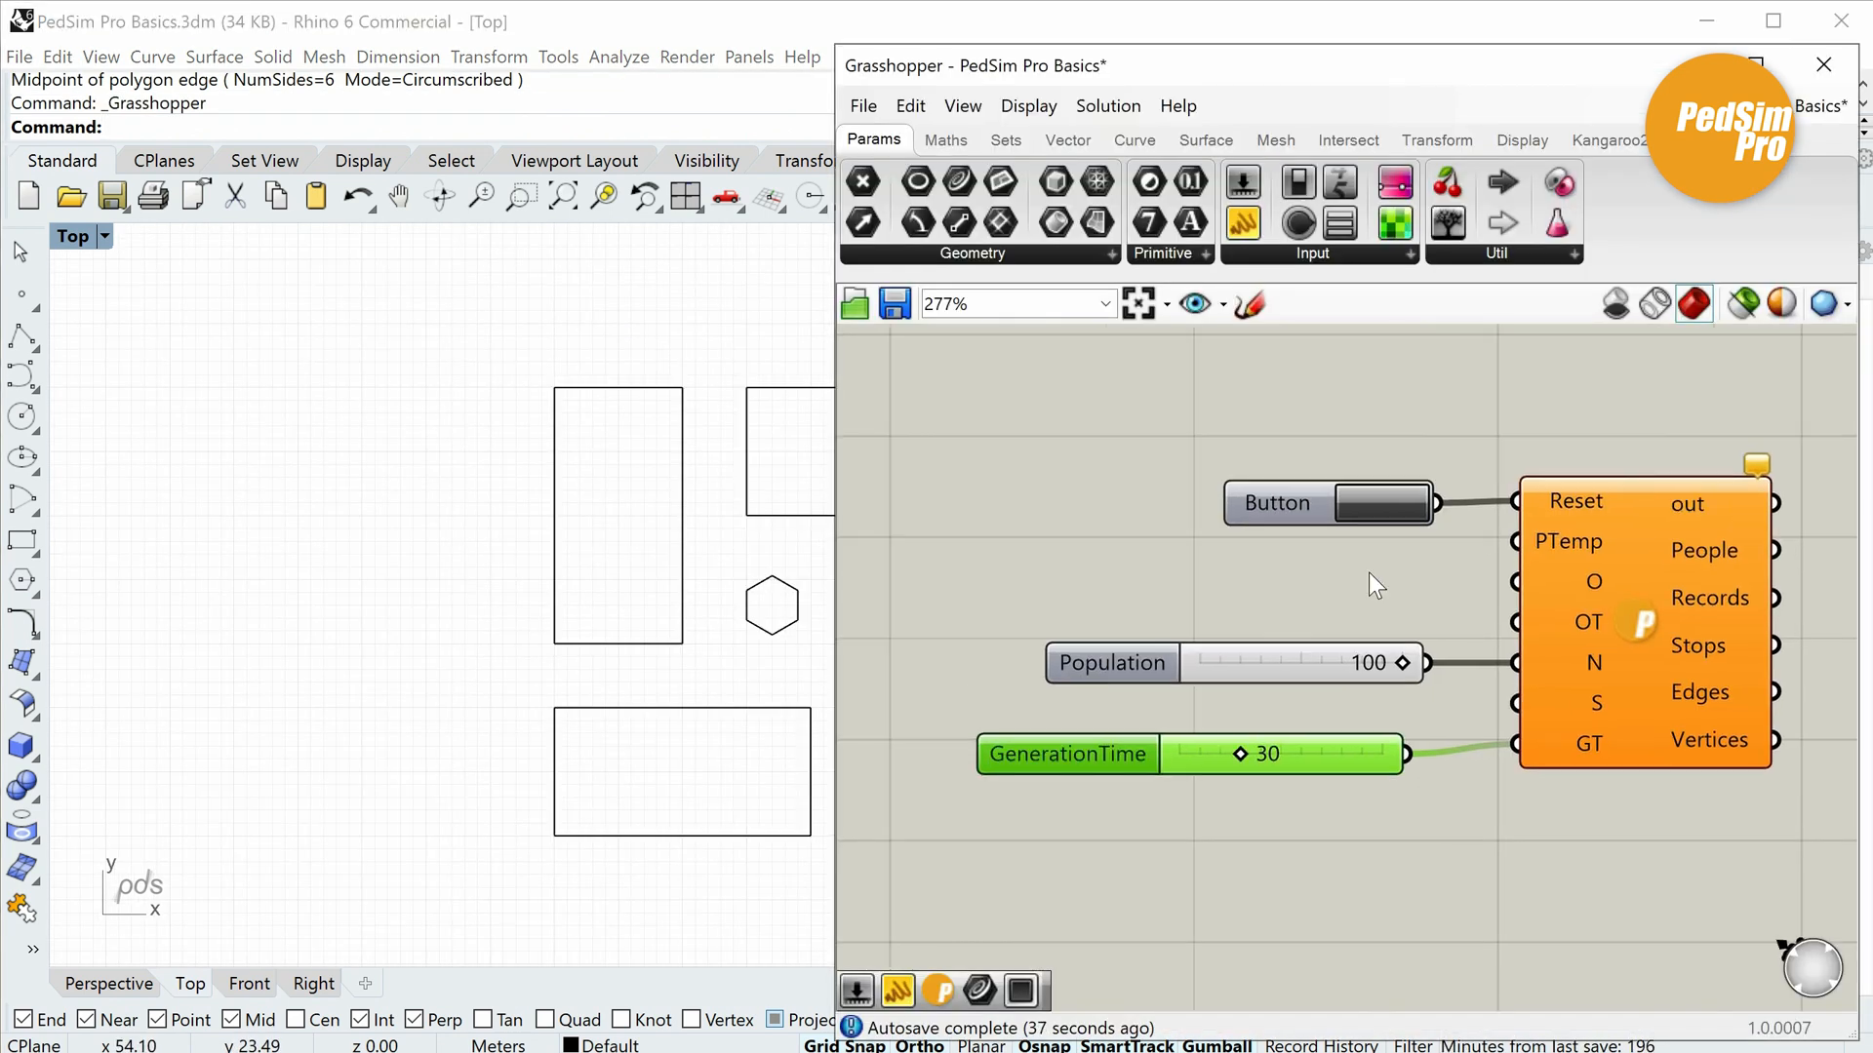
{"action": "left_click_drag", "start_coordinate": [1291, 593], "coordinate": [1297, 580]}
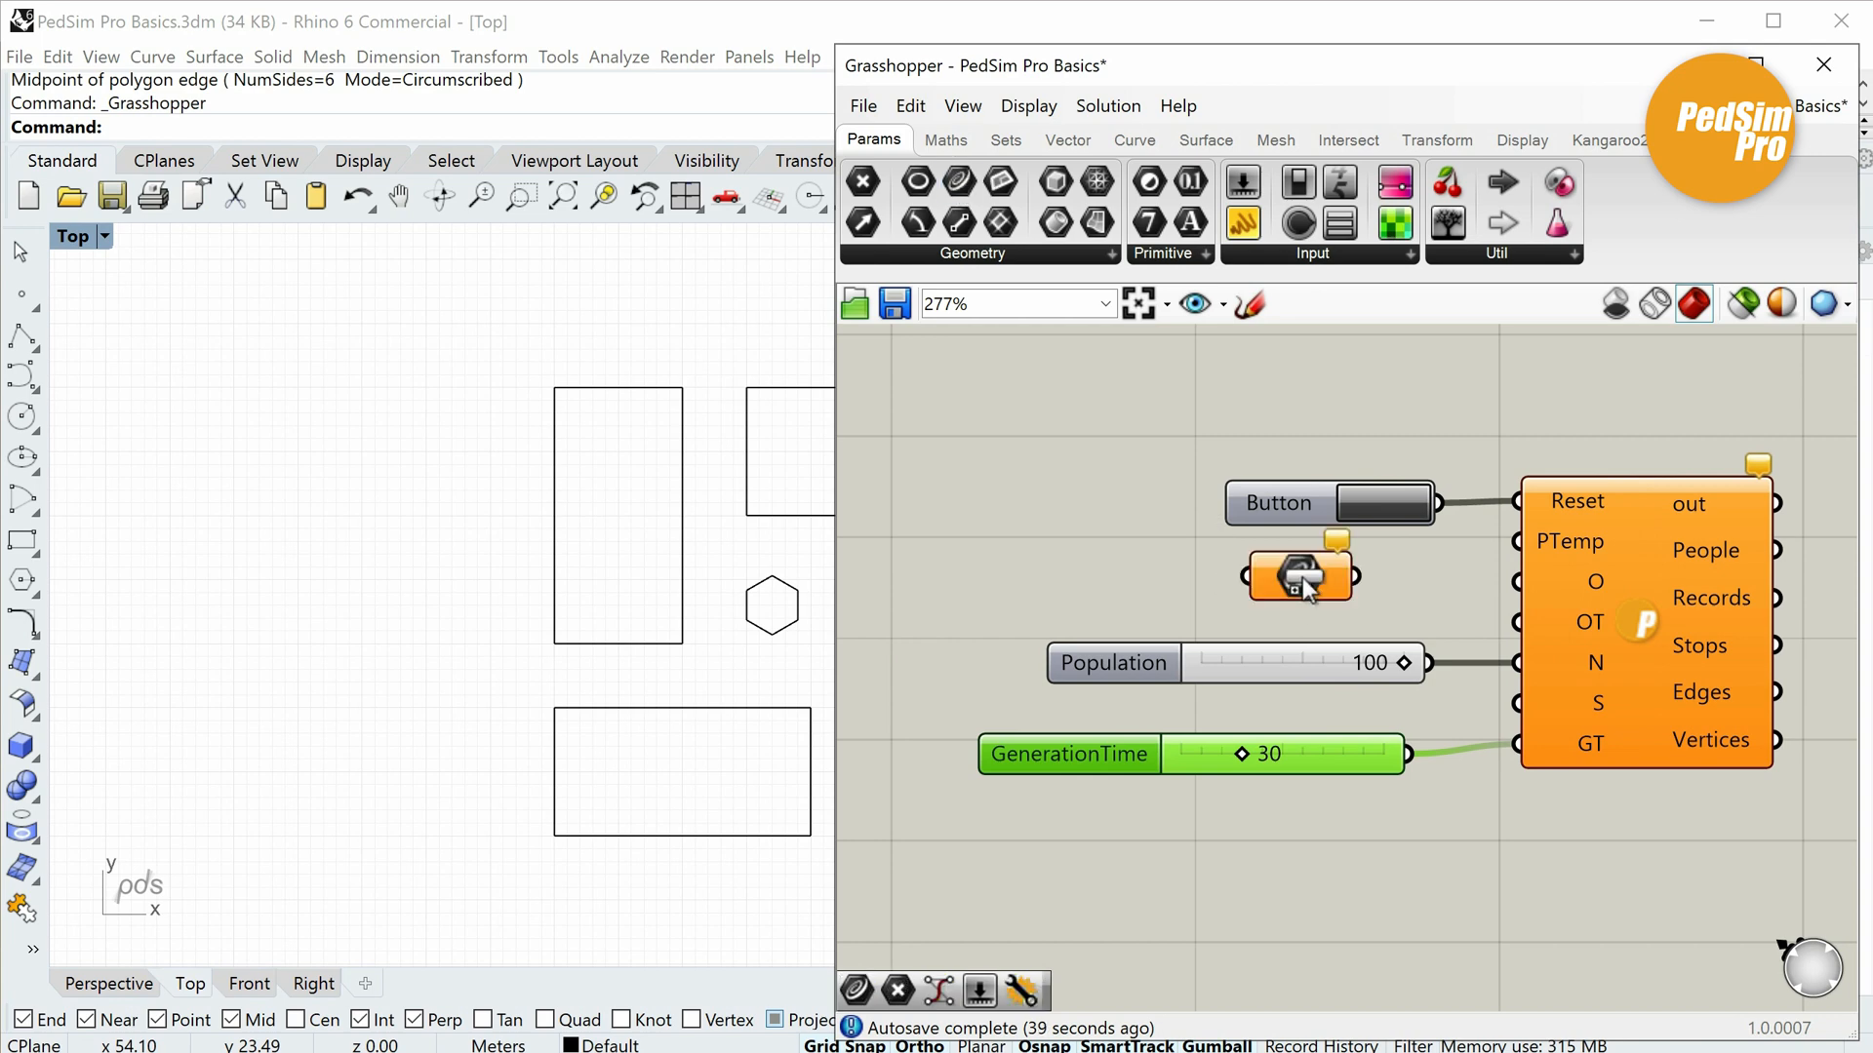
Reference the four rectangles in the Curve parameter and wire it to the engine component's O input.
{"action": "right_click", "coordinate": [1309, 576]}
{"action": "left_click", "coordinate": [1440, 943]}
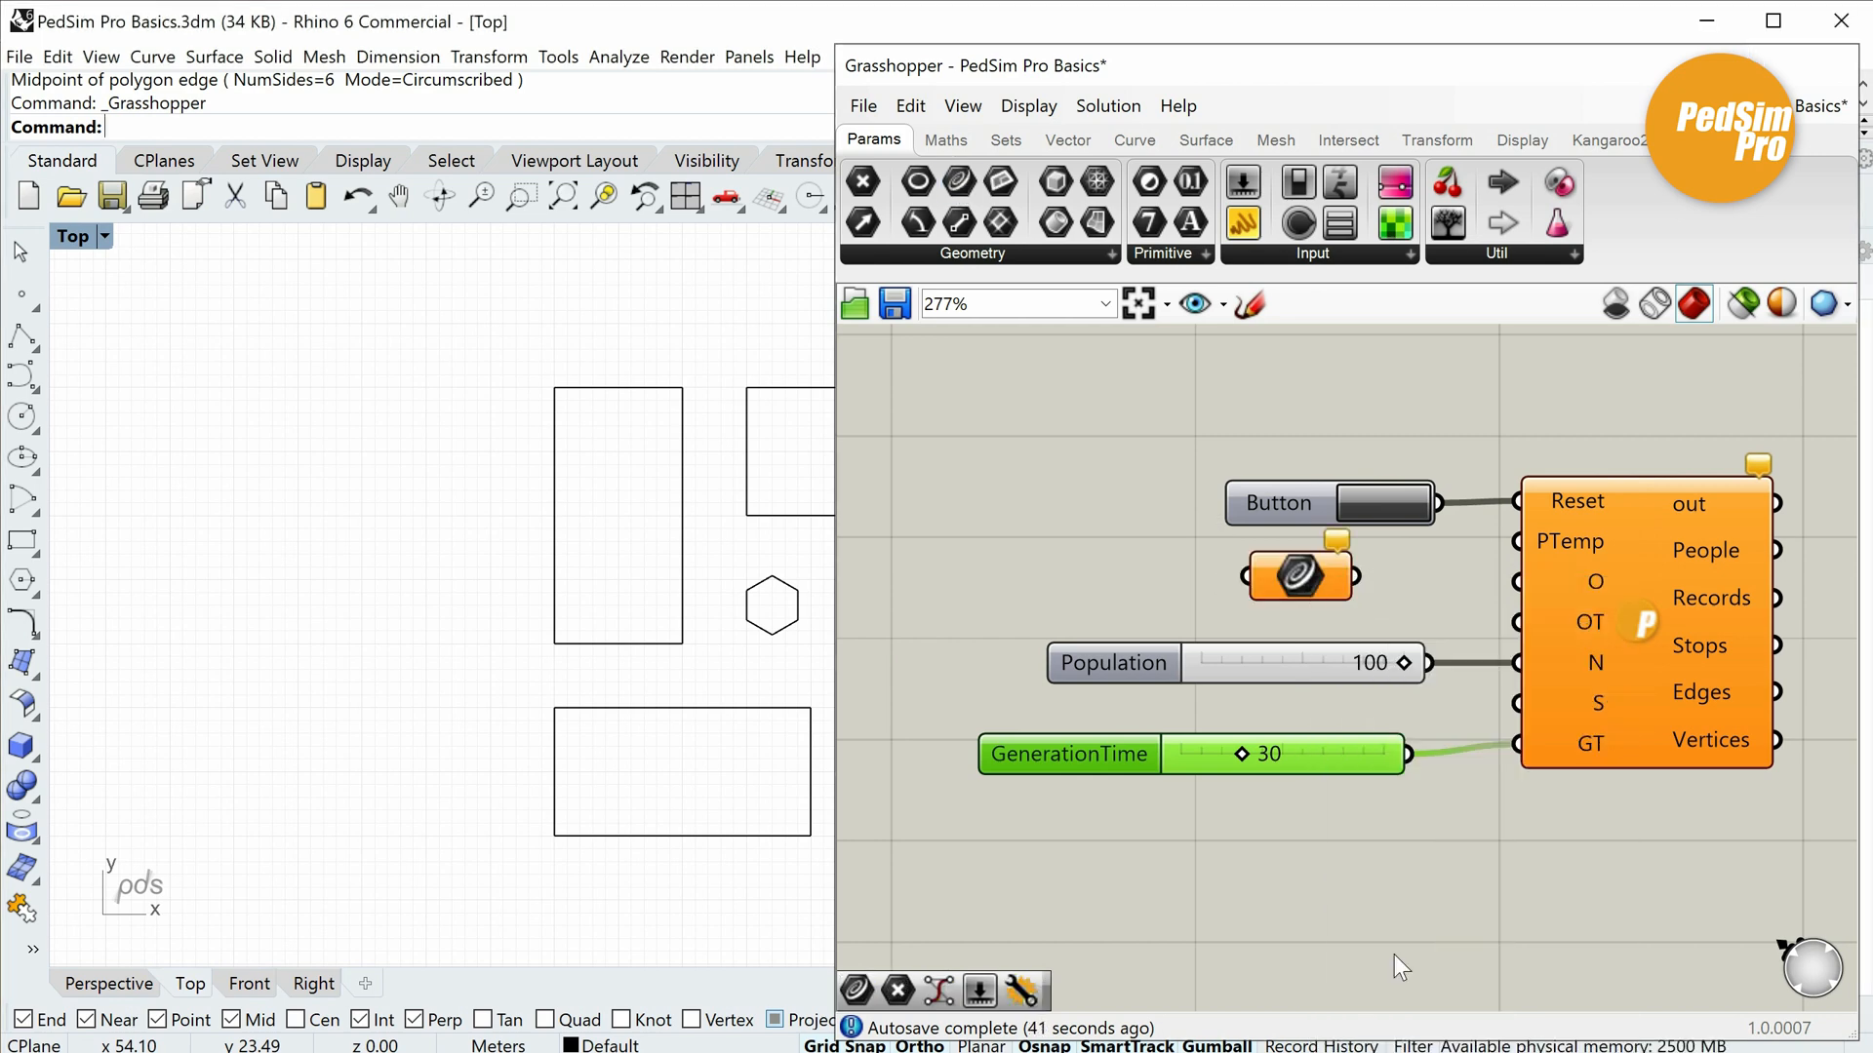
{"action": "left_click", "coordinate": [921, 516]}
{"action": "left_click", "coordinate": [905, 582]}
{"action": "left_click_drag", "start_coordinate": [615, 578], "coordinate": [572, 775]}
{"action": "key", "text": "Return"}
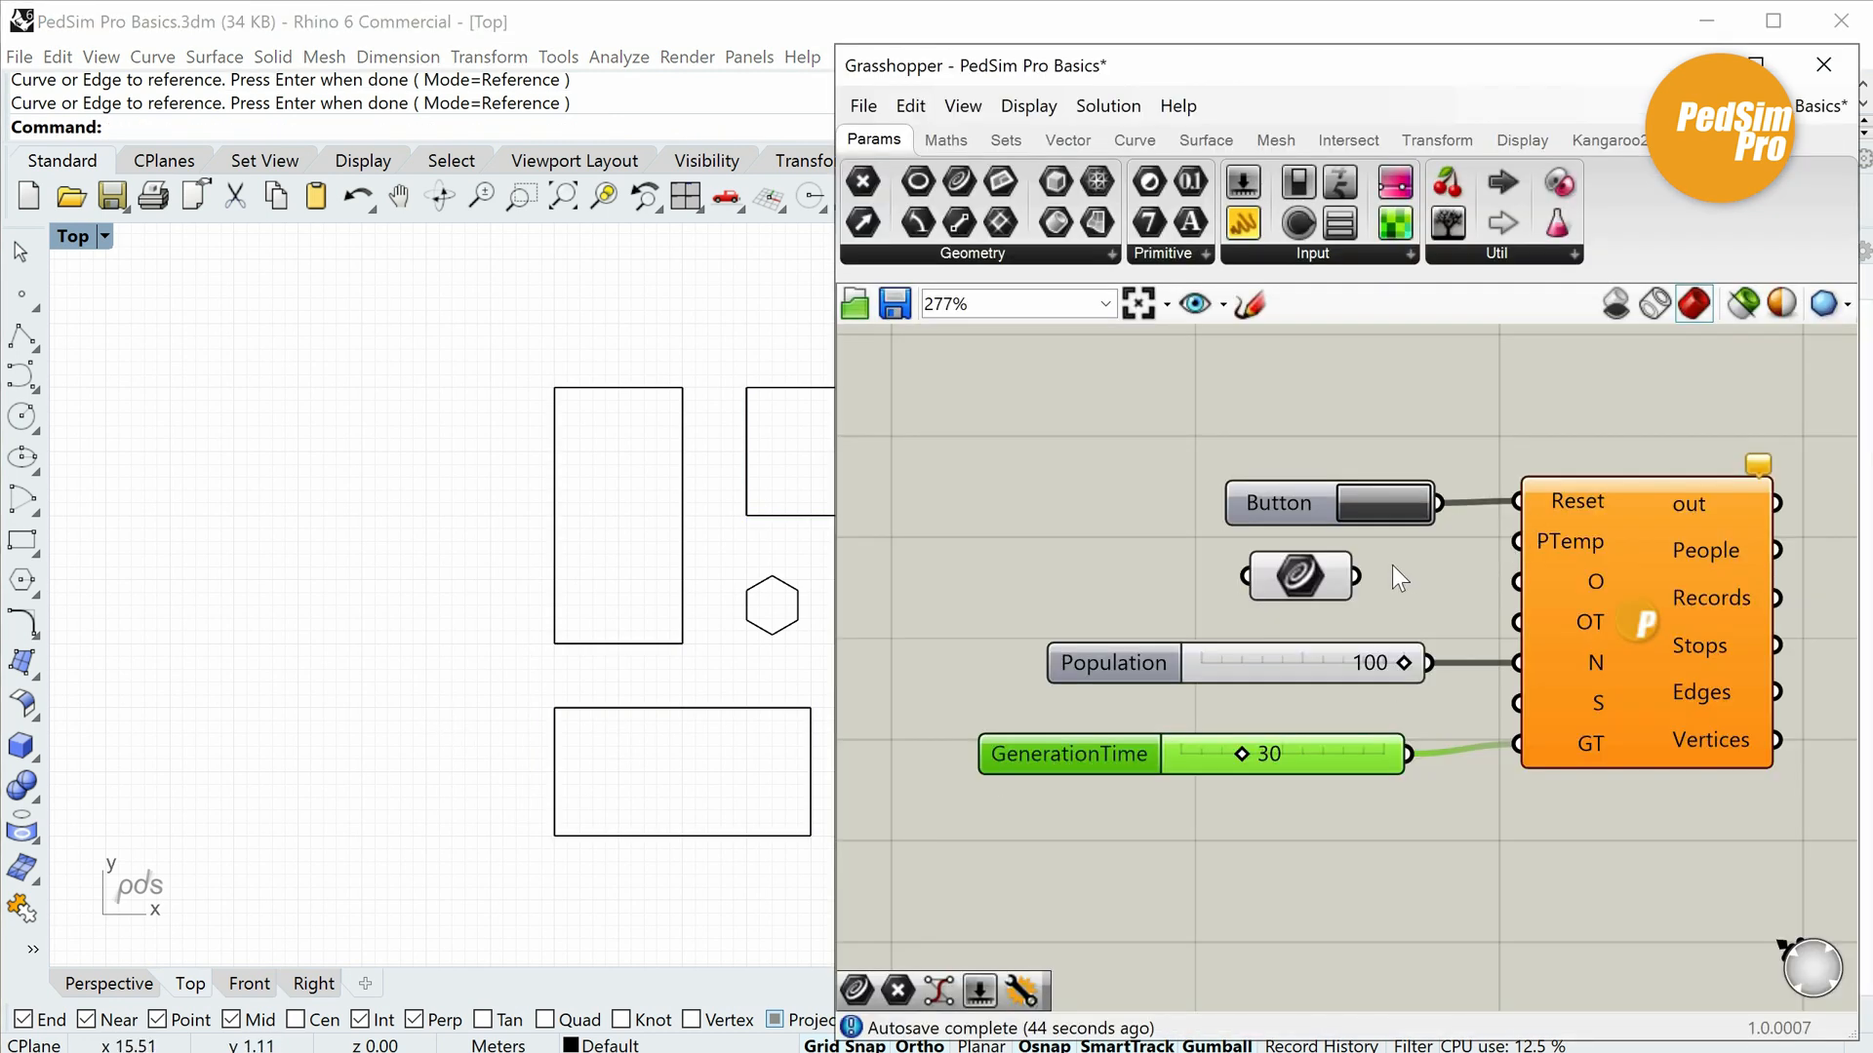
{"action": "left_click_drag", "start_coordinate": [1357, 576], "coordinate": [1517, 582]}
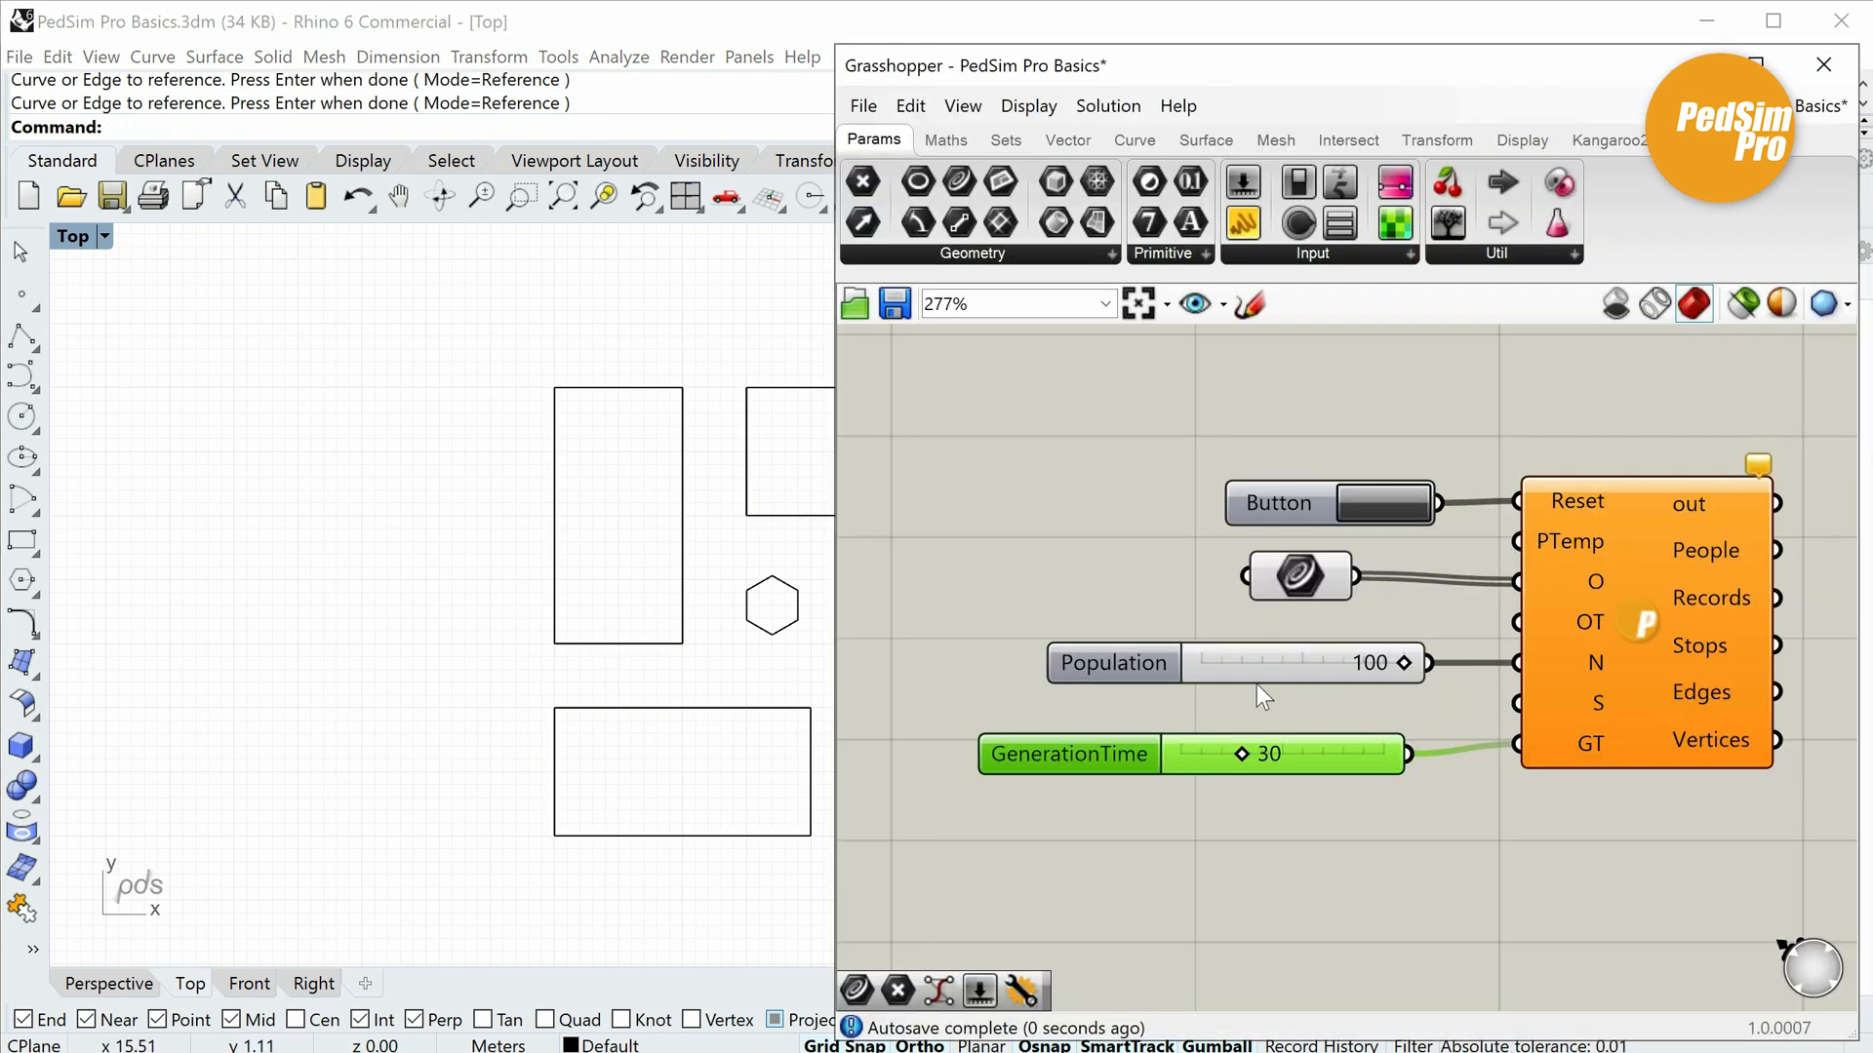
Duplicate the Curve parameter just below the original and reference the hexagon in the copy.
{"action": "left_click", "coordinate": [1298, 580]}
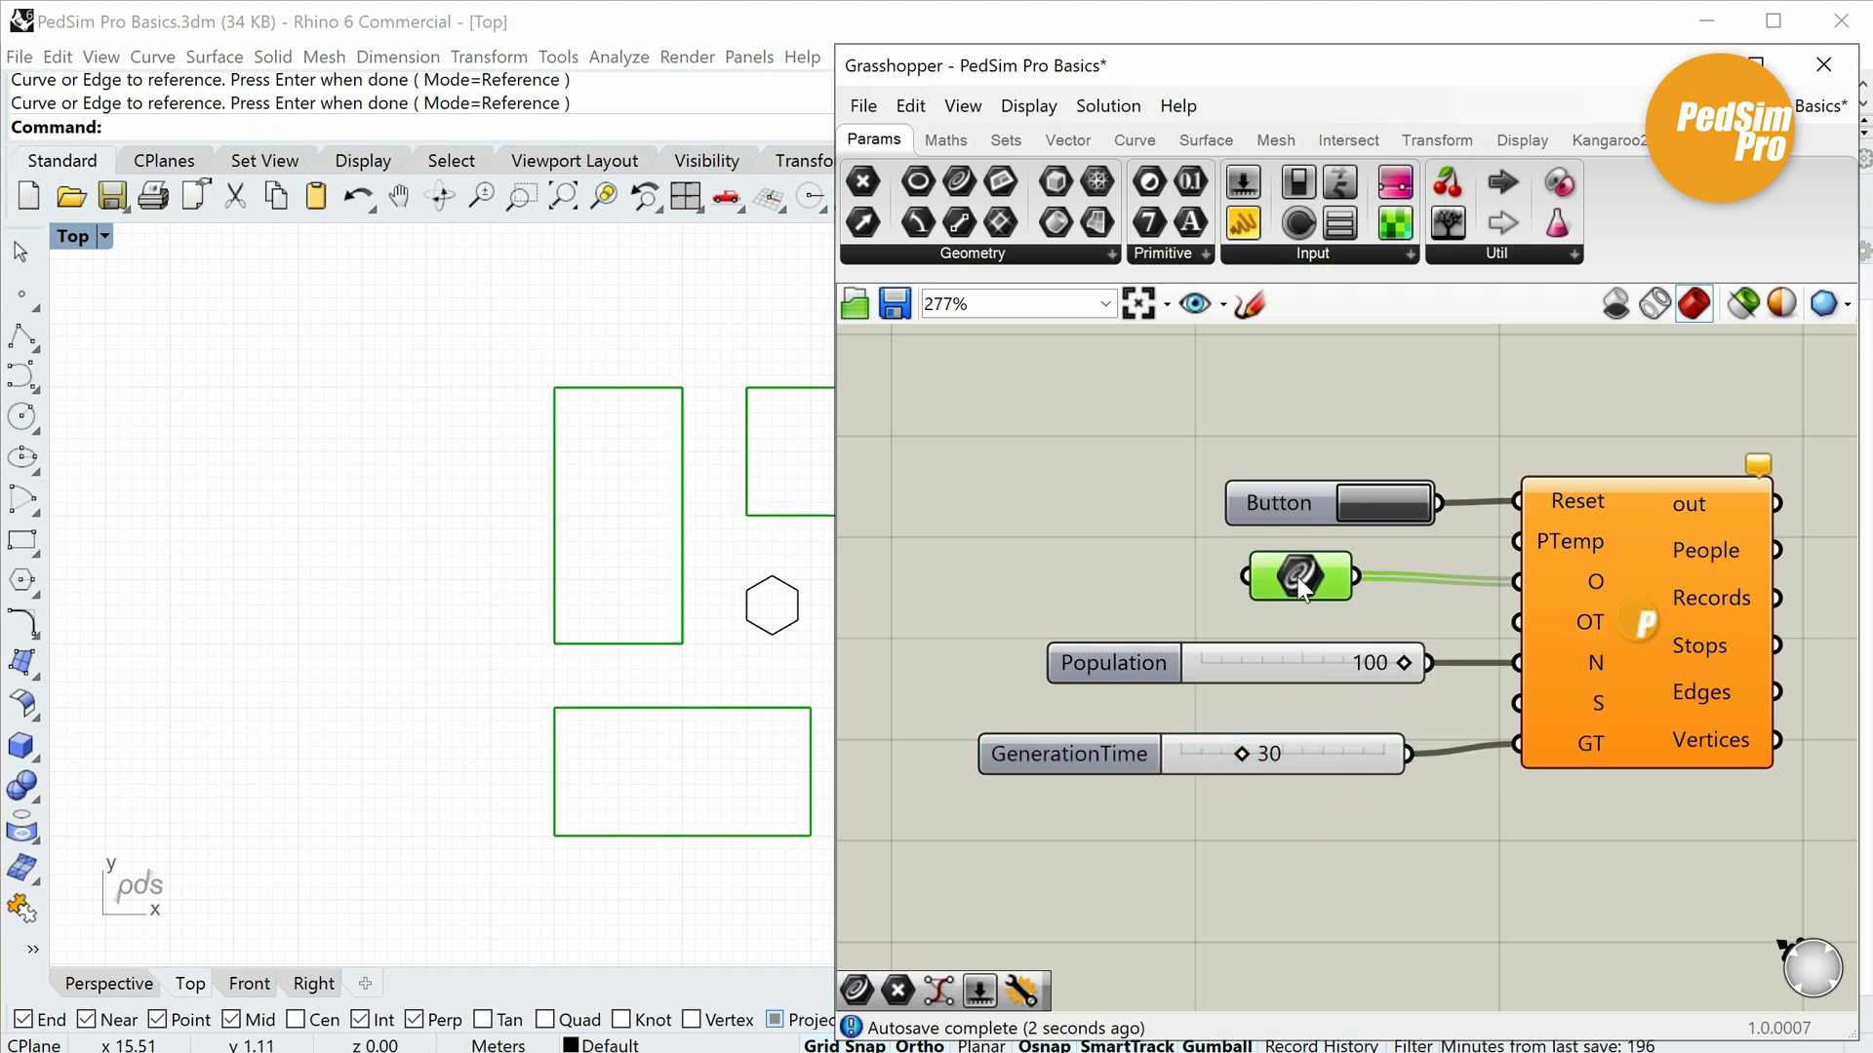
{"action": "left_click_drag", "start_coordinate": [1307, 645], "coordinate": [1311, 624], "text": "alt"}
{"action": "right_click", "coordinate": [1338, 624]}
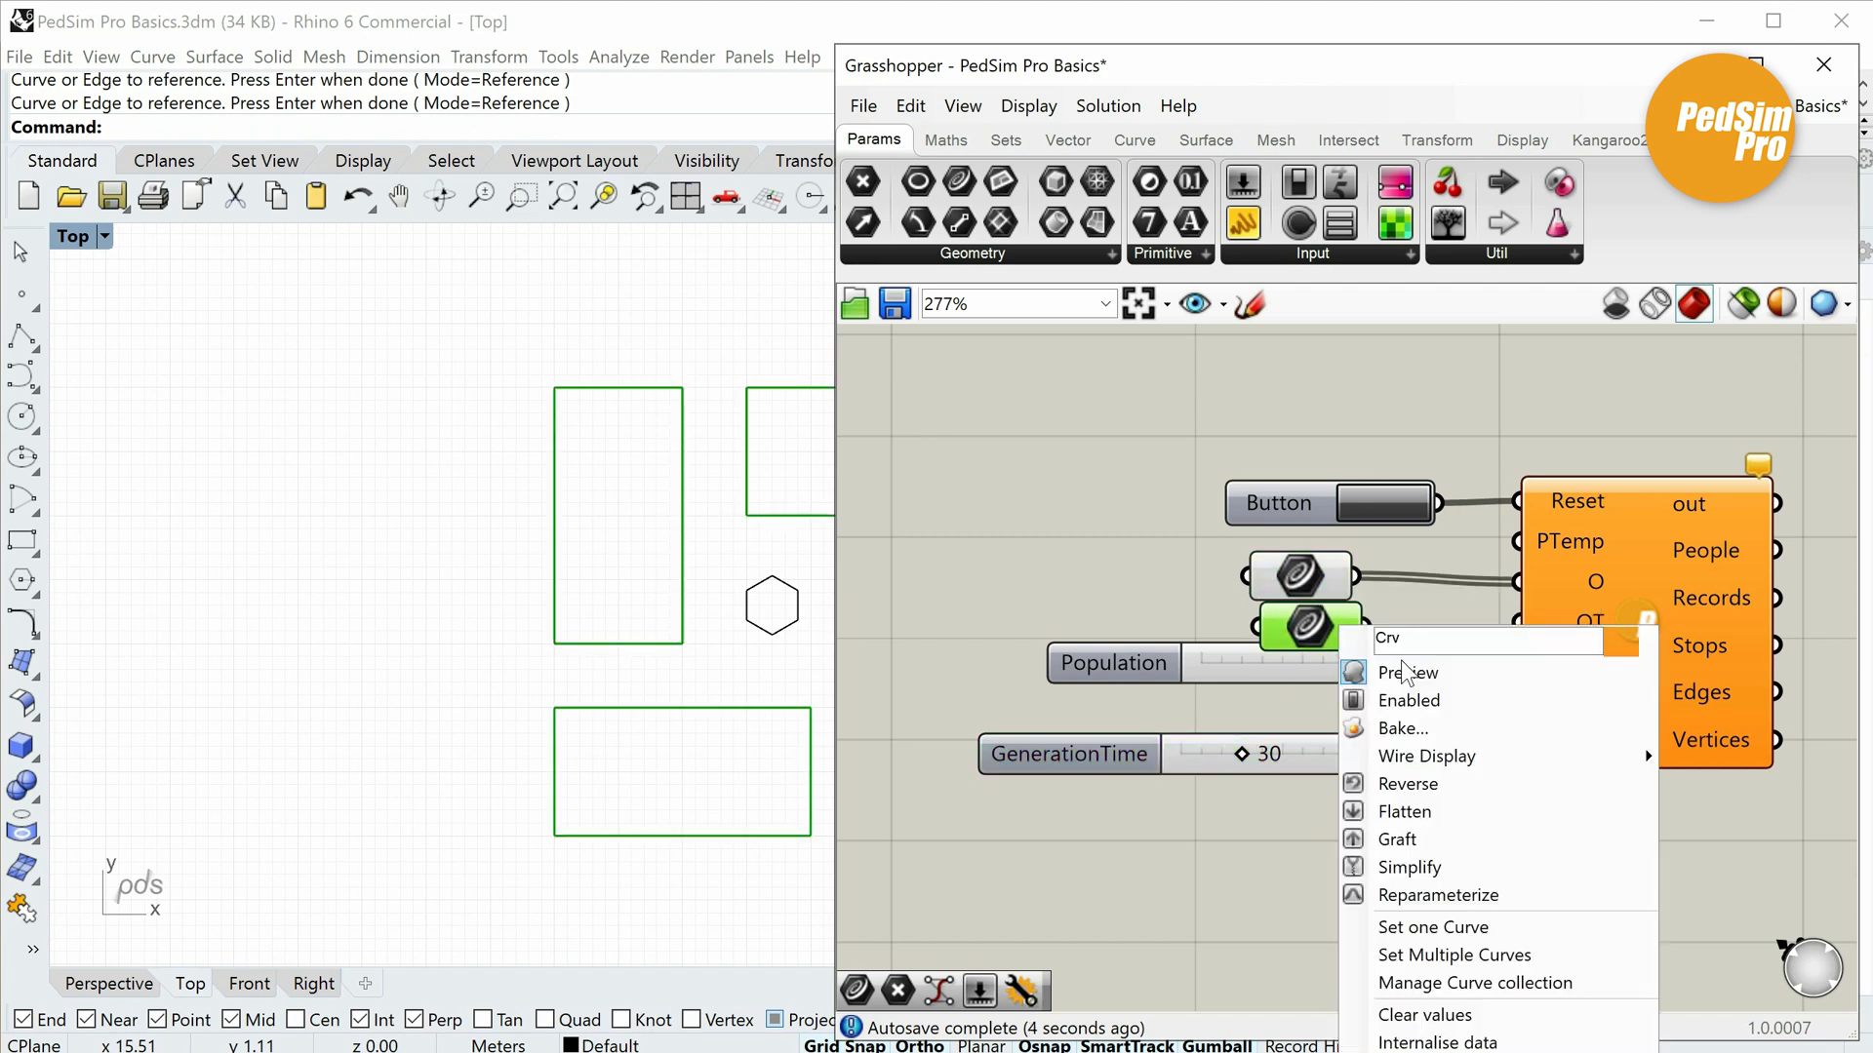
{"action": "left_click", "coordinate": [1453, 954]}
{"action": "left_click_drag", "start_coordinate": [752, 582], "coordinate": [843, 661]}
{"action": "key", "text": "Return"}
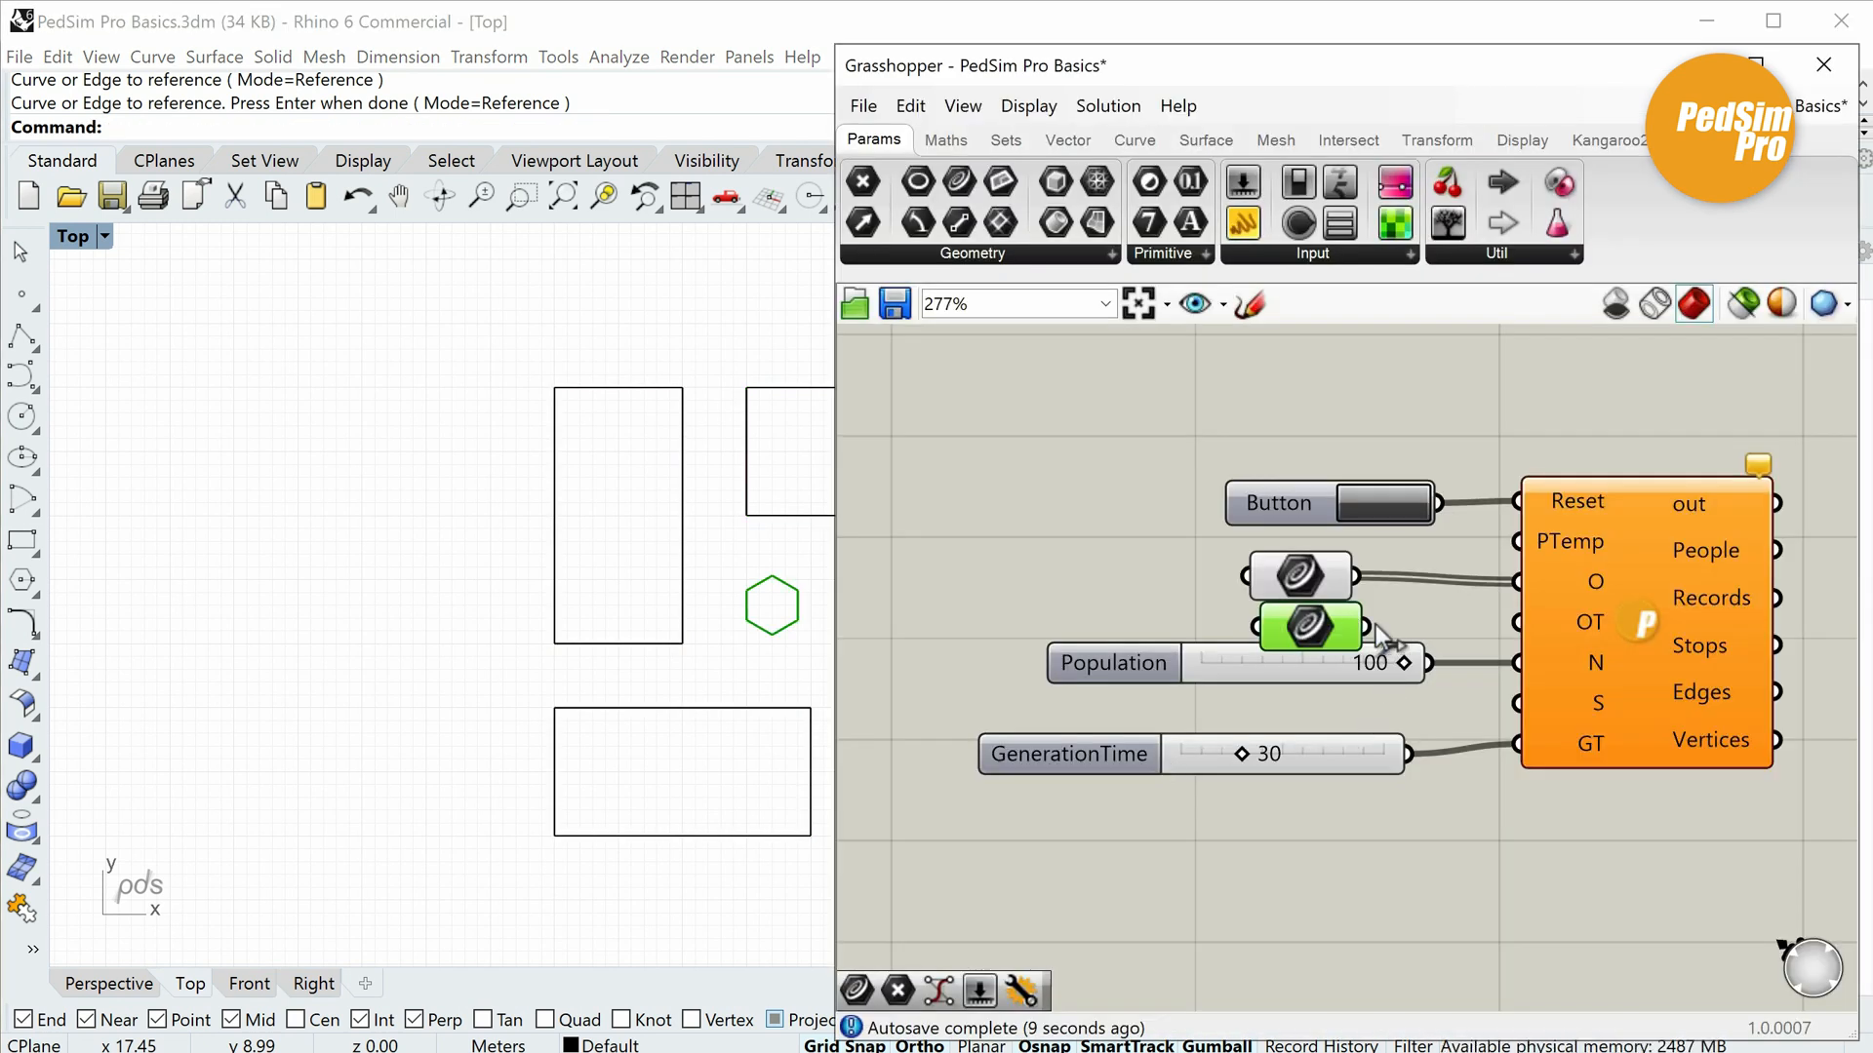
Wire the hexagon's Curve parameter to the engine's OT input, then move the Population slider down and the Button up to make room.
{"action": "left_click_drag", "start_coordinate": [1365, 625], "coordinate": [1516, 623]}
{"action": "left_click_drag", "start_coordinate": [1219, 681], "coordinate": [1174, 685]}
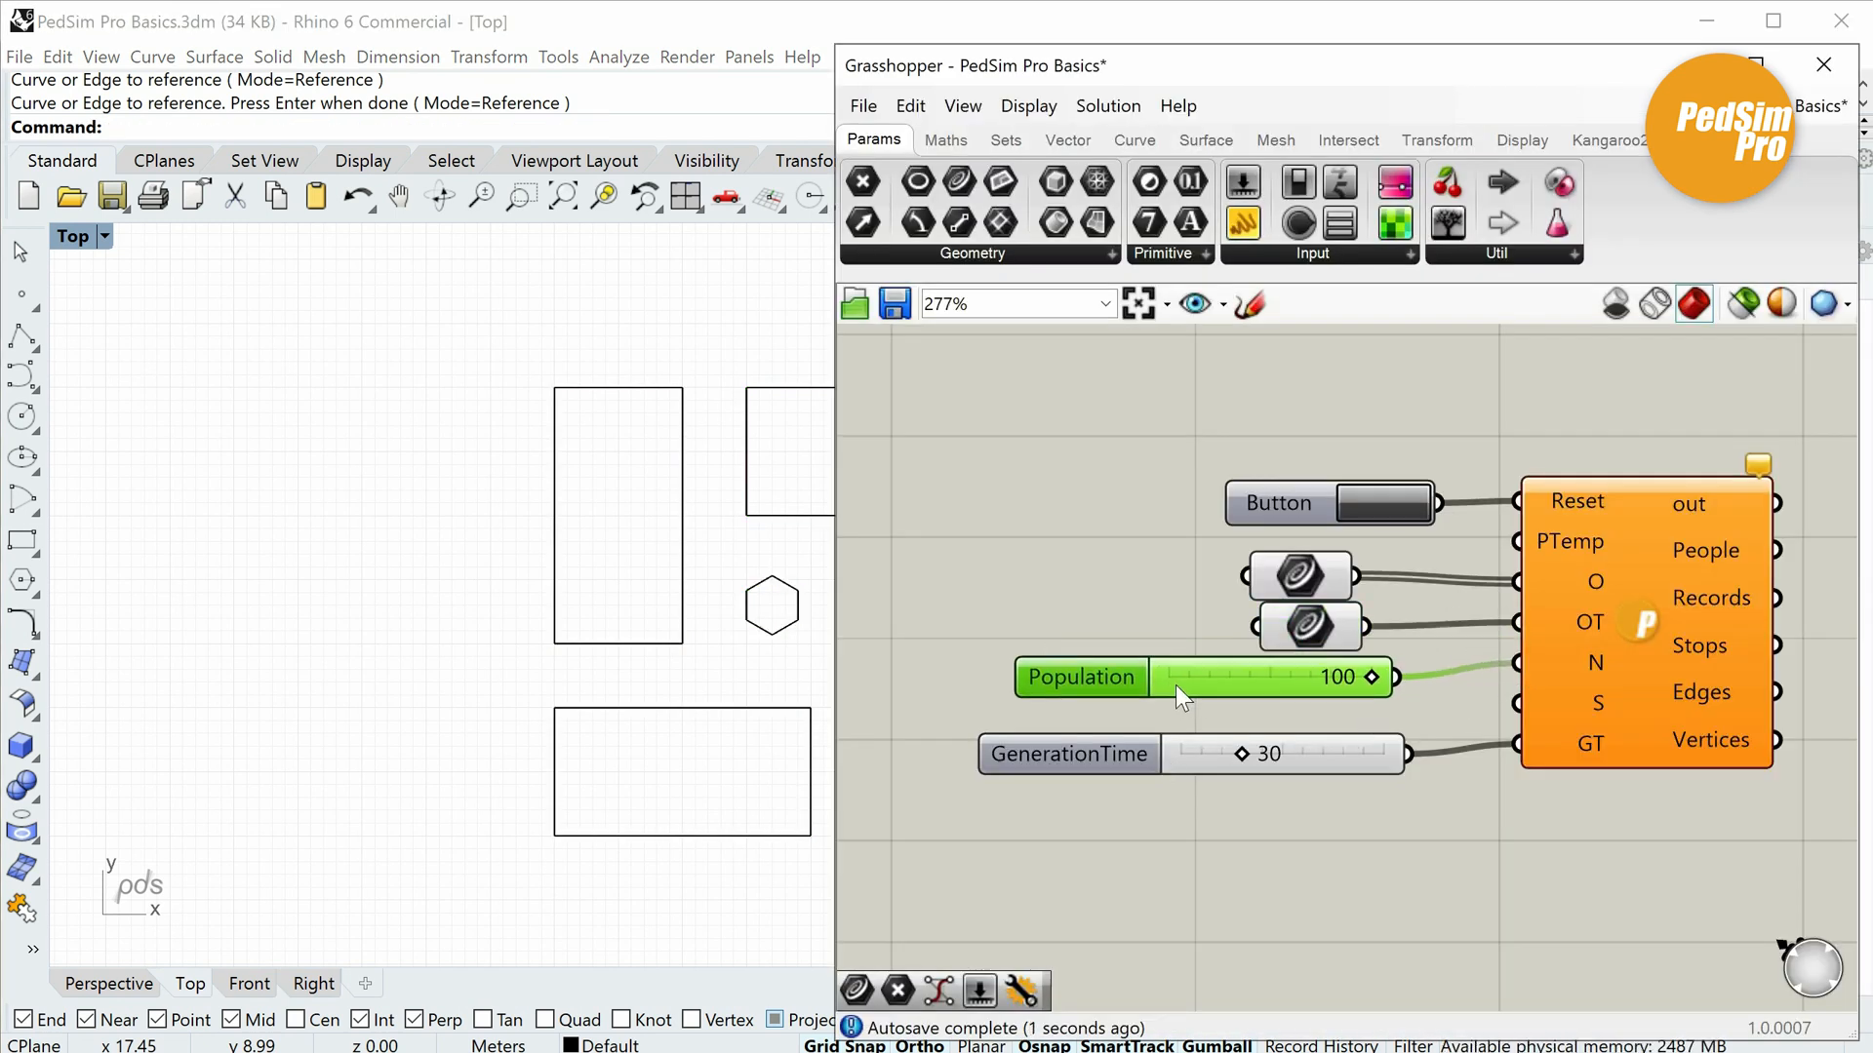
{"action": "right_click_drag", "start_coordinate": [1601, 710], "coordinate": [1520, 681]}
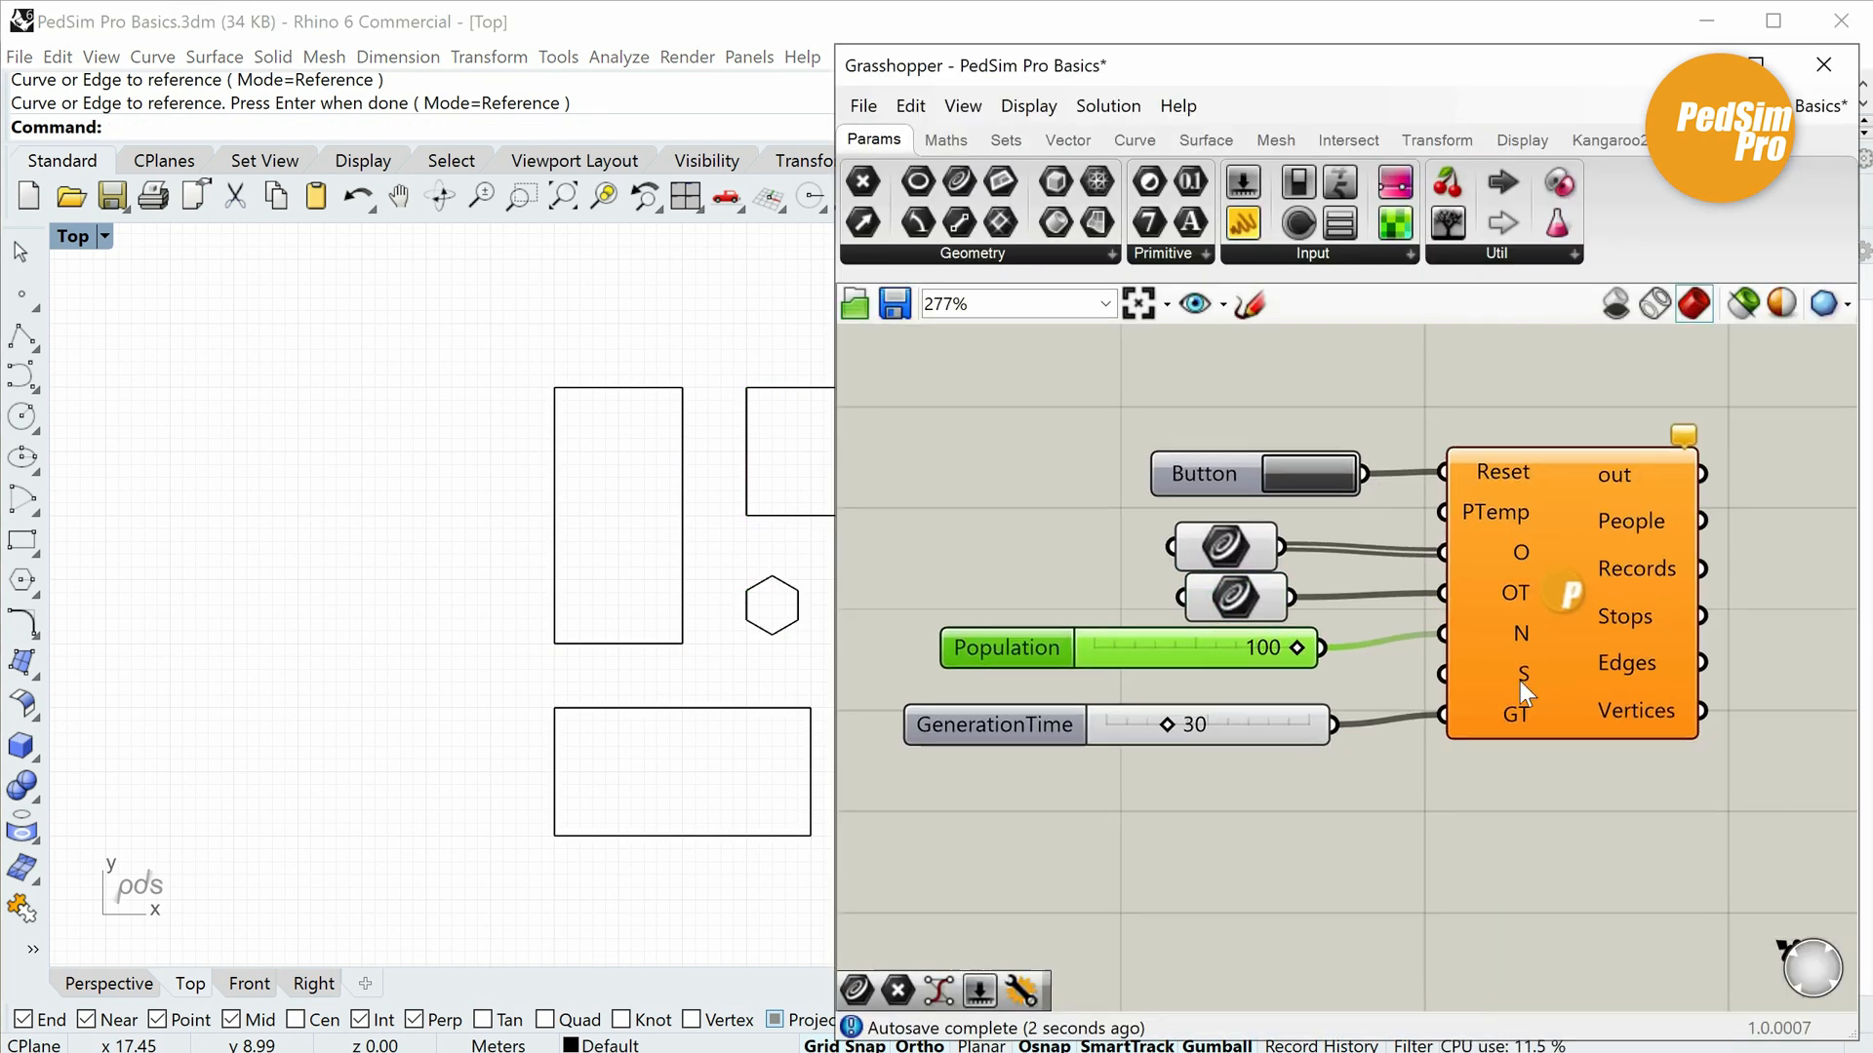
{"action": "left_click", "coordinate": [1232, 537]}
{"action": "right_click_drag", "start_coordinate": [542, 605], "coordinate": [278, 618]}
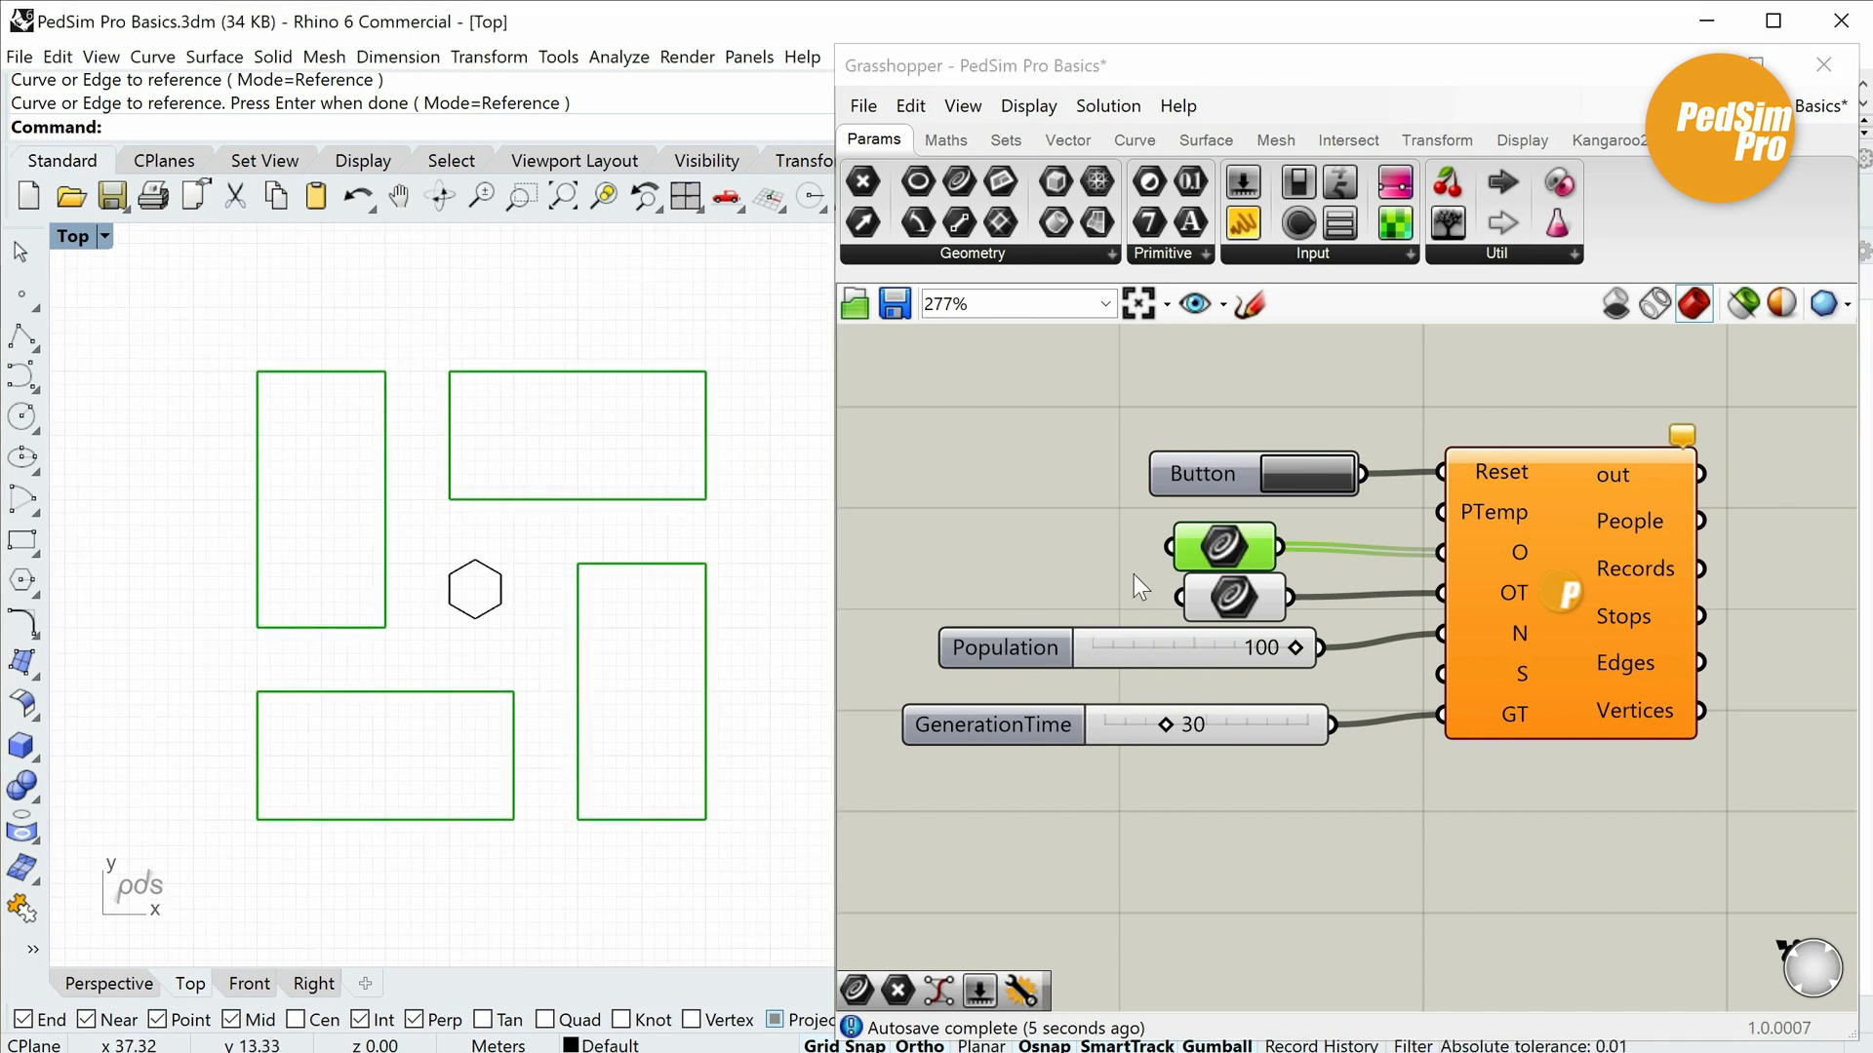
{"action": "left_click", "coordinate": [1234, 595]}
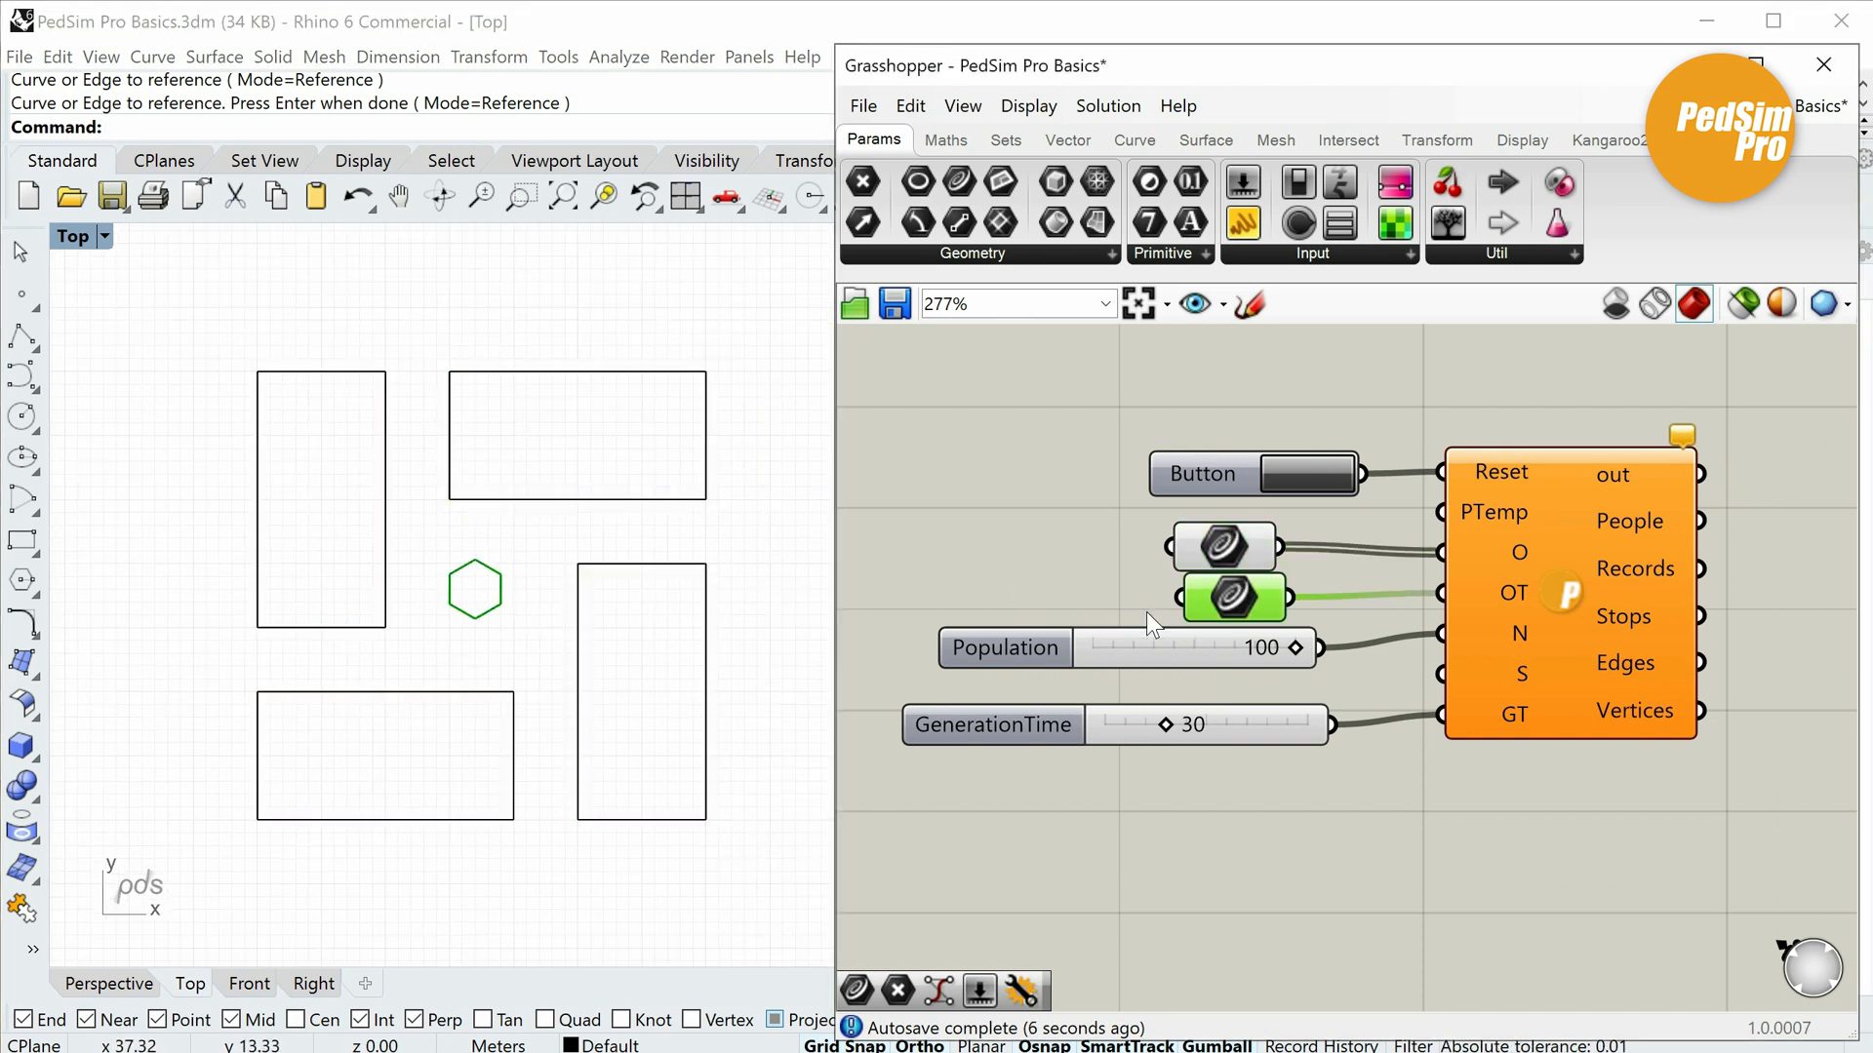
{"action": "left_click", "coordinate": [1081, 581]}
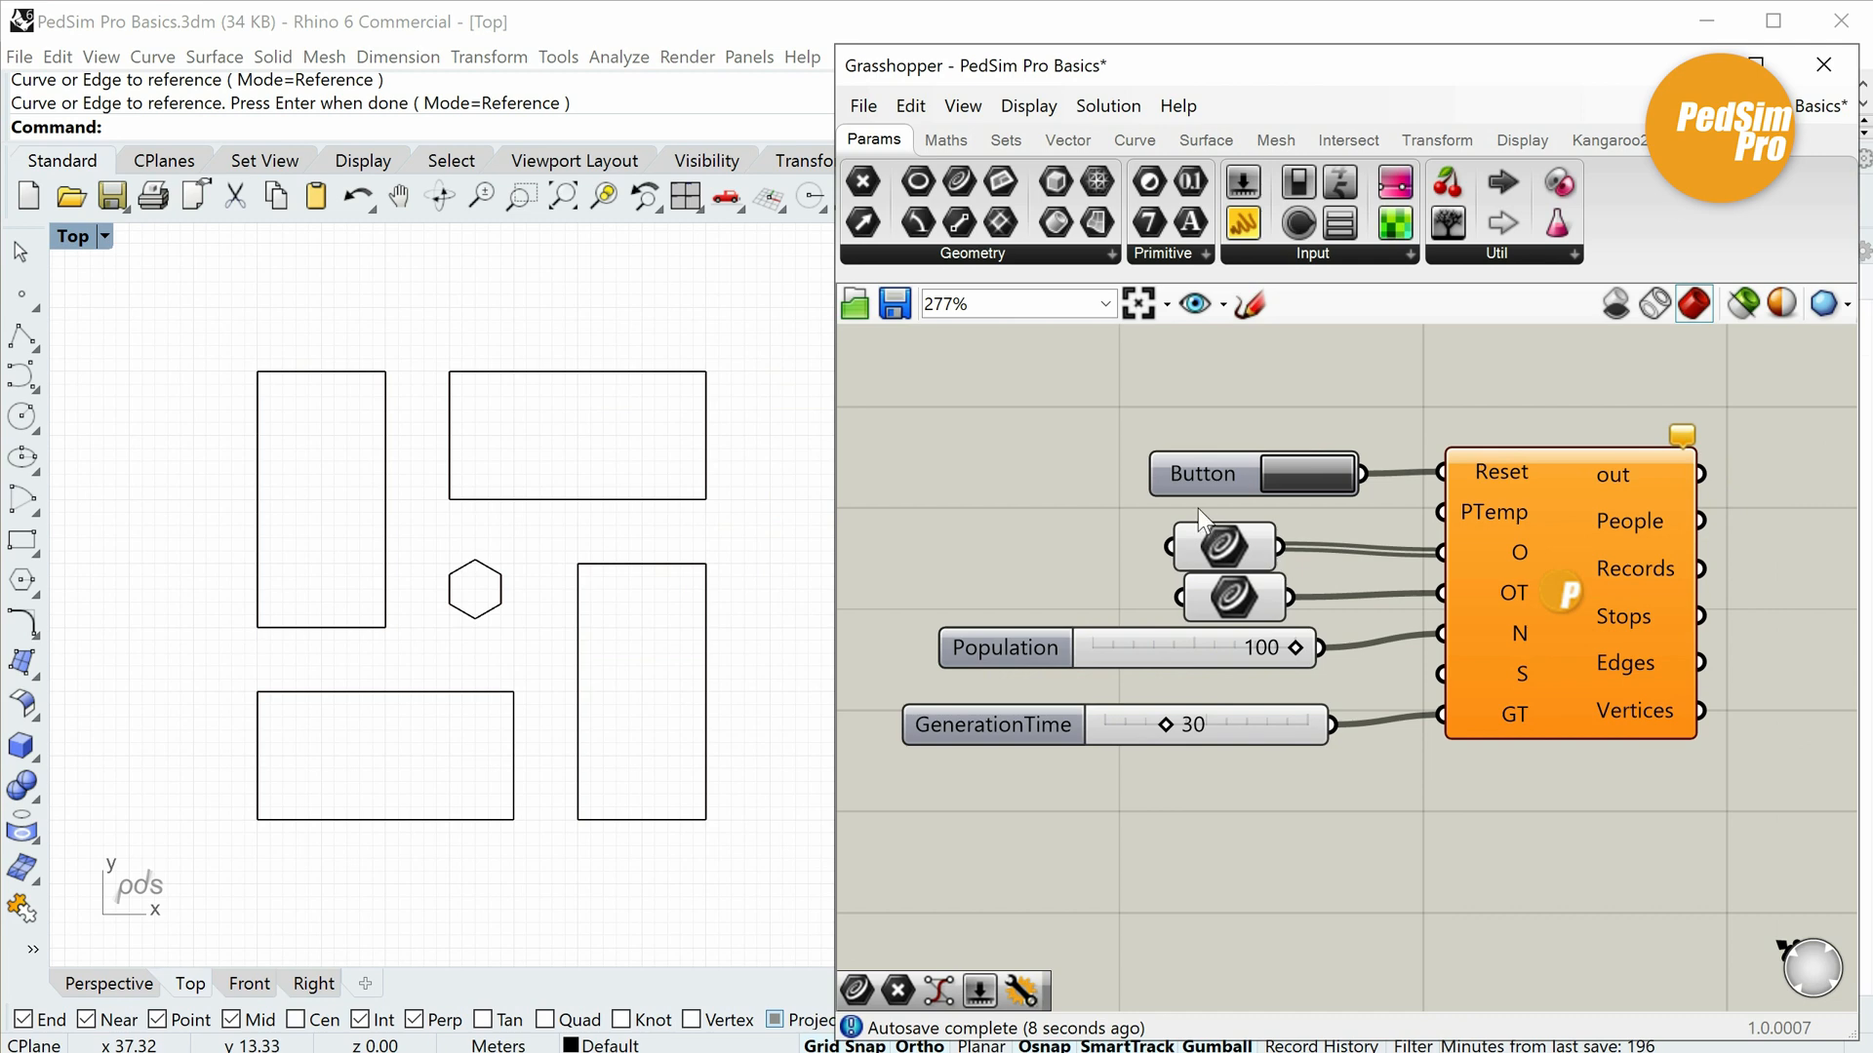
{"action": "left_click_drag", "start_coordinate": [1215, 483], "coordinate": [1186, 419]}
Place the PedSim Pro PreSim S component on the canvas, left of the engine's input parameters.
{"action": "right_click_drag", "start_coordinate": [1339, 583], "coordinate": [1354, 486]}
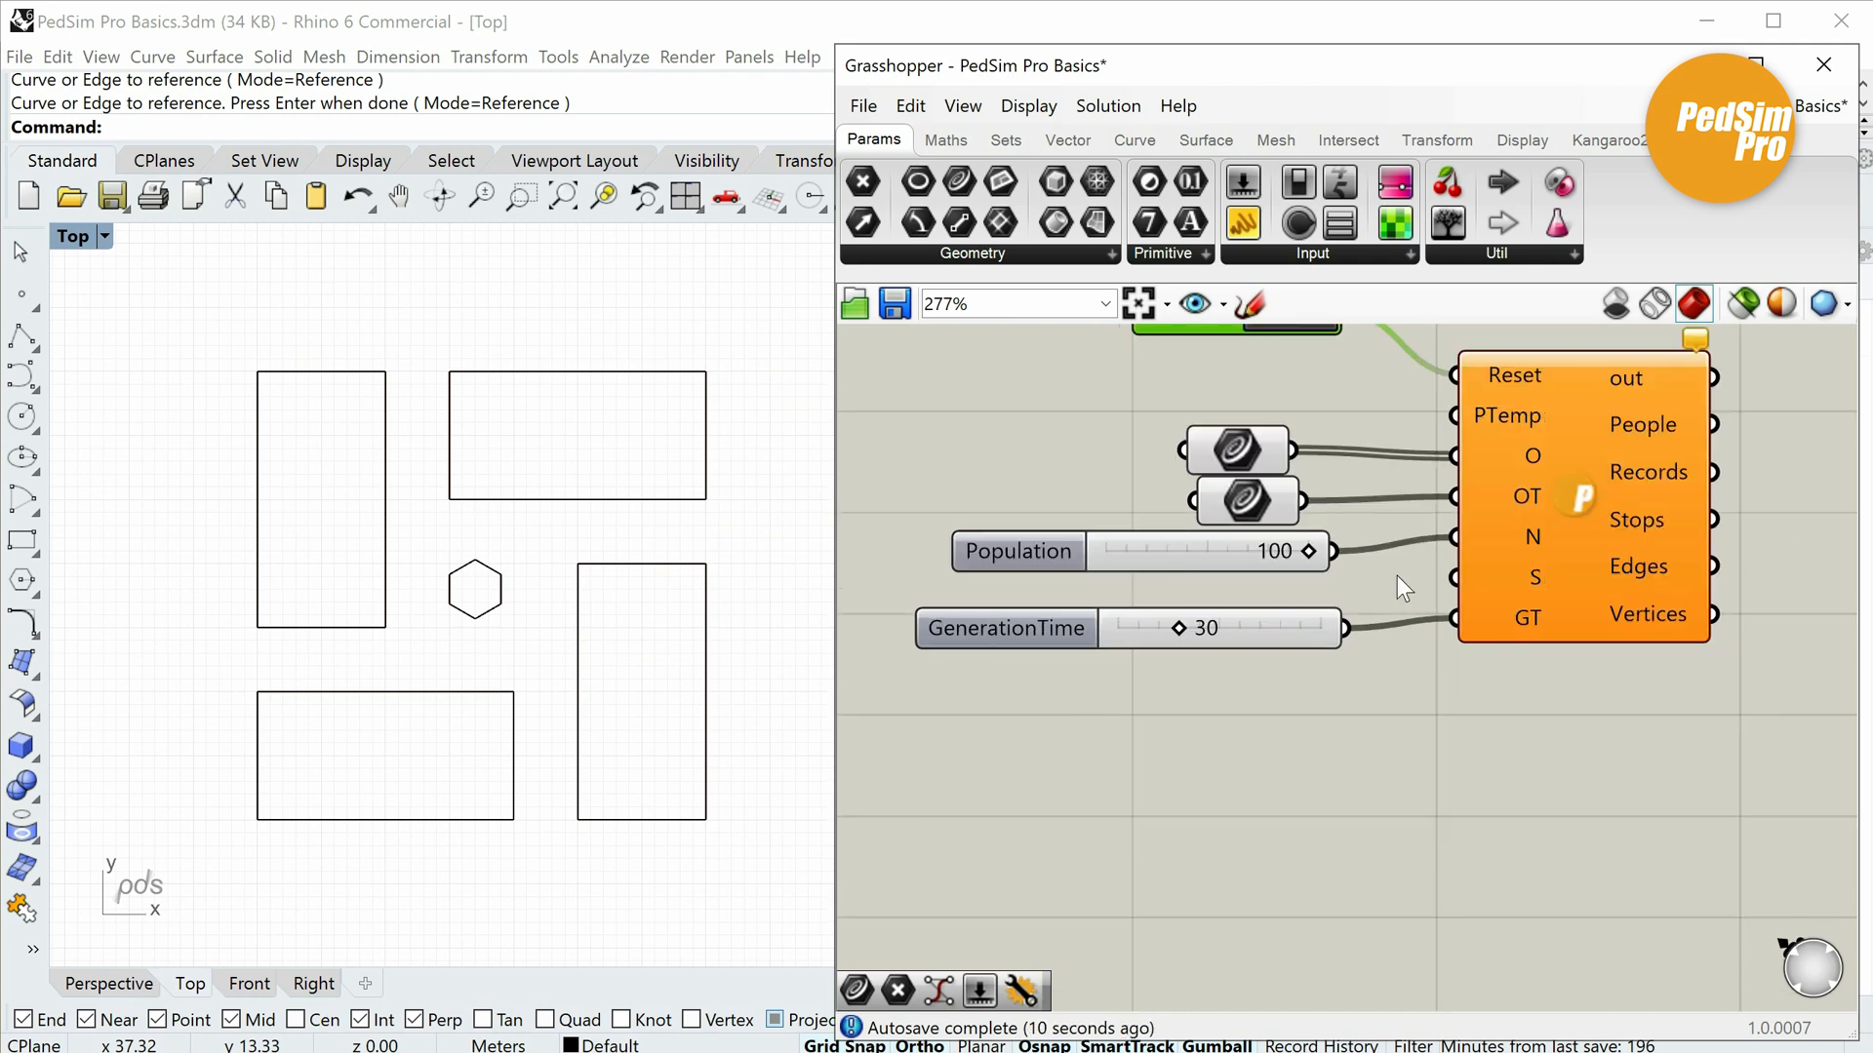
{"action": "scroll", "coordinate": [1517, 566], "scroll_direction": "down", "scroll_amount": 3}
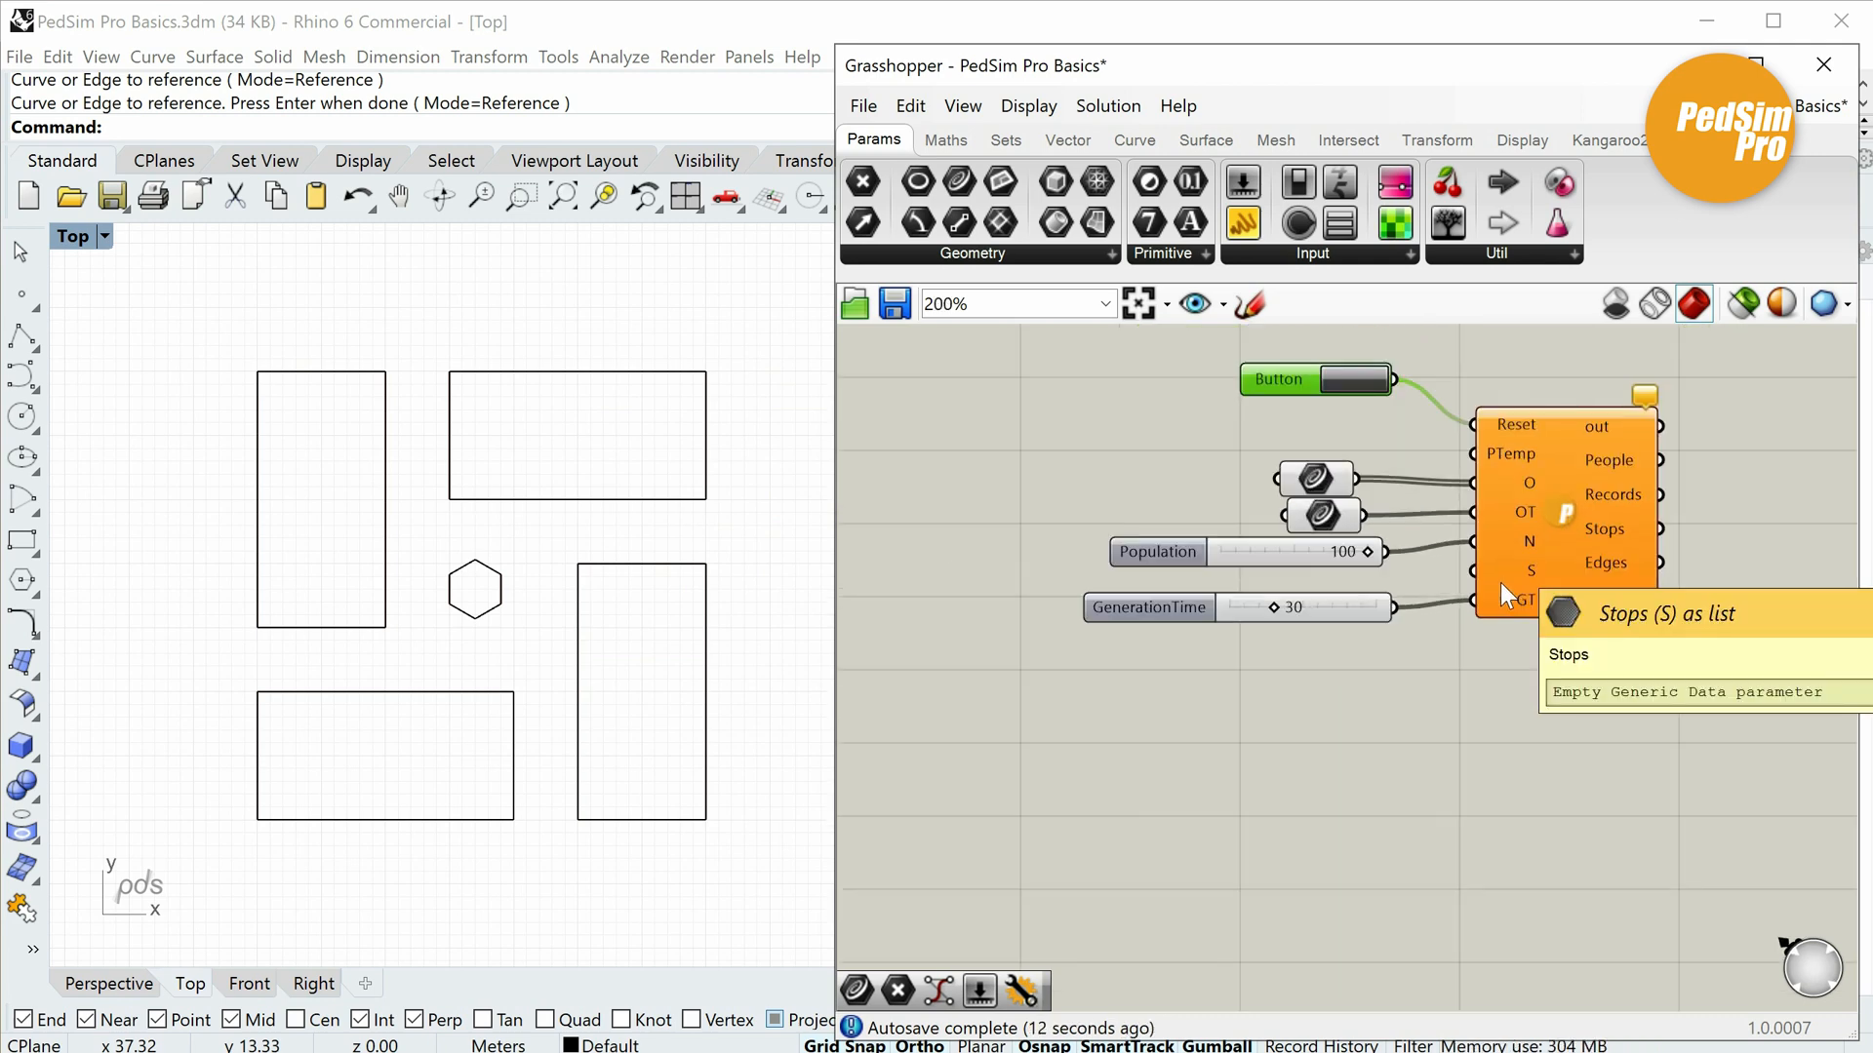
{"action": "scroll", "coordinate": [1500, 582], "scroll_direction": "down", "scroll_amount": 2}
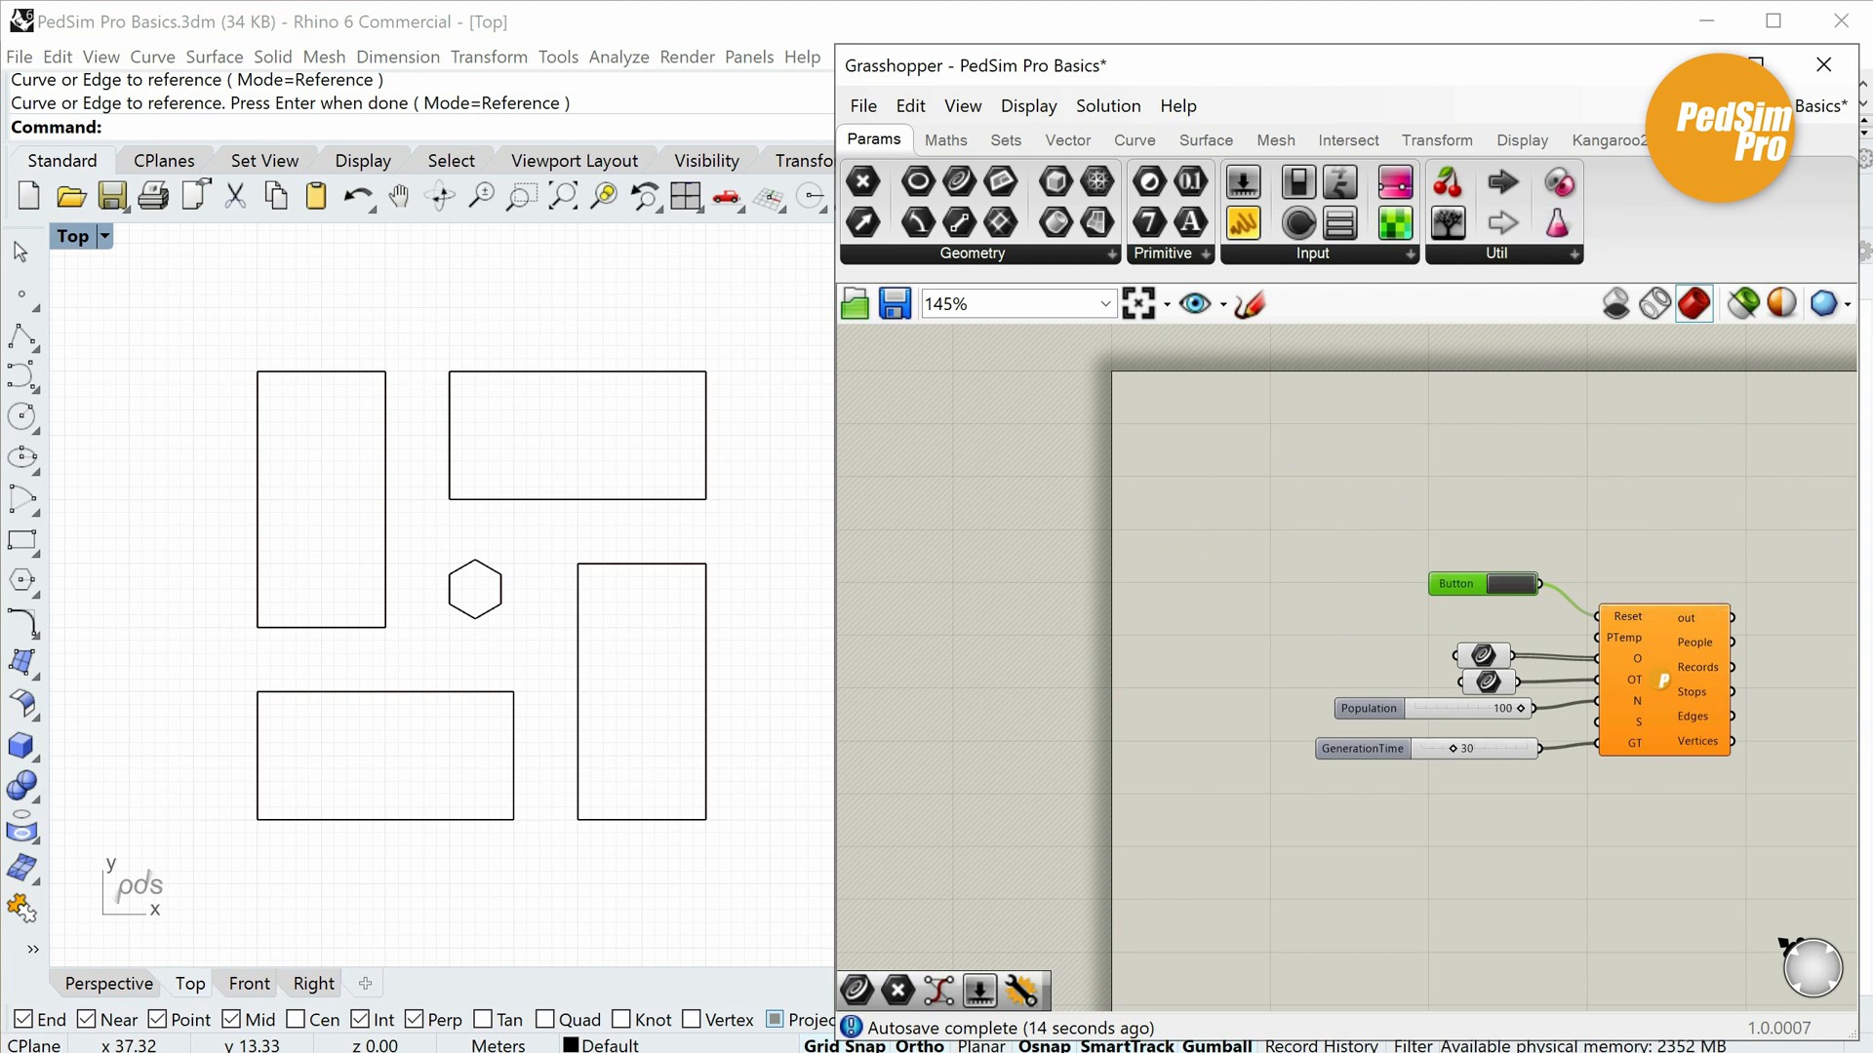
{"action": "left_click", "coordinate": [1702, 141]}
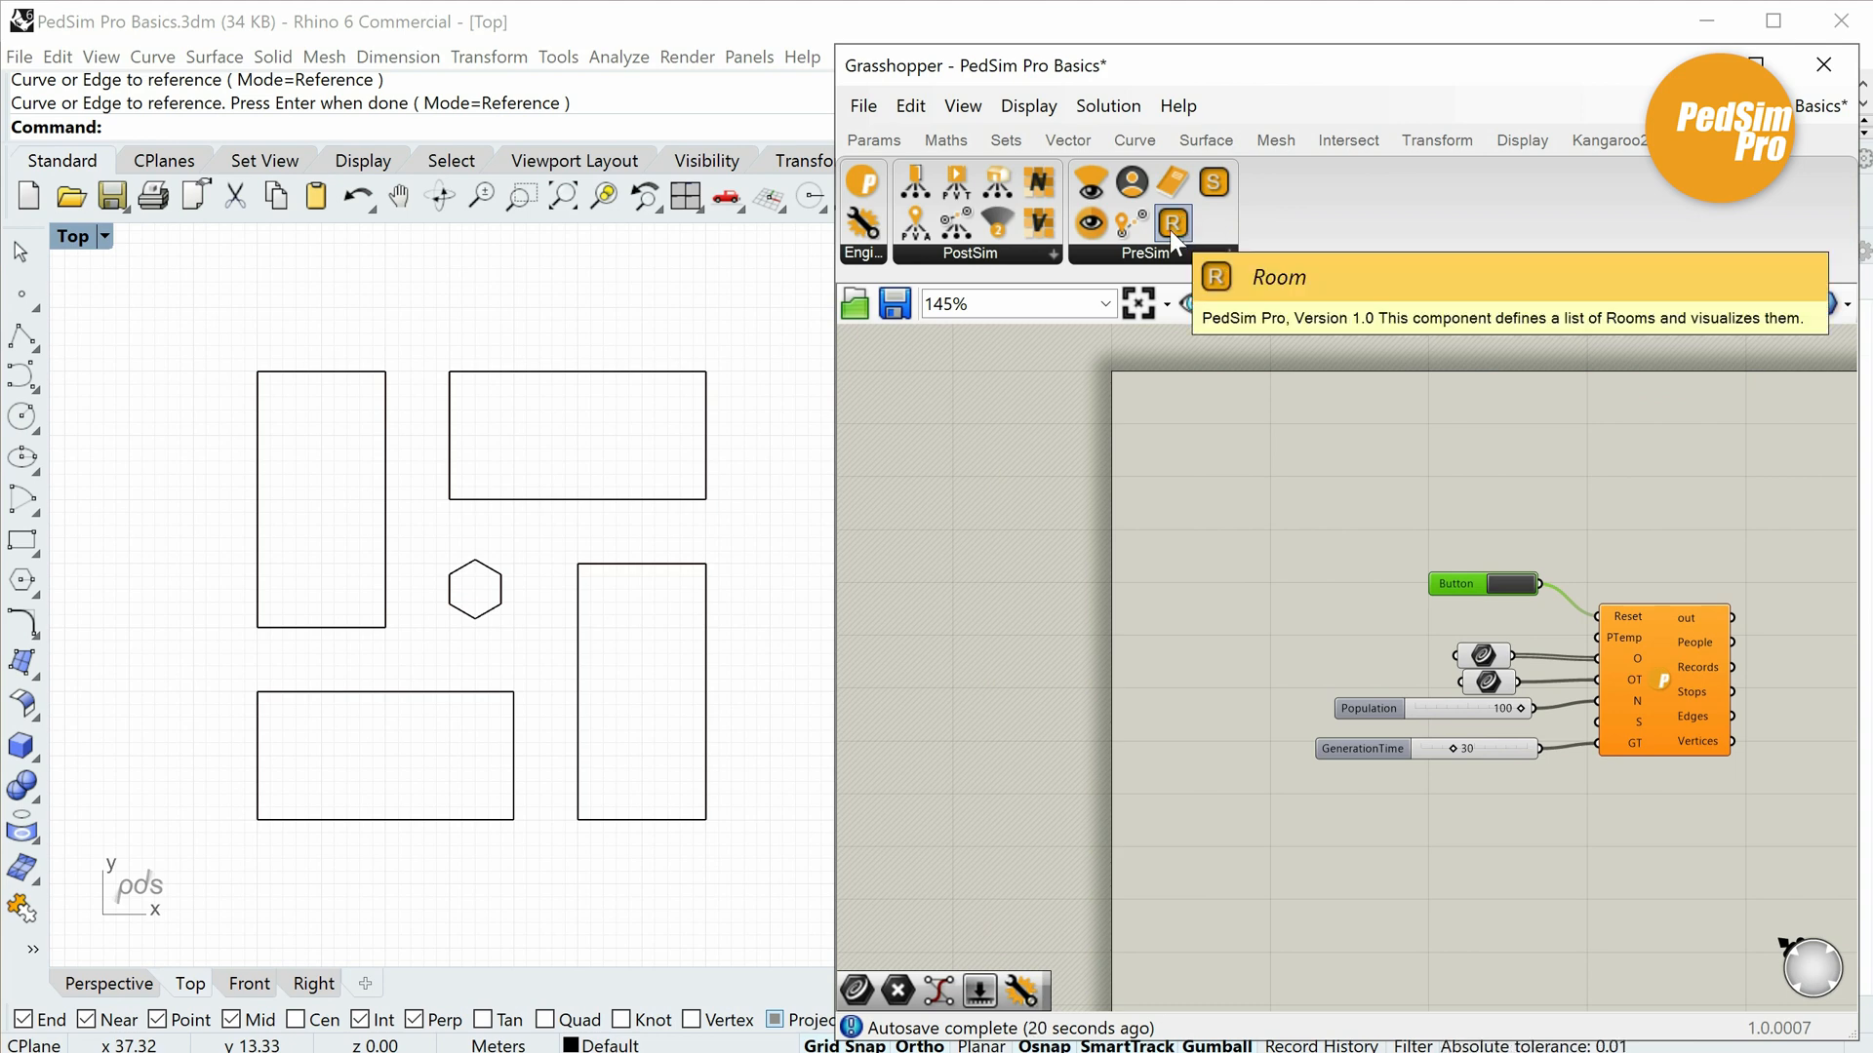
{"action": "left_click_drag", "start_coordinate": [1172, 224], "coordinate": [1164, 625]}
{"action": "scroll", "coordinate": [1210, 585], "scroll_direction": "up", "scroll_amount": 1}
{"action": "scroll", "coordinate": [1125, 686], "scroll_direction": "up", "scroll_amount": 3}
{"action": "right_click_drag", "start_coordinate": [1016, 547], "coordinate": [1066, 677]}
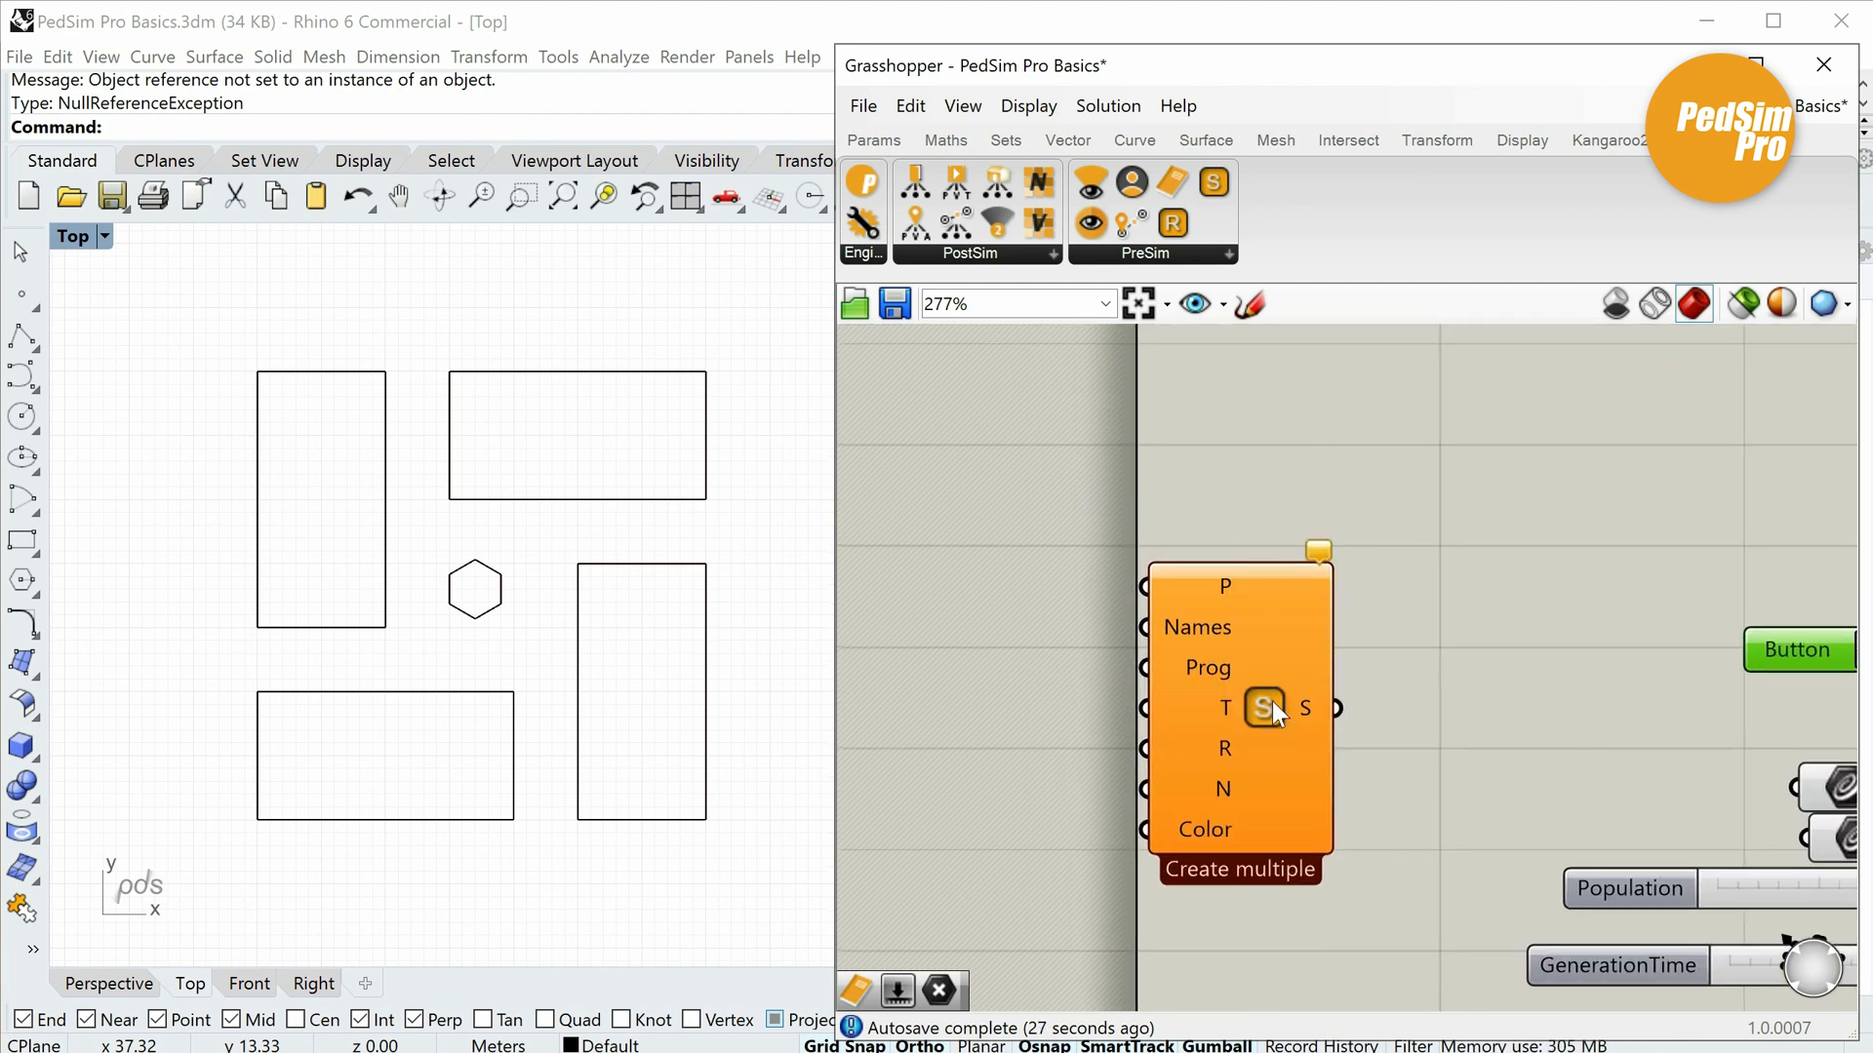
Examine the descriptions of the S component's inputs, from P and Names down to N and Color.
{"action": "mouse_move", "coordinate": [1272, 700]}
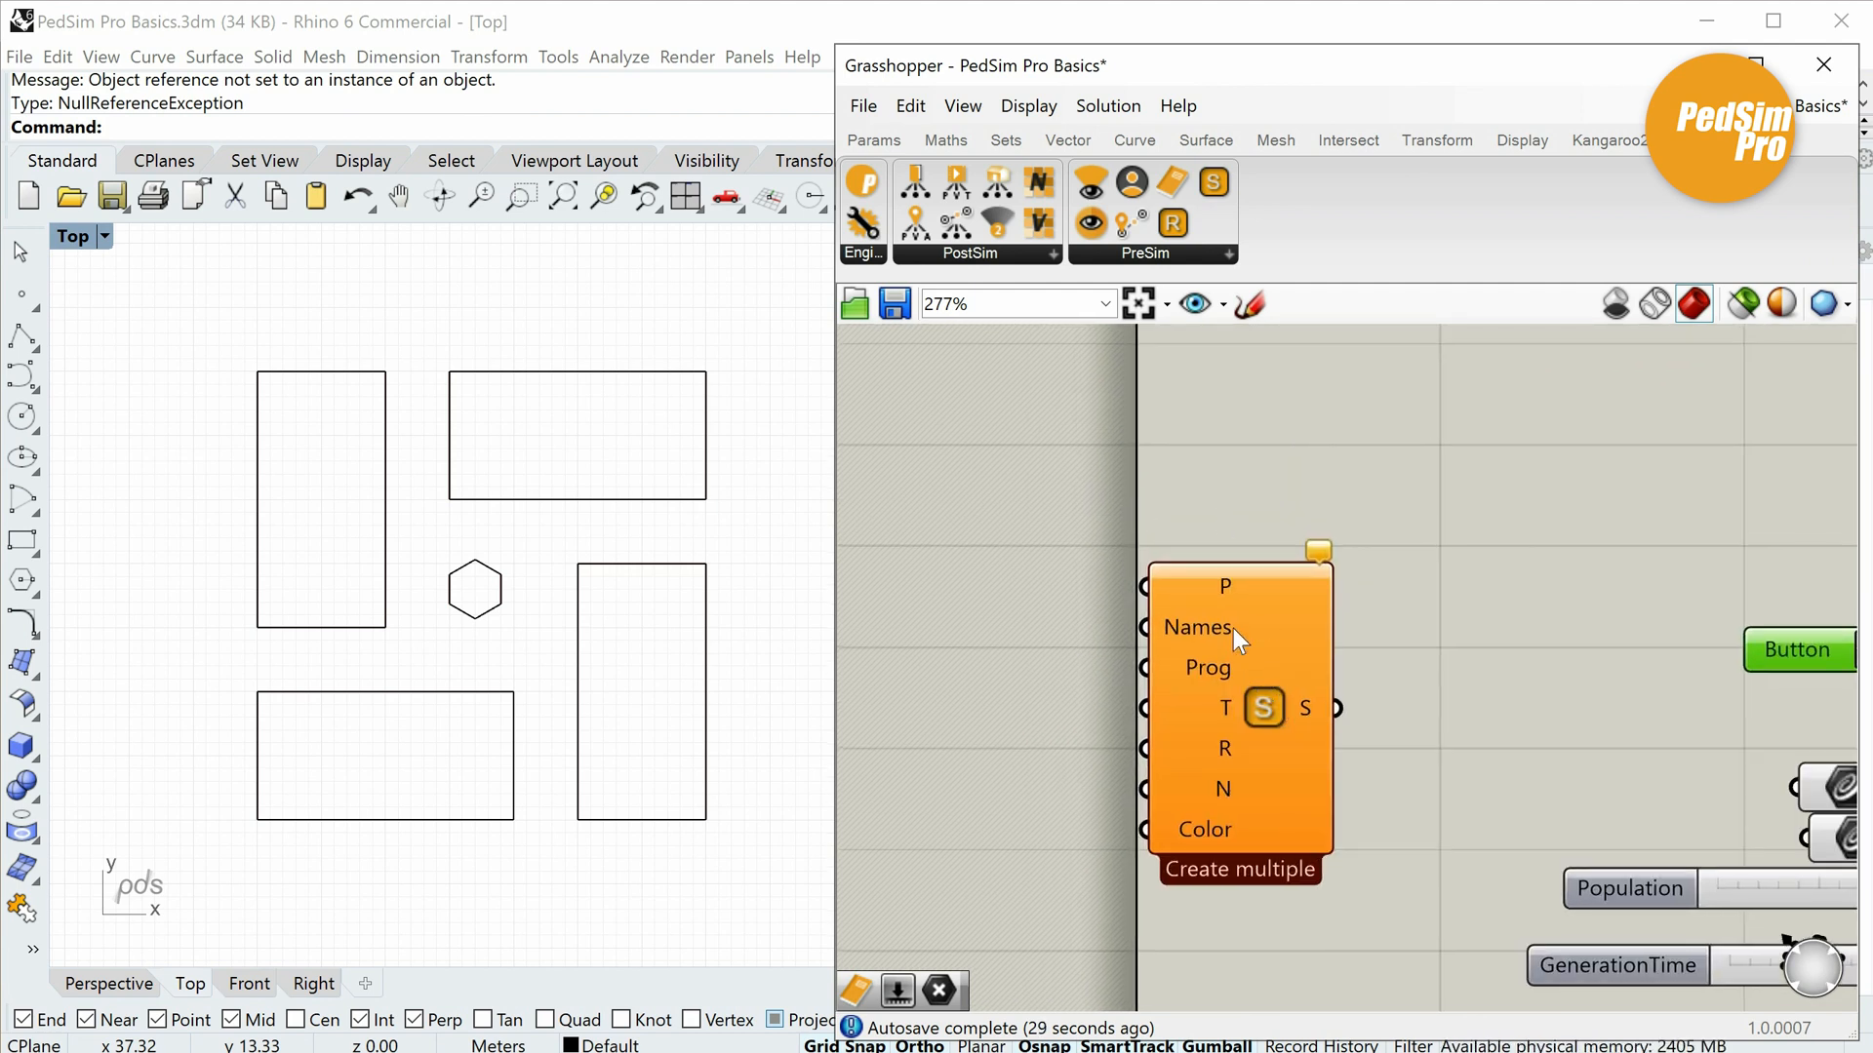
{"action": "mouse_move", "coordinate": [1215, 593]}
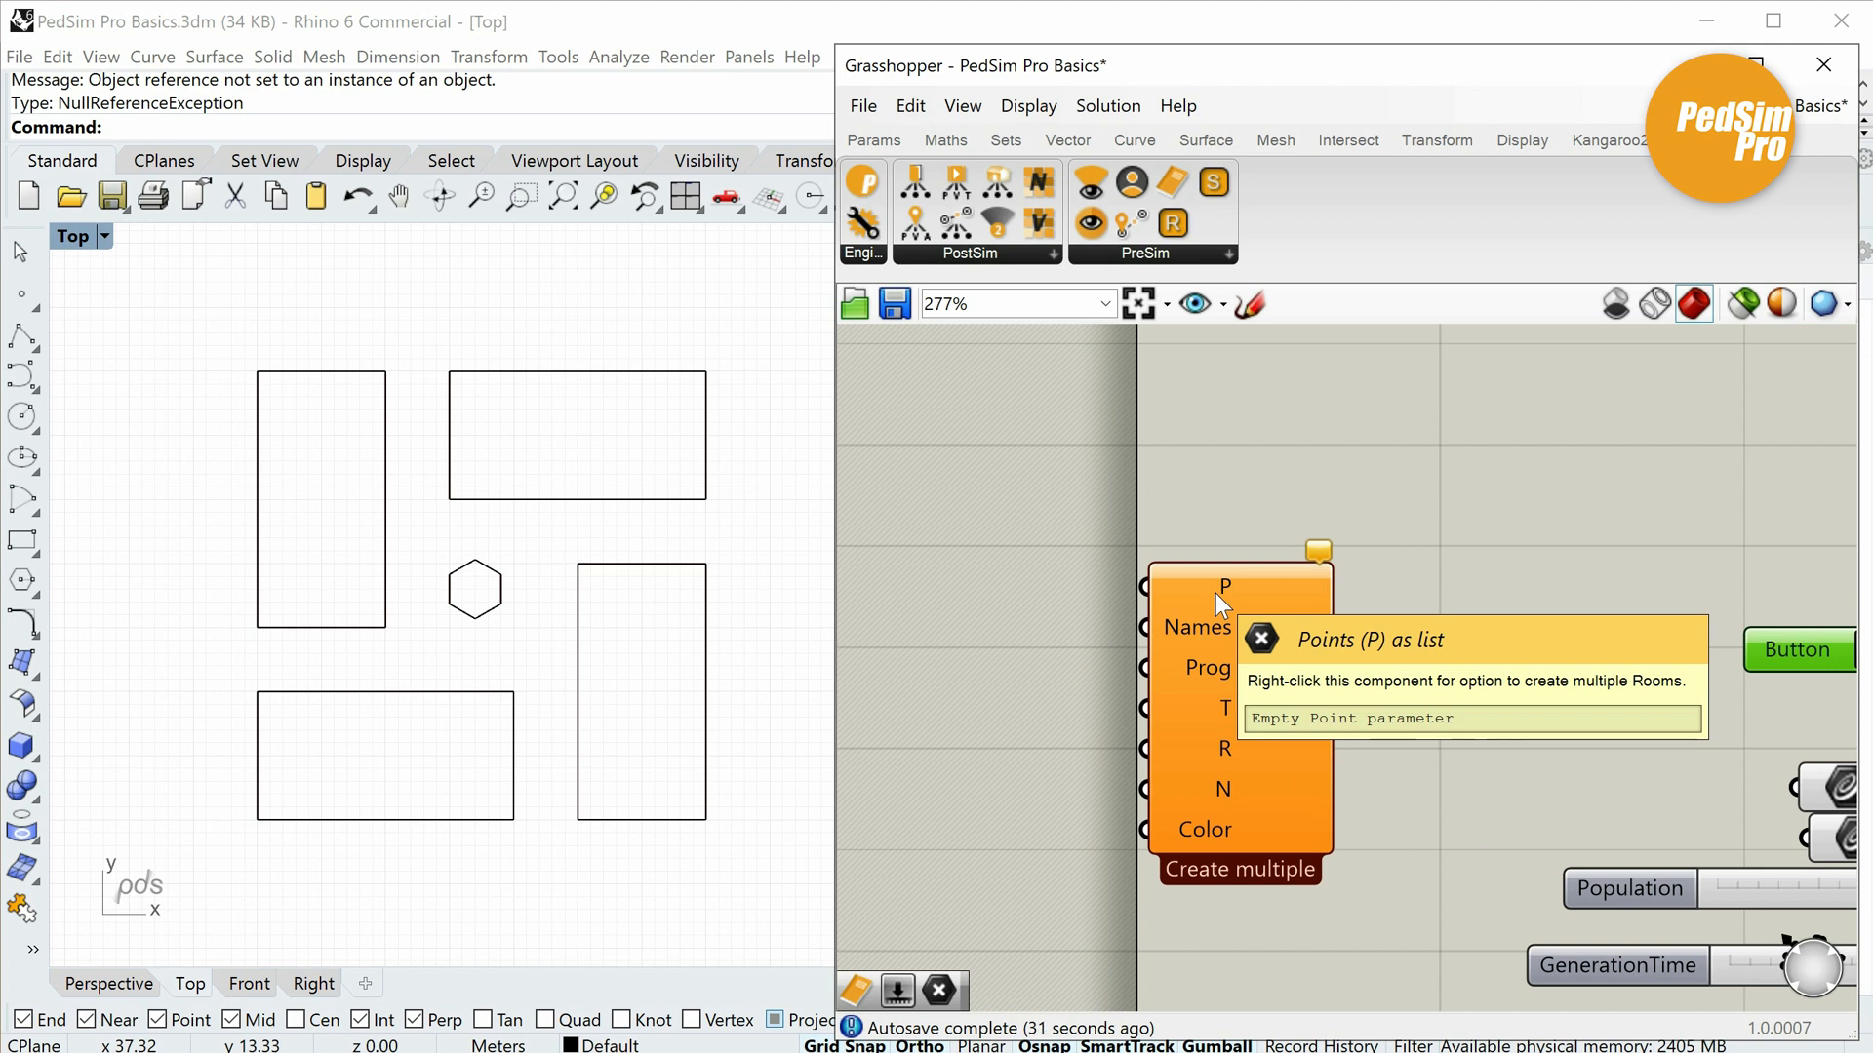
{"action": "mouse_move", "coordinate": [1216, 634]}
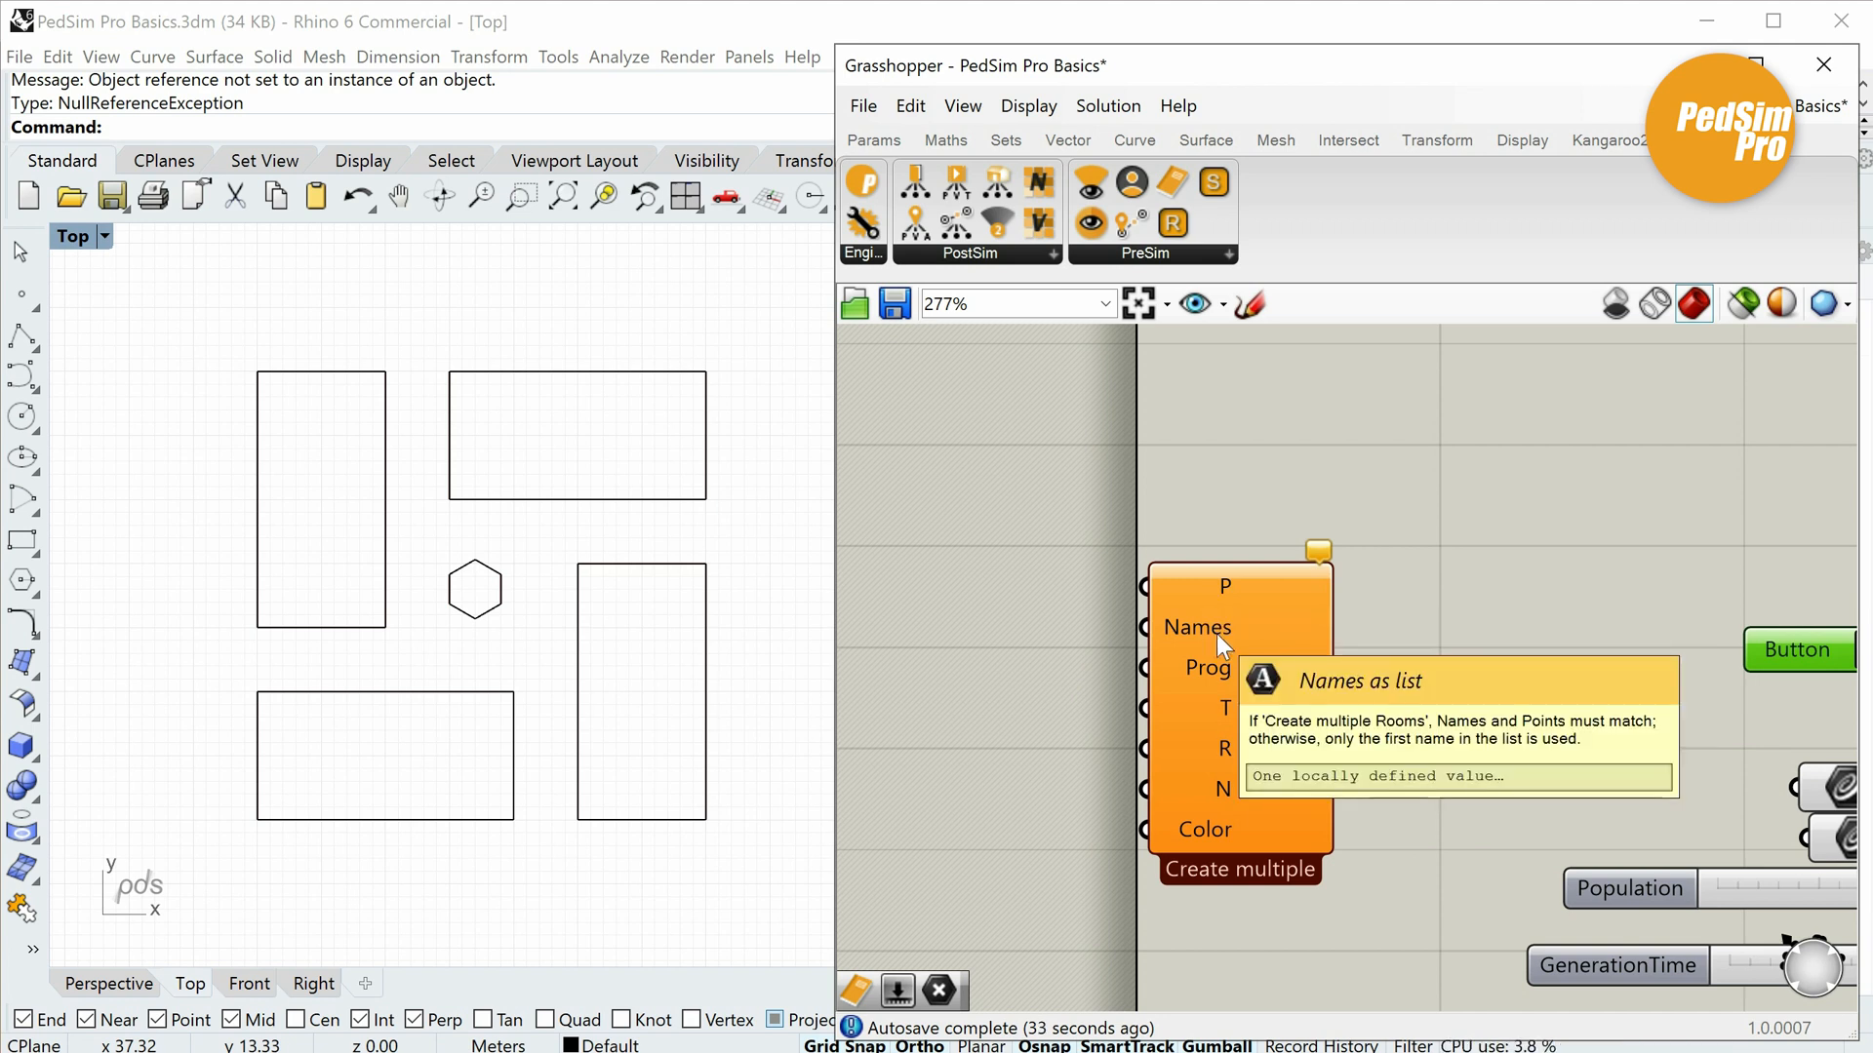
{"action": "mouse_move", "coordinate": [1215, 671]}
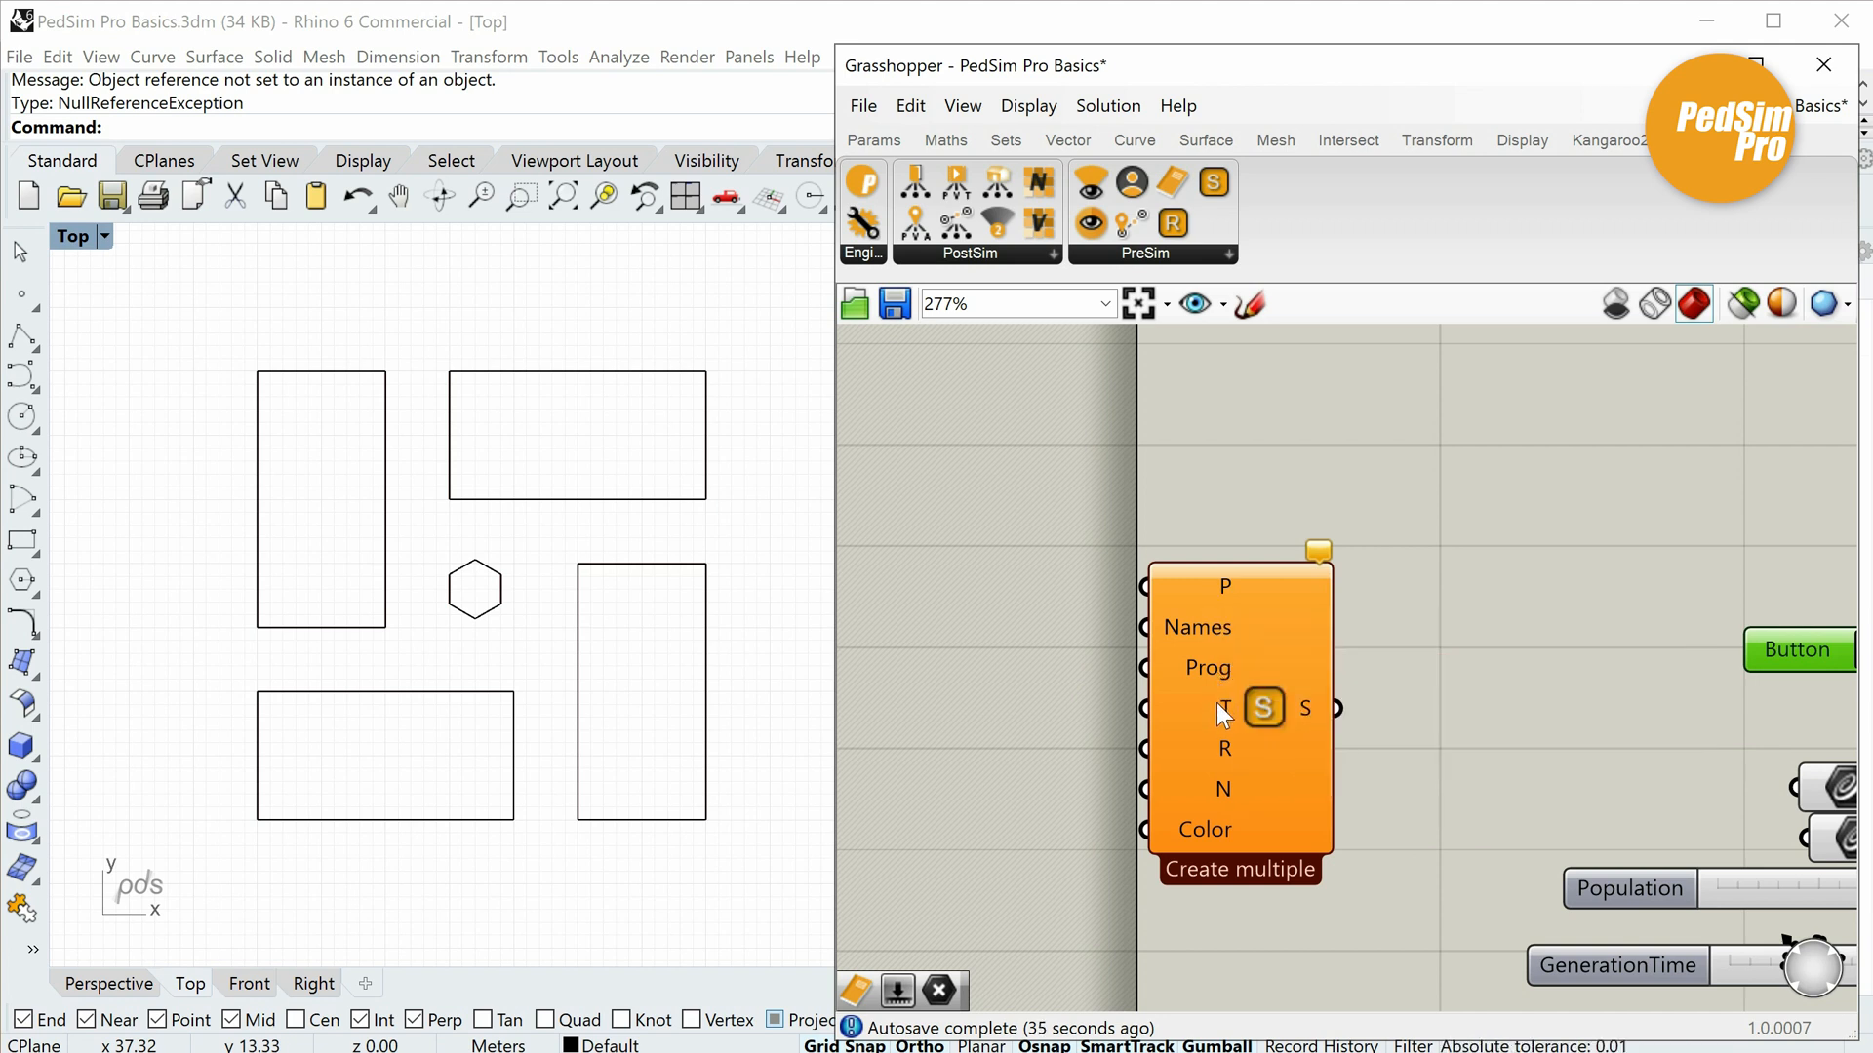
{"action": "mouse_move", "coordinate": [1215, 704]}
{"action": "mouse_move", "coordinate": [1221, 737]}
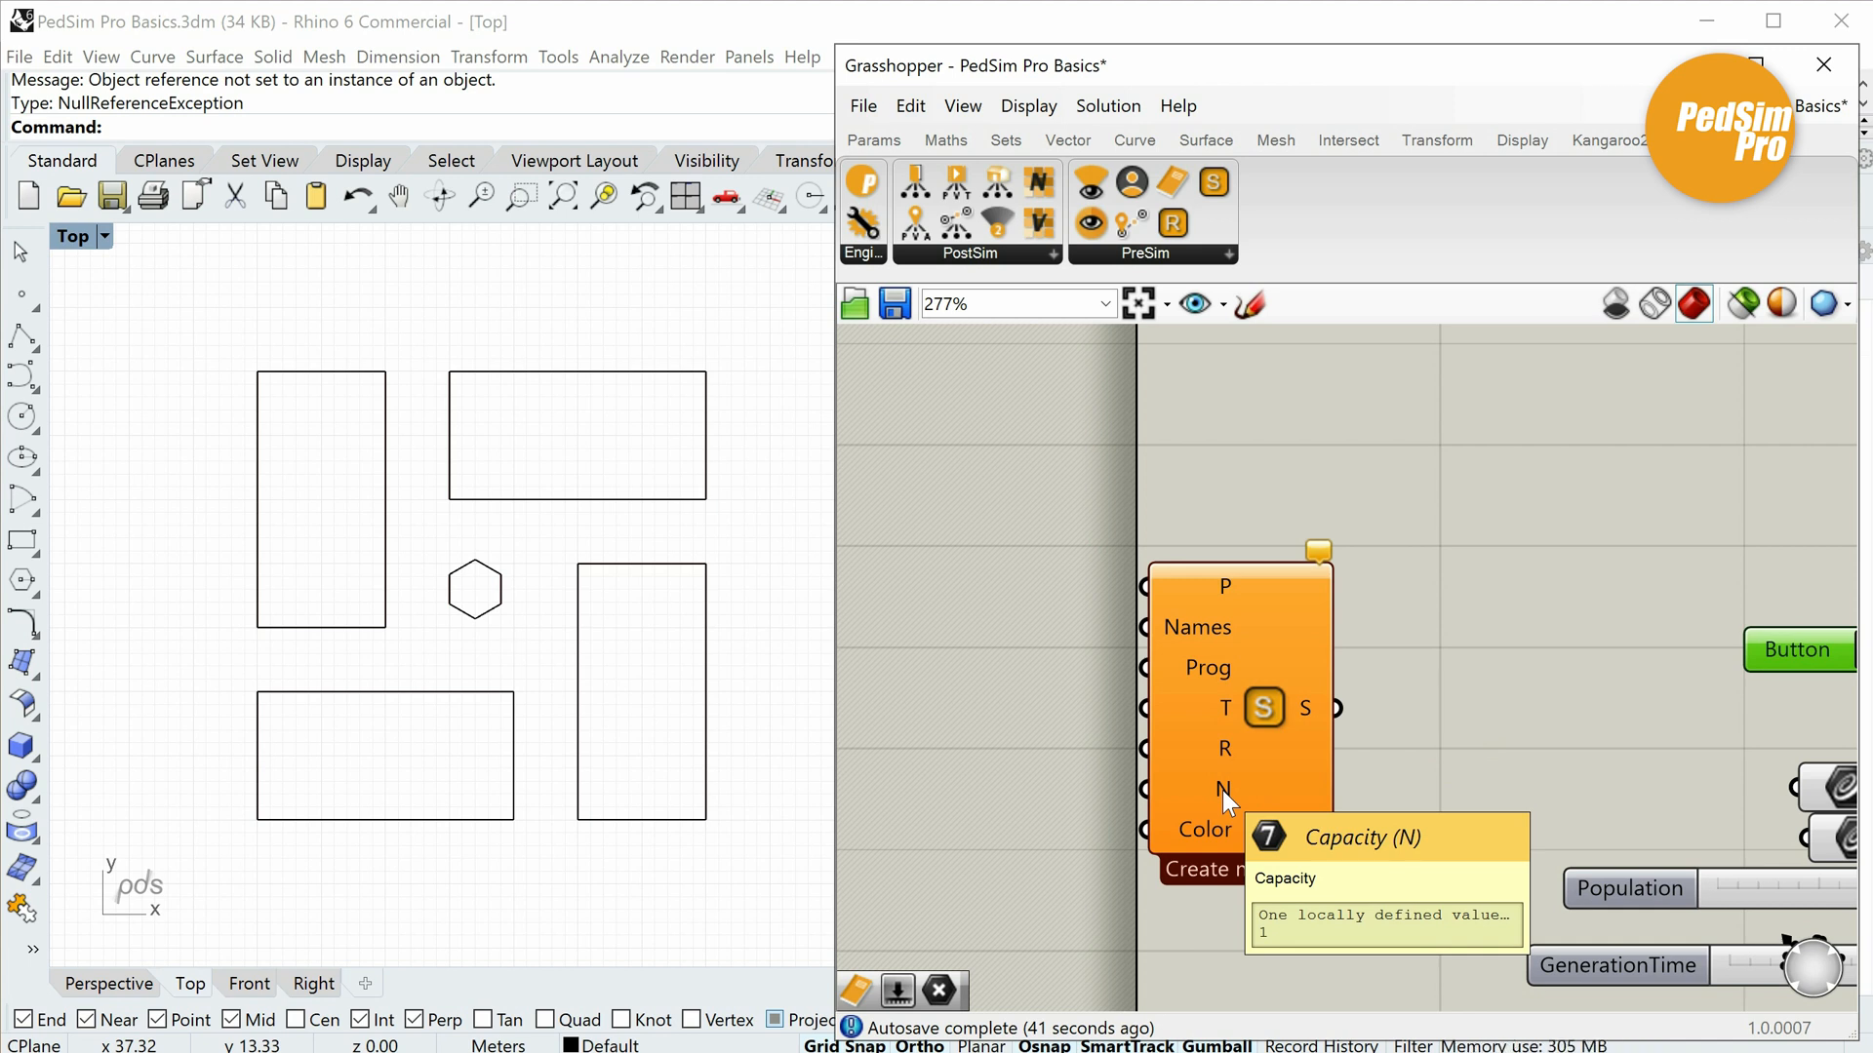
{"action": "mouse_move", "coordinate": [1227, 823]}
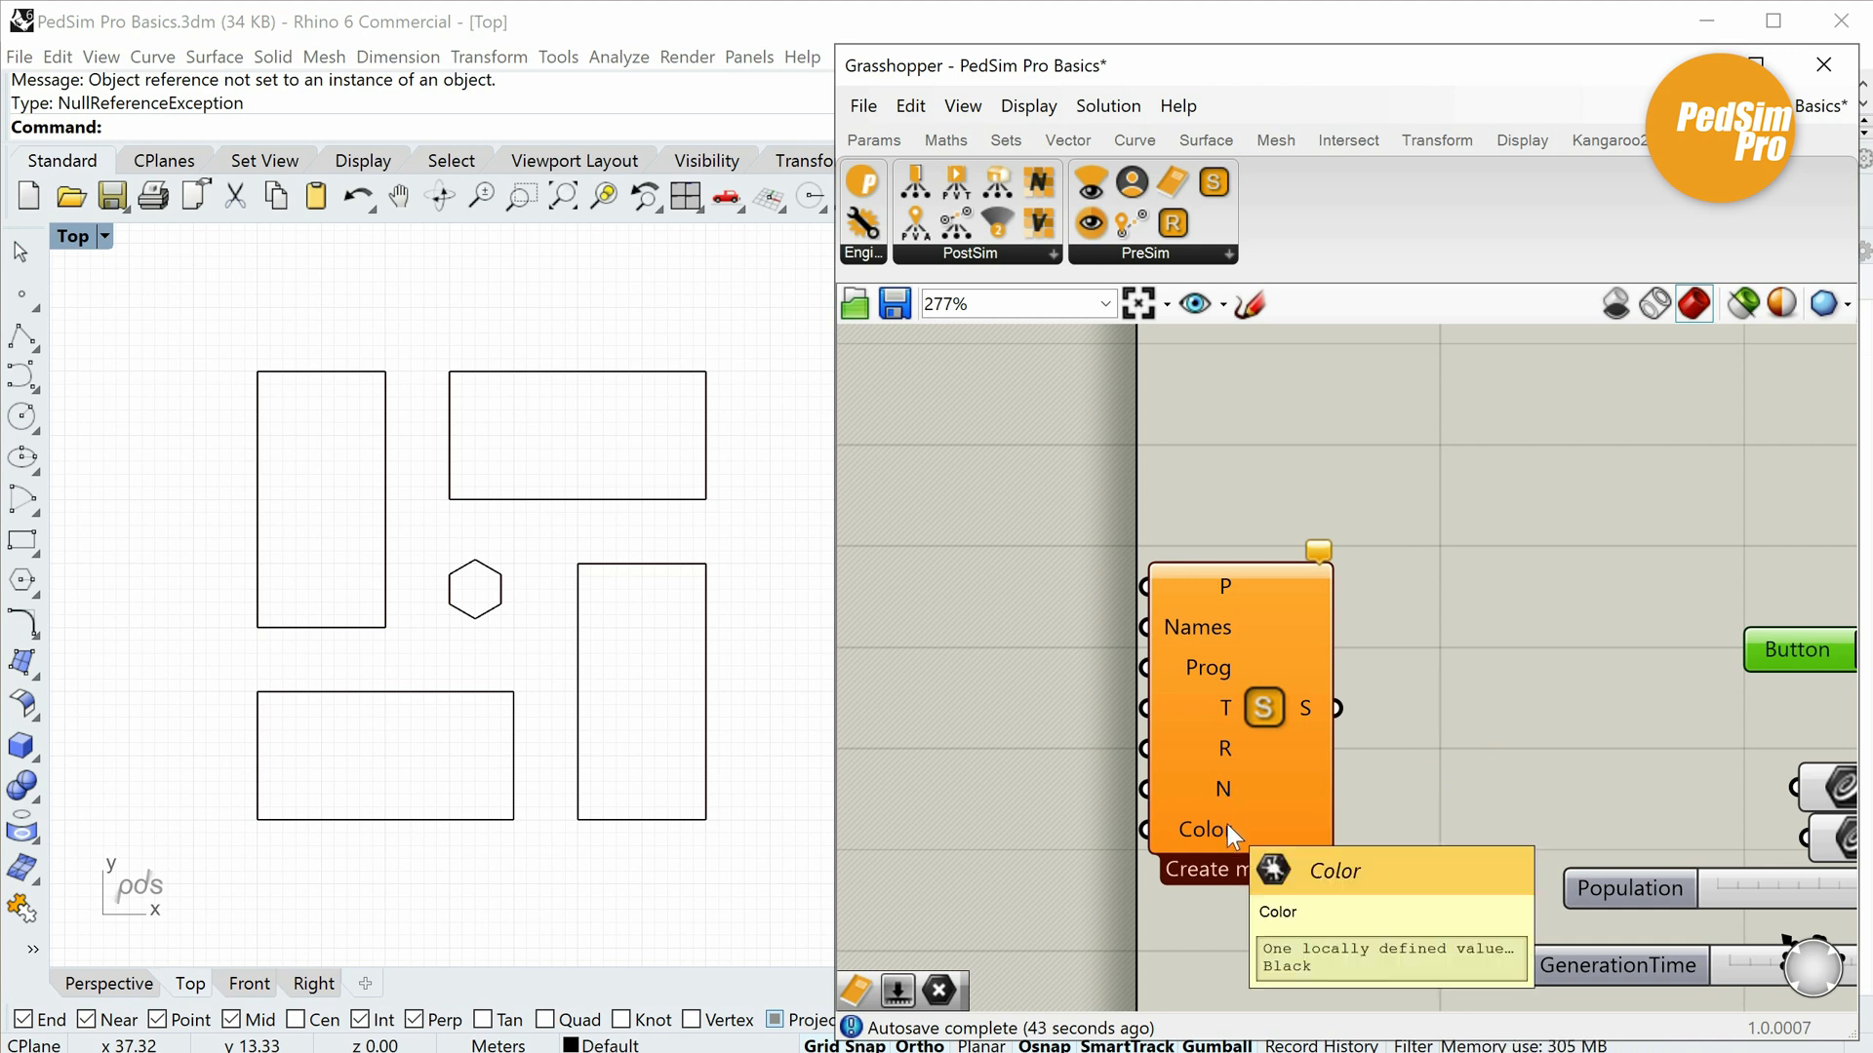
Draw two points in Rhino, one in the gap between the two western rectangles and one in the gap between the two eastern rectangles.
{"action": "right_click_drag", "start_coordinate": [1223, 761], "coordinate": [1426, 716]}
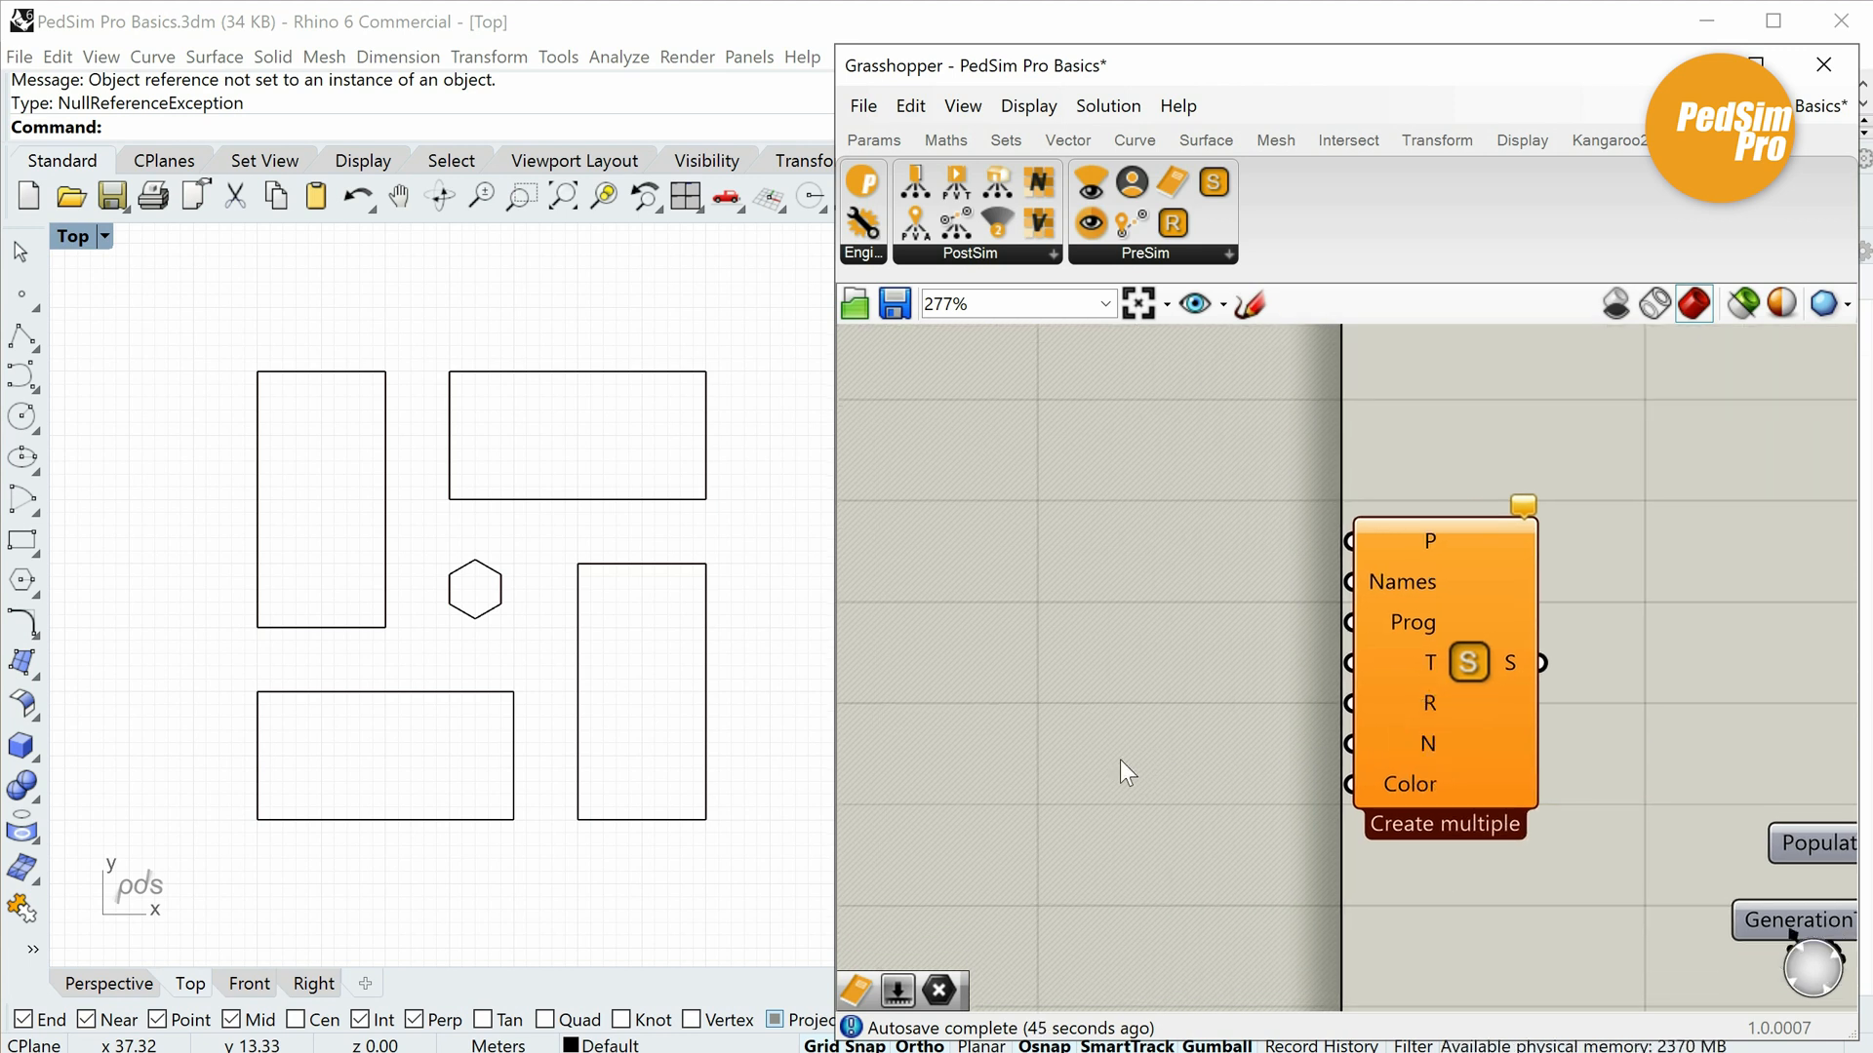
{"action": "left_click", "coordinate": [21, 294]}
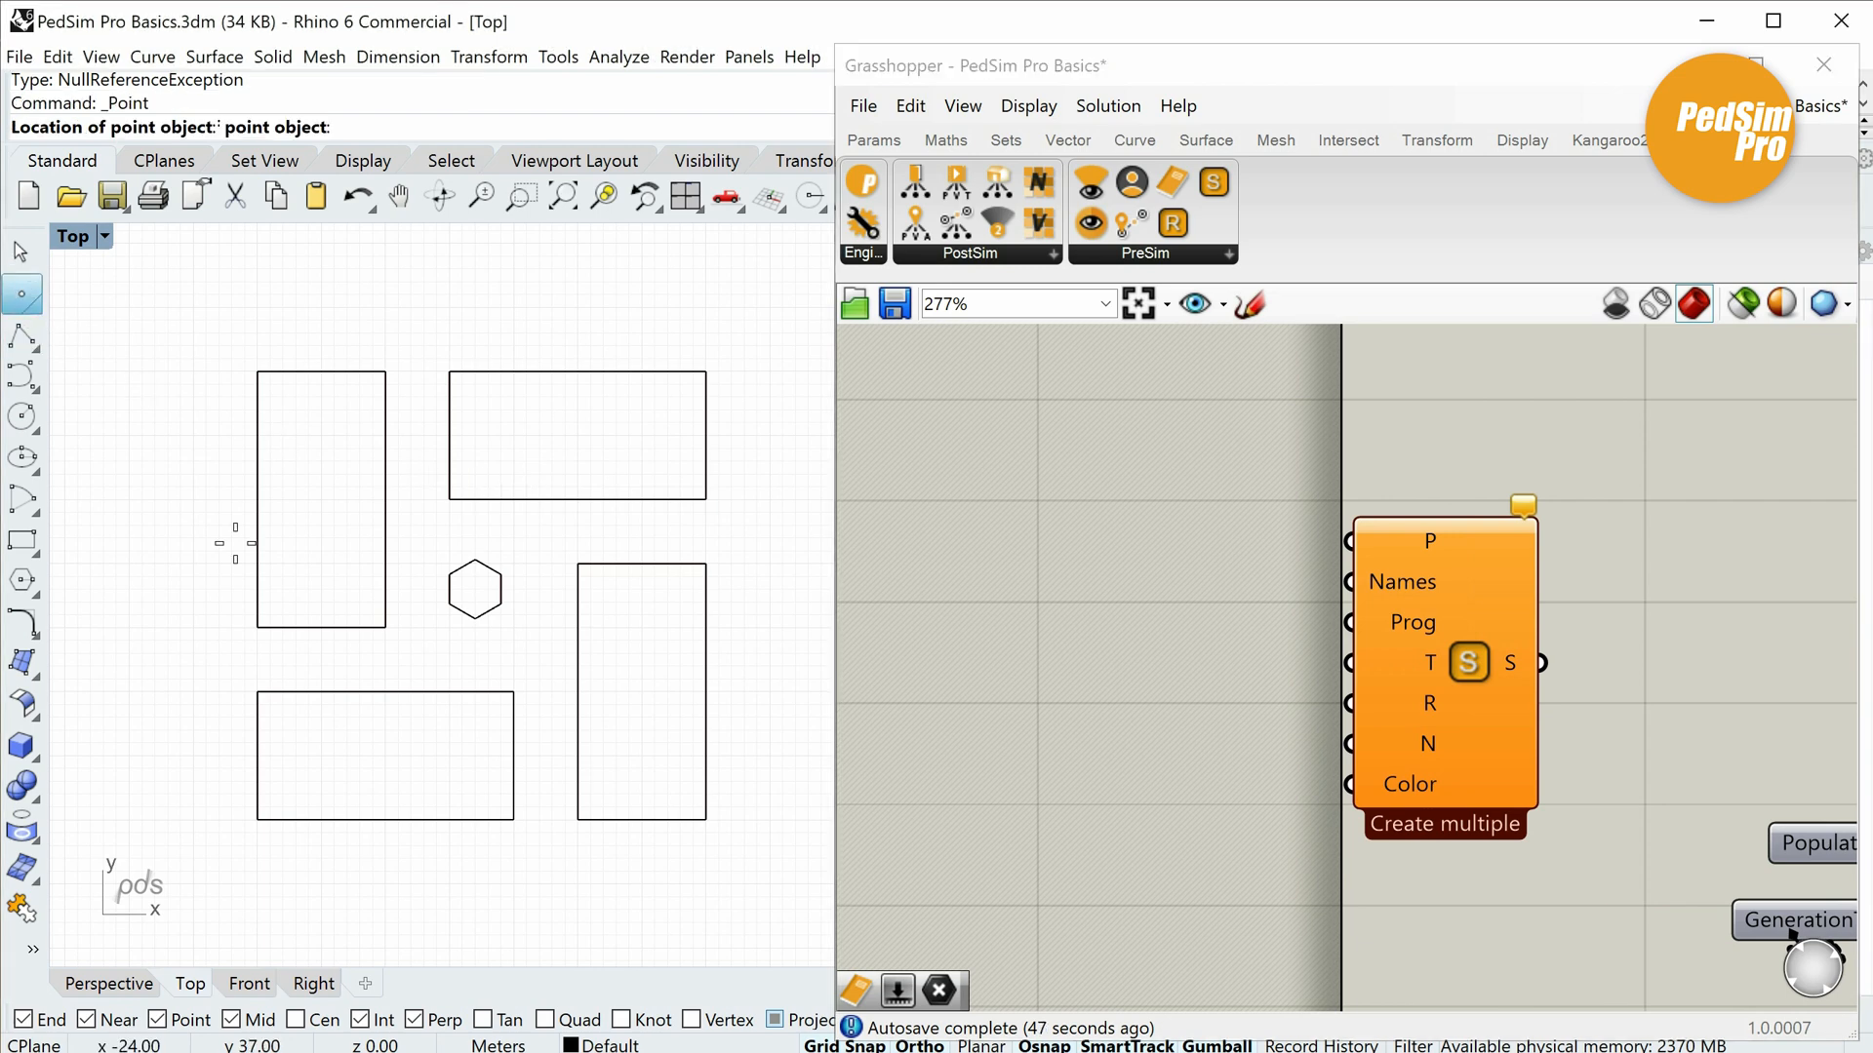
{"action": "scroll", "coordinate": [310, 706], "scroll_direction": "up", "scroll_amount": 2}
{"action": "left_click", "coordinate": [341, 655]}
{"action": "key", "text": "Return"}
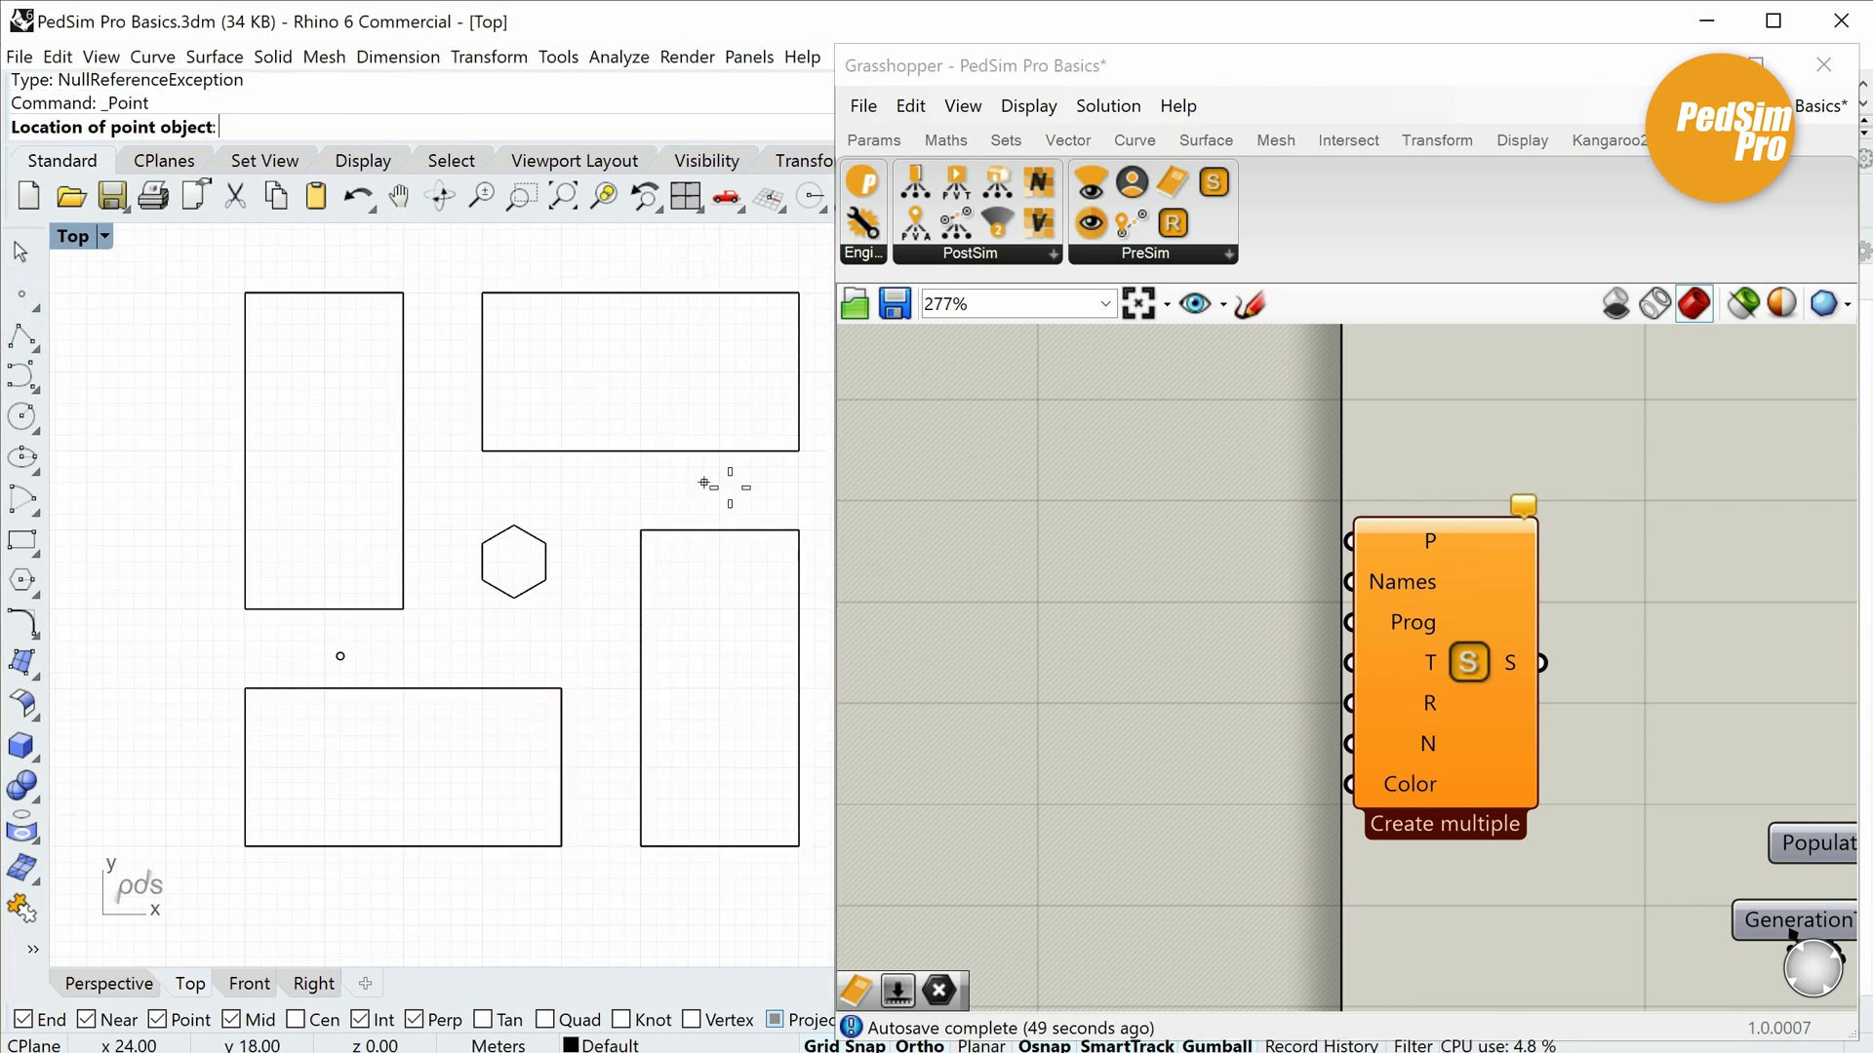
{"action": "left_click", "coordinate": [751, 498]}
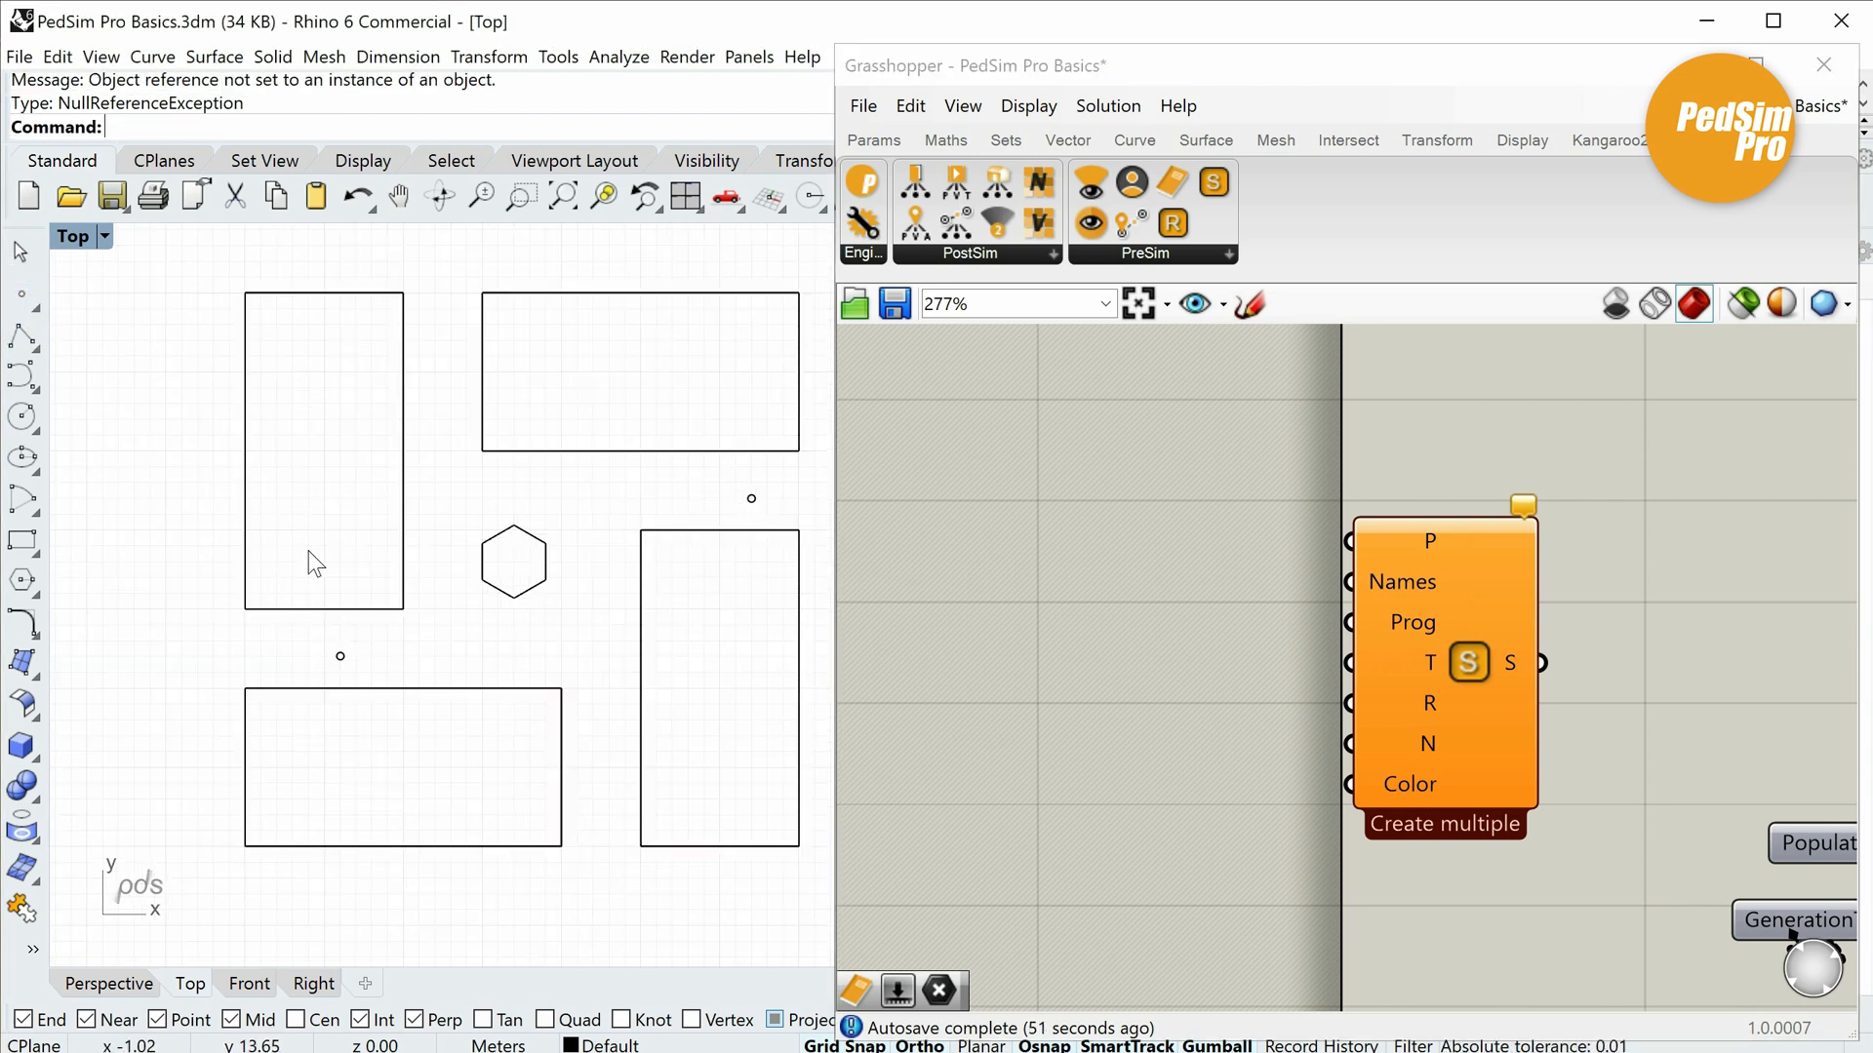
Add a Point parameter in Grasshopper, reference the western point in it and wire it to the S component's P input.
{"action": "left_click", "coordinate": [873, 140]}
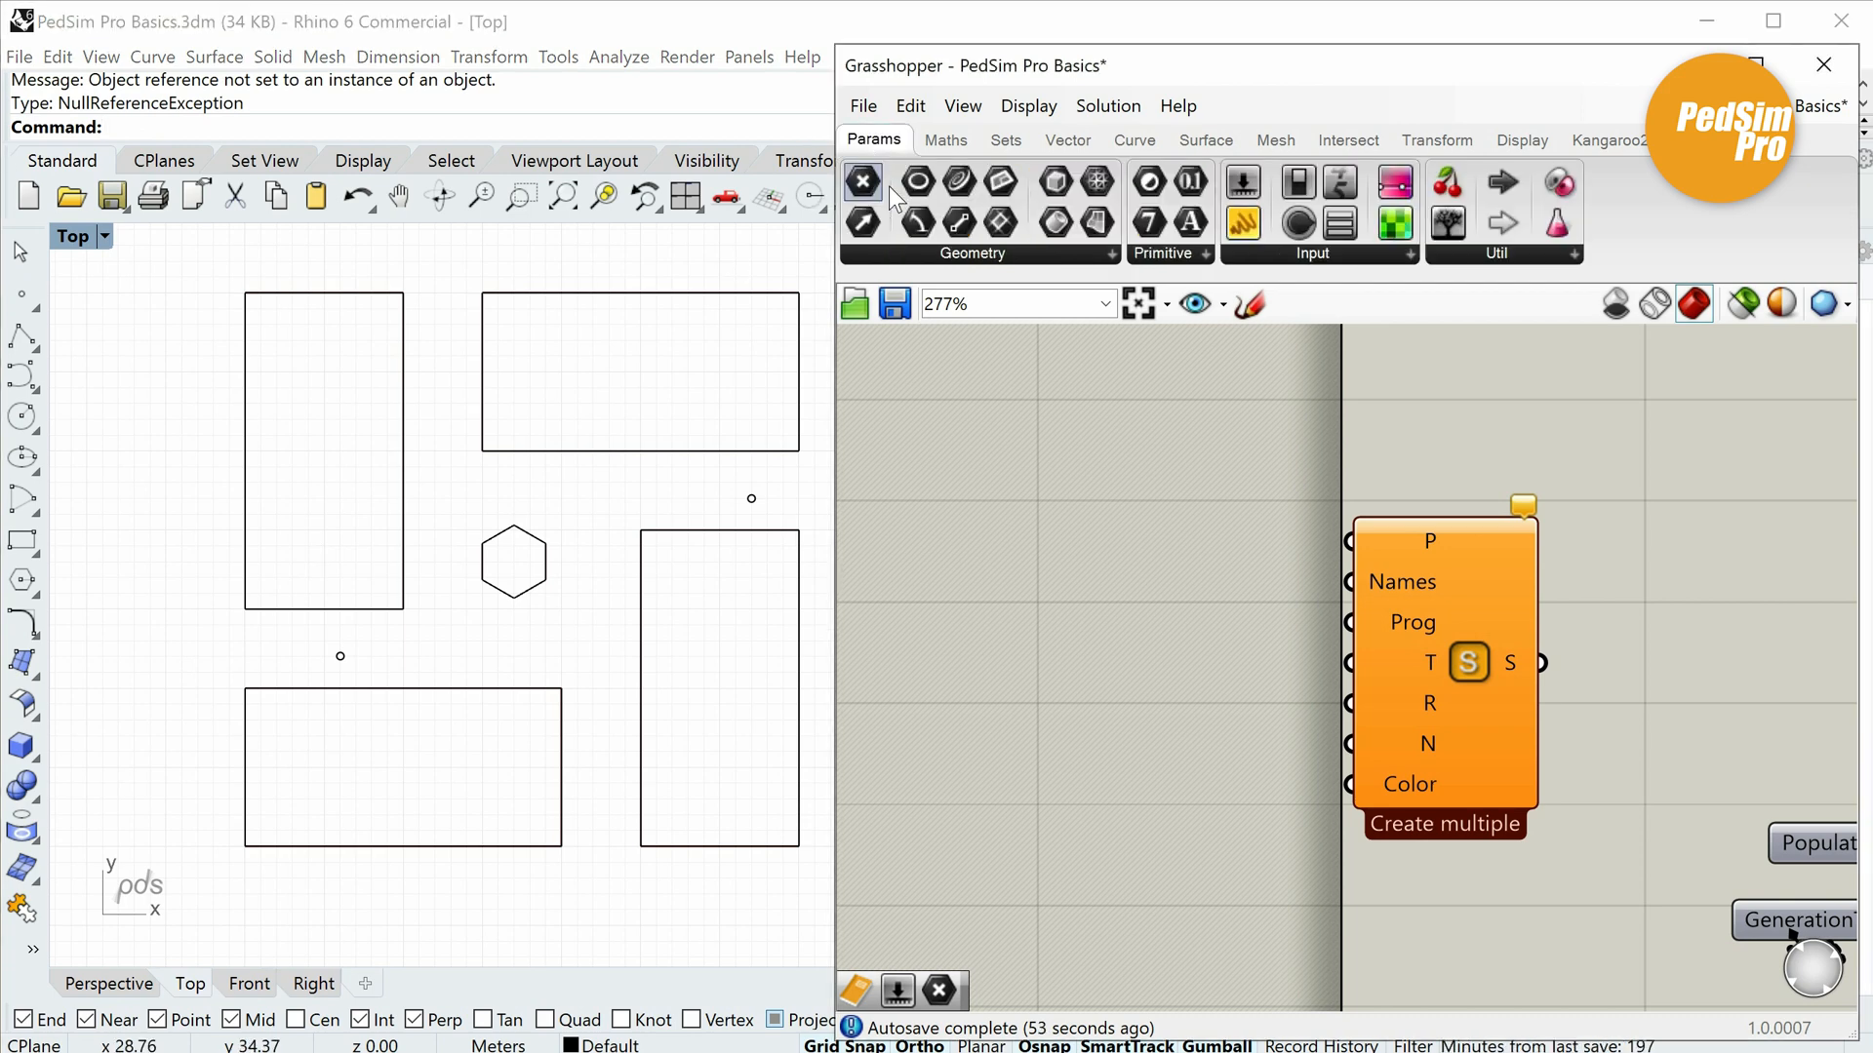
{"action": "left_click_drag", "start_coordinate": [1158, 524], "coordinate": [1186, 533]}
{"action": "right_click", "coordinate": [1186, 546]}
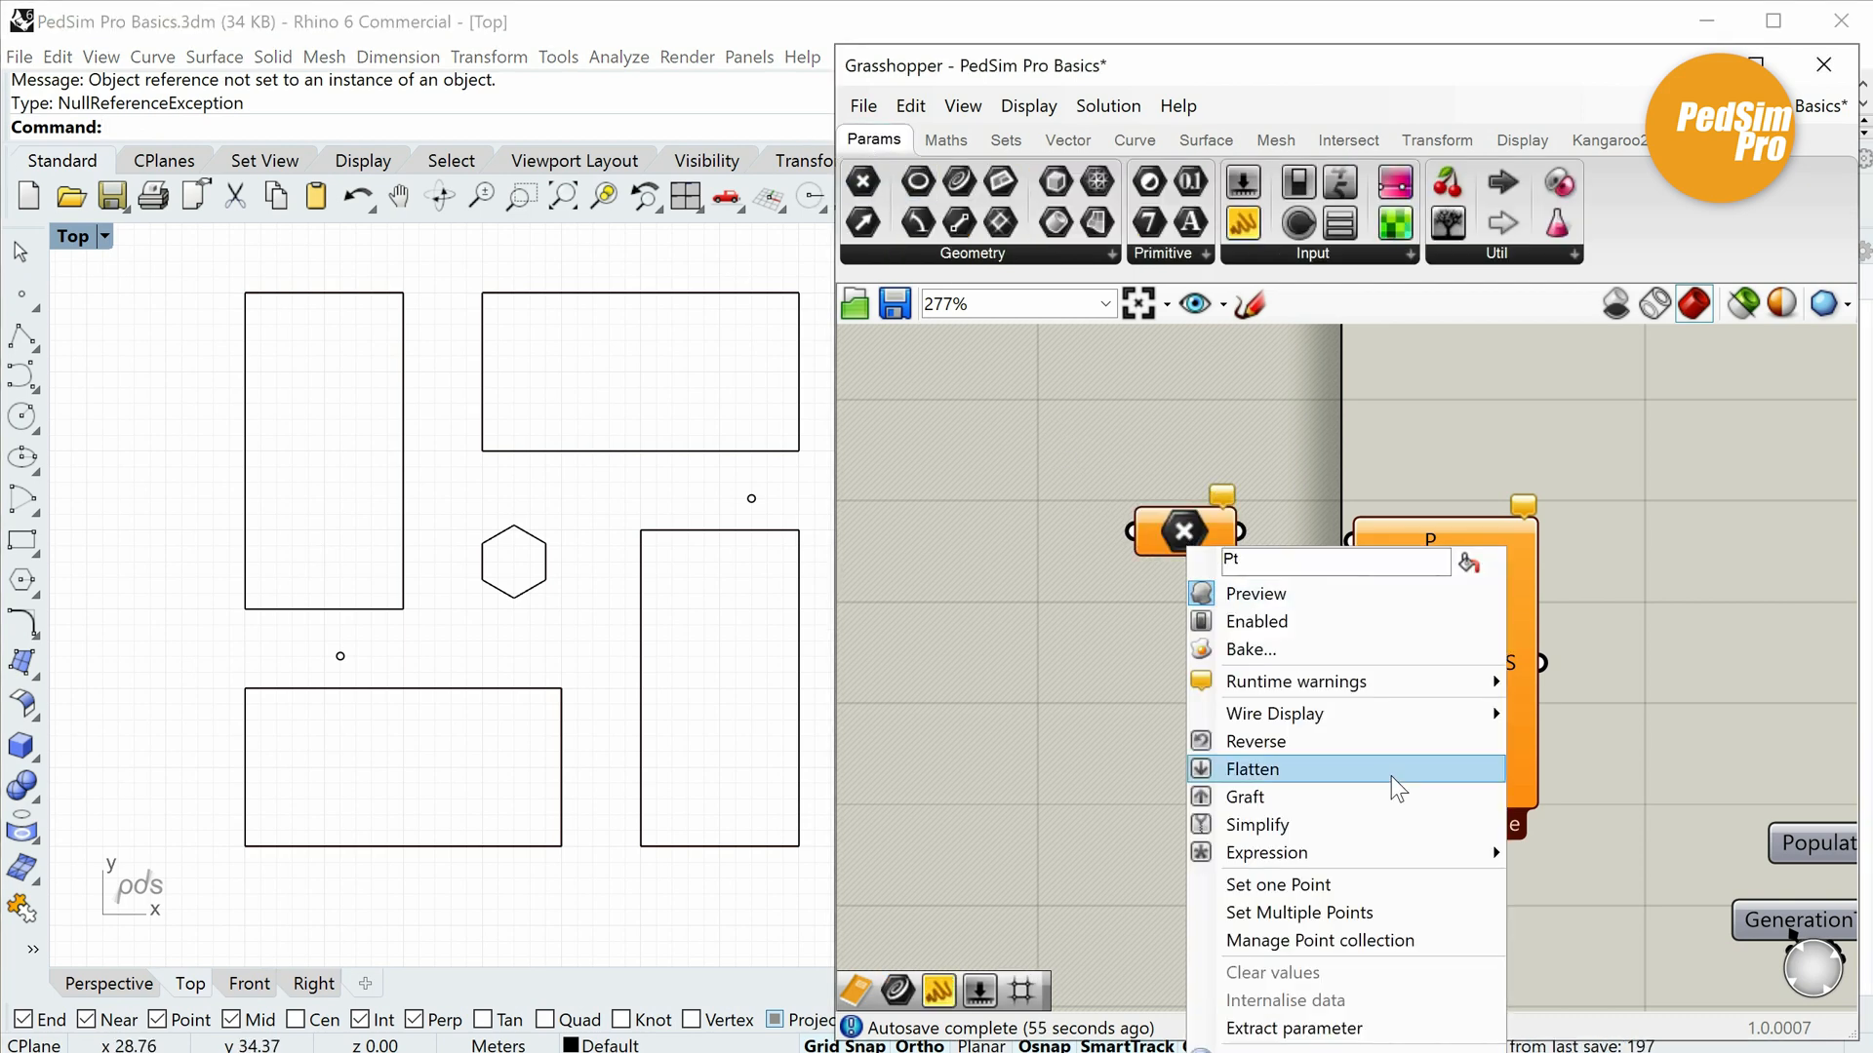
{"action": "left_click", "coordinate": [1412, 885]}
{"action": "left_click", "coordinate": [341, 655]}
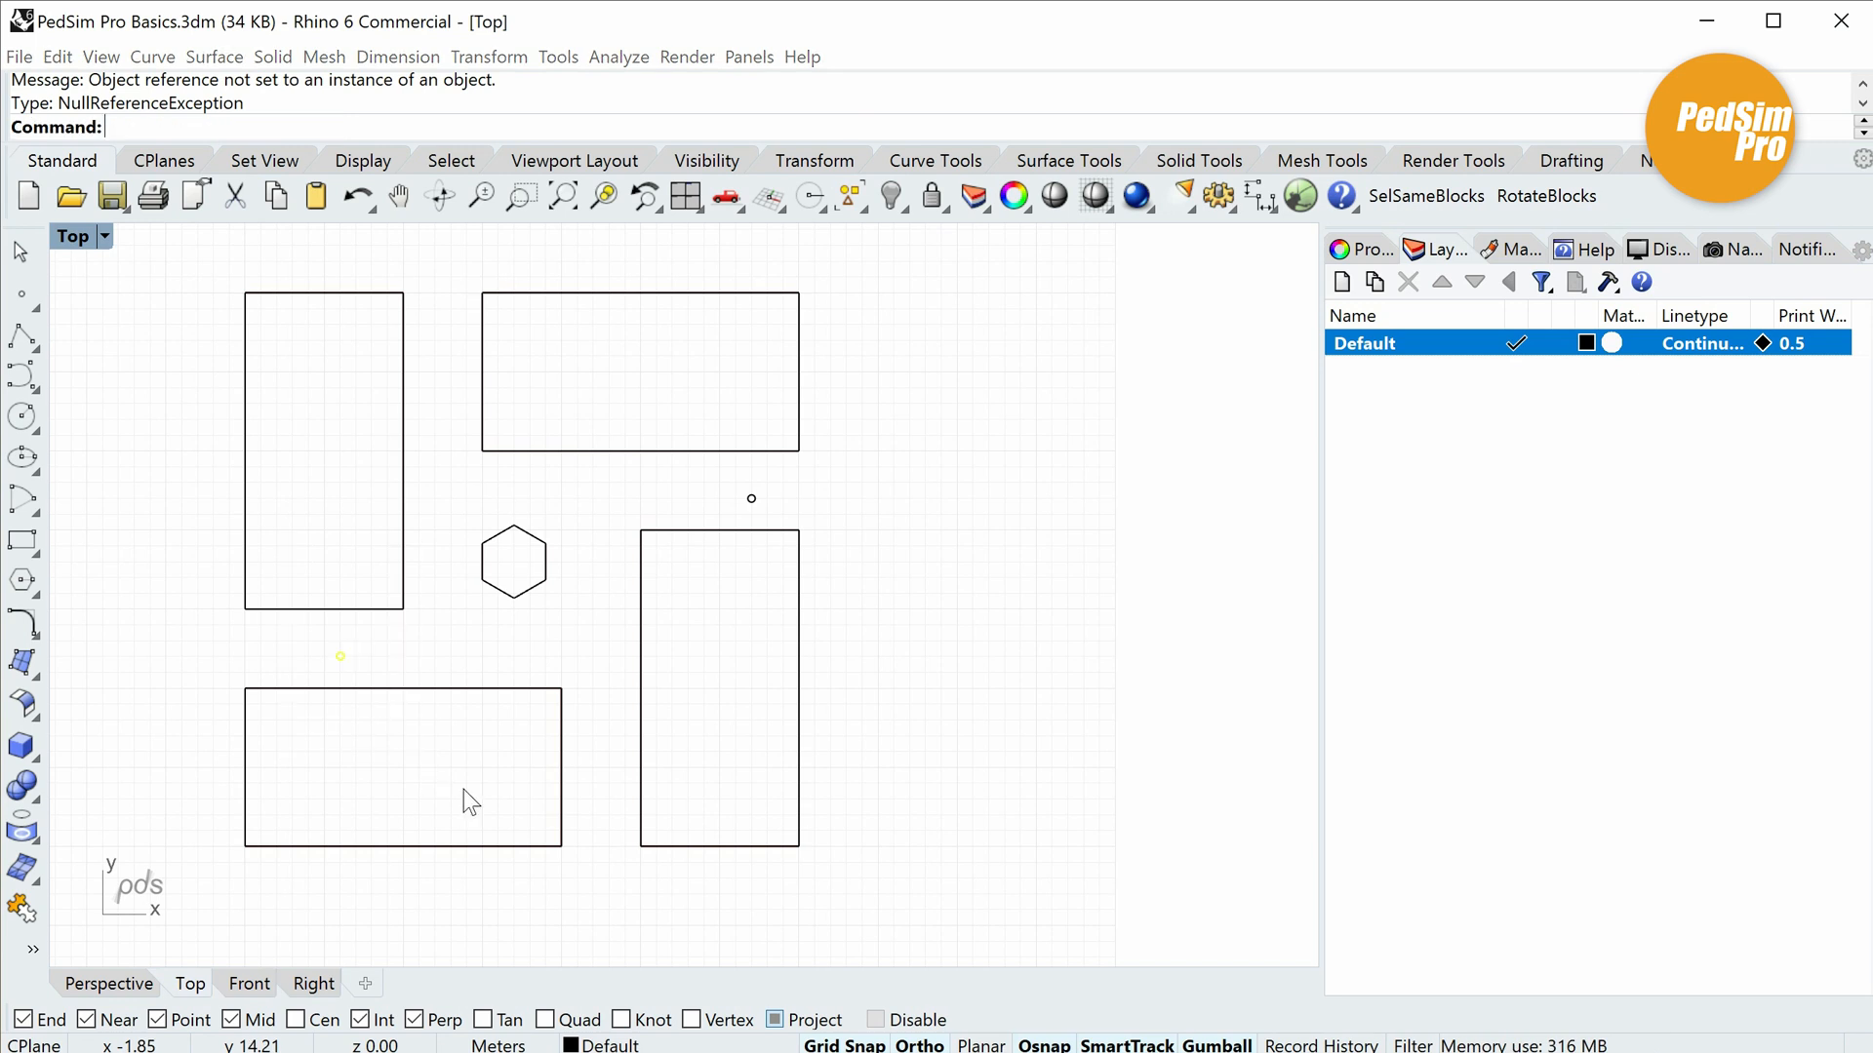
{"action": "left_click_drag", "start_coordinate": [1349, 540], "coordinate": [1239, 532]}
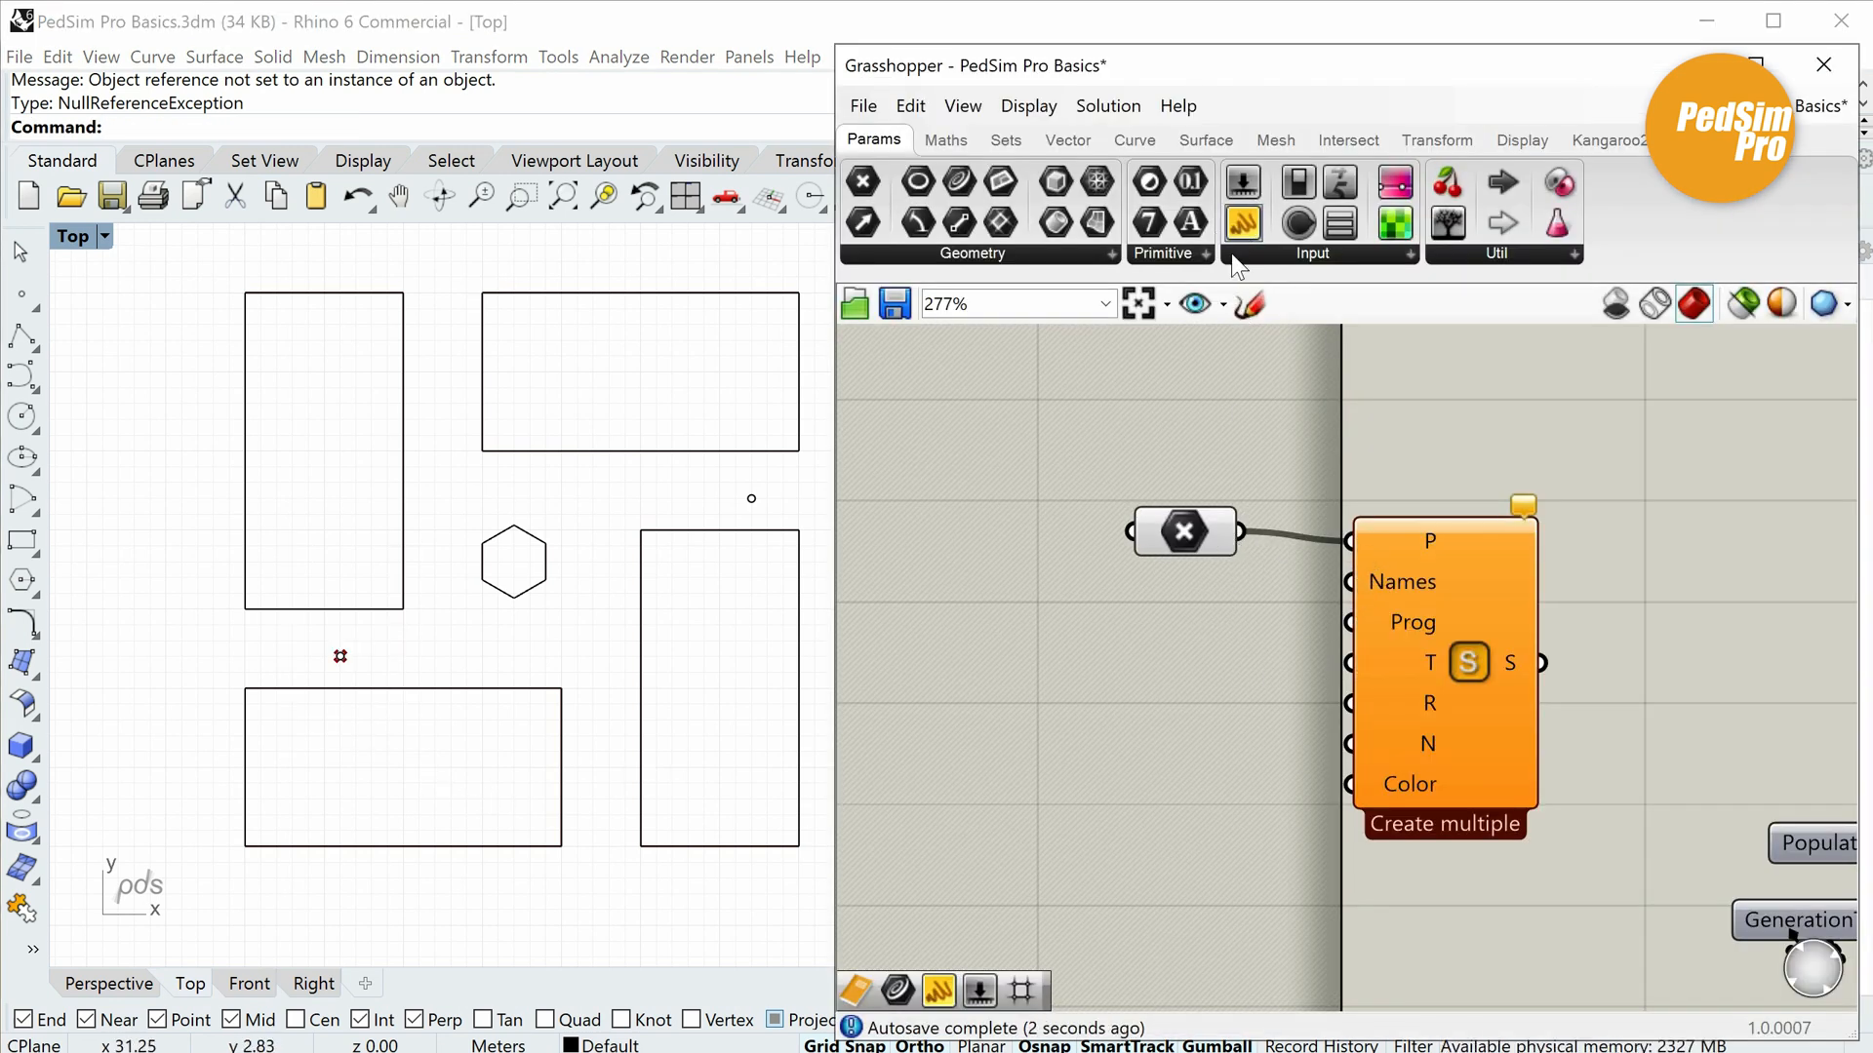
Add a text panel beside the S component and set its content to S1.
{"action": "left_click_drag", "start_coordinate": [1240, 224], "coordinate": [1207, 597]}
{"action": "double_click", "coordinate": [1209, 590]}
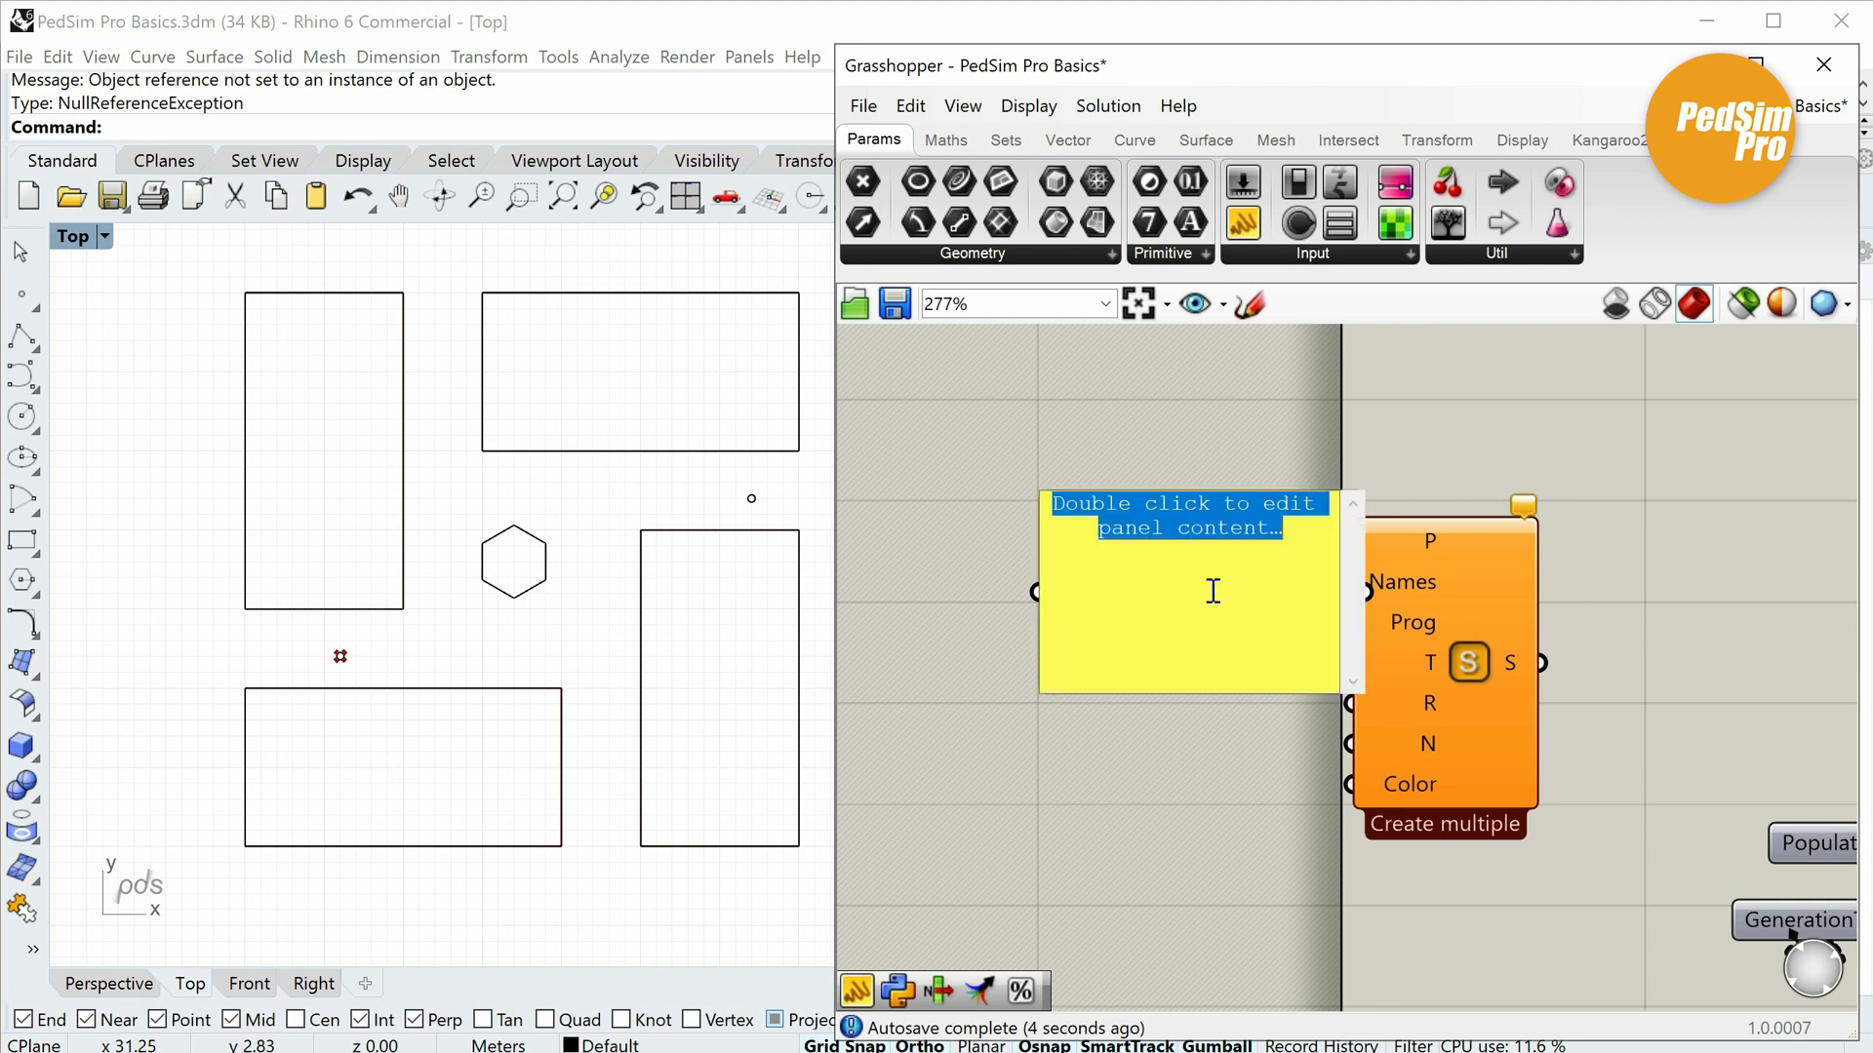
{"action": "type", "text": "S1"}
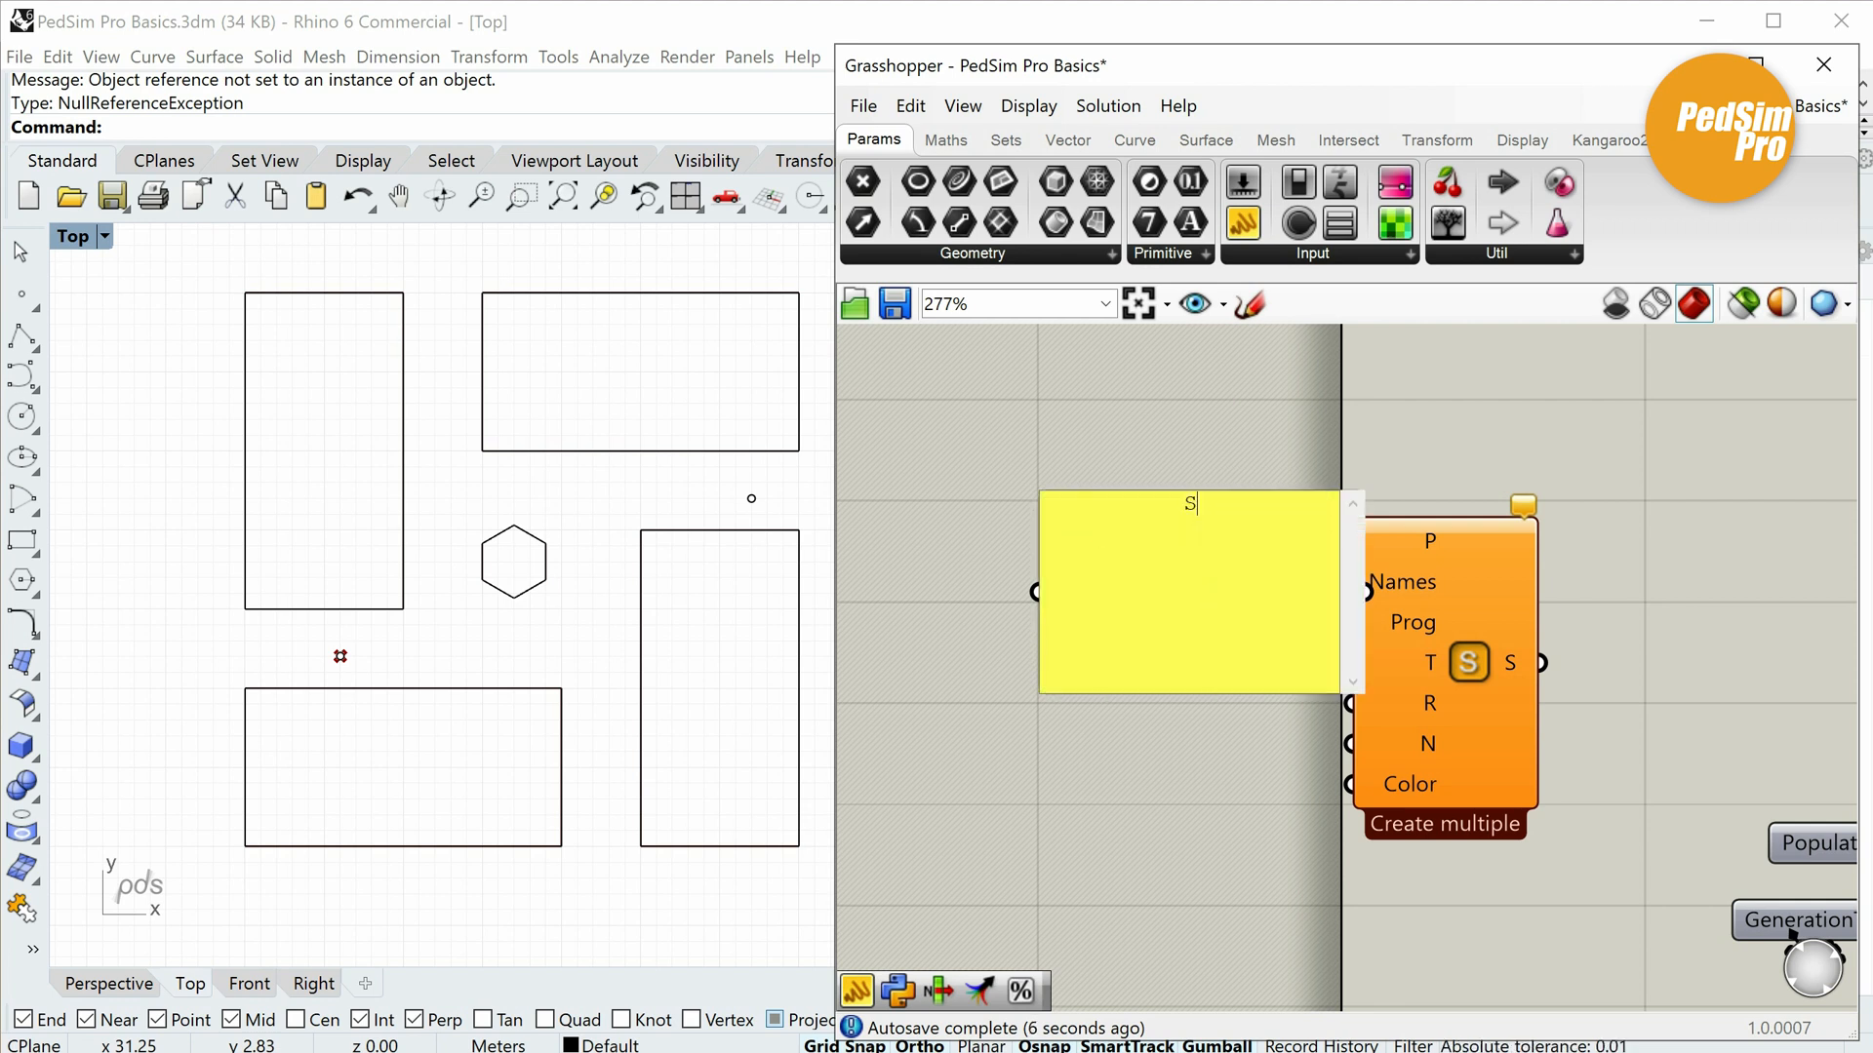
{"action": "left_click", "coordinate": [1055, 728]}
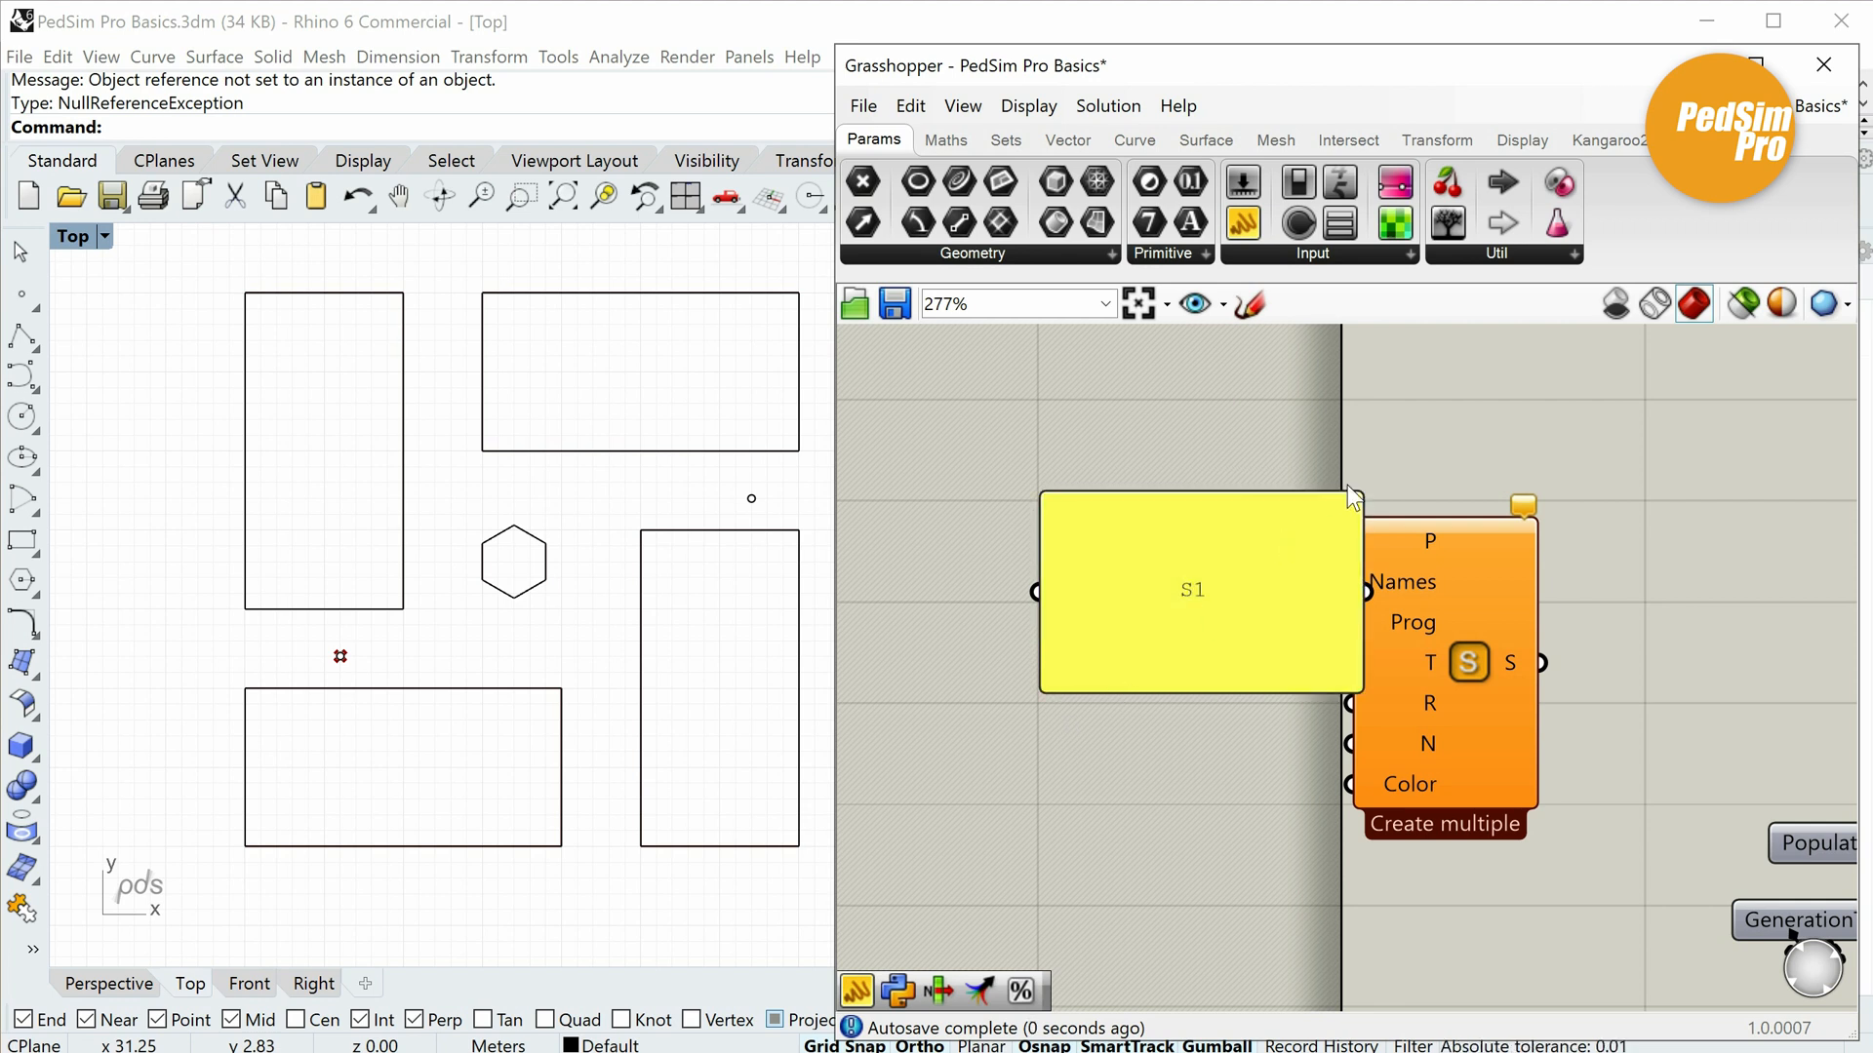
Shrink the S1 panel to a small box below the Point parameter and wire it to the S component's Names input.
{"action": "scroll", "coordinate": [1367, 492], "scroll_direction": "up", "scroll_amount": 1}
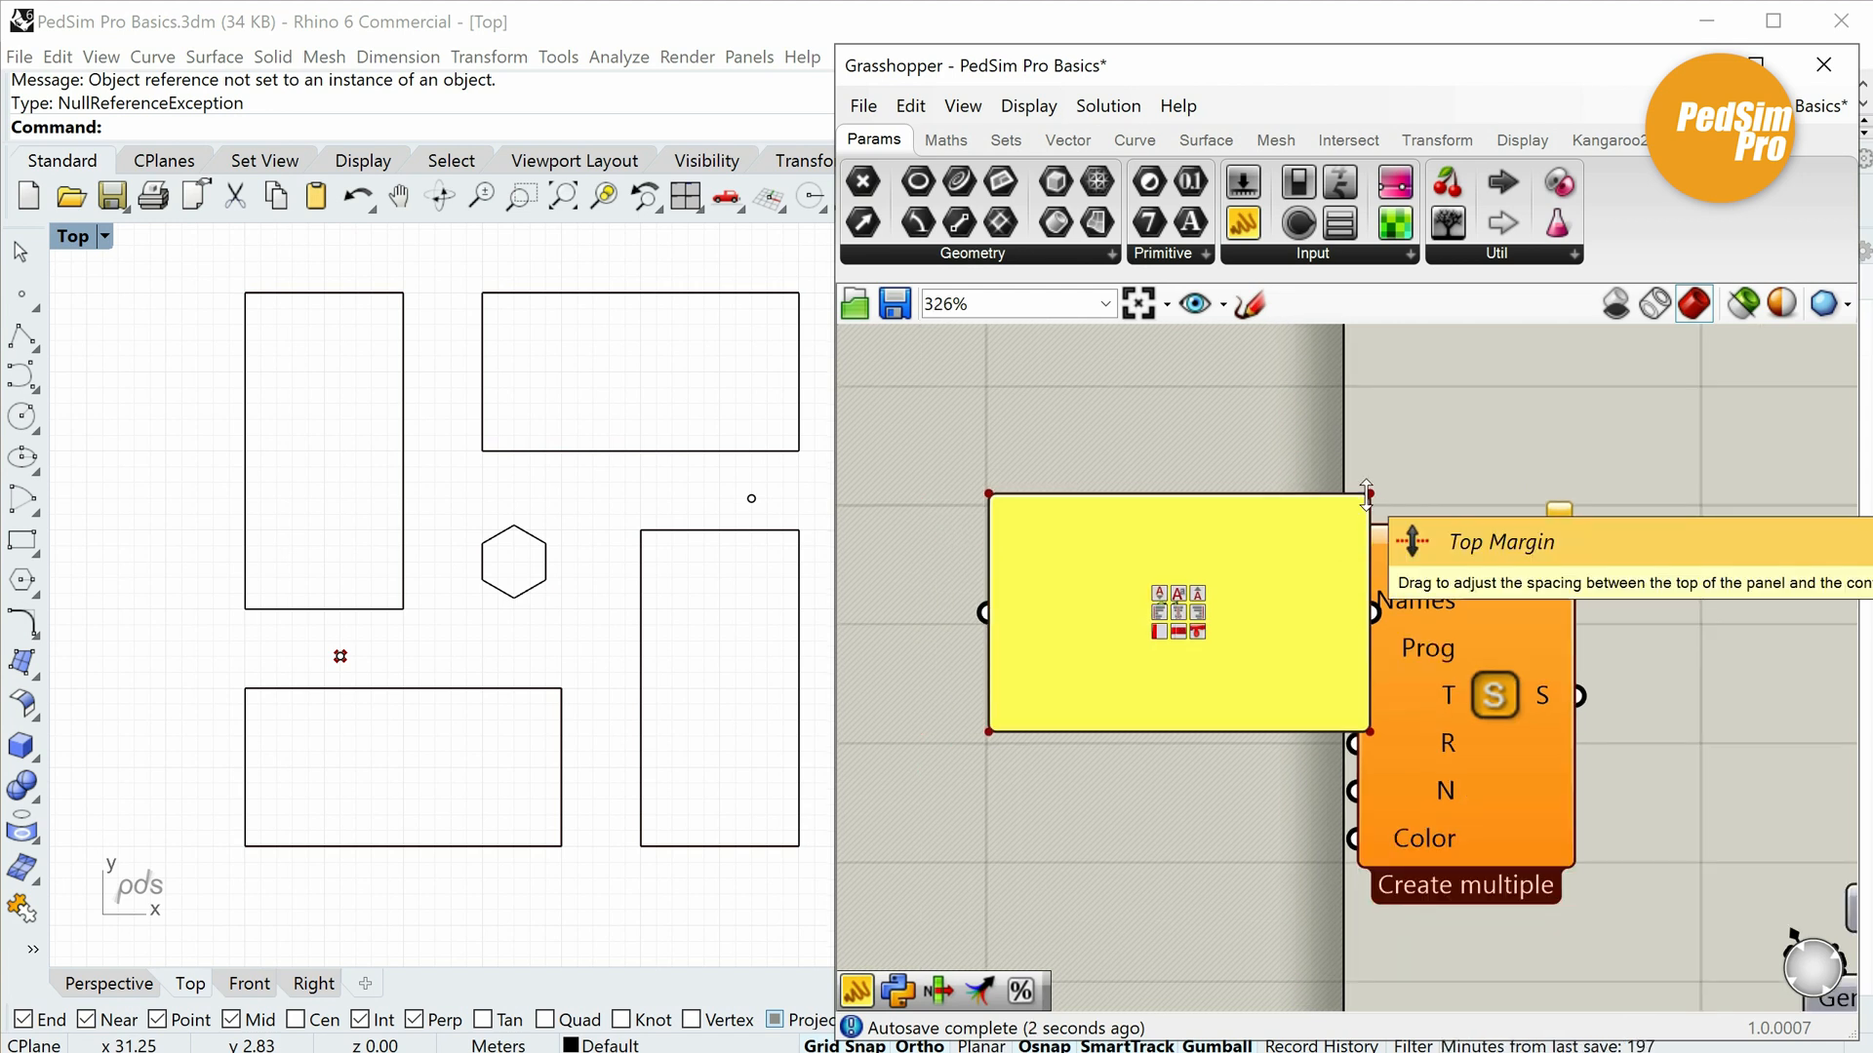
{"action": "scroll", "coordinate": [1367, 491], "scroll_direction": "down", "scroll_amount": 1}
{"action": "left_click_drag", "start_coordinate": [1365, 495], "coordinate": [1156, 656]}
{"action": "left_click_drag", "start_coordinate": [1143, 666], "coordinate": [1209, 589]}
{"action": "left_click", "coordinate": [1332, 582]}
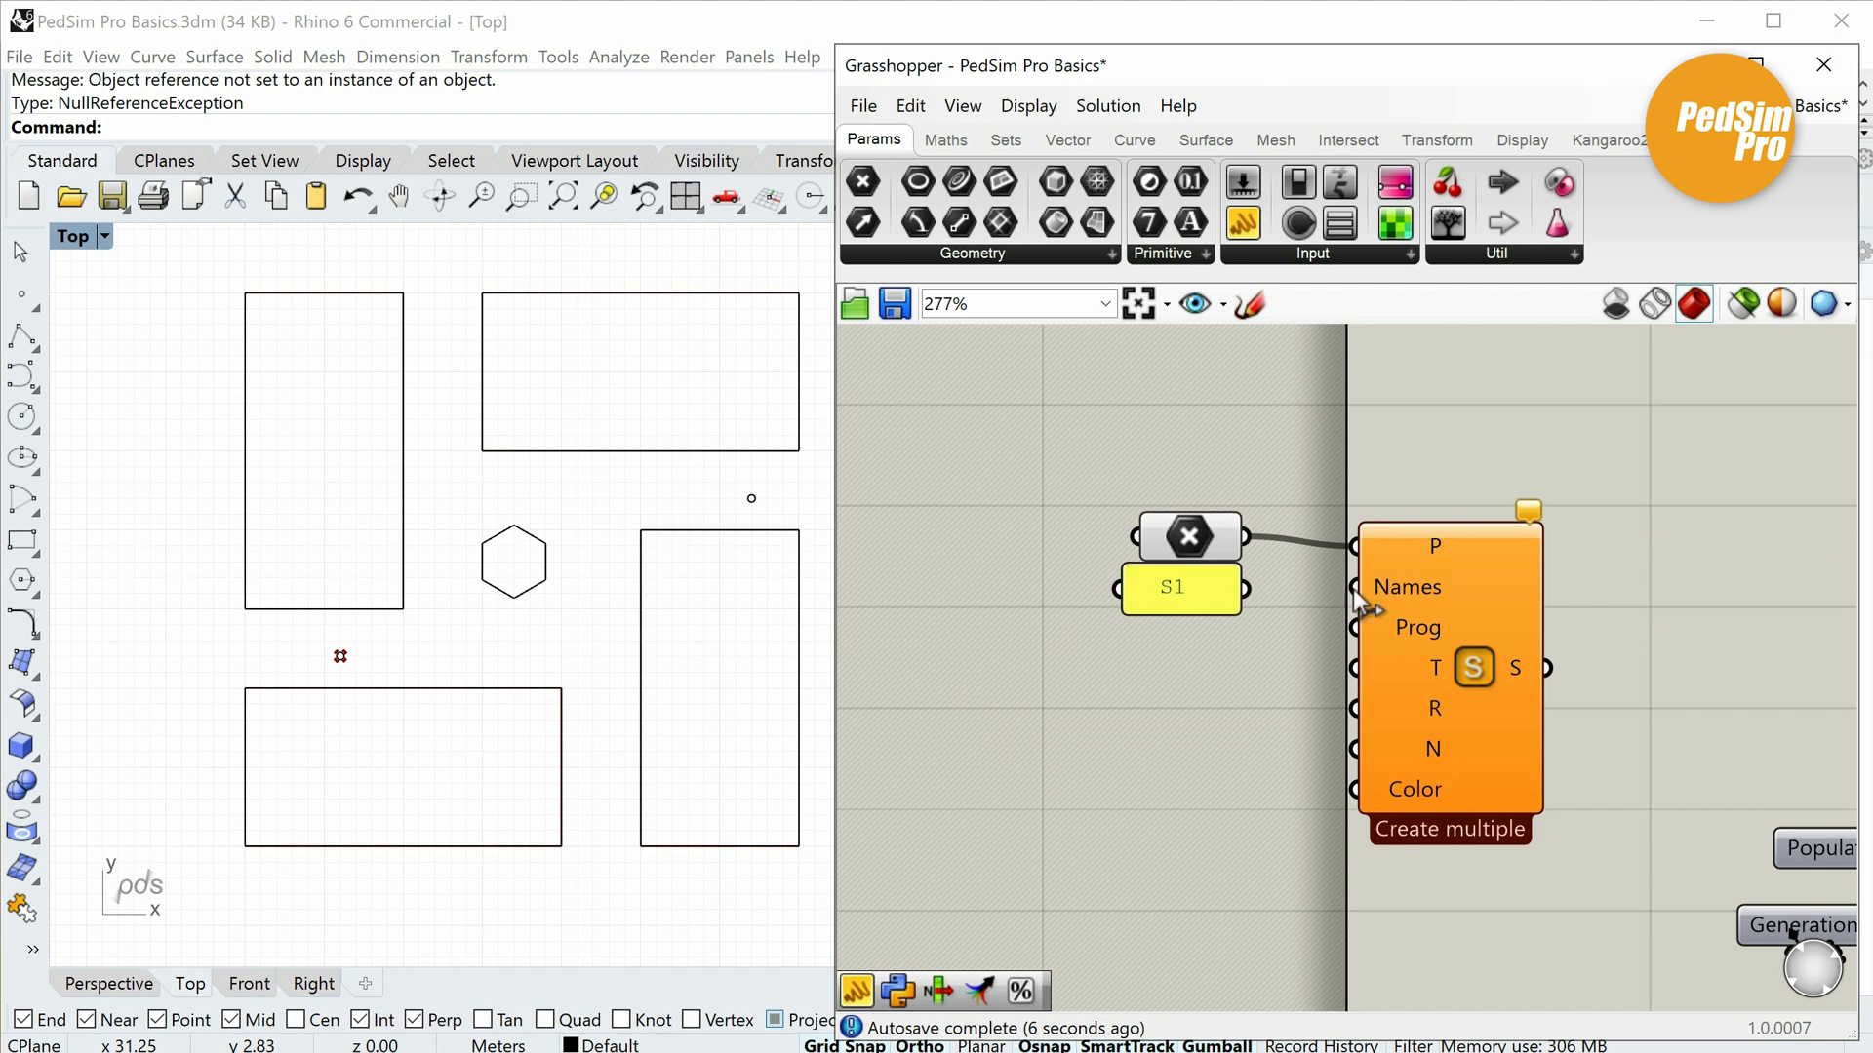
{"action": "left_click_drag", "start_coordinate": [1355, 588], "coordinate": [1244, 589]}
Place the PreSim program component left of the S1 panel and wire its Prog output to the S component's Prog input.
{"action": "scroll", "coordinate": [1346, 683], "scroll_direction": "down", "scroll_amount": 1}
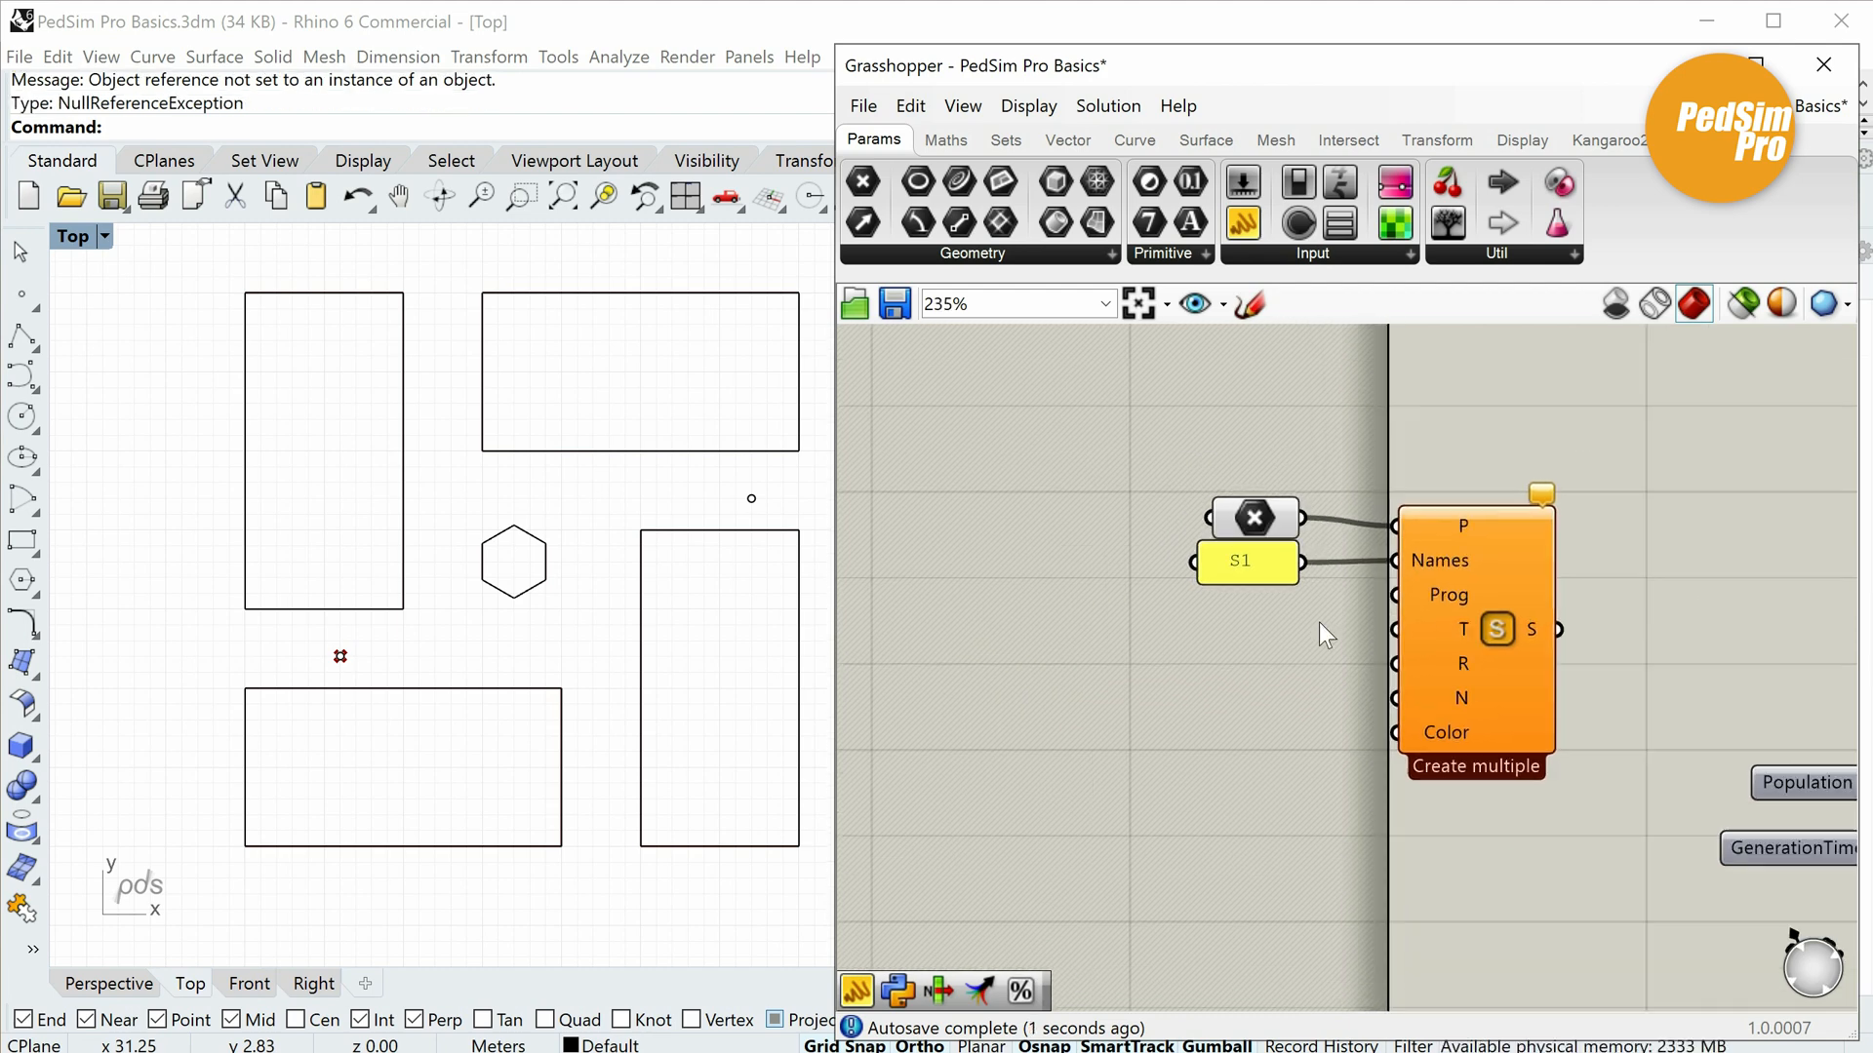
{"action": "left_click", "coordinate": [1697, 142]}
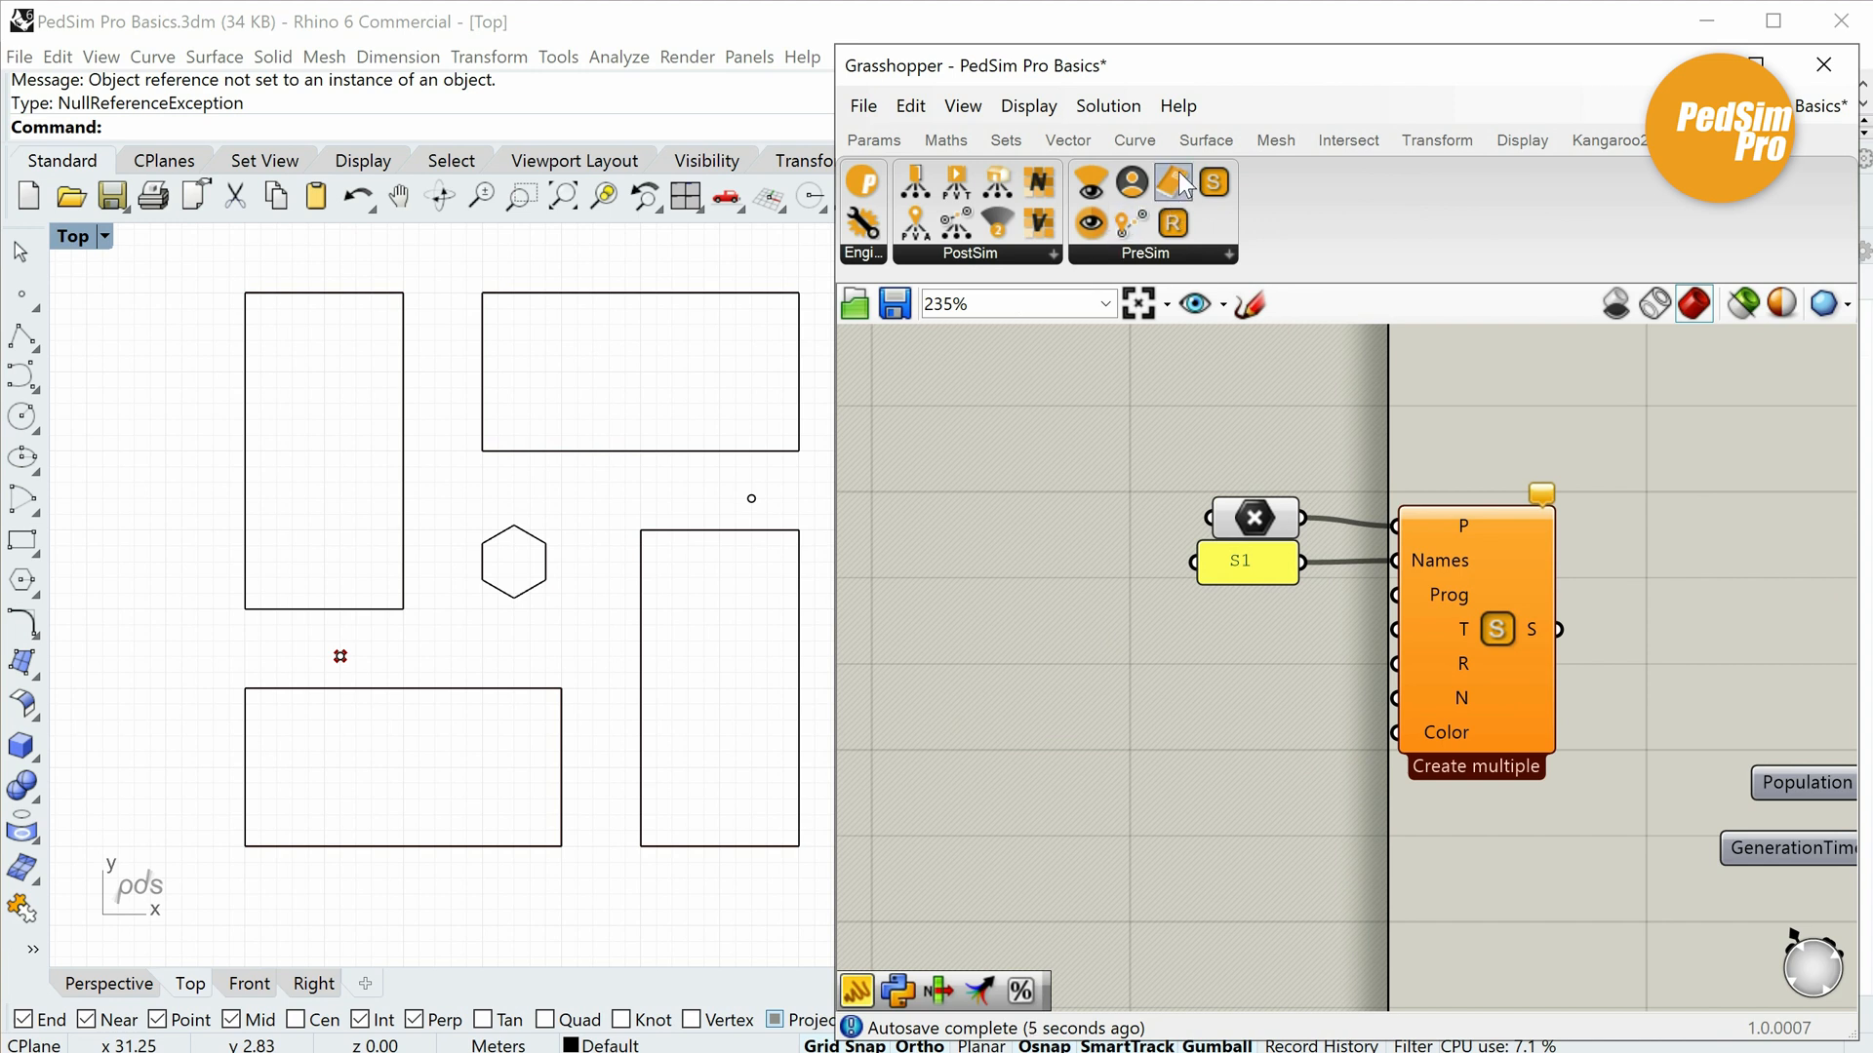
{"action": "left_click_drag", "start_coordinate": [1175, 184], "coordinate": [1179, 665]}
{"action": "left_click_drag", "start_coordinate": [1078, 599], "coordinate": [1424, 590]}
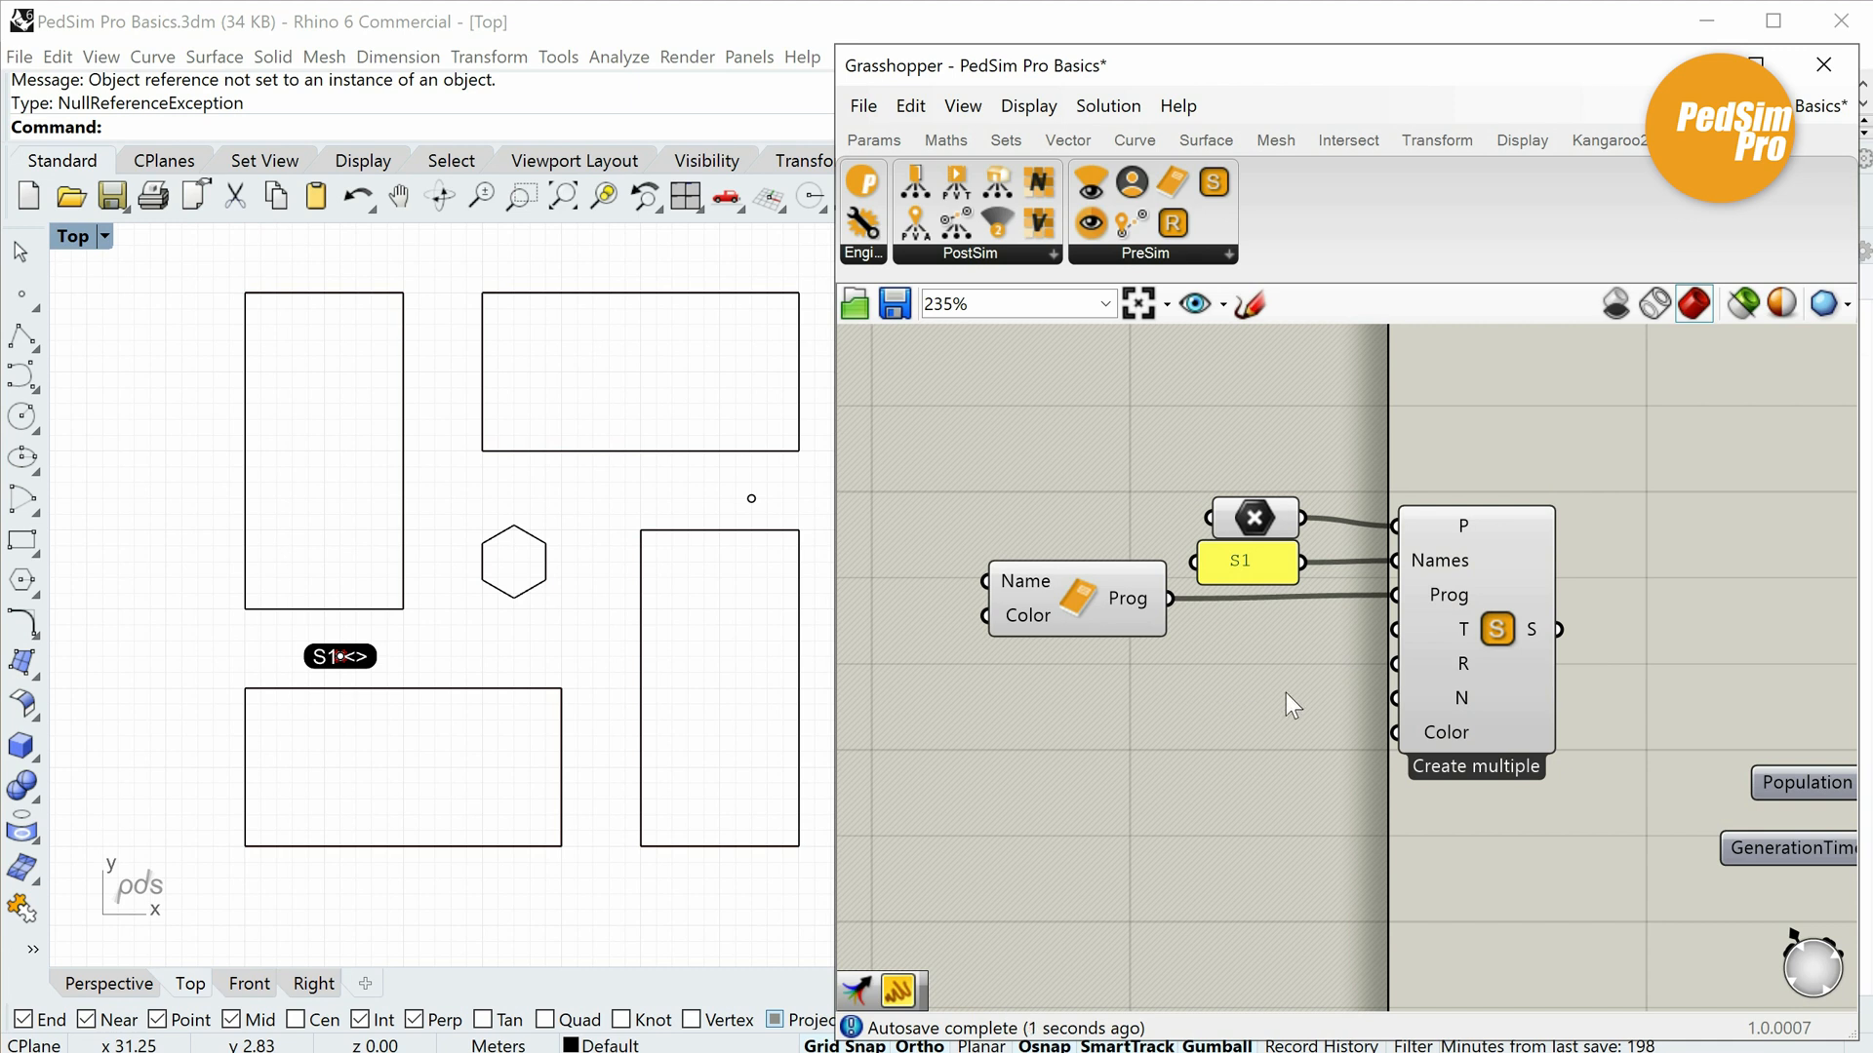
{"action": "scroll", "coordinate": [1293, 705], "scroll_direction": "up", "scroll_amount": 2}
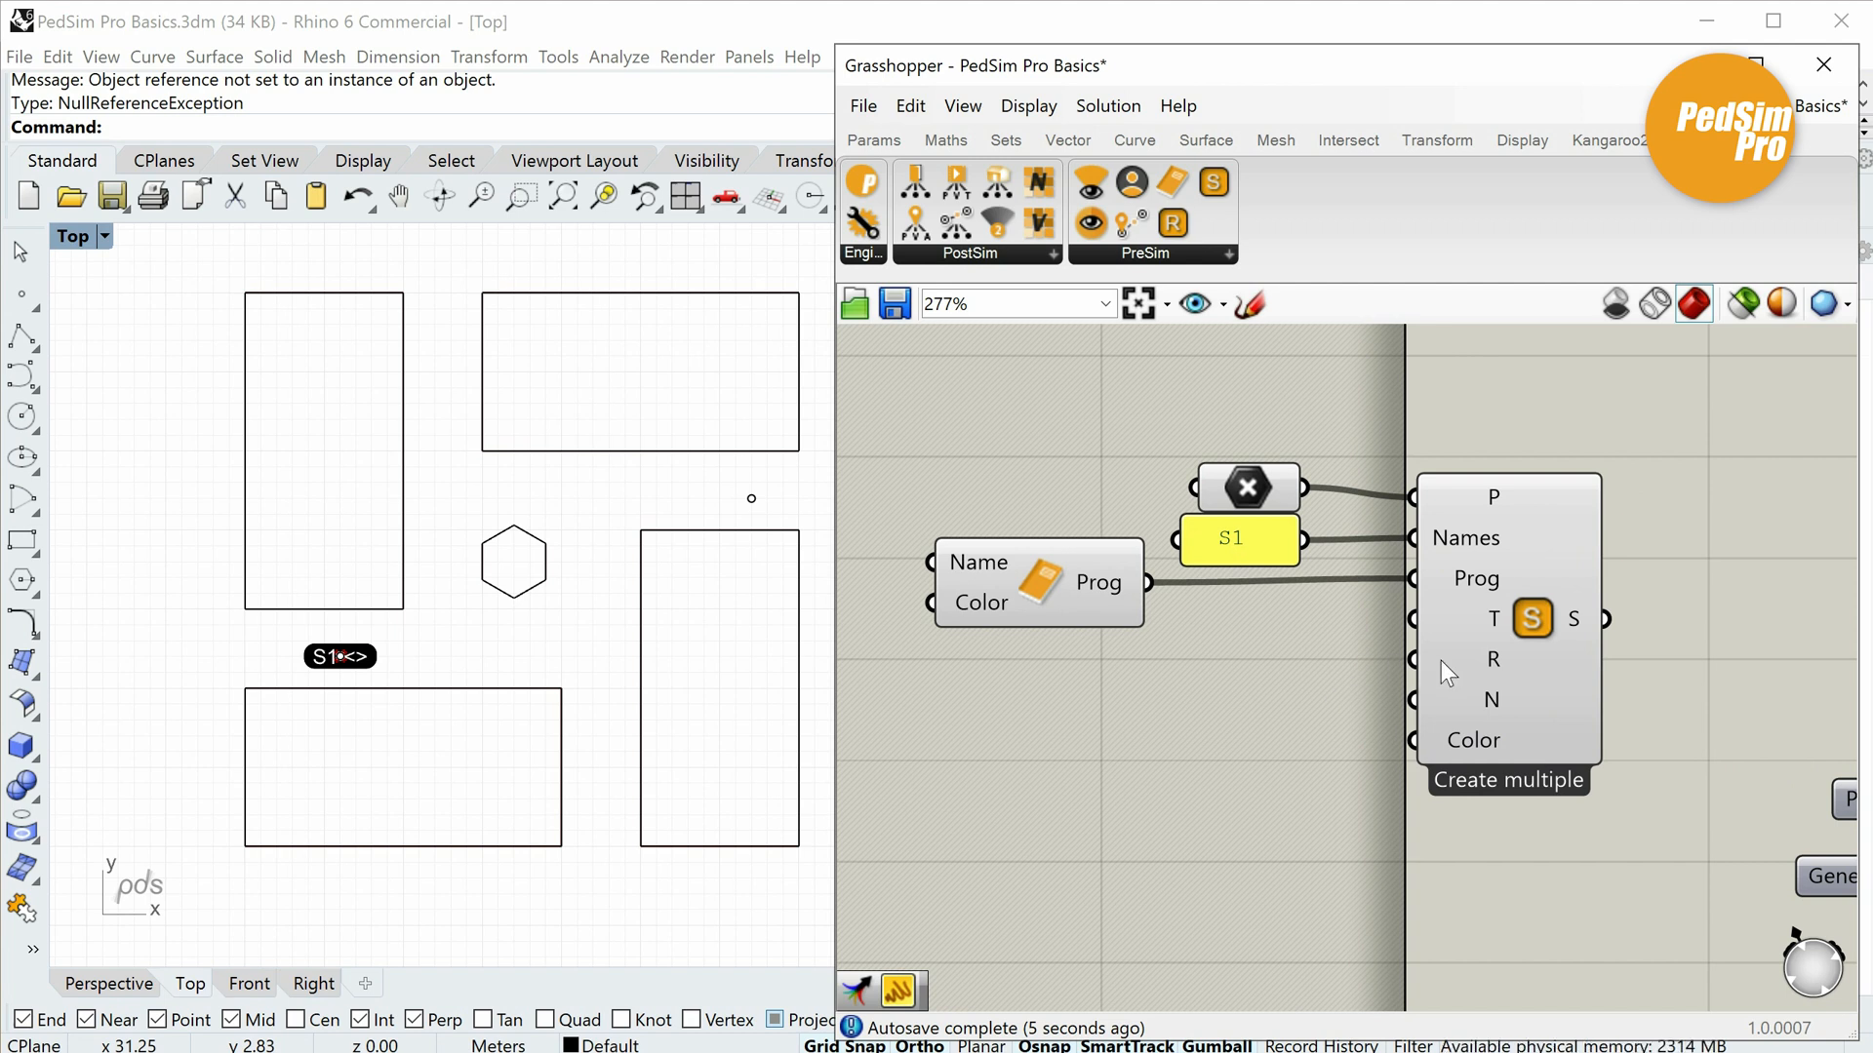
{"action": "mouse_move", "coordinate": [1486, 703]}
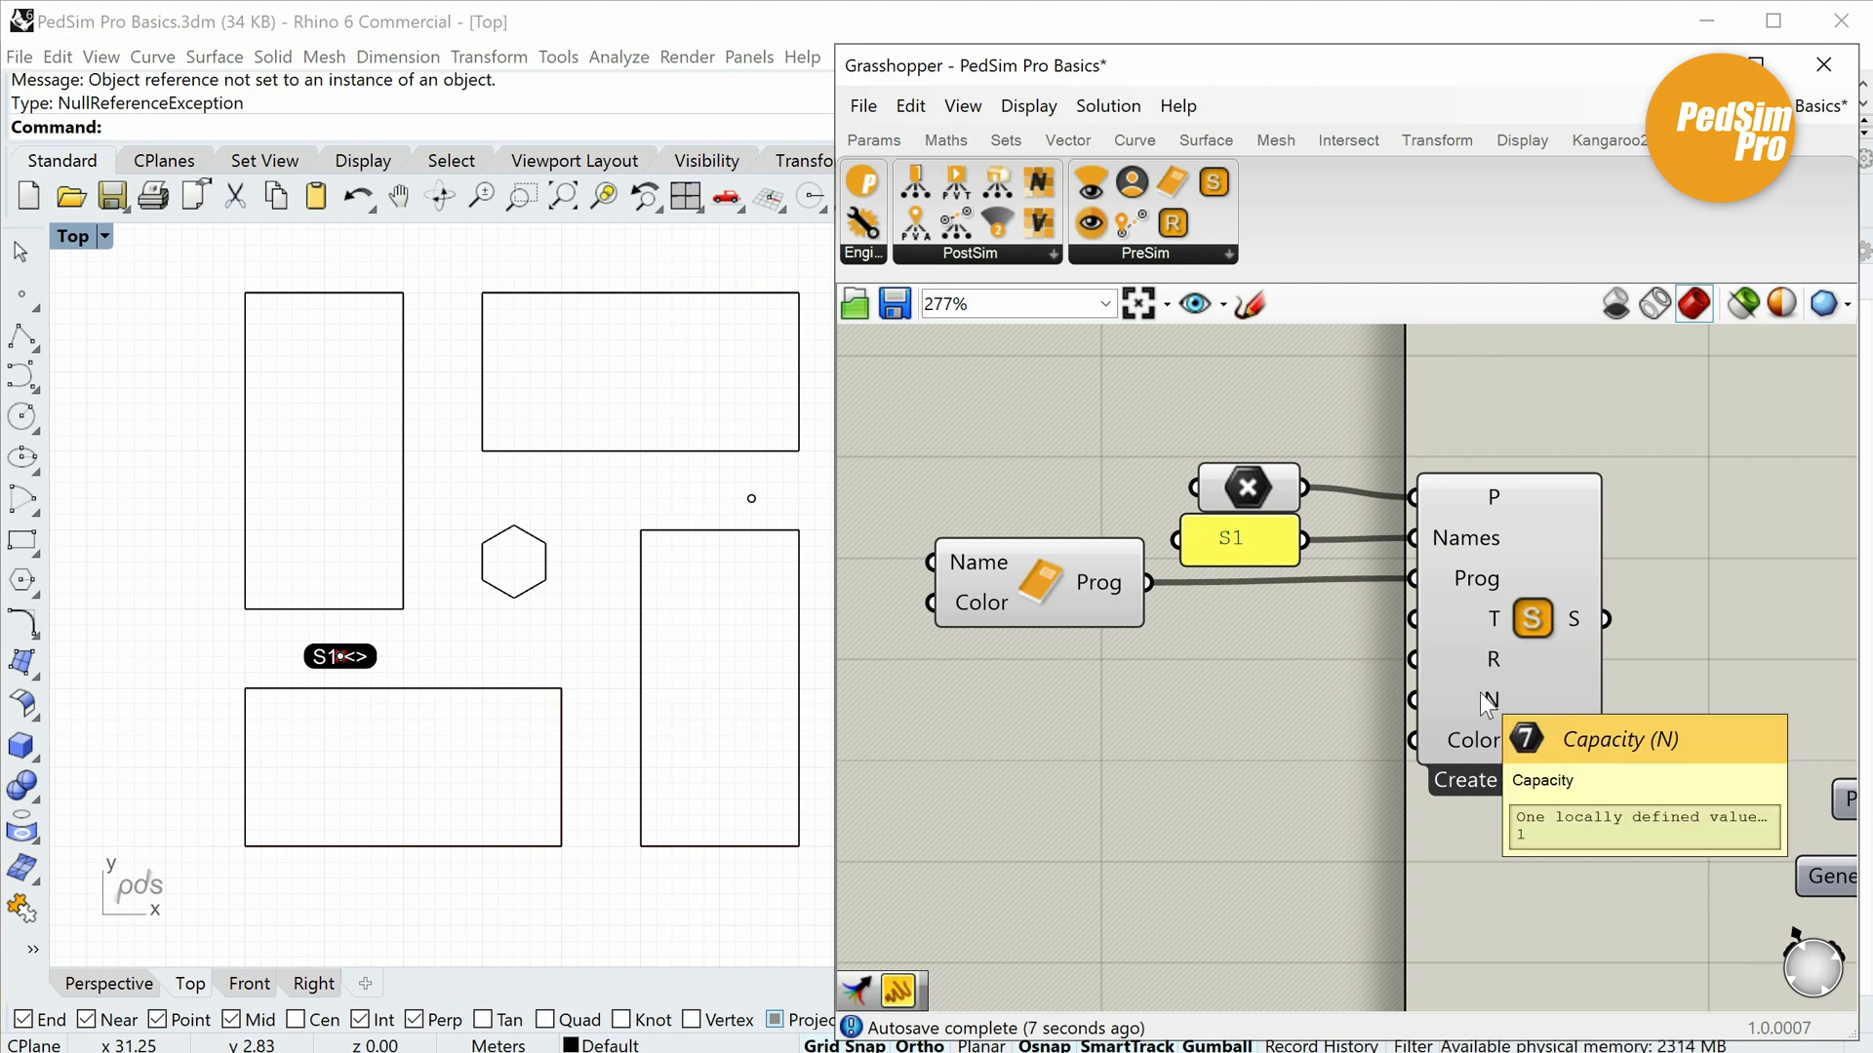
{"action": "double_click", "coordinate": [1182, 703]}
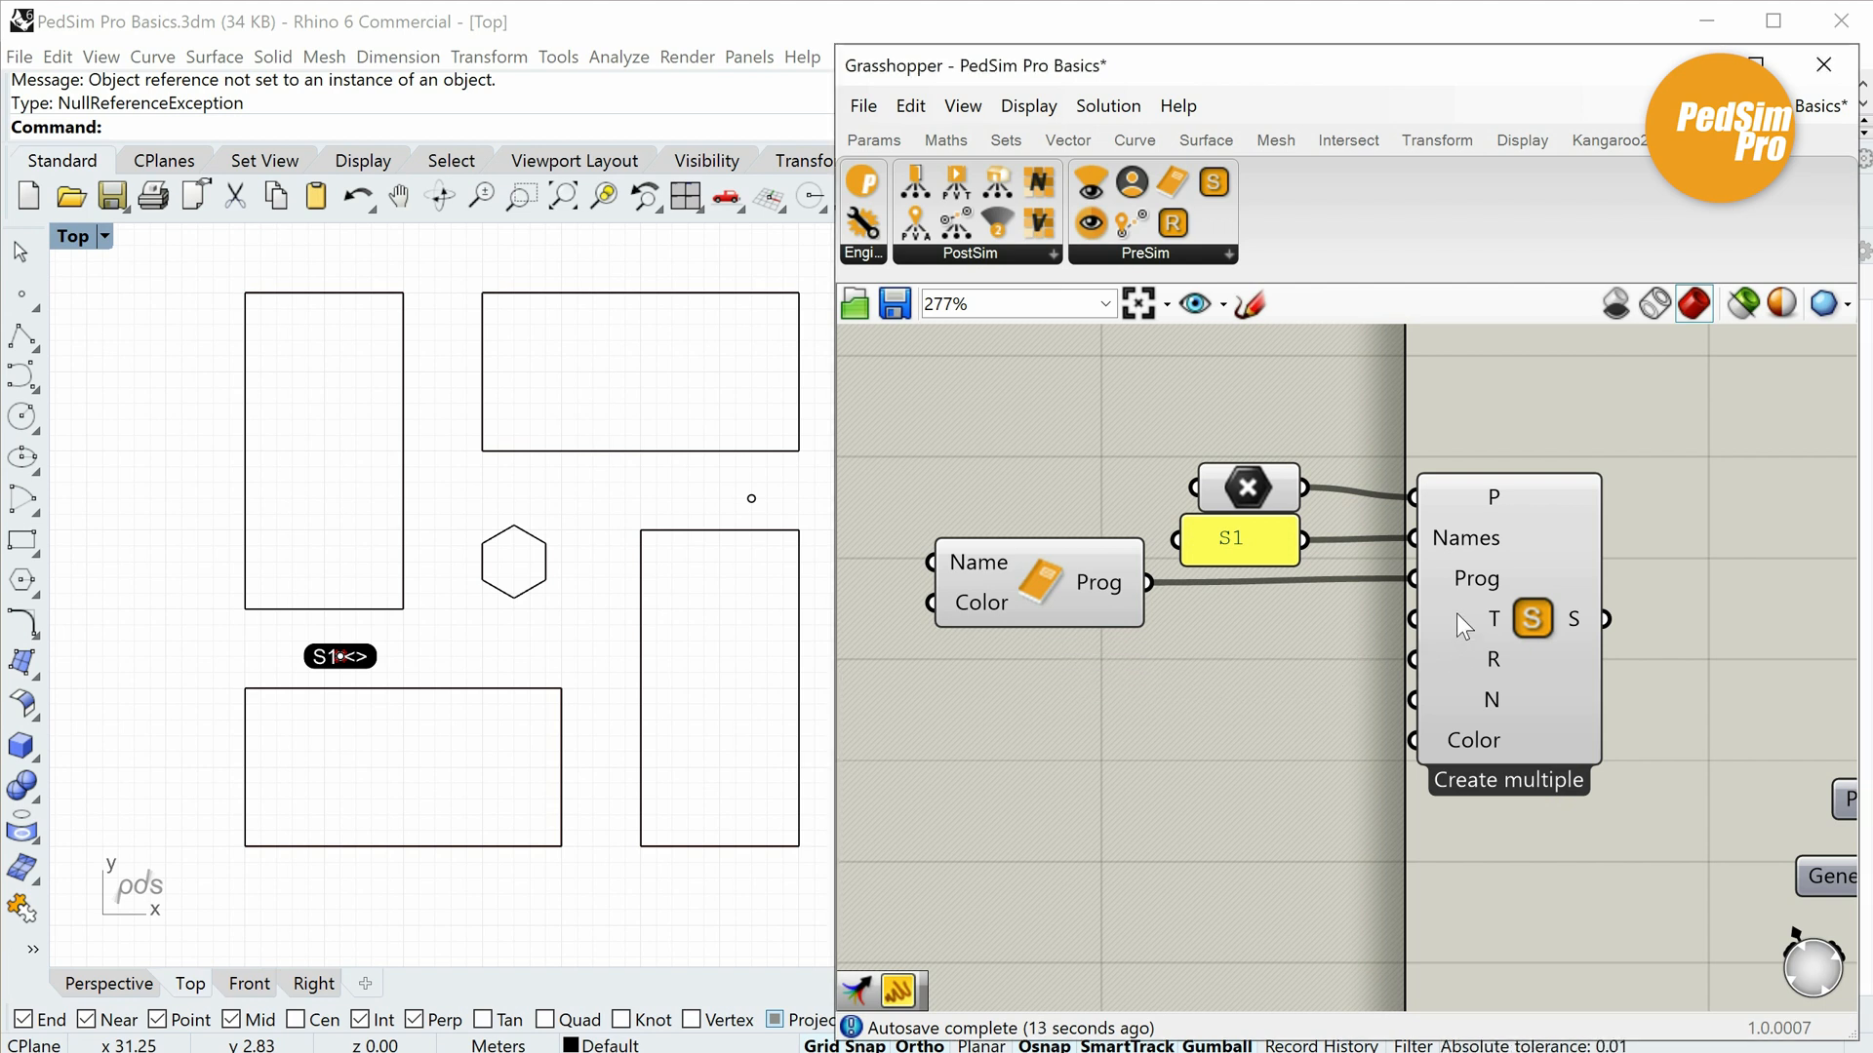
Add a number slider set to 0, wire it to the S component's T input and shift it left for more room.
{"action": "mouse_move", "coordinate": [1455, 613]}
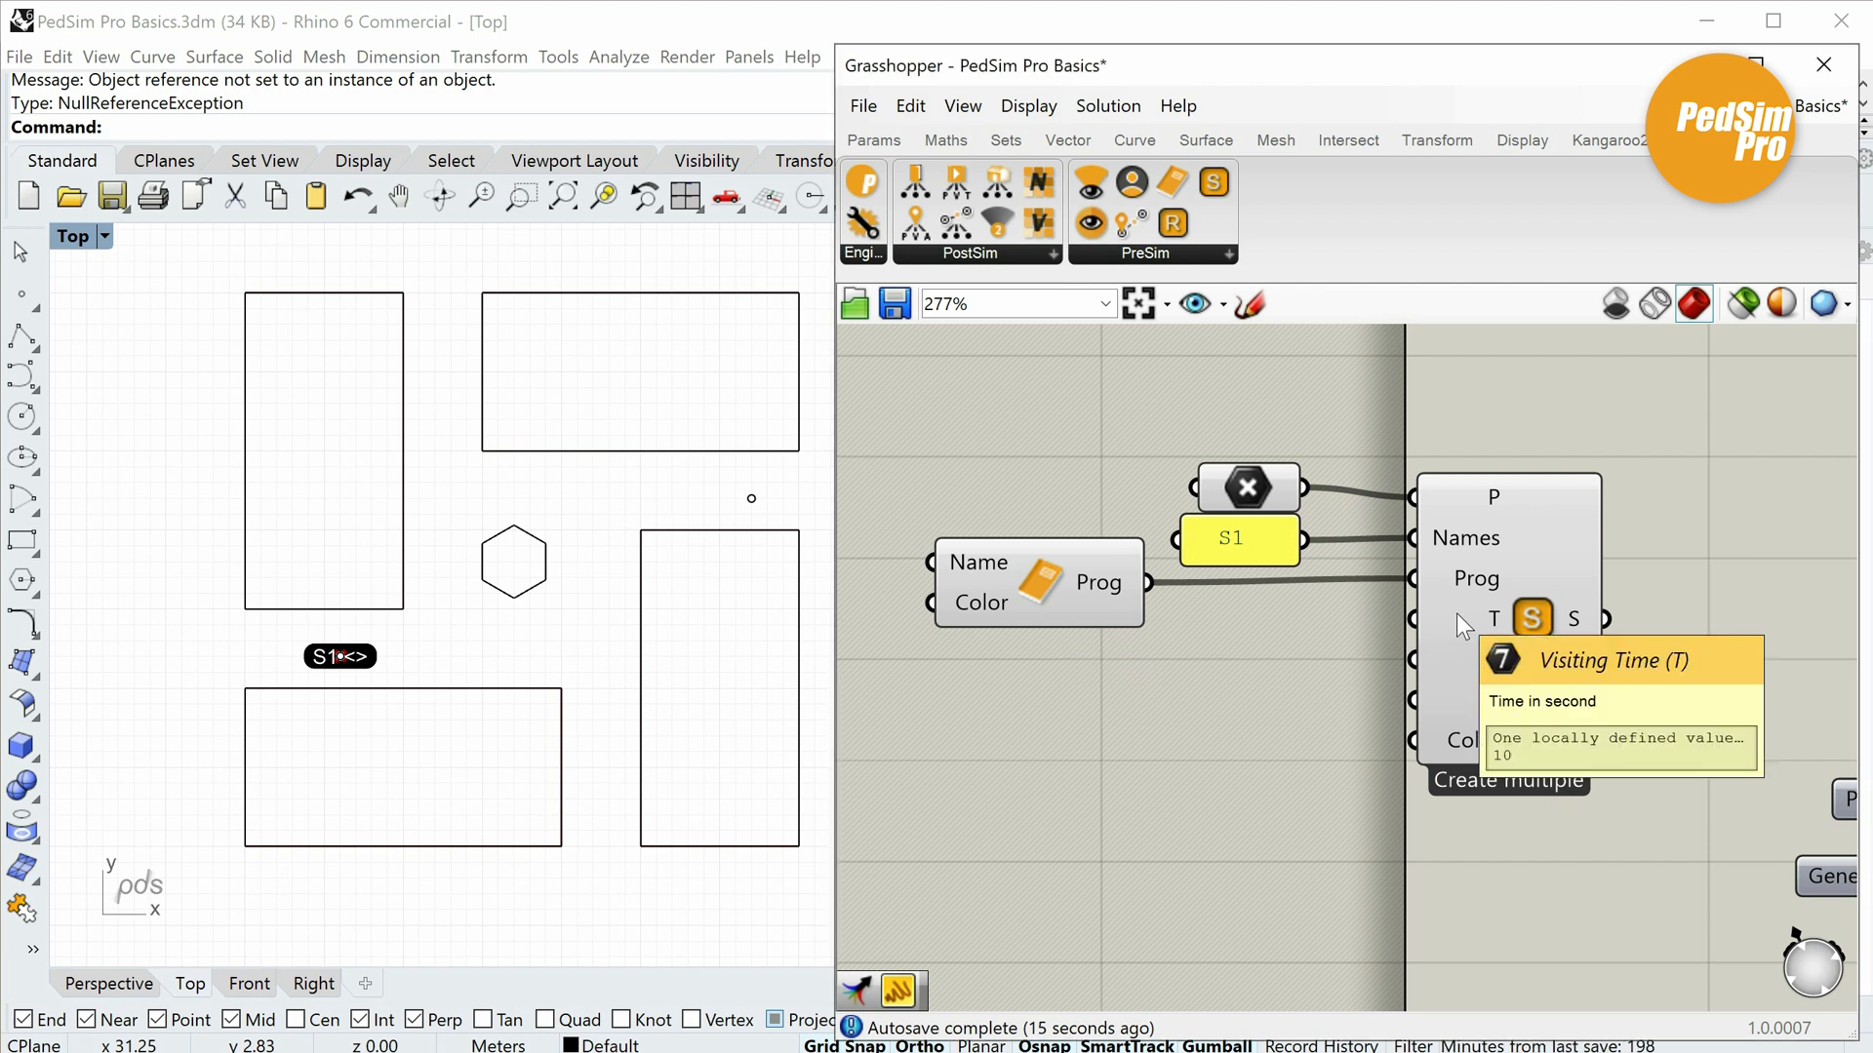
{"action": "double_click", "coordinate": [1155, 708]}
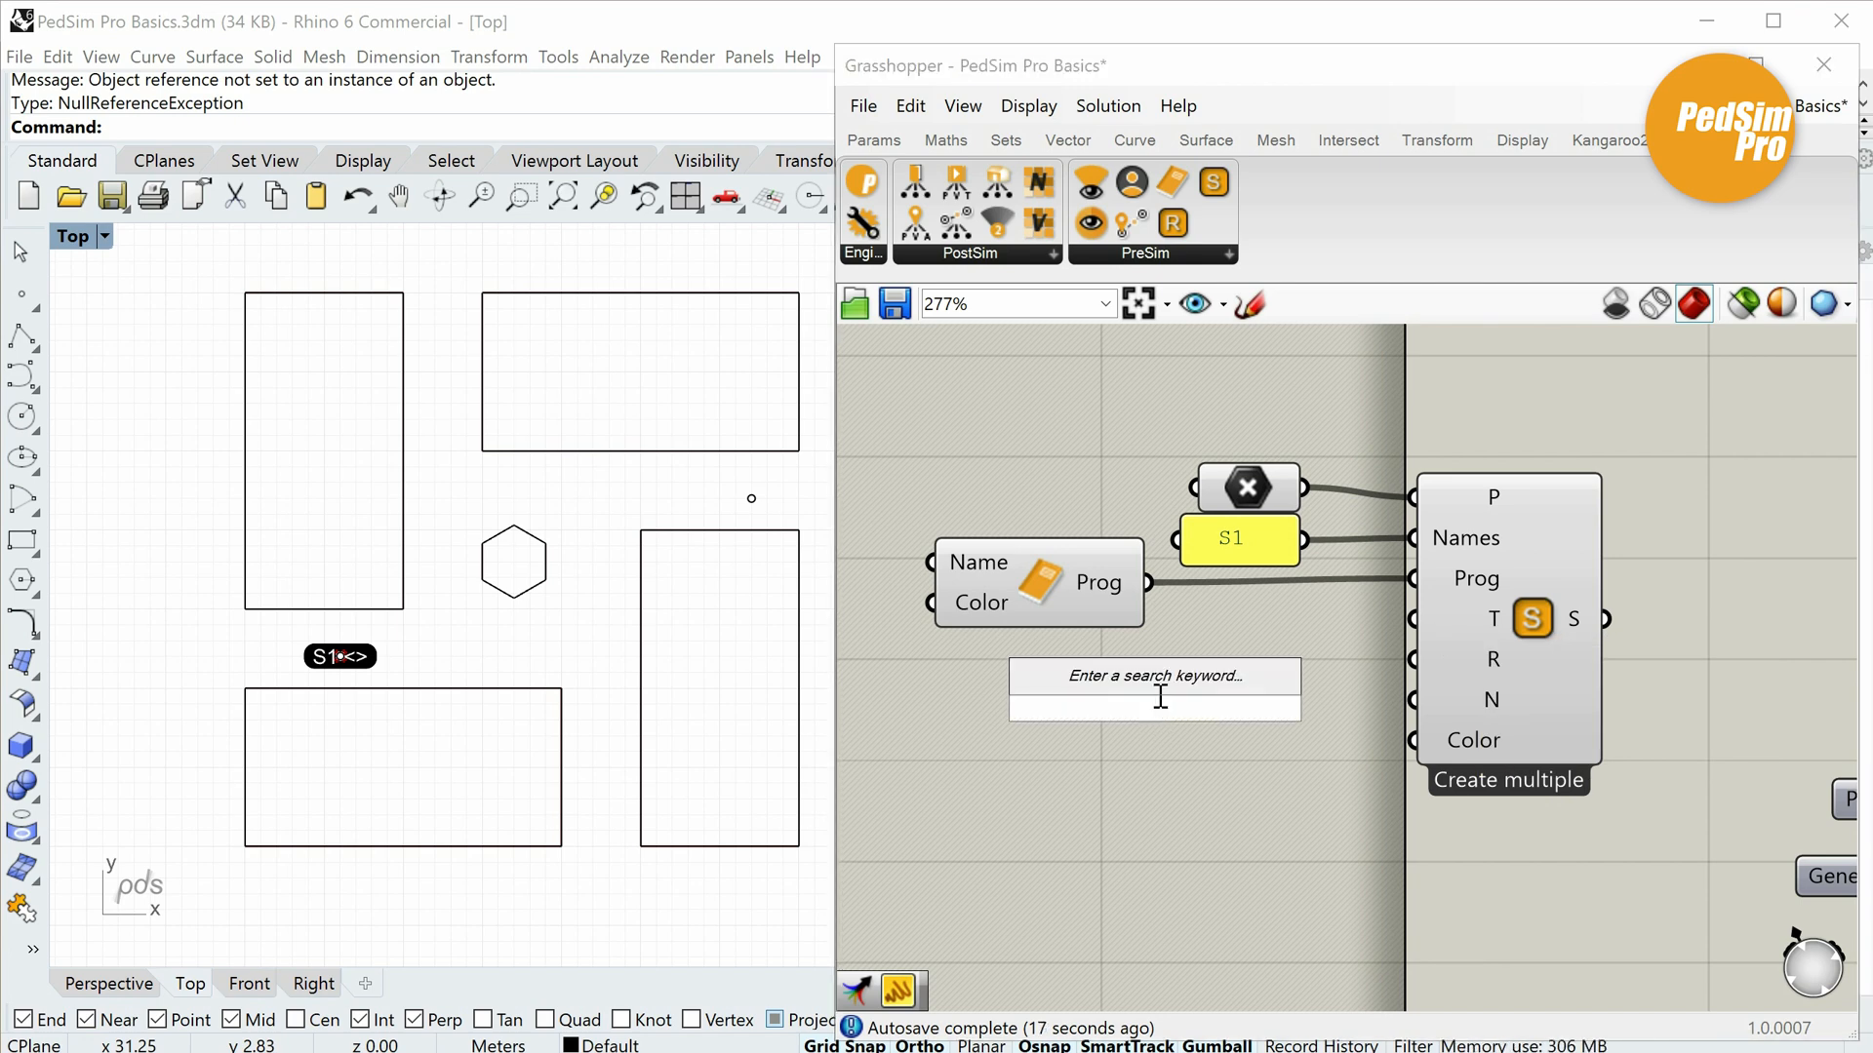
{"action": "type", "text": "0"}
{"action": "key", "text": "Return"}
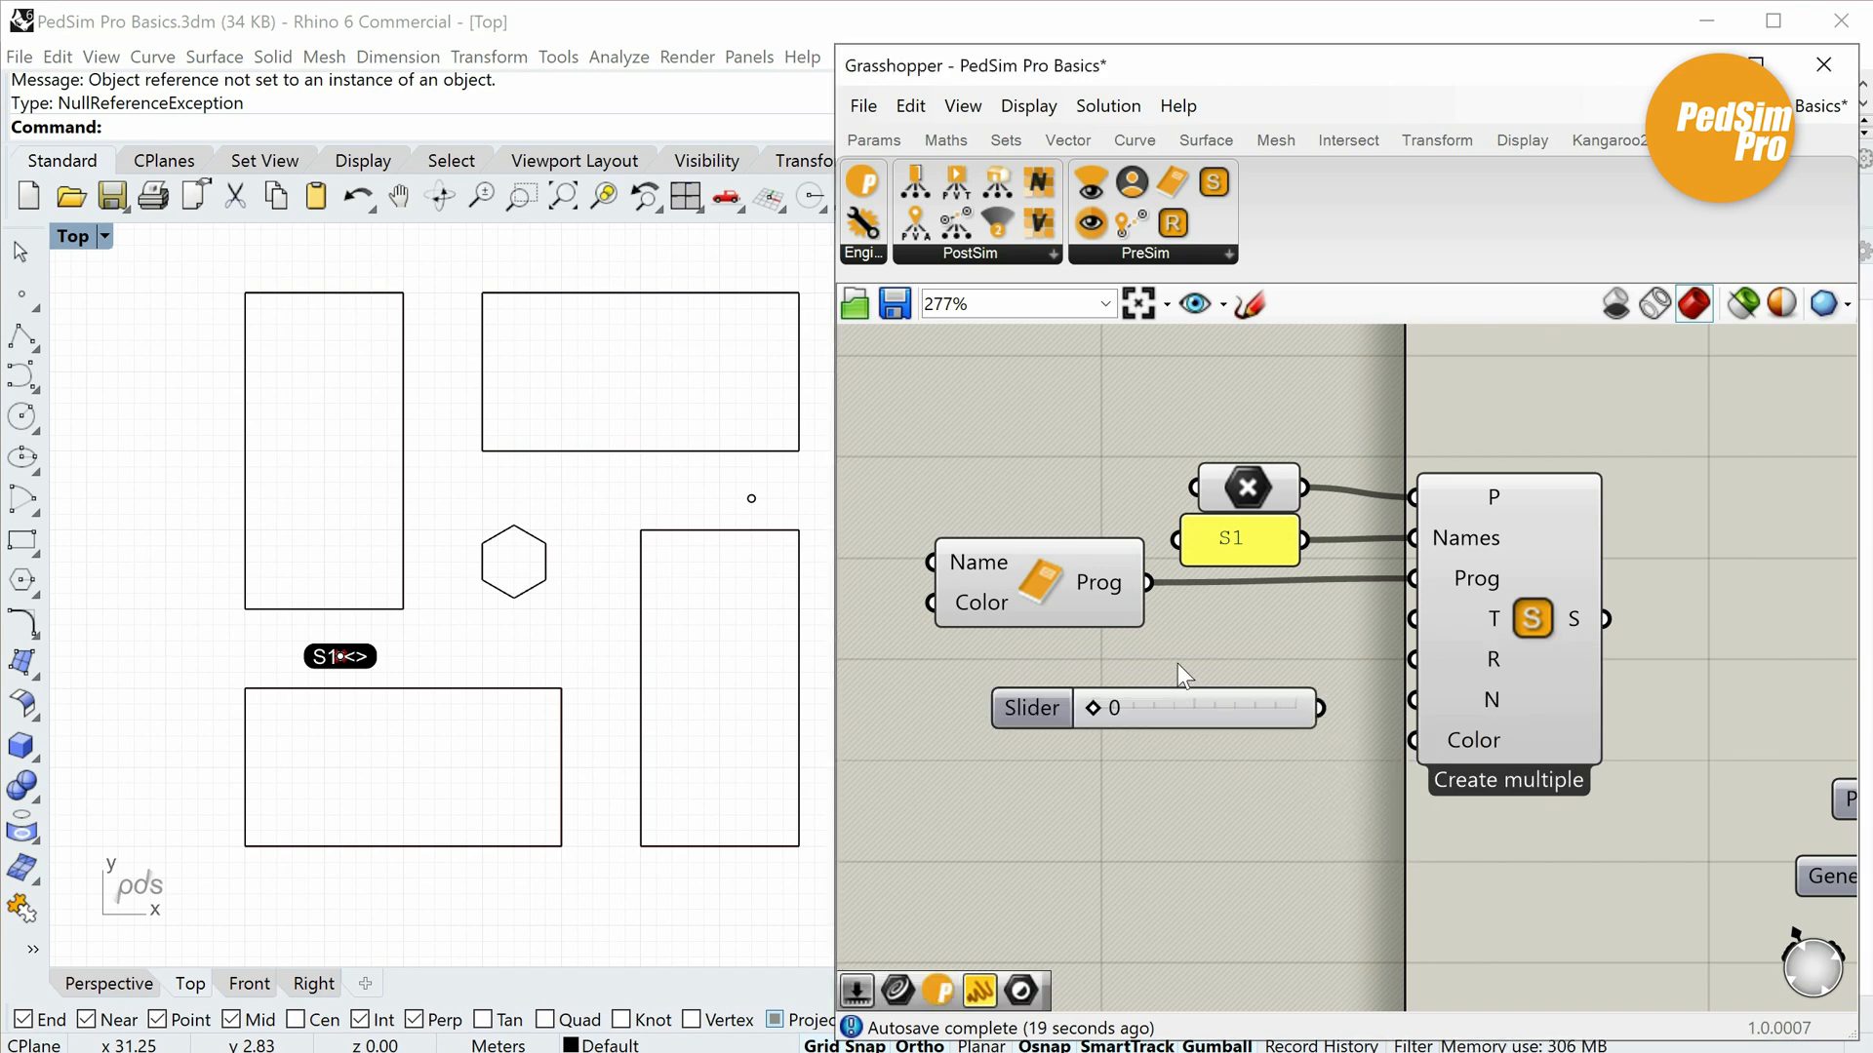
{"action": "scroll", "coordinate": [1178, 663], "scroll_direction": "up", "scroll_amount": 2}
{"action": "left_click_drag", "start_coordinate": [1498, 603], "coordinate": [1237, 675]}
{"action": "scroll", "coordinate": [1291, 687], "scroll_direction": "down", "scroll_amount": 3}
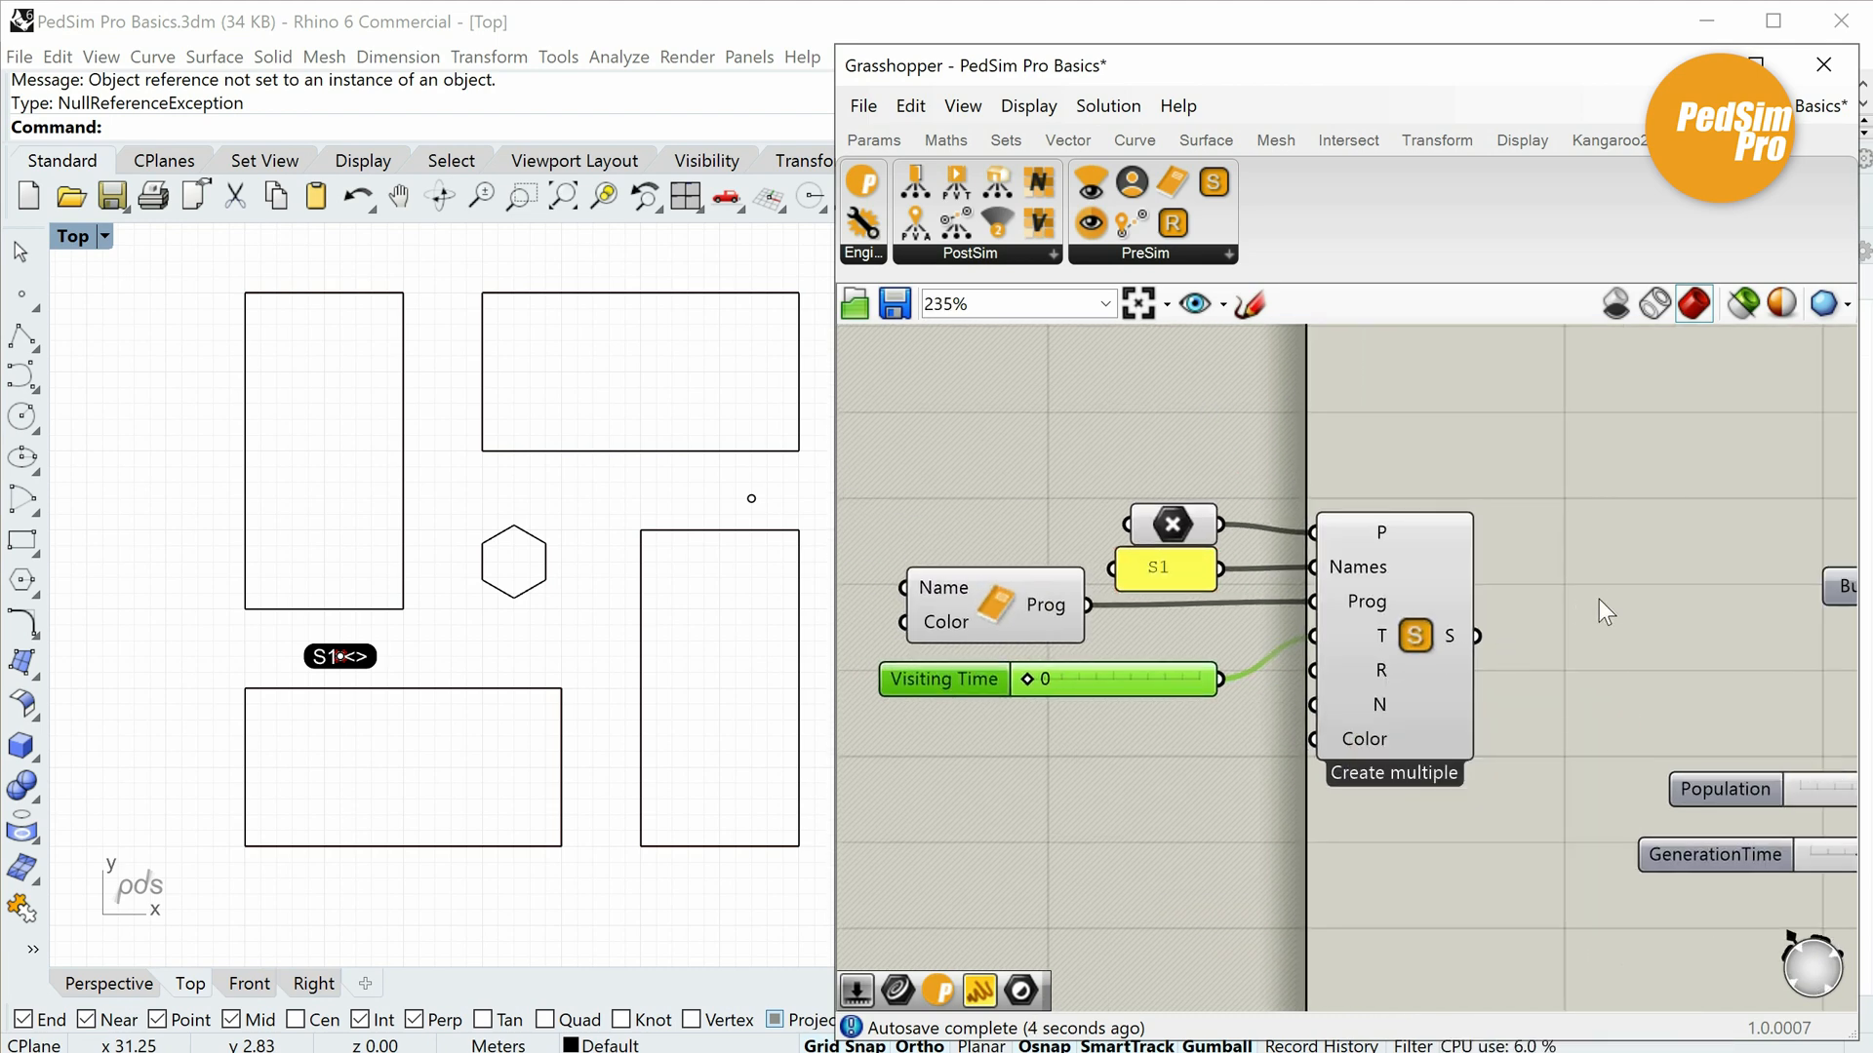
{"action": "scroll", "coordinate": [1600, 599], "scroll_direction": "down", "scroll_amount": 1}
{"action": "right_click_drag", "start_coordinate": [1595, 610], "coordinate": [1487, 597]}
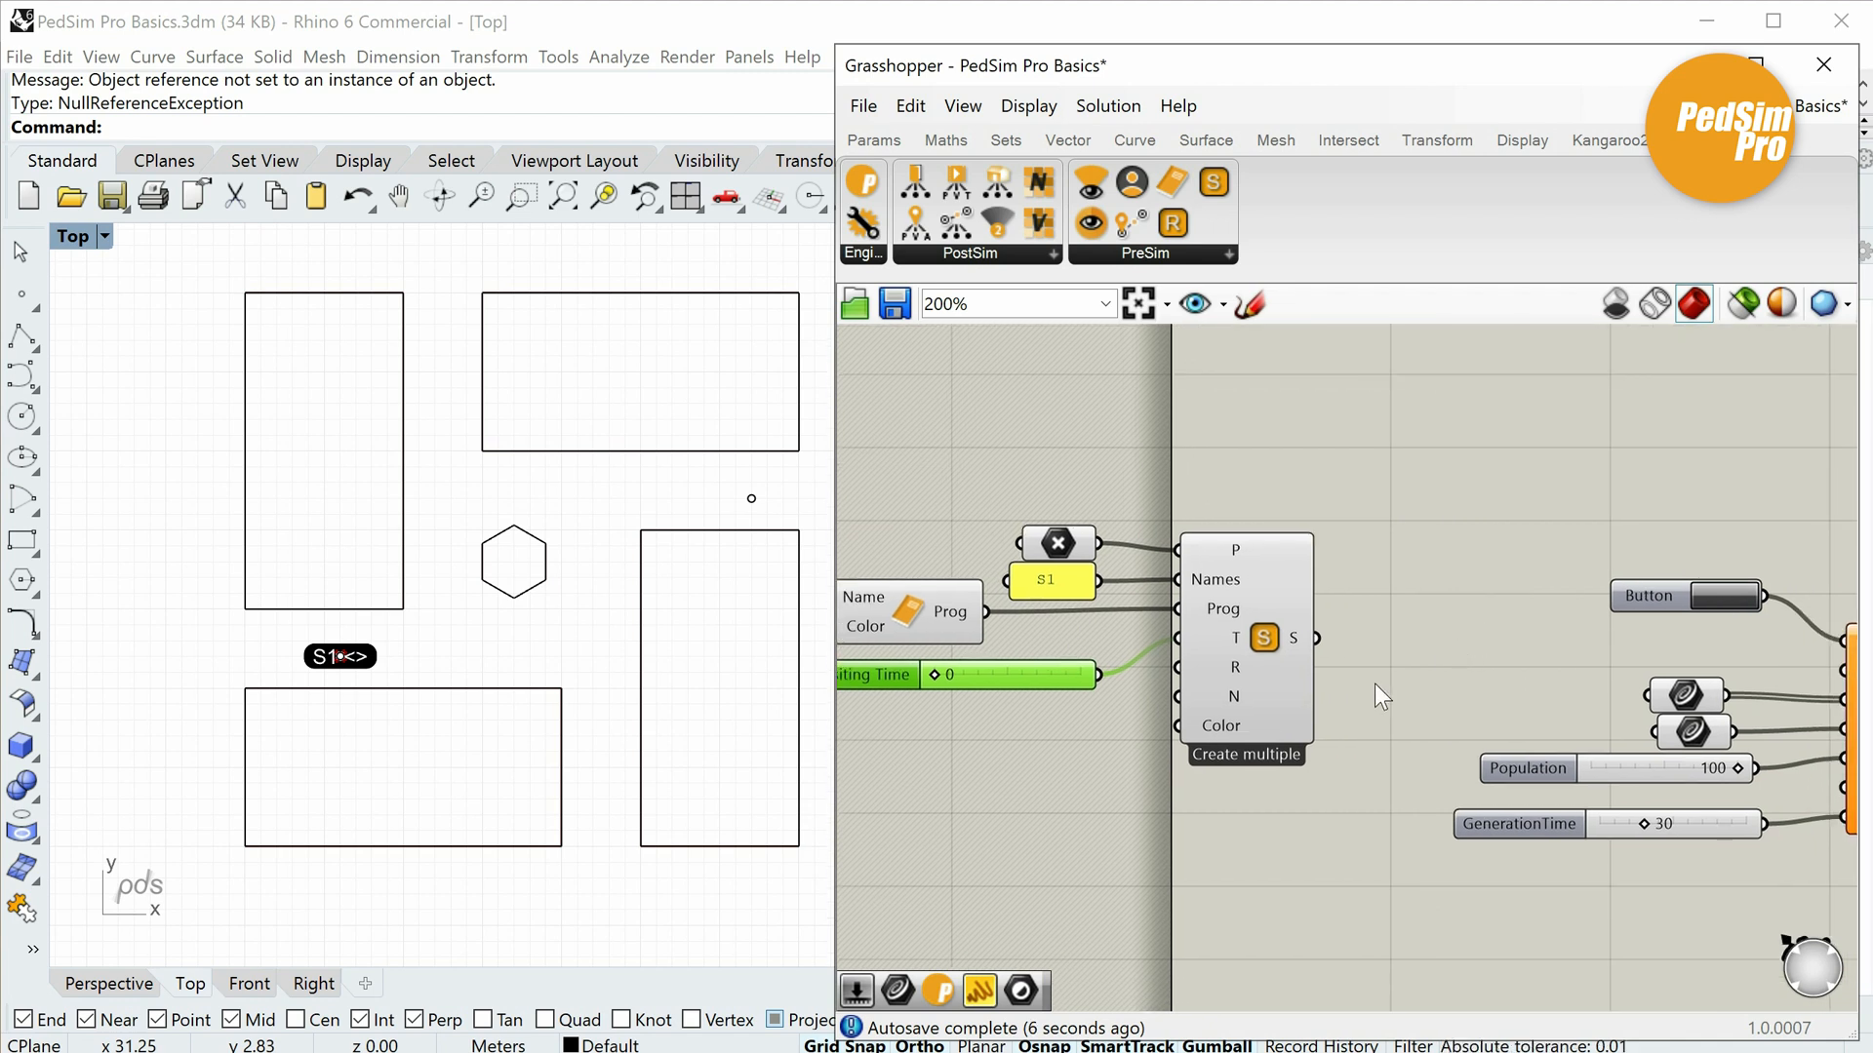
{"action": "right_click_drag", "start_coordinate": [1324, 685], "coordinate": [1426, 624]}
{"action": "left_click_drag", "start_coordinate": [1149, 612], "coordinate": [1037, 605]}
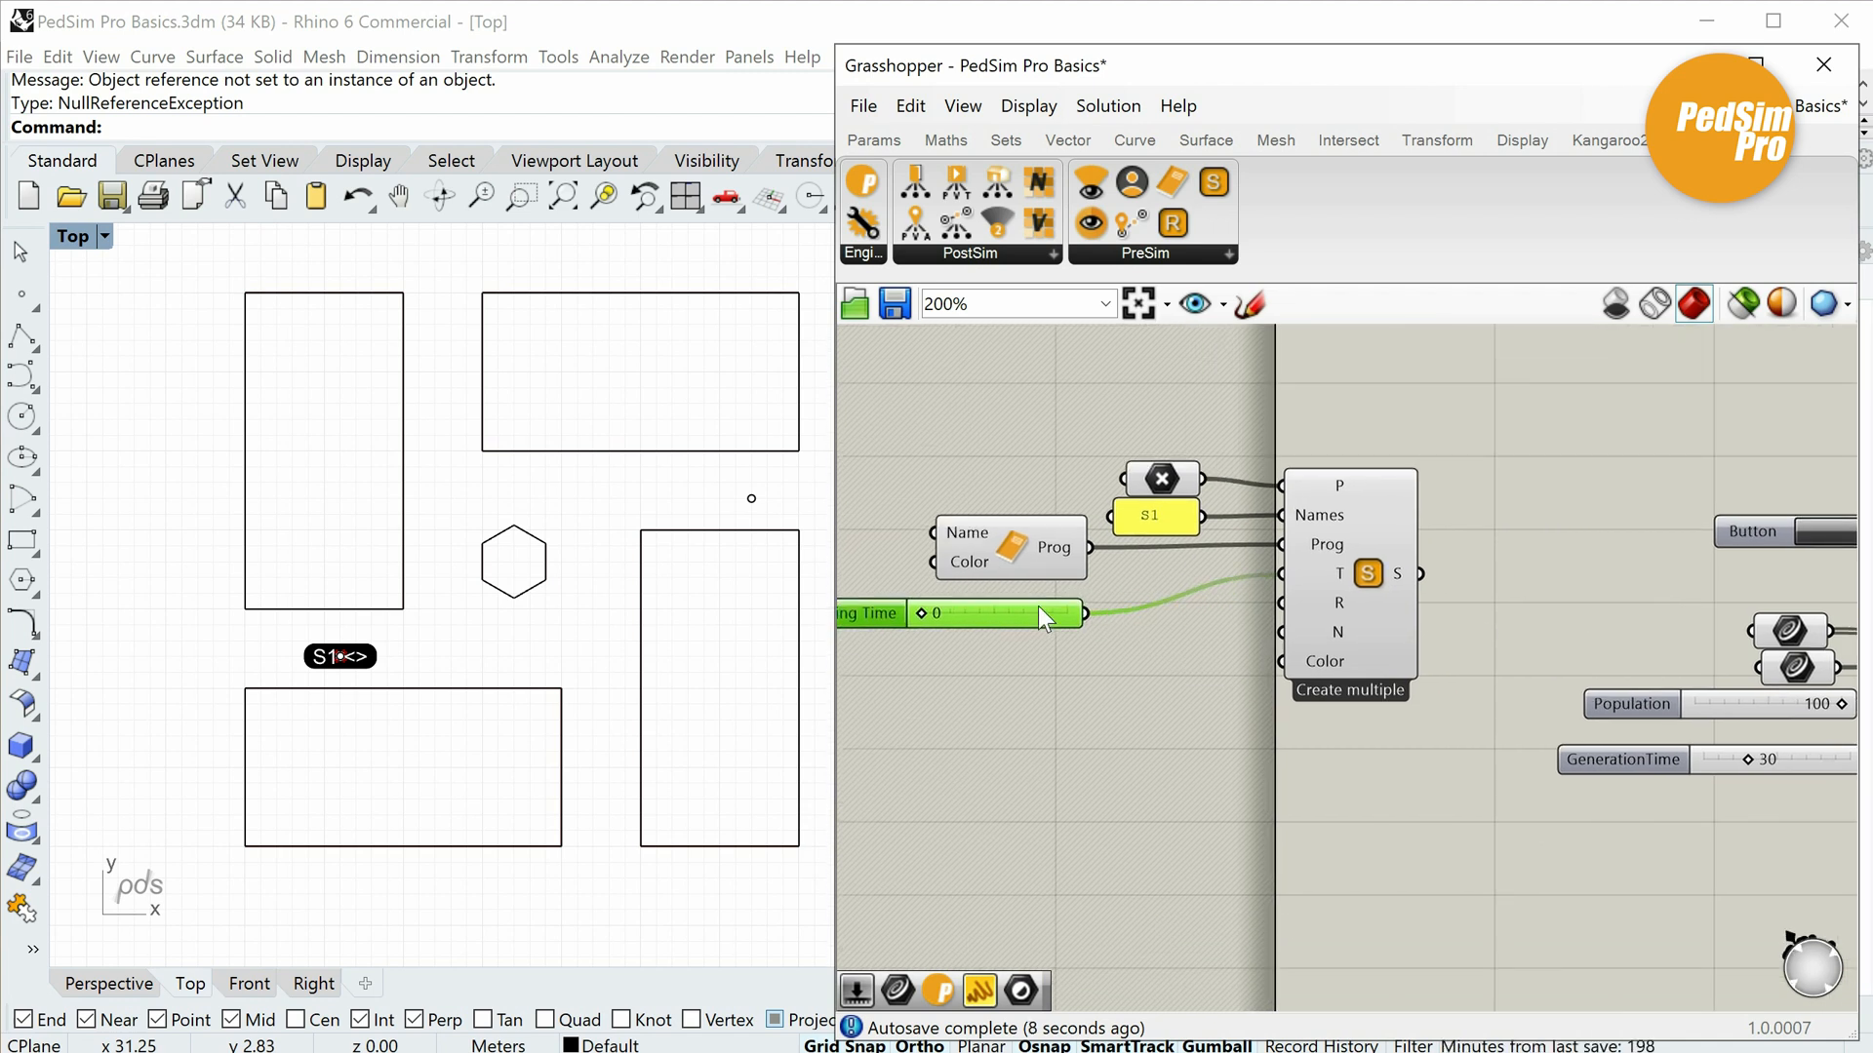
Select the Point parameter, S1 panel and S component and place a copy of them below the originals.
{"action": "left_click_drag", "start_coordinate": [1375, 387], "coordinate": [1151, 644]}
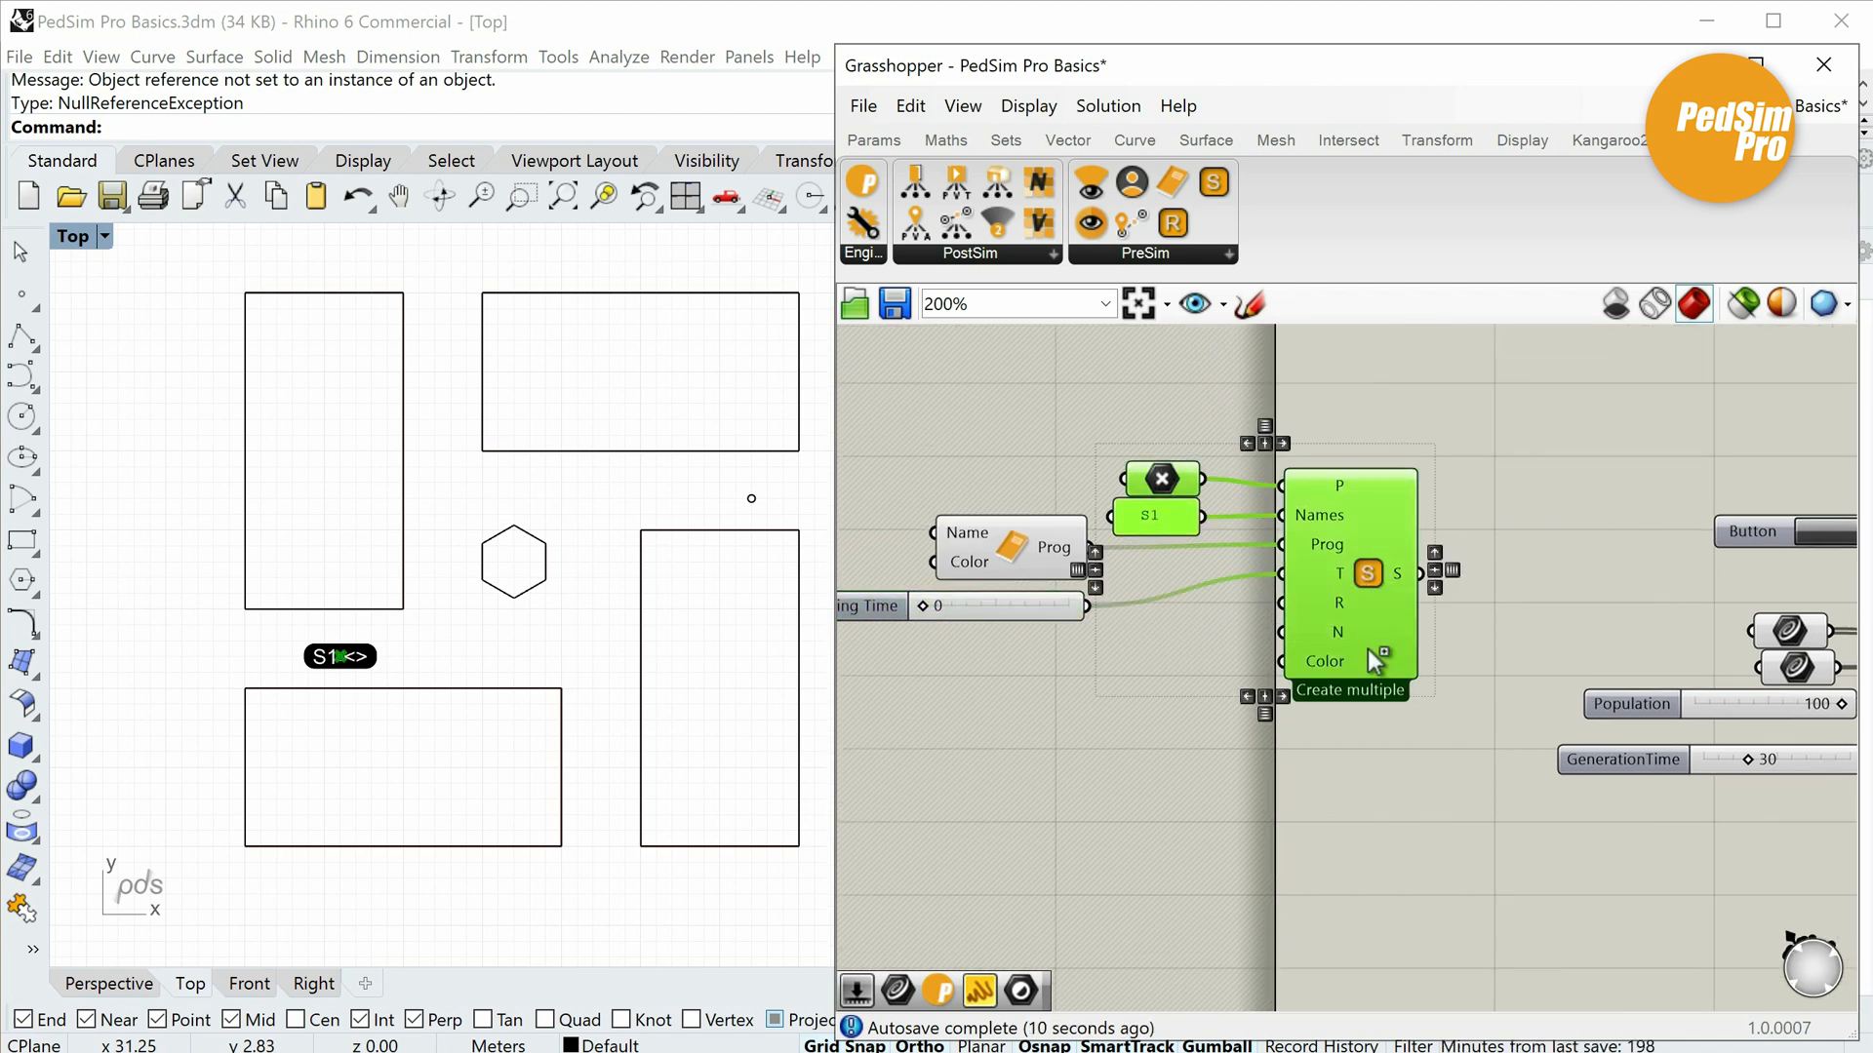
{"action": "left_click_drag", "start_coordinate": [1367, 648], "coordinate": [1367, 853], "text": "alt"}
{"action": "right_click_drag", "start_coordinate": [1149, 726], "coordinate": [1244, 625]}
{"action": "left_click", "coordinate": [1245, 624]}
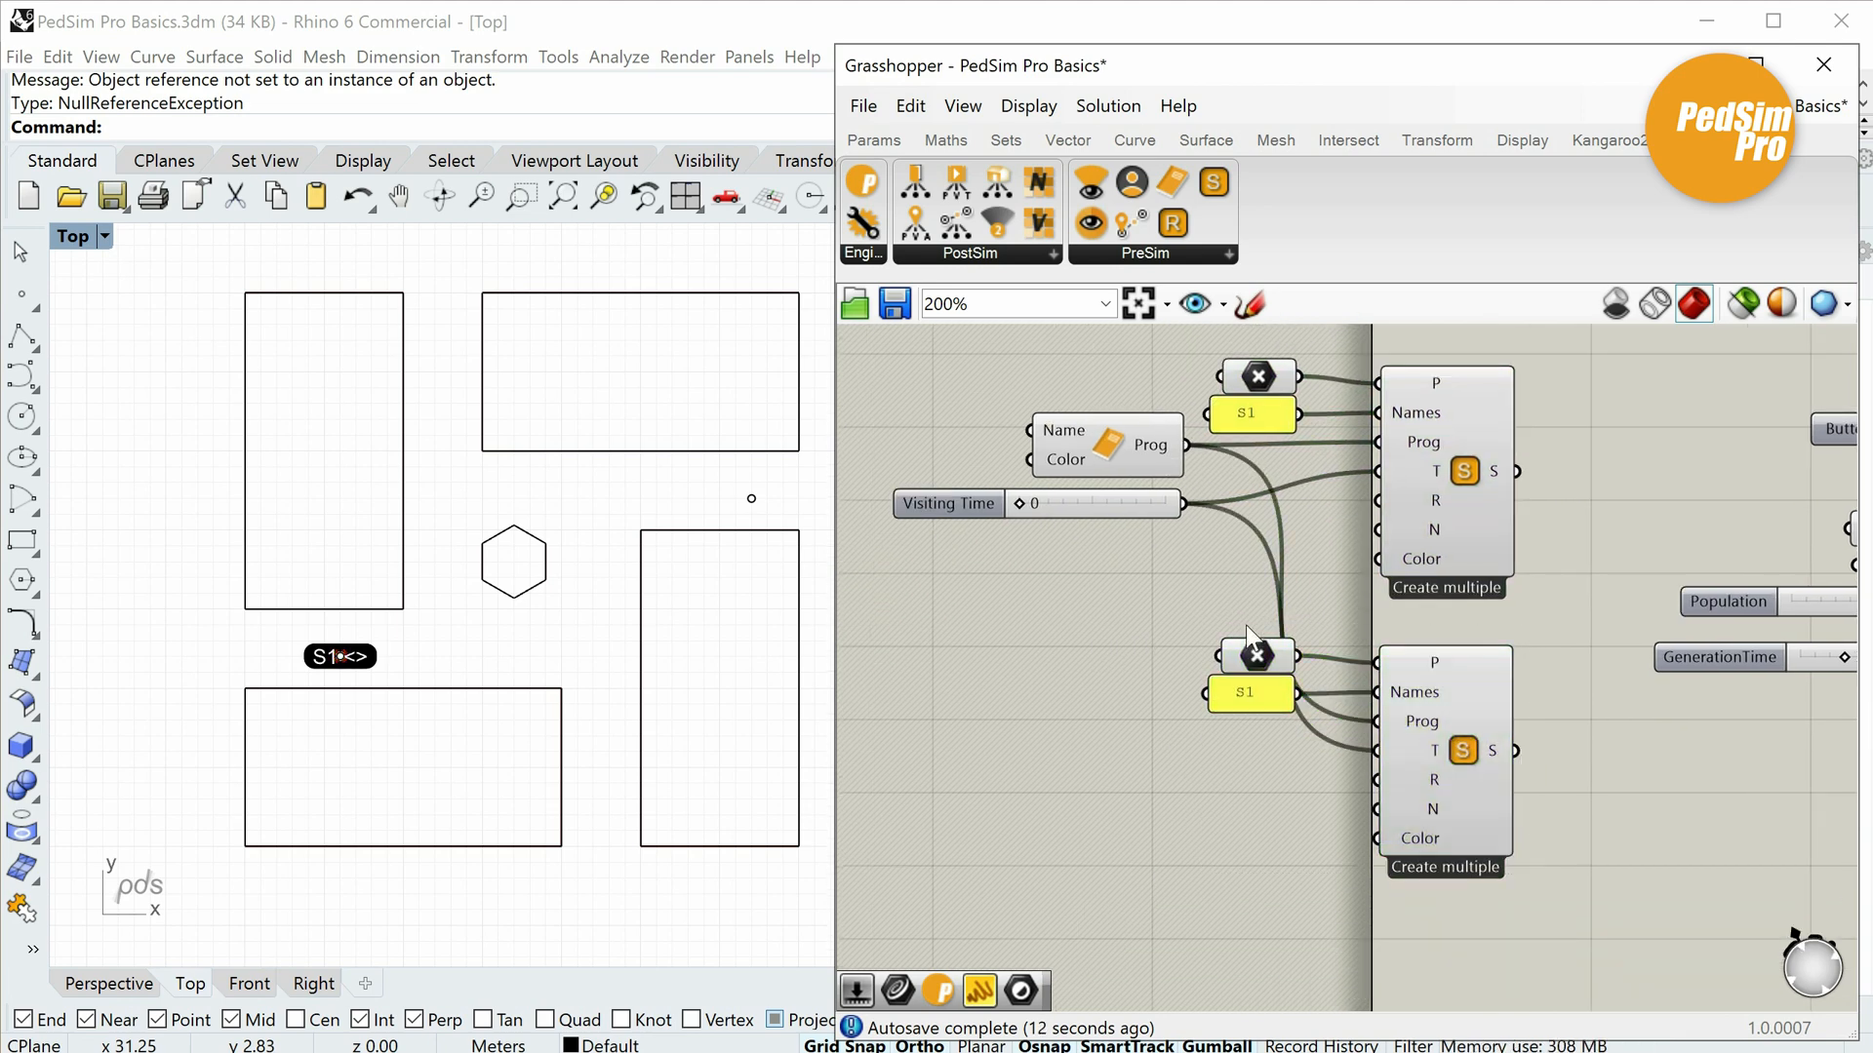
Reference the eastern Rhino point in the copied Point parameter.
{"action": "scroll", "coordinate": [1245, 624], "scroll_direction": "up", "scroll_amount": 2}
{"action": "left_click", "coordinate": [1247, 663]}
{"action": "right_click", "coordinate": [1252, 655]}
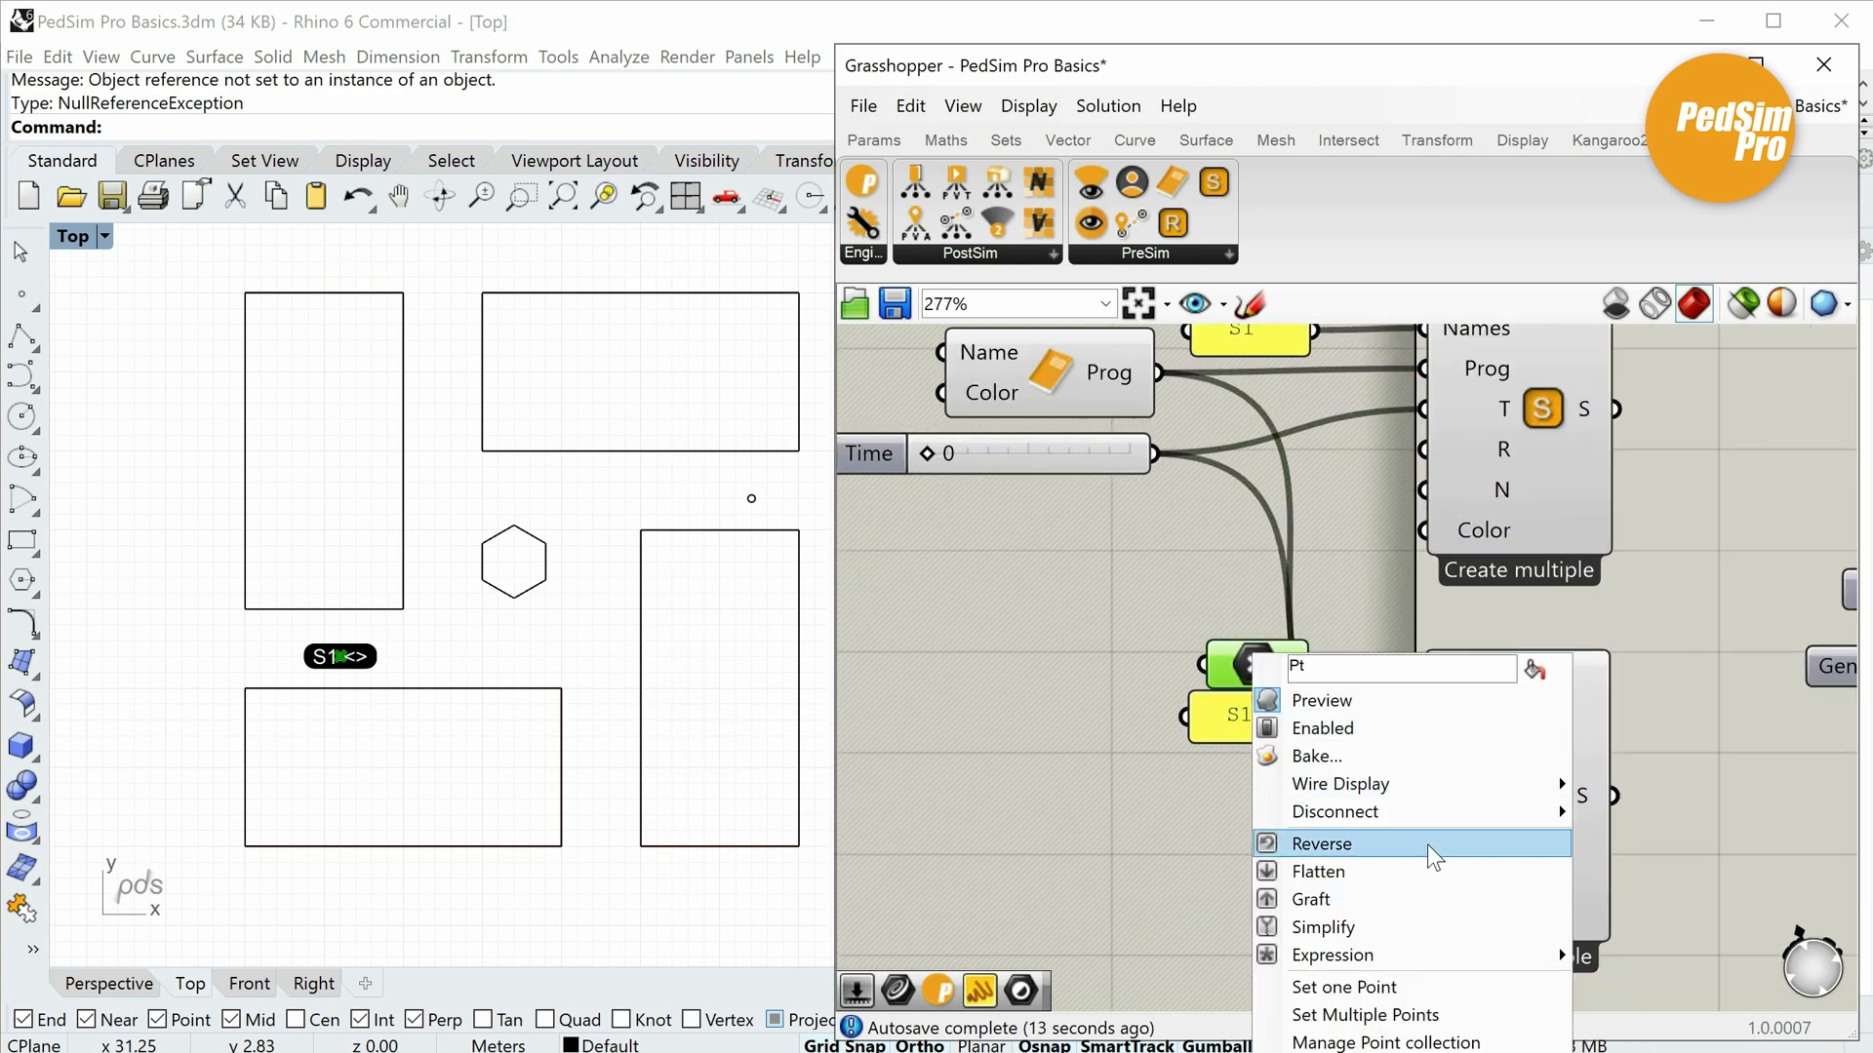
{"action": "left_click", "coordinate": [1420, 989]}
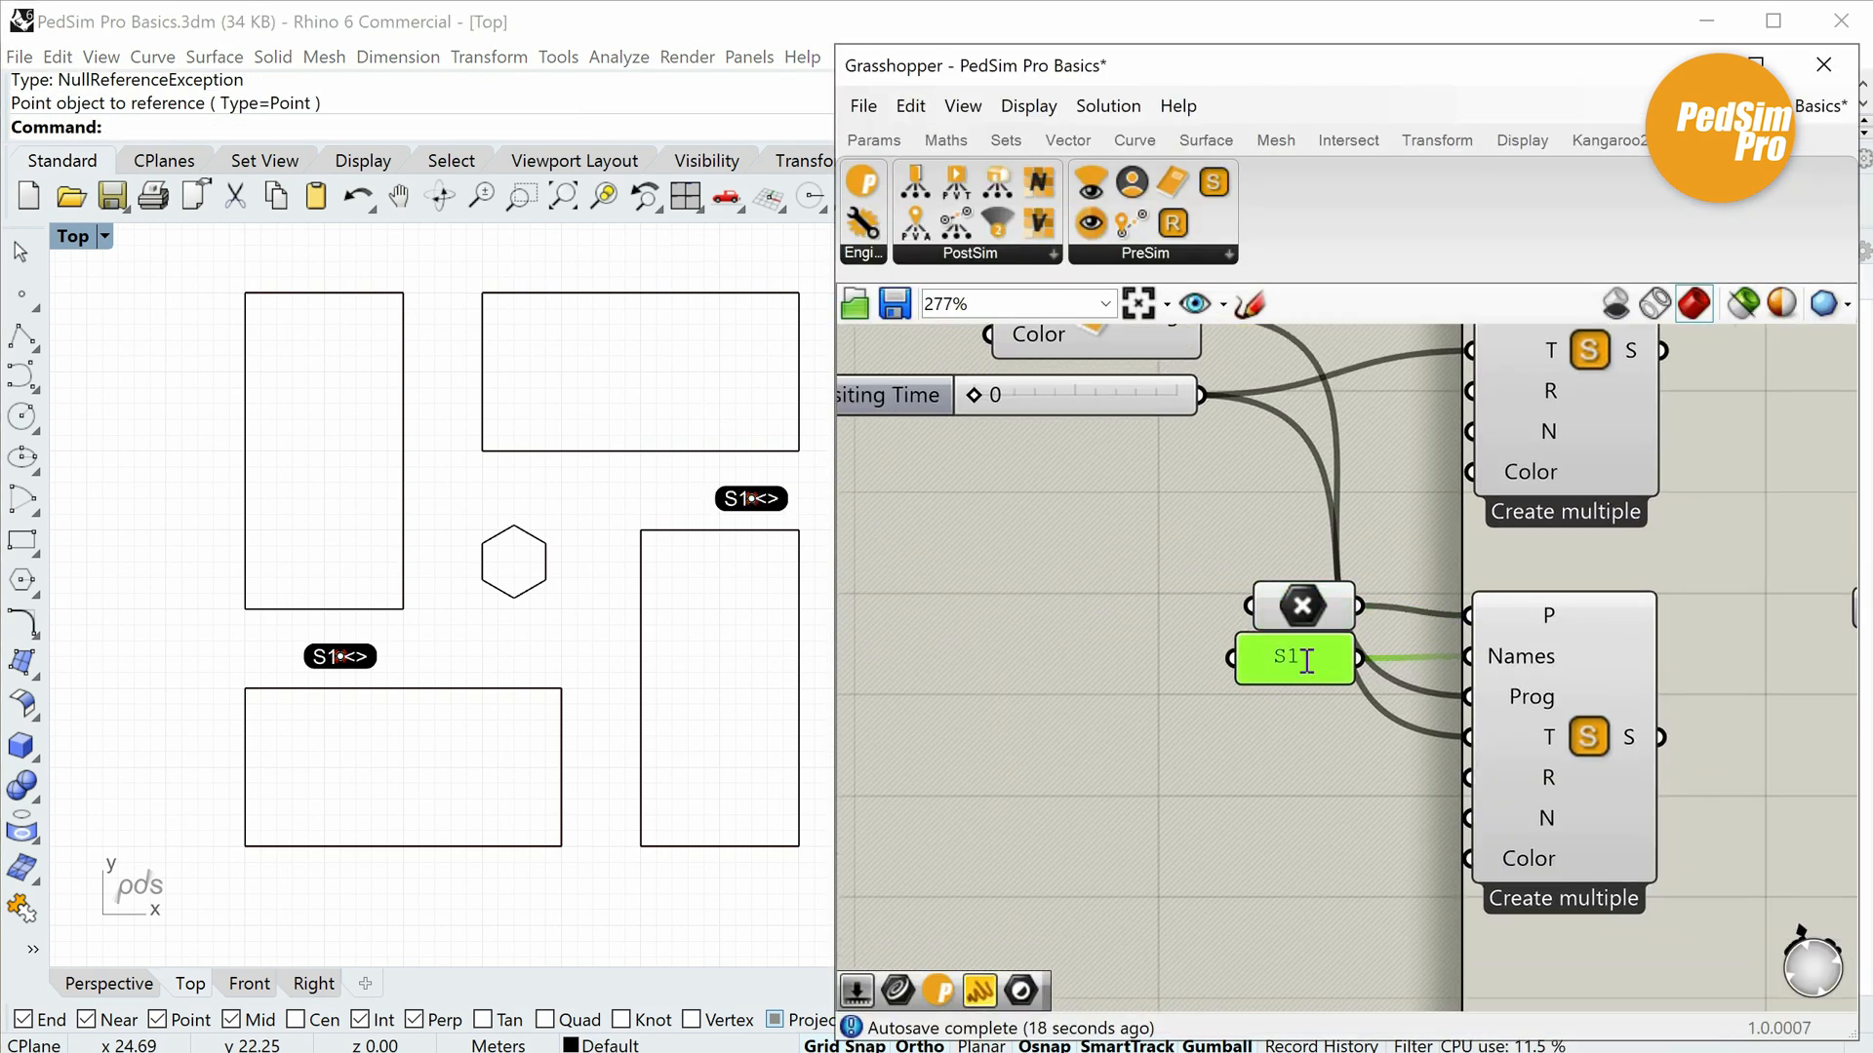
Change the copied name panel's content to S2.
{"action": "double_click", "coordinate": [1306, 660]}
{"action": "key", "text": "BackSpace"}
{"action": "type", "text": "2"}
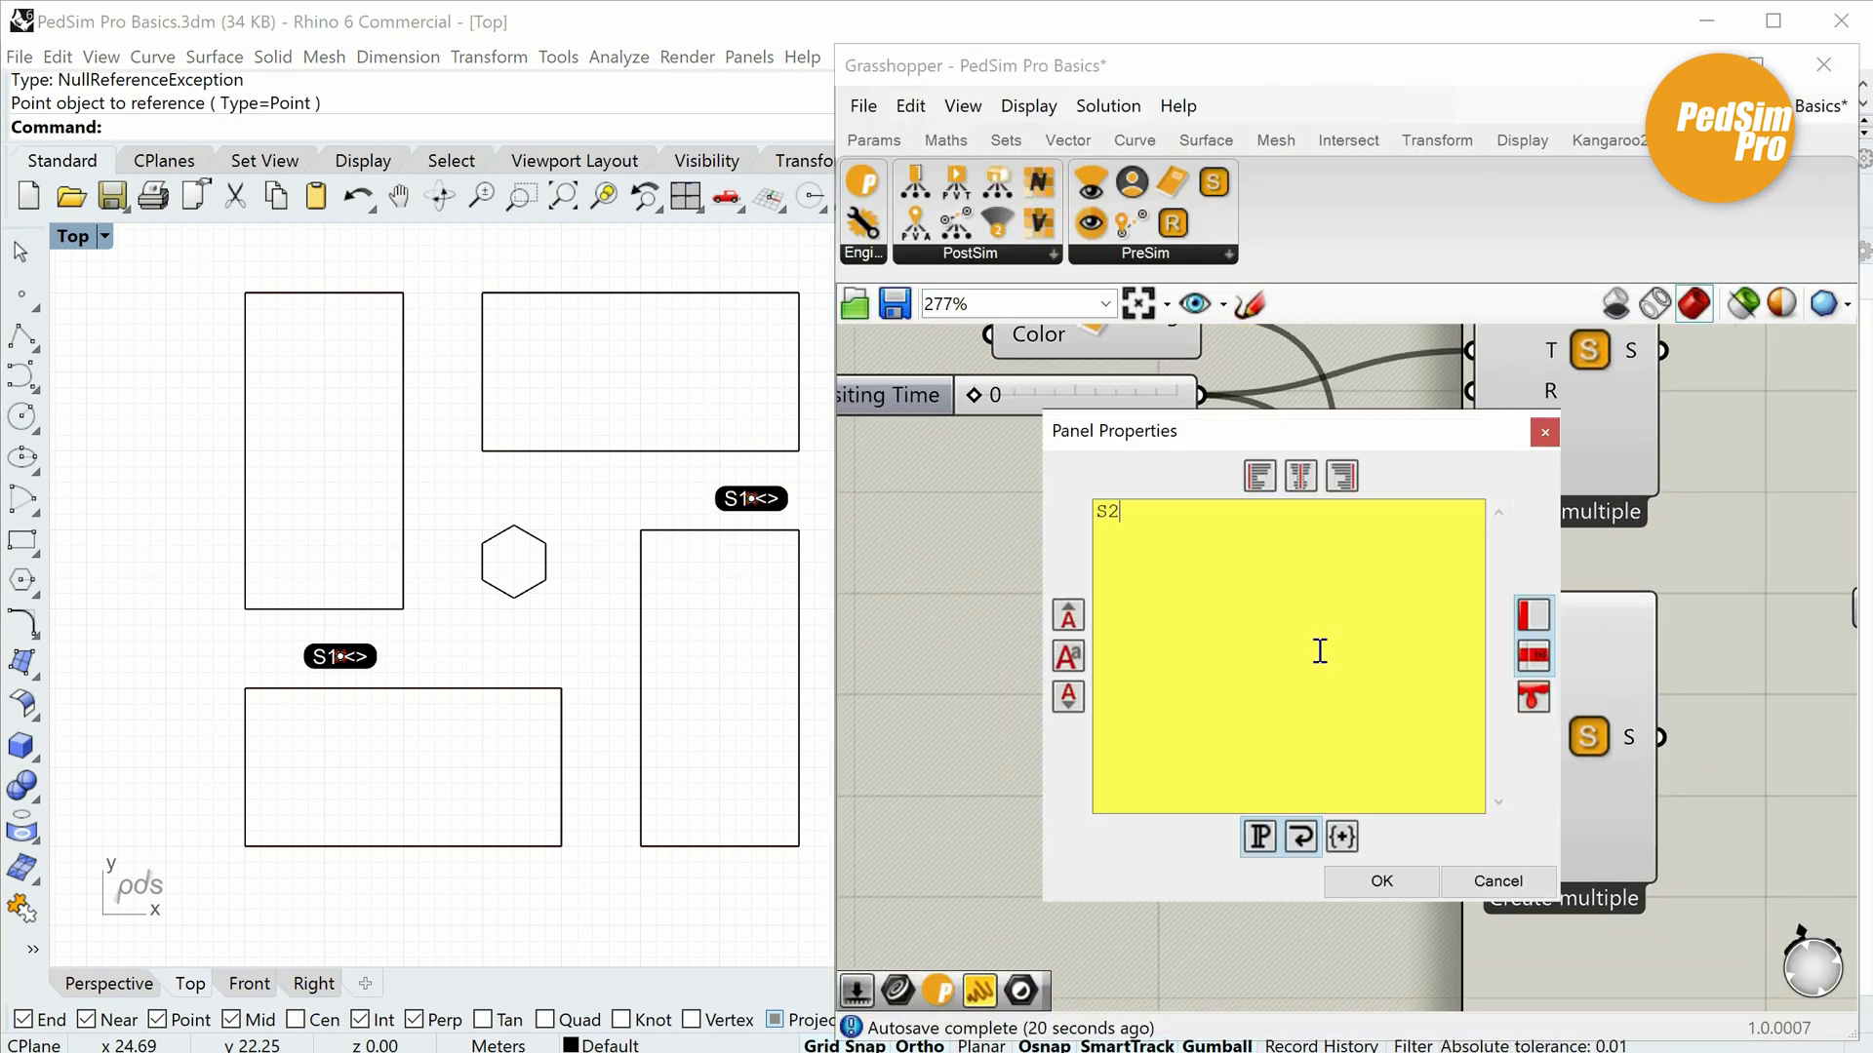
{"action": "left_click", "coordinate": [1380, 881]}
{"action": "scroll", "coordinate": [1318, 819], "scroll_direction": "down", "scroll_amount": 2}
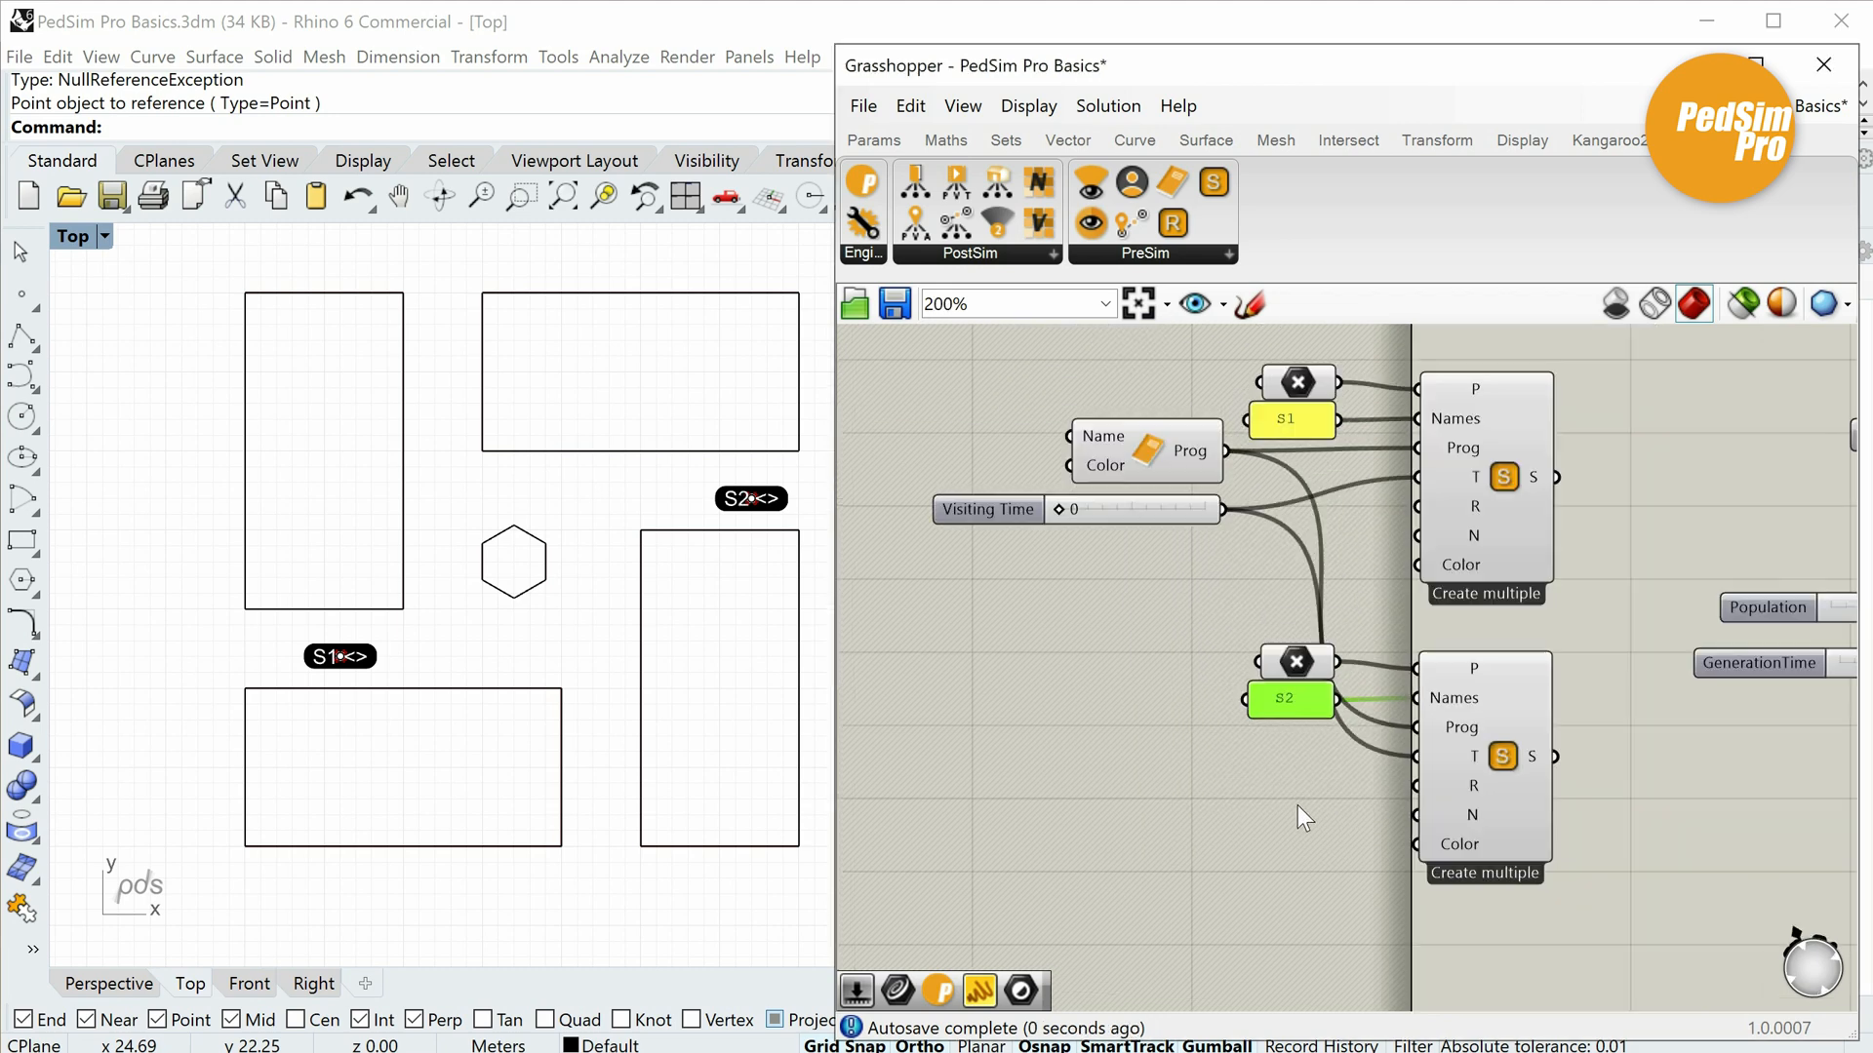
Add a Merge component, wire both S outputs to D1 and D2, and connect its result to the engine's S input.
{"action": "scroll", "coordinate": [1297, 817], "scroll_direction": "down", "scroll_amount": 2}
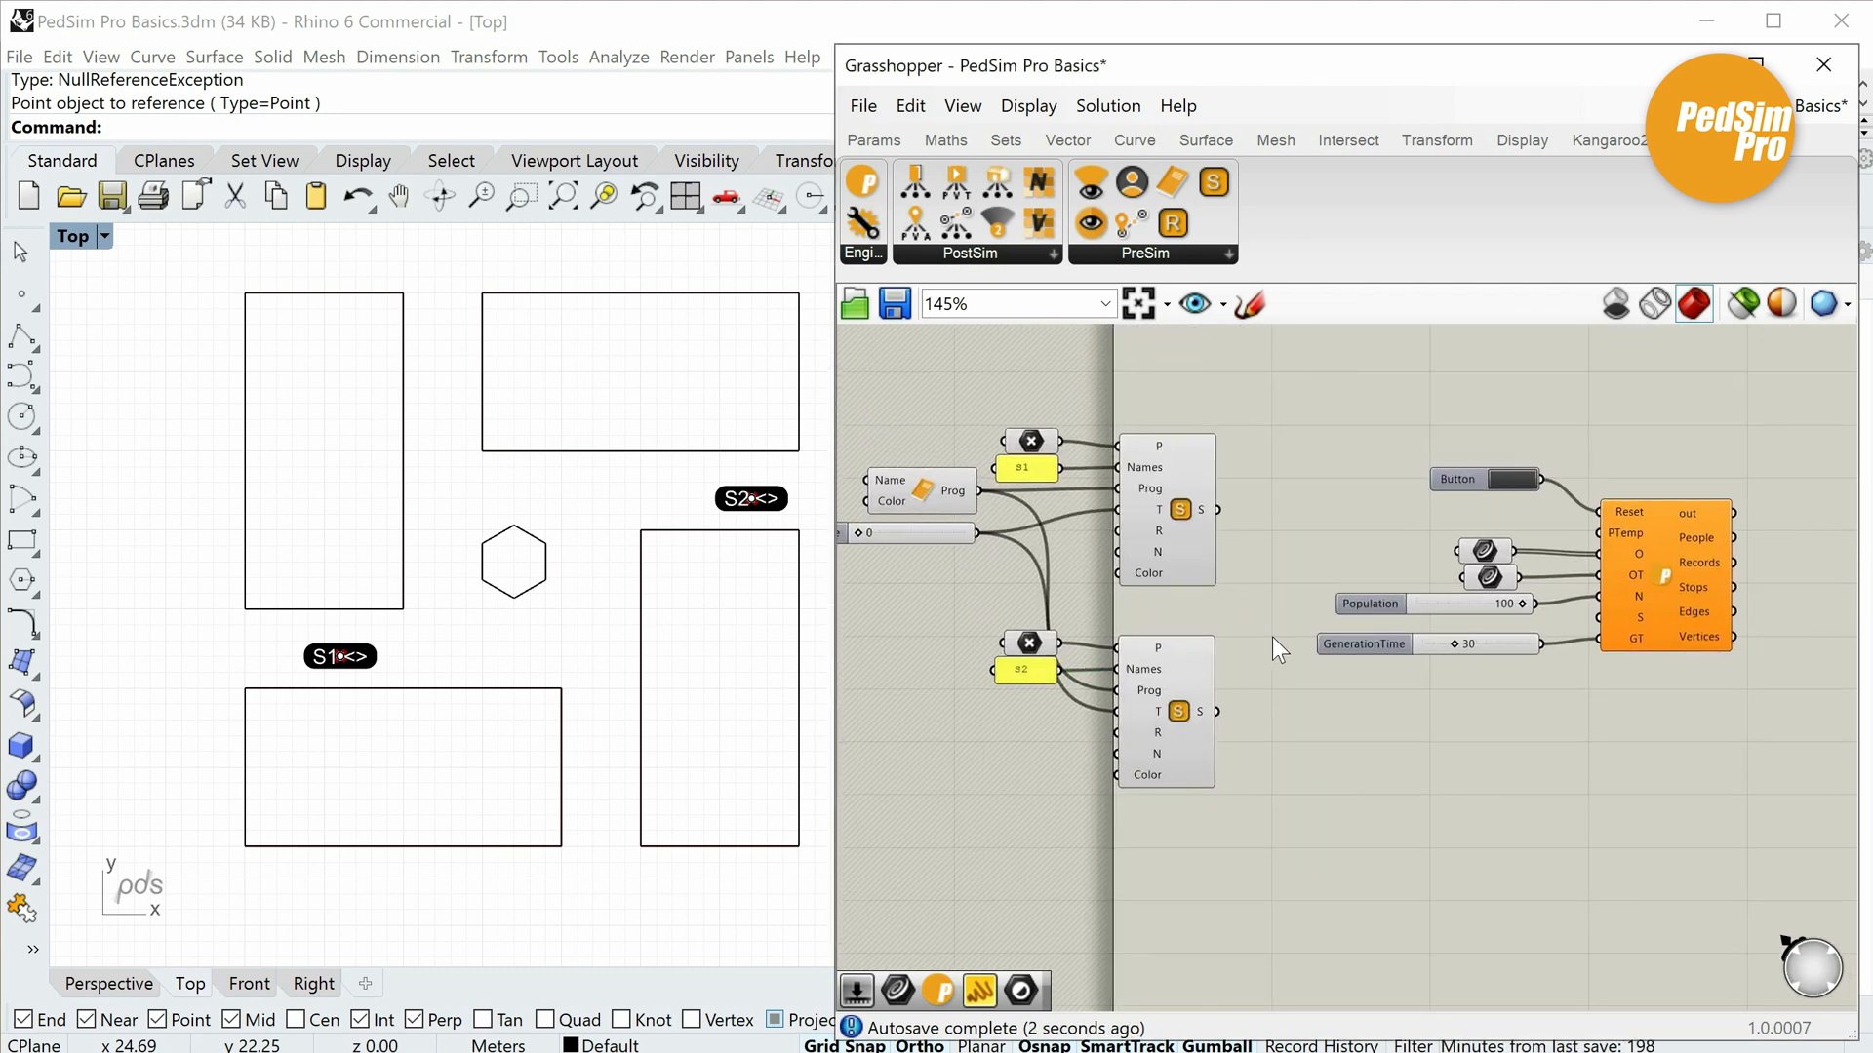
{"action": "double_click", "coordinate": [1272, 636]}
{"action": "type", "text": "merge"}
{"action": "key", "text": "Return"}
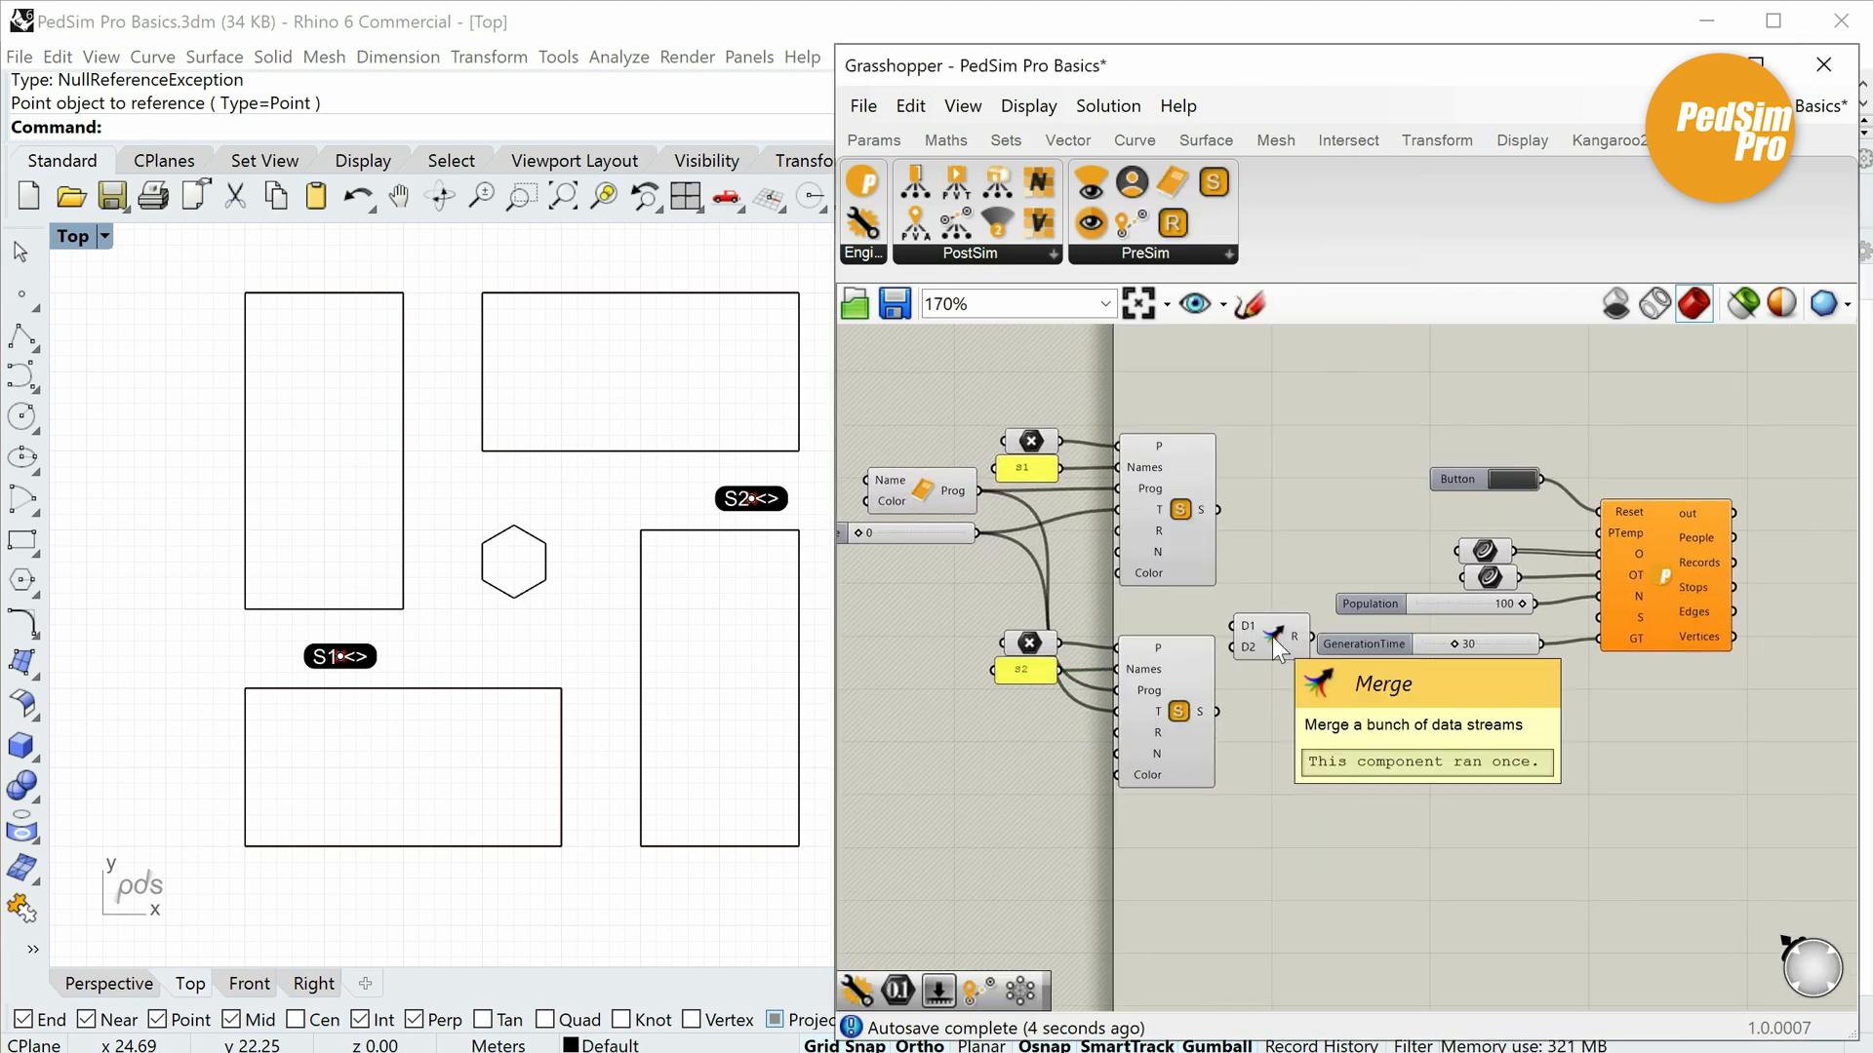
{"action": "scroll", "coordinate": [1271, 636], "scroll_direction": "up", "scroll_amount": 1}
{"action": "left_click_drag", "start_coordinate": [1272, 636], "coordinate": [1298, 560]}
{"action": "left_click_drag", "start_coordinate": [1197, 461], "coordinate": [1245, 548]}
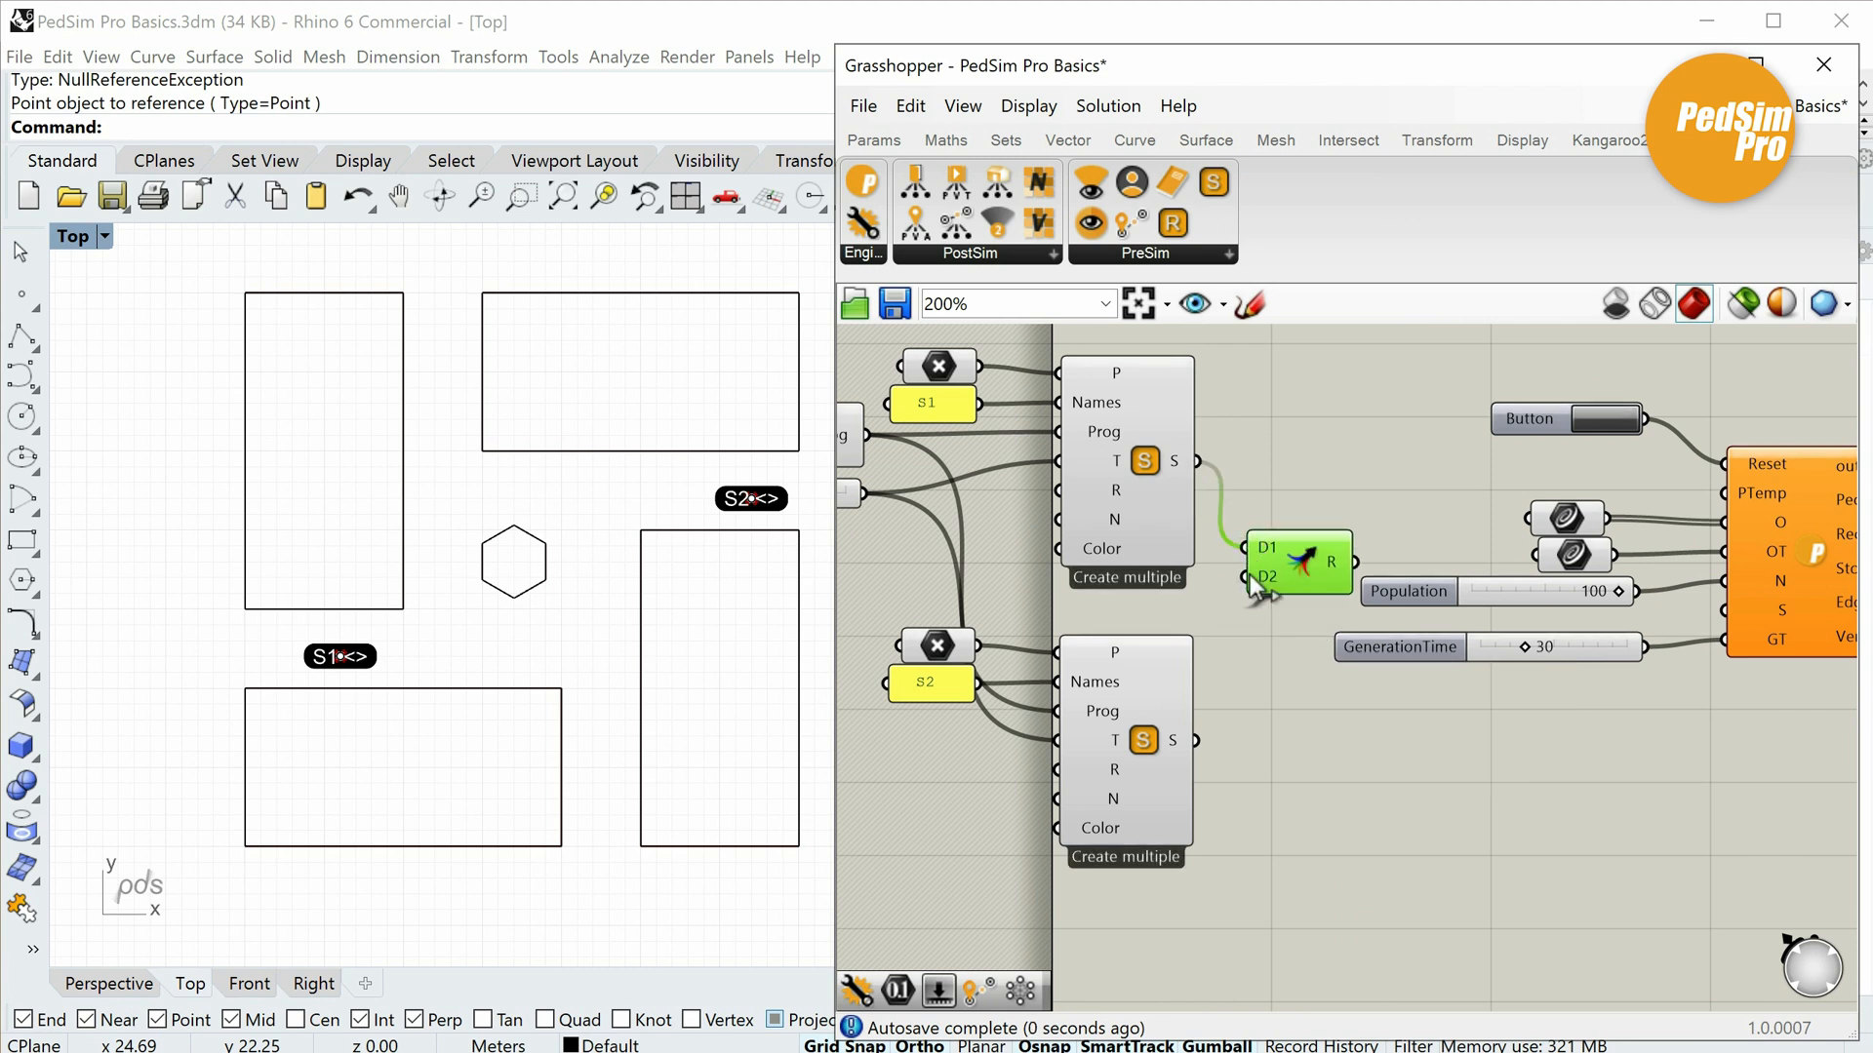
{"action": "left_click_drag", "start_coordinate": [1213, 724], "coordinate": [1197, 740]}
{"action": "left_click_drag", "start_coordinate": [1355, 563], "coordinate": [1748, 606]}
{"action": "scroll", "coordinate": [1681, 634], "scroll_direction": "down", "scroll_amount": 3}
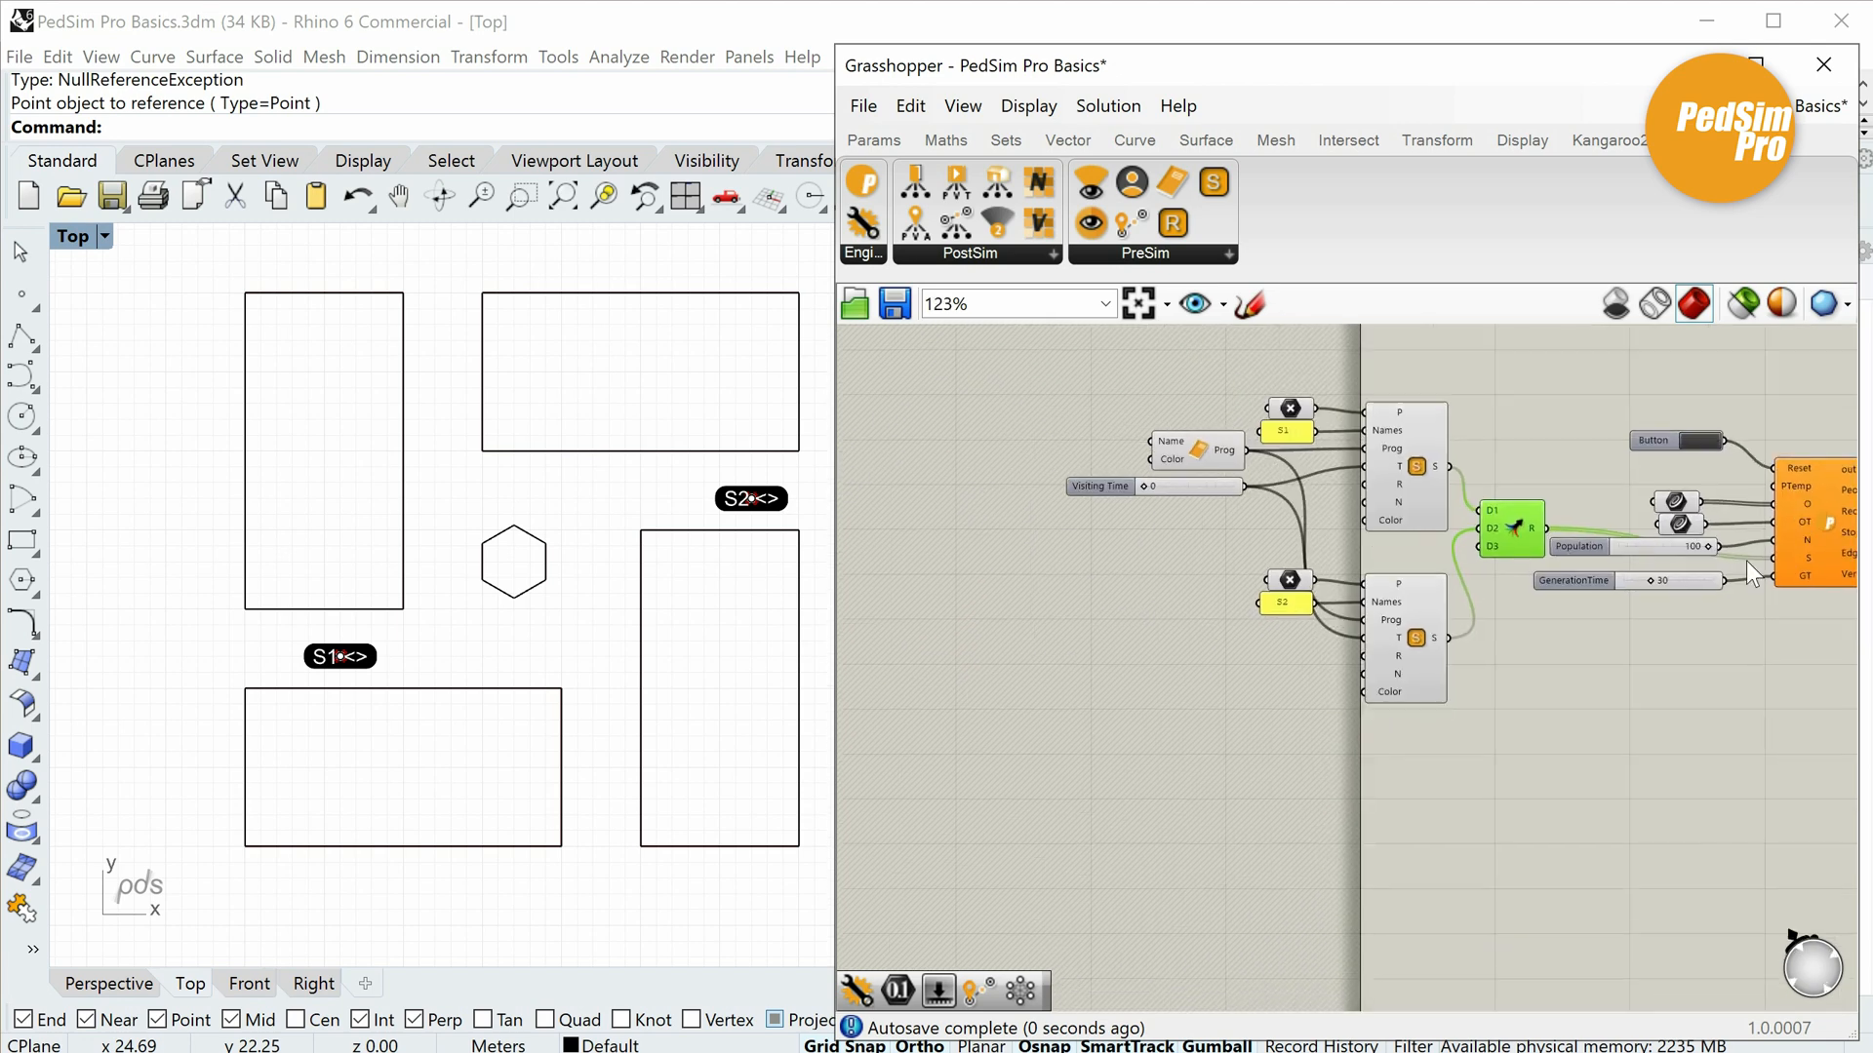
Move the stop components and Merge clear of the Population slider, and shift the whole definition right, away from the canvas edge.
{"action": "left_click_drag", "start_coordinate": [1489, 342], "coordinate": [1107, 749]}
{"action": "mouse_move", "coordinate": [1516, 525]}
{"action": "left_mouse_down"}
{"action": "mouse_move", "coordinate": [1488, 570]}
{"action": "mouse_move", "coordinate": [1476, 545]}
{"action": "left_mouse_up"}
{"action": "scroll", "coordinate": [1652, 548], "scroll_direction": "down", "scroll_amount": 2}
{"action": "right_click_drag", "start_coordinate": [1653, 548], "coordinate": [1404, 588]}
{"action": "mouse_move", "coordinate": [1700, 366]}
{"action": "left_mouse_down"}
{"action": "mouse_move", "coordinate": [1115, 718]}
{"action": "mouse_move", "coordinate": [857, 837]}
{"action": "left_mouse_up"}
{"action": "left_click_drag", "start_coordinate": [1207, 687], "coordinate": [1500, 675]}
{"action": "right_click_drag", "start_coordinate": [1353, 597], "coordinate": [1059, 624]}
{"action": "scroll", "coordinate": [1380, 526], "scroll_direction": "up", "scroll_amount": 1}
{"action": "left_click", "coordinate": [1631, 452]}
Place a PersonTemplate component above the Merge component and the engine inputs.
{"action": "scroll", "coordinate": [1541, 569], "scroll_direction": "up", "scroll_amount": 3}
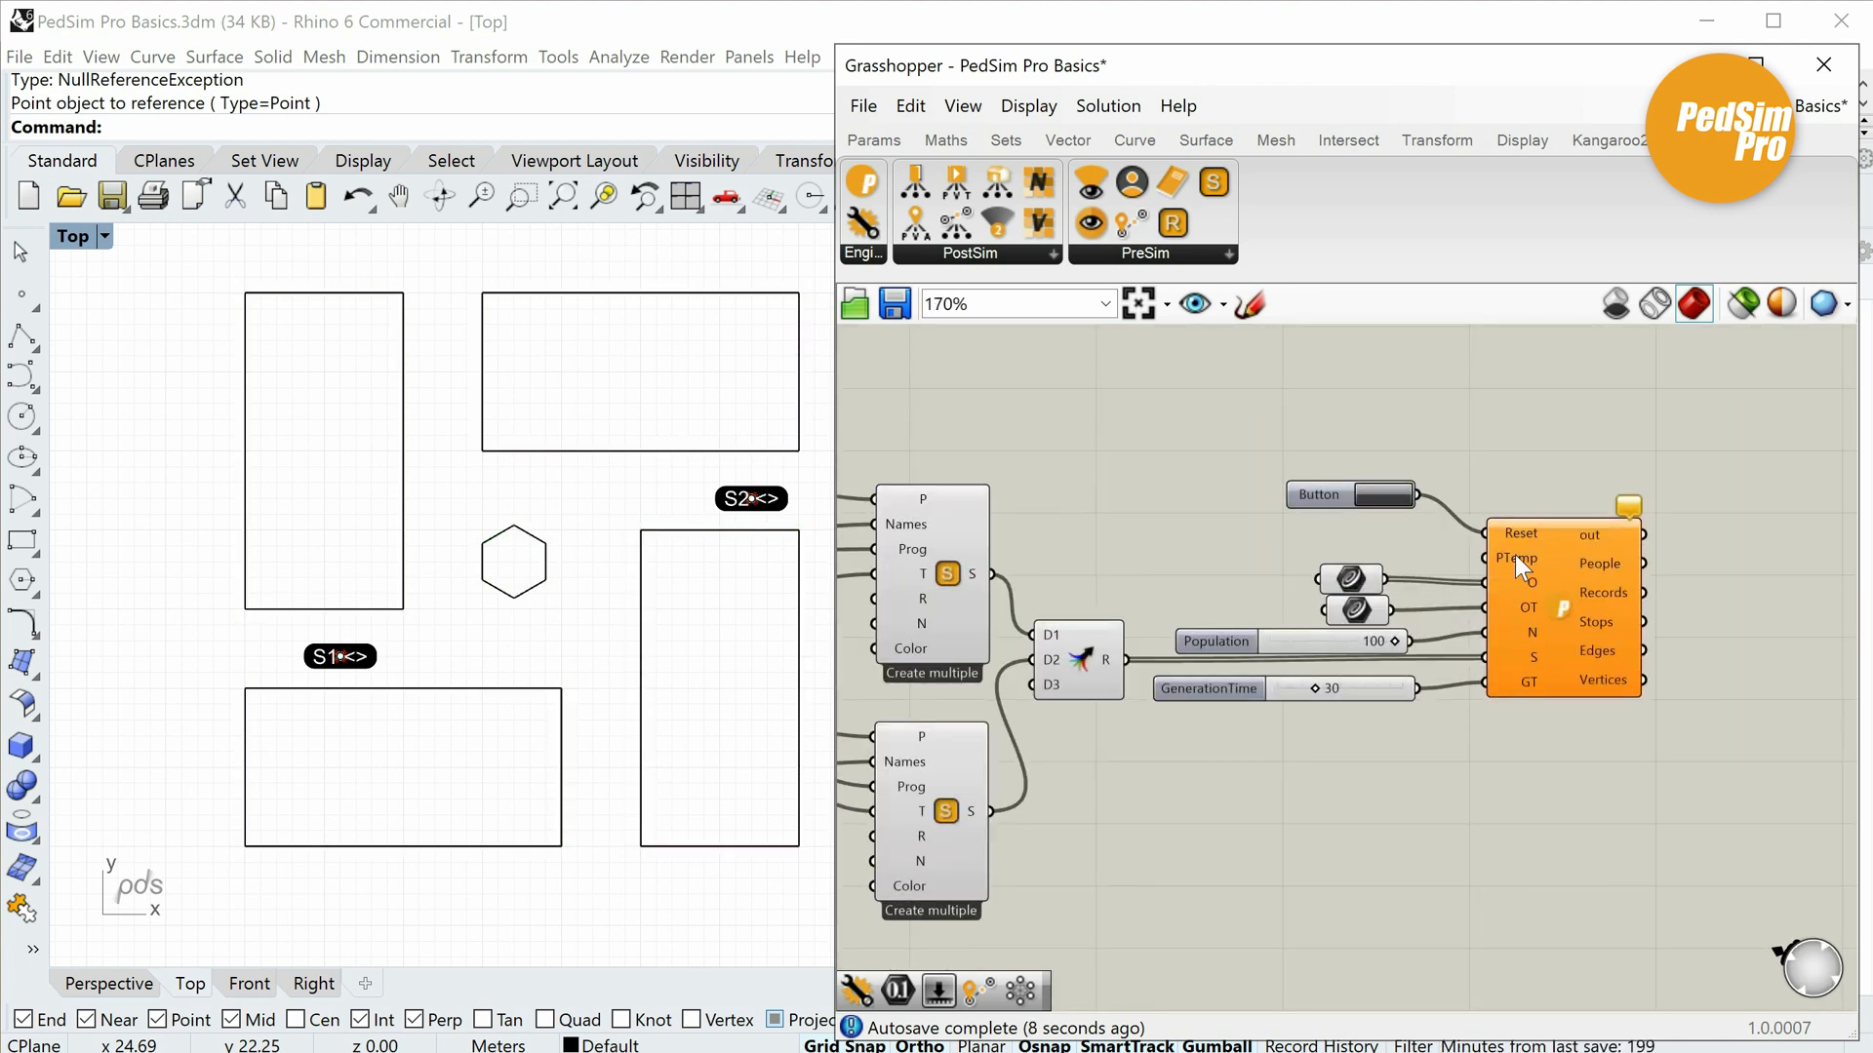
{"action": "right_click_drag", "start_coordinate": [1258, 466], "coordinate": [1424, 476]}
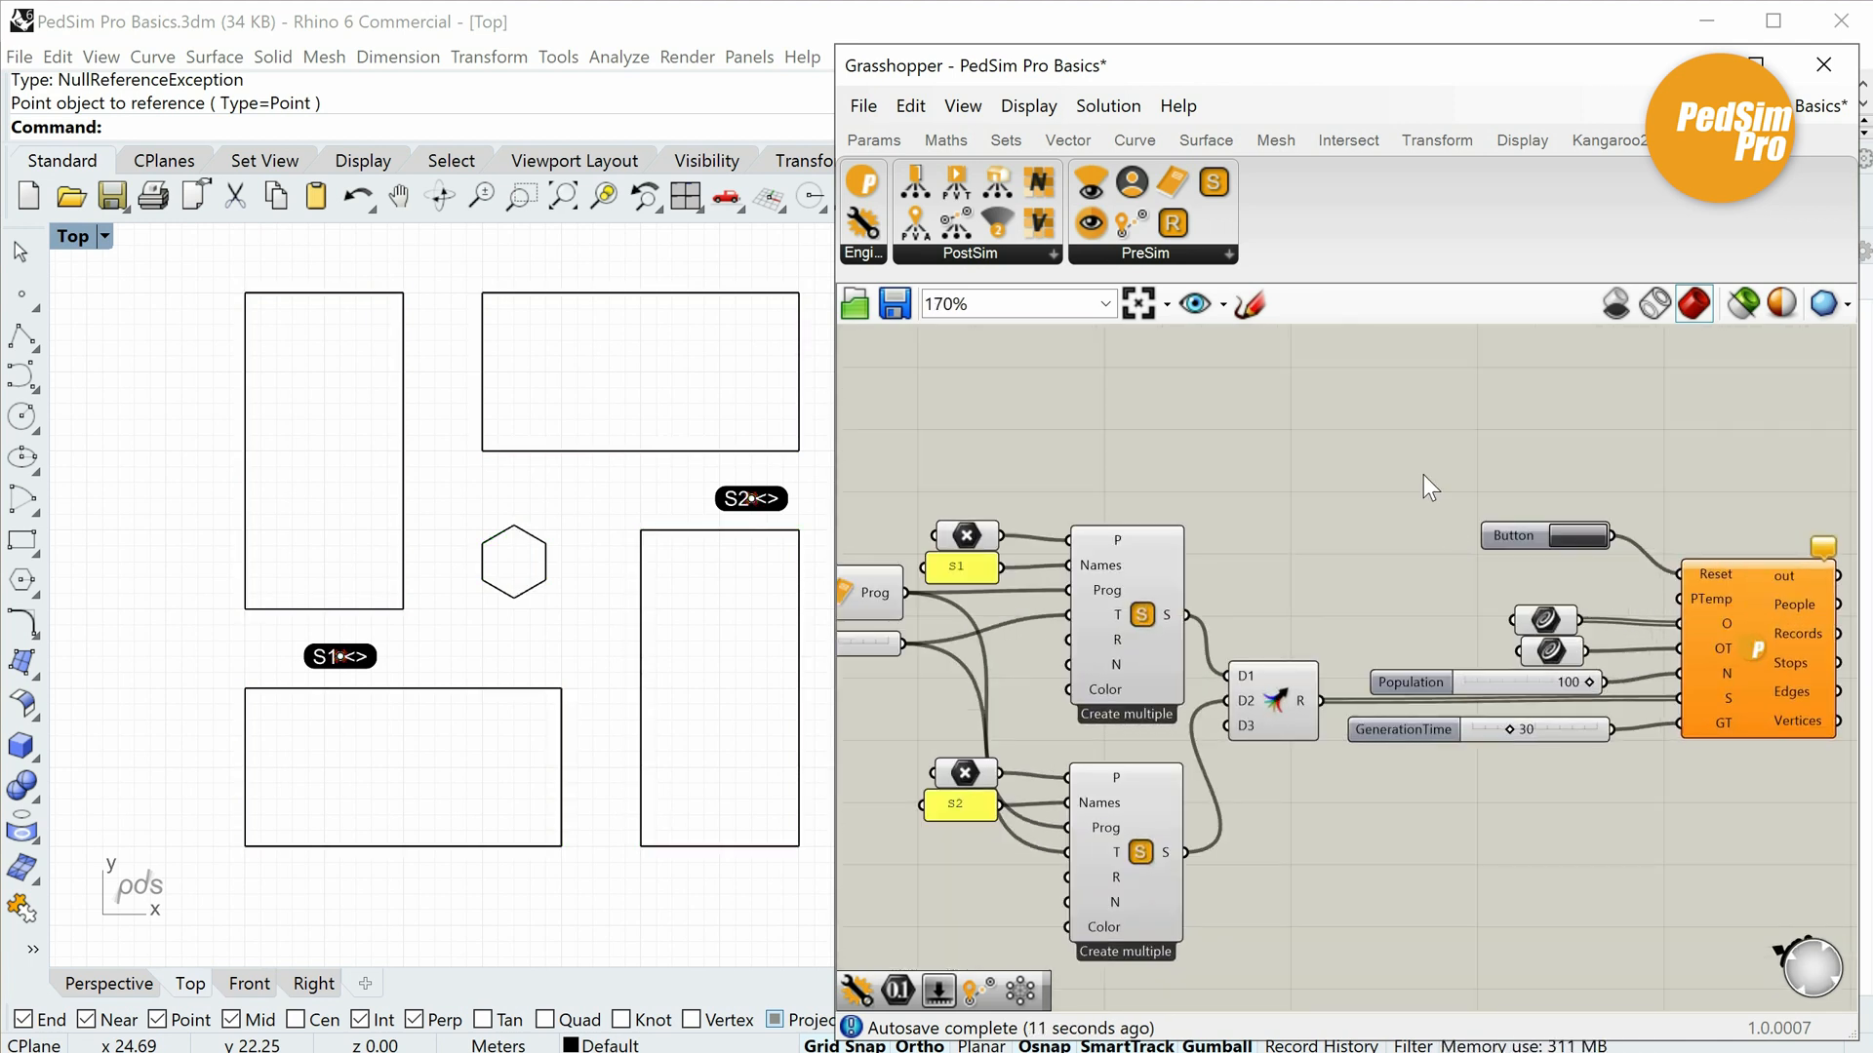
{"action": "left_click_drag", "start_coordinate": [1213, 306], "coordinate": [1336, 526]}
{"action": "scroll", "coordinate": [1434, 439], "scroll_direction": "up", "scroll_amount": 1}
{"action": "right_click_drag", "start_coordinate": [1335, 520], "coordinate": [1367, 583]}
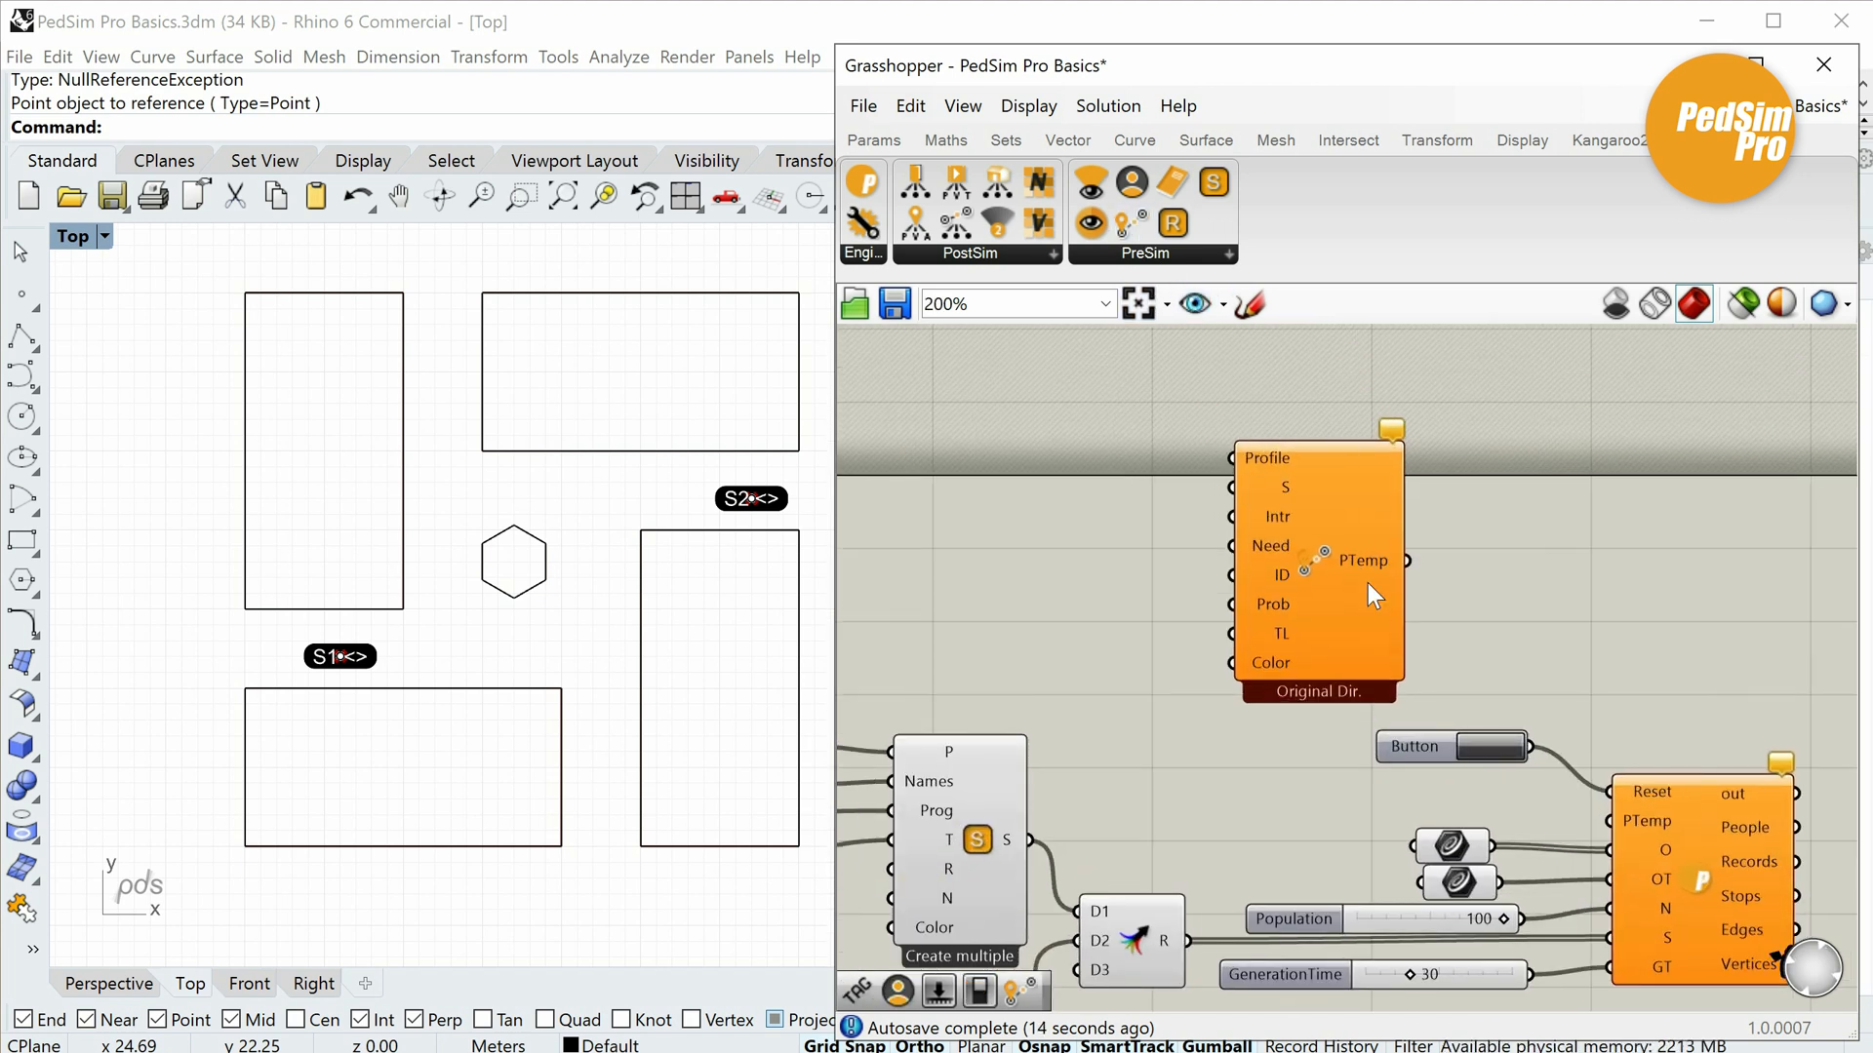
Examine the descriptions of the PersonTemplate component and its Profile, Intr, Need, ID, Prob and TL inputs.
{"action": "mouse_move", "coordinate": [1330, 511]}
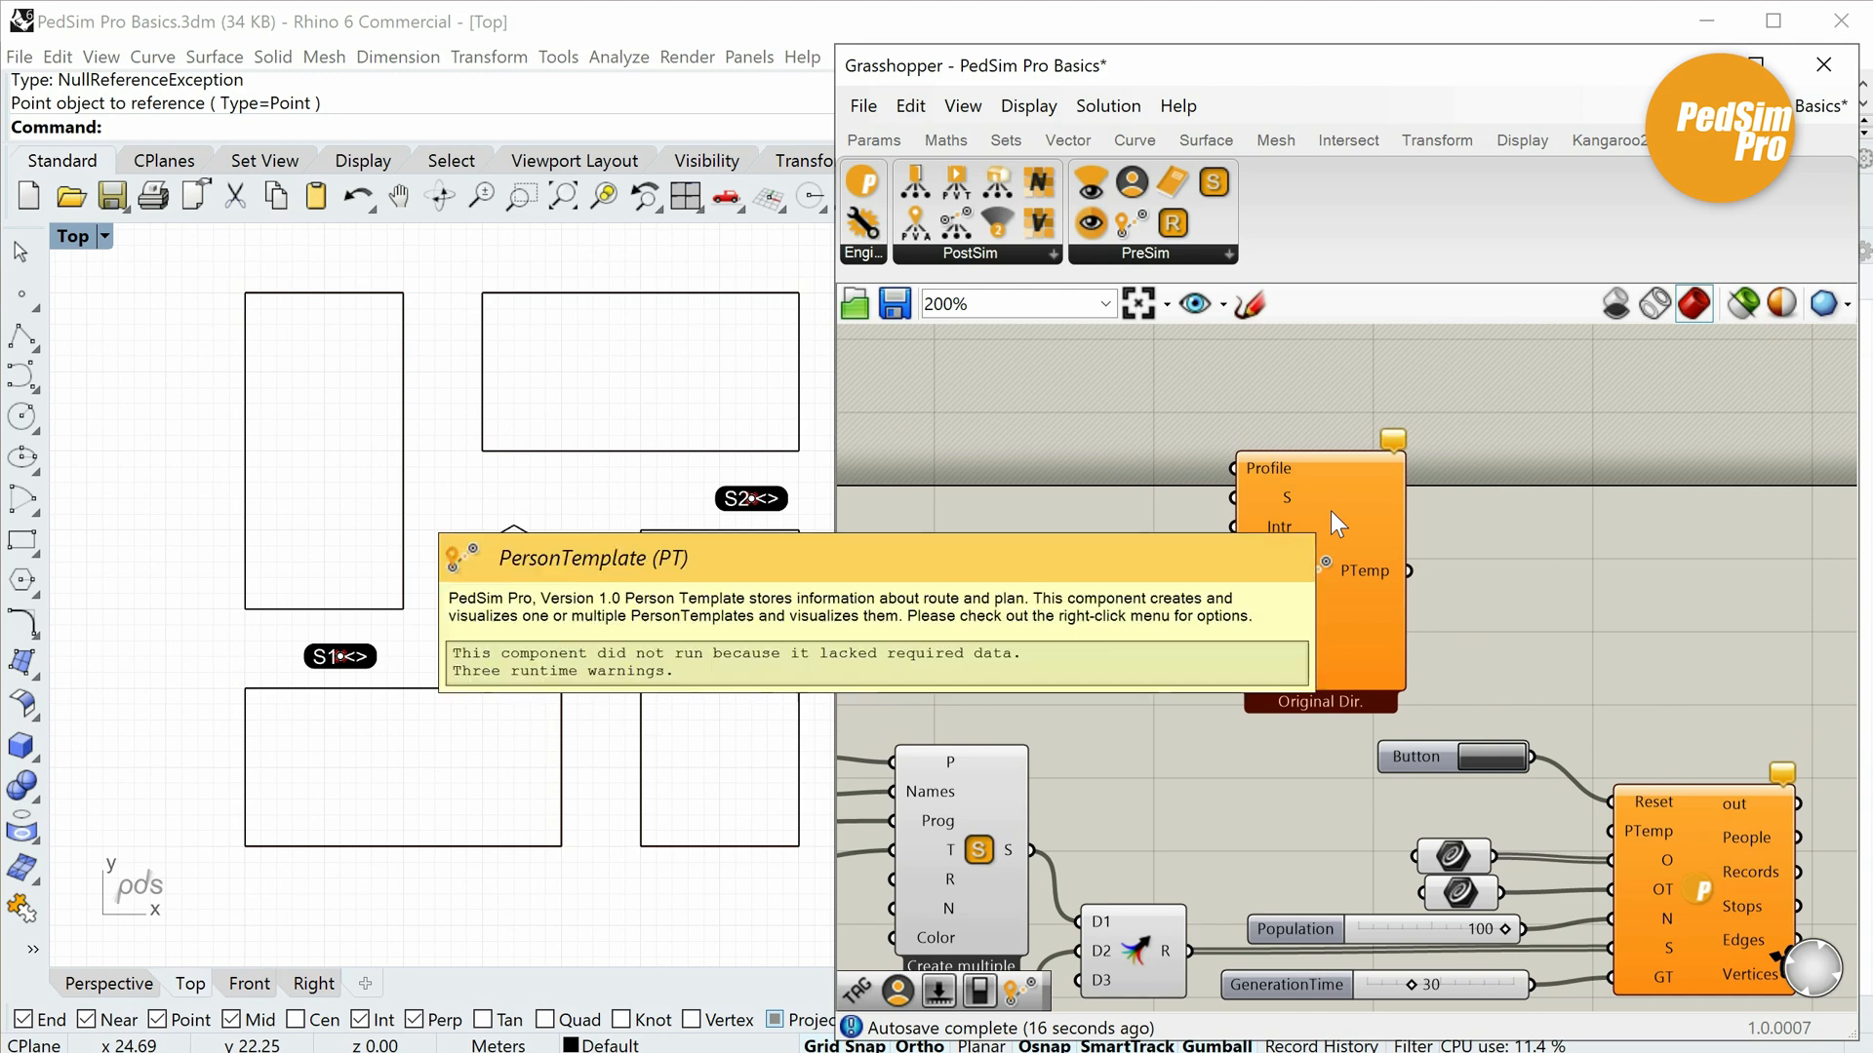
{"action": "scroll", "coordinate": [1301, 484], "scroll_direction": "up", "scroll_amount": 4}
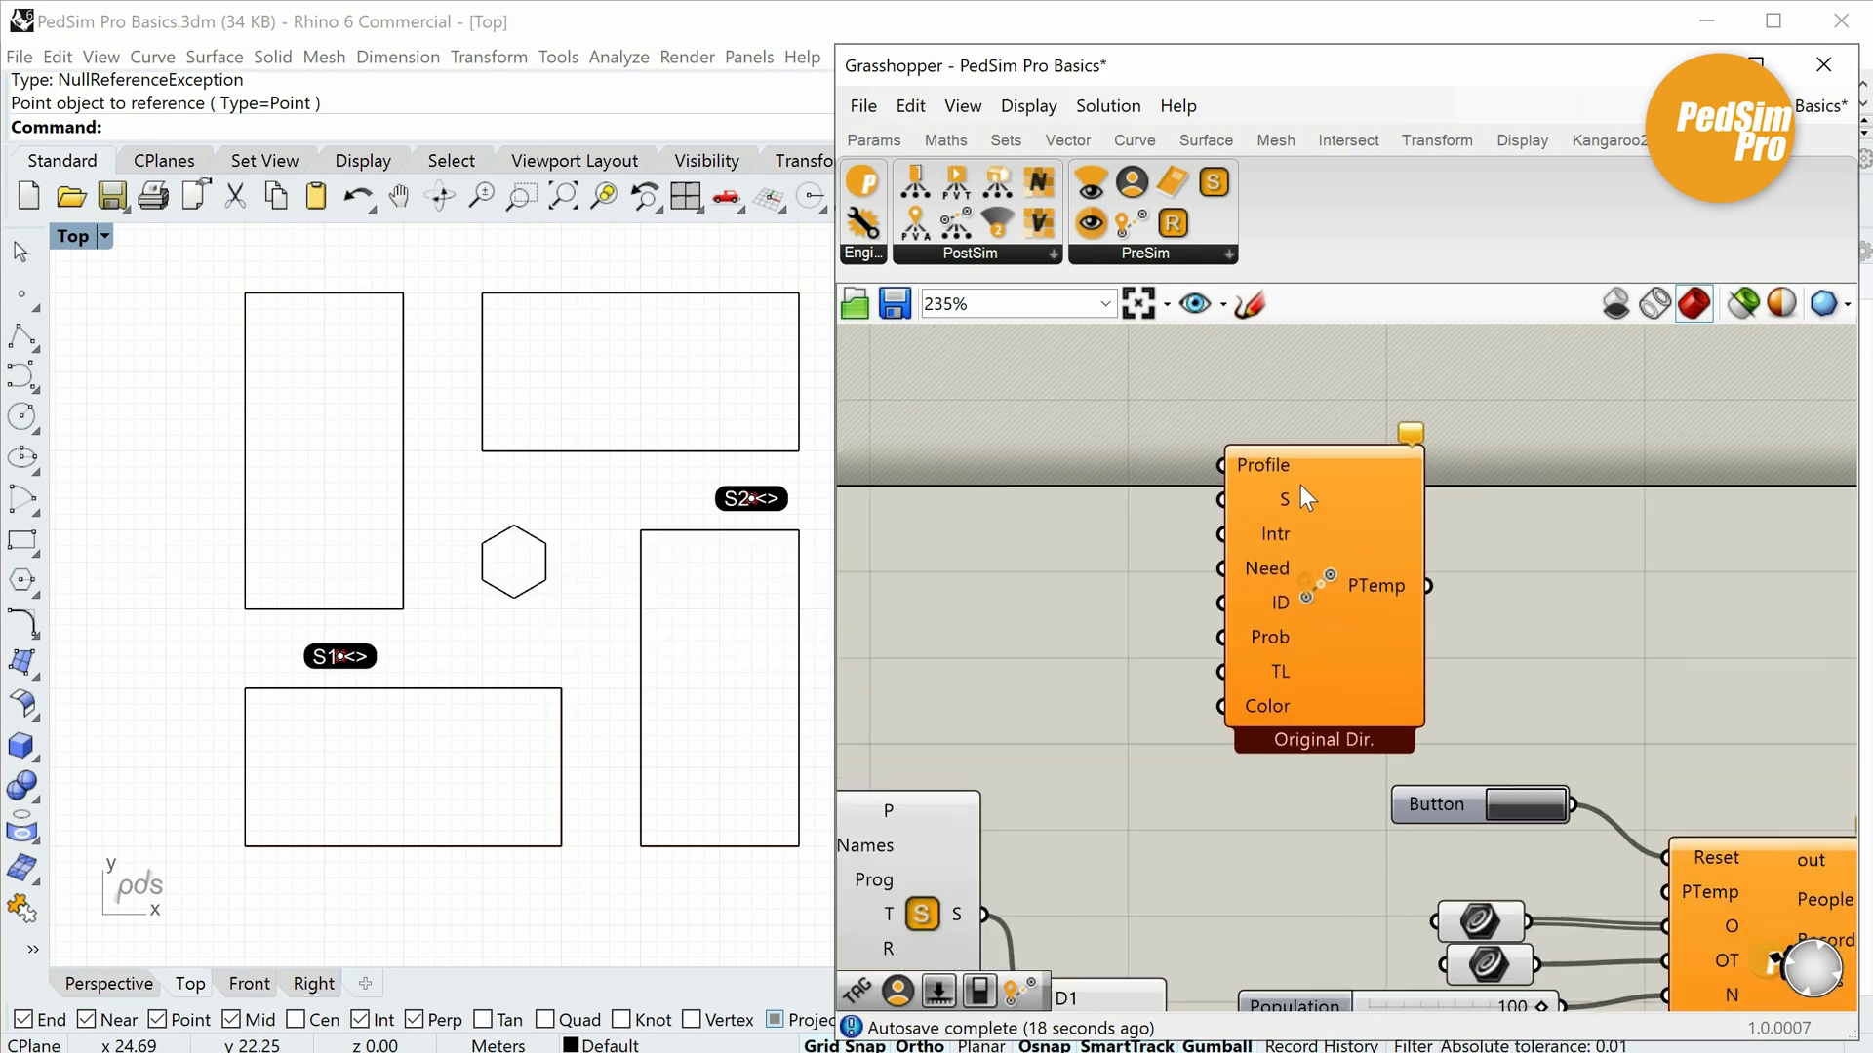
{"action": "mouse_move", "coordinate": [1255, 452]}
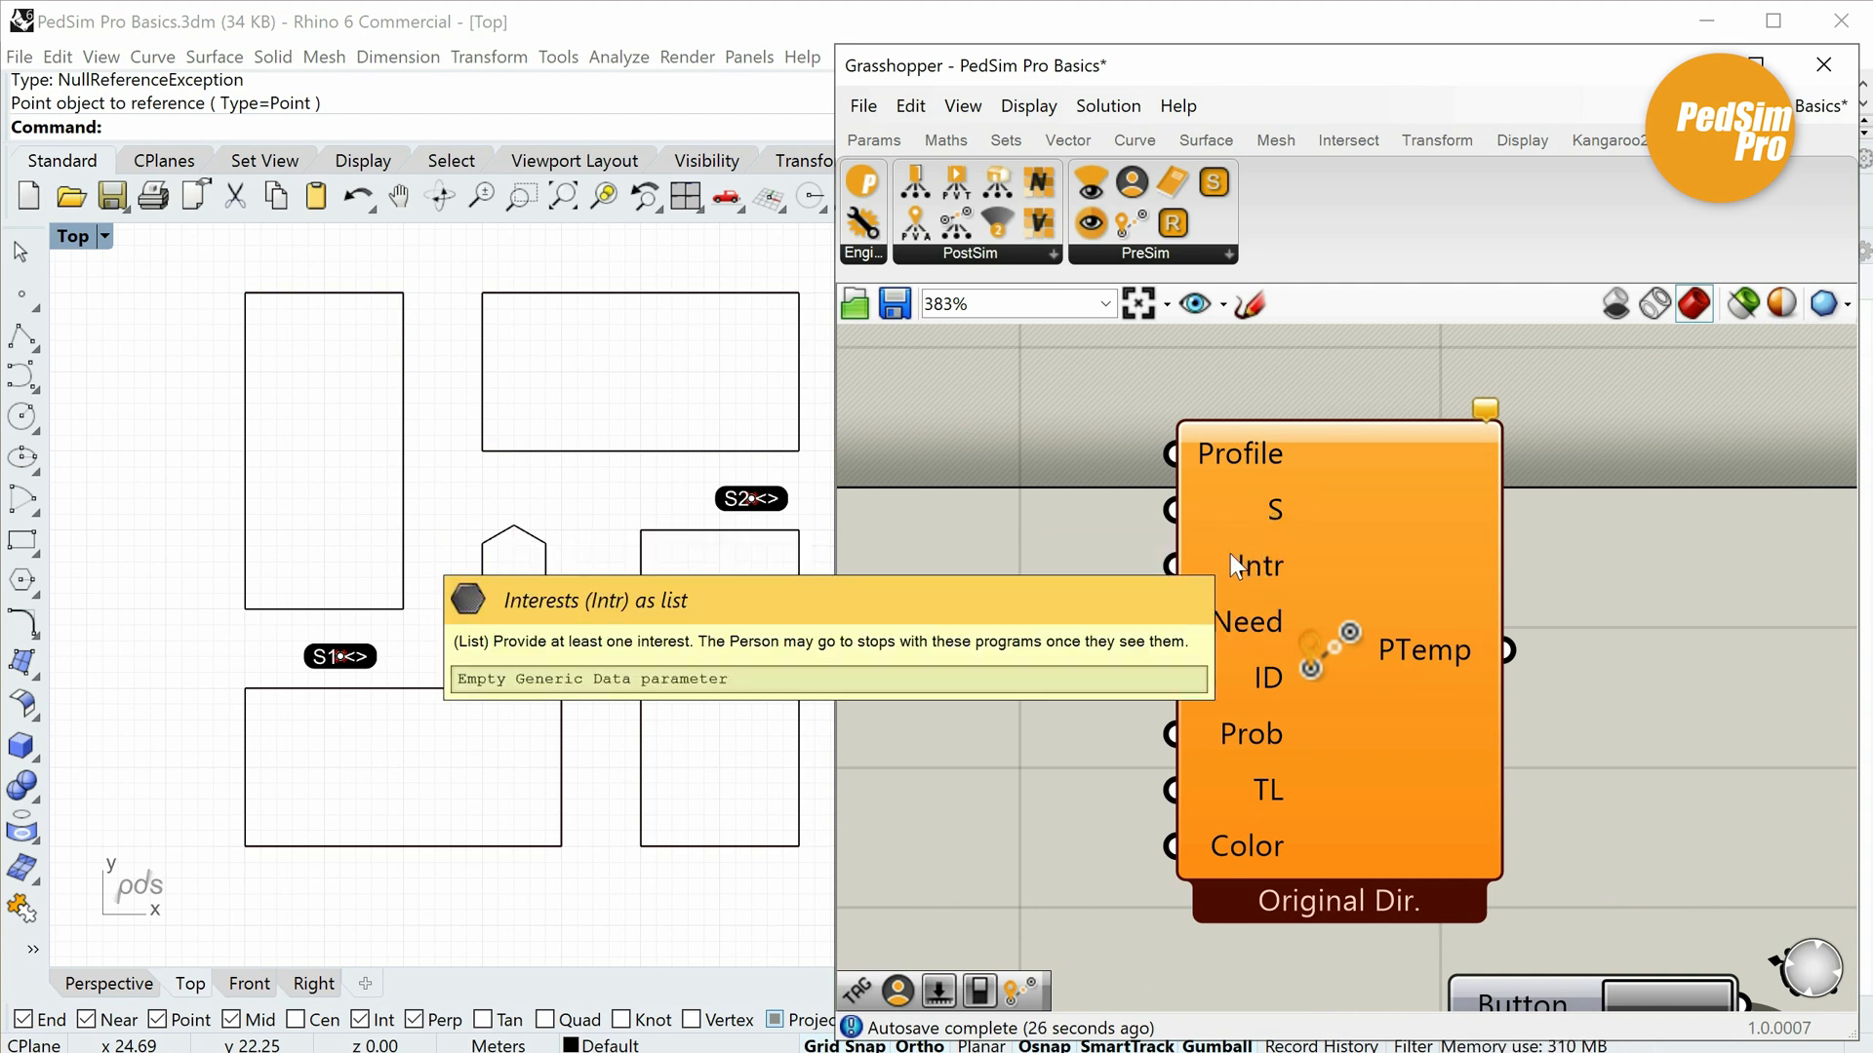
{"action": "mouse_move", "coordinate": [1238, 622]}
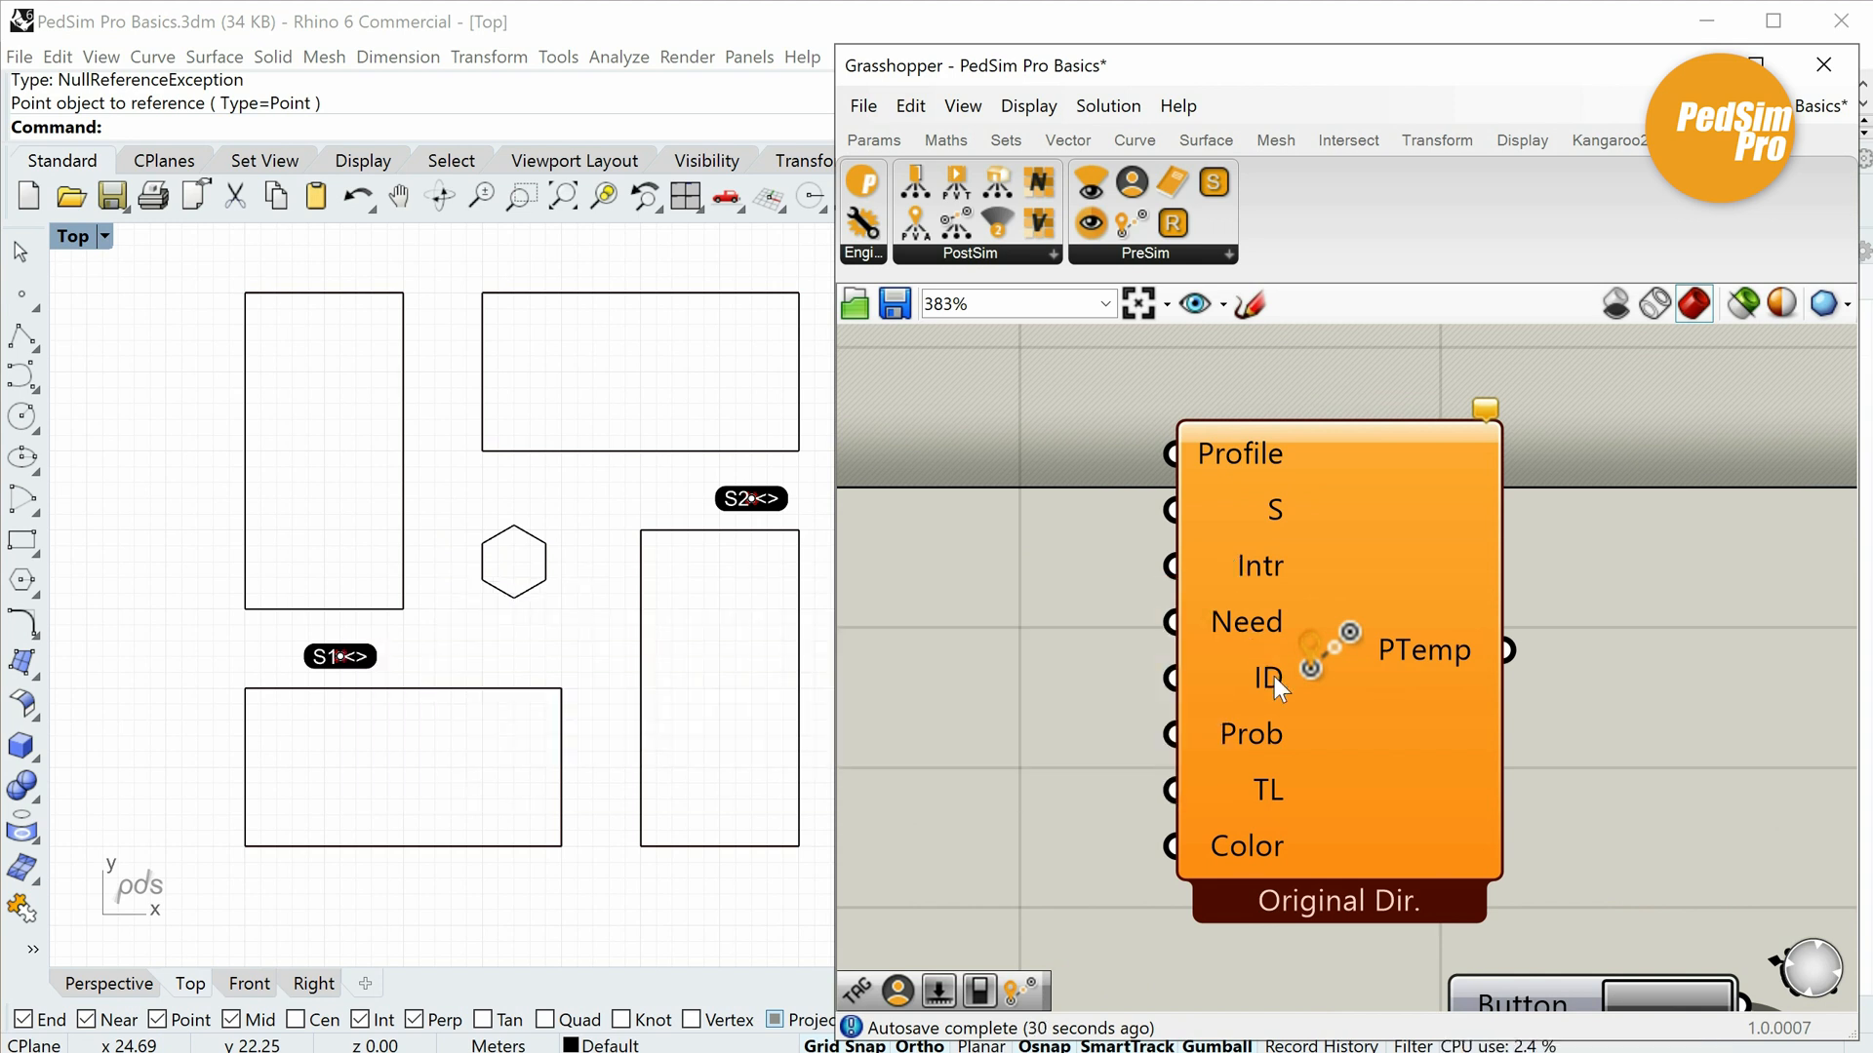
{"action": "mouse_move", "coordinate": [1274, 677]}
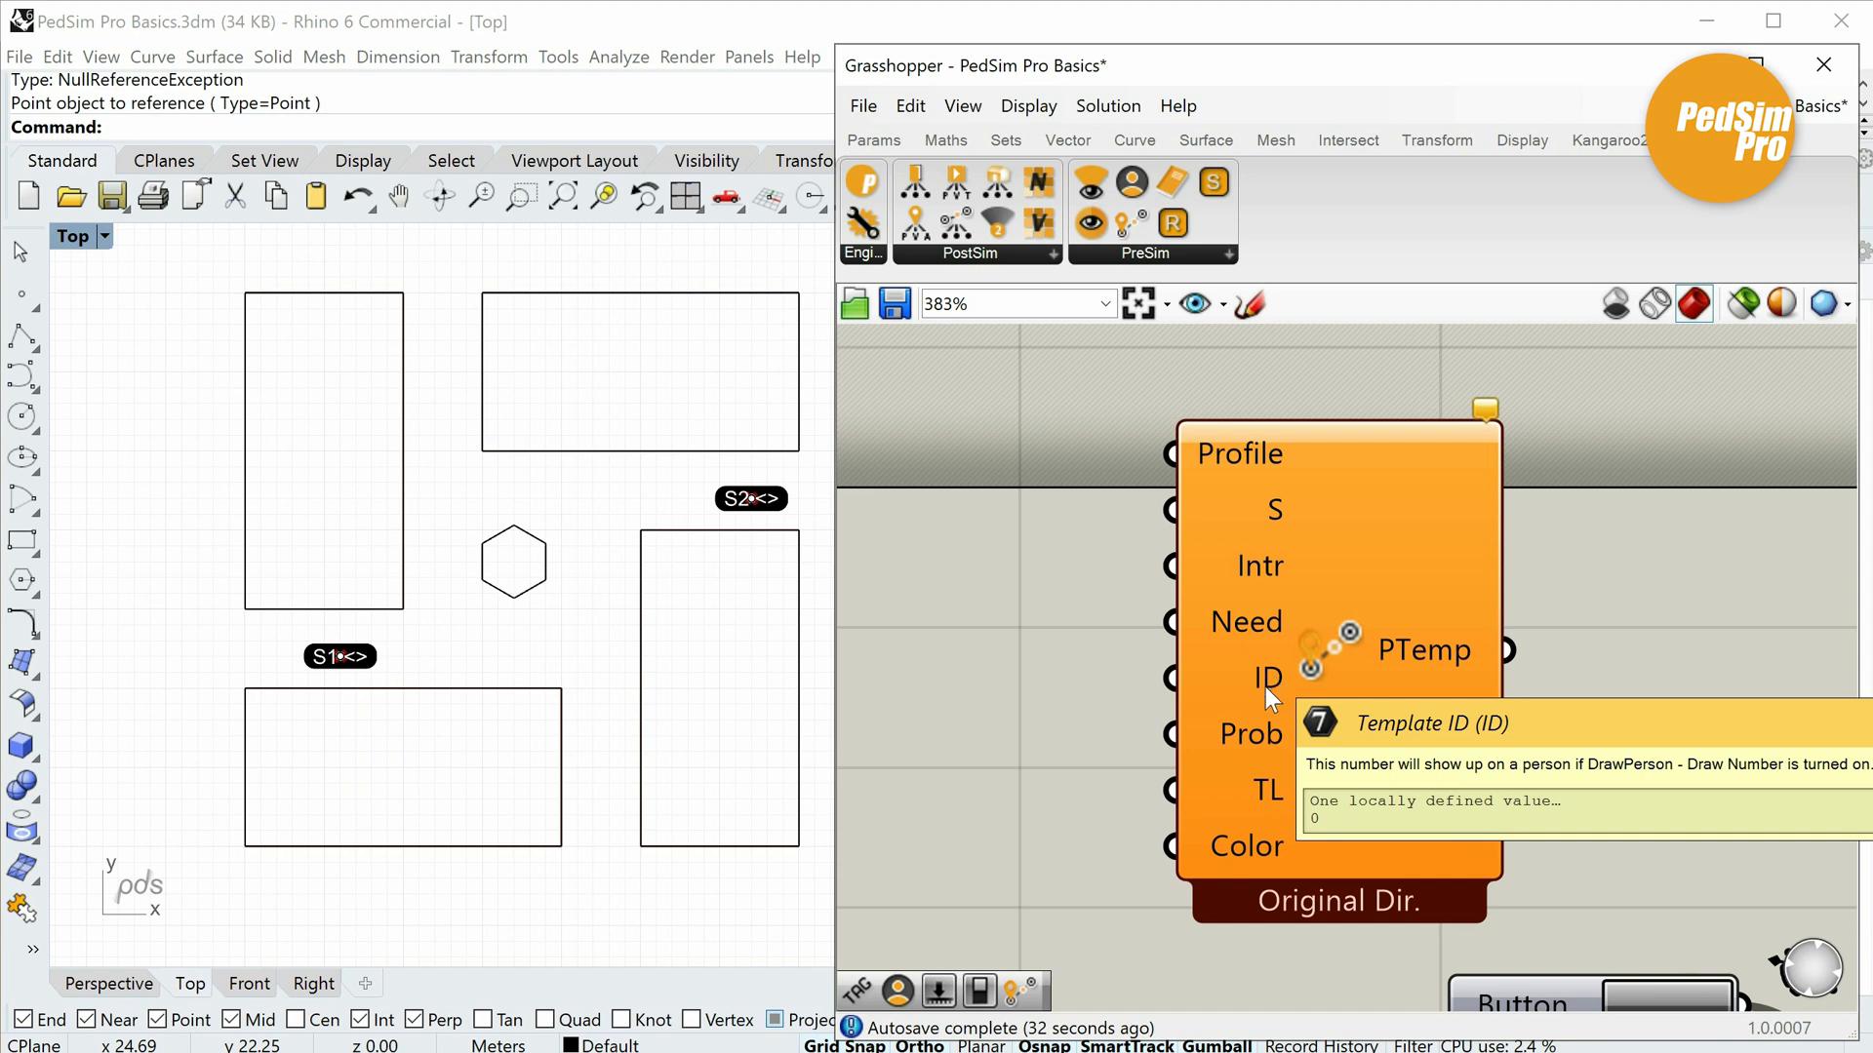
{"action": "mouse_move", "coordinate": [1239, 732]}
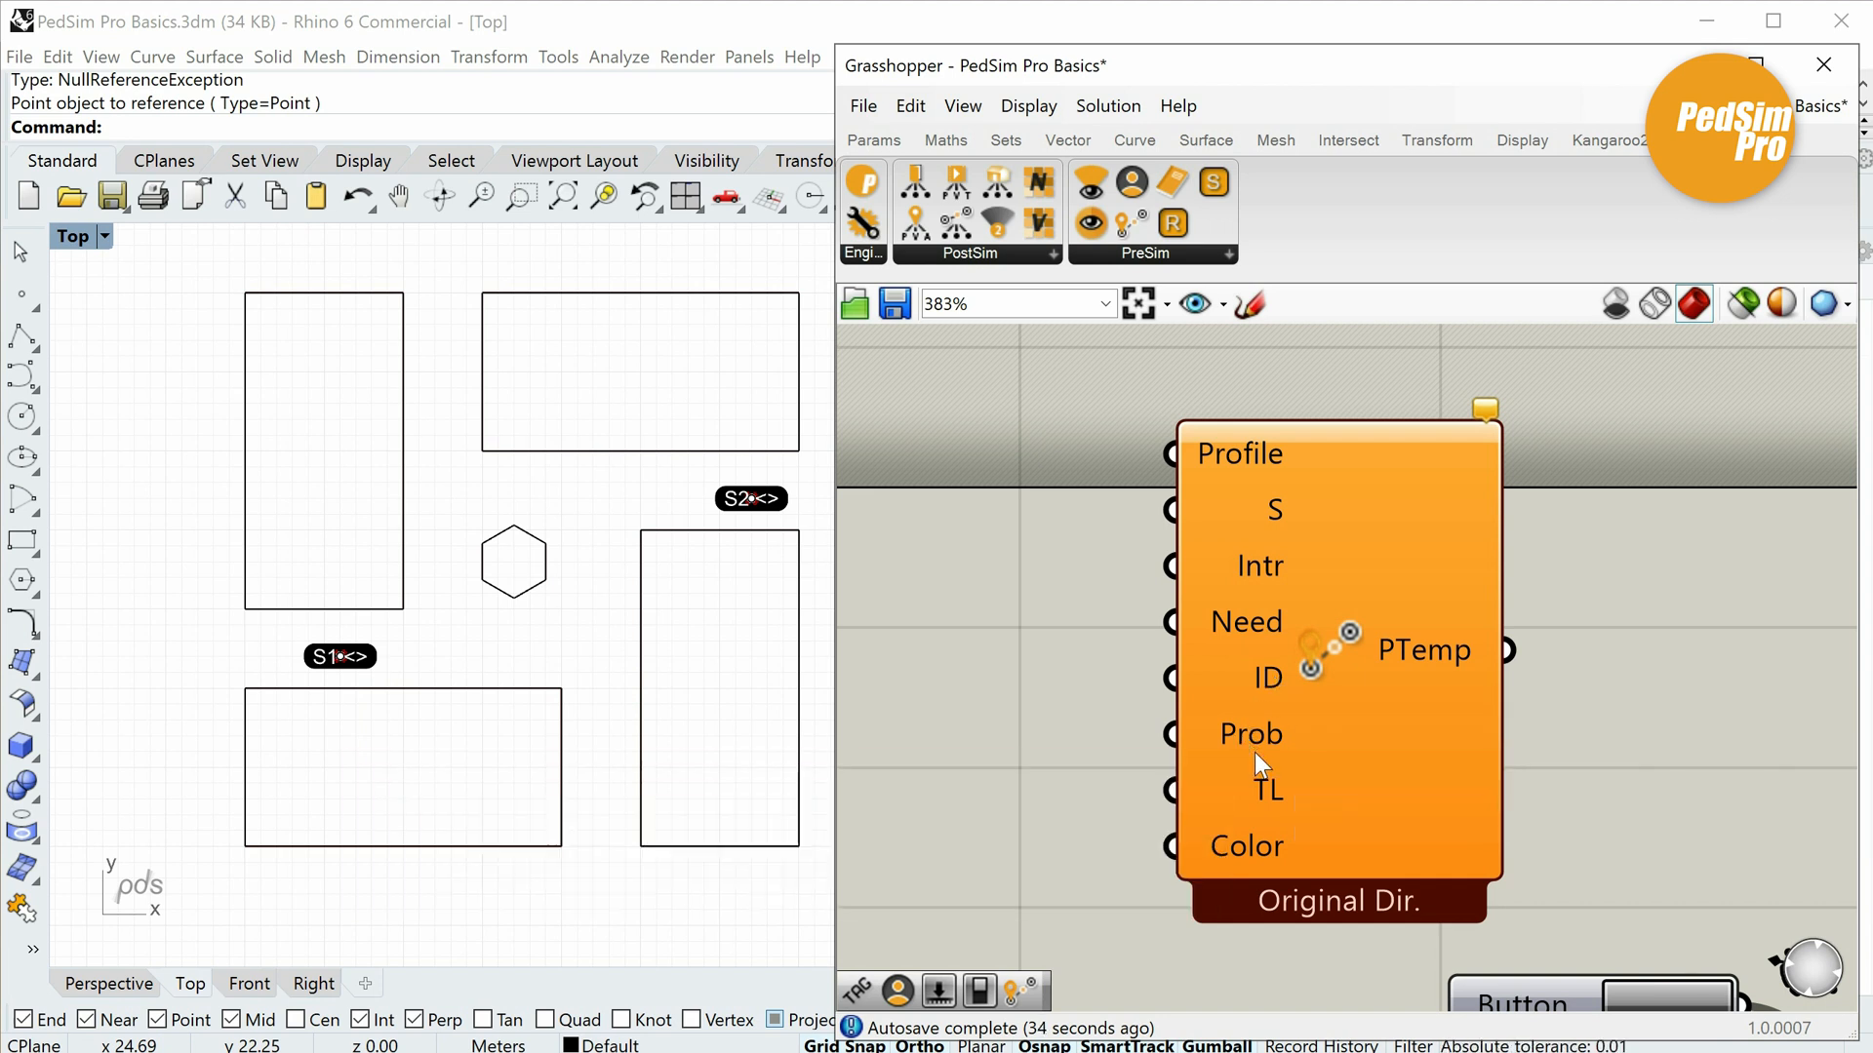
{"action": "mouse_move", "coordinate": [1267, 781]}
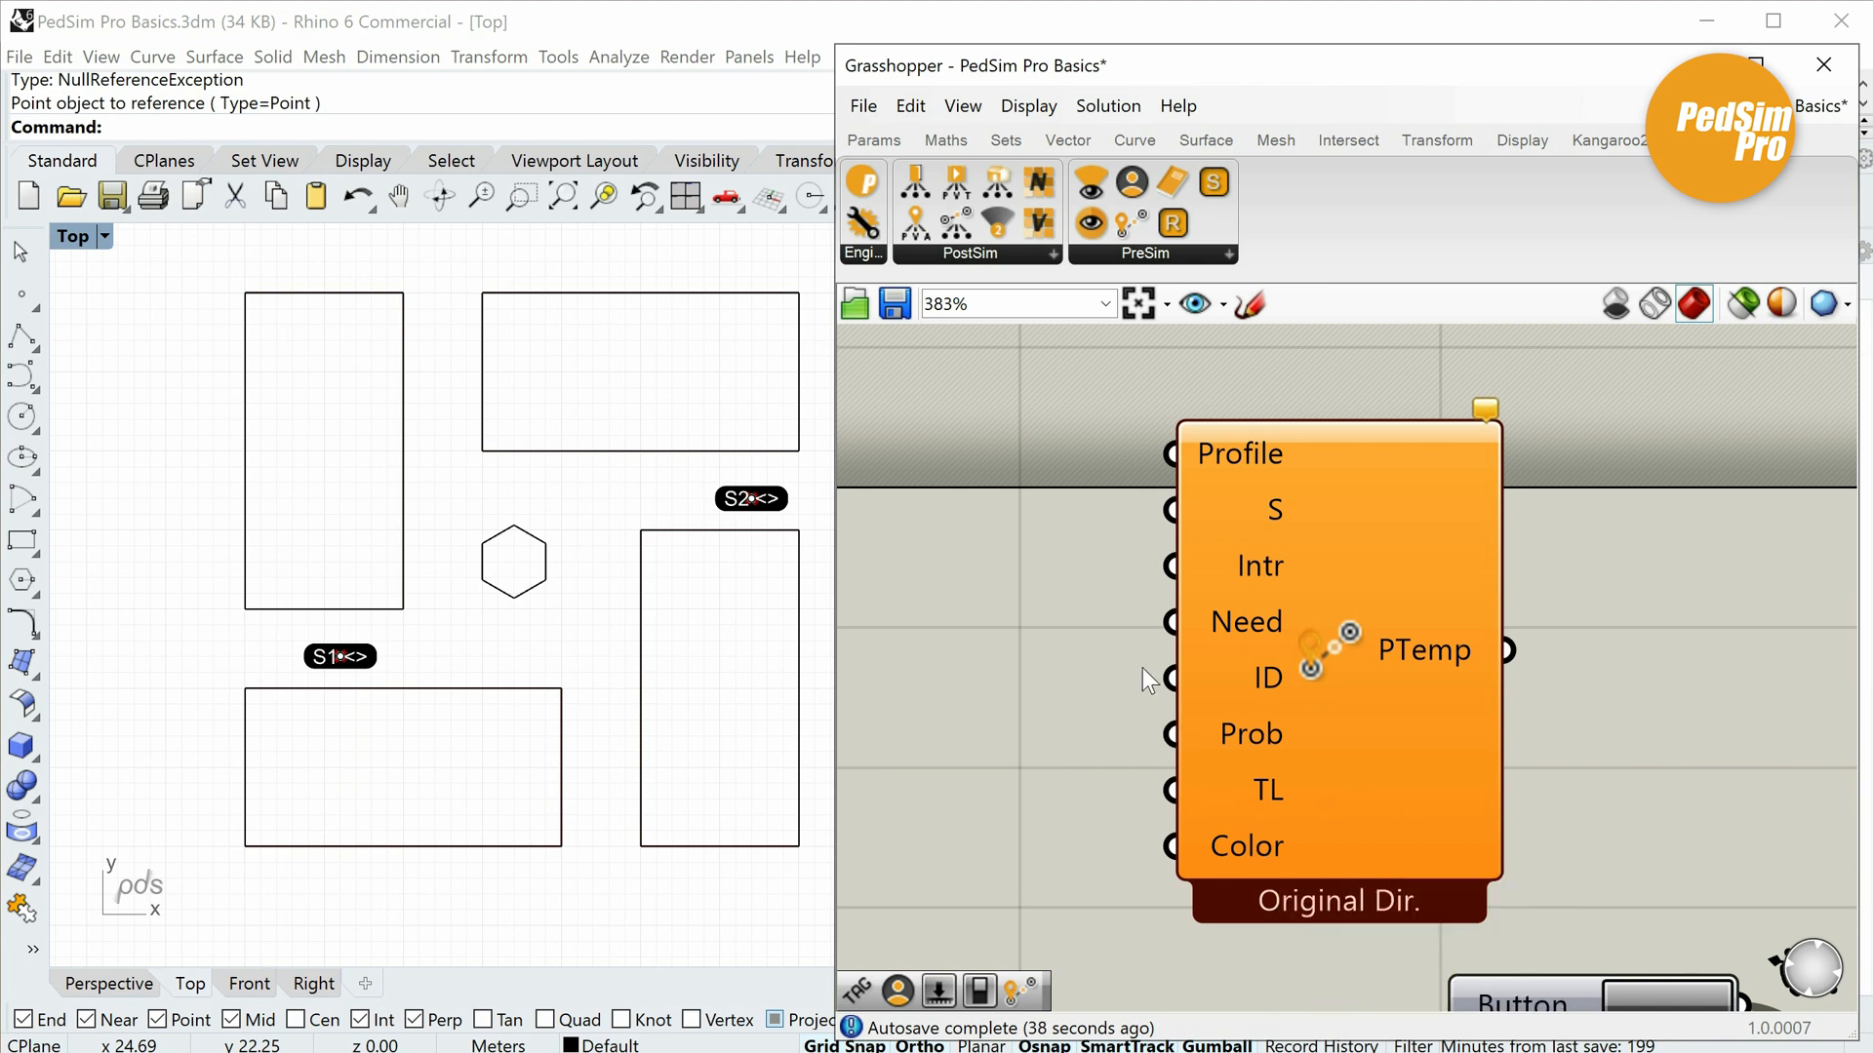
Place a PersonProfile component to the left of the PersonTemplate component.
{"action": "scroll", "coordinate": [987, 588], "scroll_direction": "down", "scroll_amount": 3}
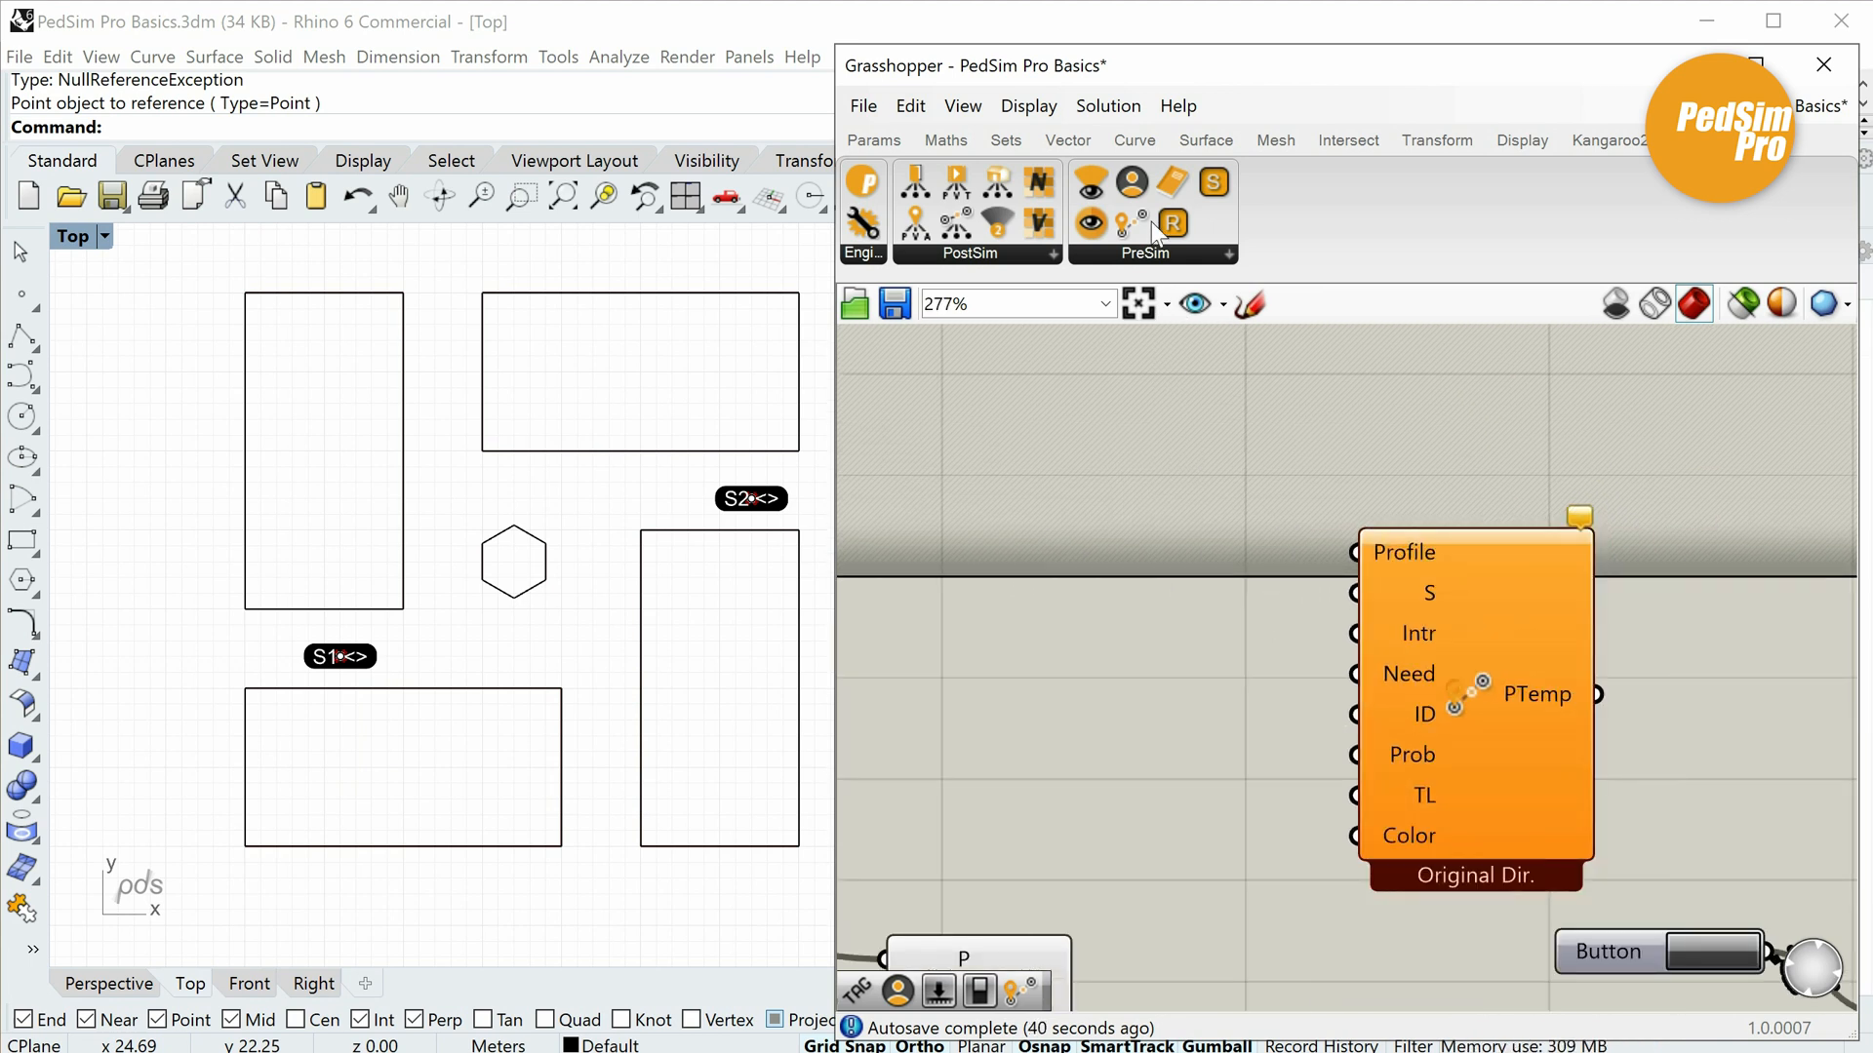
{"action": "left_click_drag", "start_coordinate": [1135, 178], "coordinate": [1139, 563]}
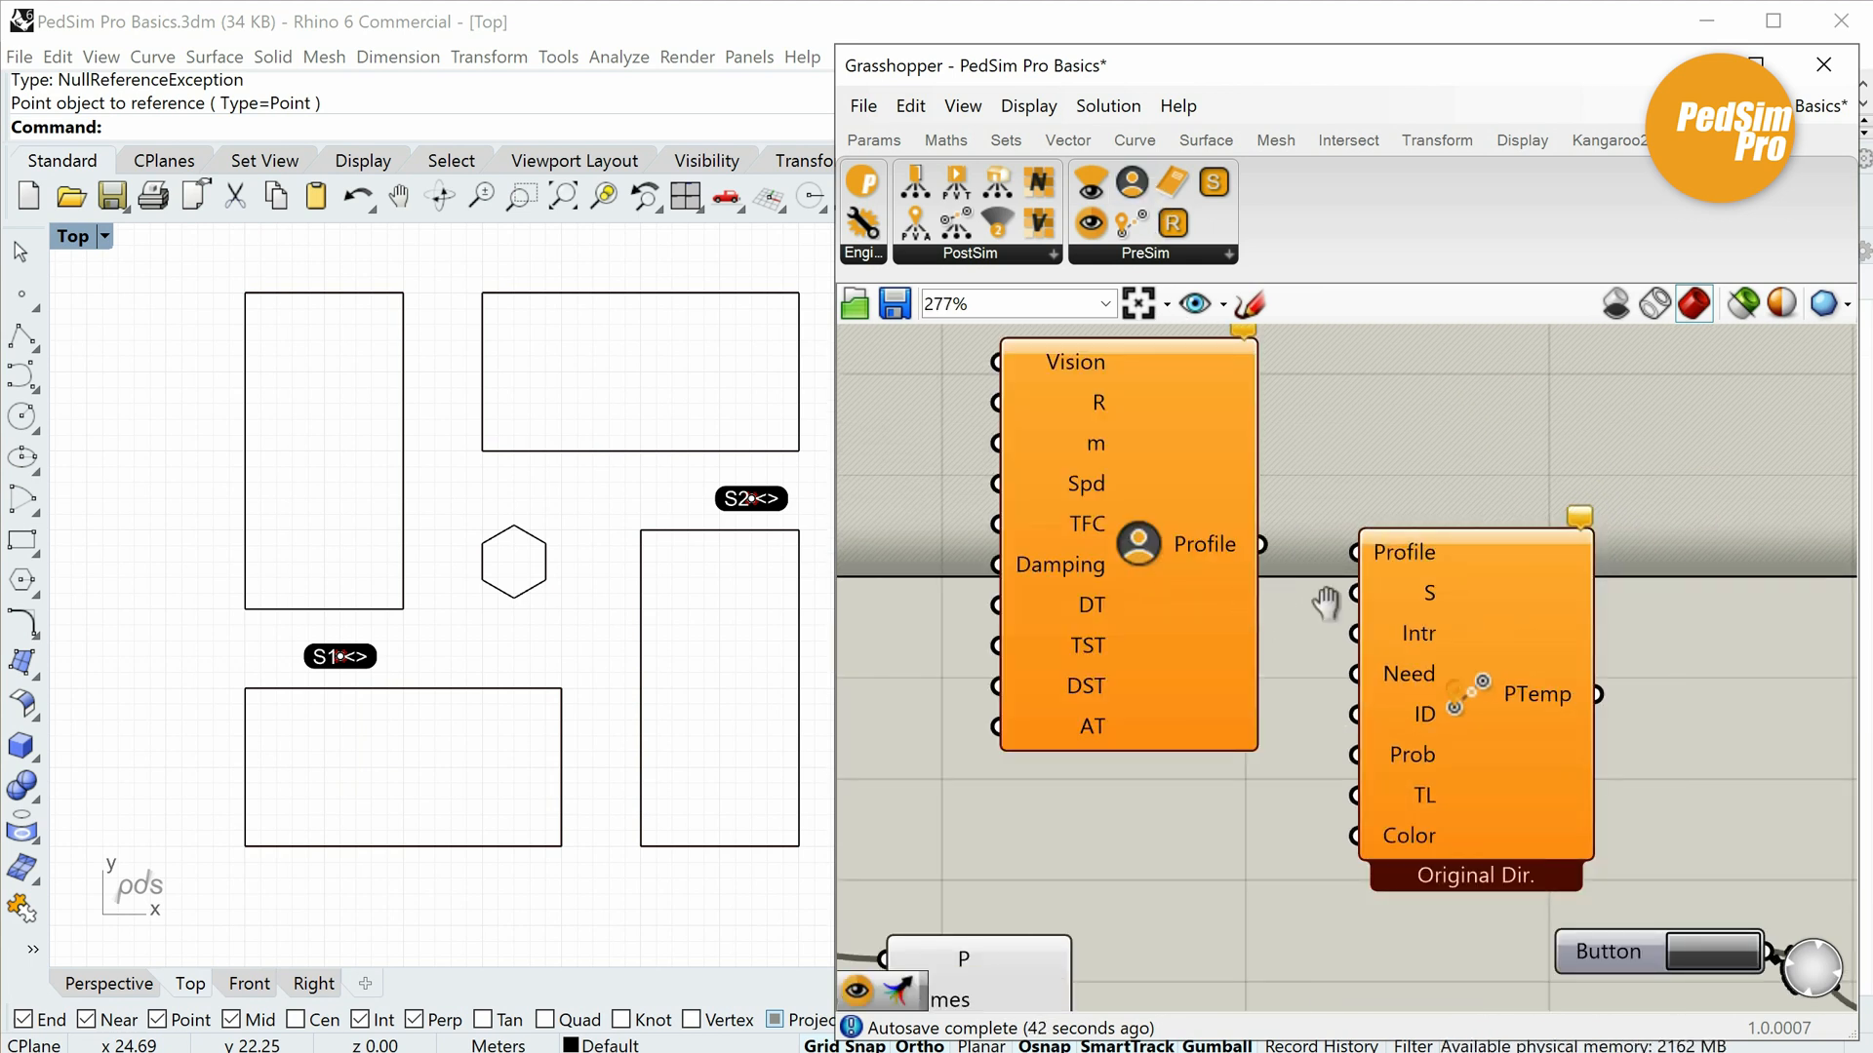
{"action": "right_click_drag", "start_coordinate": [1324, 603], "coordinate": [1409, 688]}
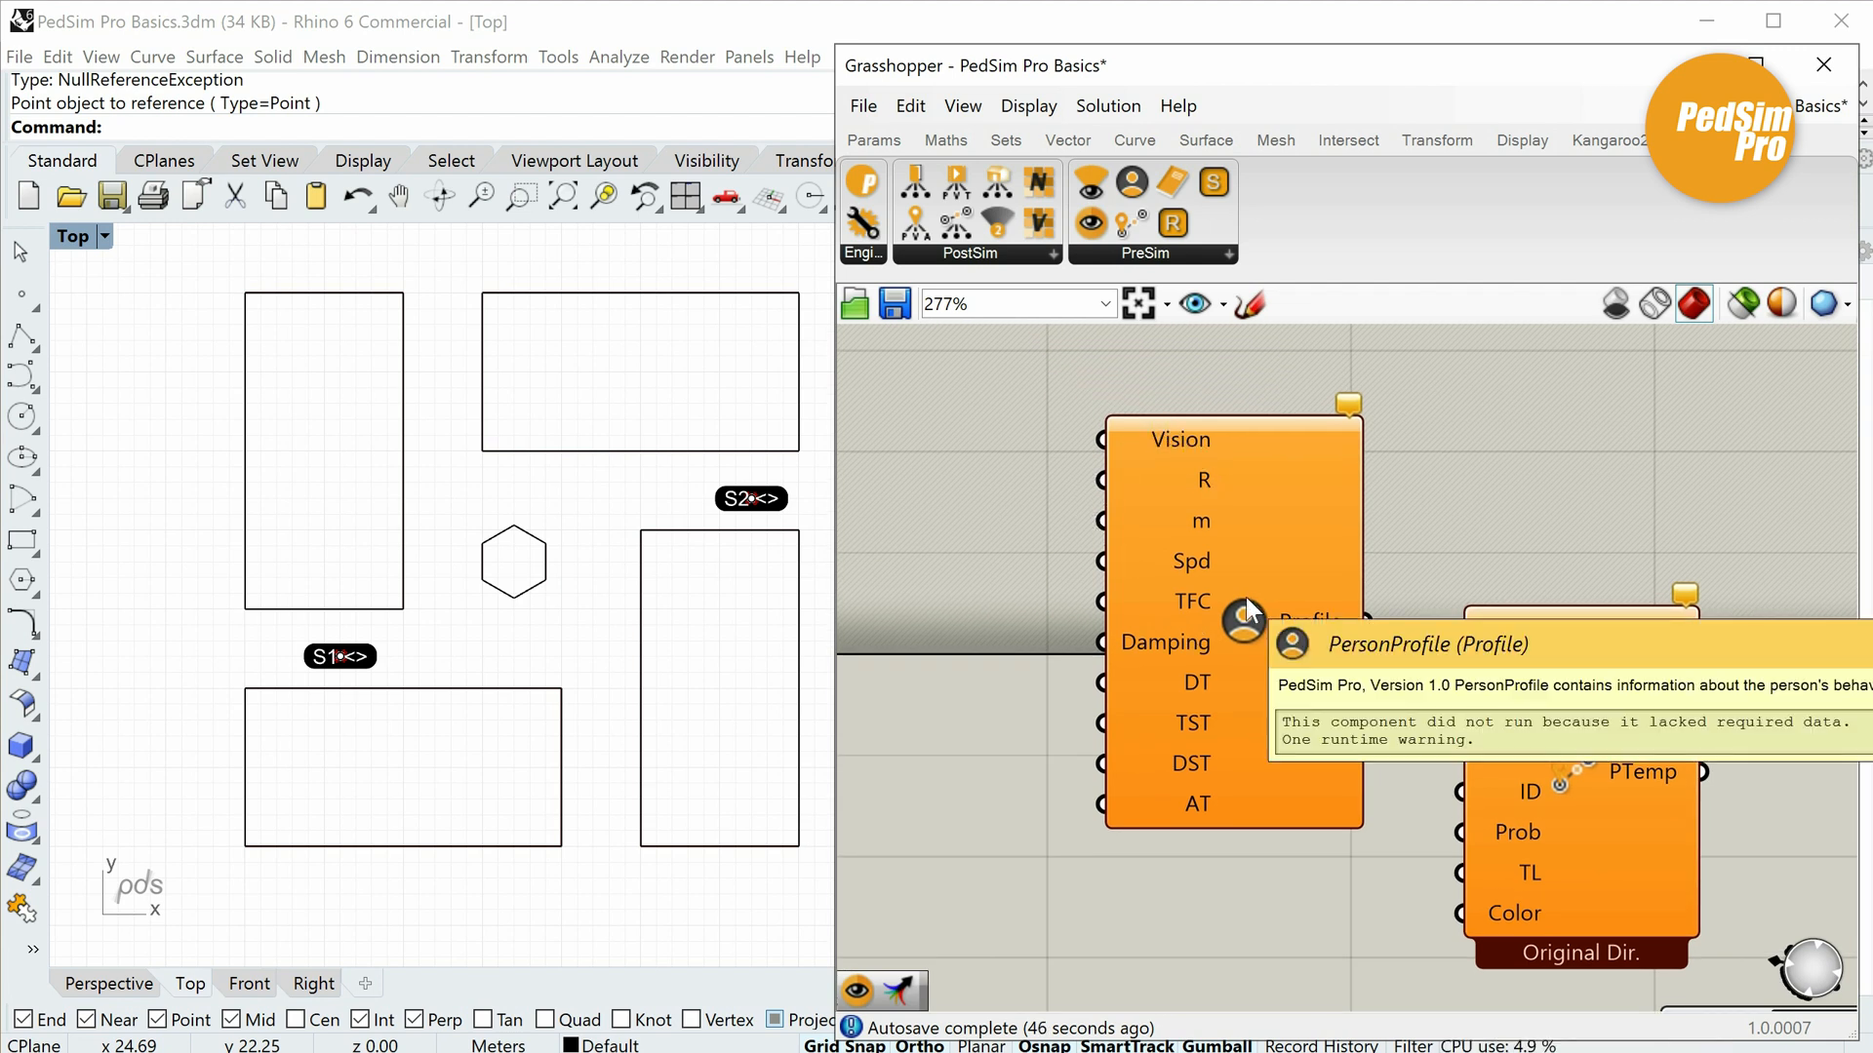
{"action": "right_click_drag", "start_coordinate": [1245, 597], "coordinate": [1063, 611]}
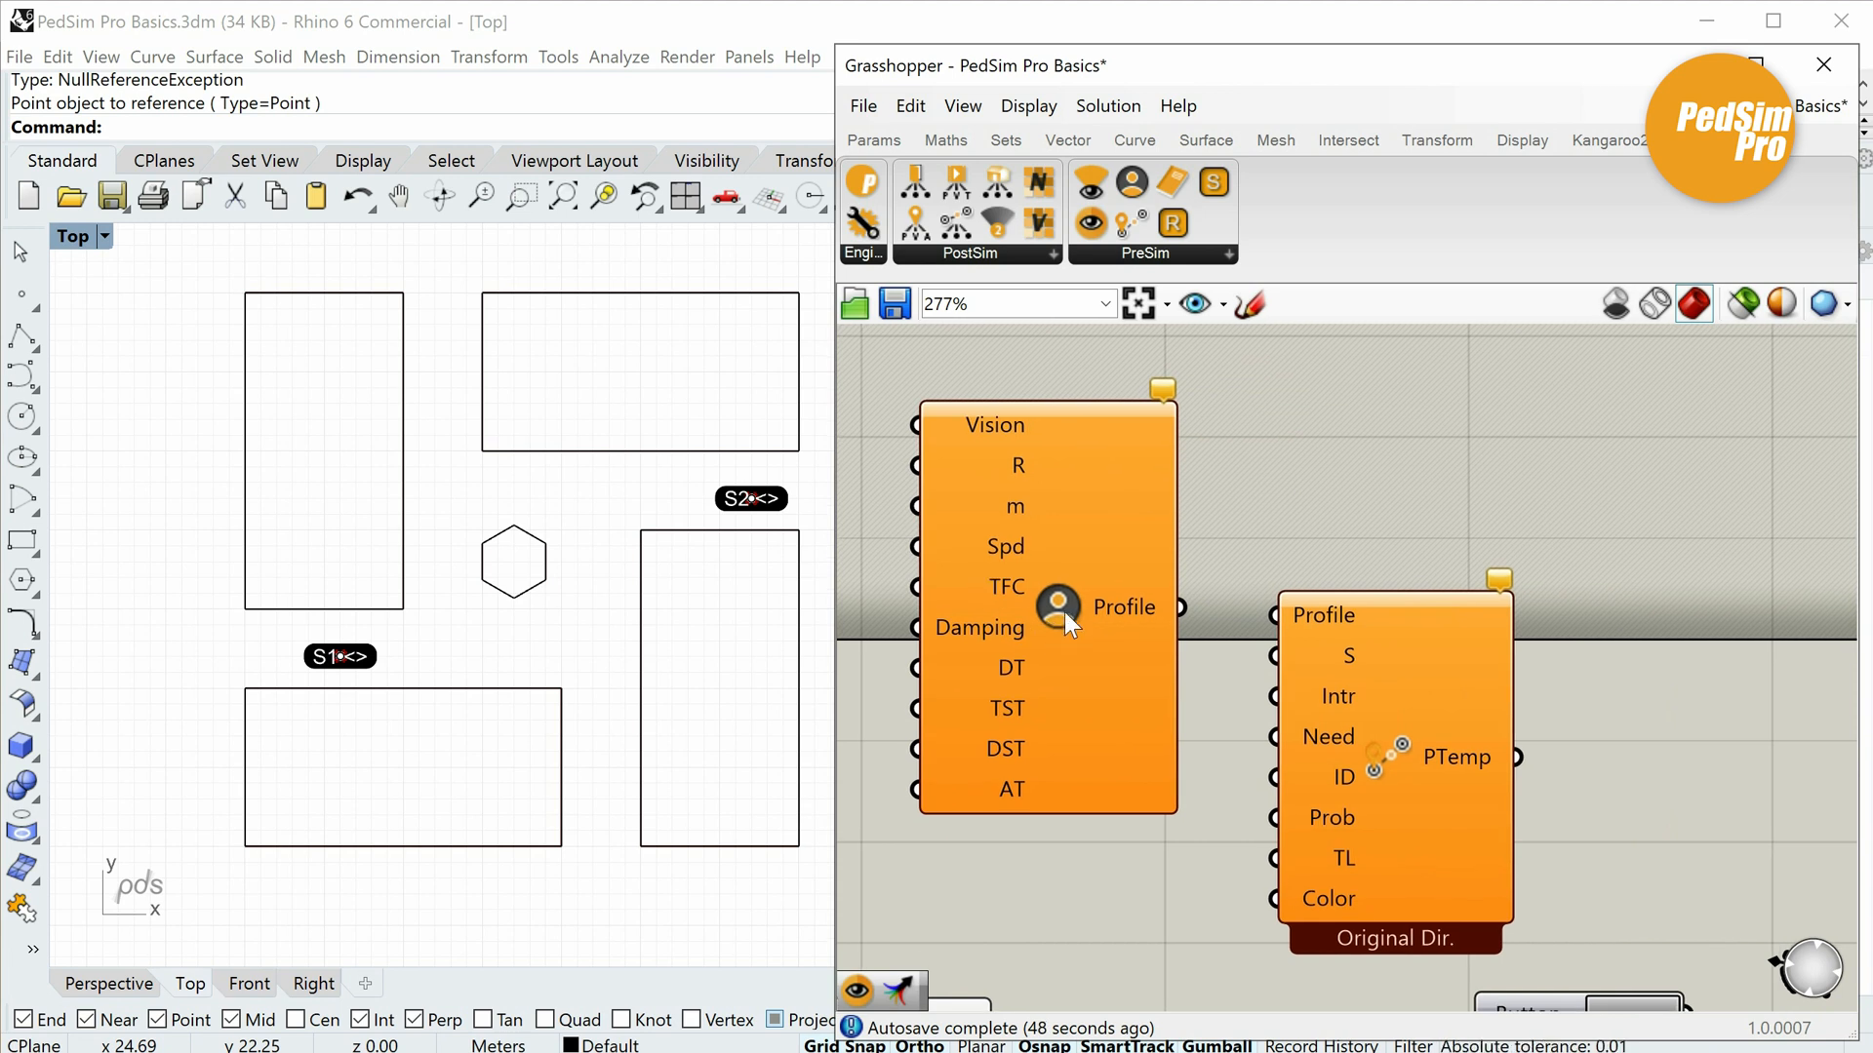
{"action": "mouse_move", "coordinate": [1064, 611]}
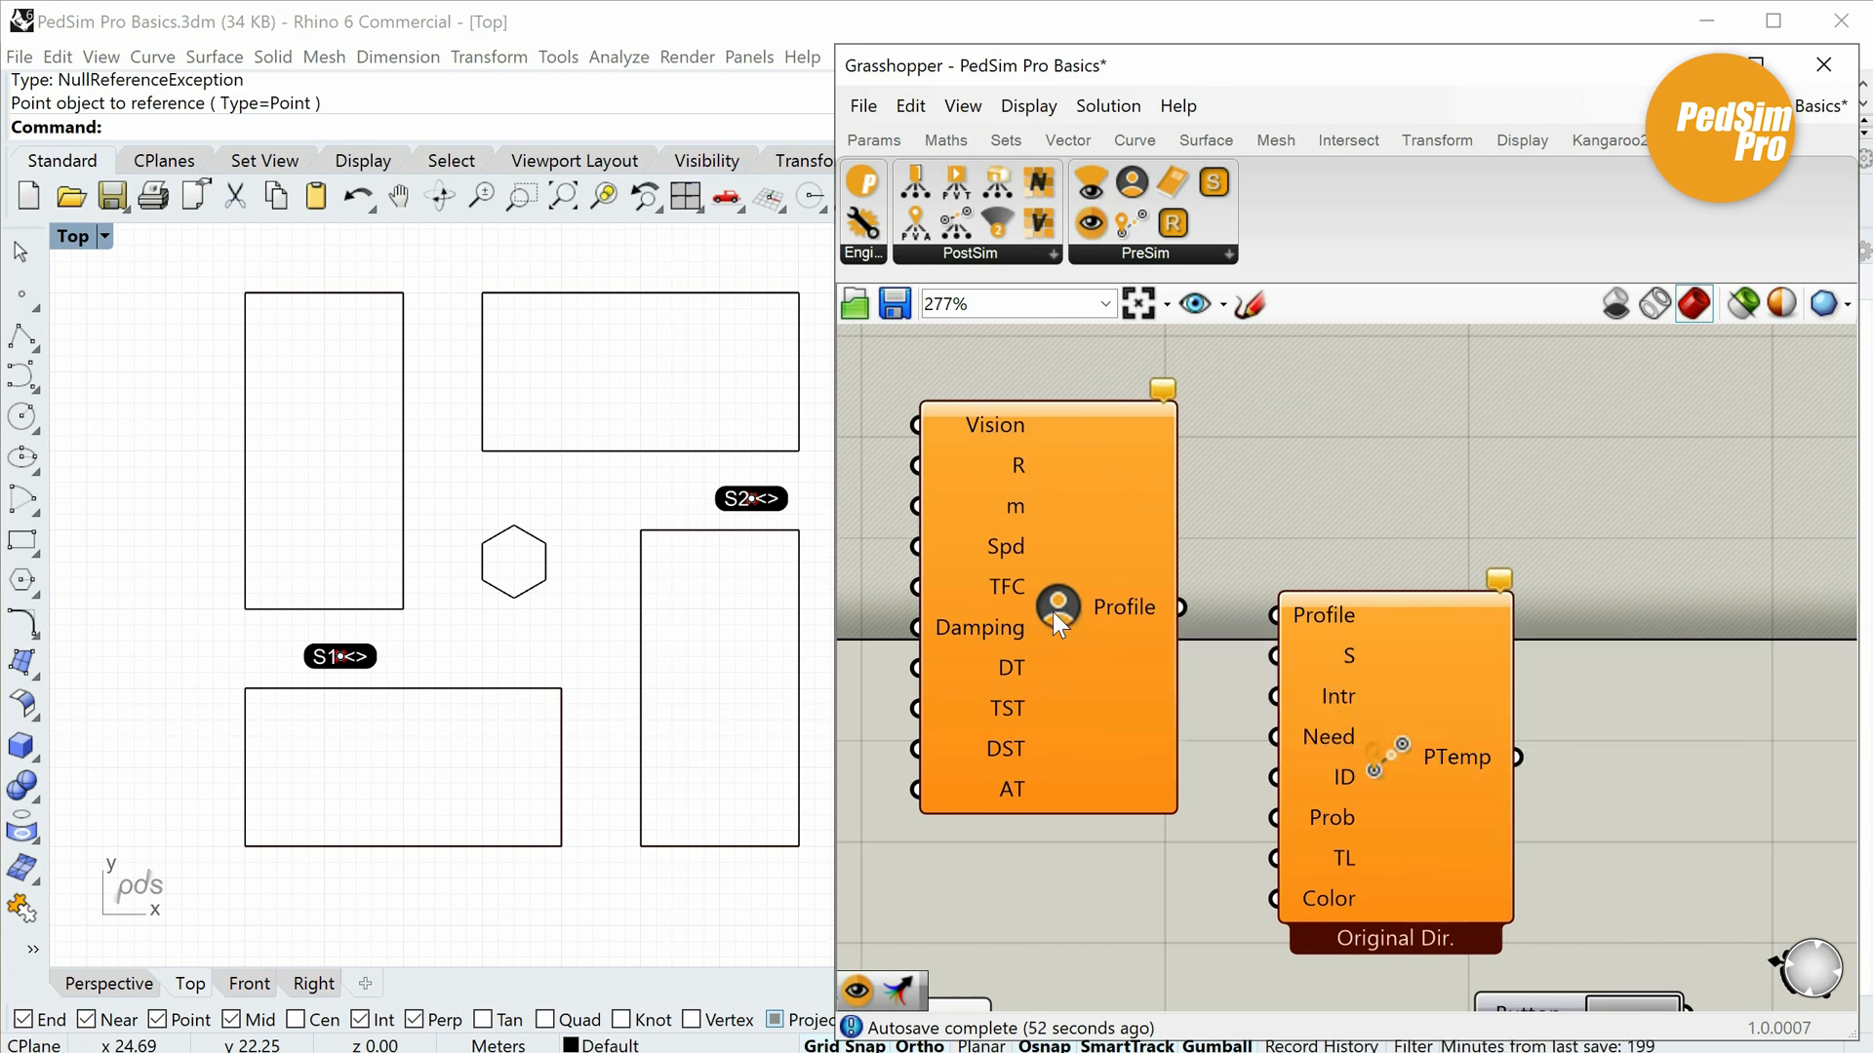
{"action": "right_click_drag", "start_coordinate": [1063, 612], "coordinate": [1134, 603]}
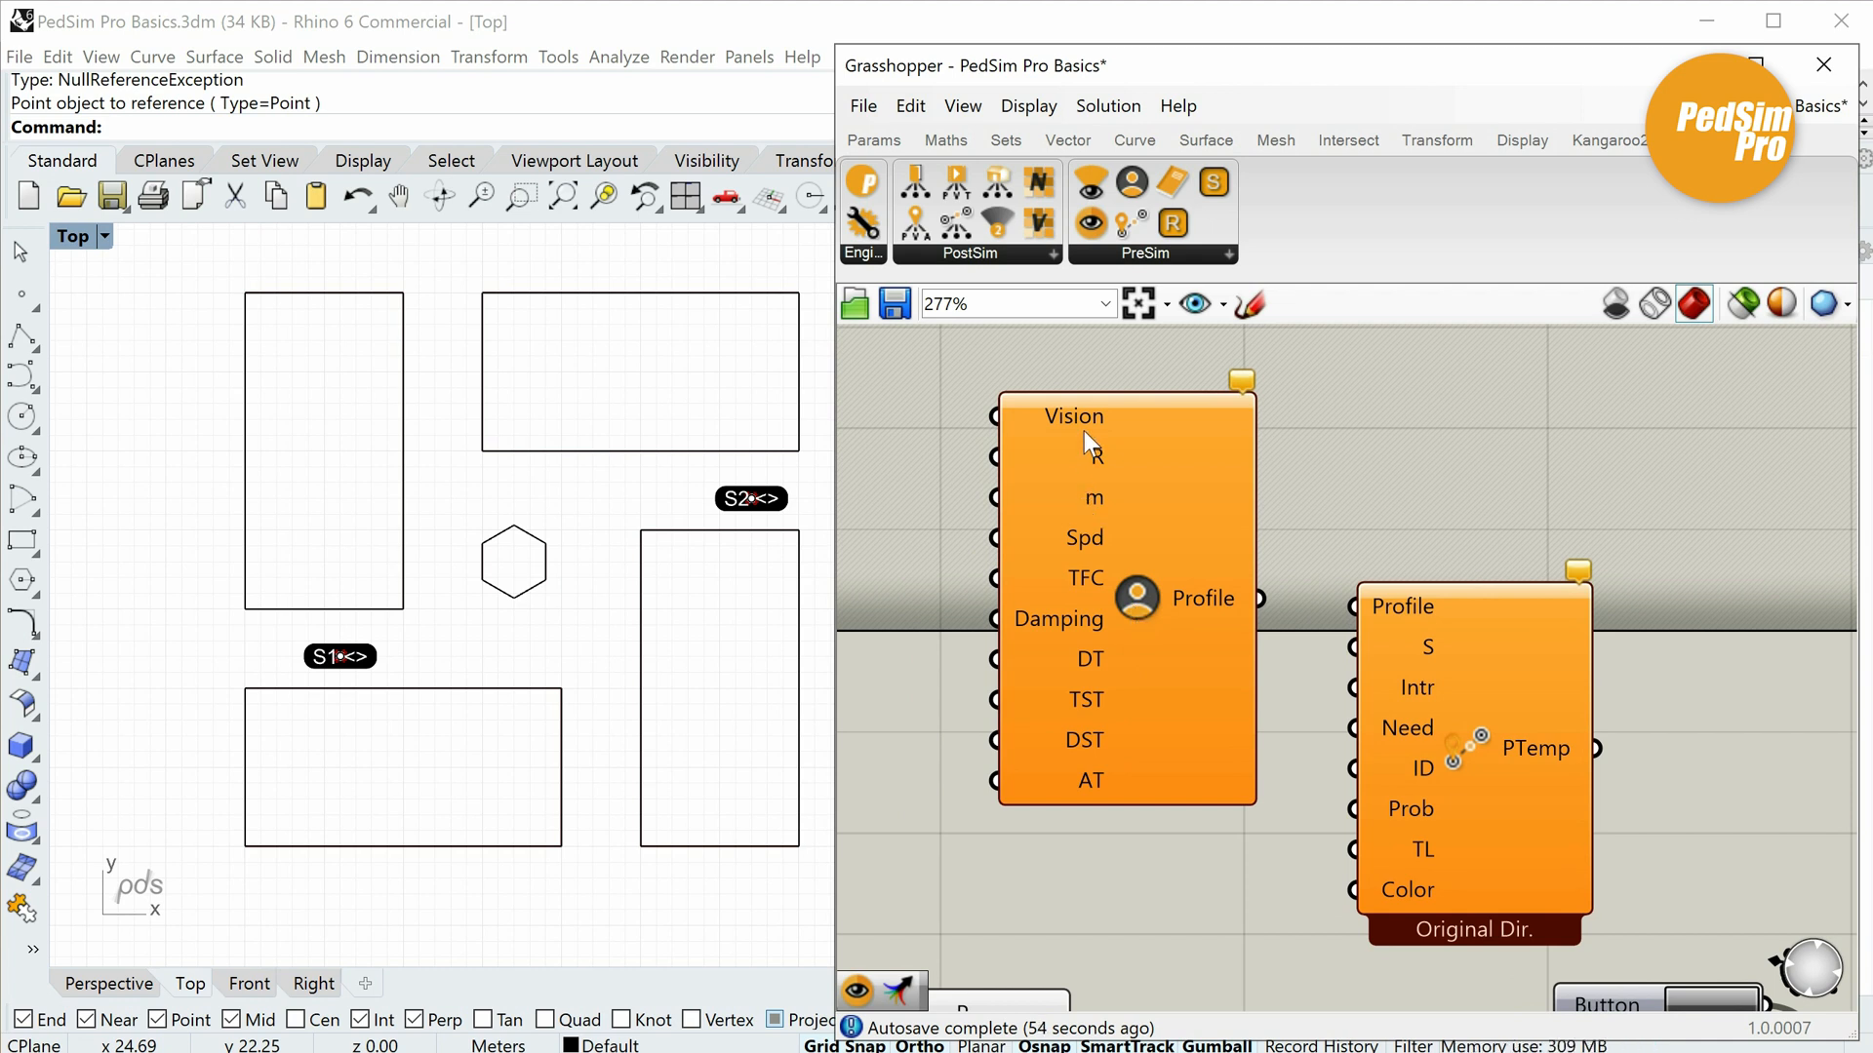
Place the PreSim vision component left of the PersonProfile and wire its V output to the Vision input.
{"action": "mouse_move", "coordinate": [1084, 419]}
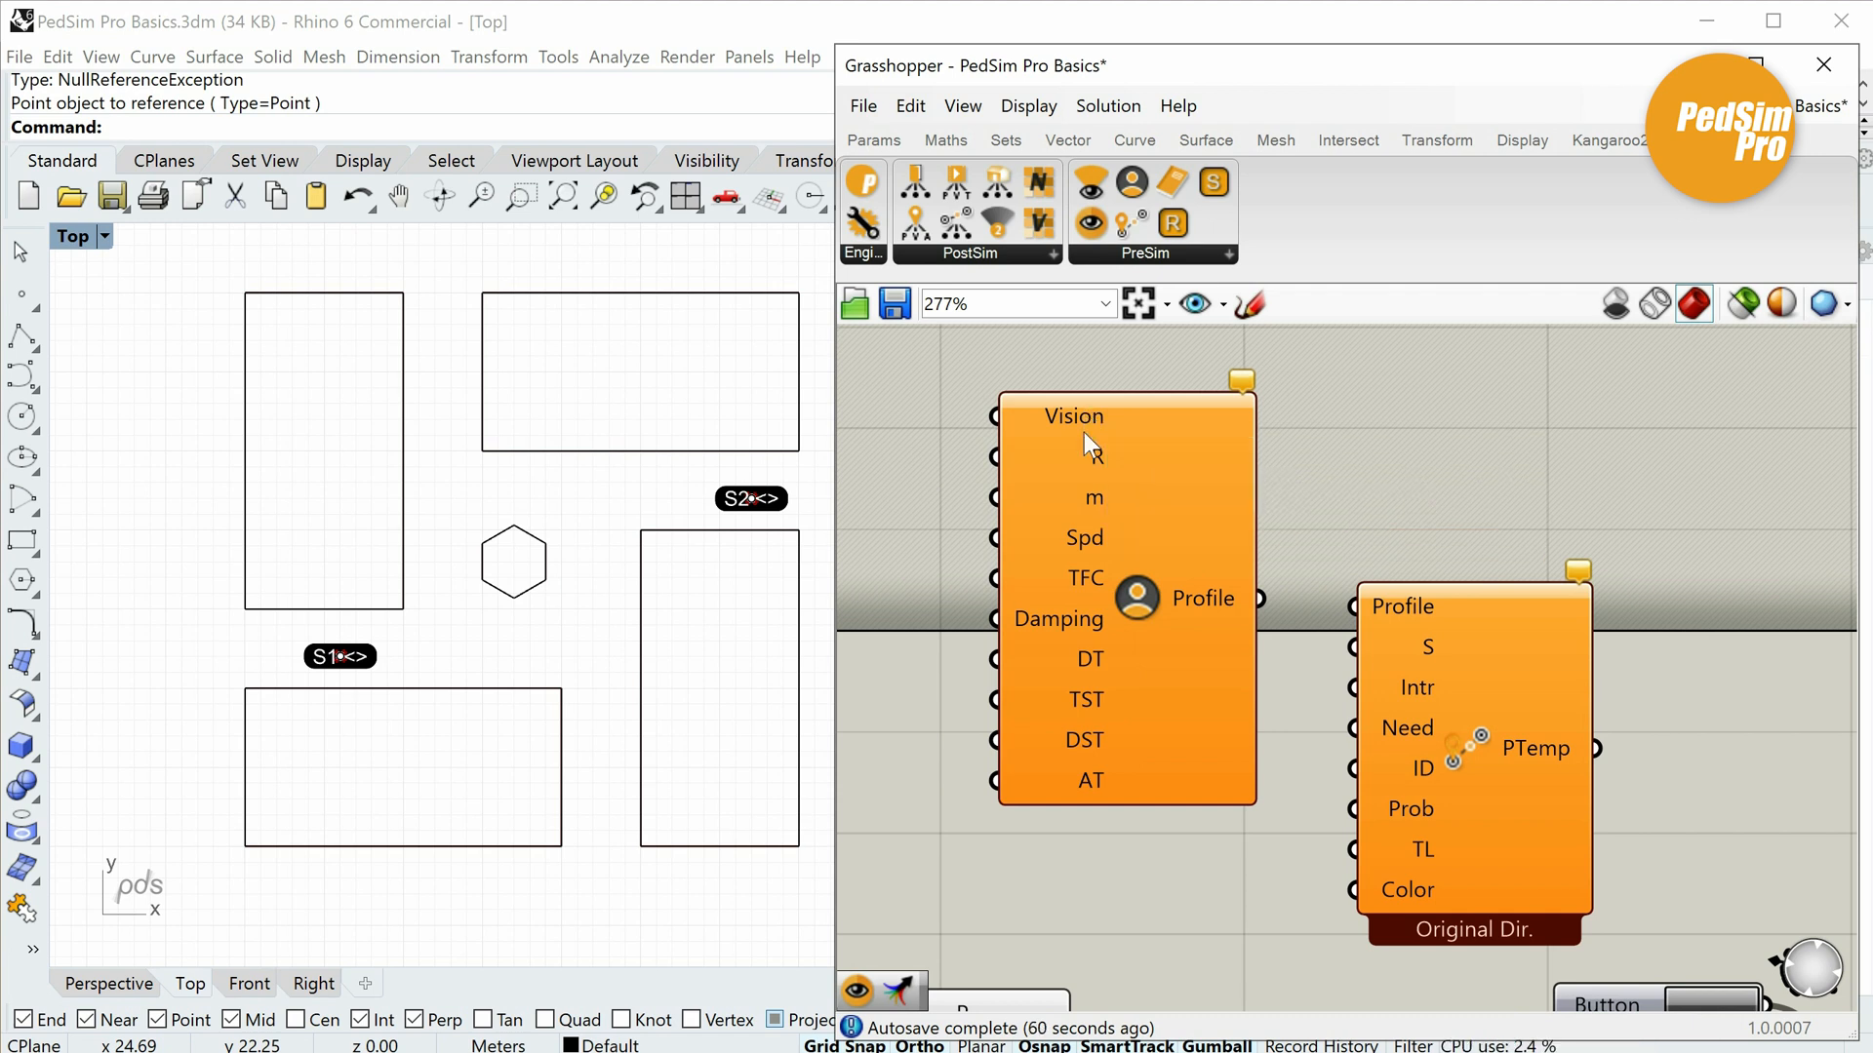
{"action": "right_click_drag", "start_coordinate": [1224, 477], "coordinate": [1378, 480]}
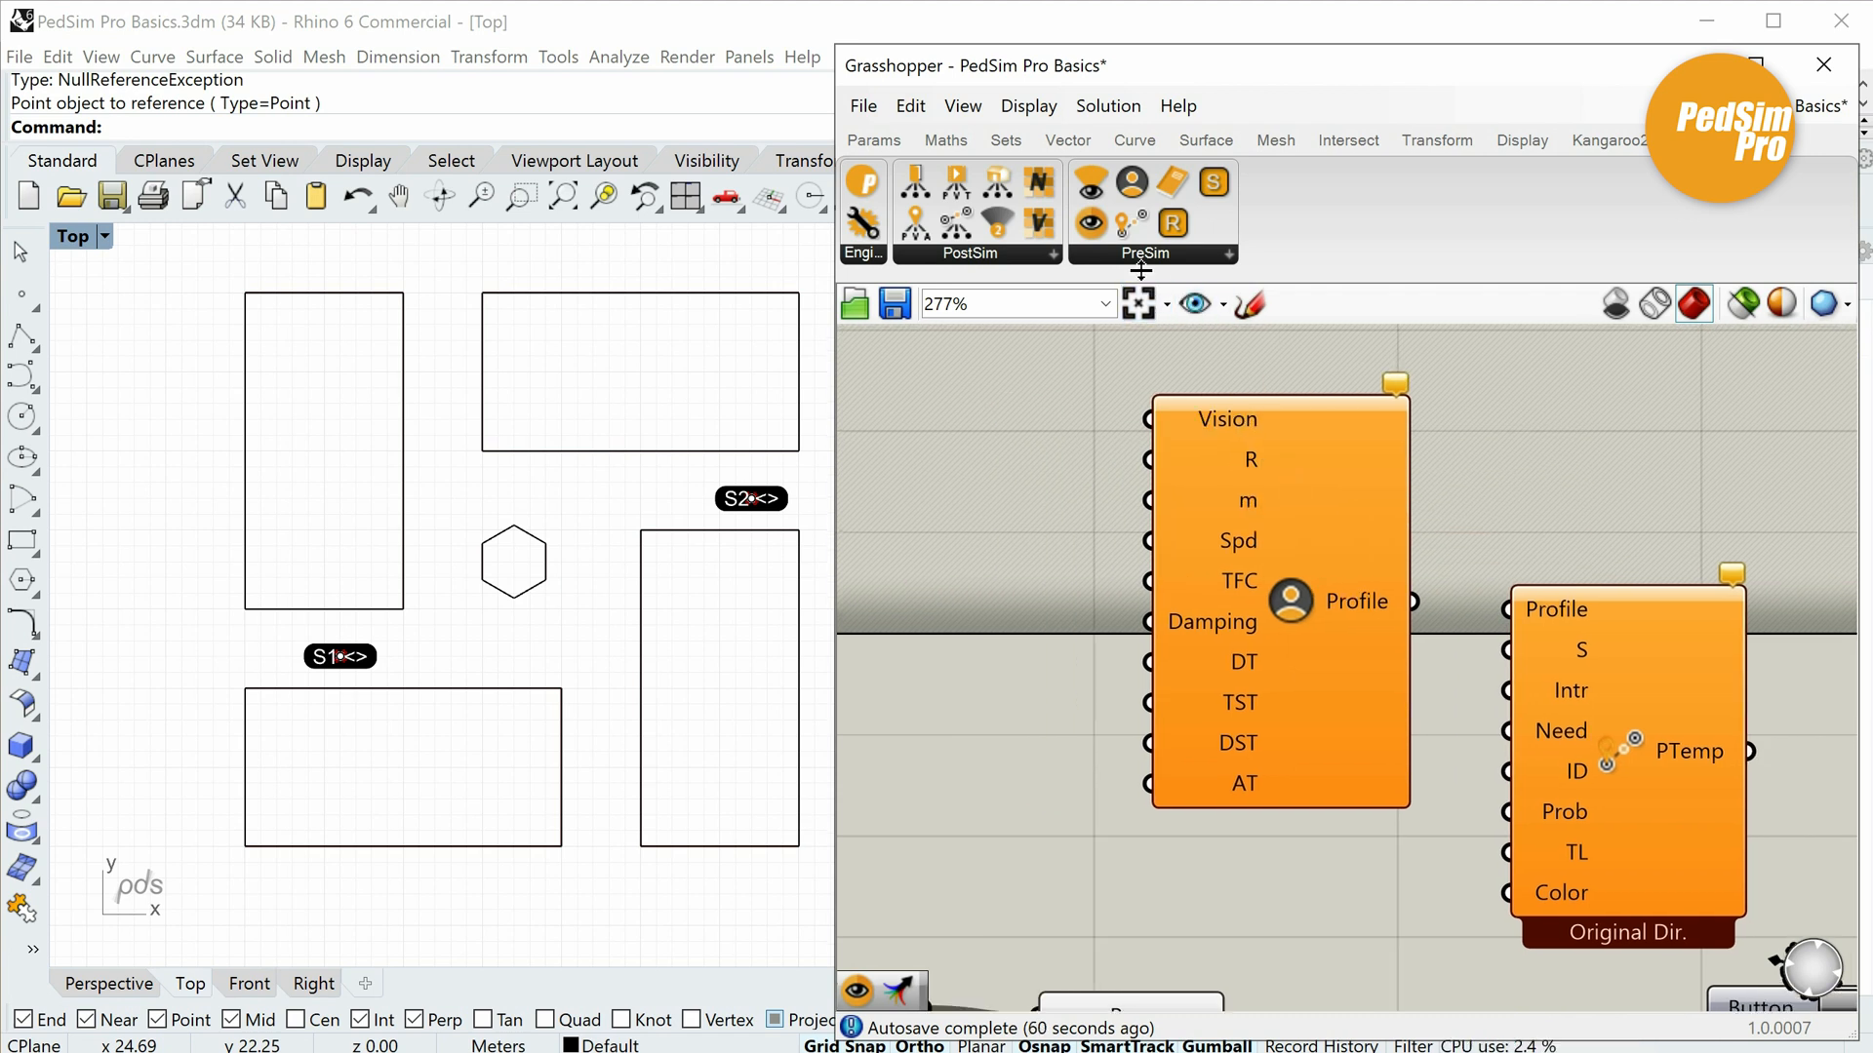
{"action": "left_click_drag", "start_coordinate": [1090, 234], "coordinate": [1149, 420]}
{"action": "scroll", "coordinate": [1067, 484], "scroll_direction": "down", "scroll_amount": 2}
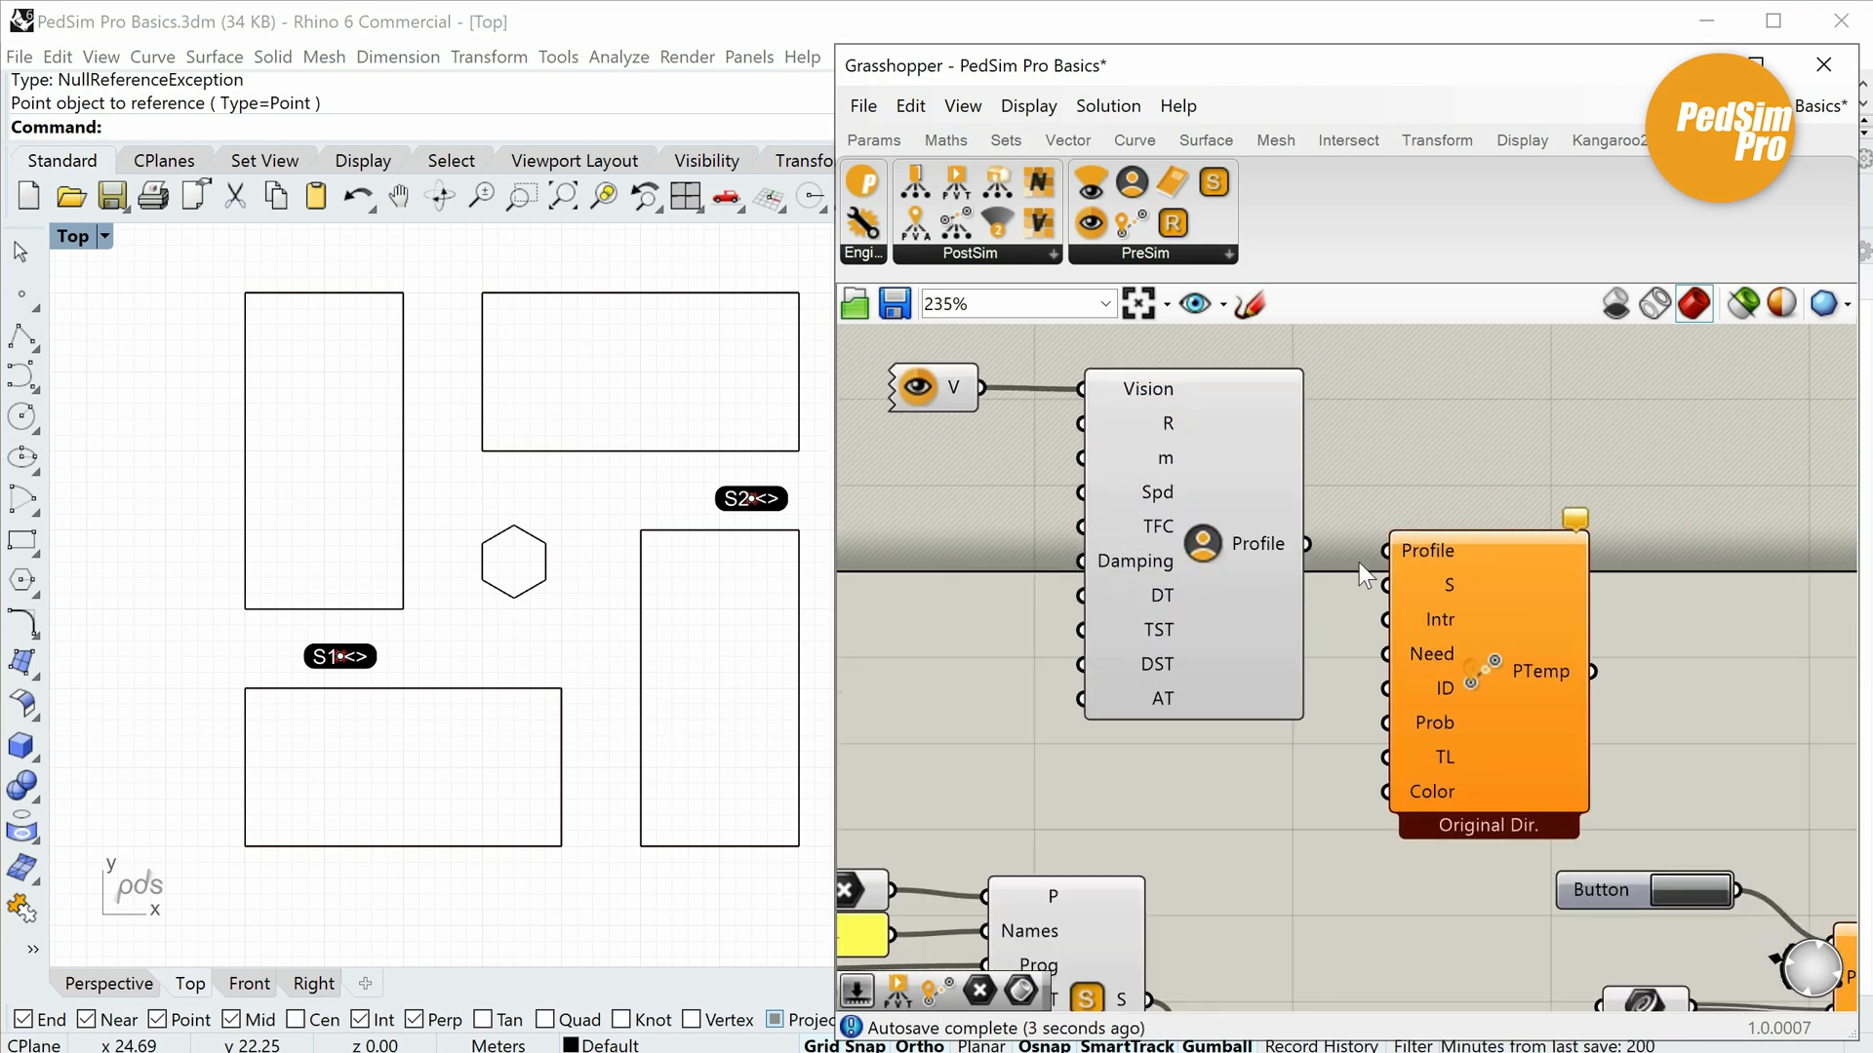
Wire the PersonProfile output to the PersonTemplate's Profile input and the Merge result to its S input.
{"action": "right_click_drag", "start_coordinate": [1359, 564], "coordinate": [1262, 465]}
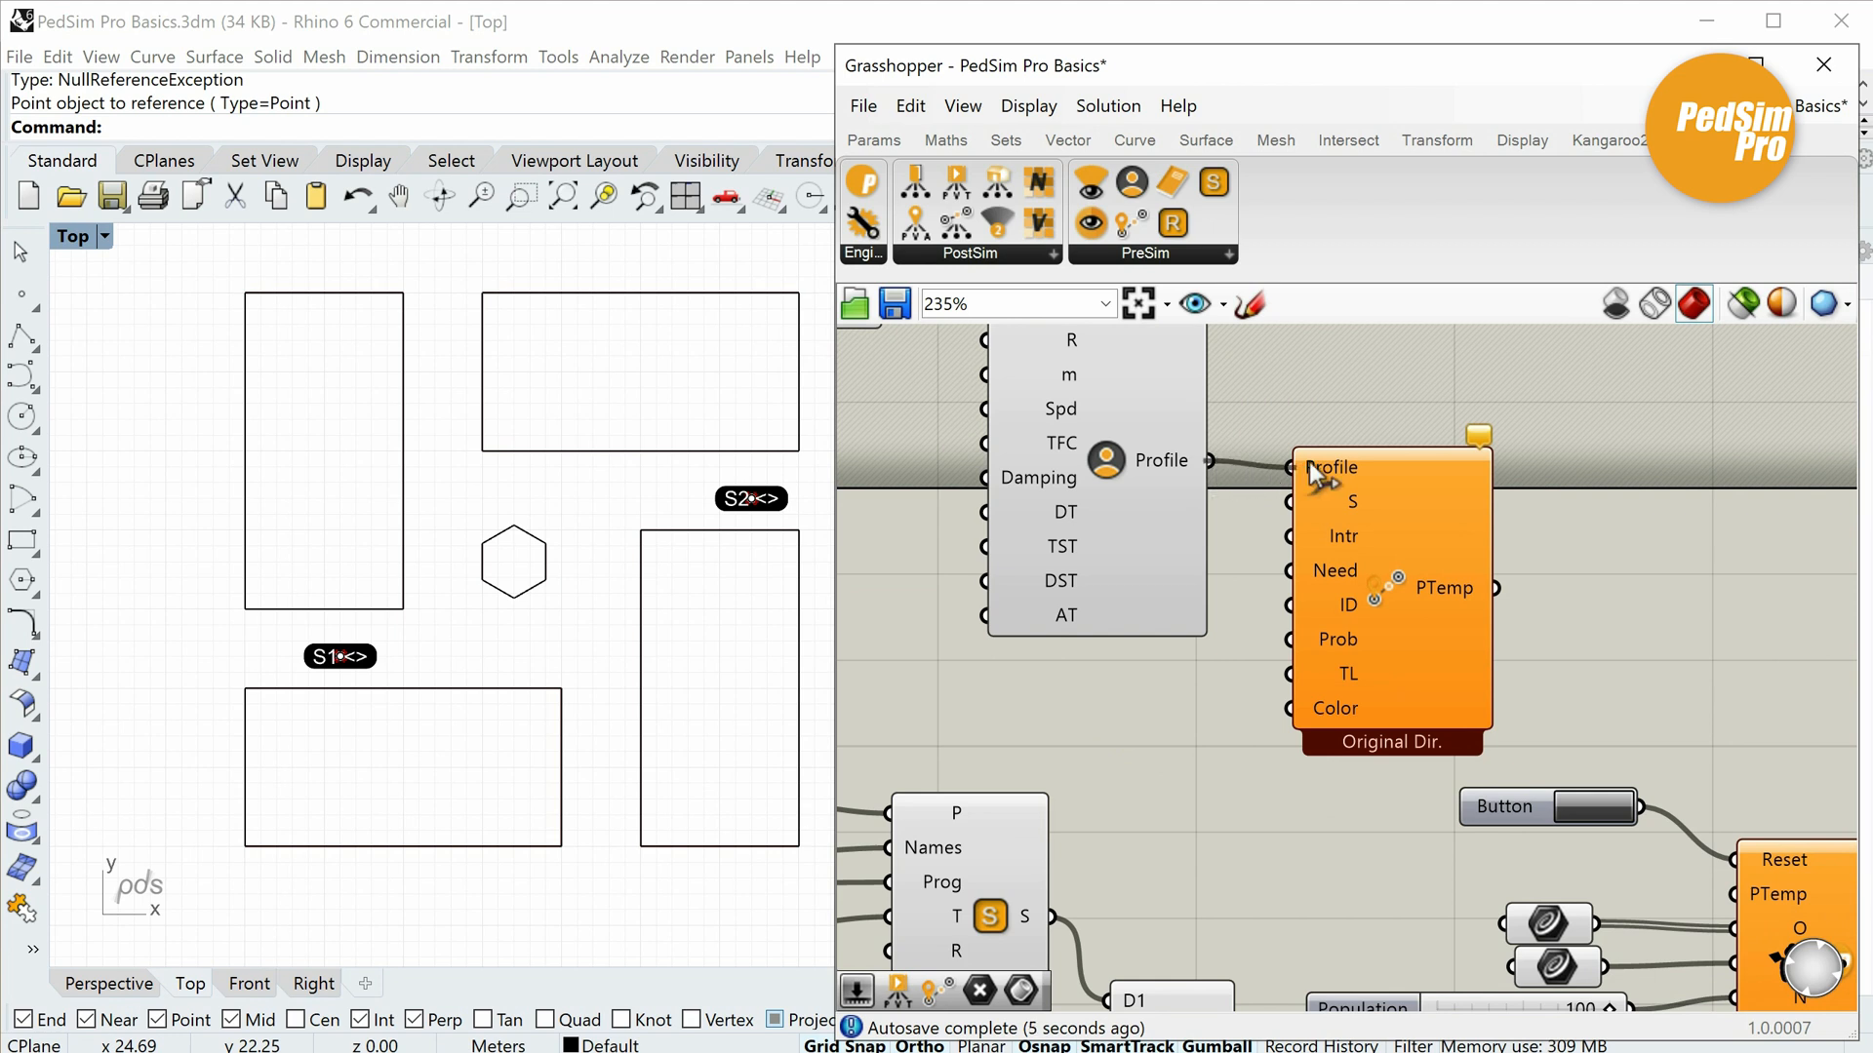
{"action": "right_click_drag", "start_coordinate": [1348, 507], "coordinate": [1383, 565]}
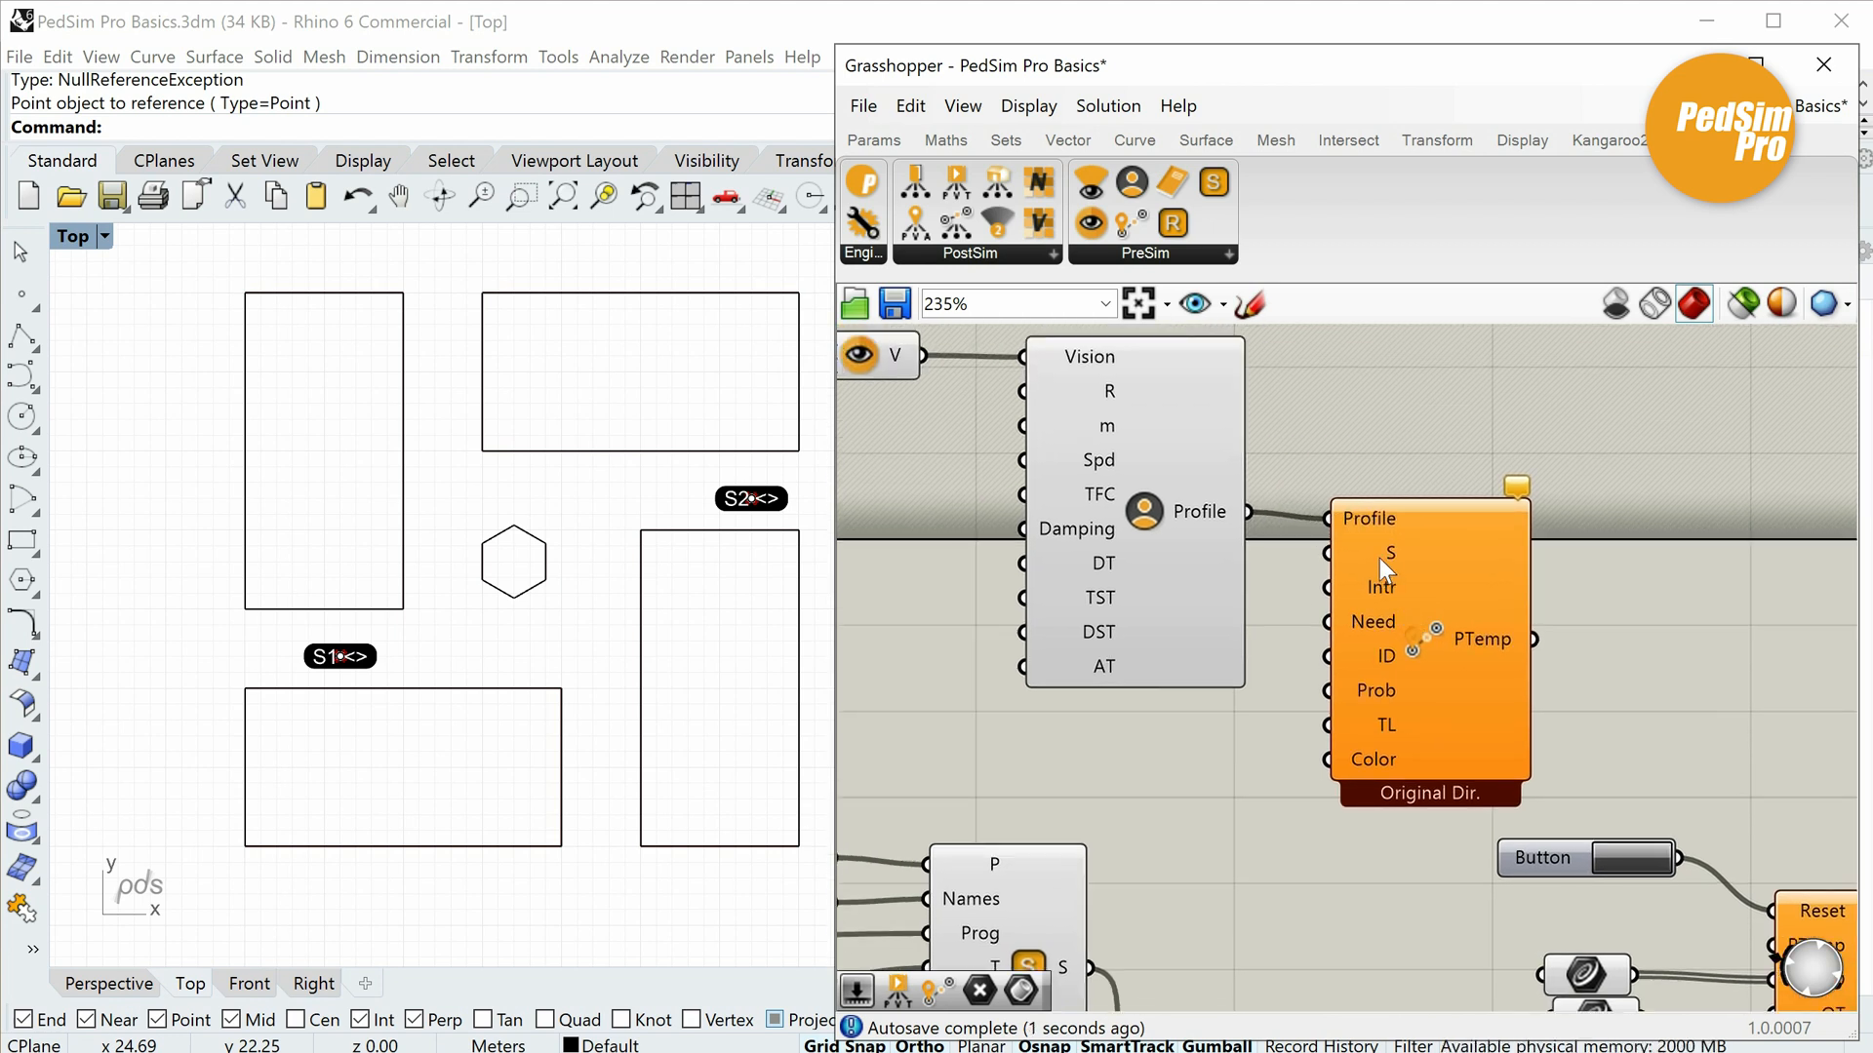
{"action": "mouse_move", "coordinate": [1379, 558]}
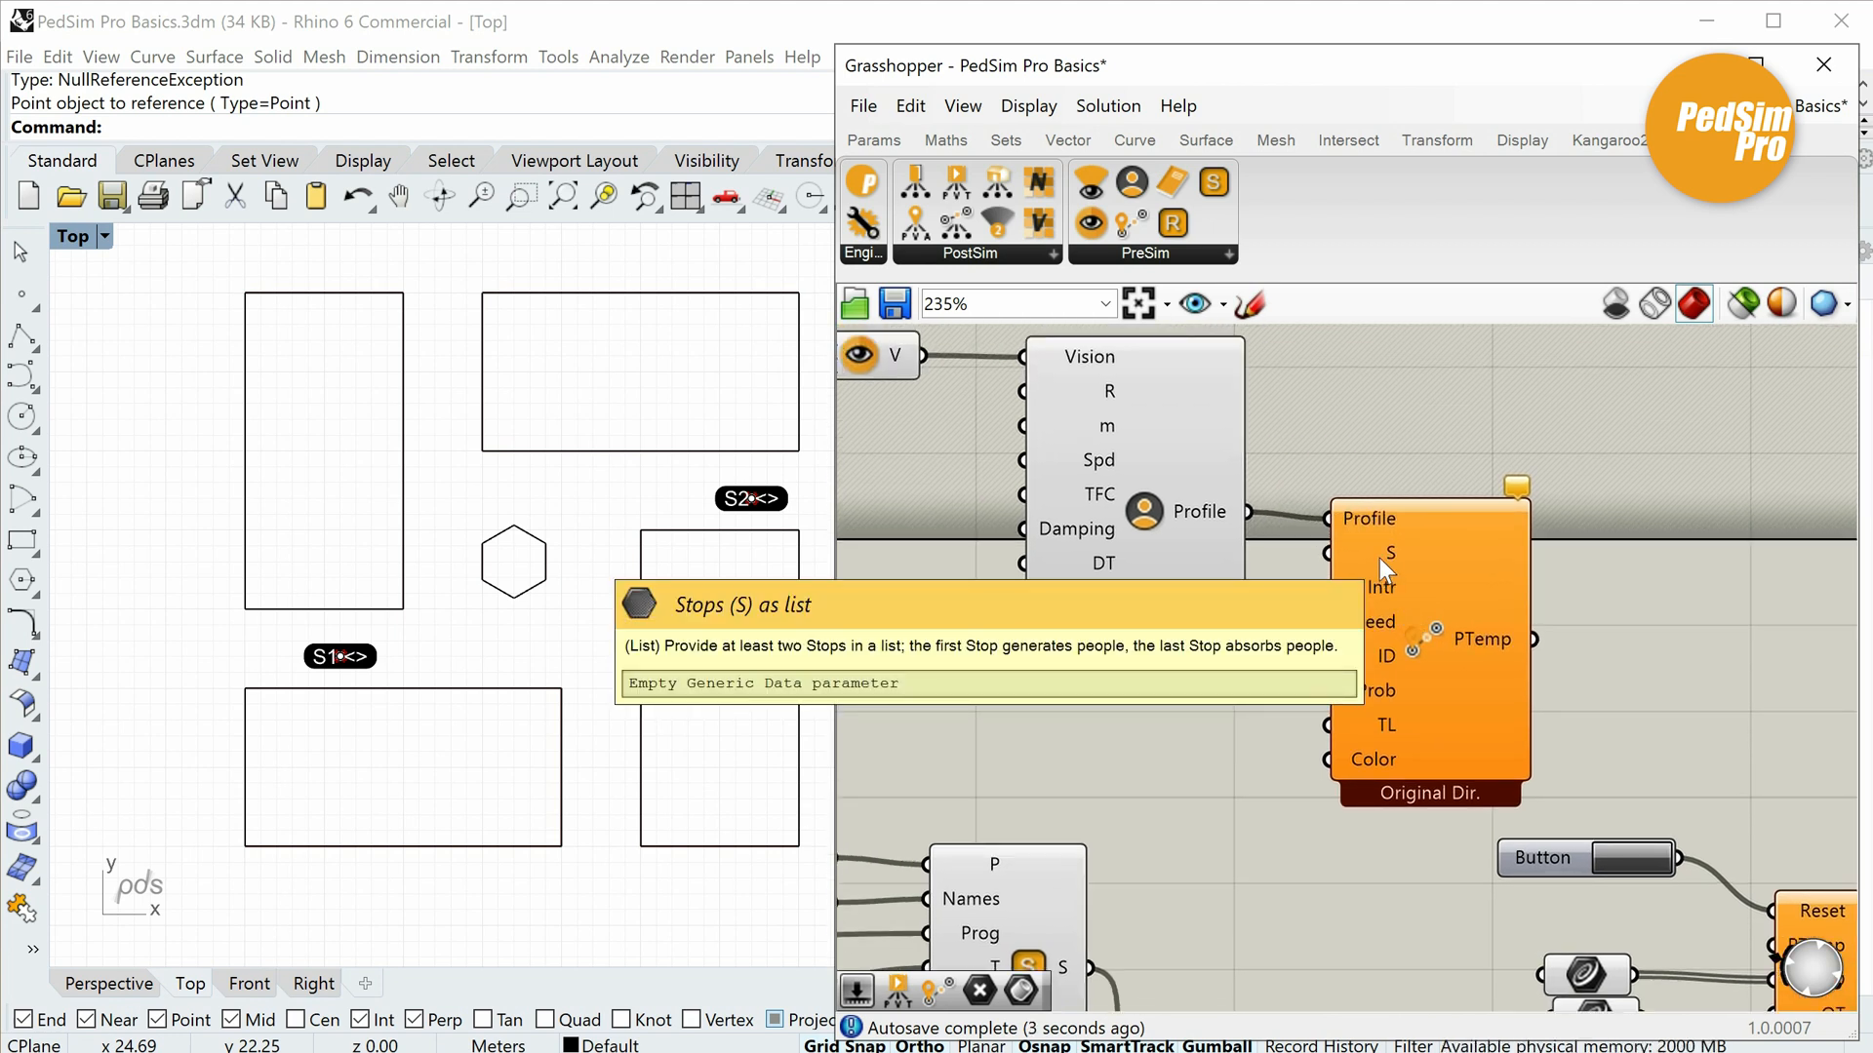
{"action": "right_click_drag", "start_coordinate": [1245, 646], "coordinate": [1309, 443]}
{"action": "scroll", "coordinate": [1308, 444], "scroll_direction": "down", "scroll_amount": 2}
{"action": "right_click_drag", "start_coordinate": [1340, 740], "coordinate": [1409, 630]}
{"action": "scroll", "coordinate": [1409, 630], "scroll_direction": "down", "scroll_amount": 1}
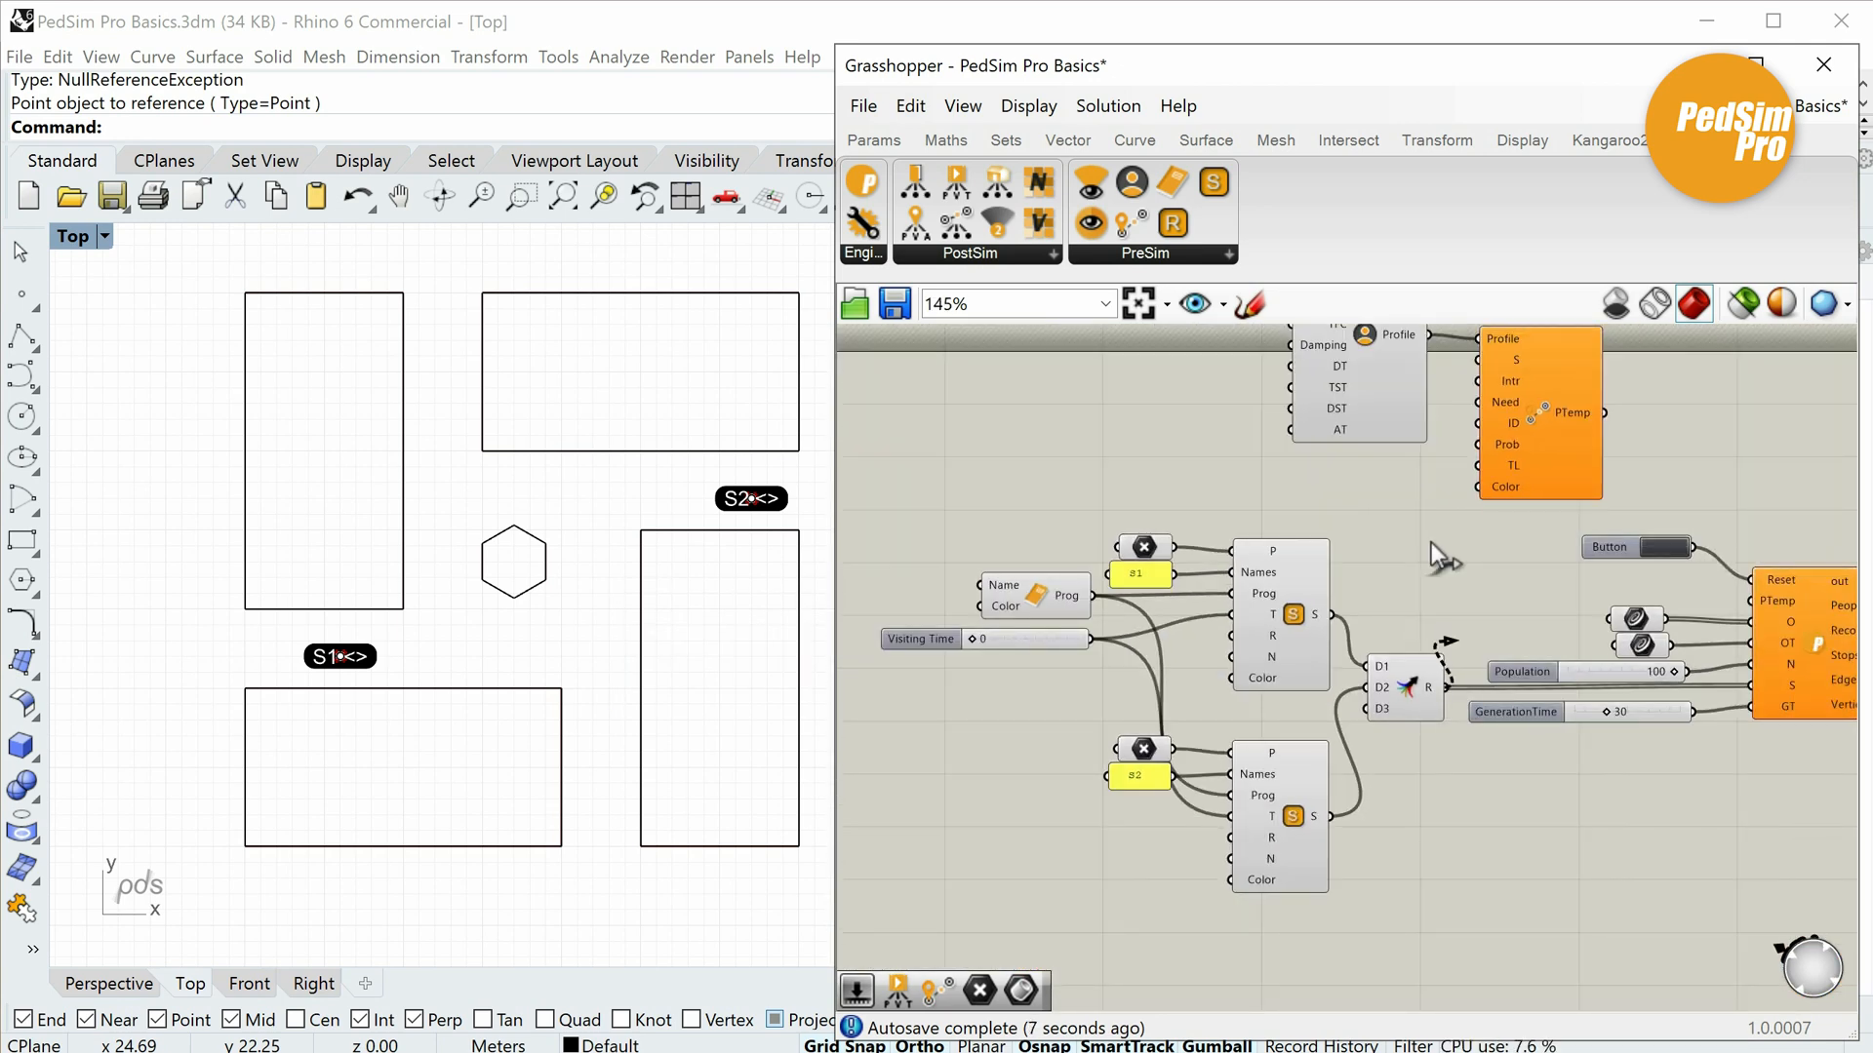
{"action": "left_click_drag", "start_coordinate": [1431, 542], "coordinate": [1496, 361]}
{"action": "right_click_drag", "start_coordinate": [1582, 456], "coordinate": [1523, 491]}
{"action": "scroll", "coordinate": [1511, 502], "scroll_direction": "down", "scroll_amount": 2}
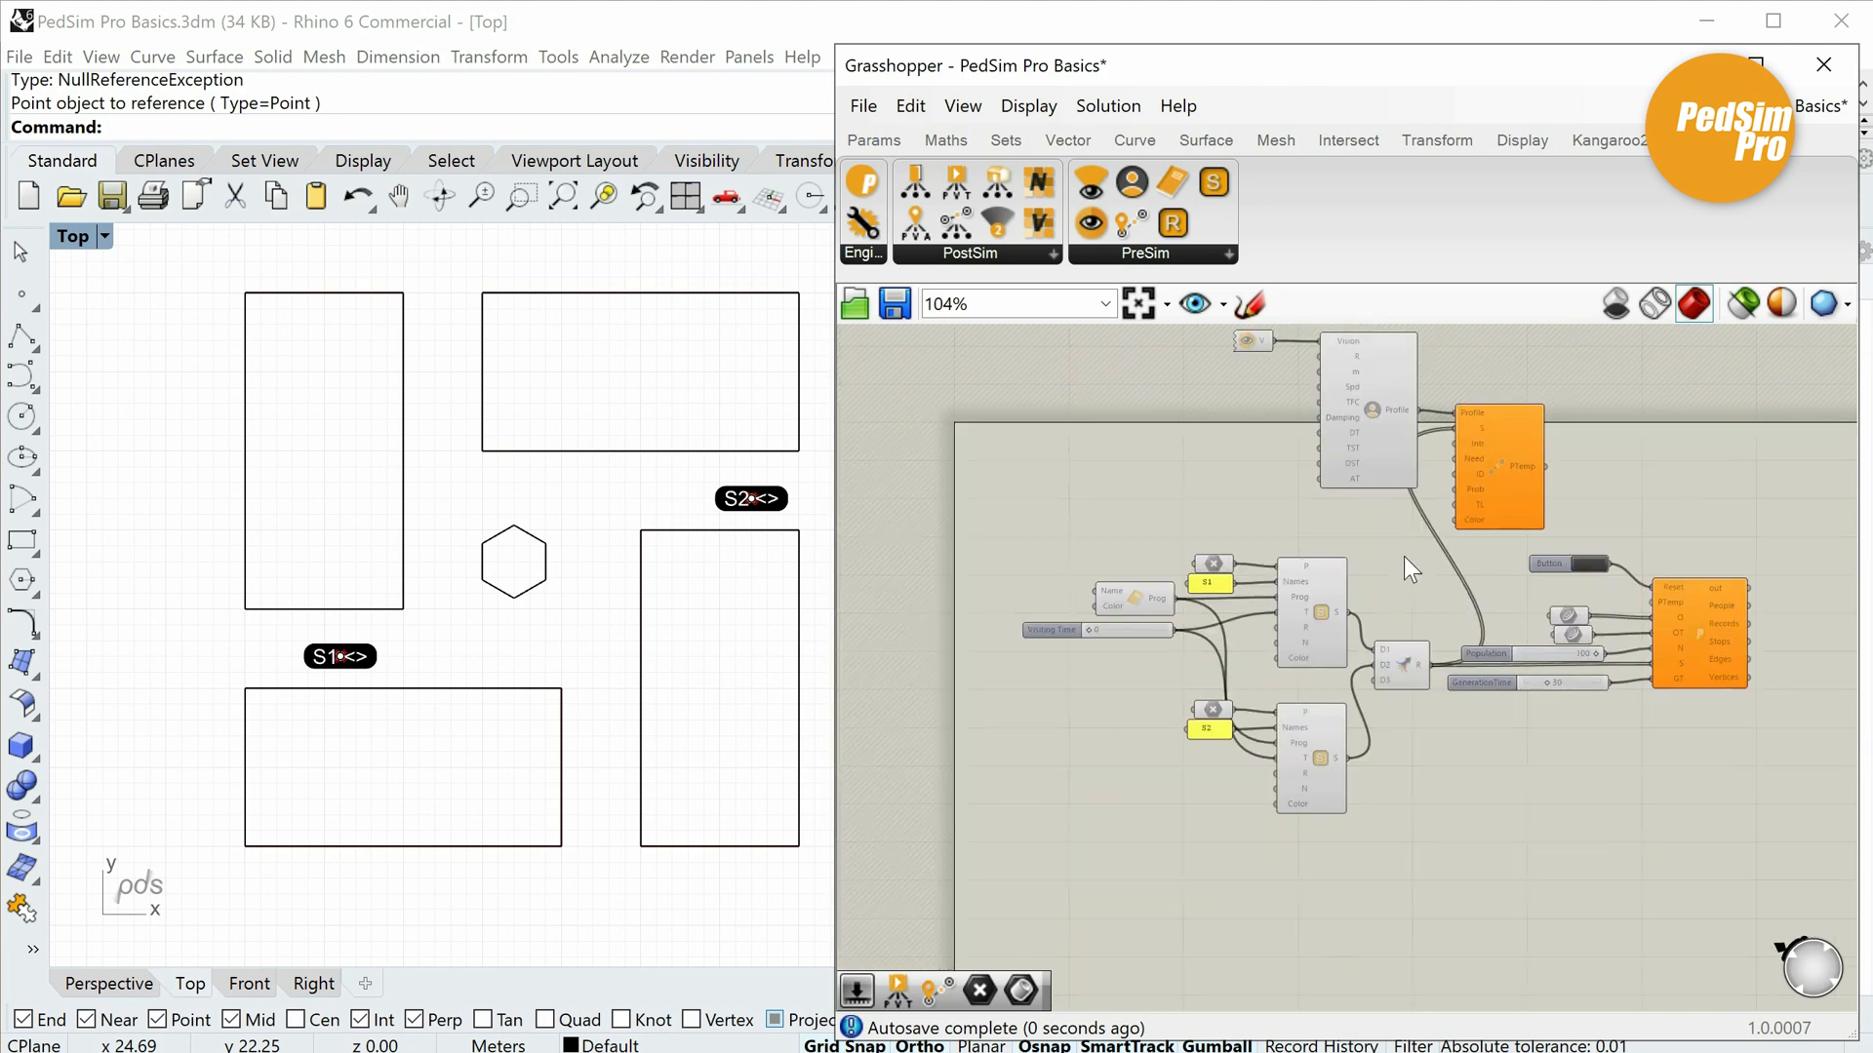
Move the stop and Merge components farther from the engine, and reposition the PersonProfile and vision components near the PersonTemplate.
{"action": "left_click_drag", "start_coordinate": [1395, 530], "coordinate": [1010, 854]}
{"action": "scroll", "coordinate": [1400, 657], "scroll_direction": "up", "scroll_amount": 2}
{"action": "left_click_drag", "start_coordinate": [1400, 657], "coordinate": [1189, 667]}
{"action": "right_click_drag", "start_coordinate": [1435, 583], "coordinate": [1354, 705]}
{"action": "left_click_drag", "start_coordinate": [1278, 468], "coordinate": [1260, 401]}
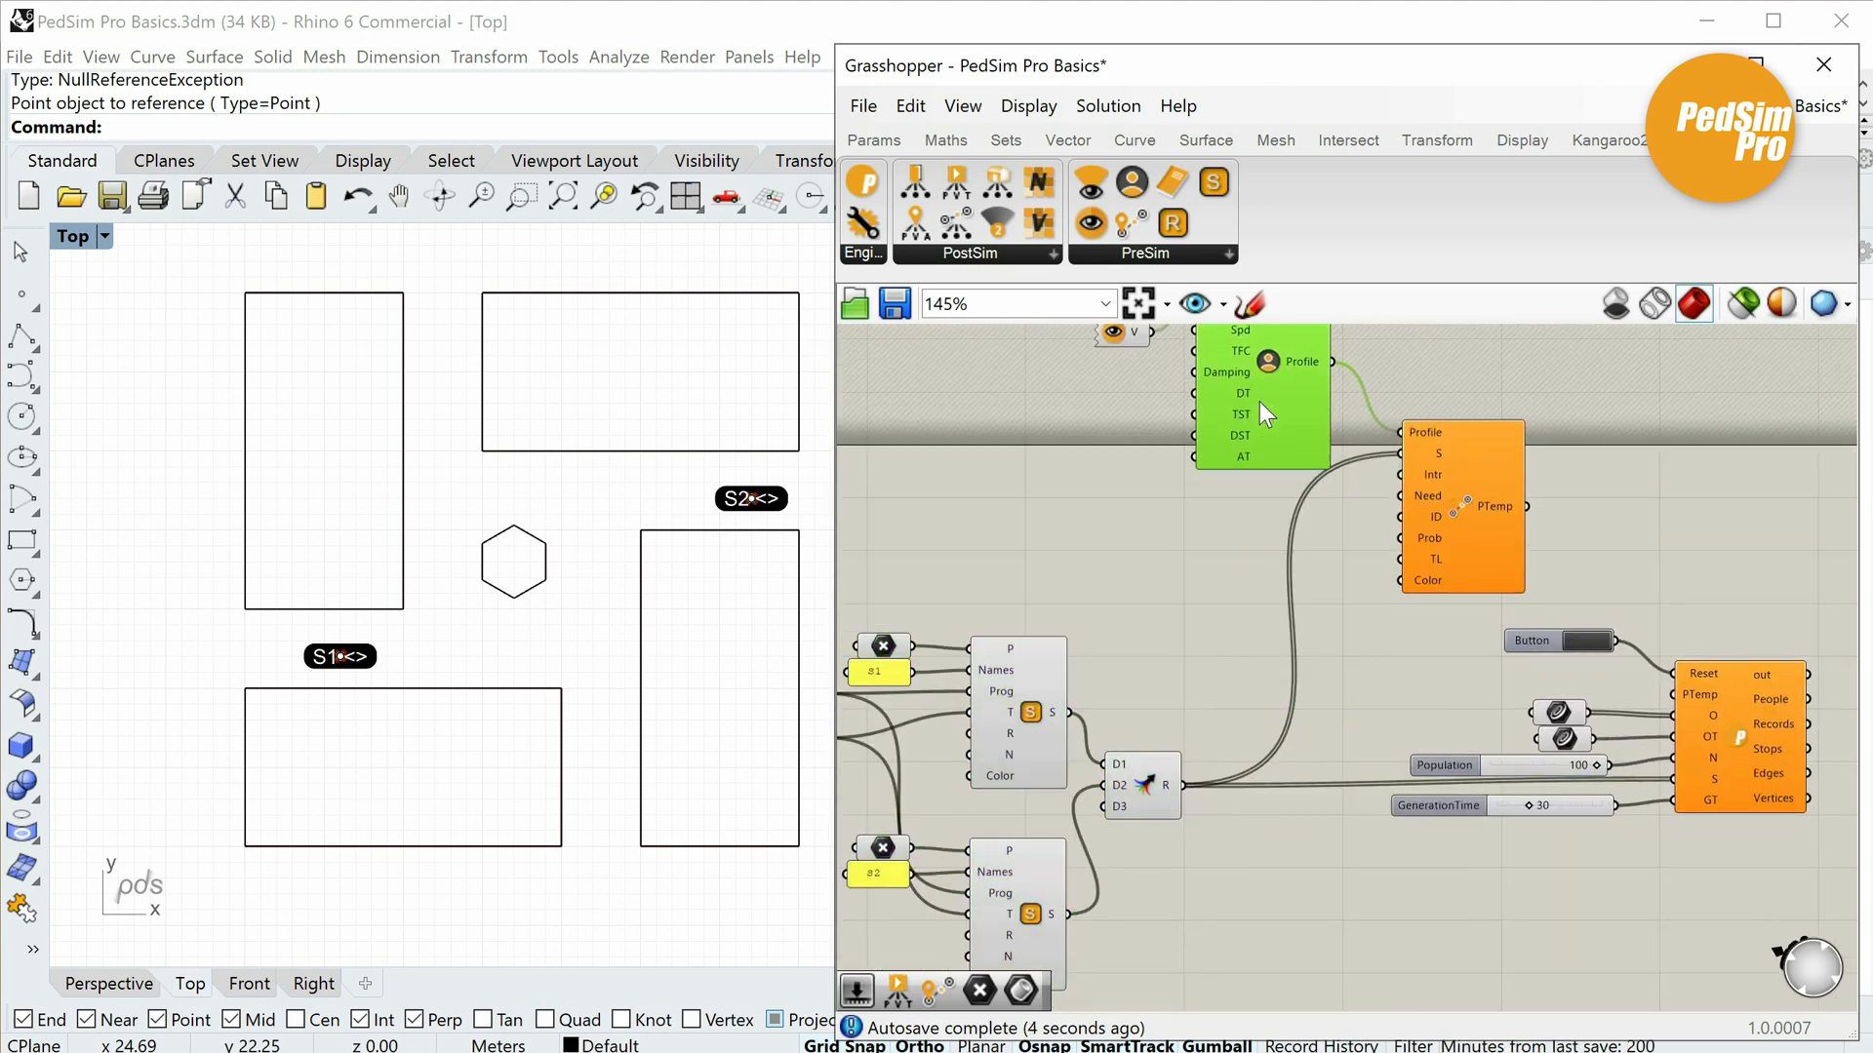
{"action": "right_click_drag", "start_coordinate": [1135, 336], "coordinate": [1125, 511]}
{"action": "left_click", "coordinate": [1121, 422]}
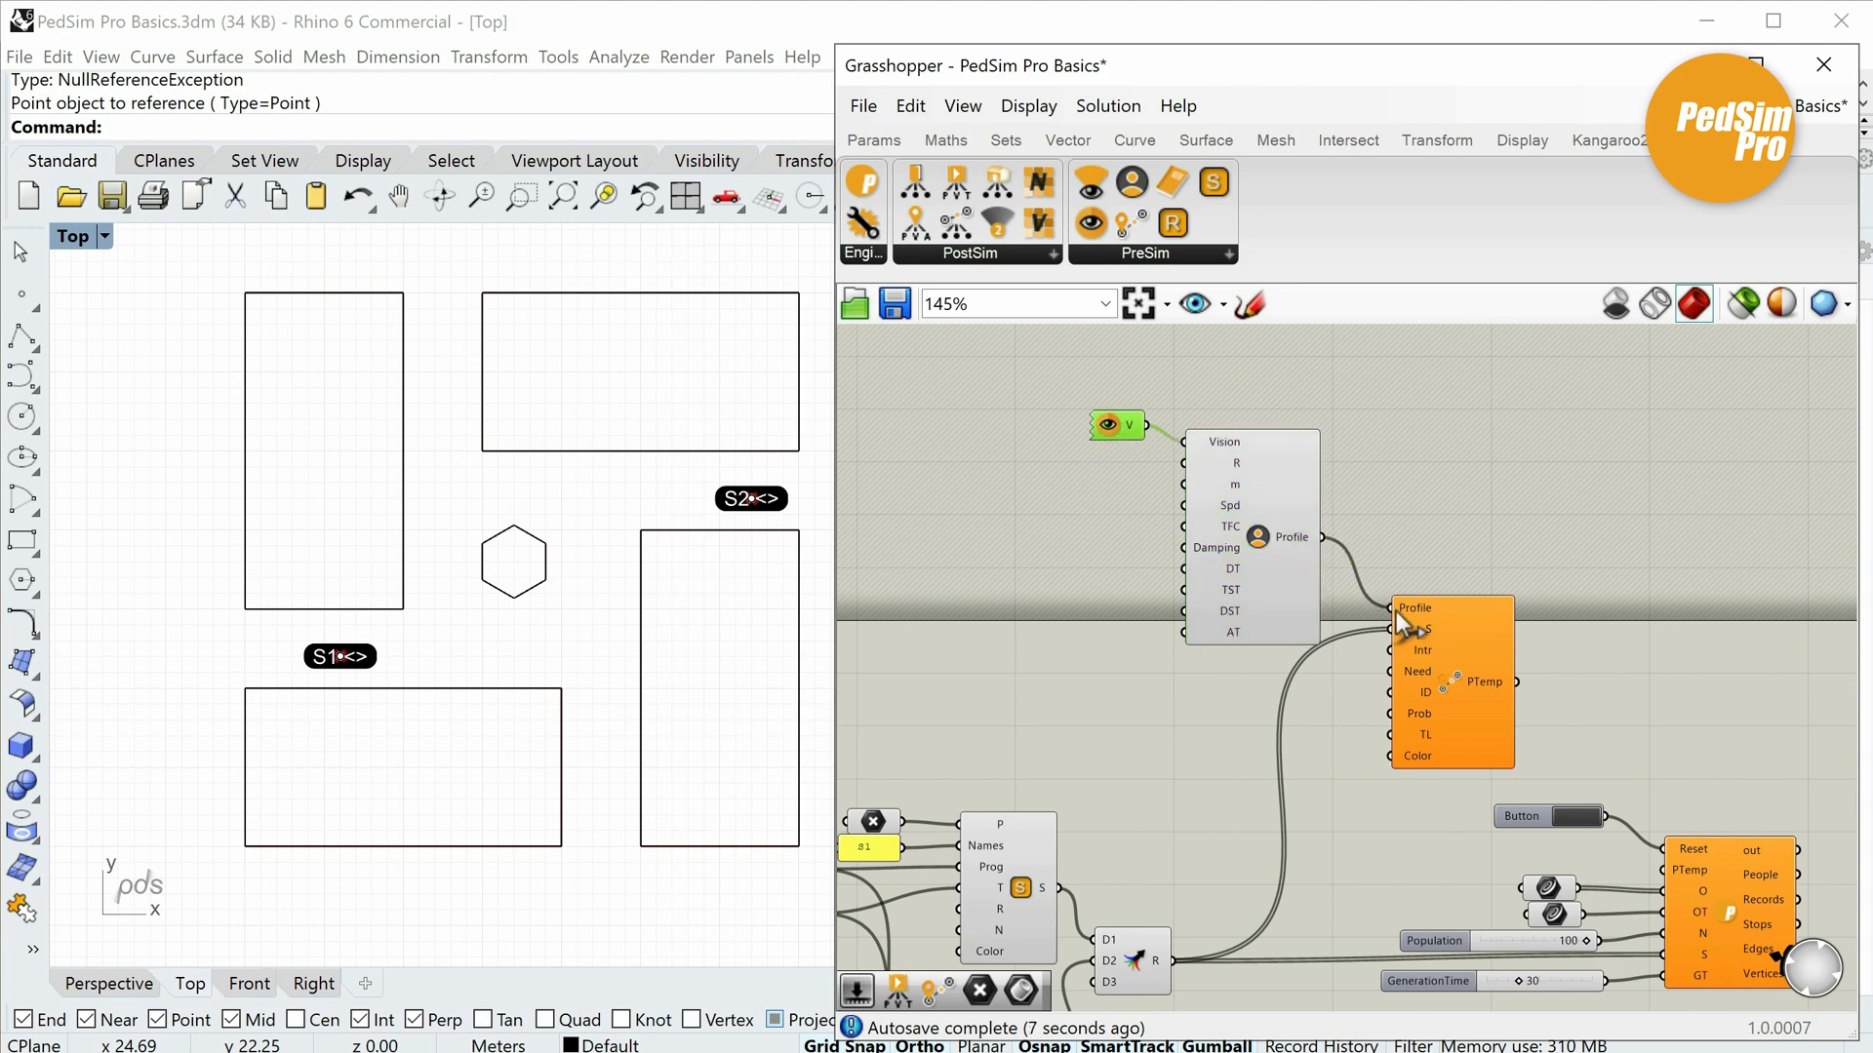
Duplicate the program component that feeds the stops and place the copy above the S1 stop.
{"action": "scroll", "coordinate": [1399, 613], "scroll_direction": "up", "scroll_amount": 1}
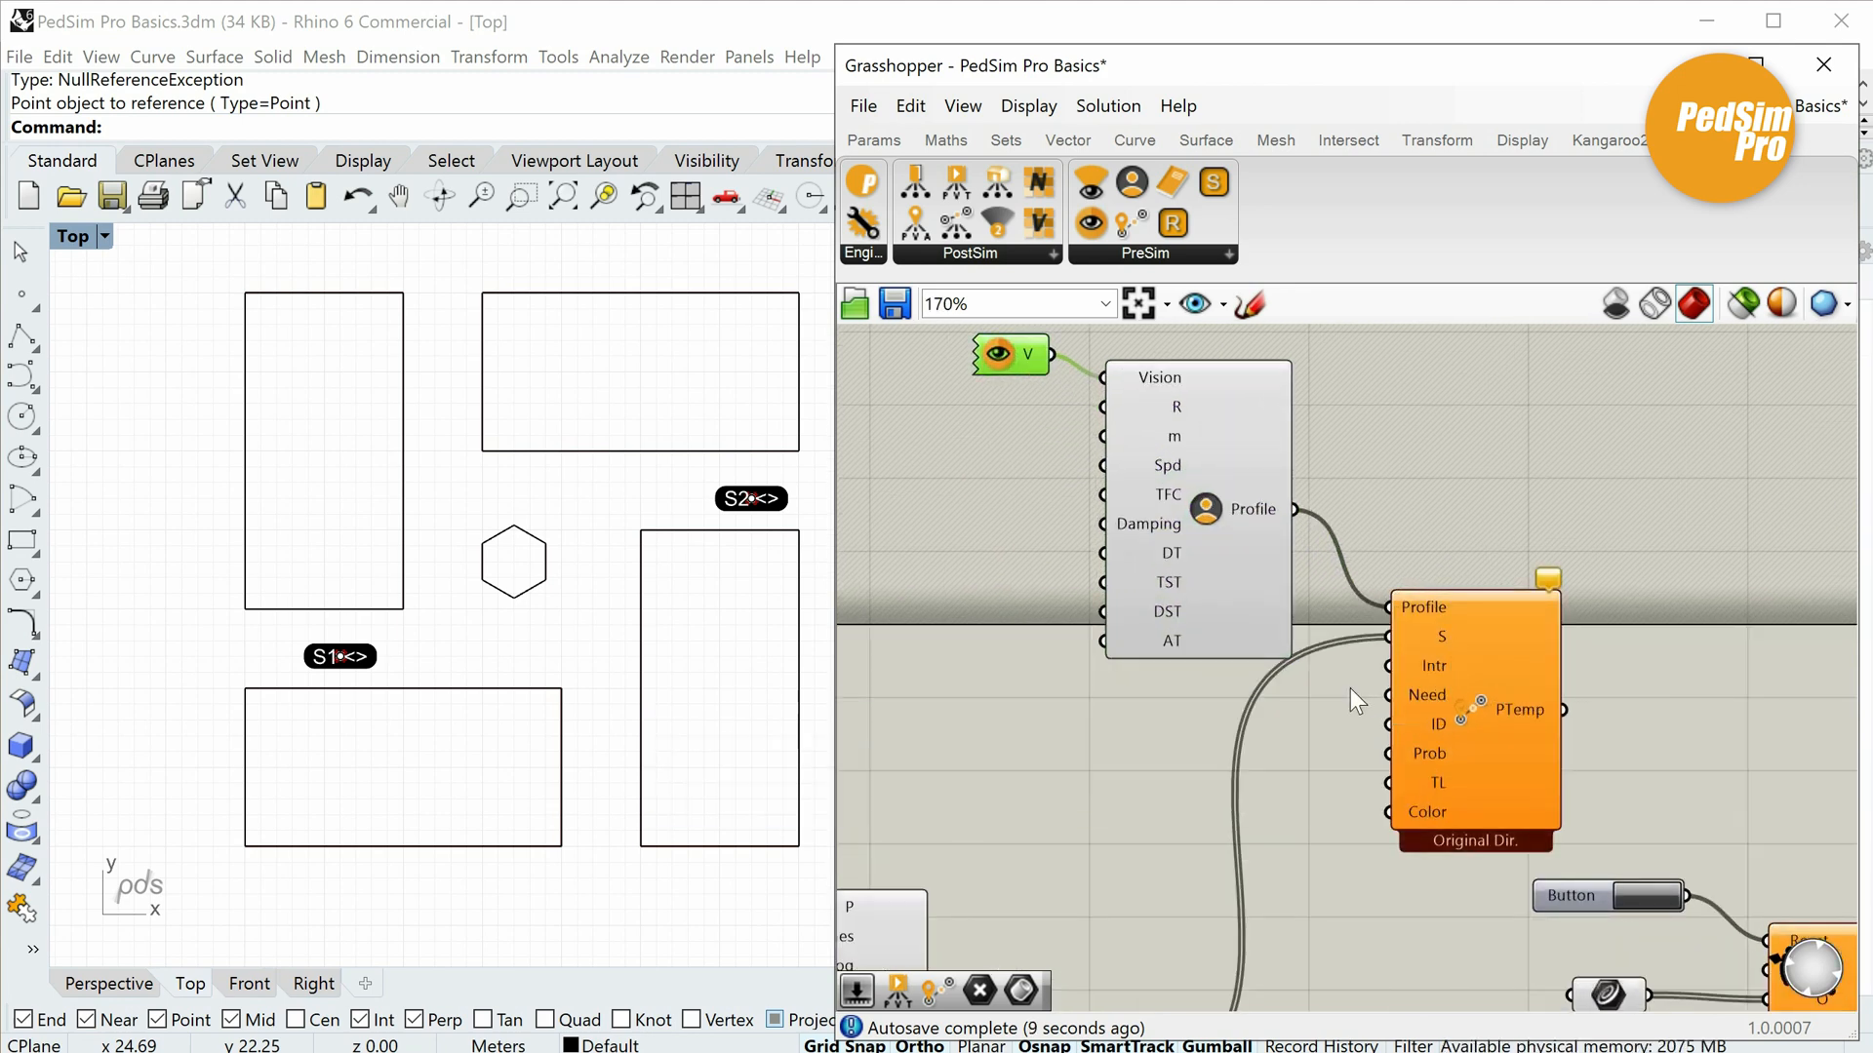
{"action": "scroll", "coordinate": [1350, 688], "scroll_direction": "down", "scroll_amount": 4}
{"action": "right_click_drag", "start_coordinate": [1099, 783], "coordinate": [1238, 593]}
{"action": "scroll", "coordinate": [1020, 715], "scroll_direction": "up", "scroll_amount": 3}
{"action": "right_click_drag", "start_coordinate": [1117, 667], "coordinate": [1189, 675]}
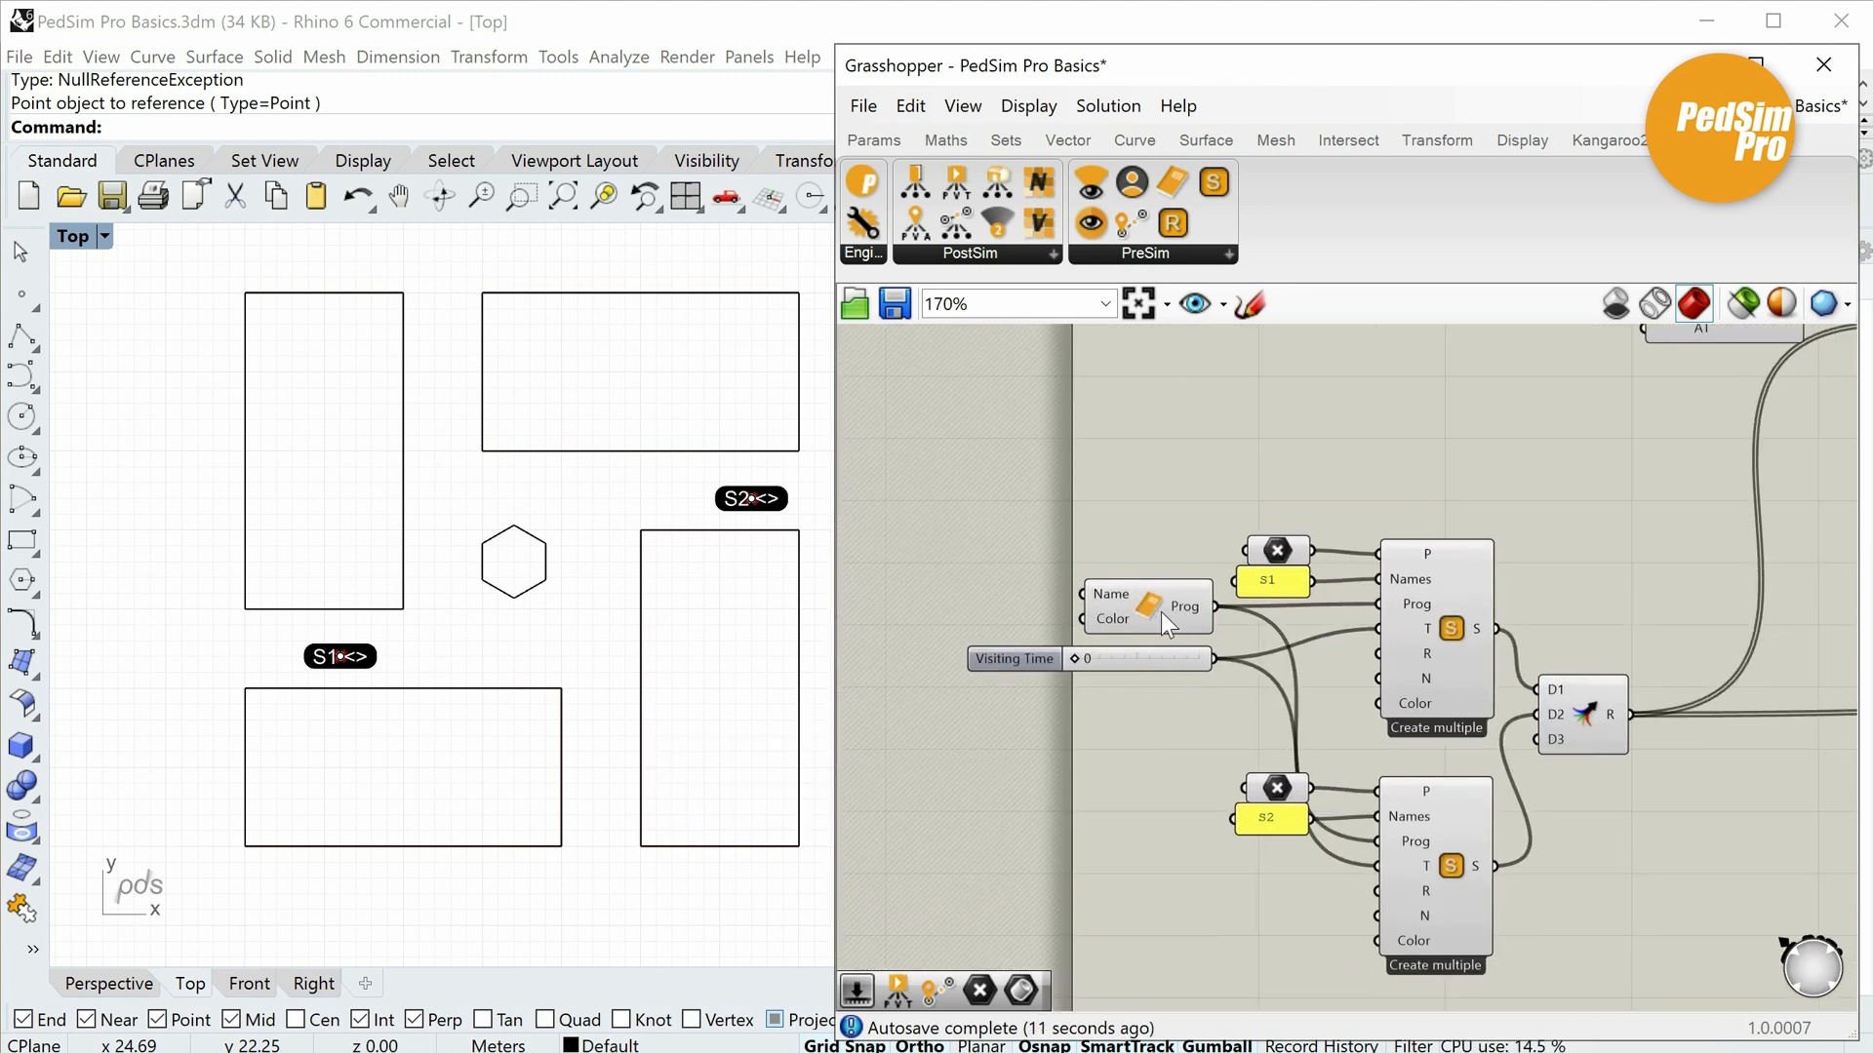
{"action": "left_click_drag", "start_coordinate": [1156, 607], "coordinate": [1565, 434]}
{"action": "right_click_drag", "start_coordinate": [1535, 468], "coordinate": [1509, 500]}
Add a panel containing None and wire it to the Name input of the duplicated program component.
{"action": "double_click", "coordinate": [1324, 439]}
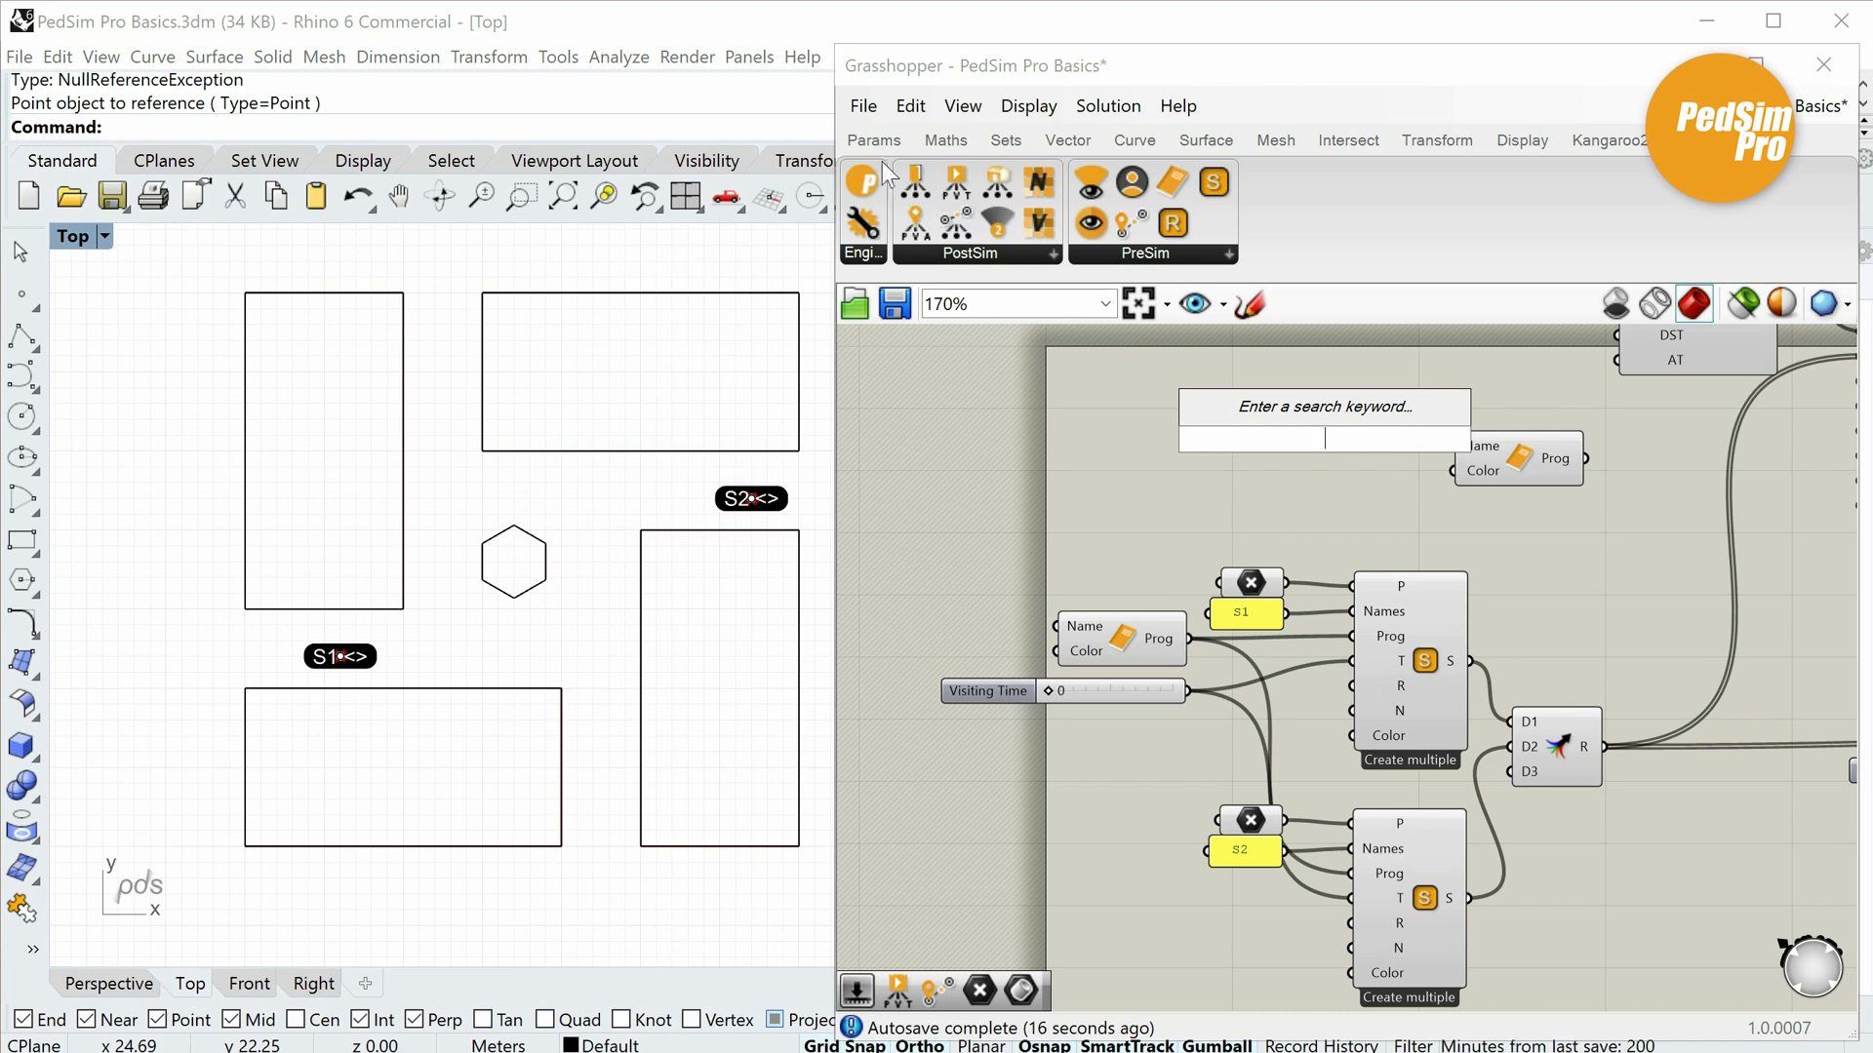
{"action": "left_click", "coordinate": [854, 129]}
{"action": "left_click_drag", "start_coordinate": [1231, 187], "coordinate": [1354, 460]}
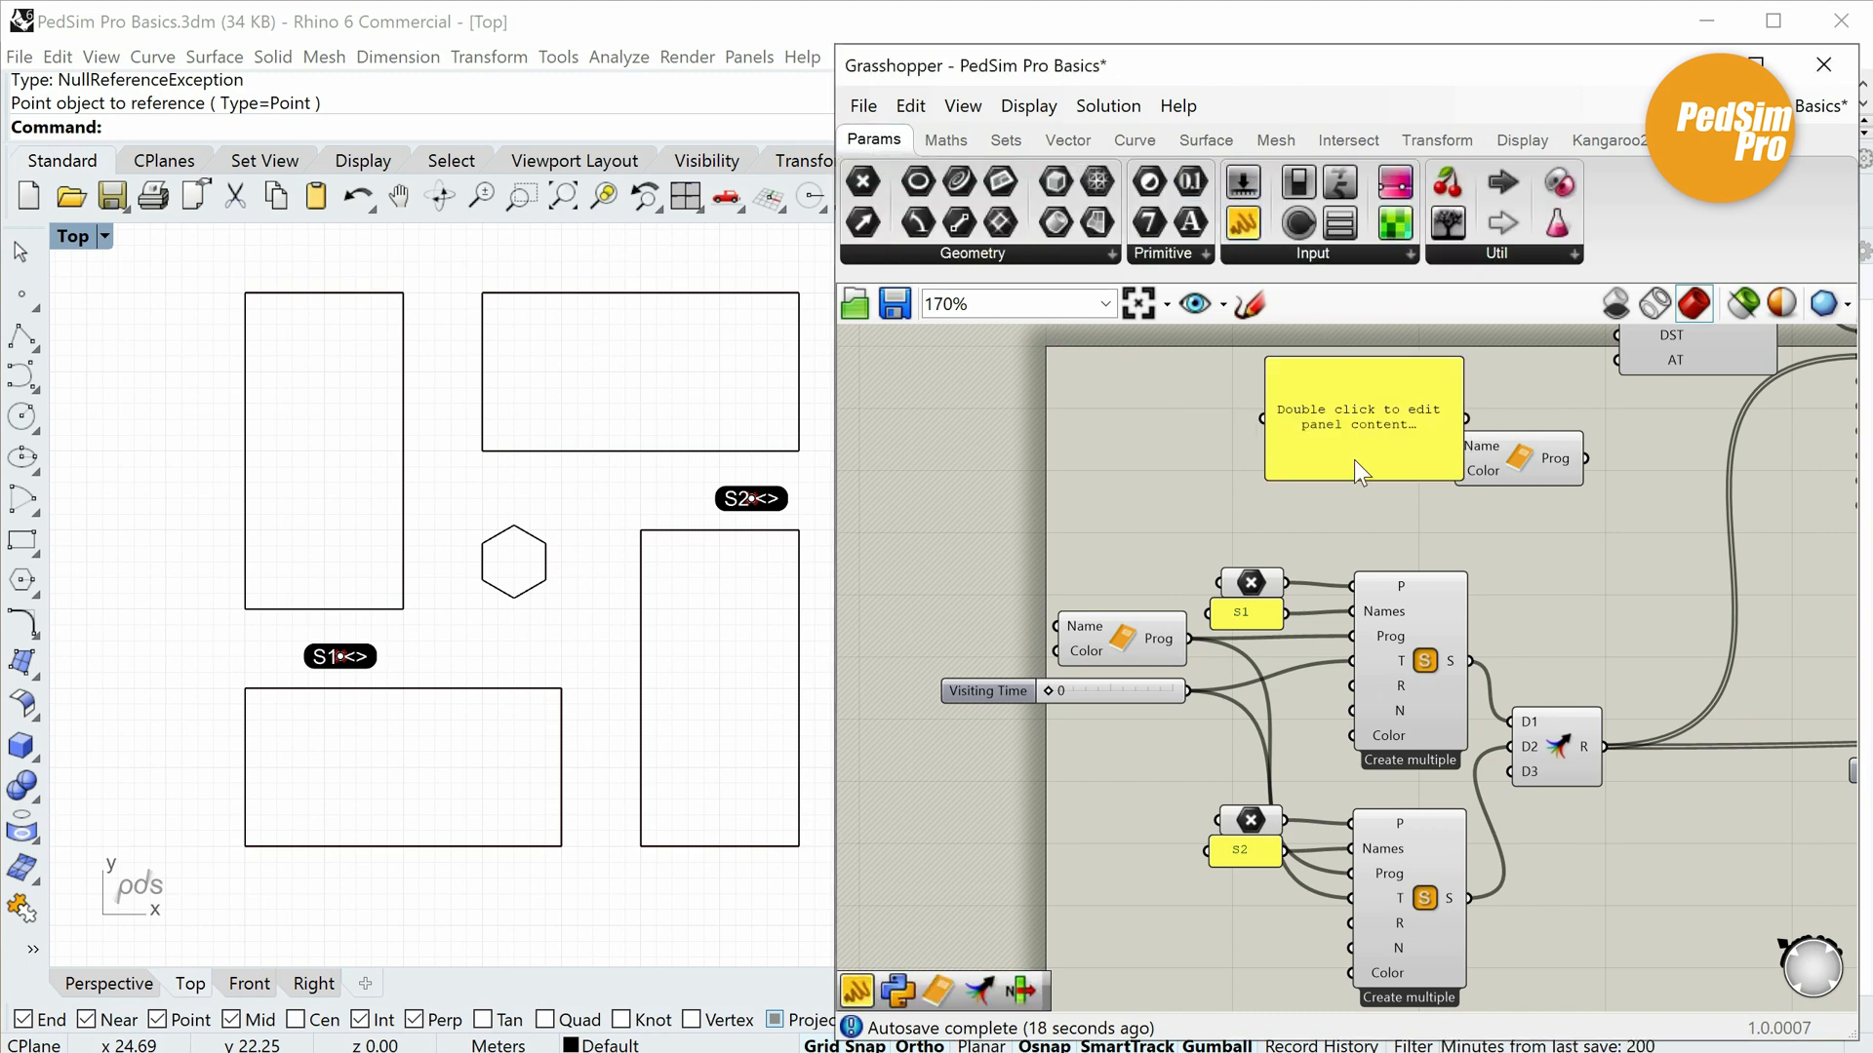
{"action": "double_click", "coordinate": [1353, 459]}
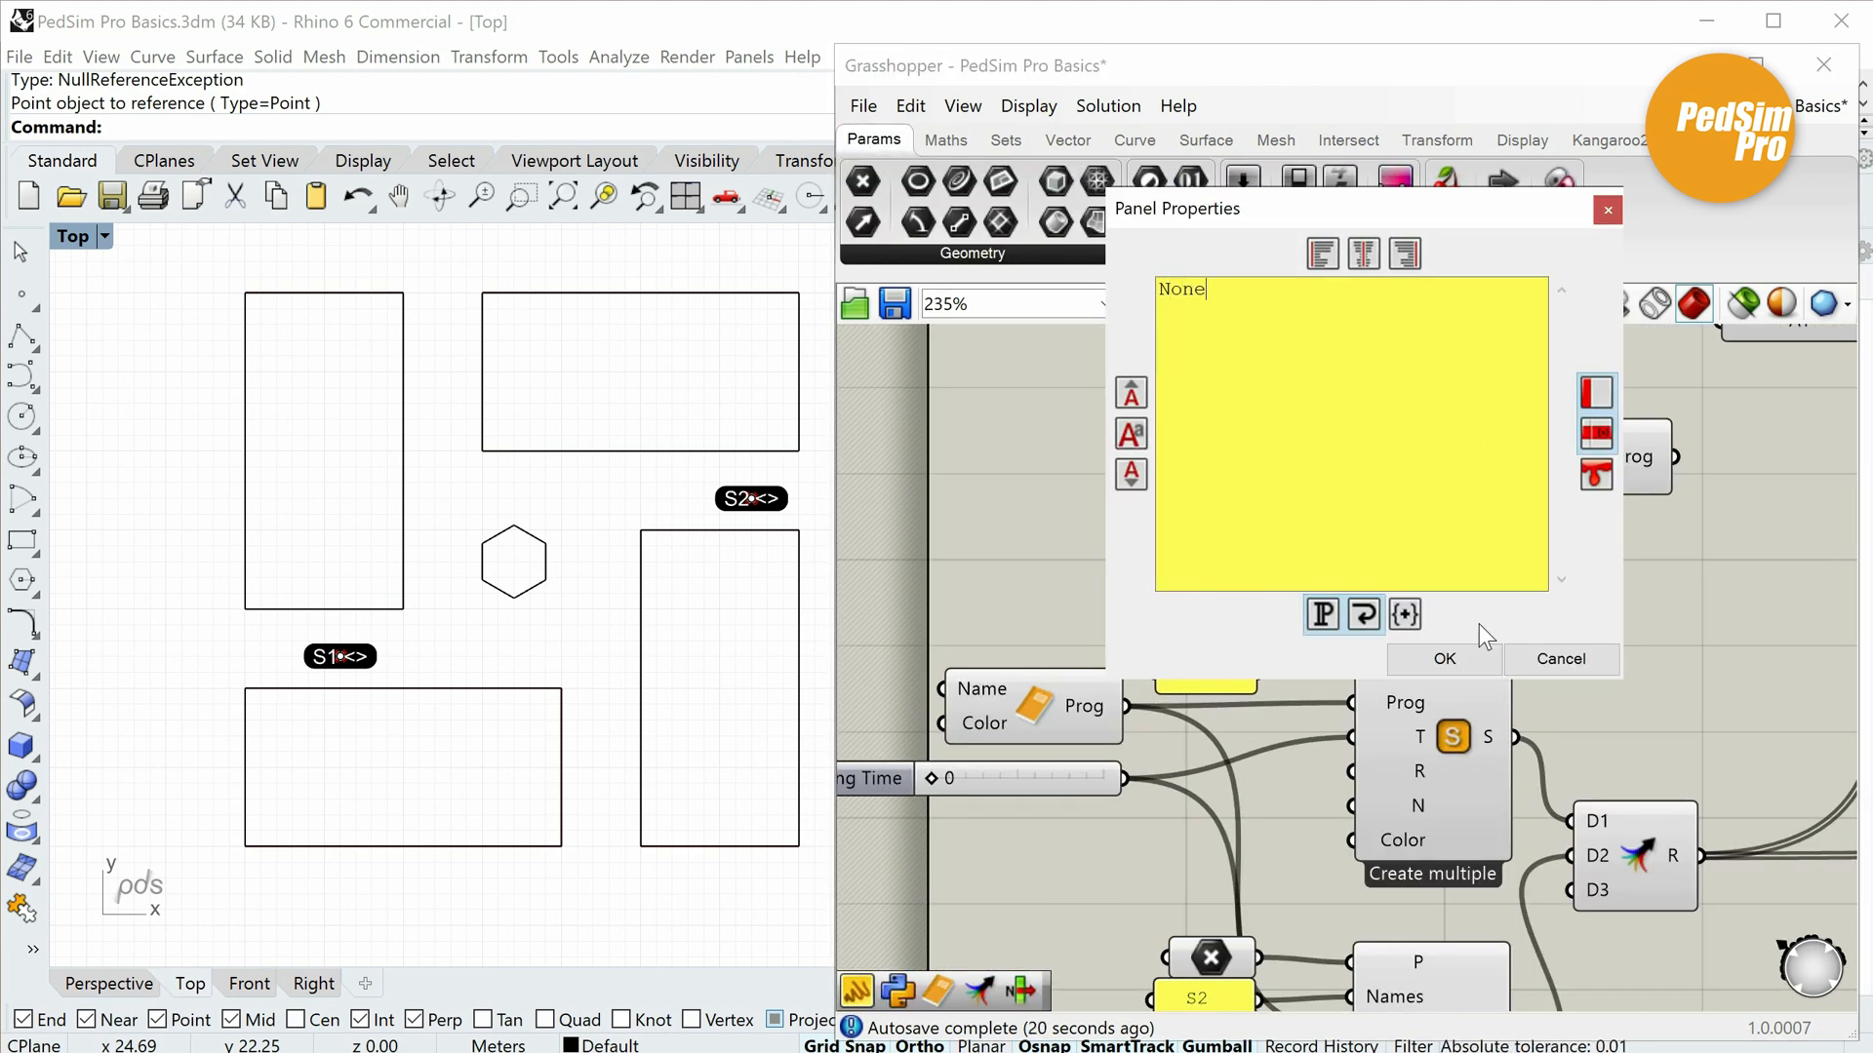
{"action": "left_click", "coordinate": [1443, 657]}
{"action": "left_click_drag", "start_coordinate": [1426, 450], "coordinate": [1492, 441]}
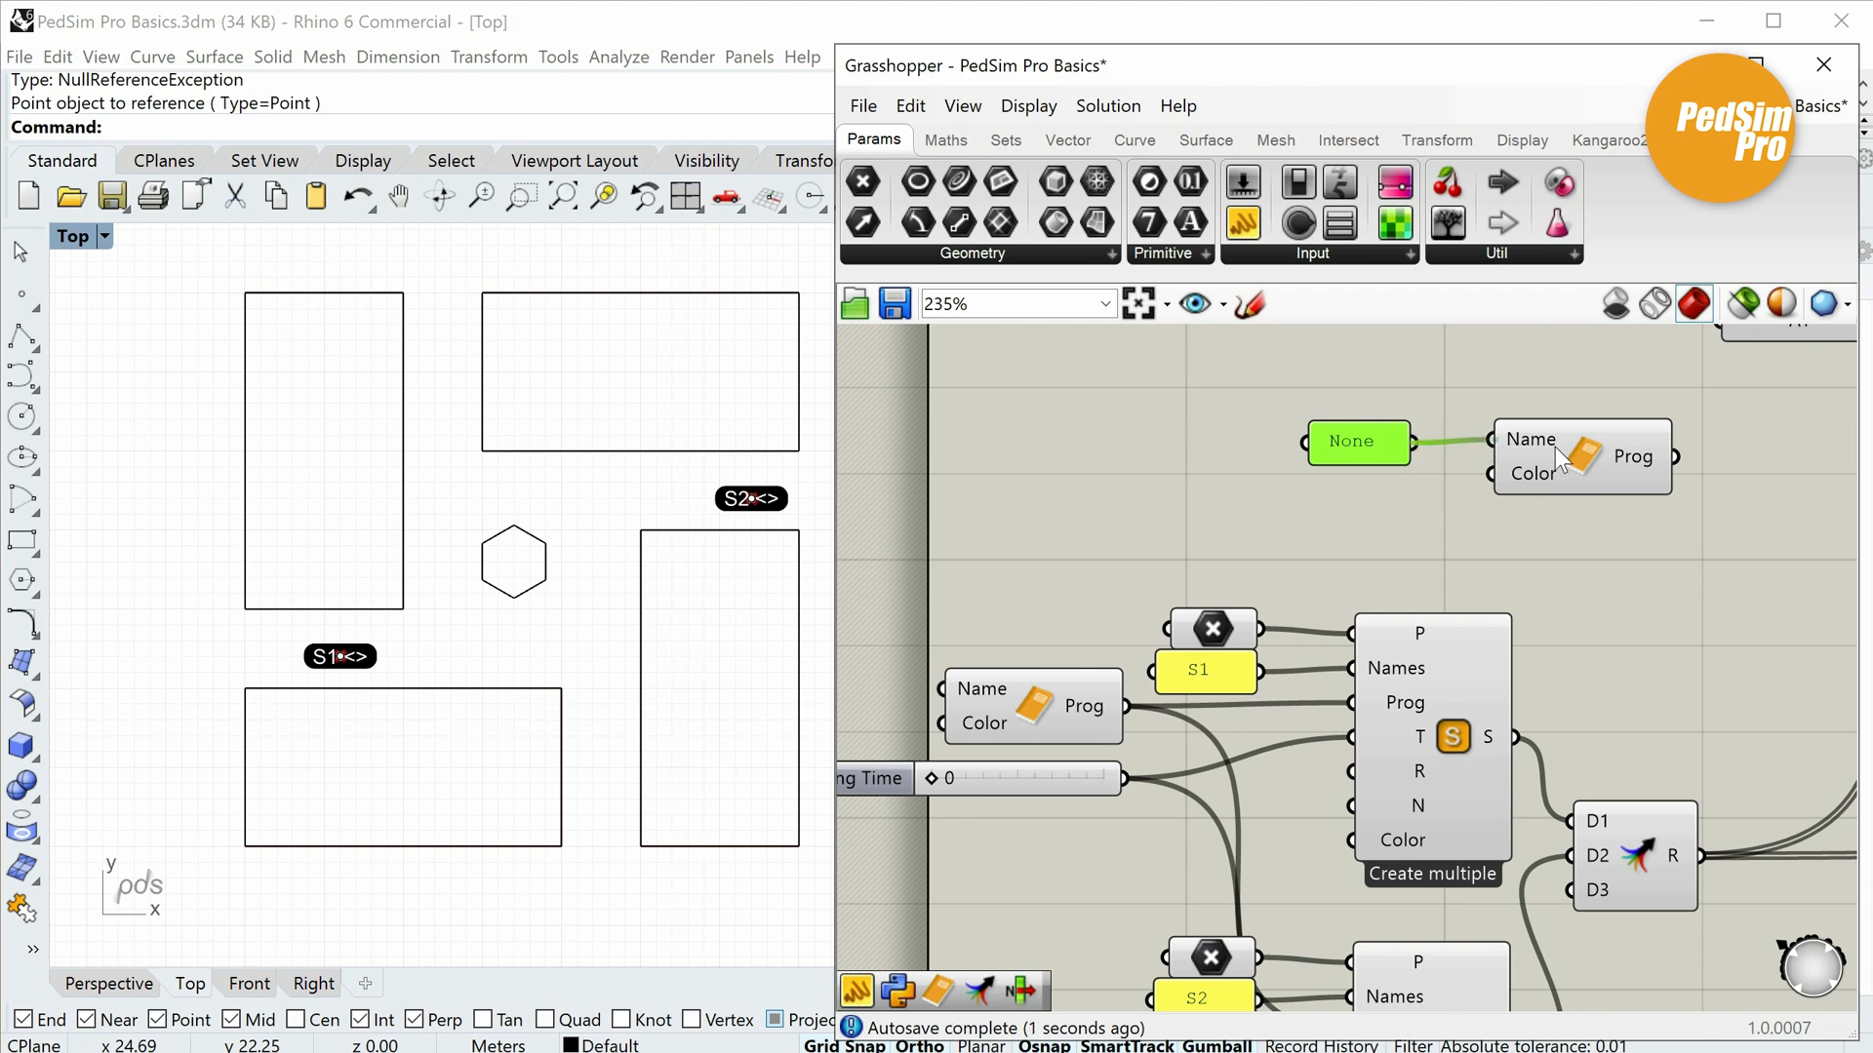
Wire the duplicated program's Prog output to the PersonTemplate's Intr input and move the program and its panel closer to the template.
{"action": "right_click_drag", "start_coordinate": [1570, 468], "coordinate": [1360, 563]}
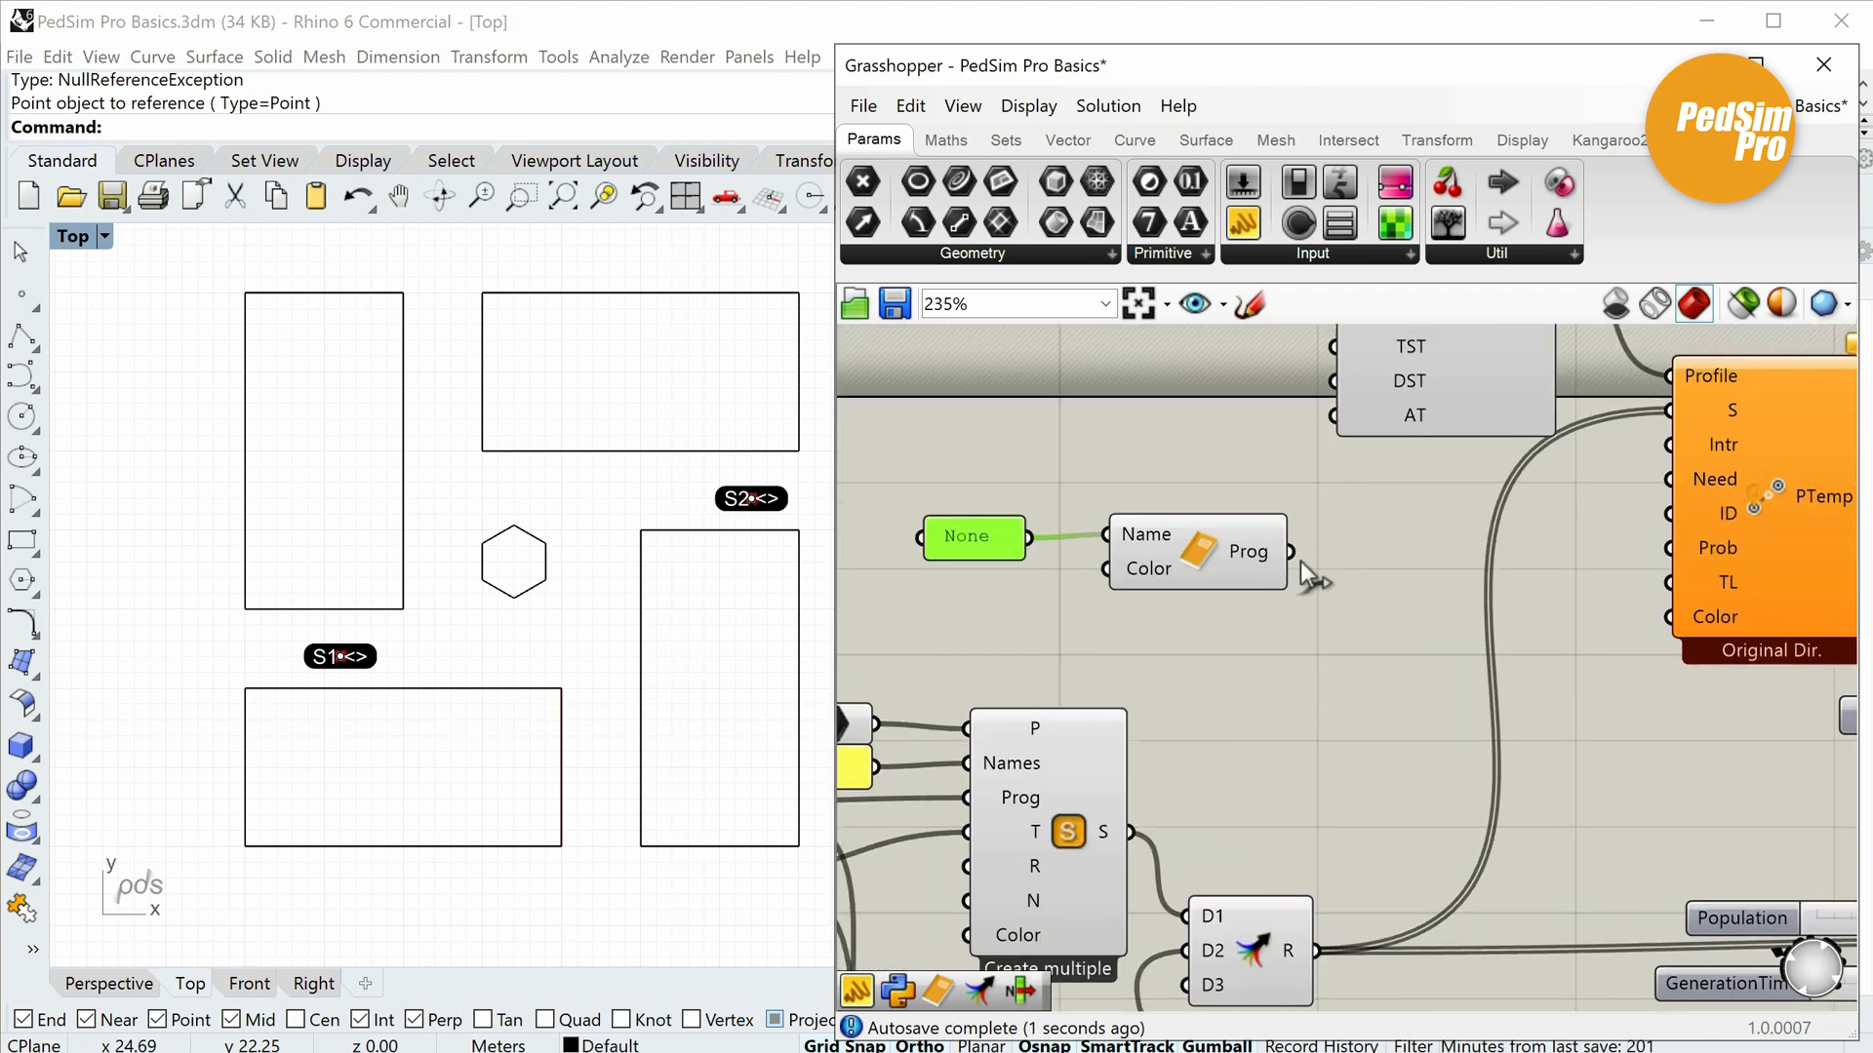
{"action": "left_click_drag", "start_coordinate": [1291, 552], "coordinate": [1667, 444]}
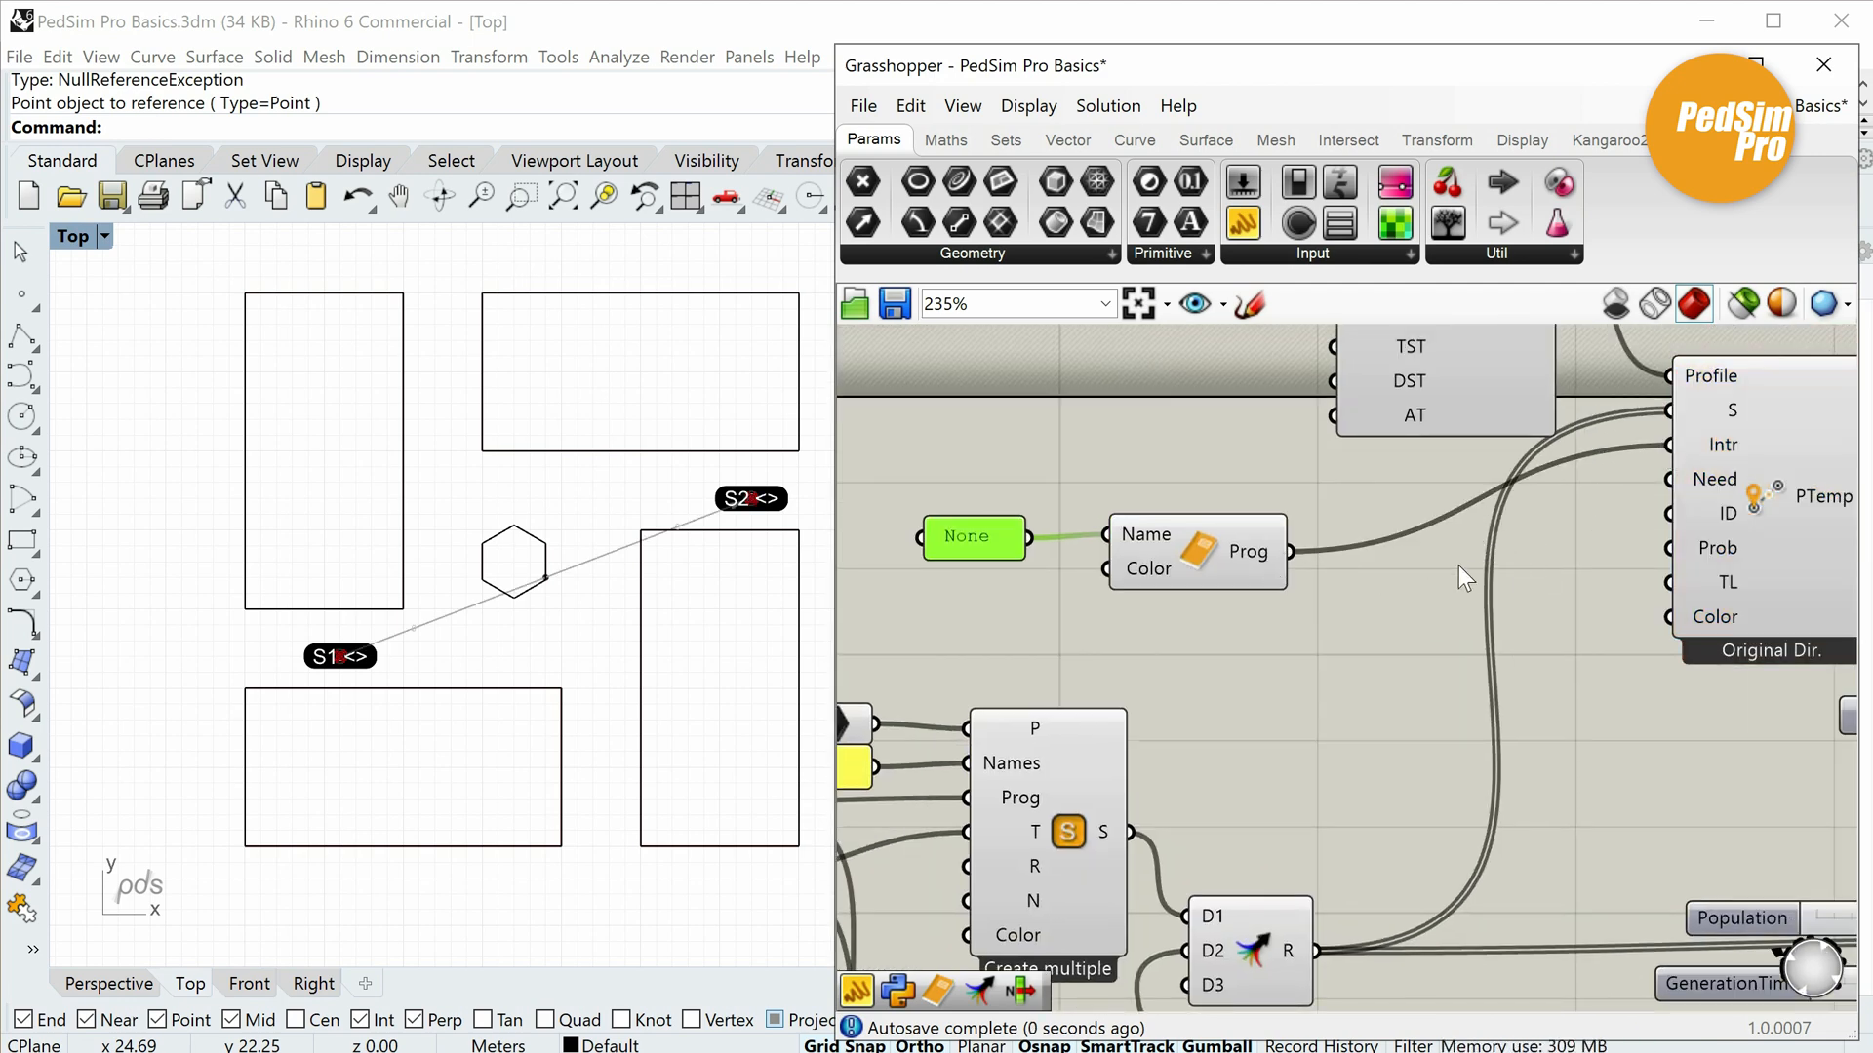
{"action": "left_click_drag", "start_coordinate": [1204, 459], "coordinate": [960, 613]}
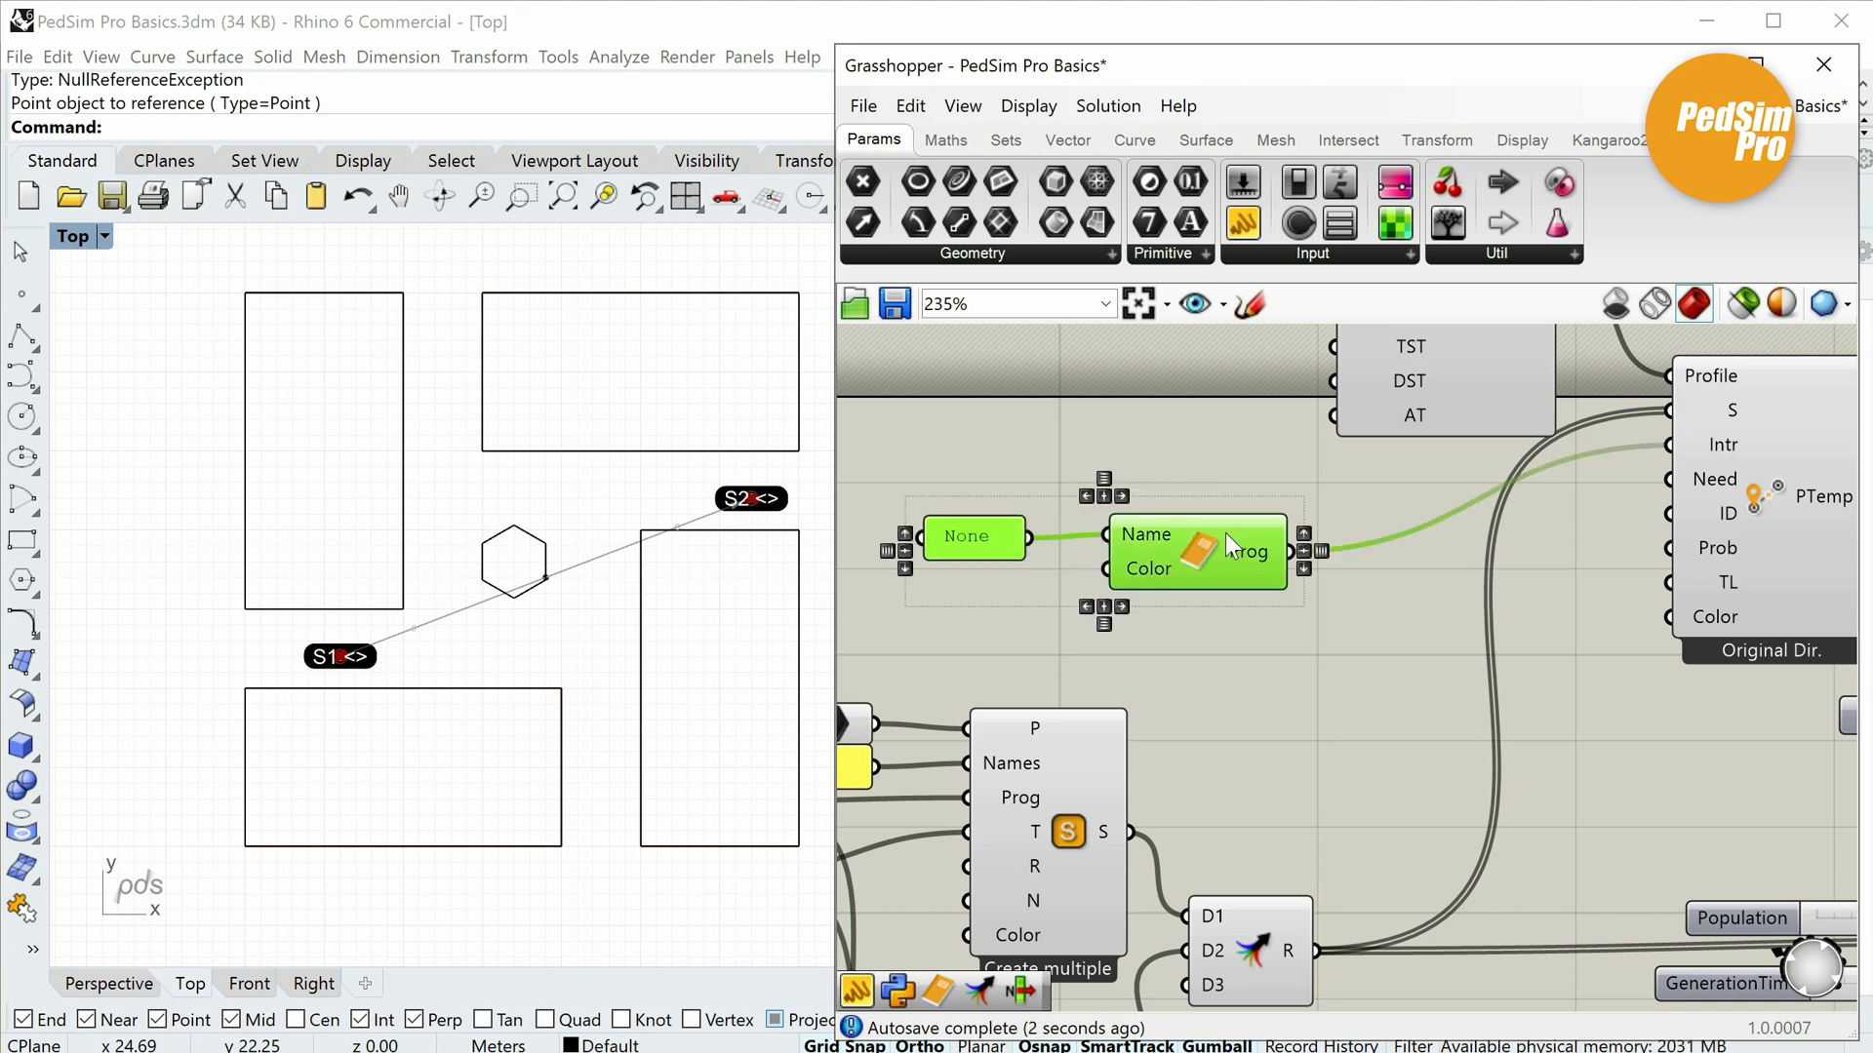
{"action": "left_click_drag", "start_coordinate": [1225, 536], "coordinate": [1465, 504]}
{"action": "right_click_drag", "start_coordinate": [1794, 481], "coordinate": [1387, 432]}
{"action": "left_click", "coordinate": [1549, 488]}
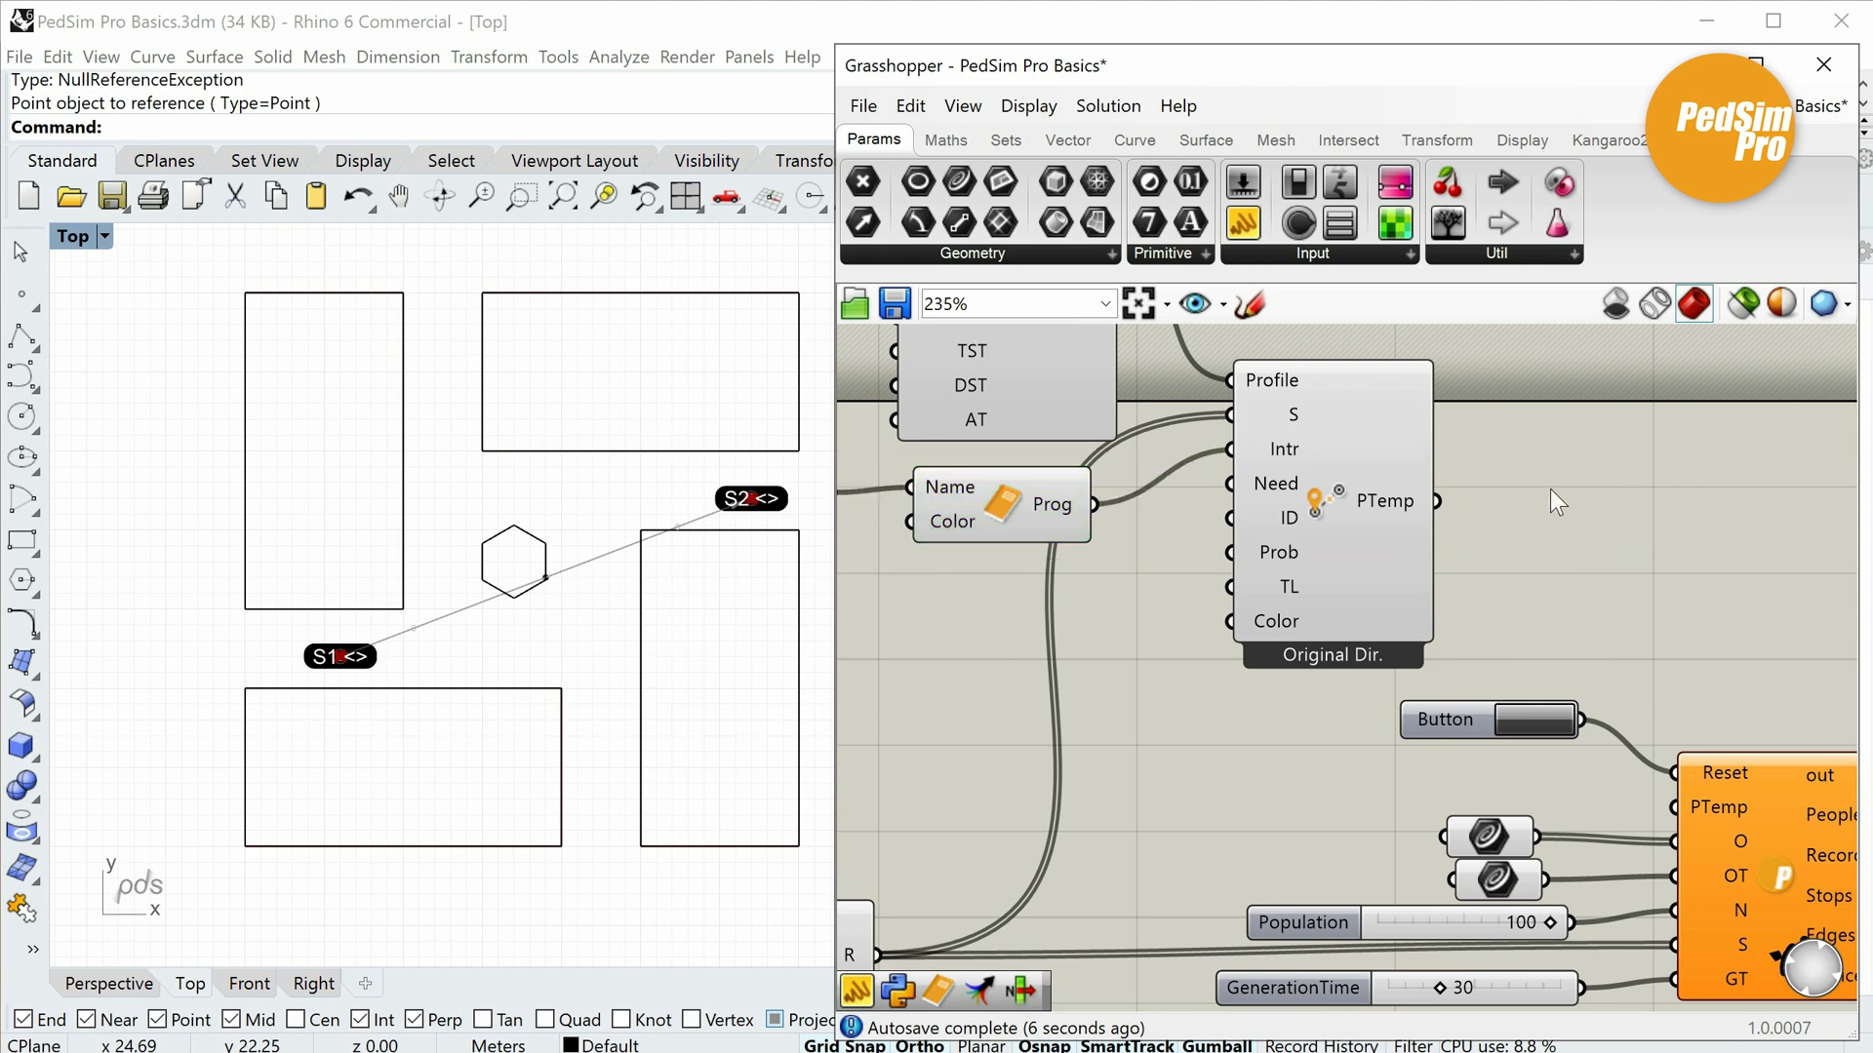
Wire the PersonTemplate's PTemp output to the engine's PTemp input and turn off the engine's preview.
{"action": "left_click_drag", "start_coordinate": [1441, 500], "coordinate": [1677, 809]}
{"action": "right_click_drag", "start_coordinate": [1781, 744], "coordinate": [1351, 533]}
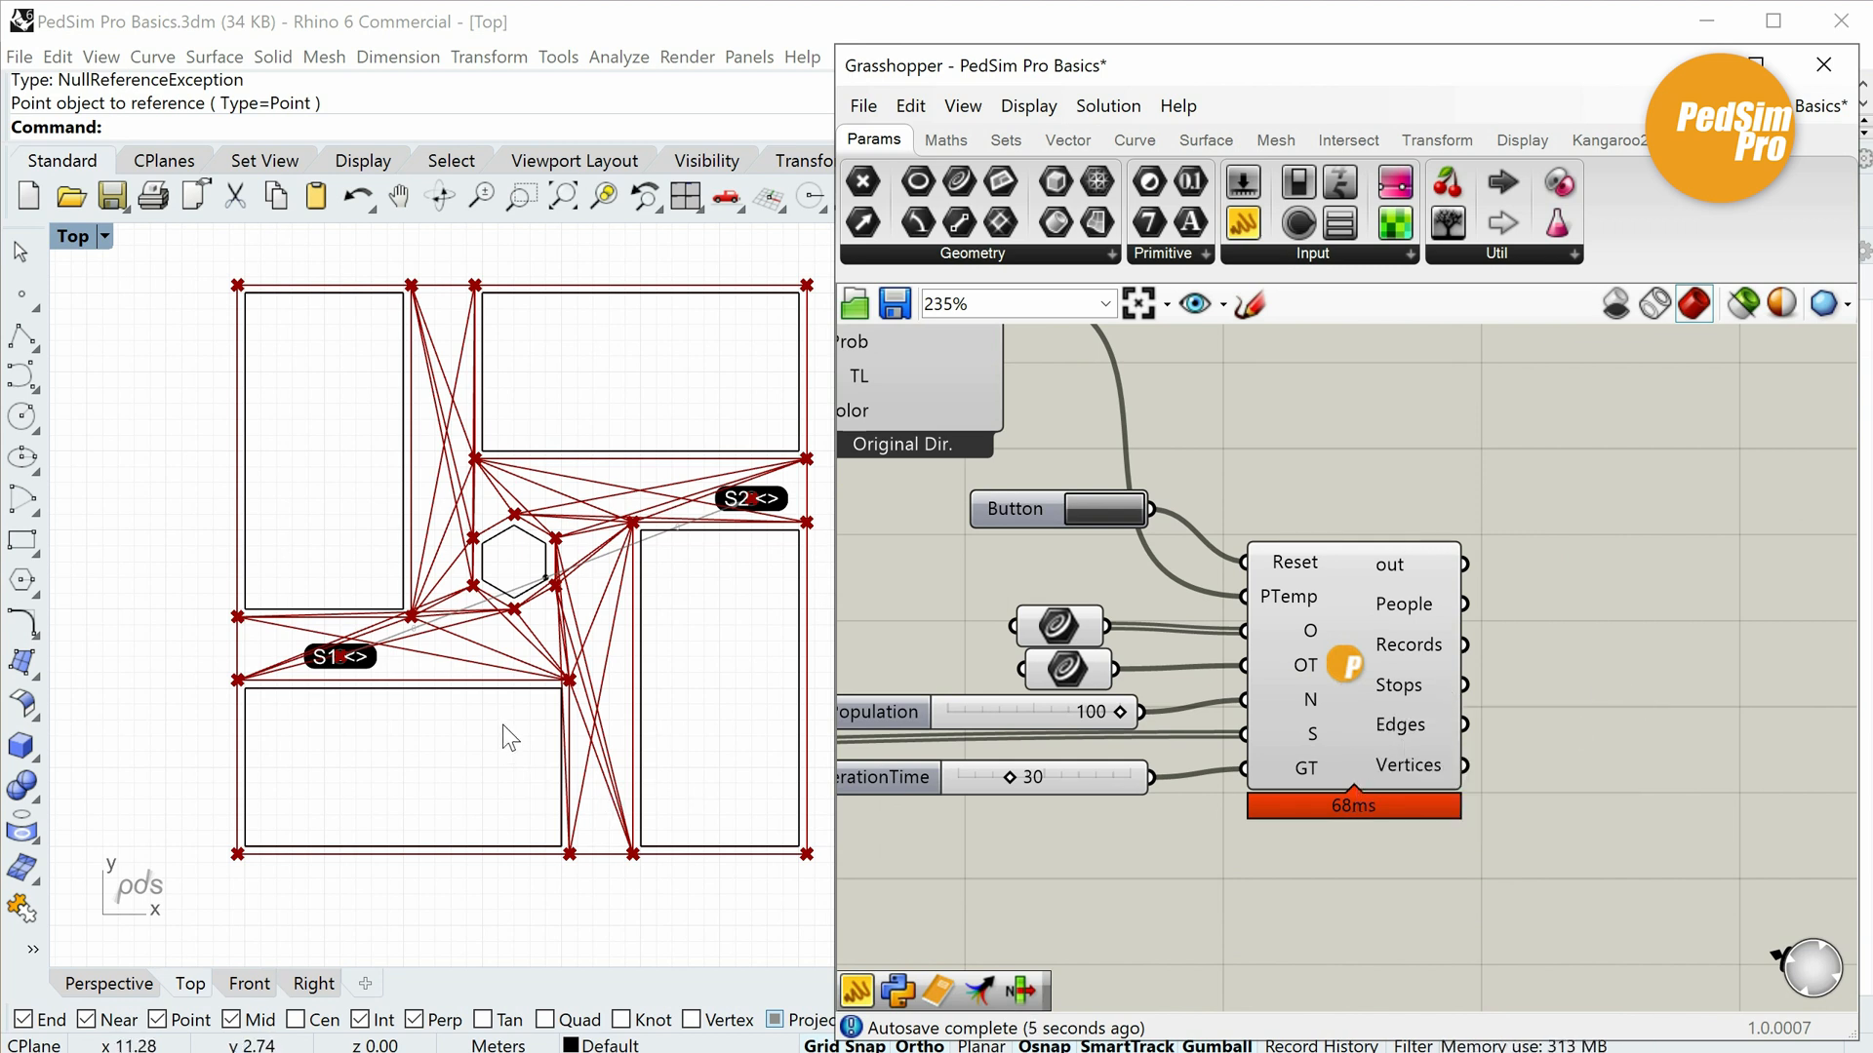
{"action": "right_click_drag", "start_coordinate": [531, 692], "coordinate": [465, 695]}
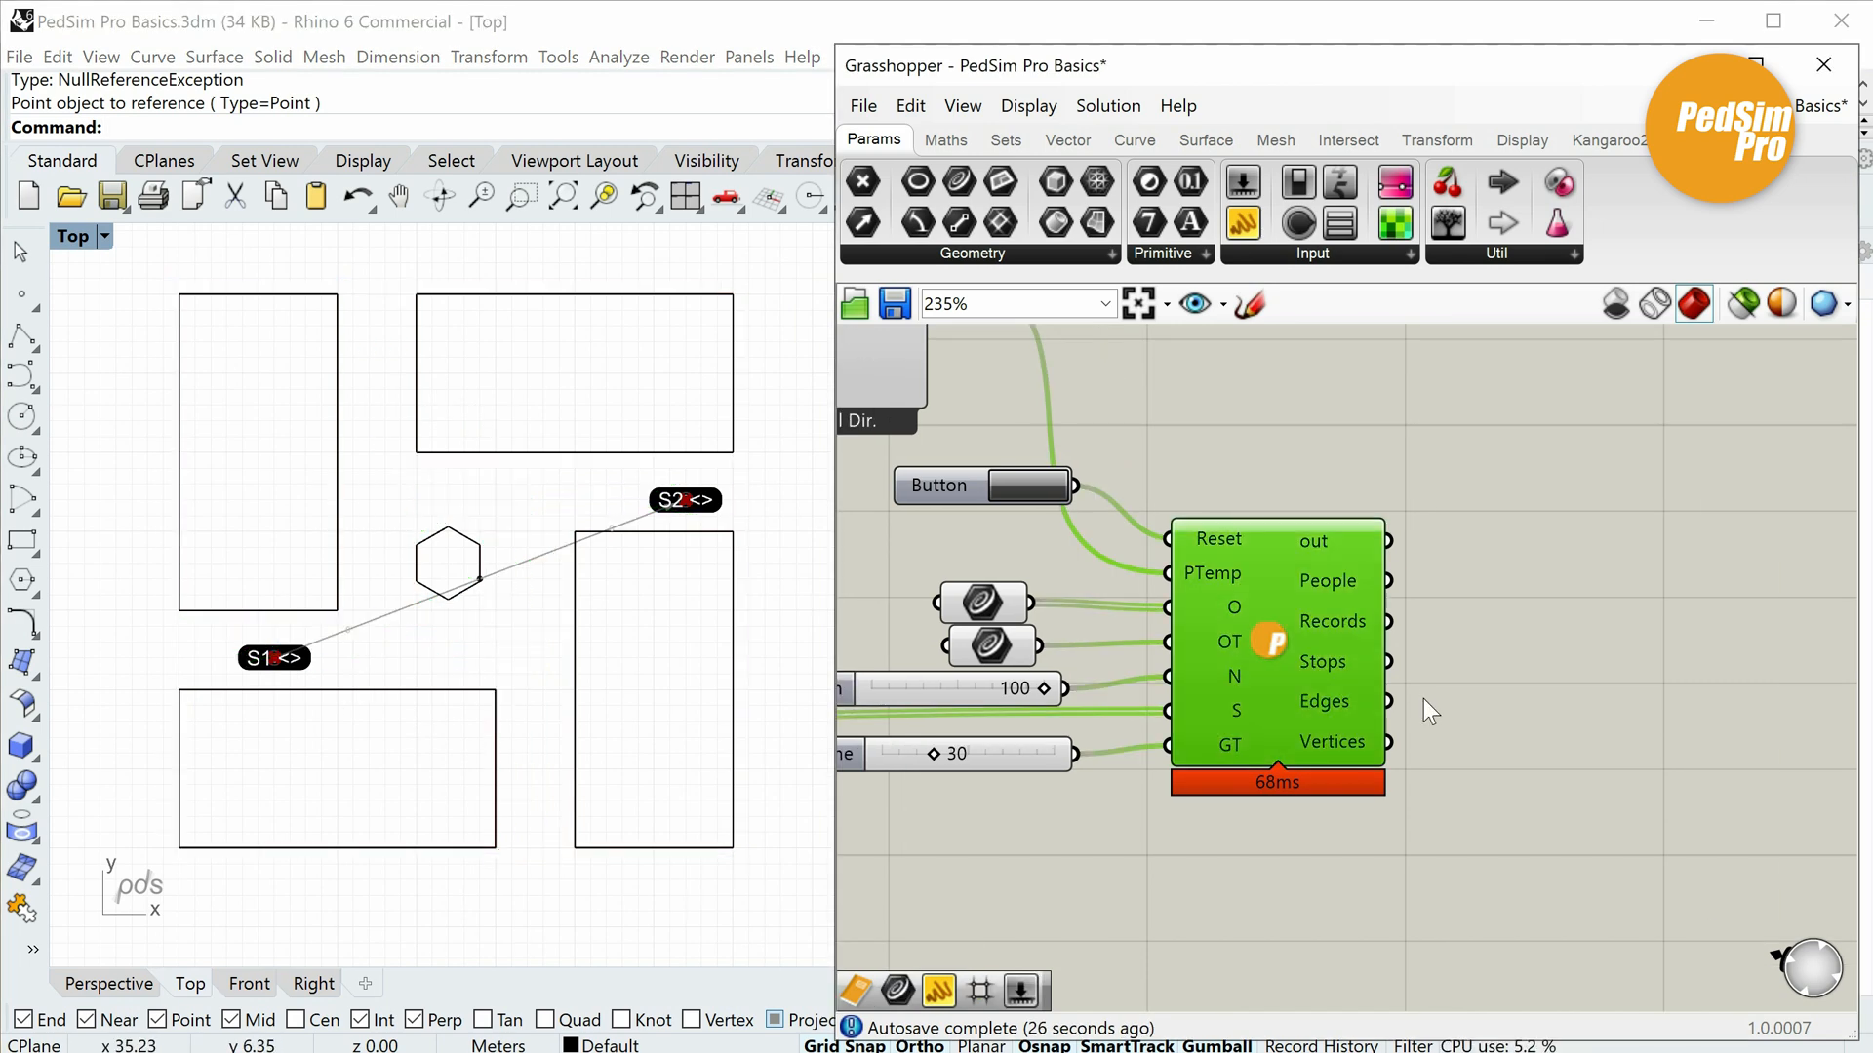
{"action": "left_click", "coordinate": [1310, 462]}
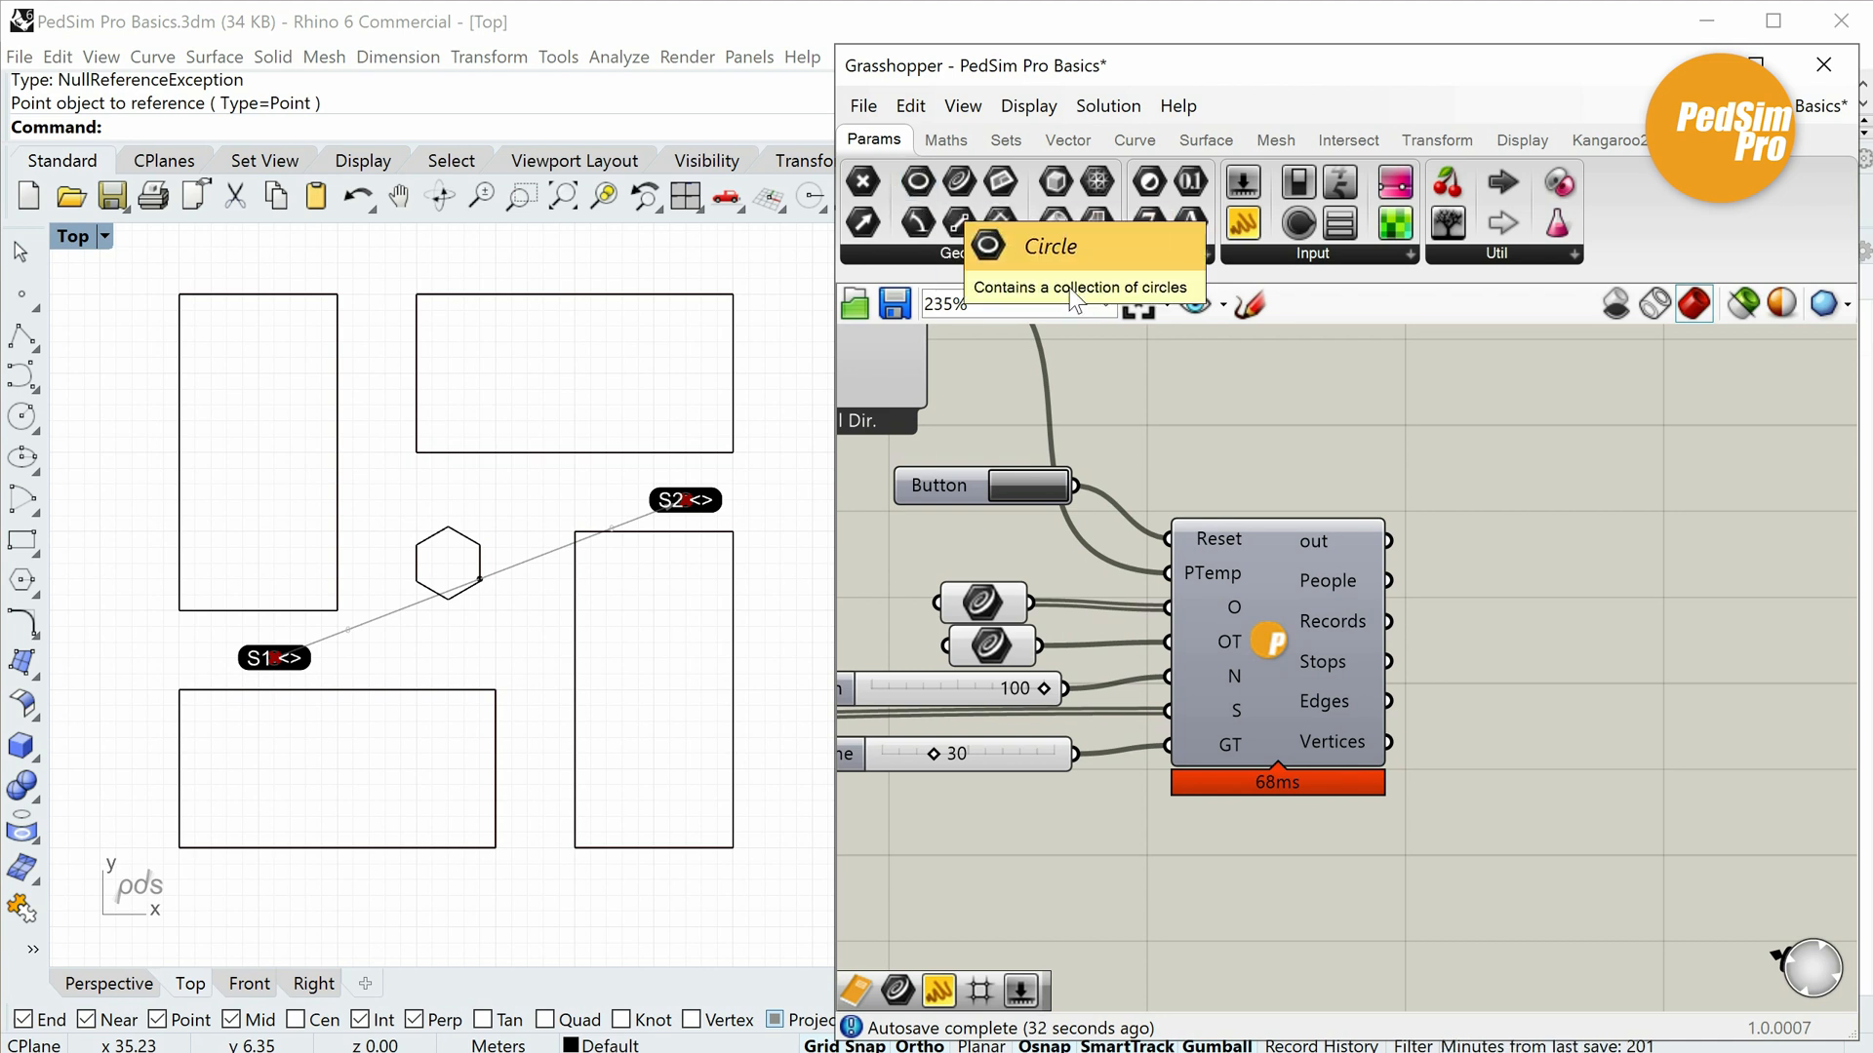
Place a Timer above the engine, set its interval to 20 ms and attach it to the engine.
{"action": "left_click", "coordinate": [1486, 274]}
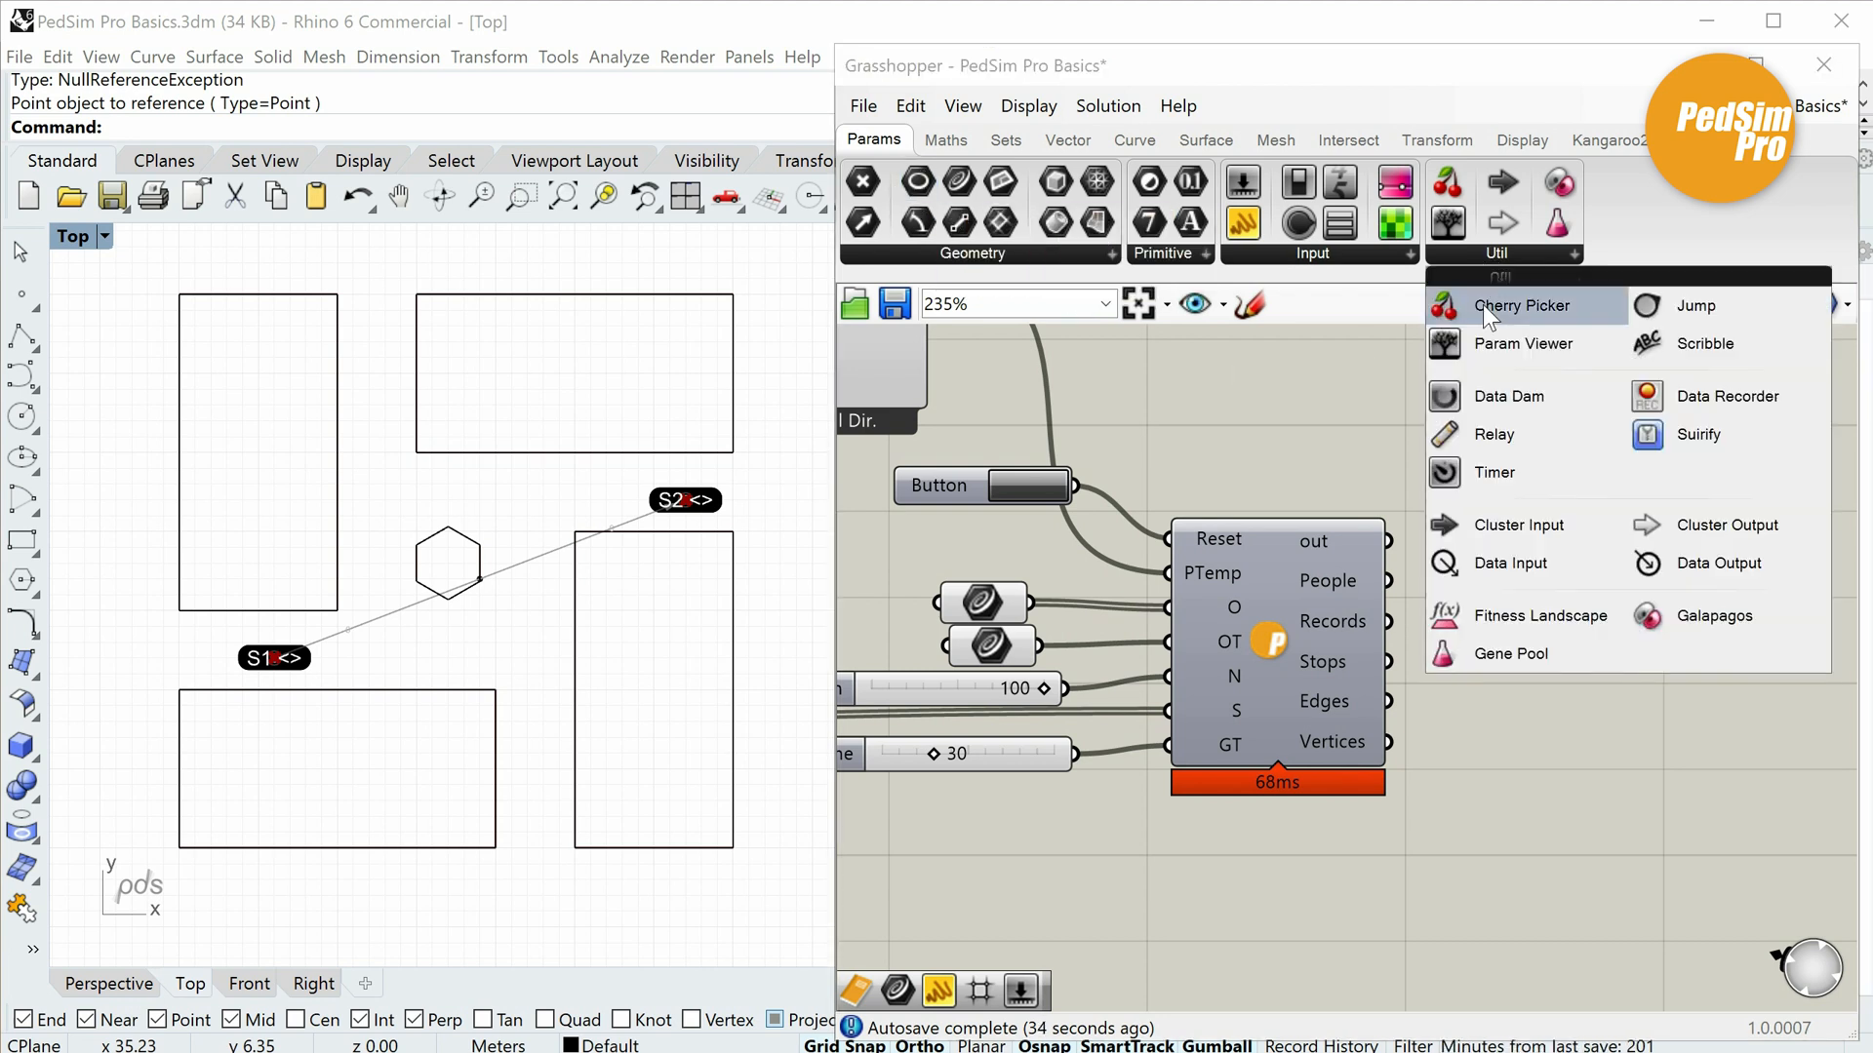
{"action": "left_click", "coordinate": [1507, 435]}
{"action": "left_click", "coordinate": [1256, 391]}
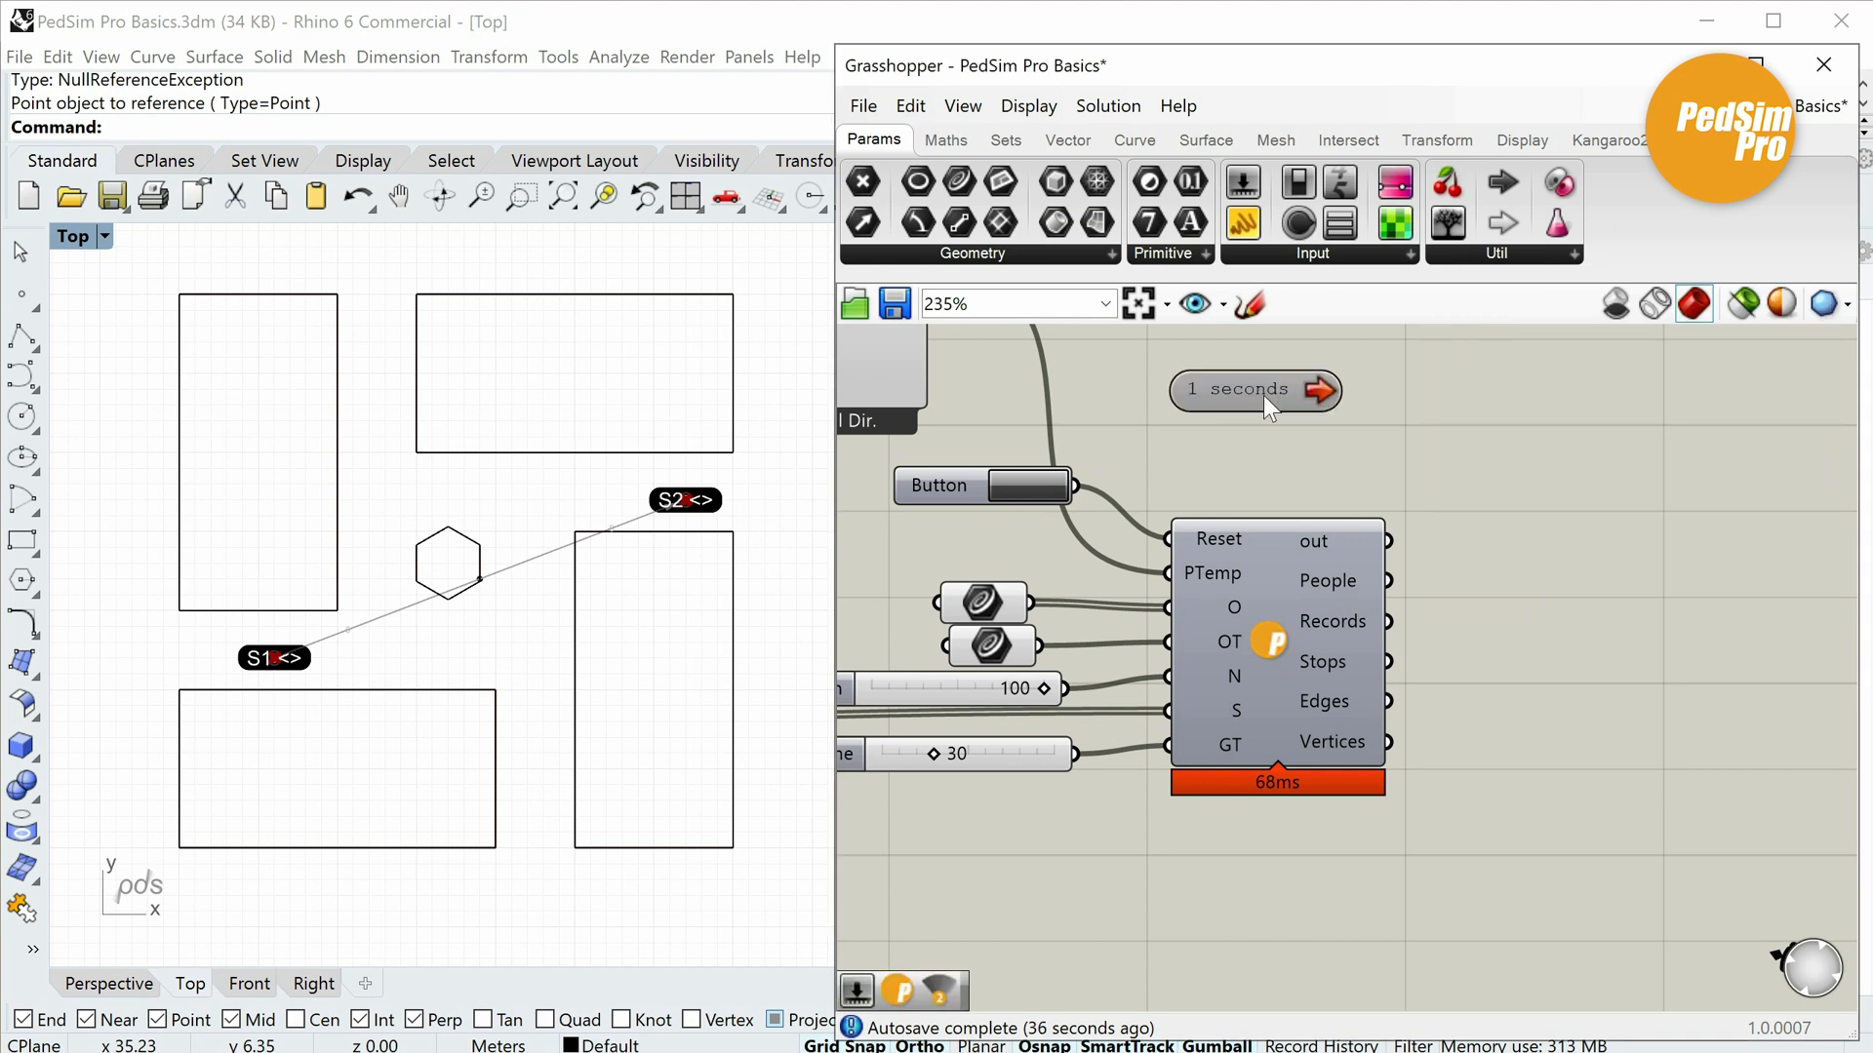
{"action": "right_click", "coordinate": [1312, 400]}
{"action": "mouse_move", "coordinate": [1414, 509]}
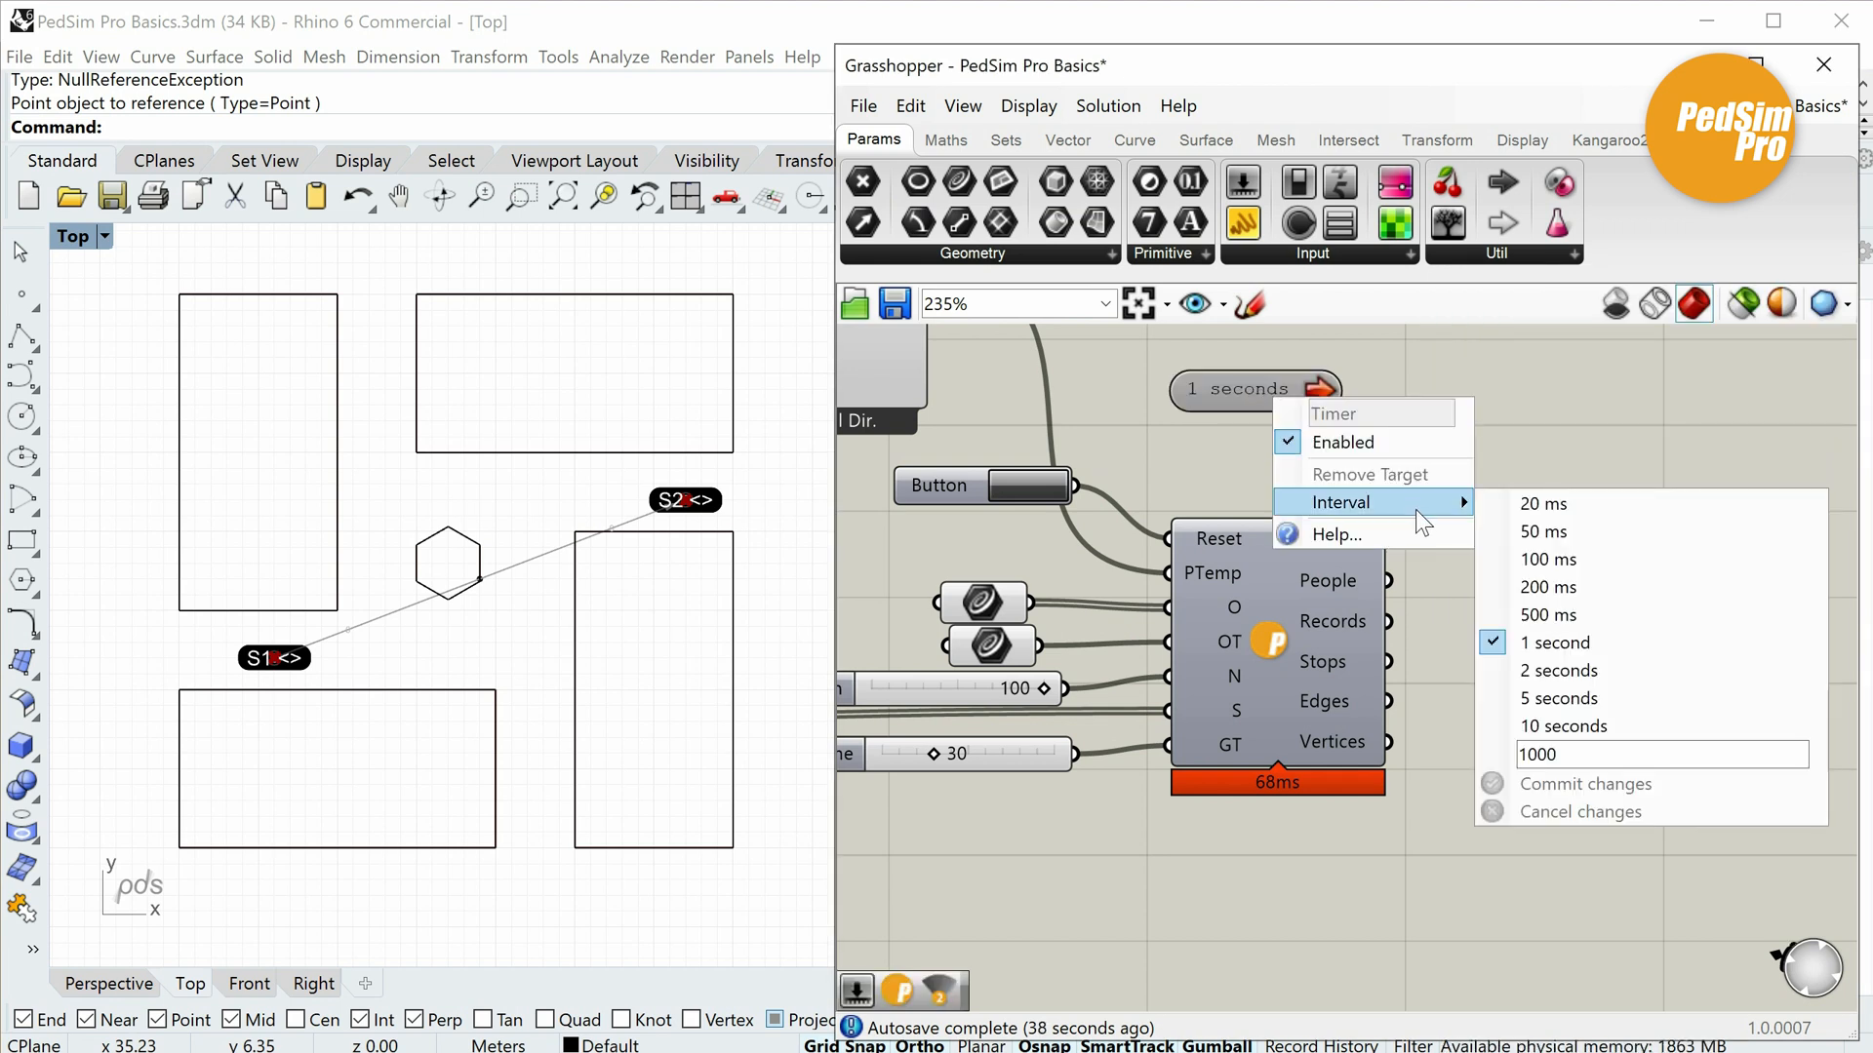
{"action": "left_click", "coordinate": [1556, 508]}
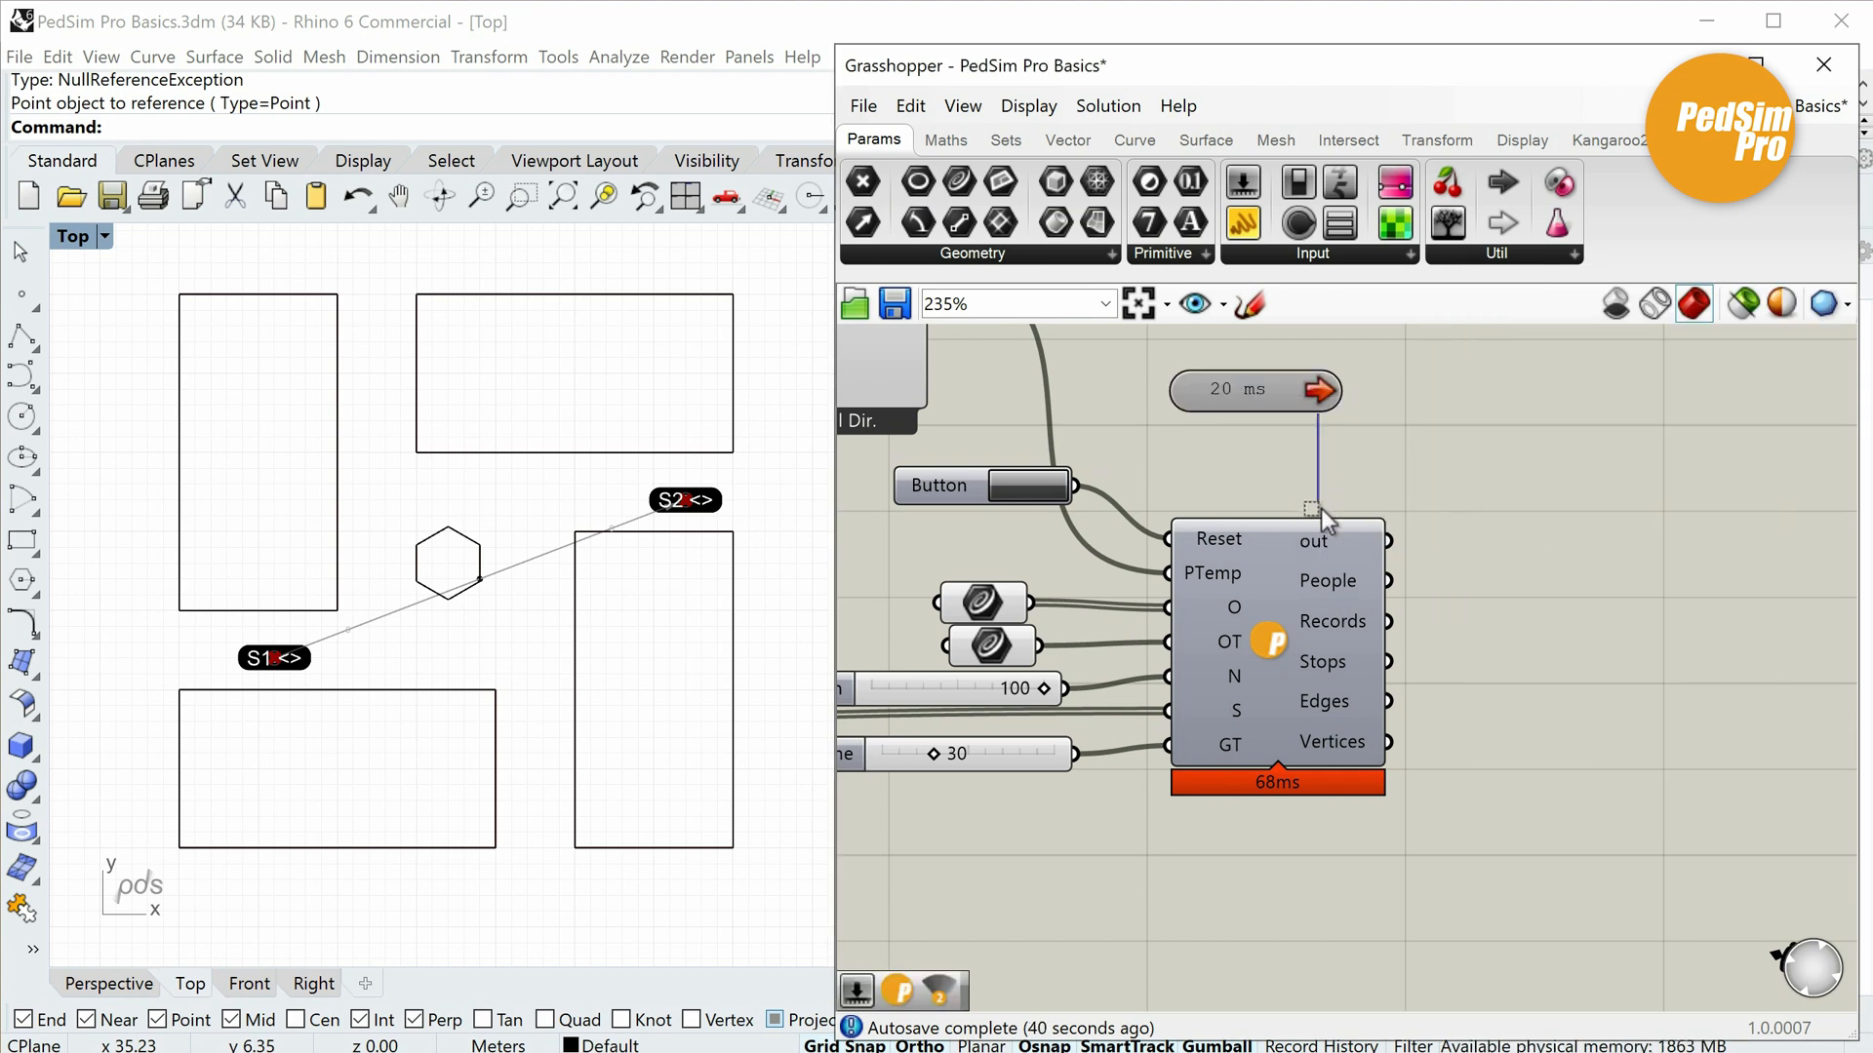
{"action": "left_click_drag", "start_coordinate": [1301, 398], "coordinate": [1344, 537]}
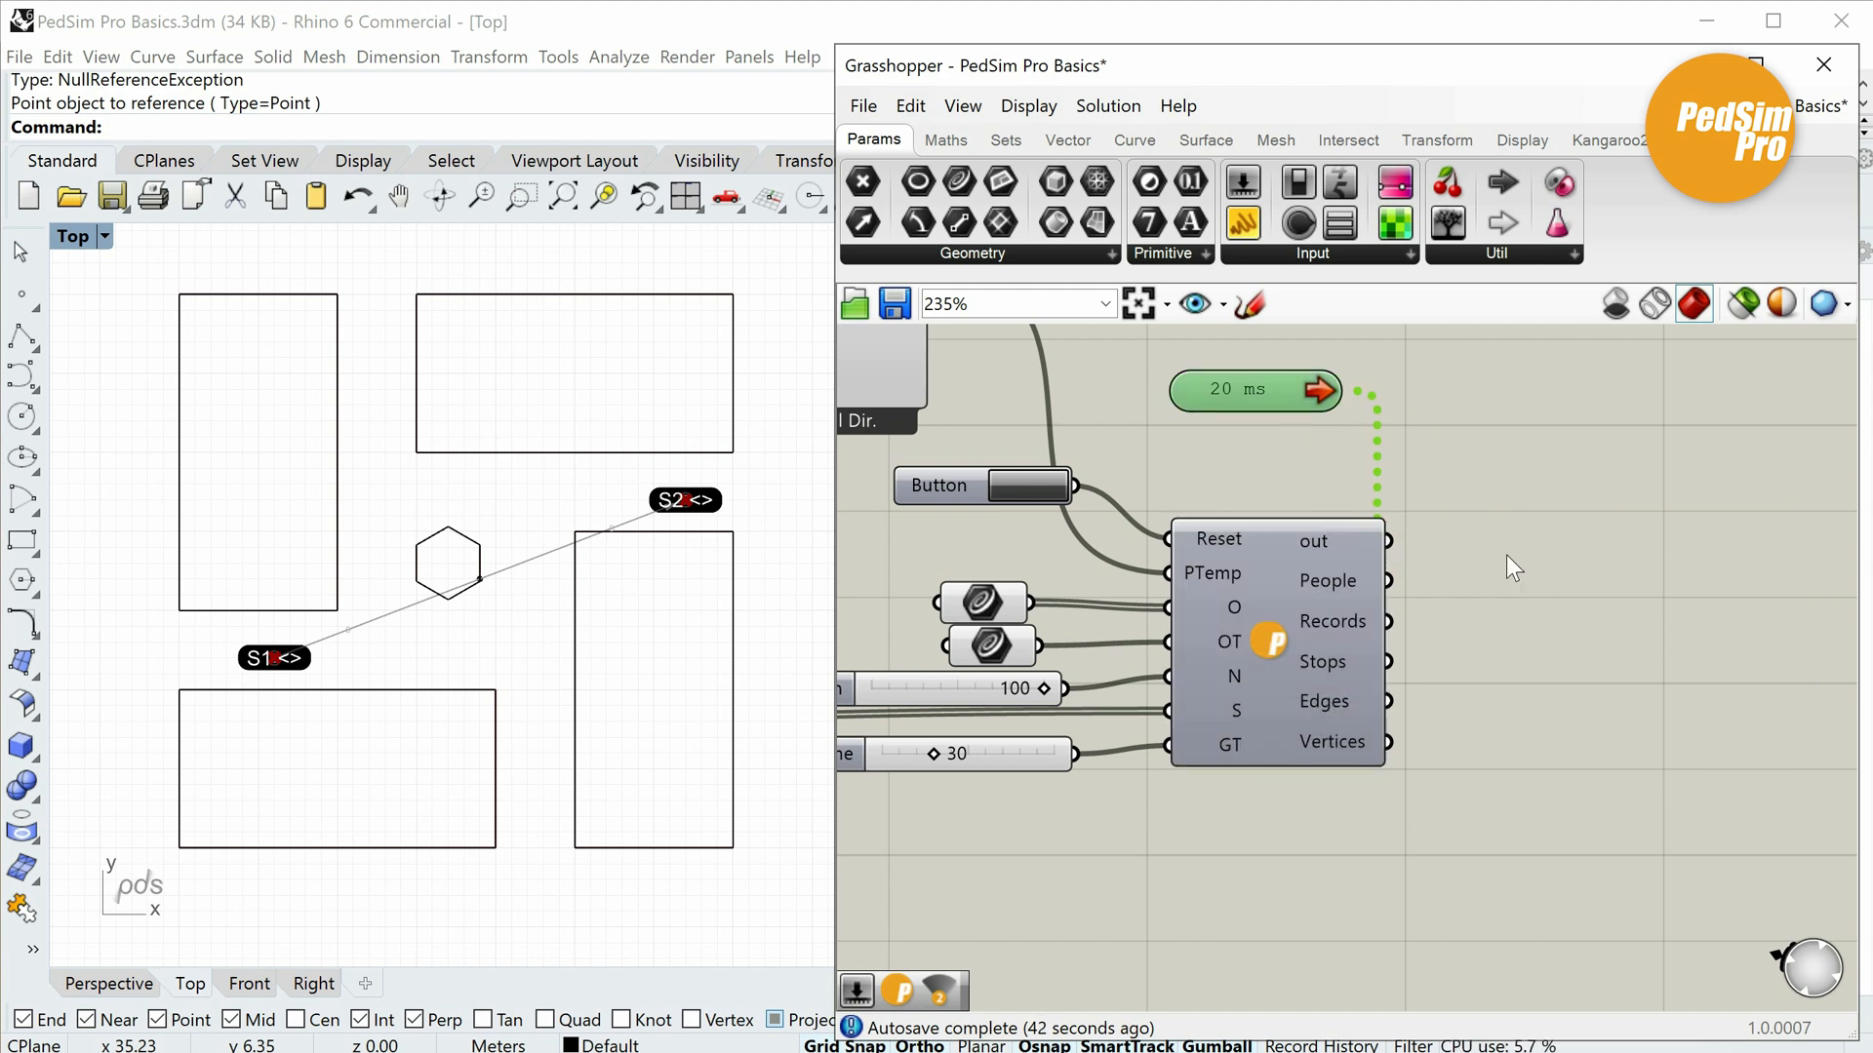
Place a DrawPerson component beside the engine and wire the People output to its P input.
{"action": "left_click", "coordinate": [1687, 140]}
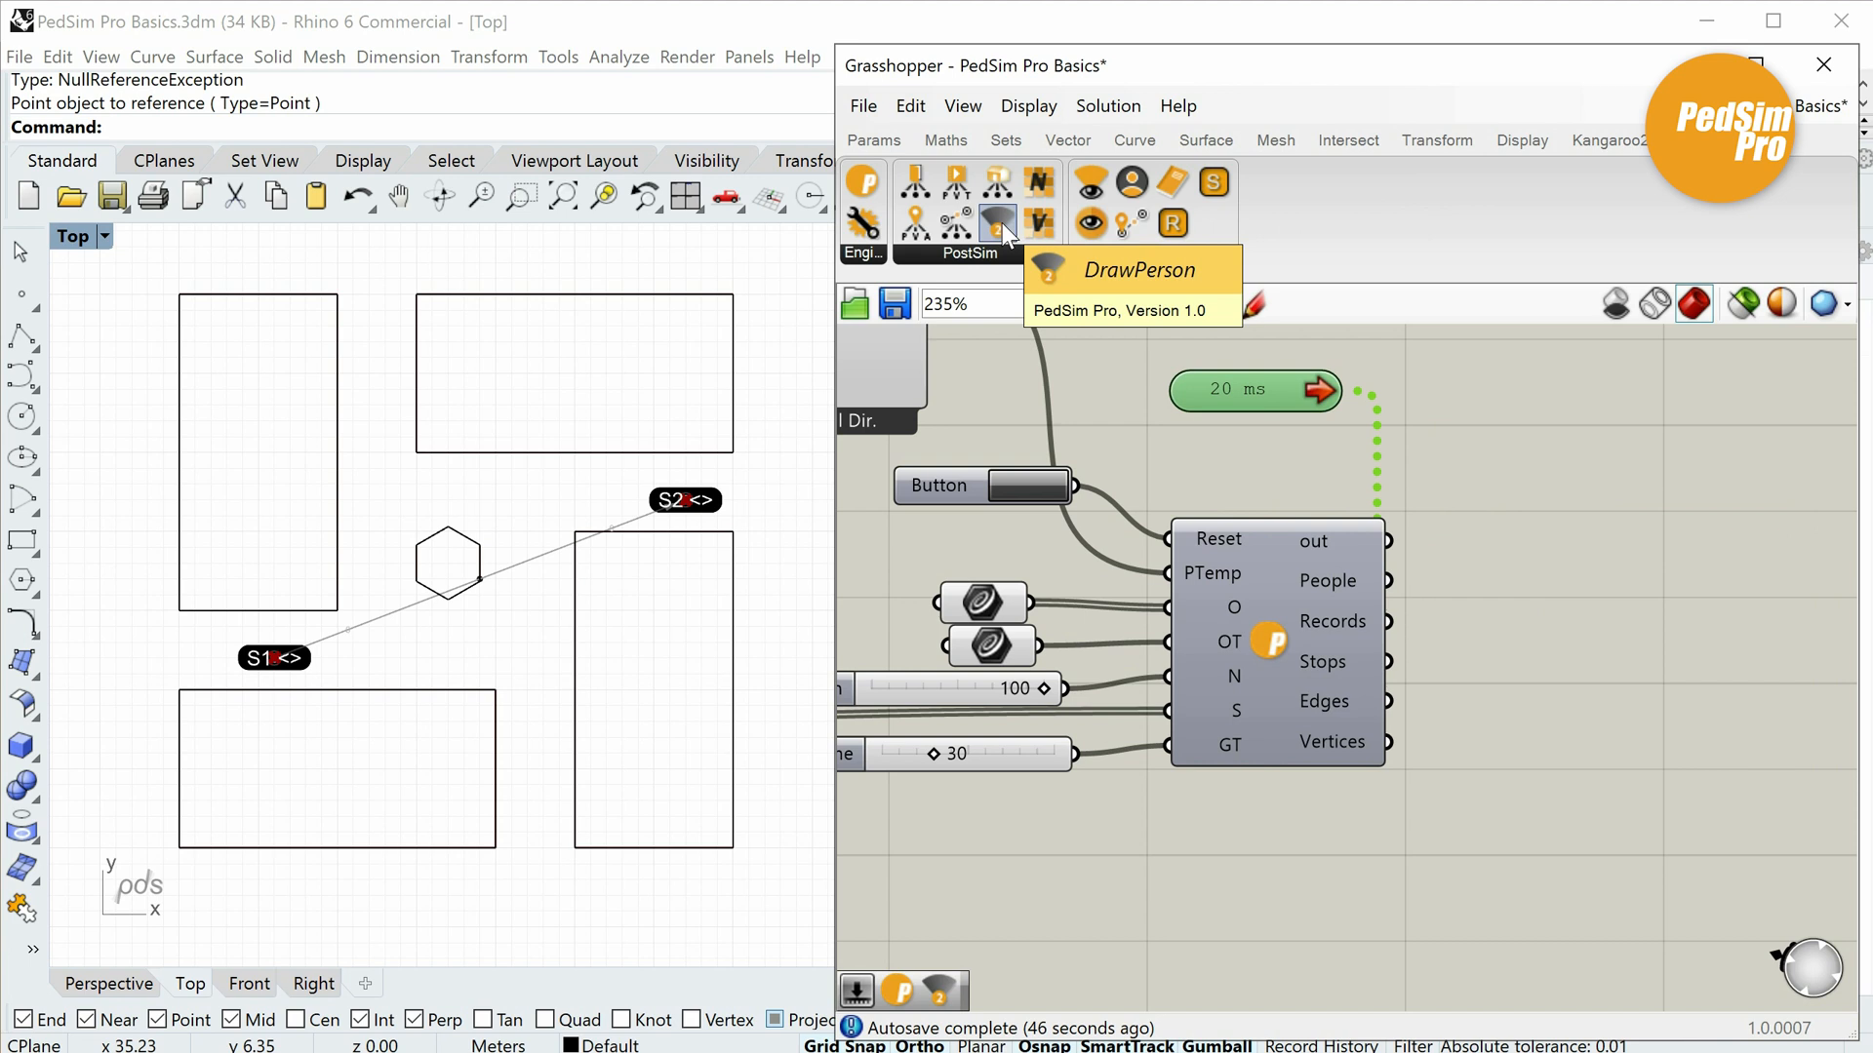
{"action": "left_click_drag", "start_coordinate": [1002, 224], "coordinate": [1443, 585]}
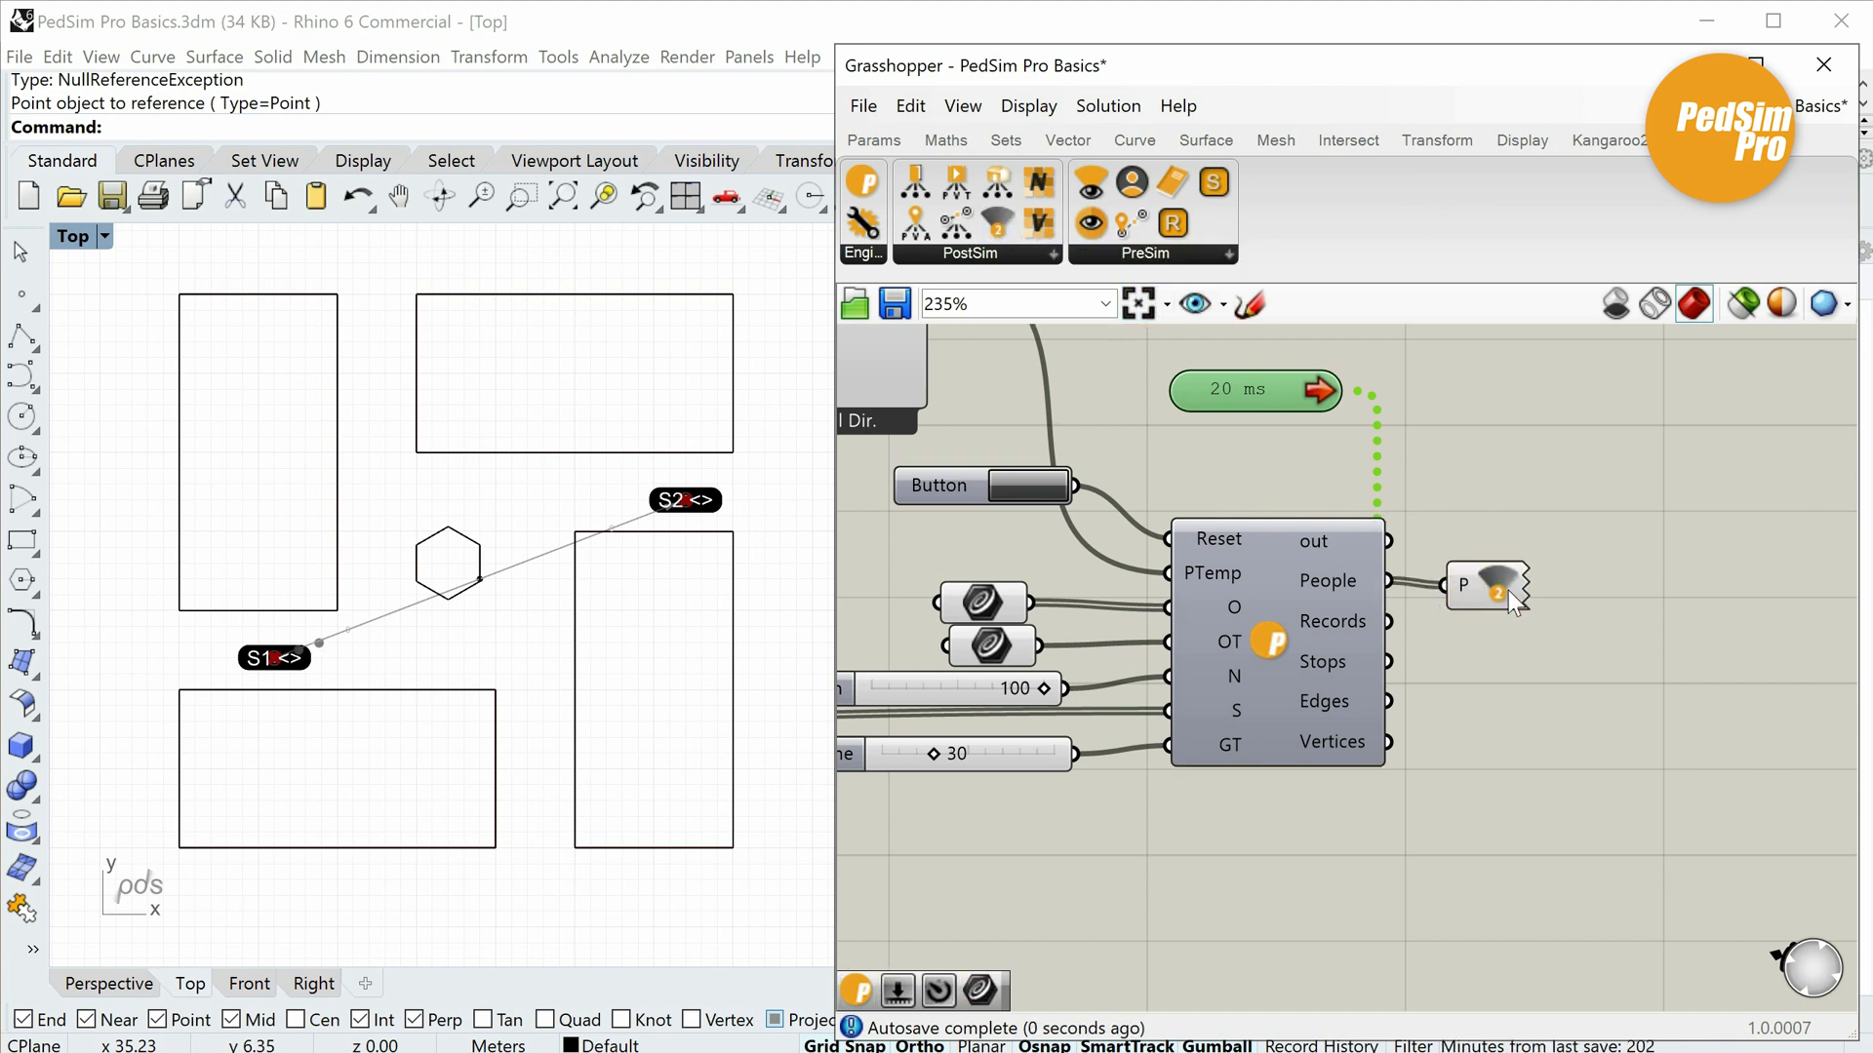
{"action": "left_click", "coordinate": [1635, 616]}
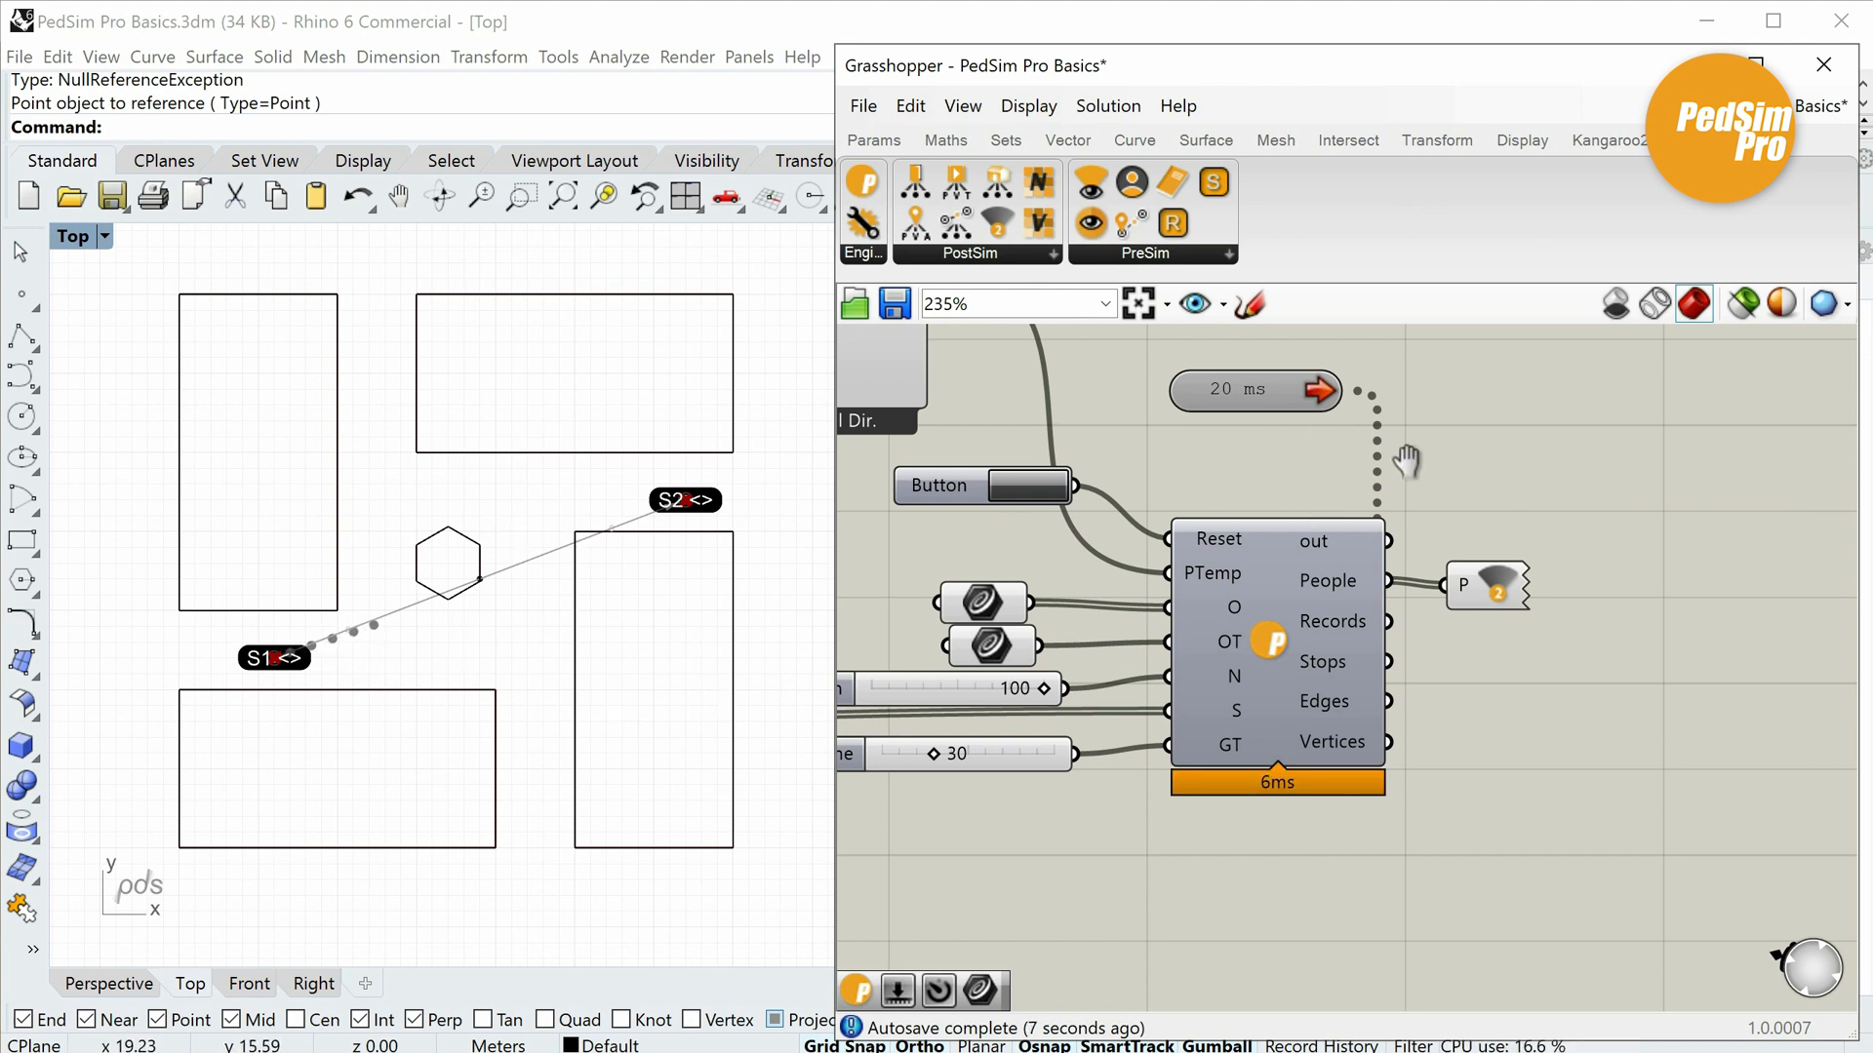
Examine the simulated people walking from stop S1 toward S2 in the Top viewport, along with the connected definition.
{"action": "right_click_drag", "start_coordinate": [1406, 462], "coordinate": [1702, 564]}
{"action": "scroll", "coordinate": [1528, 574], "scroll_direction": "down", "scroll_amount": 1}
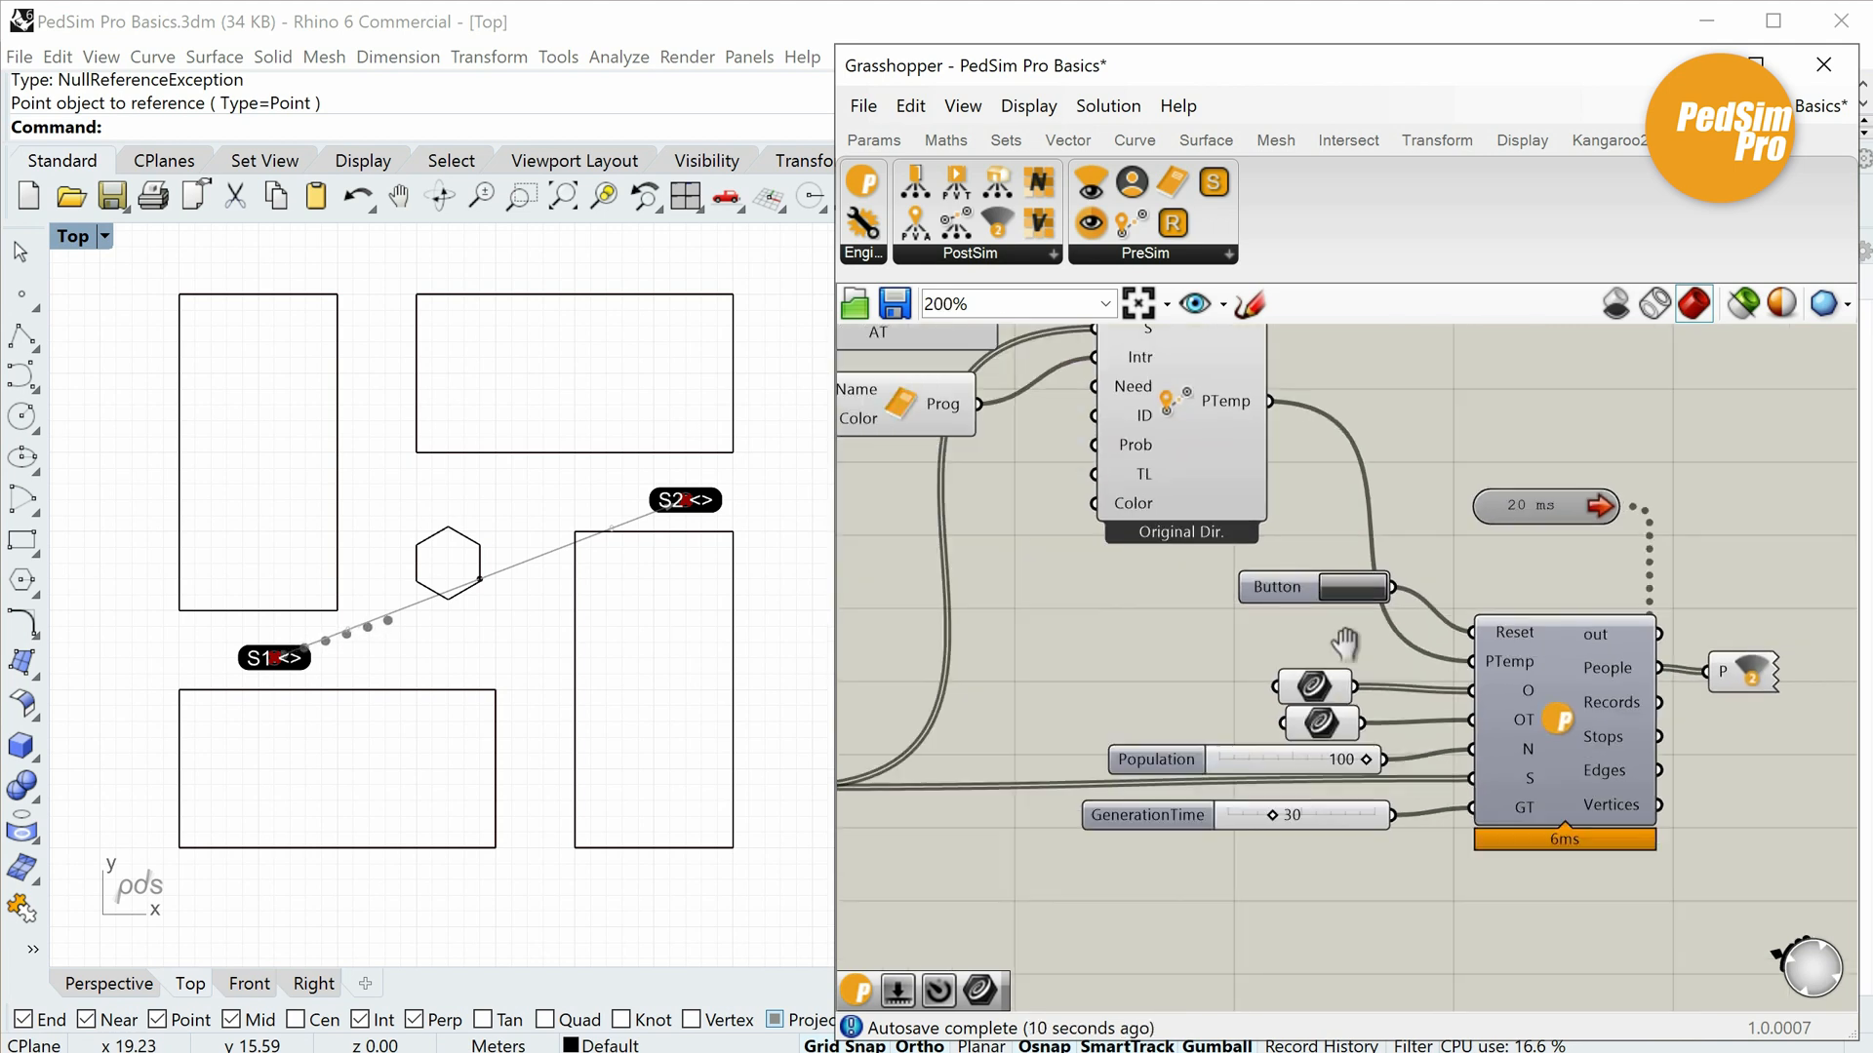
{"action": "right_click_drag", "start_coordinate": [1344, 642], "coordinate": [1381, 718]}
{"action": "scroll", "coordinate": [355, 728], "scroll_direction": "up", "scroll_amount": 1}
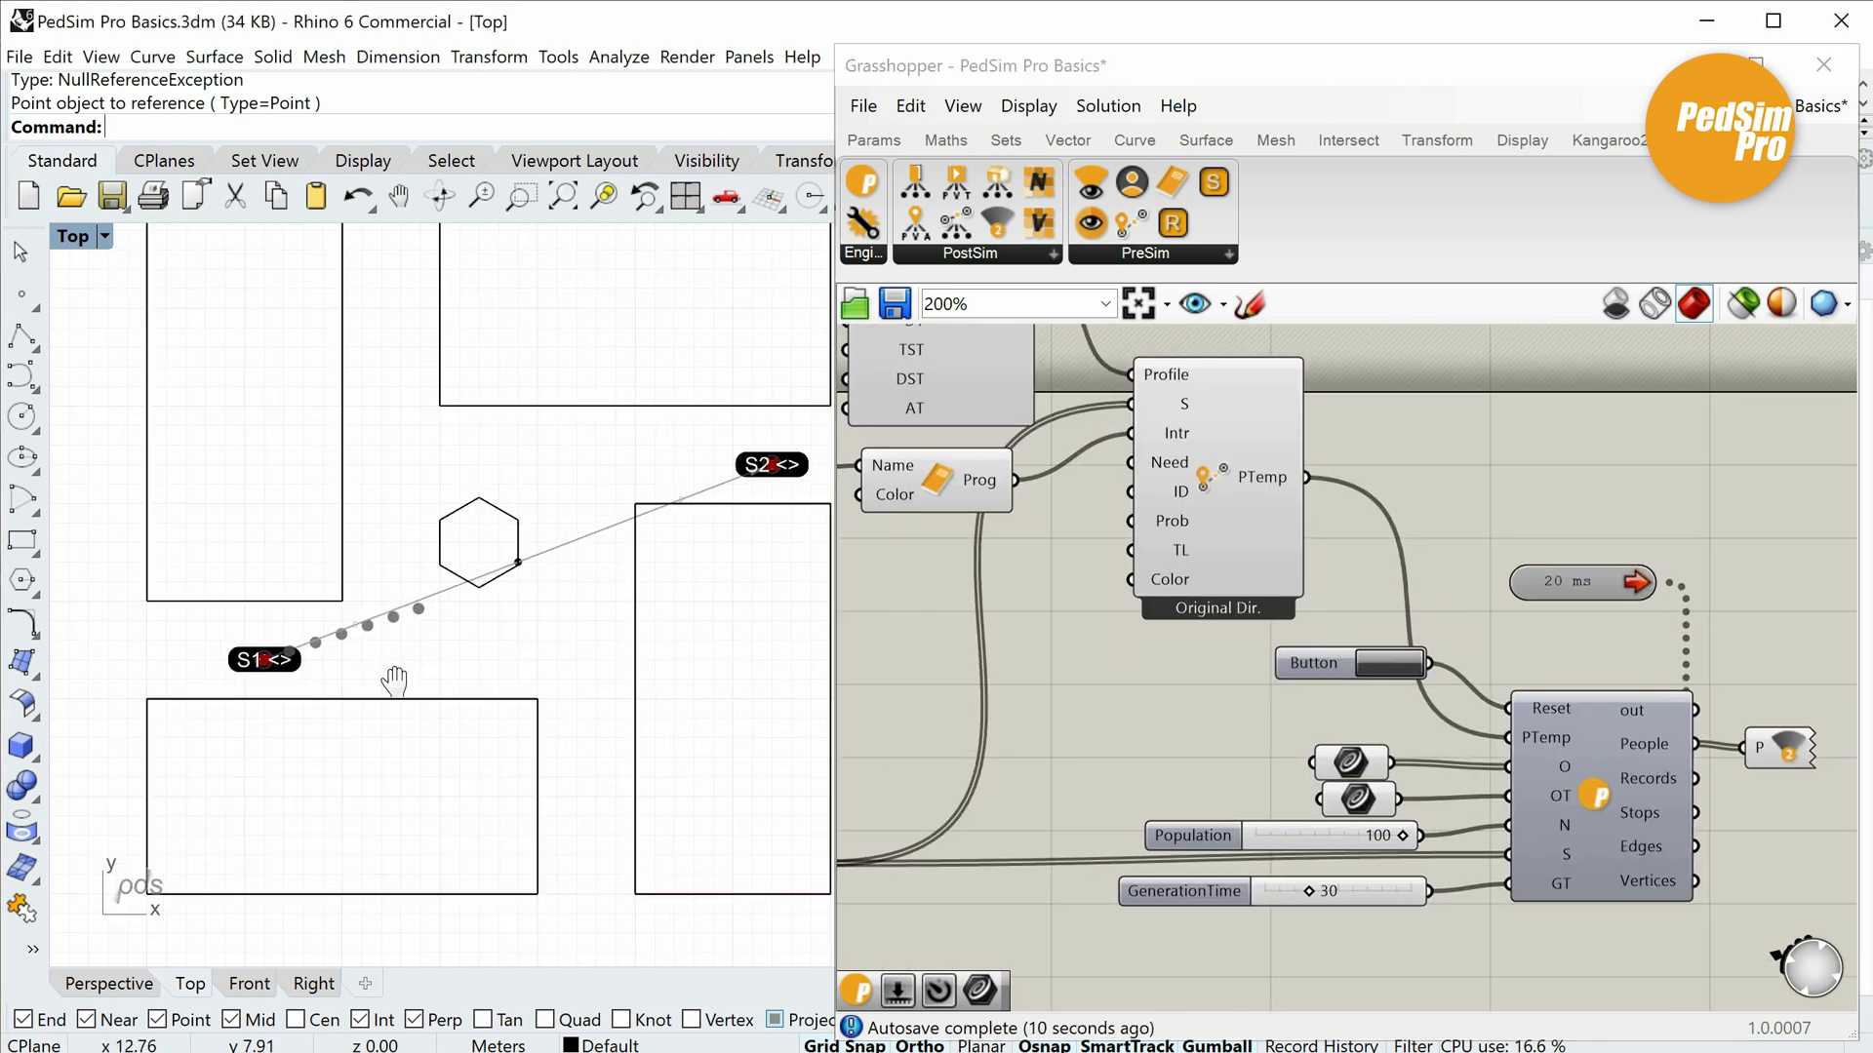
{"action": "right_click_drag", "start_coordinate": [394, 681], "coordinate": [276, 702]}
{"action": "scroll", "coordinate": [1408, 519], "scroll_direction": "down", "scroll_amount": 1}
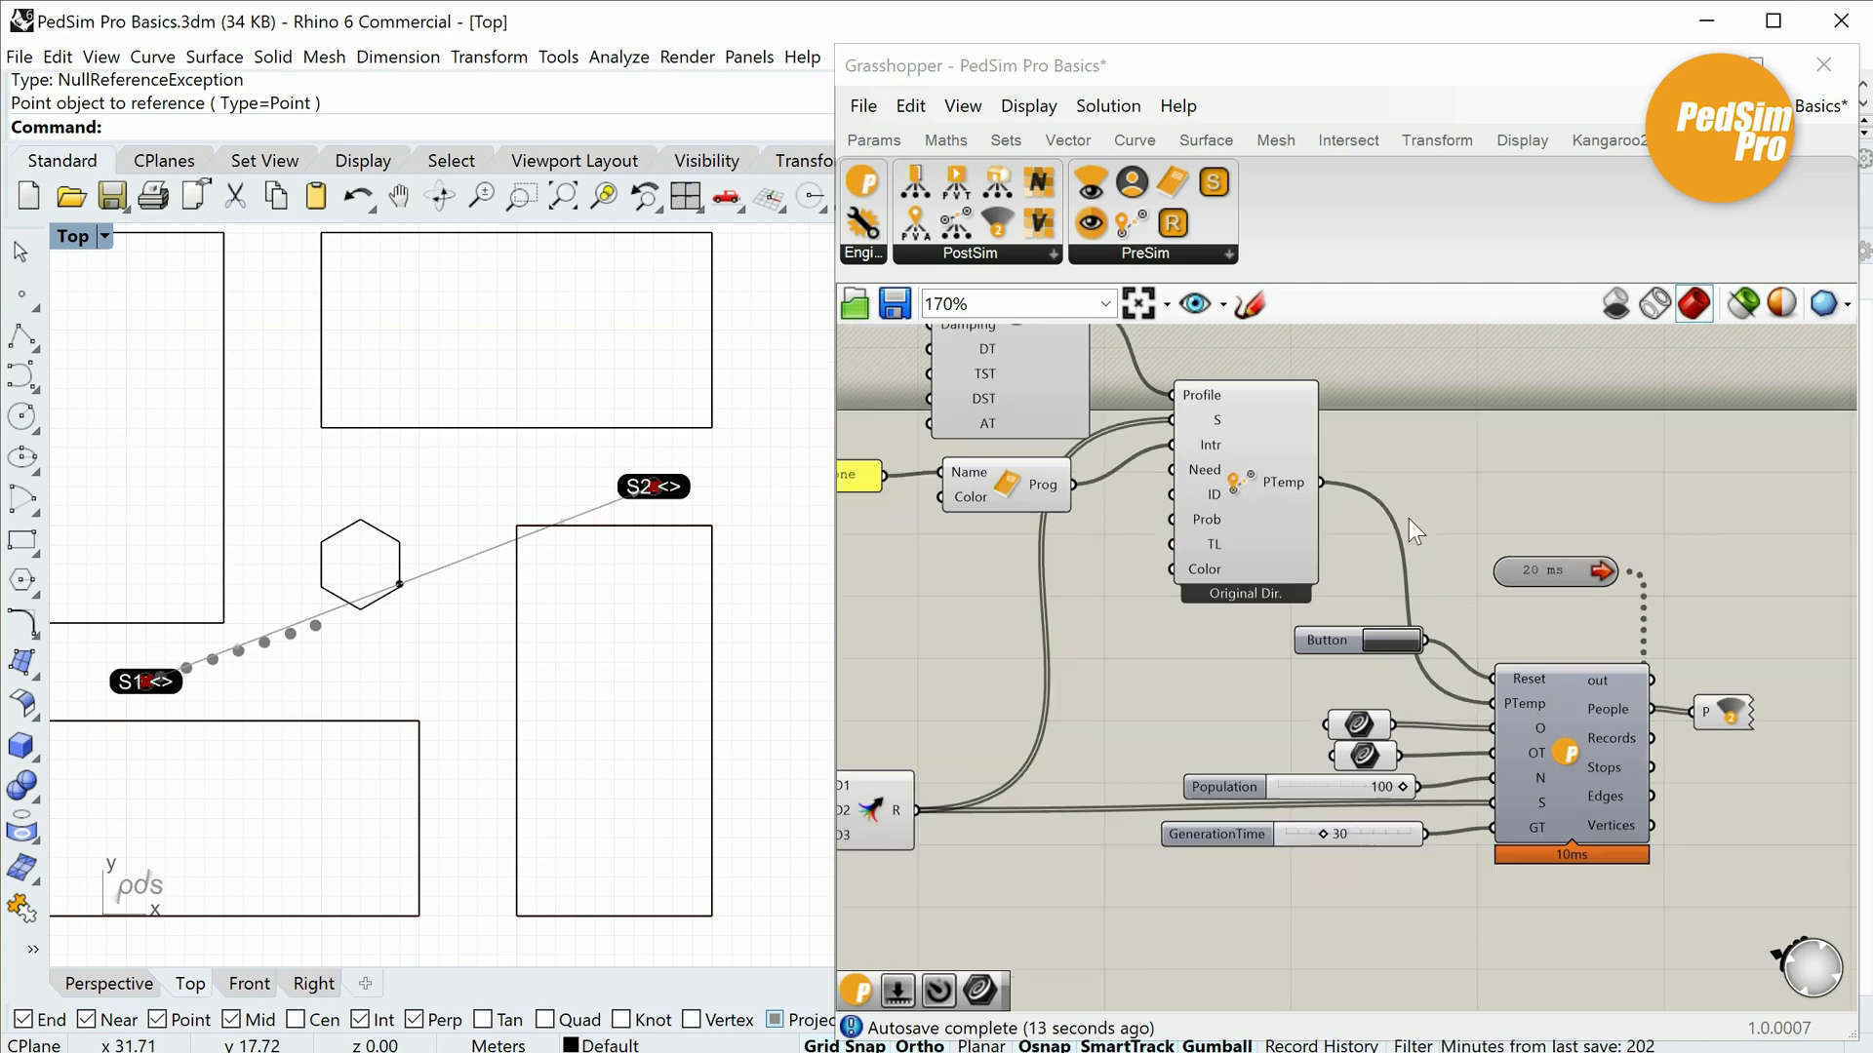
{"action": "scroll", "coordinate": [1409, 519], "scroll_direction": "down", "scroll_amount": 1}
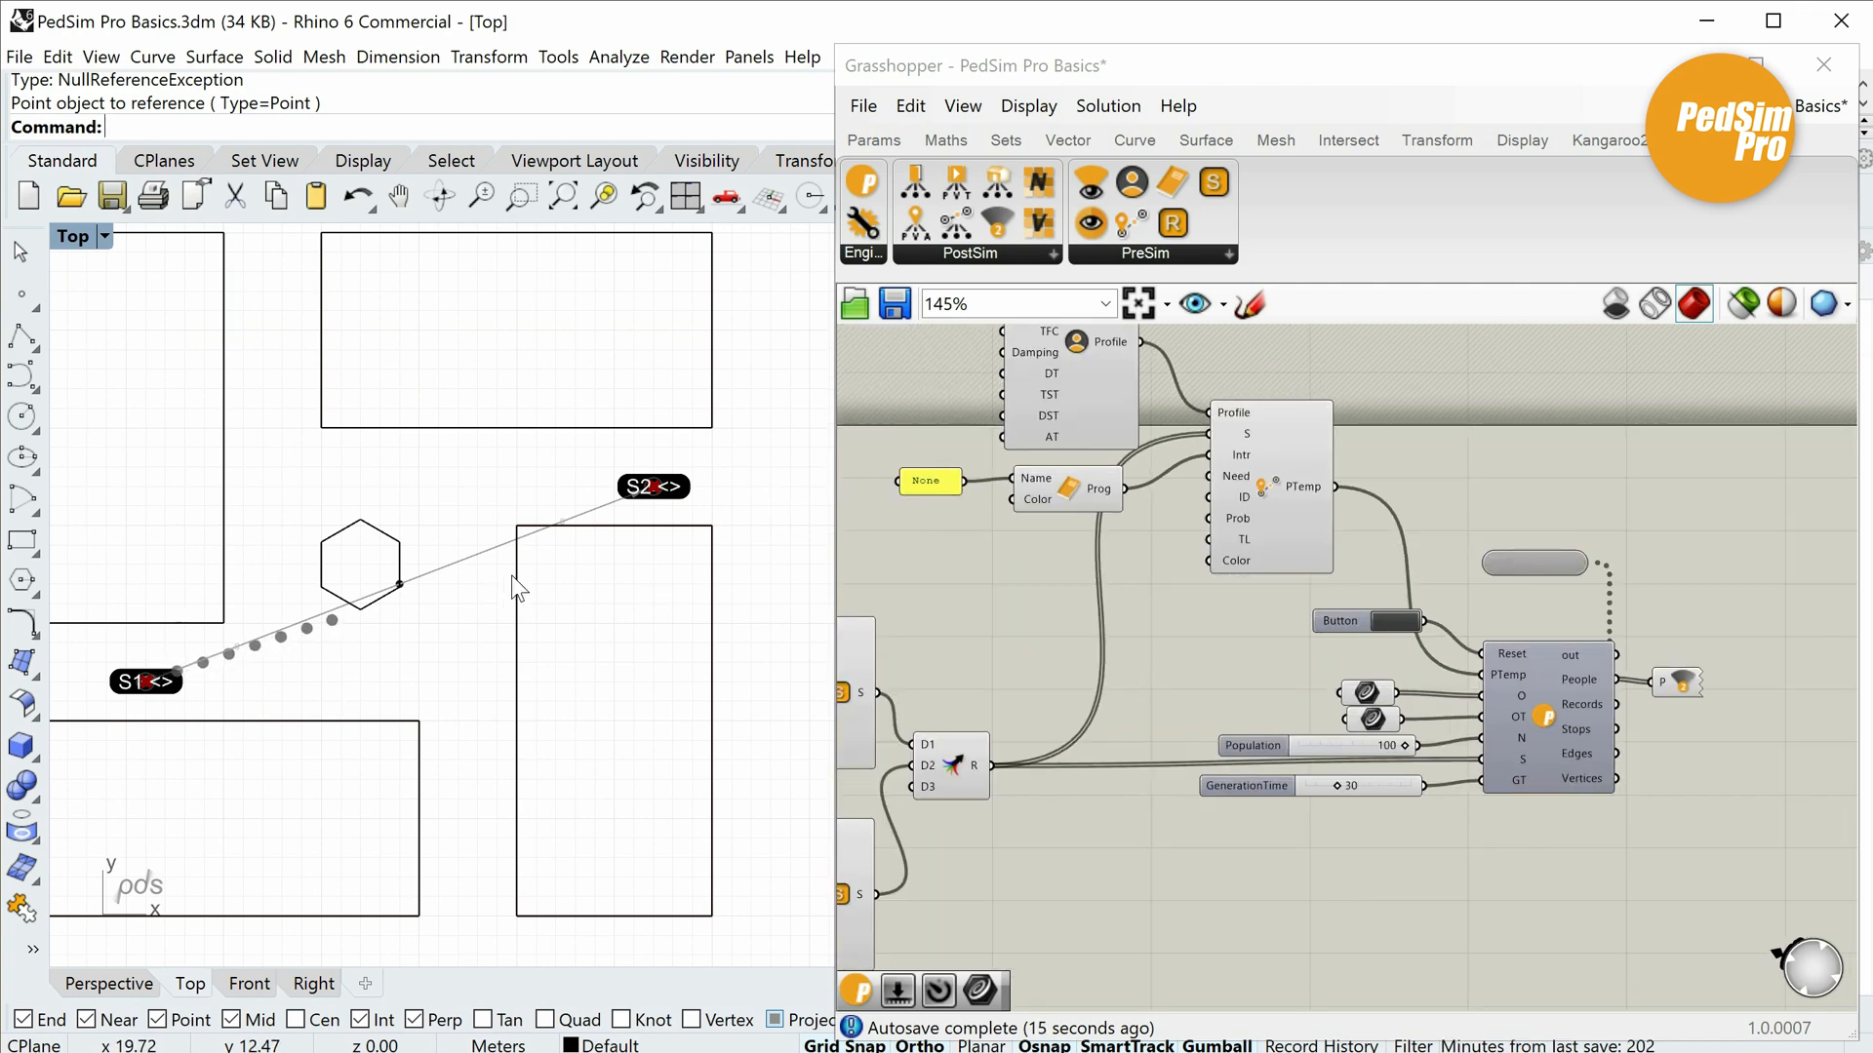
Set the PersonTemplate to Both Directions and reset the simulation.
{"action": "right_click_drag", "start_coordinate": [1441, 558], "coordinate": [1480, 642]}
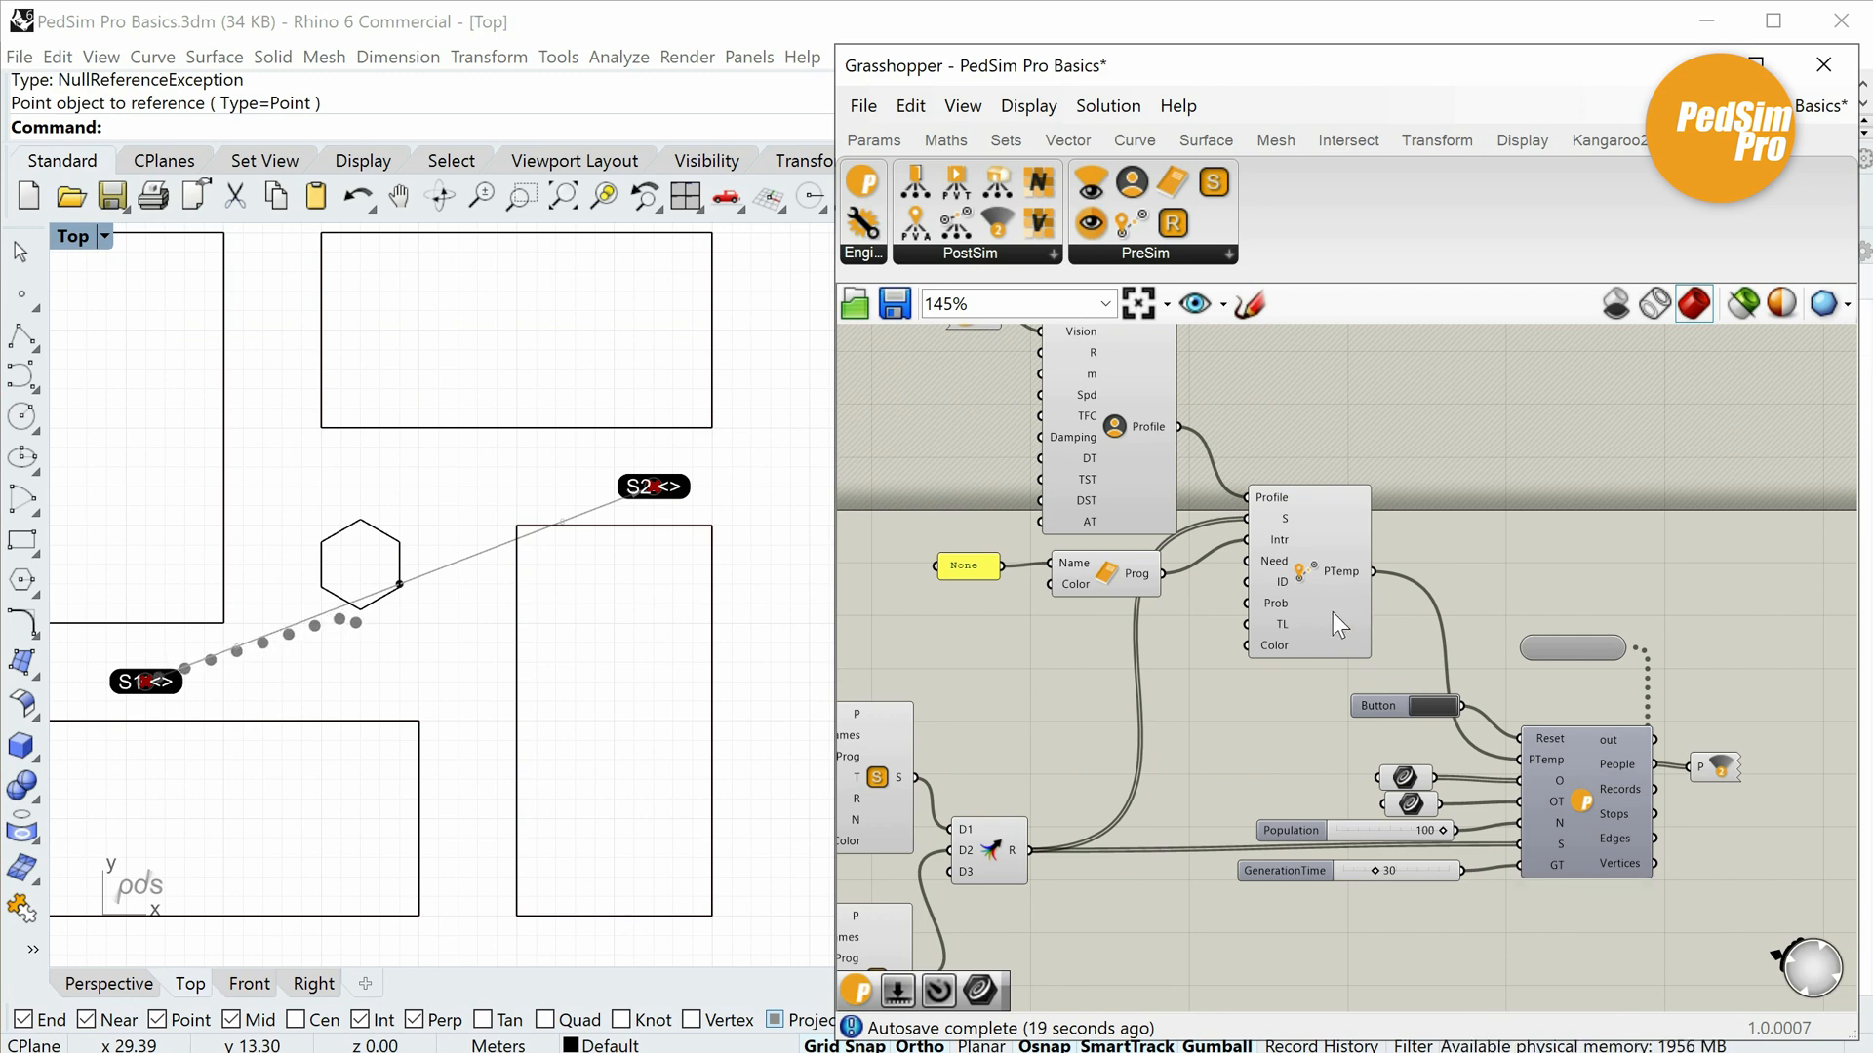
{"action": "scroll", "coordinate": [1297, 612], "scroll_direction": "up", "scroll_amount": 3}
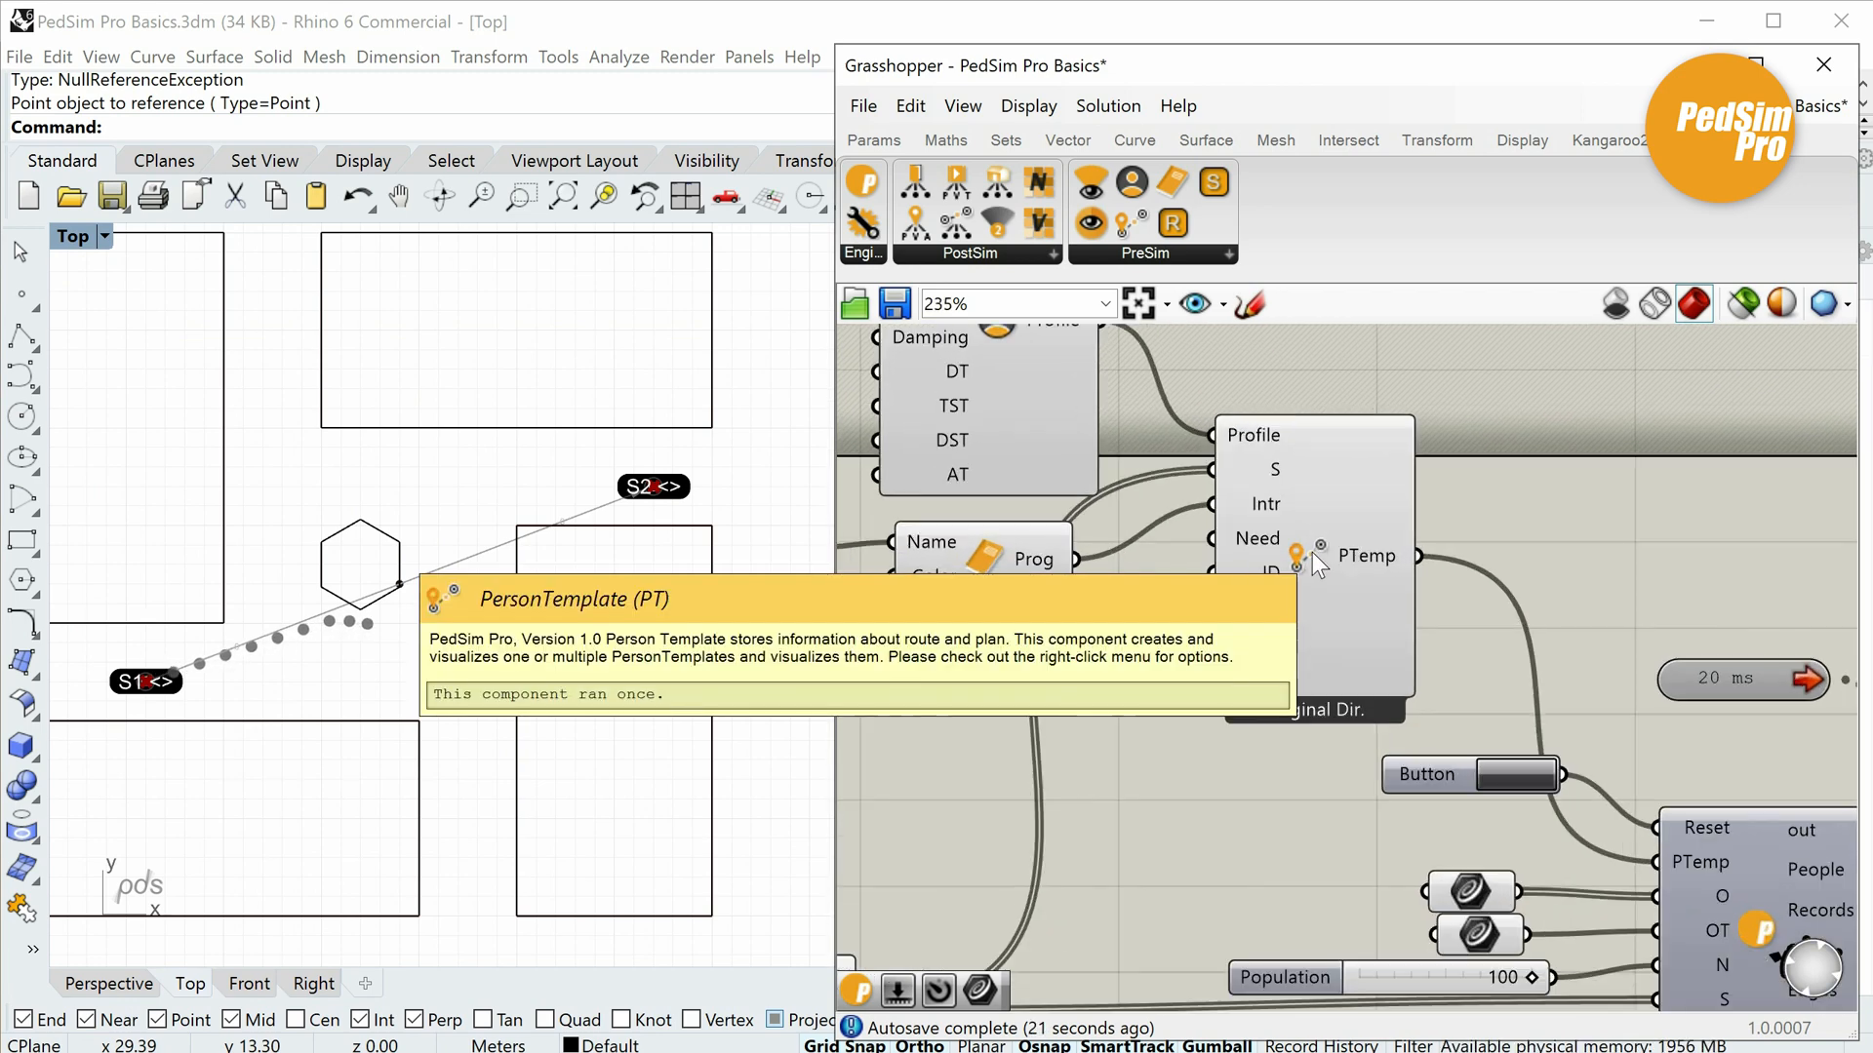
{"action": "right_click", "coordinate": [1313, 550]}
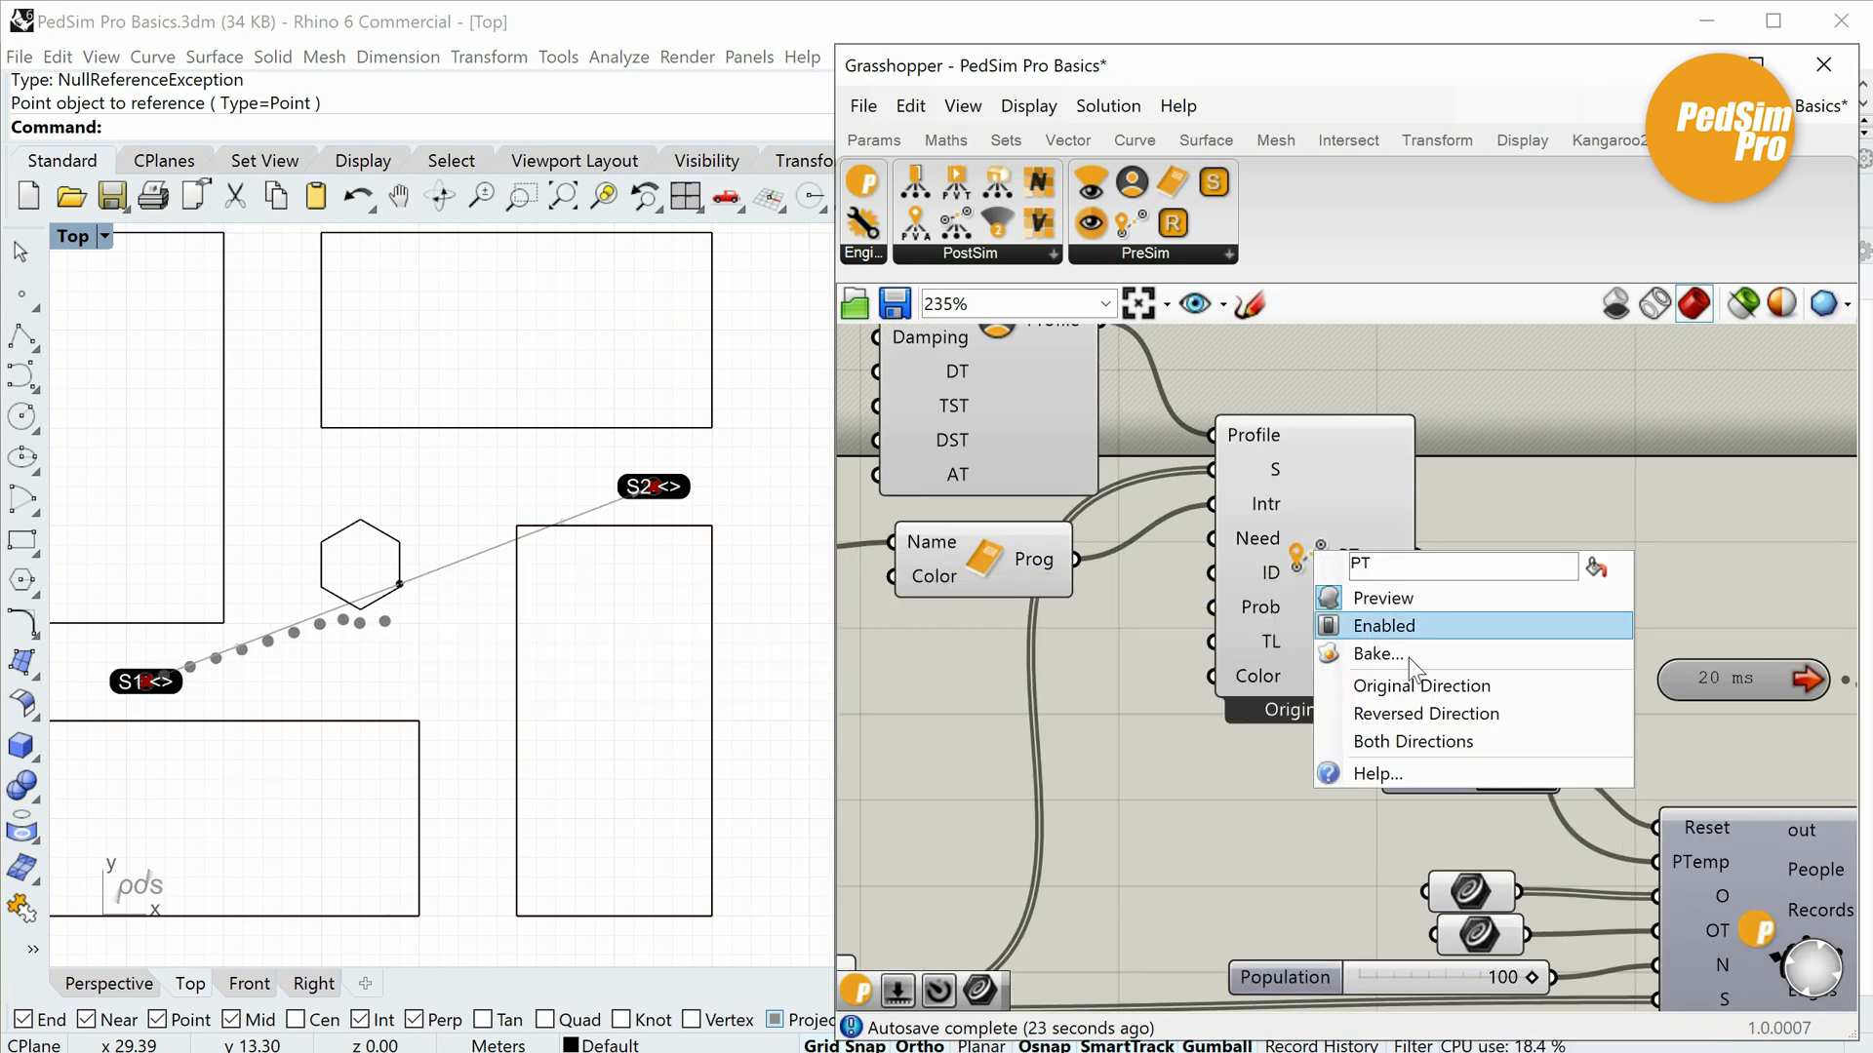
{"action": "left_click", "coordinate": [1395, 743]}
{"action": "right_click_drag", "start_coordinate": [1524, 779], "coordinate": [1435, 653]}
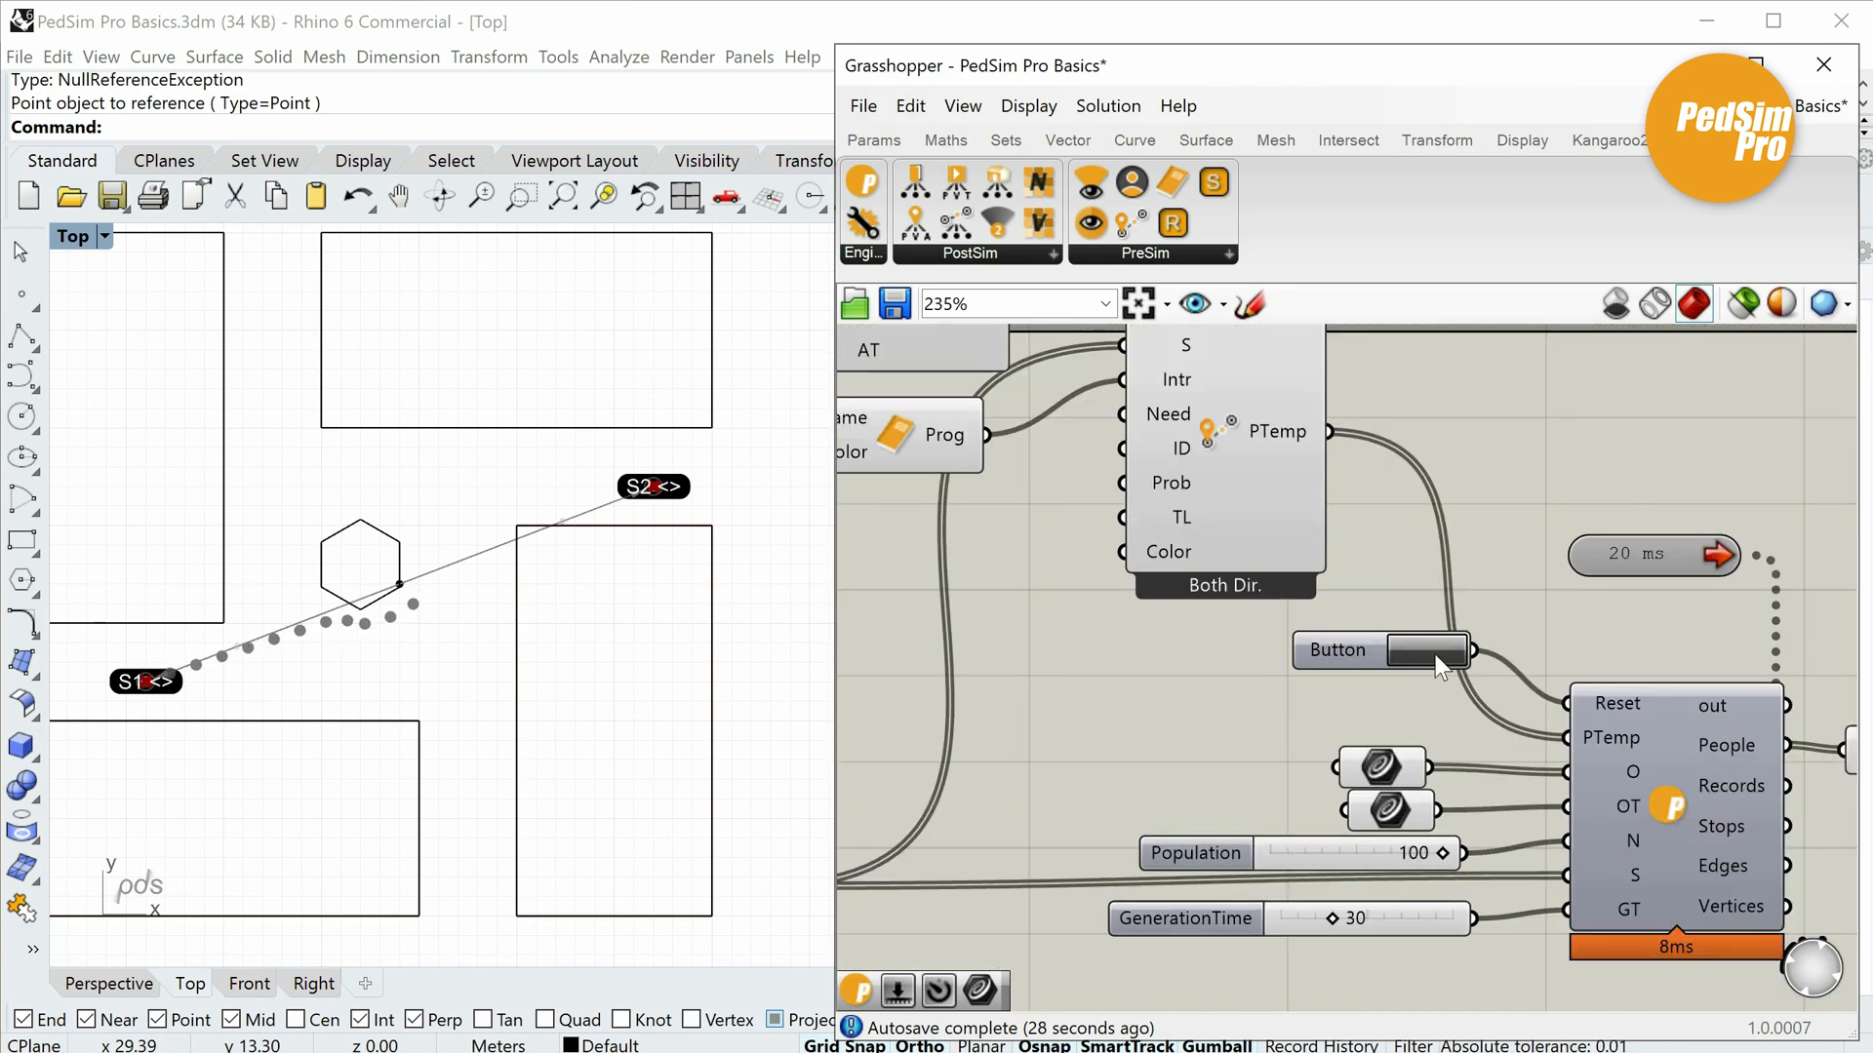
{"action": "left_click", "coordinate": [1434, 657]}
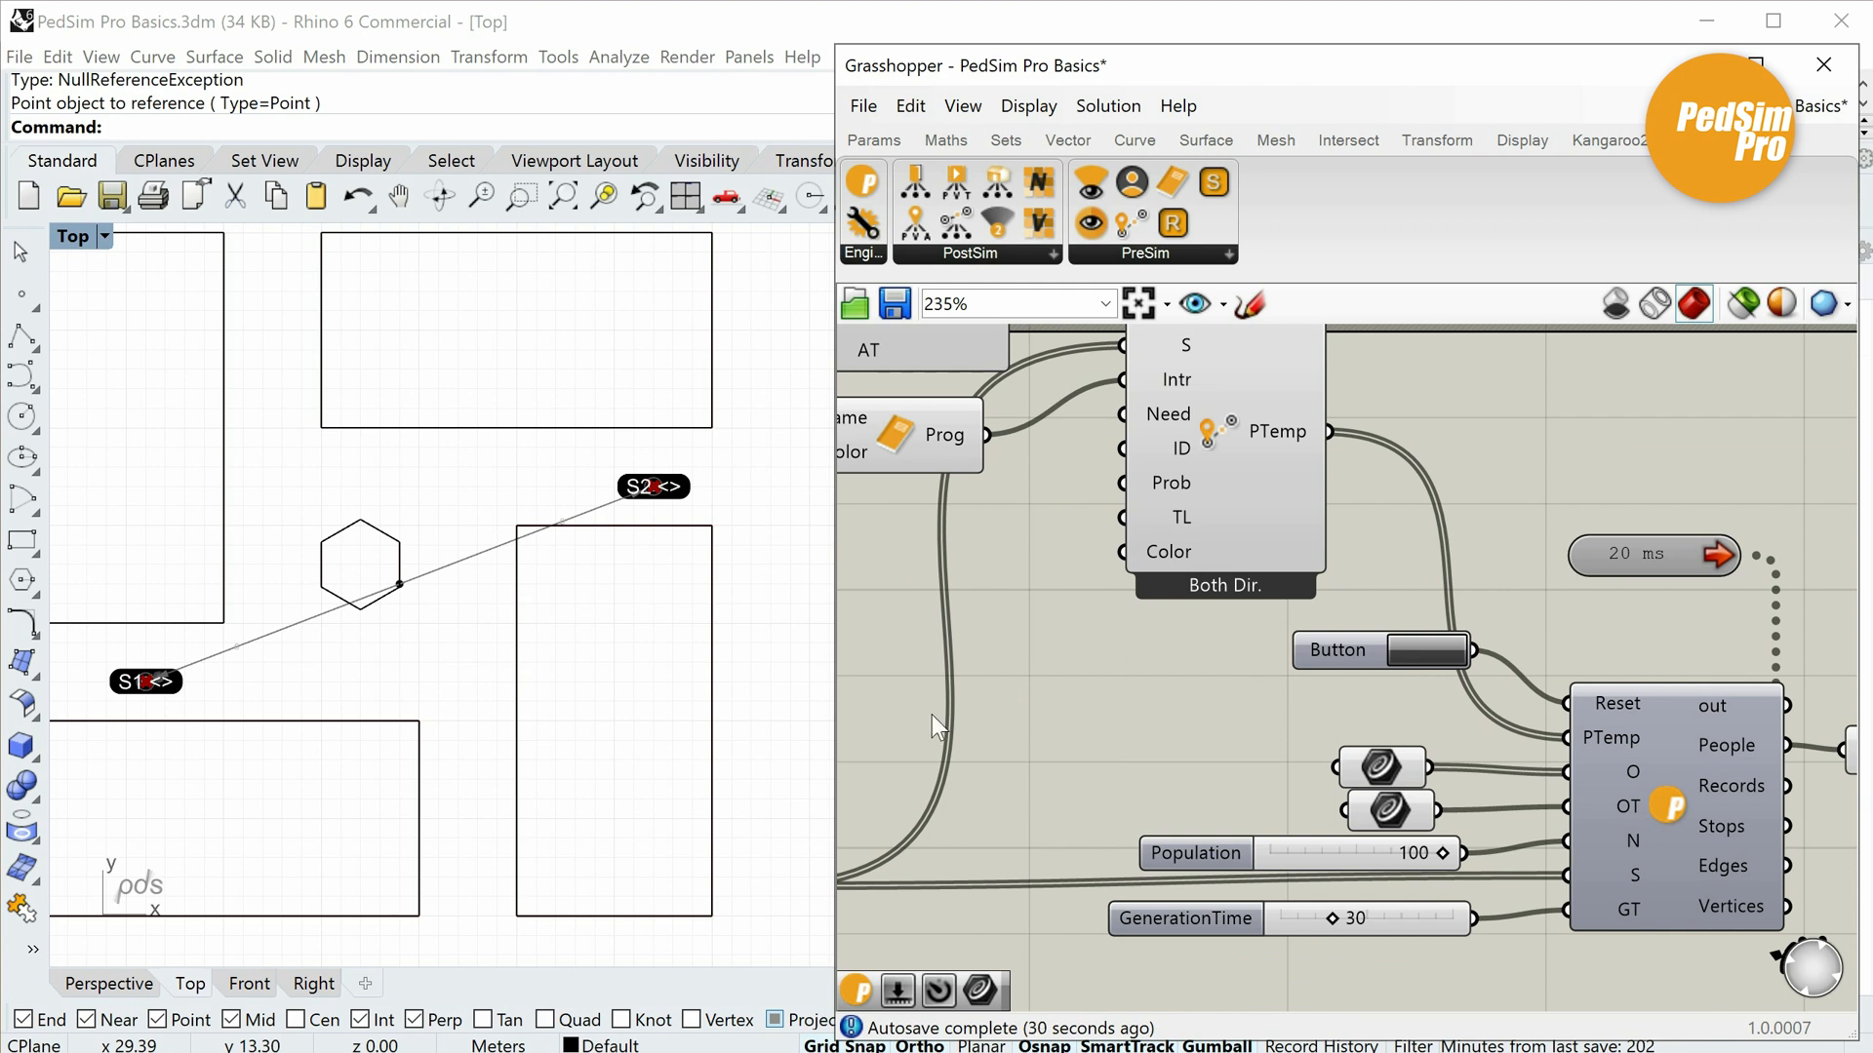
Enable Draw Number on the DrawPerson component beside the engine.
{"action": "right_click_drag", "start_coordinate": [449, 717], "coordinate": [536, 732]}
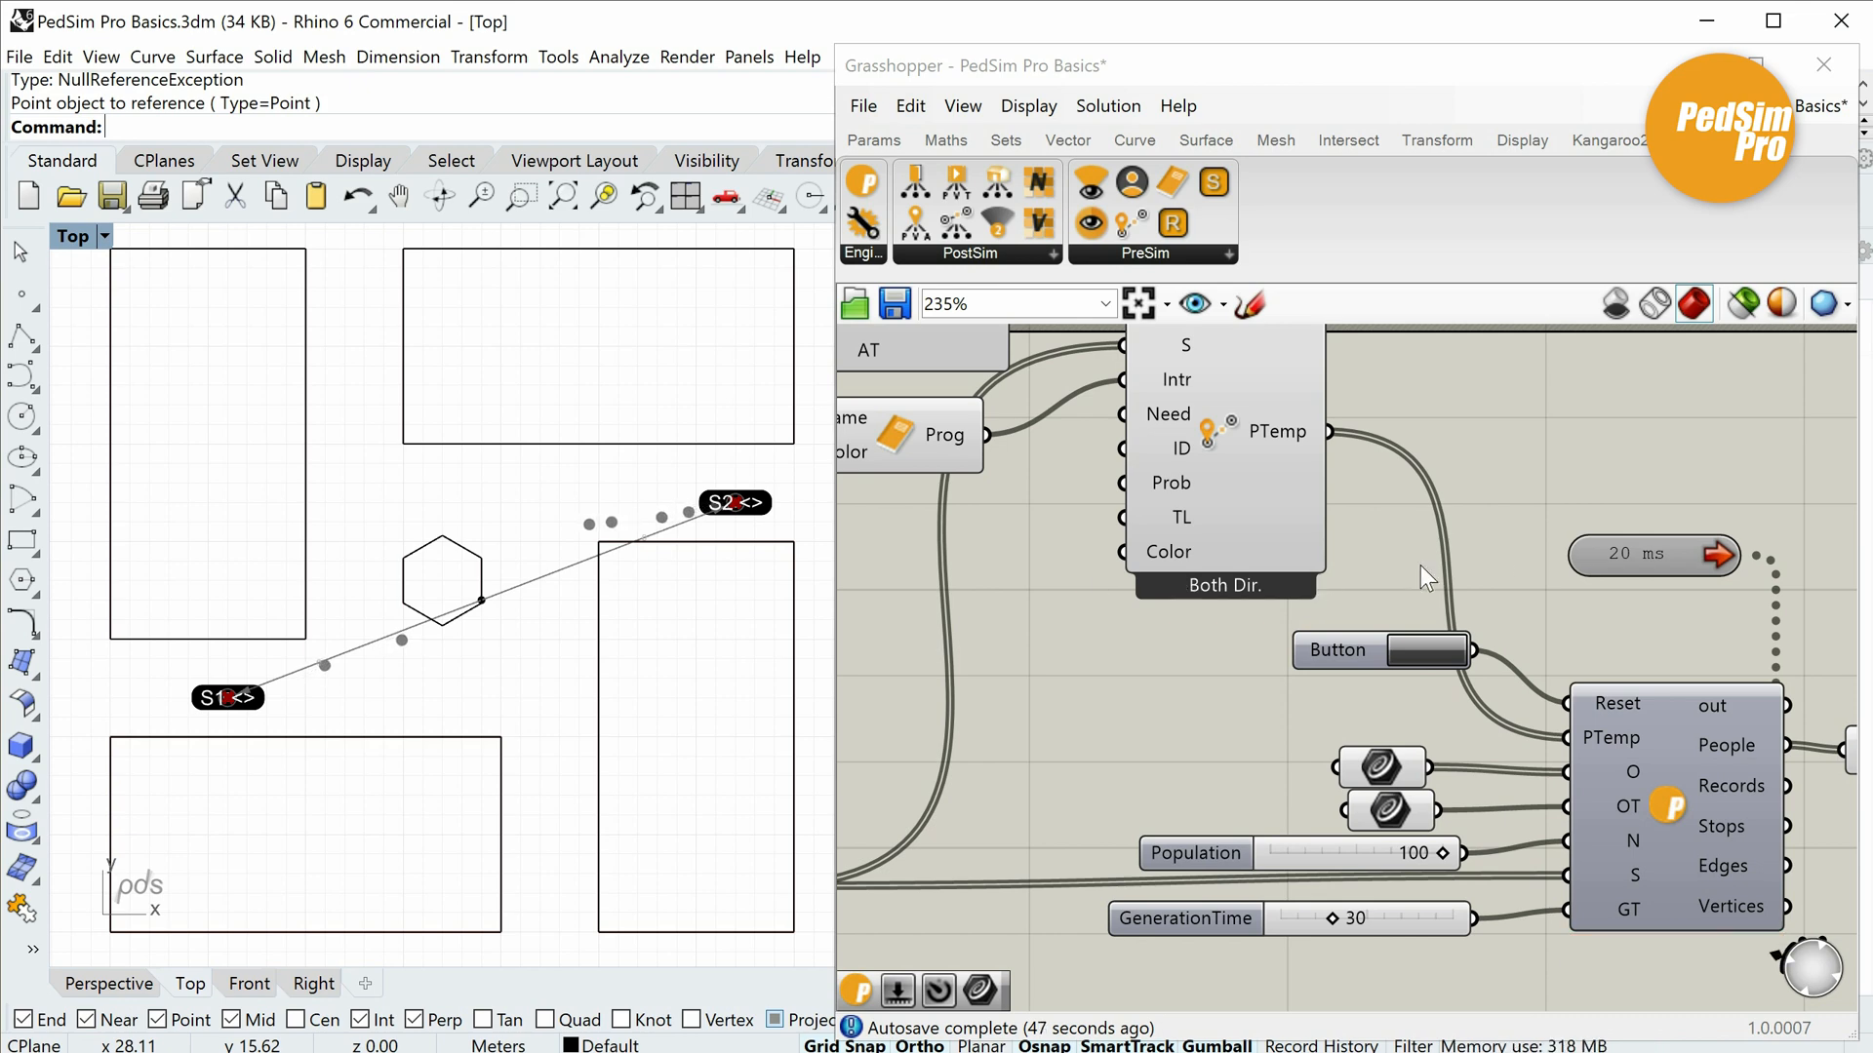
{"action": "right_click_drag", "start_coordinate": [1420, 565], "coordinate": [1084, 523]}
{"action": "right_click_drag", "start_coordinate": [1515, 620], "coordinate": [1467, 550]}
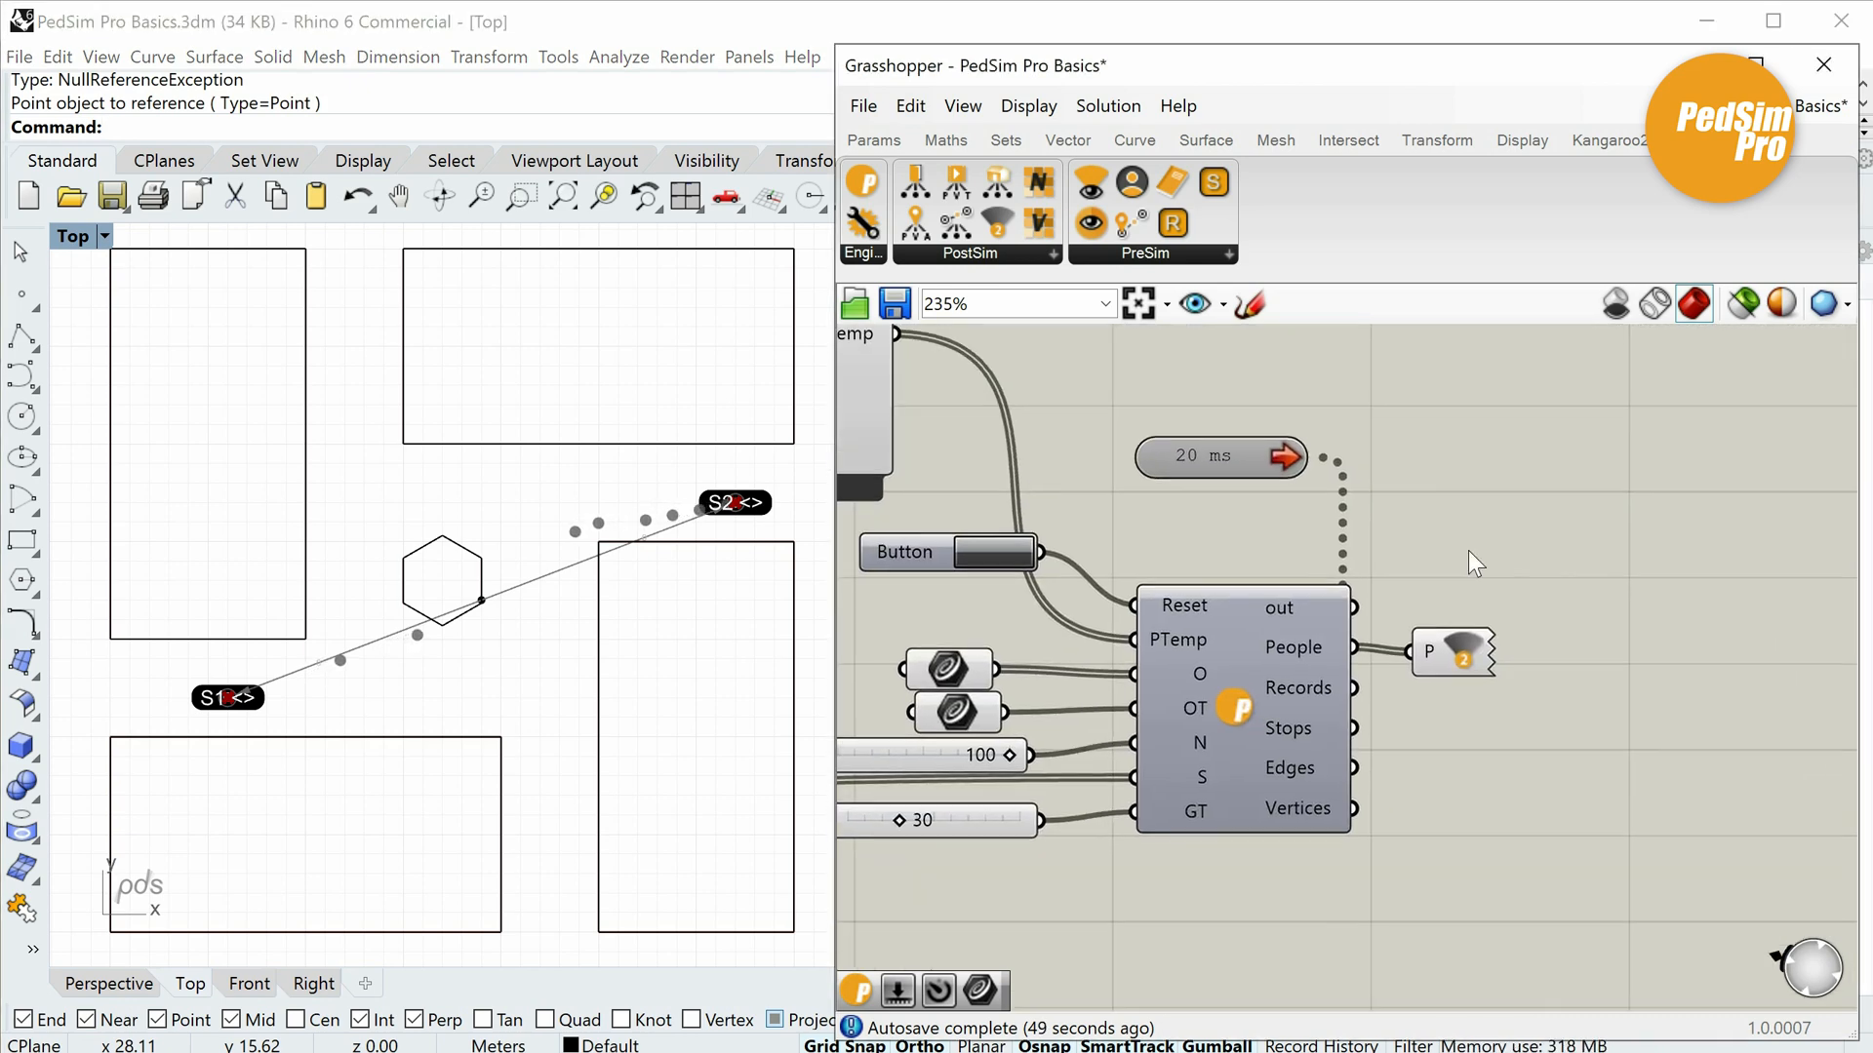
{"action": "right_click", "coordinate": [1469, 655]}
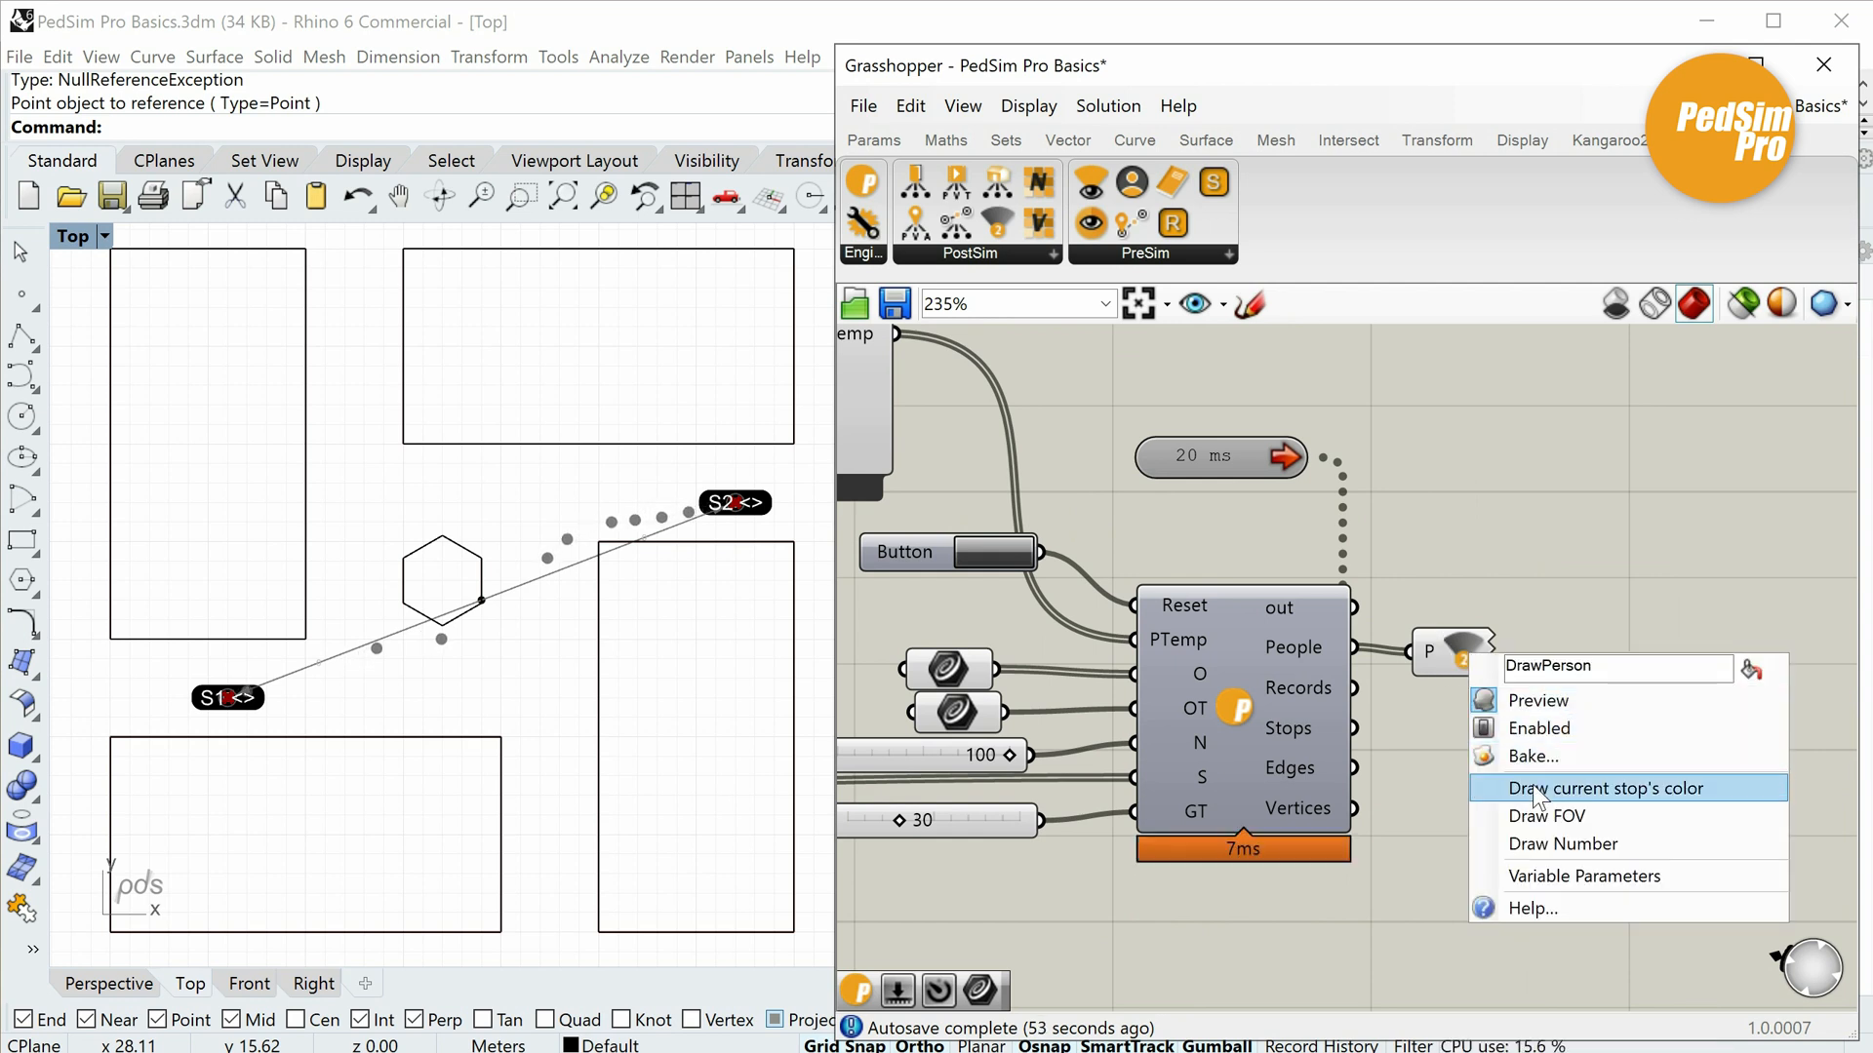
{"action": "left_click", "coordinate": [1539, 842]}
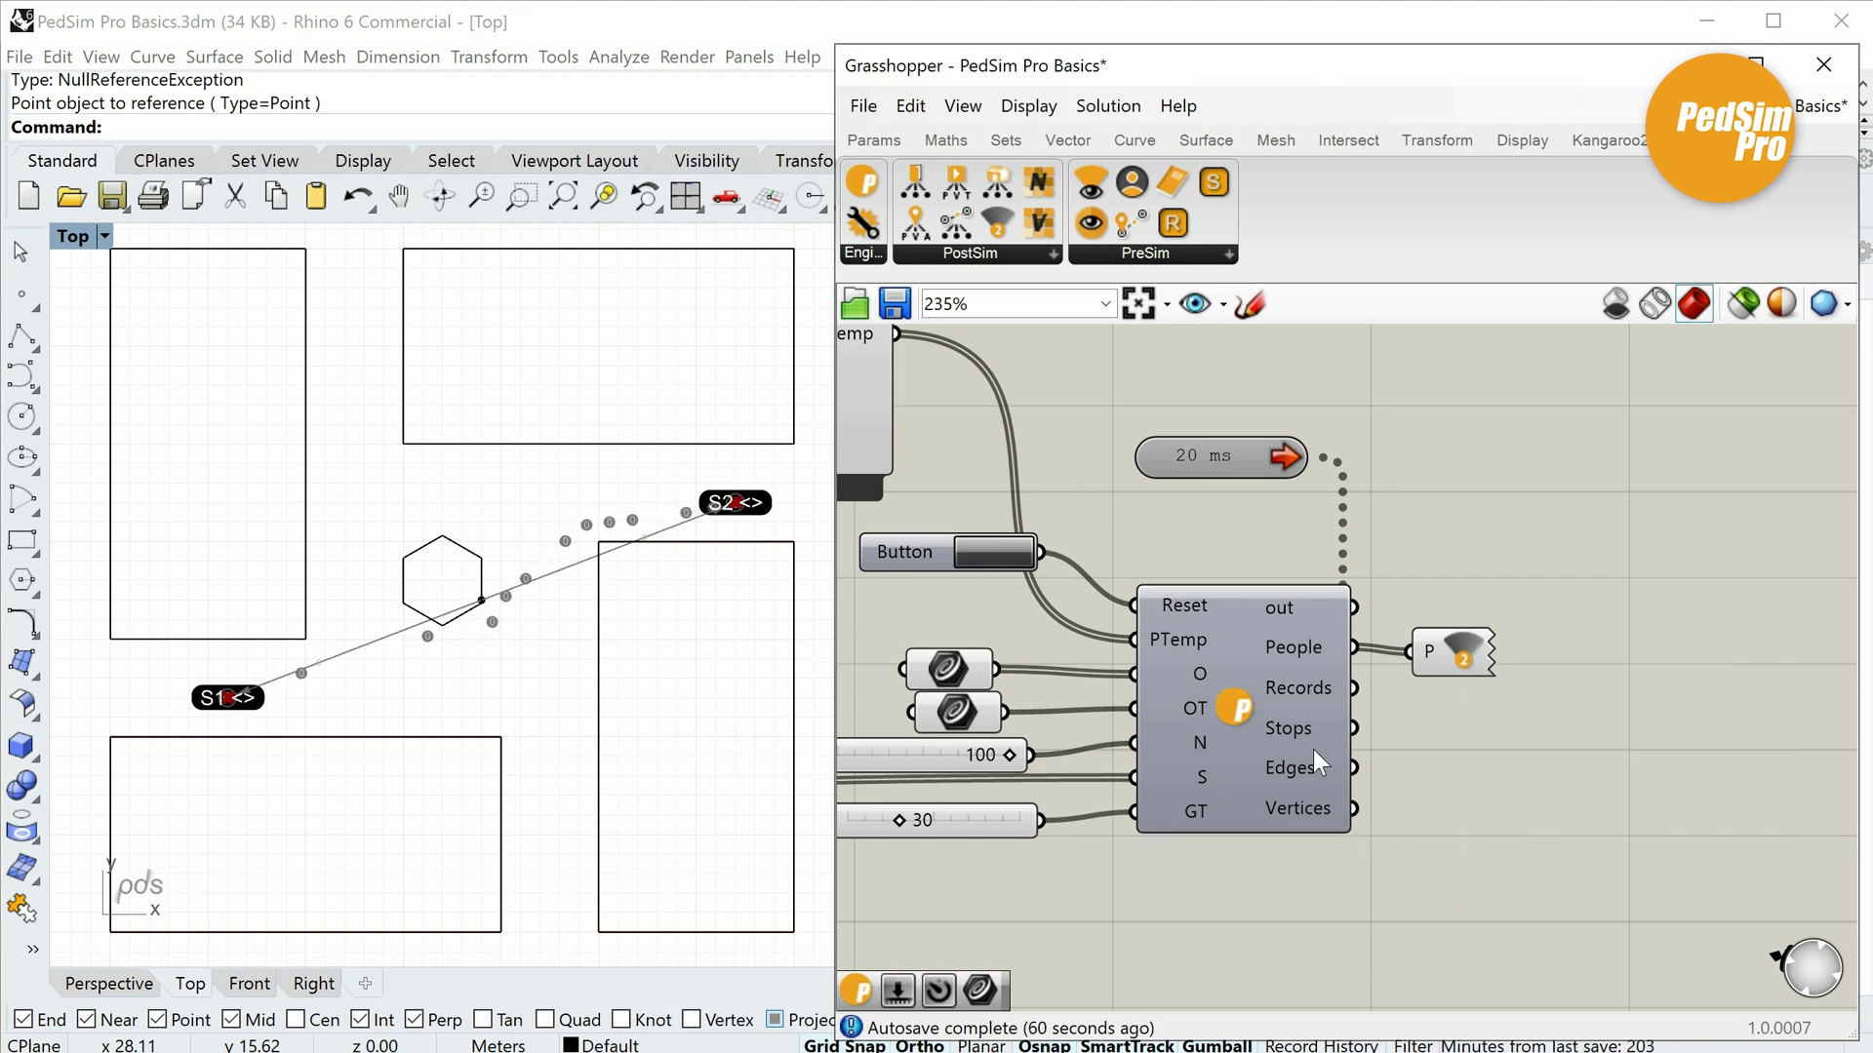
Examine the numbered people passing the hexagon in the Top viewport, along with the whole definition.
{"action": "right_click_drag", "start_coordinate": [1312, 749], "coordinate": [1400, 753]}
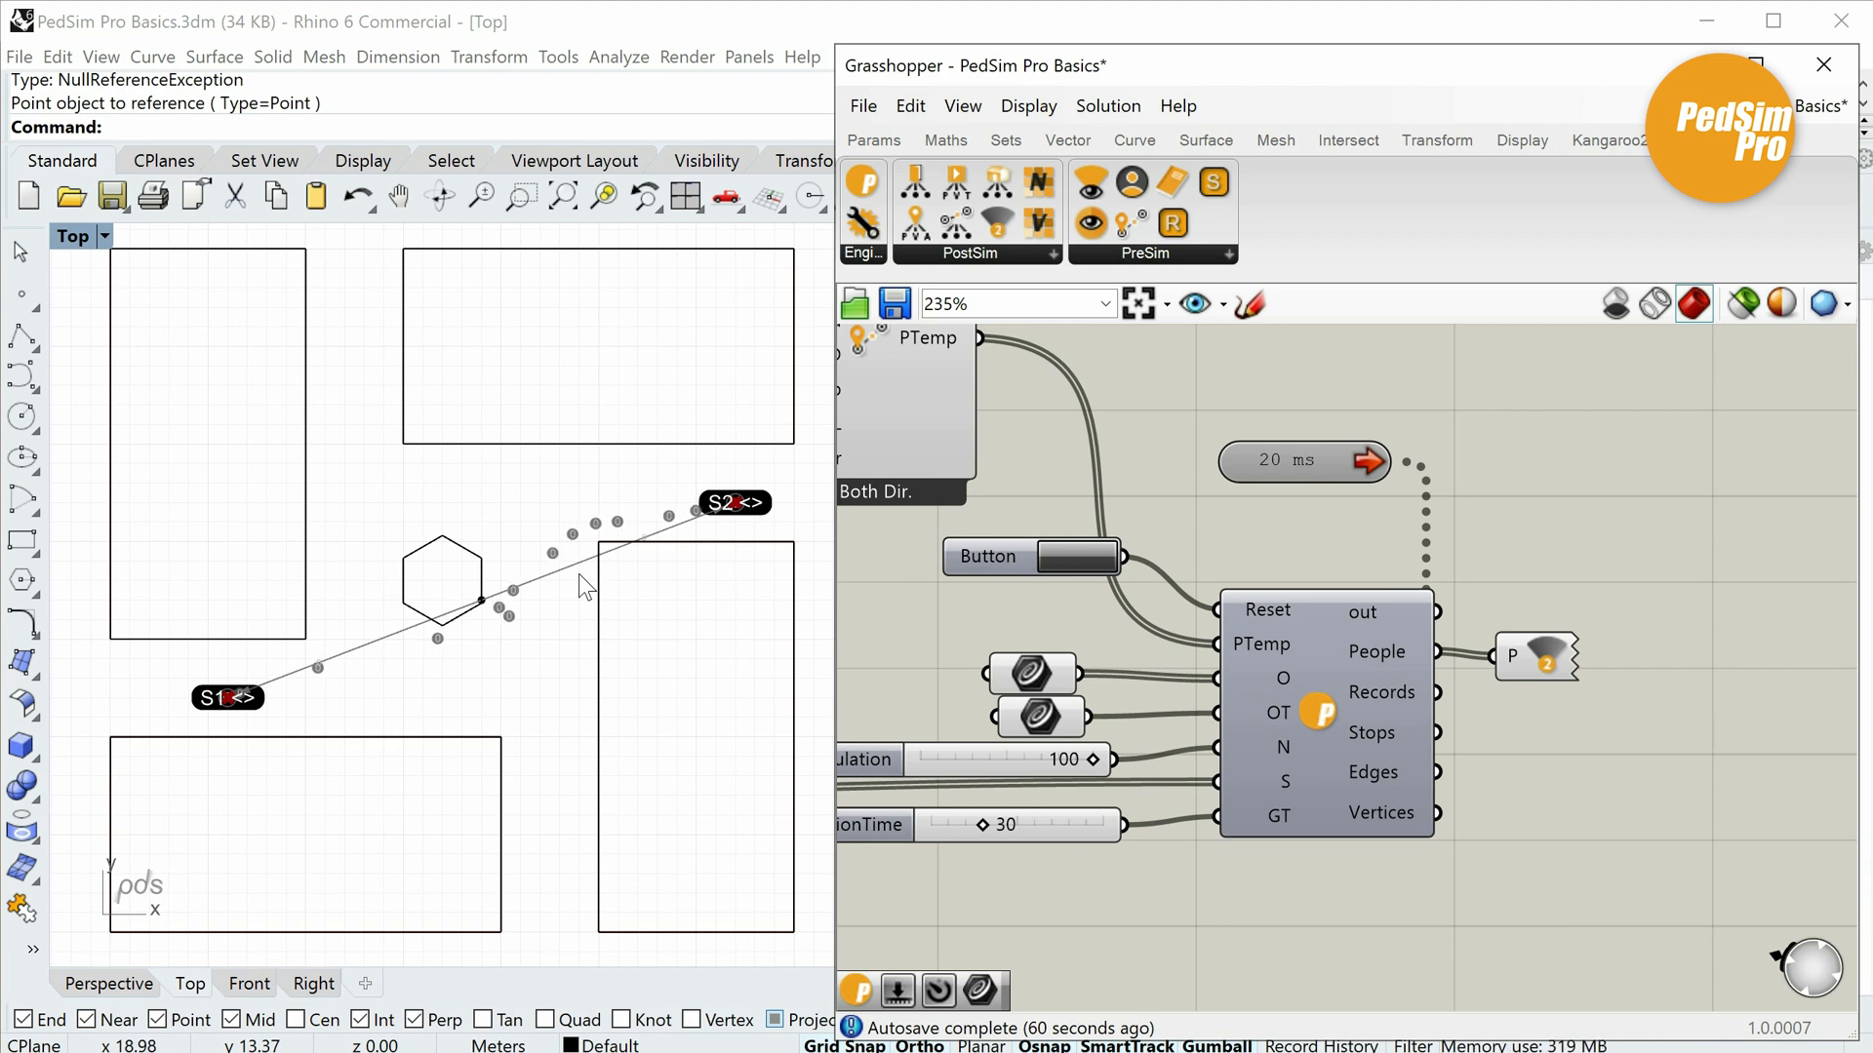
{"action": "scroll", "coordinate": [580, 575], "scroll_direction": "up", "scroll_amount": 3}
{"action": "scroll", "coordinate": [578, 574], "scroll_direction": "up", "scroll_amount": 1}
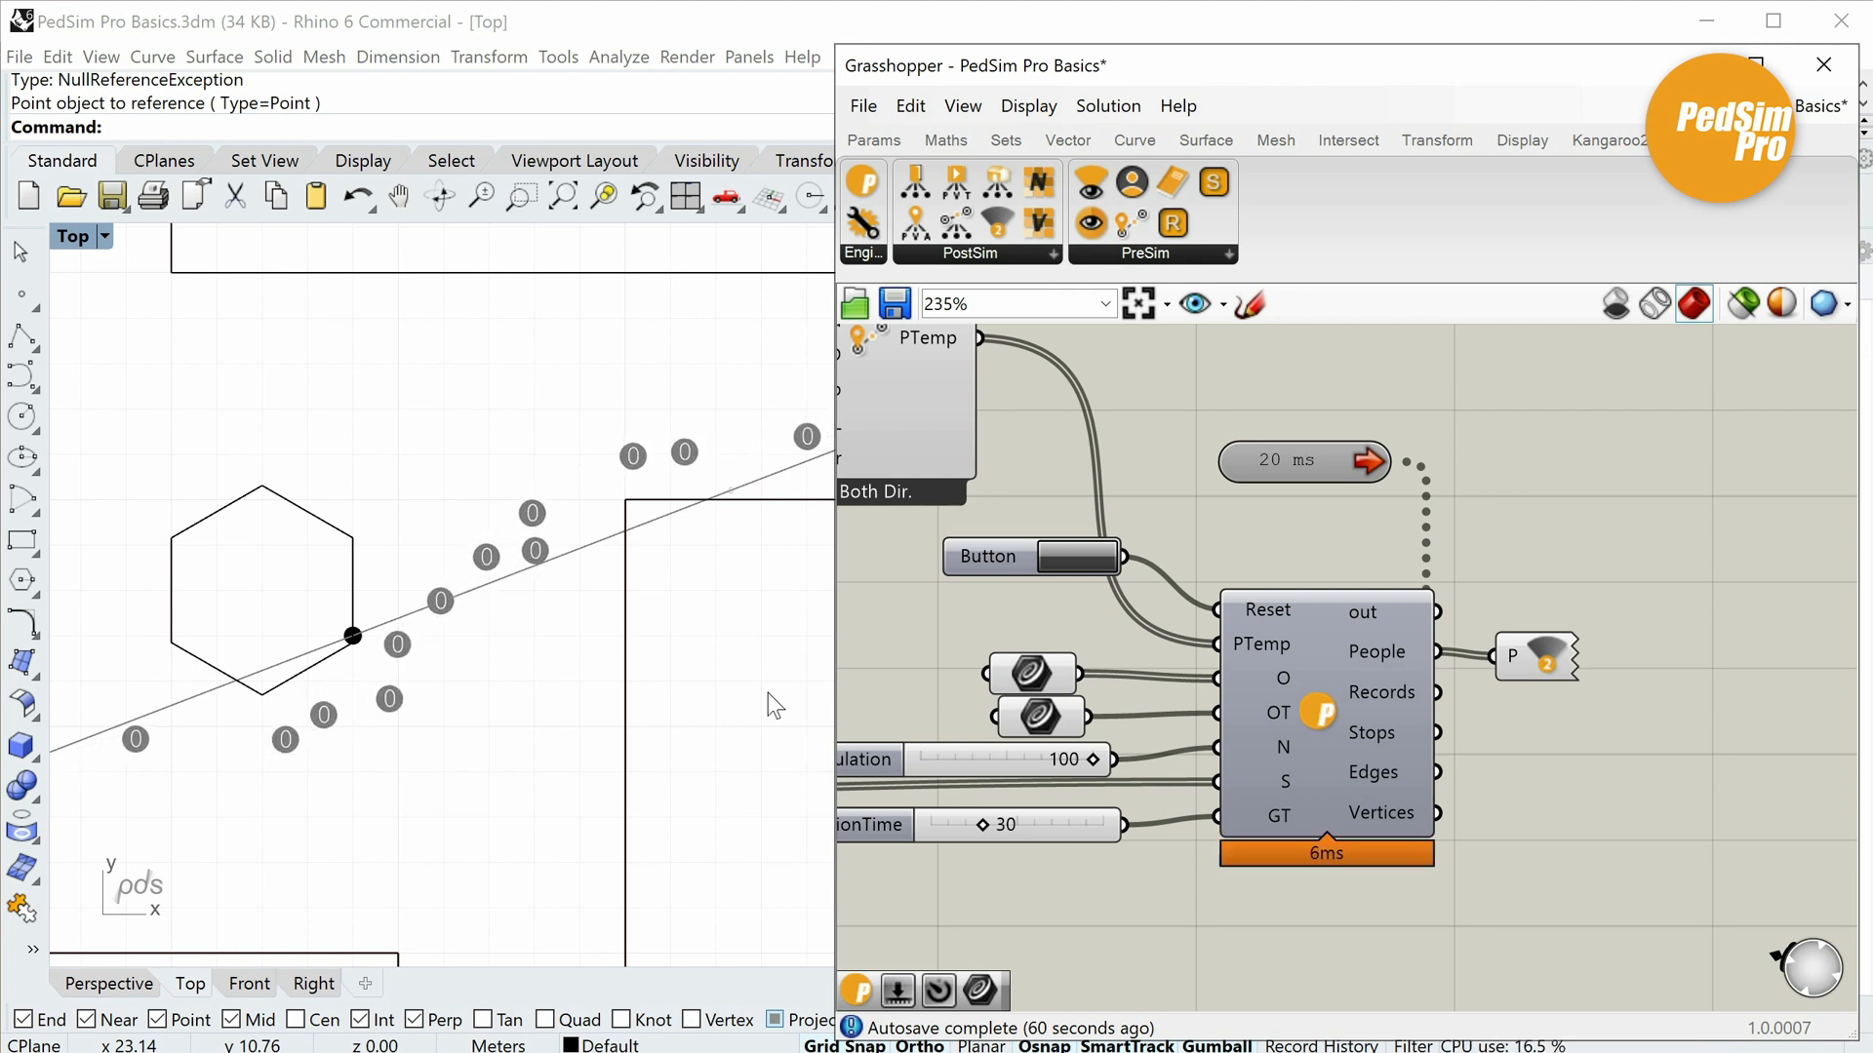
{"action": "scroll", "coordinate": [769, 693], "scroll_direction": "down", "scroll_amount": 1}
{"action": "scroll", "coordinate": [768, 693], "scroll_direction": "down", "scroll_amount": 3}
{"action": "scroll", "coordinate": [741, 700], "scroll_direction": "down", "scroll_amount": 1}
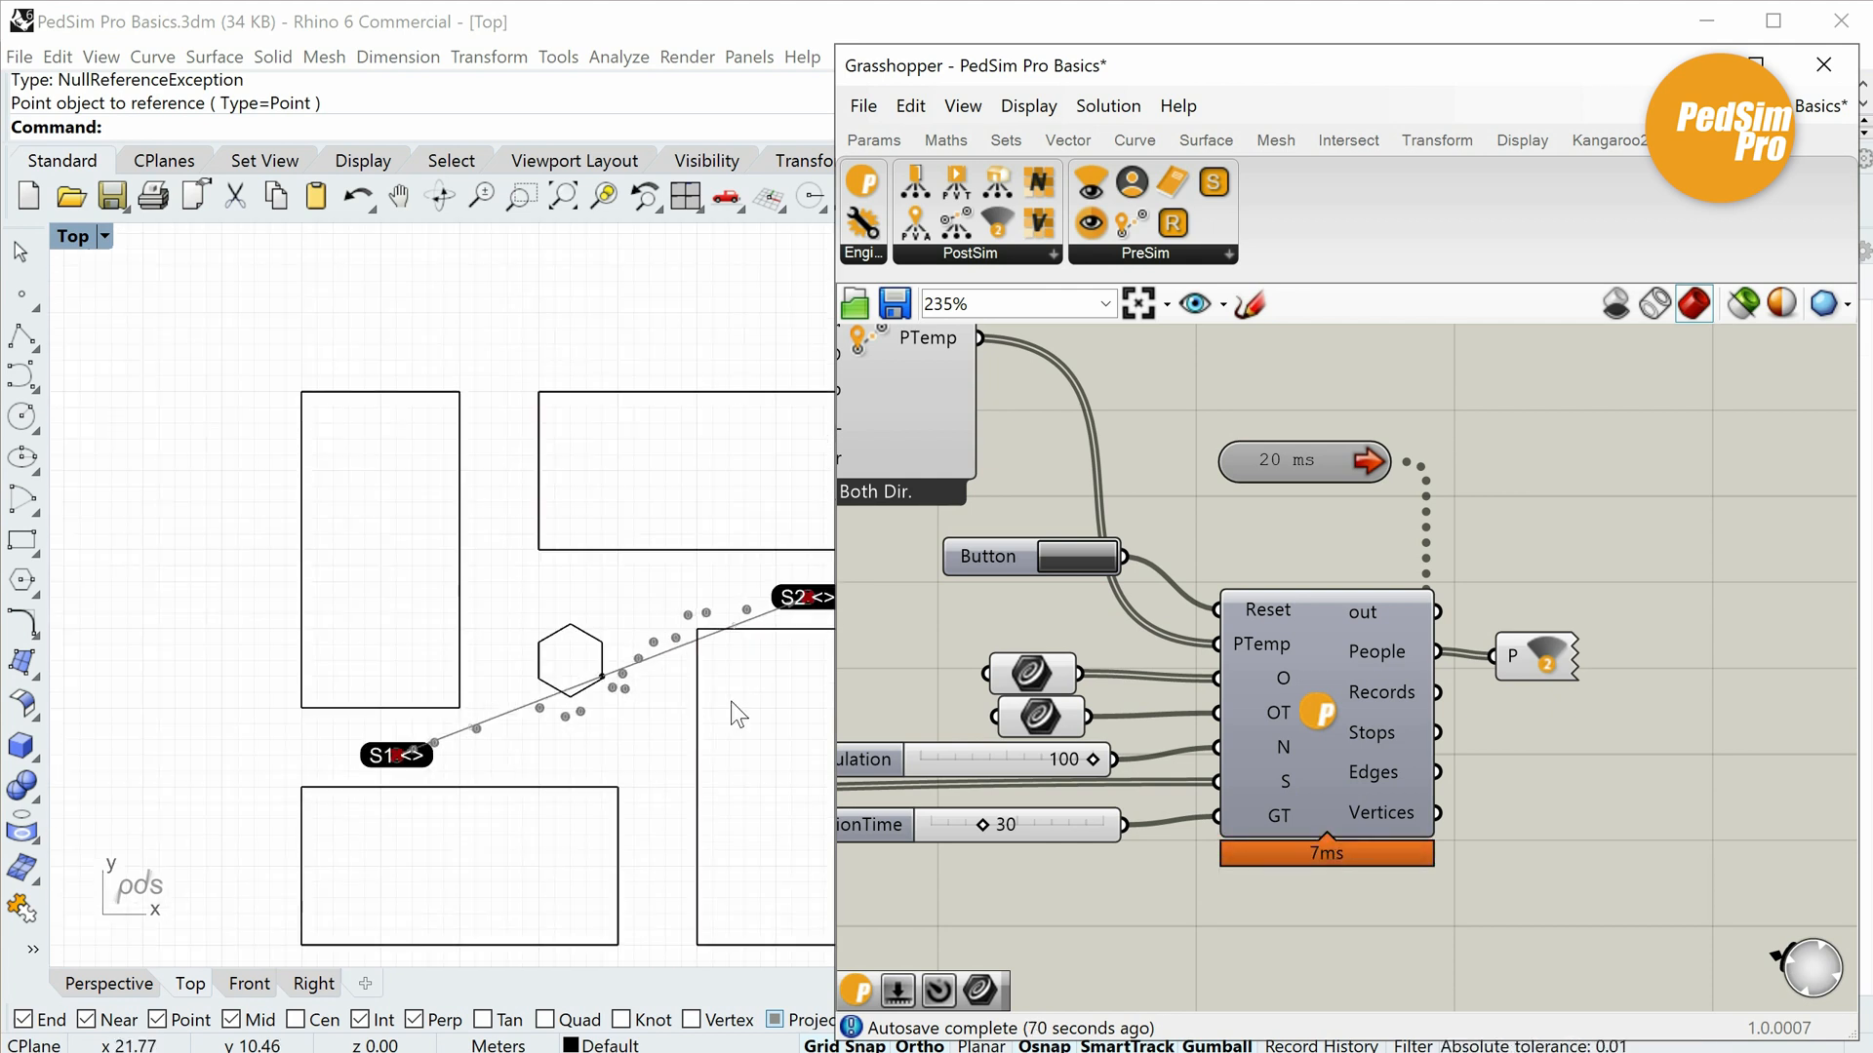
{"action": "right_click_drag", "start_coordinate": [671, 689], "coordinate": [596, 642]}
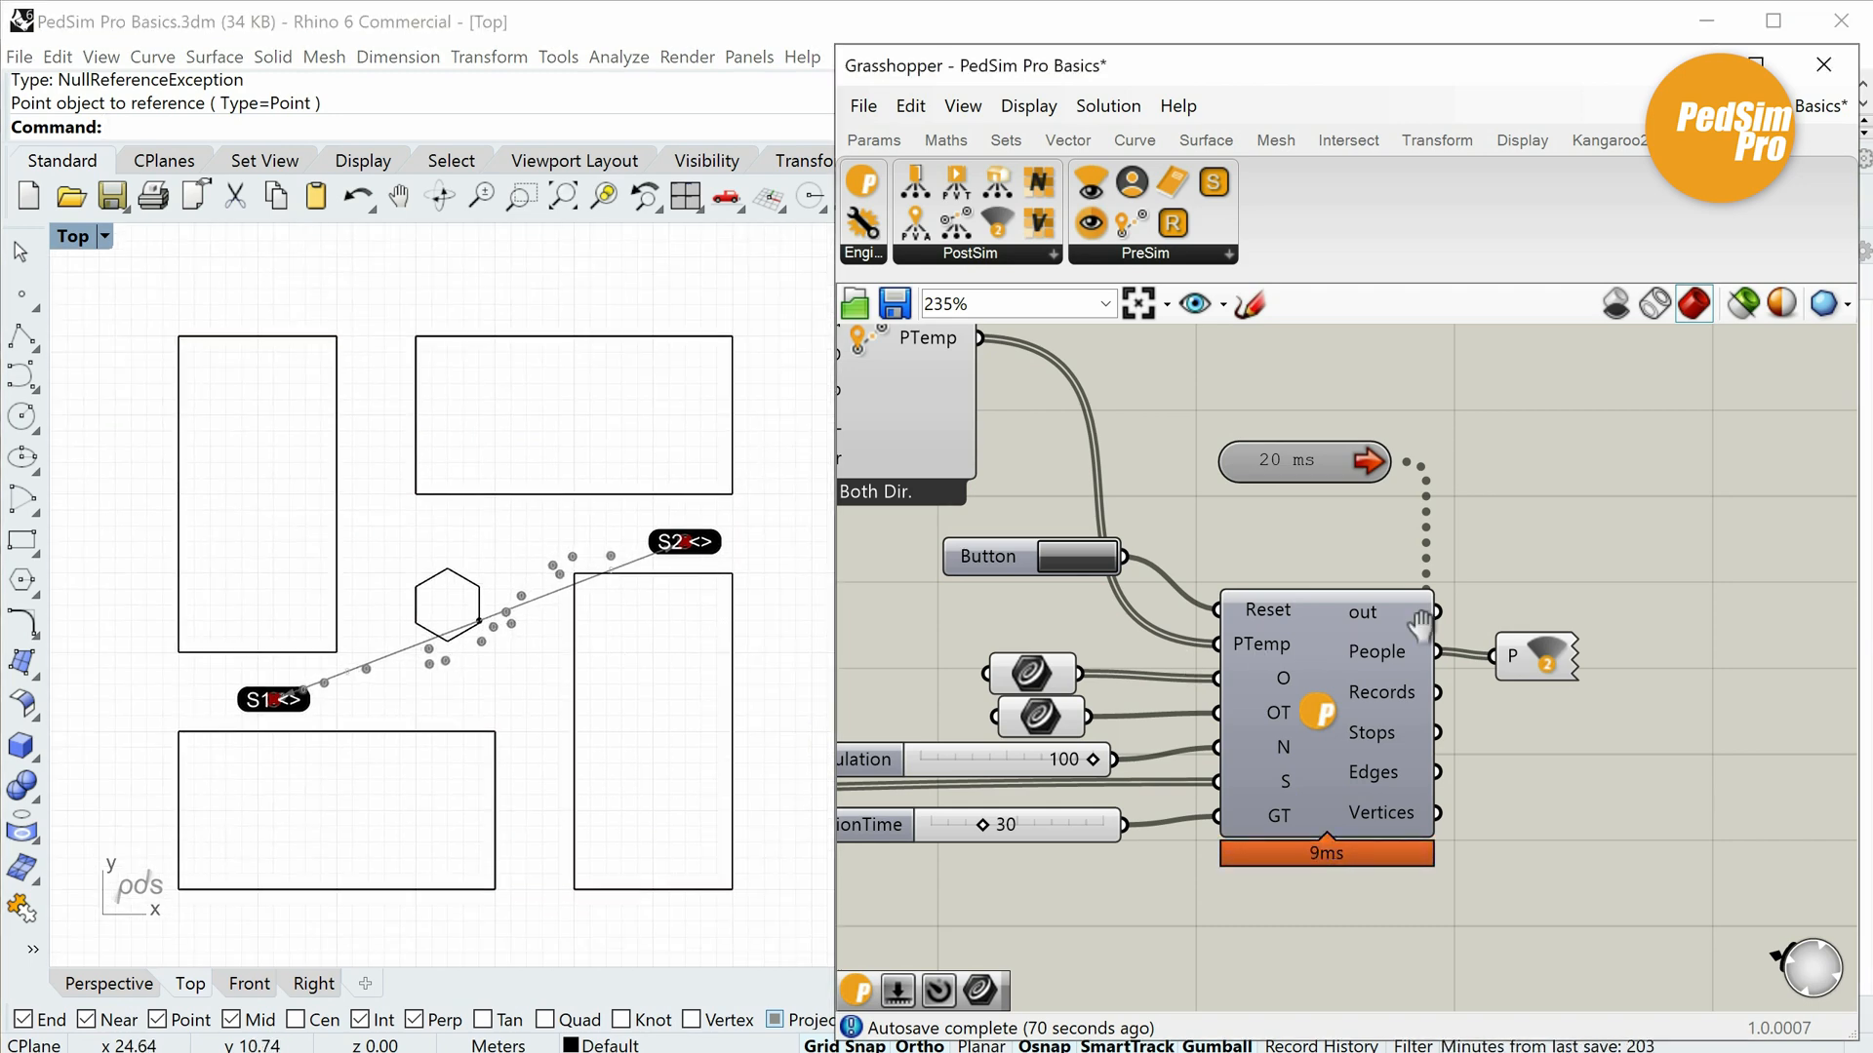
{"action": "scroll", "coordinate": [1453, 632], "scroll_direction": "down", "scroll_amount": 3}
{"action": "right_click_drag", "start_coordinate": [1354, 666], "coordinate": [1472, 734]}
{"action": "scroll", "coordinate": [1449, 704], "scroll_direction": "down", "scroll_amount": 3}
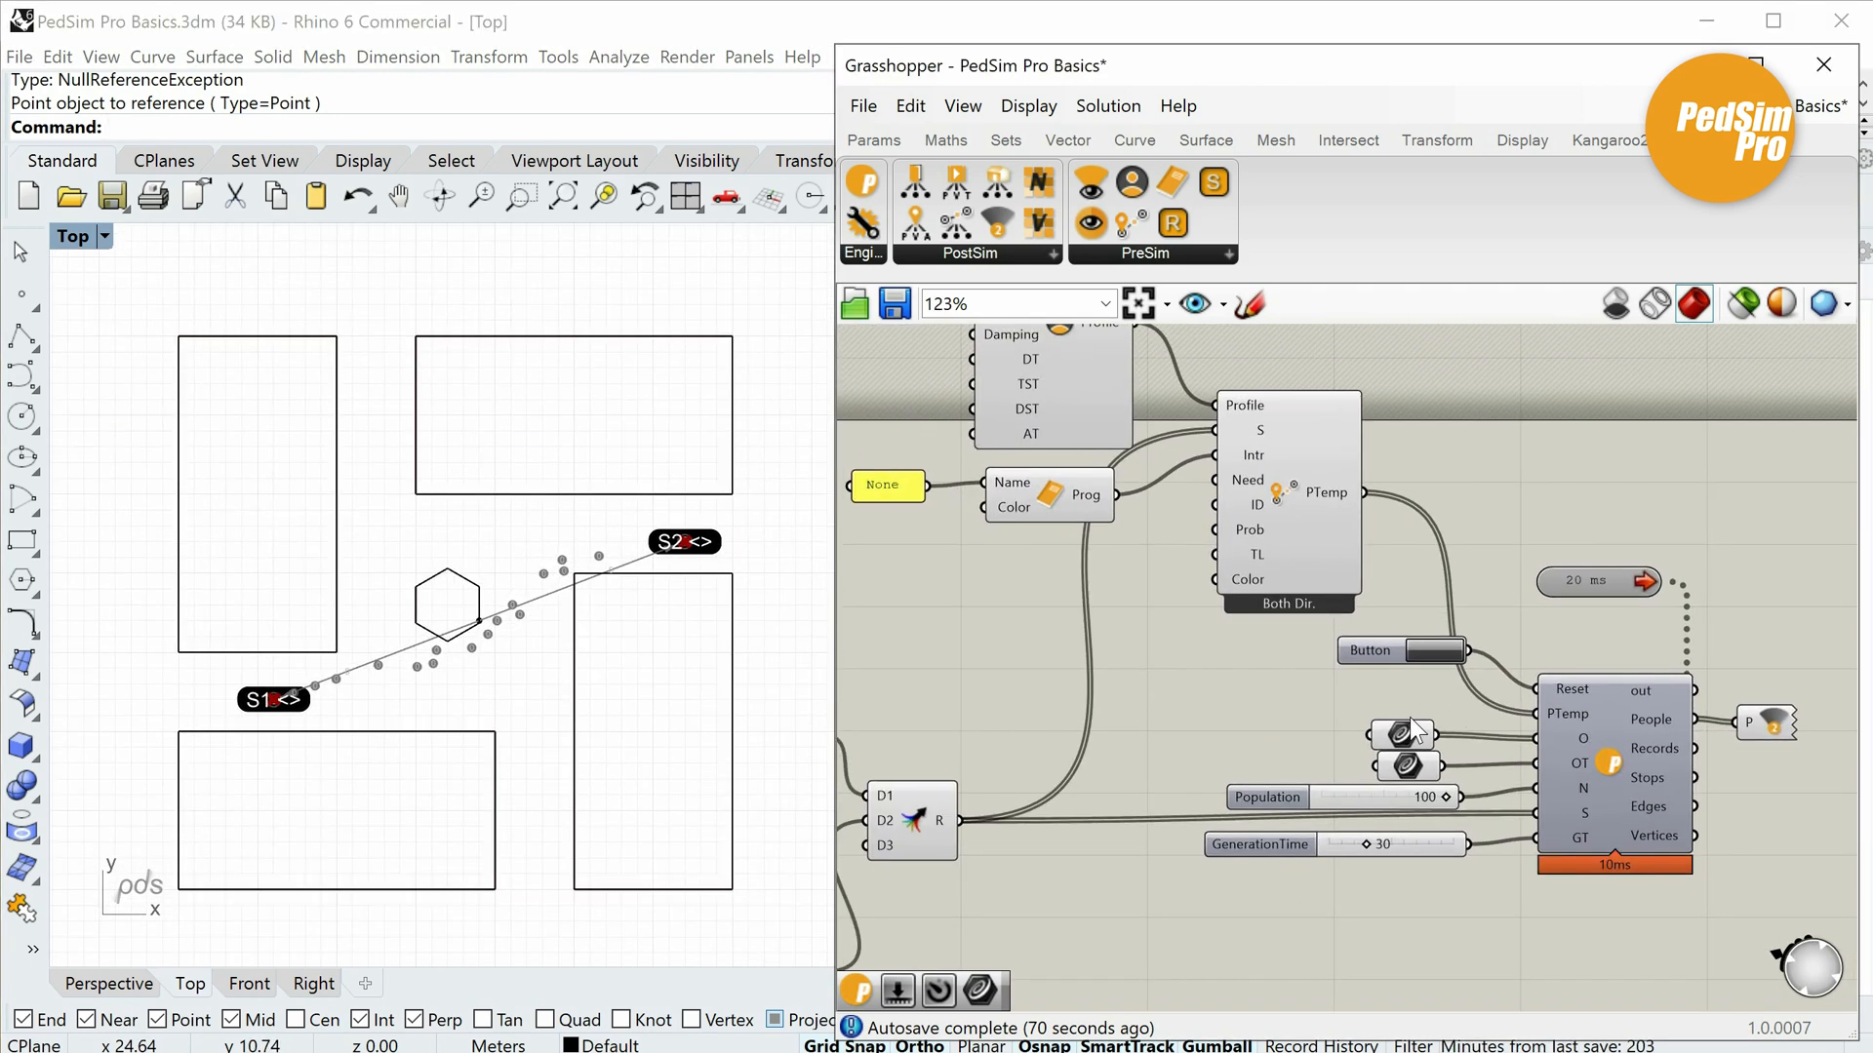
{"action": "right_click_drag", "start_coordinate": [1124, 715], "coordinate": [1330, 724]}
{"action": "scroll", "coordinate": [1331, 723], "scroll_direction": "down", "scroll_amount": 3}
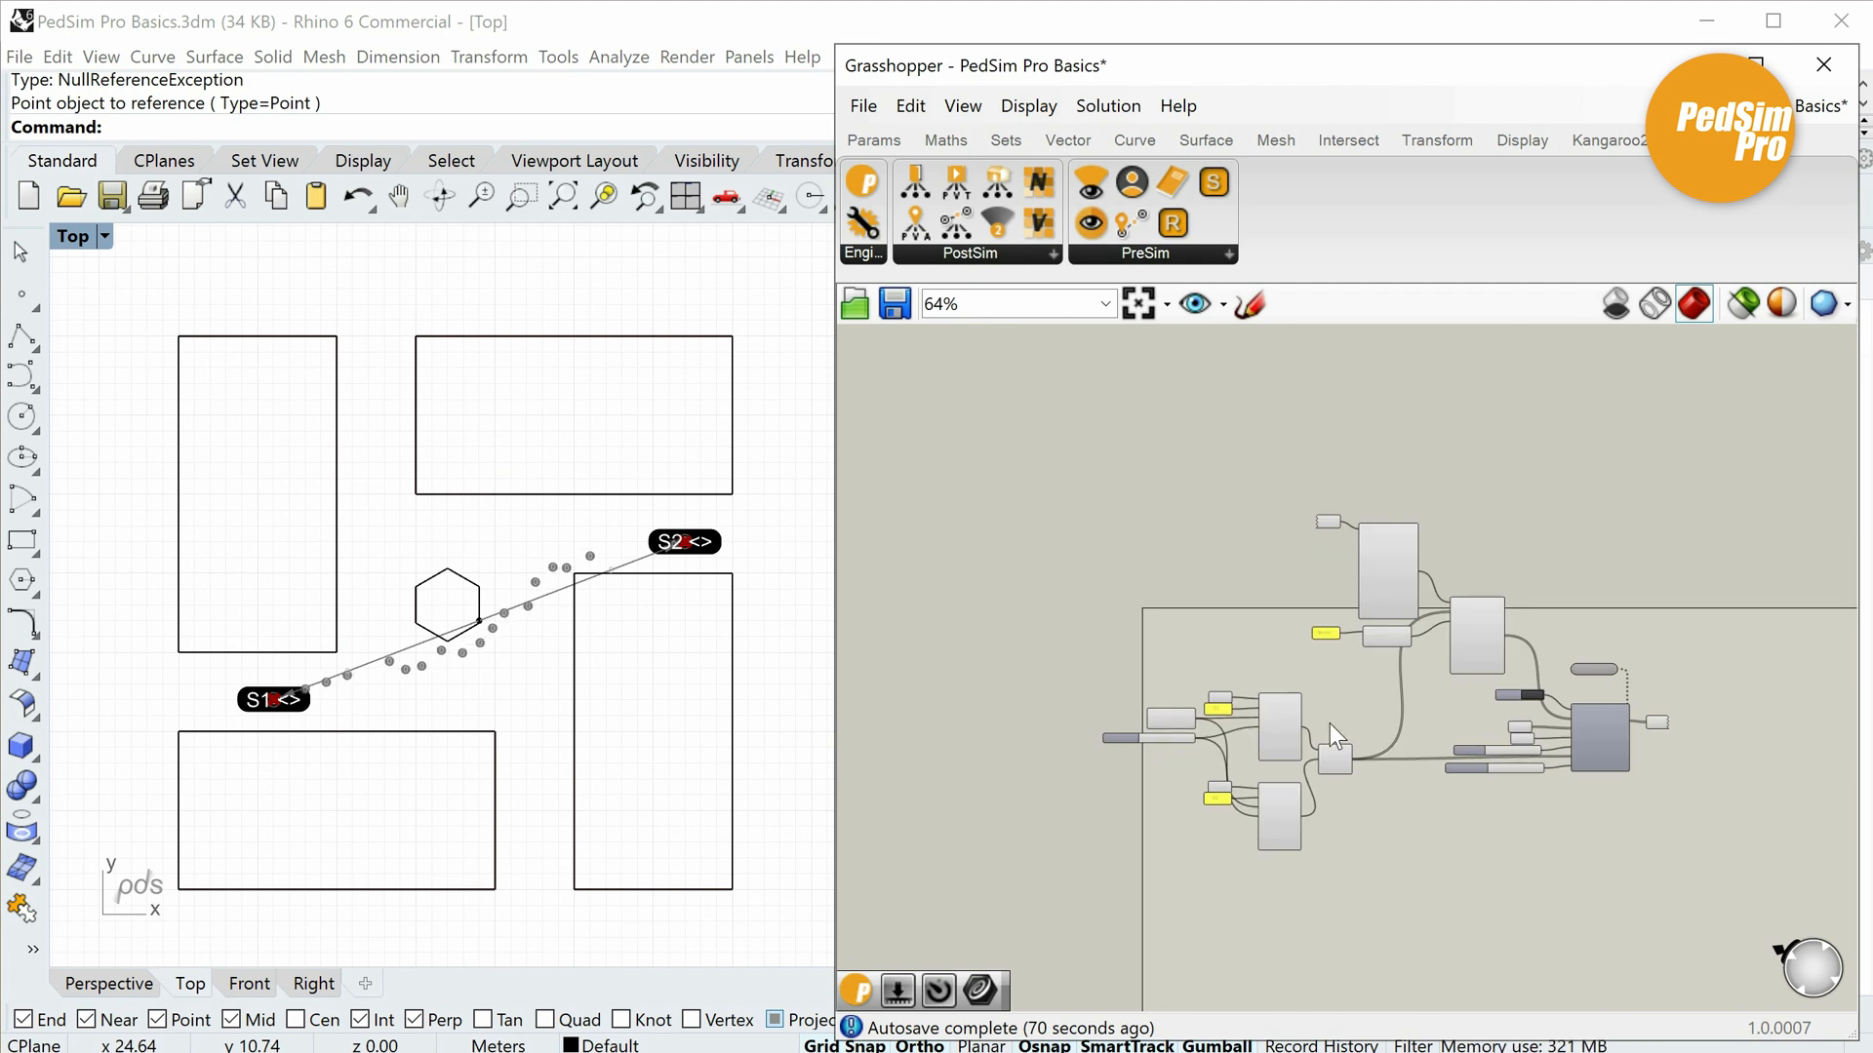
{"action": "scroll", "coordinate": [1479, 722], "scroll_direction": "up", "scroll_amount": 2}
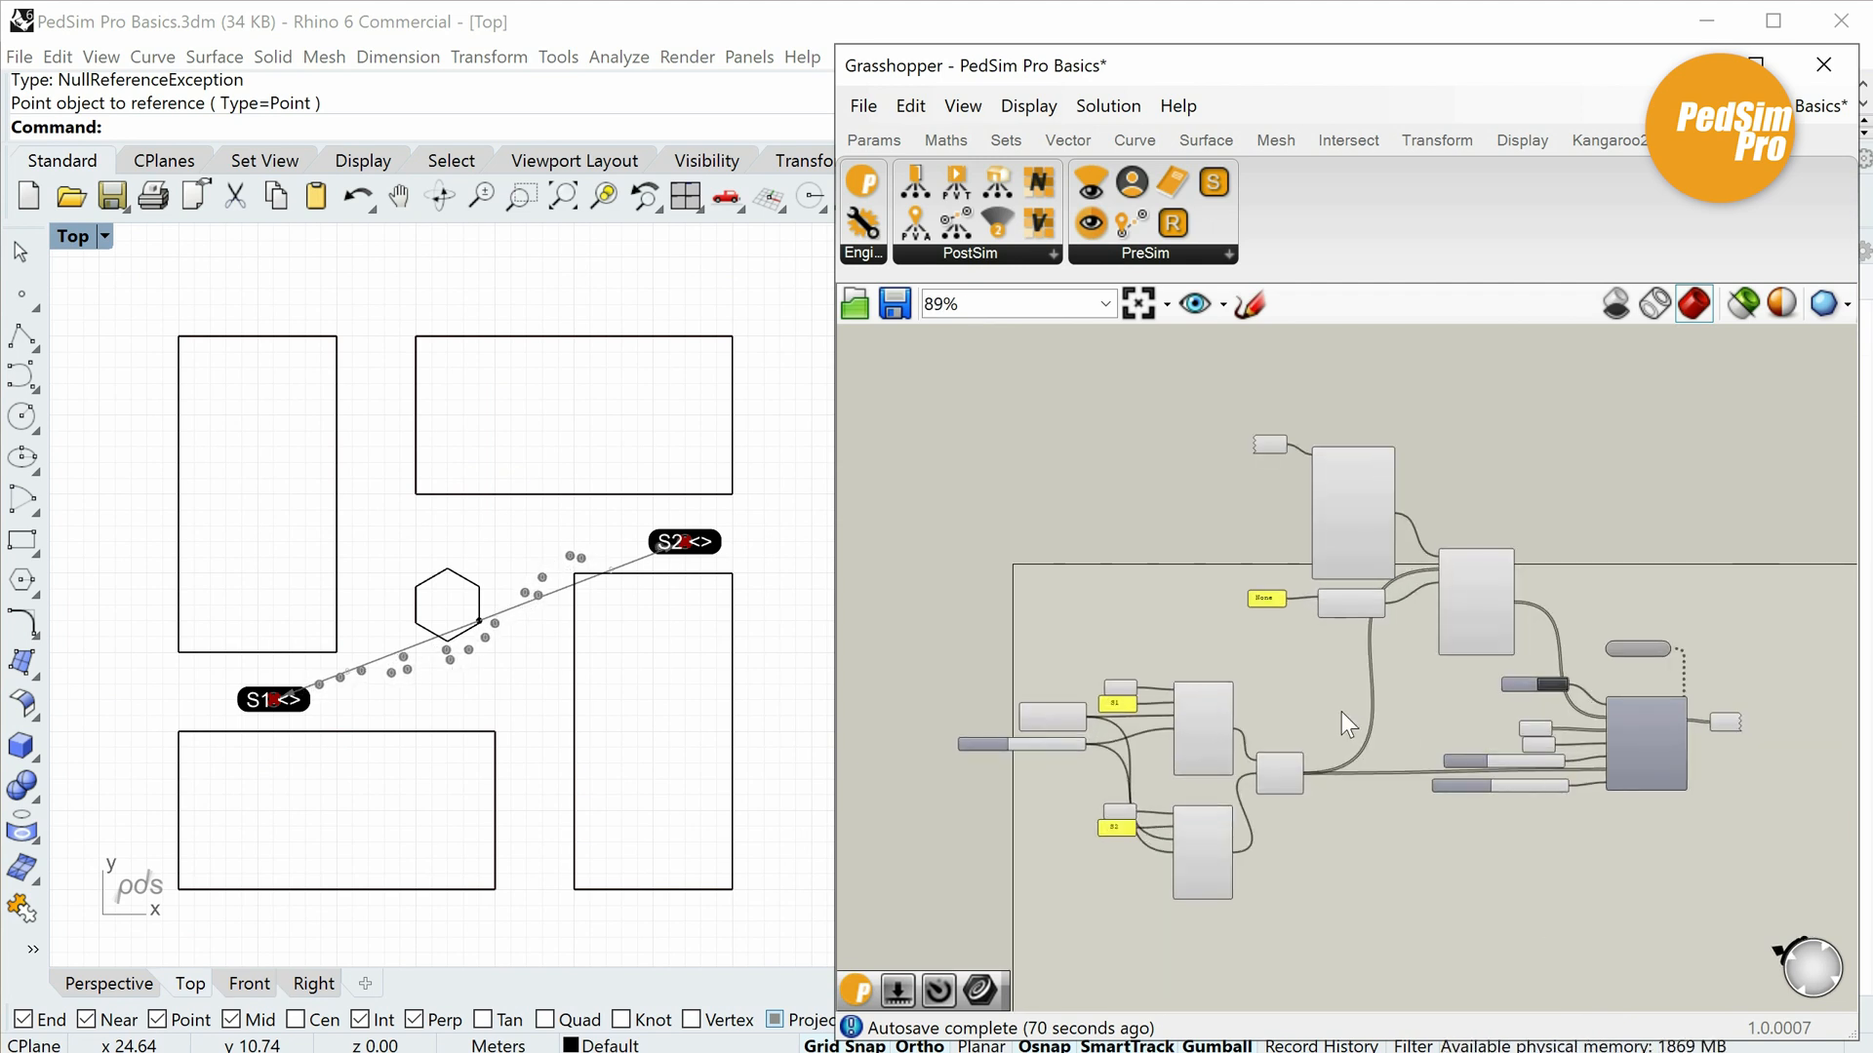
{"action": "scroll", "coordinate": [1342, 722], "scroll_direction": "up", "scroll_amount": 1}
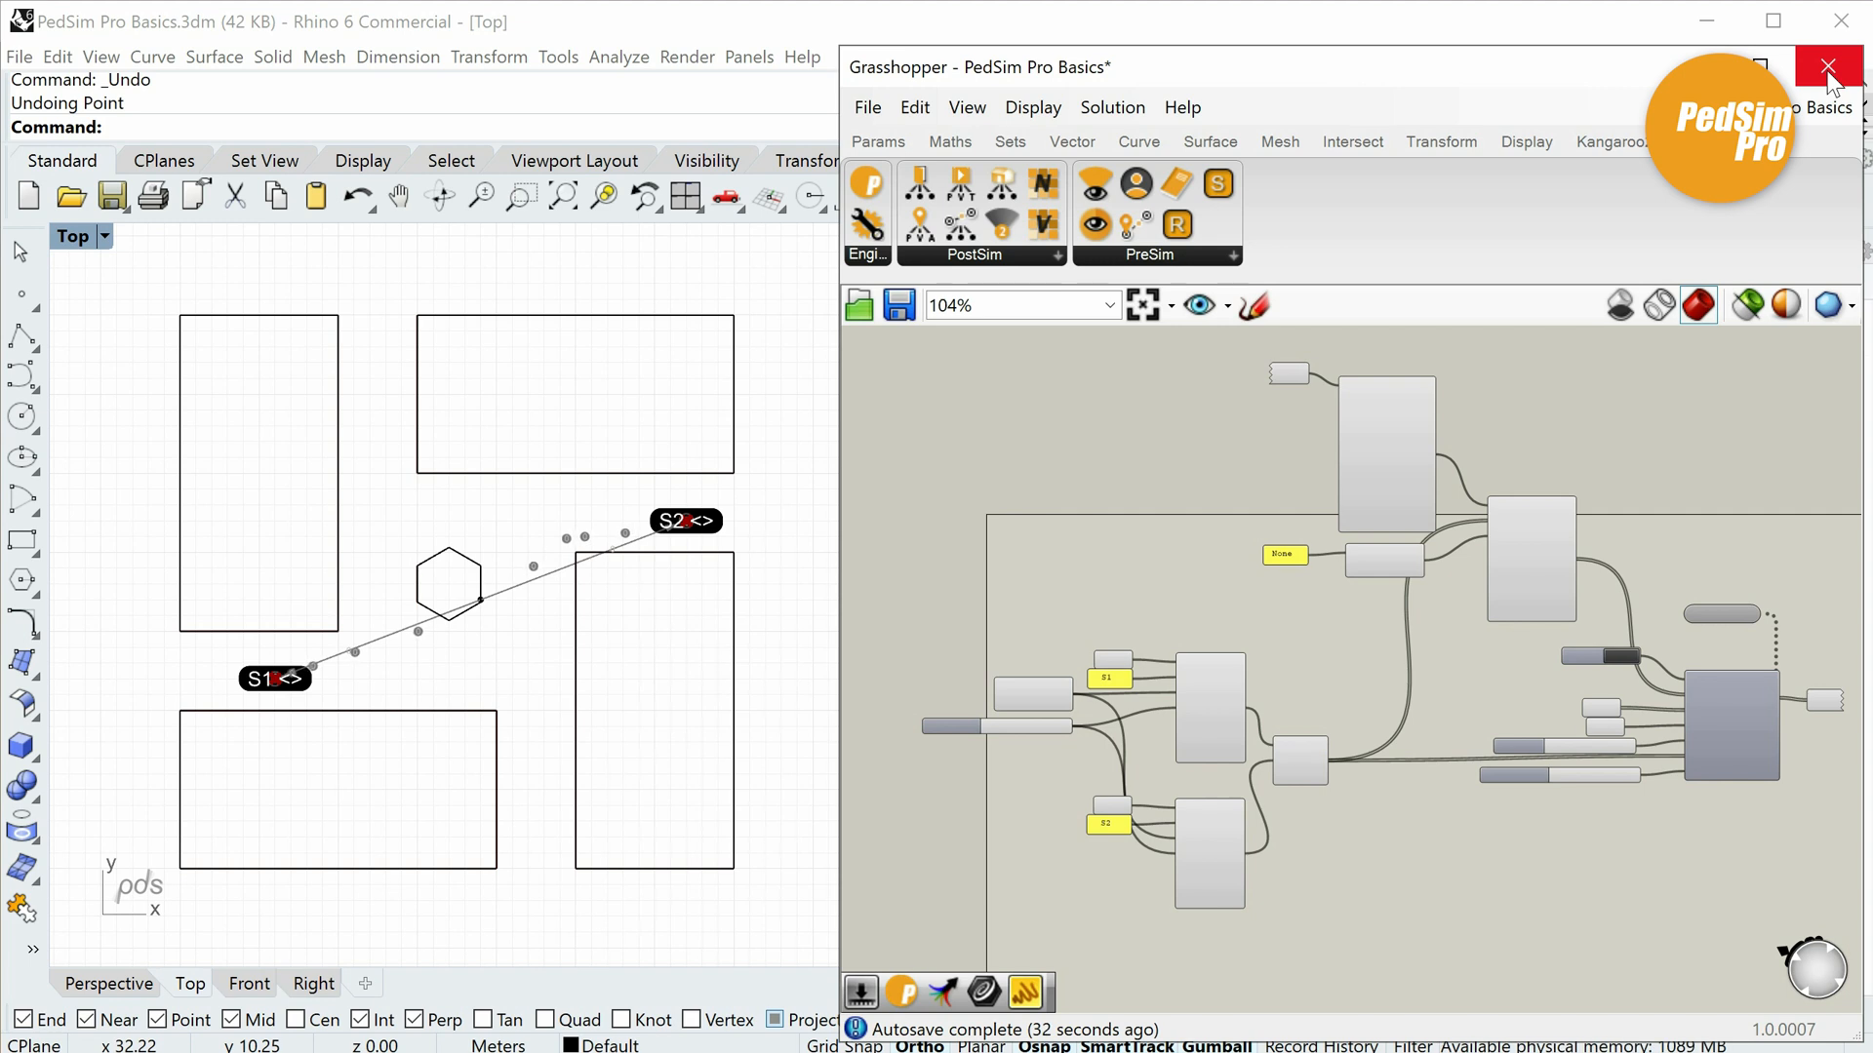
Close the Grasshopper window and place eight point objects around the hexagon, two along each of its sloping sides.
{"action": "left_click", "coordinate": [1829, 76]}
{"action": "scroll", "coordinate": [365, 635], "scroll_direction": "up", "scroll_amount": 5}
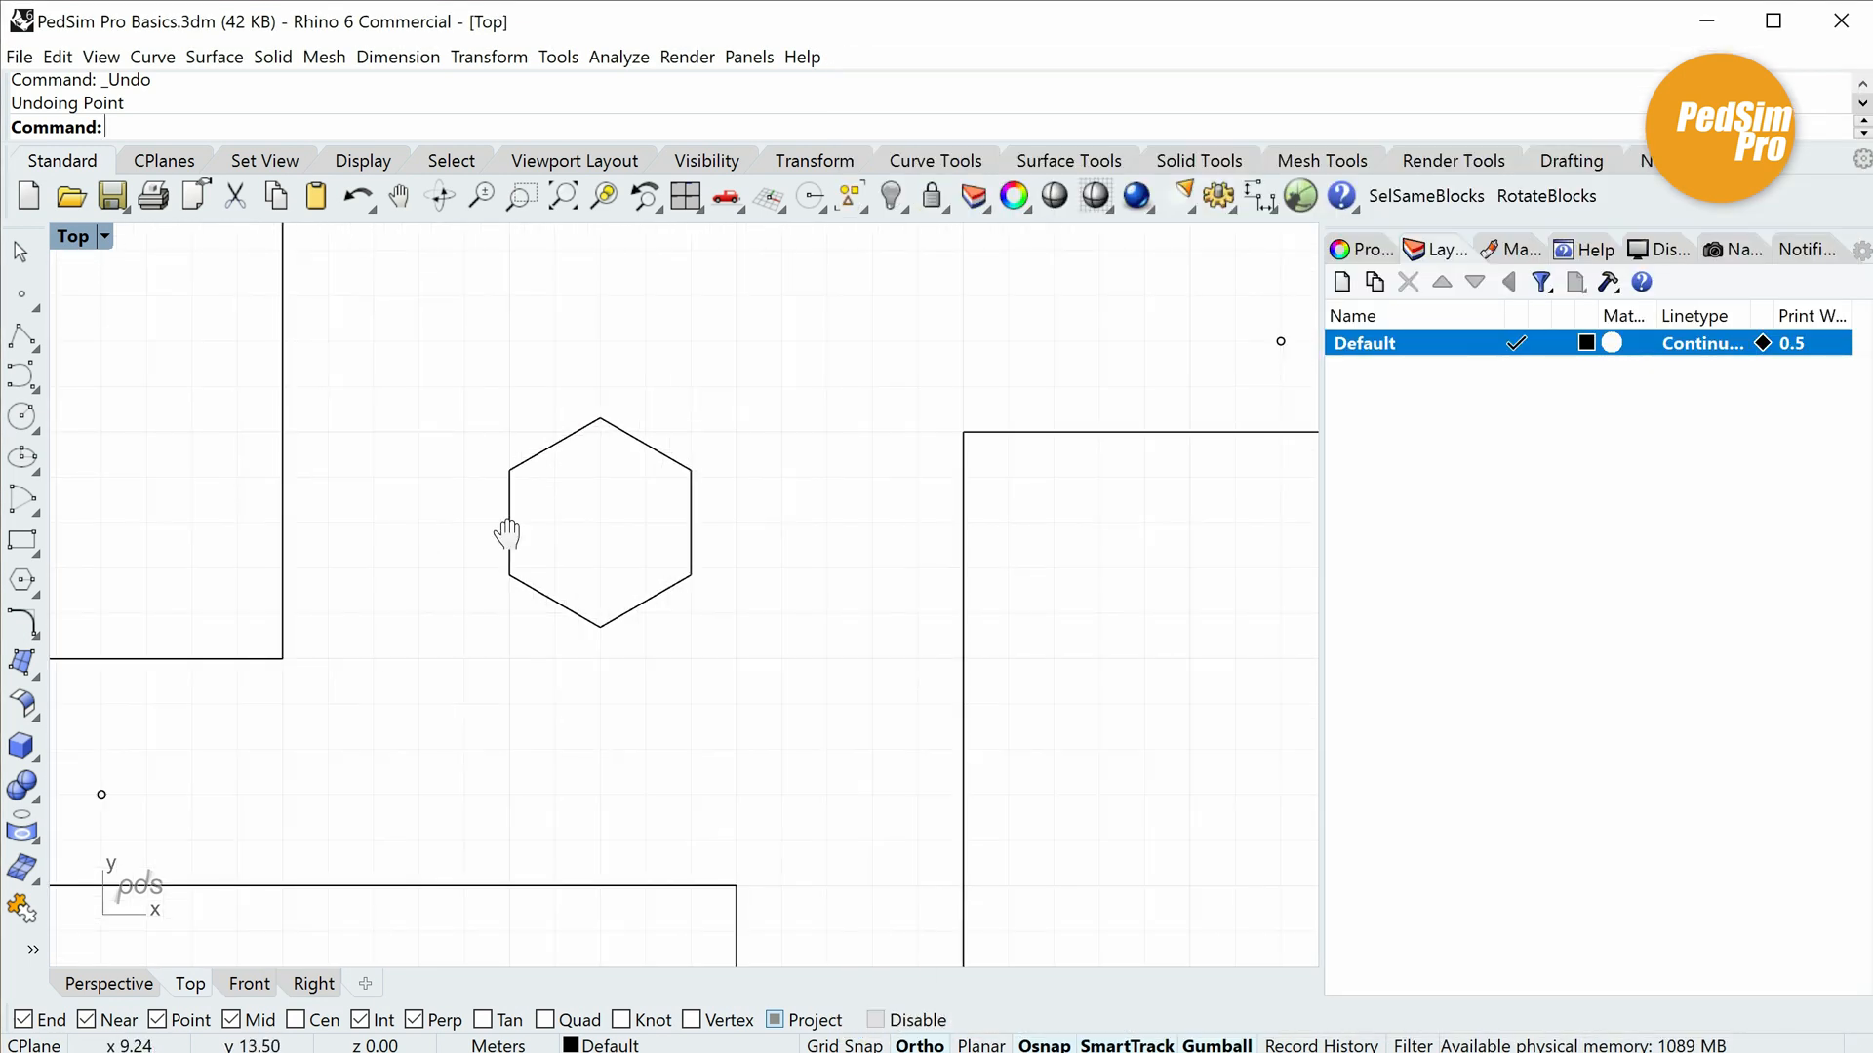
{"action": "right_click", "coordinate": [24, 301]}
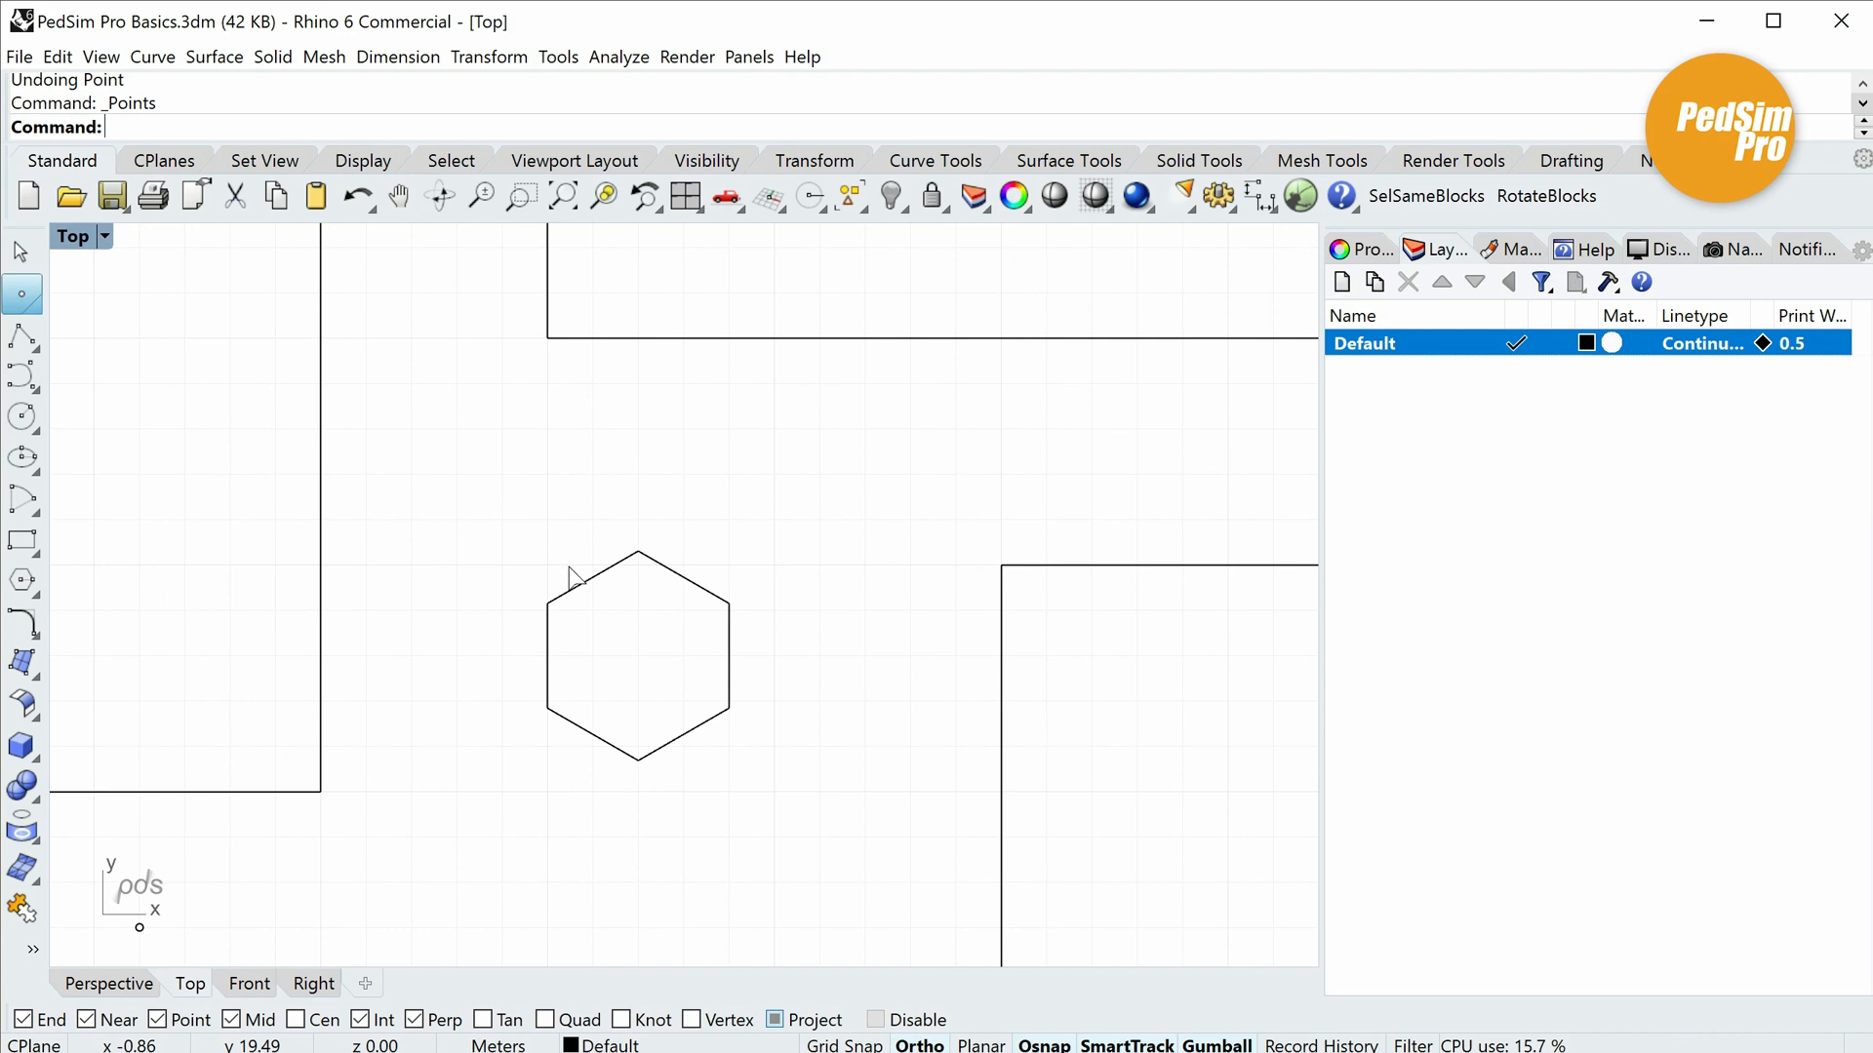
{"action": "scroll", "coordinate": [563, 563], "scroll_direction": "up", "scroll_amount": 5}
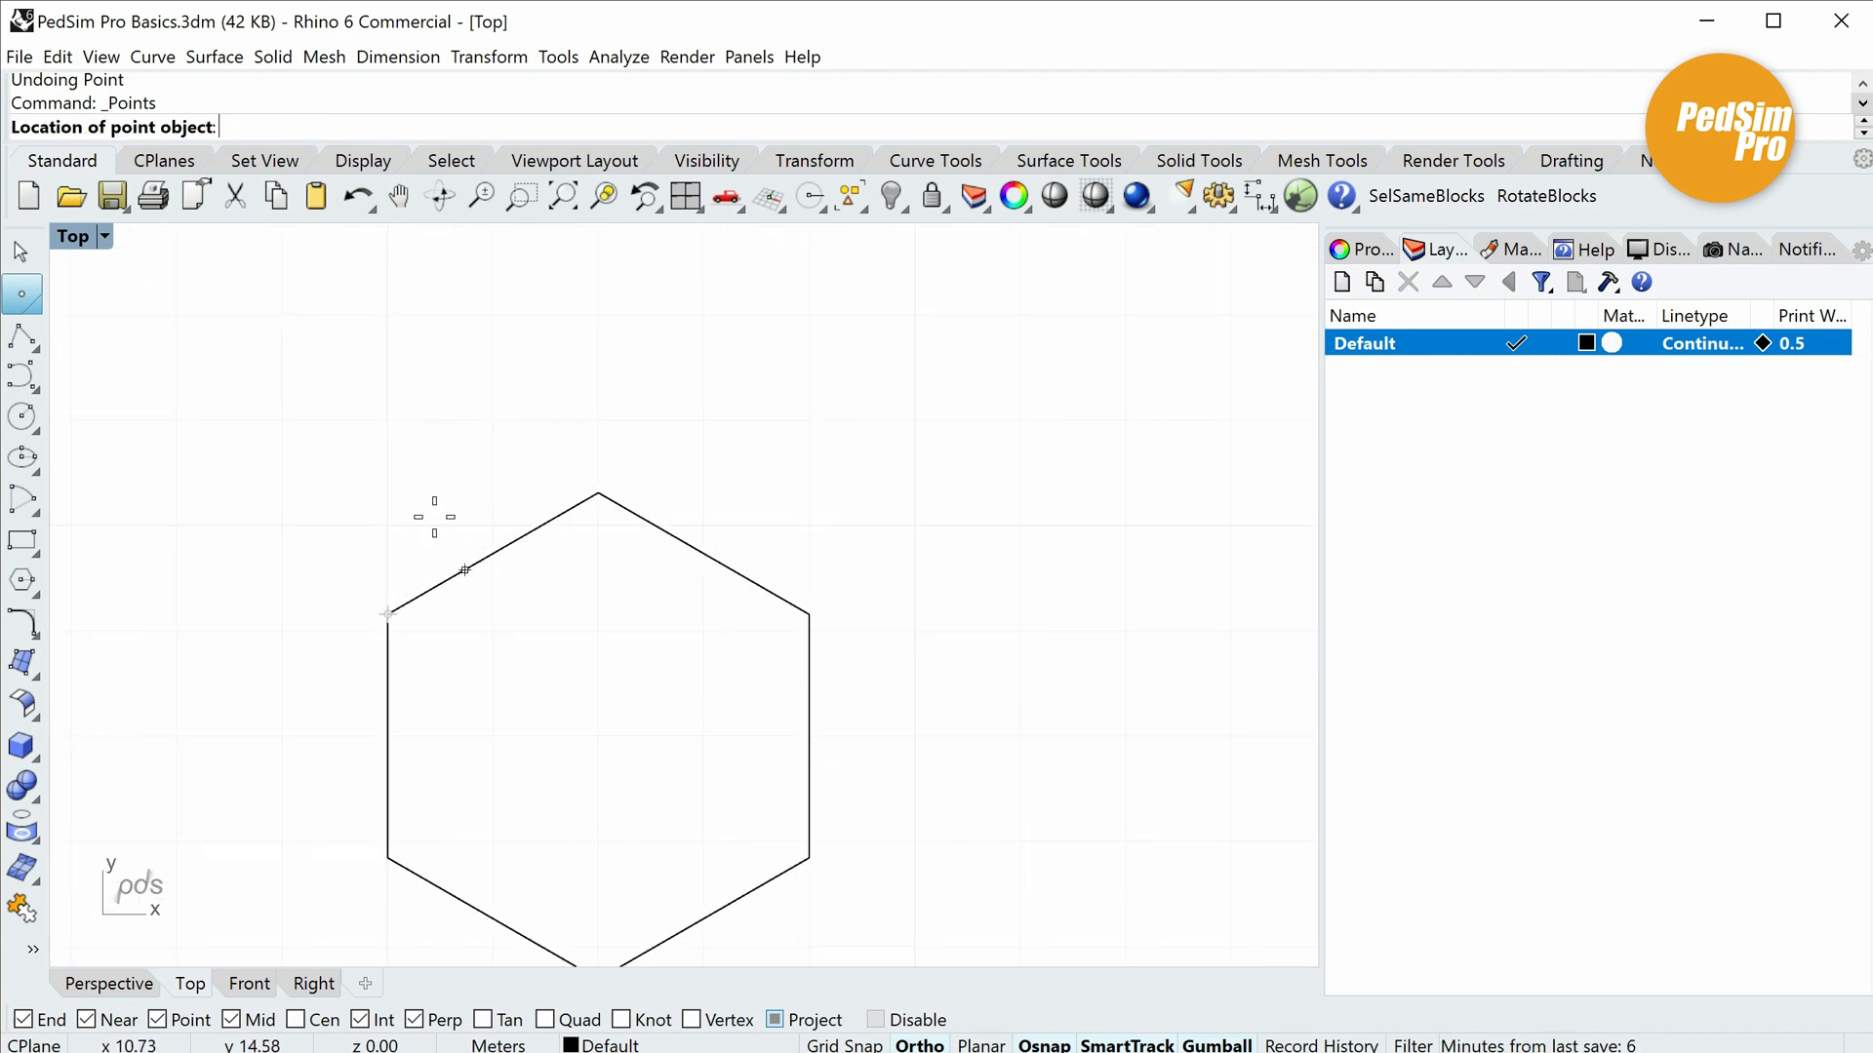
{"action": "left_click", "coordinate": [409, 552]}
{"action": "left_click", "coordinate": [503, 504]}
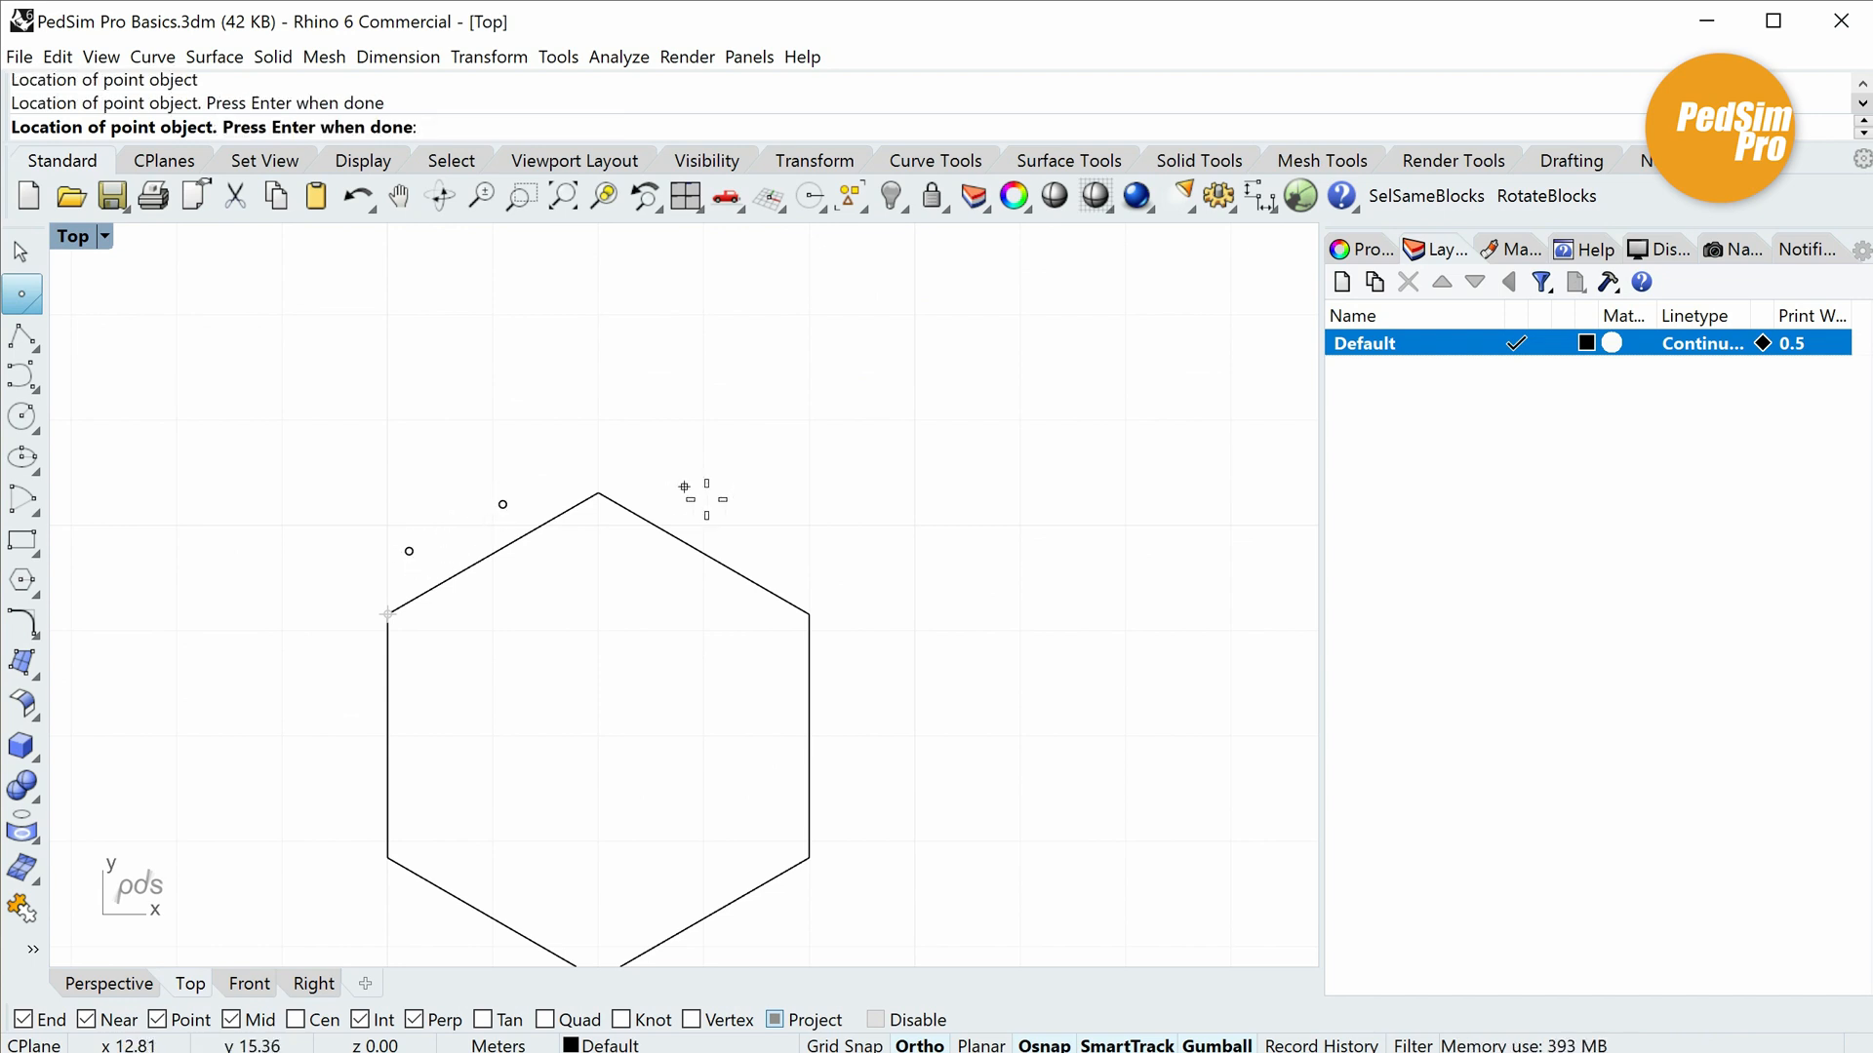
{"action": "right_click_drag", "start_coordinate": [898, 762], "coordinate": [1022, 492]}
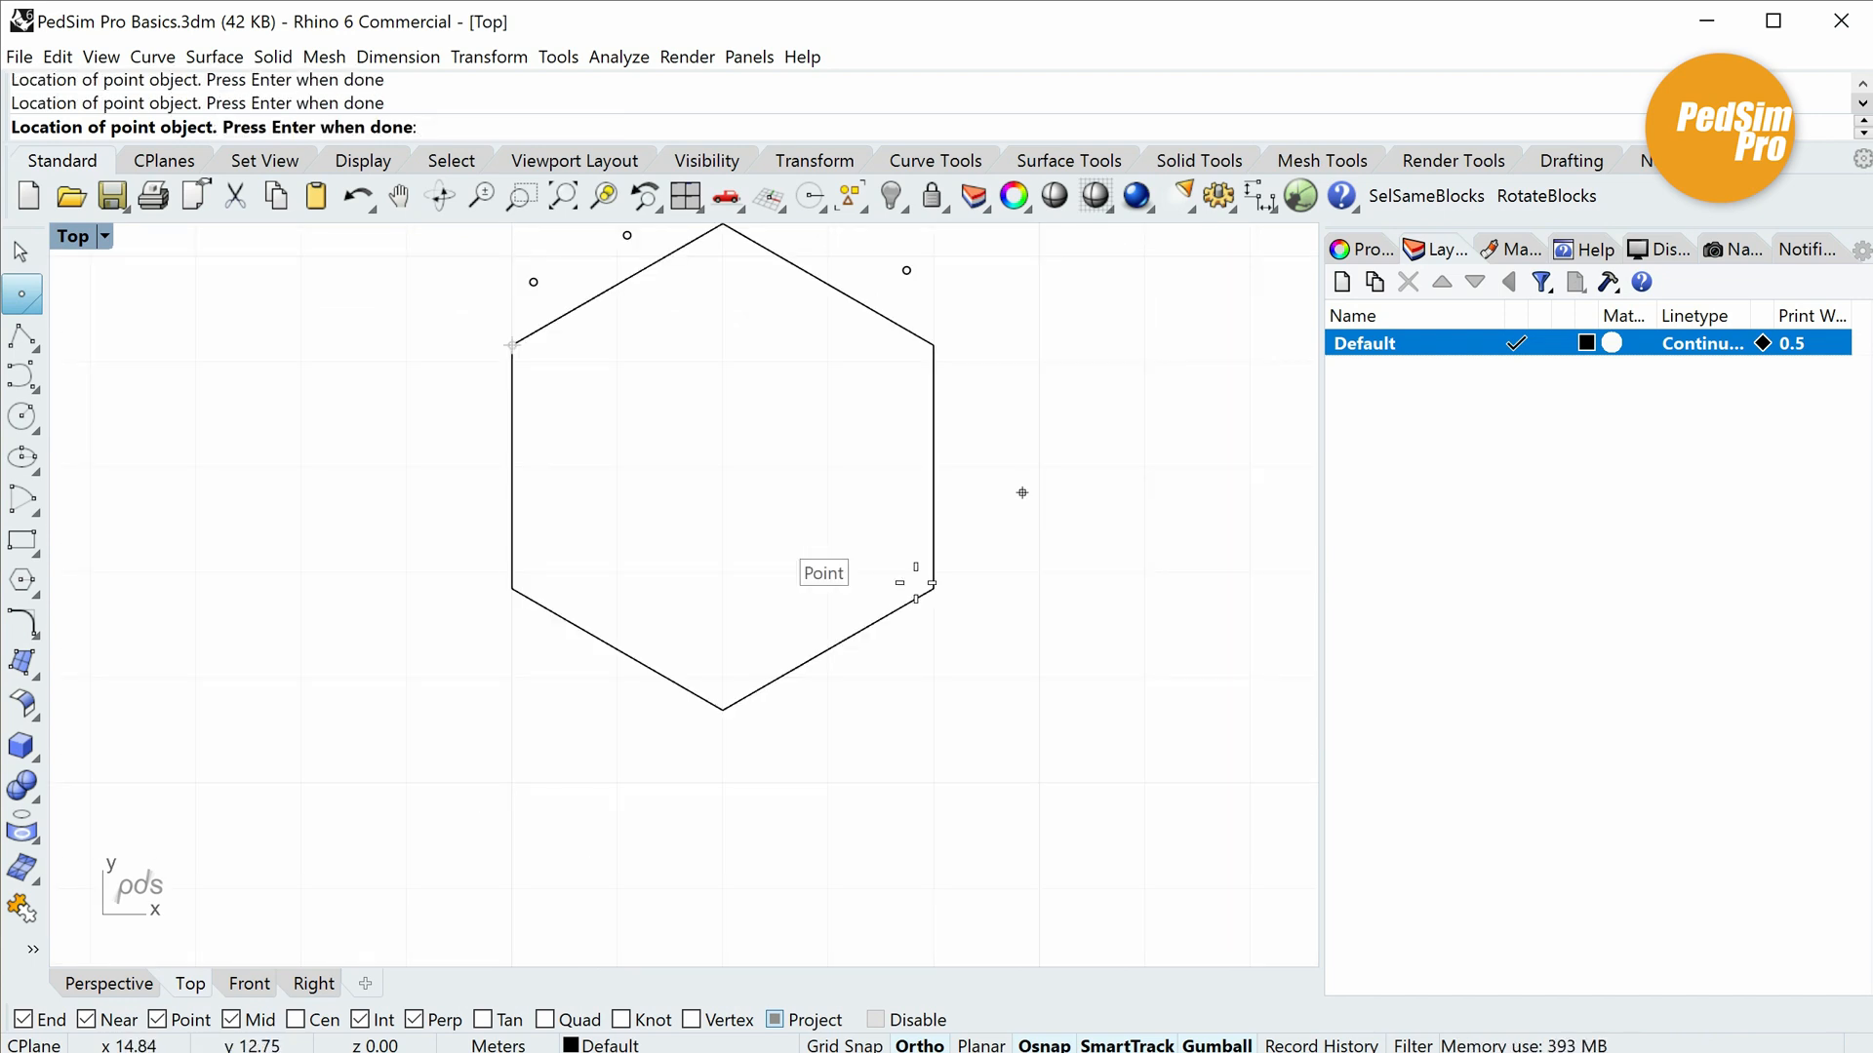
{"action": "left_click", "coordinate": [542, 649]}
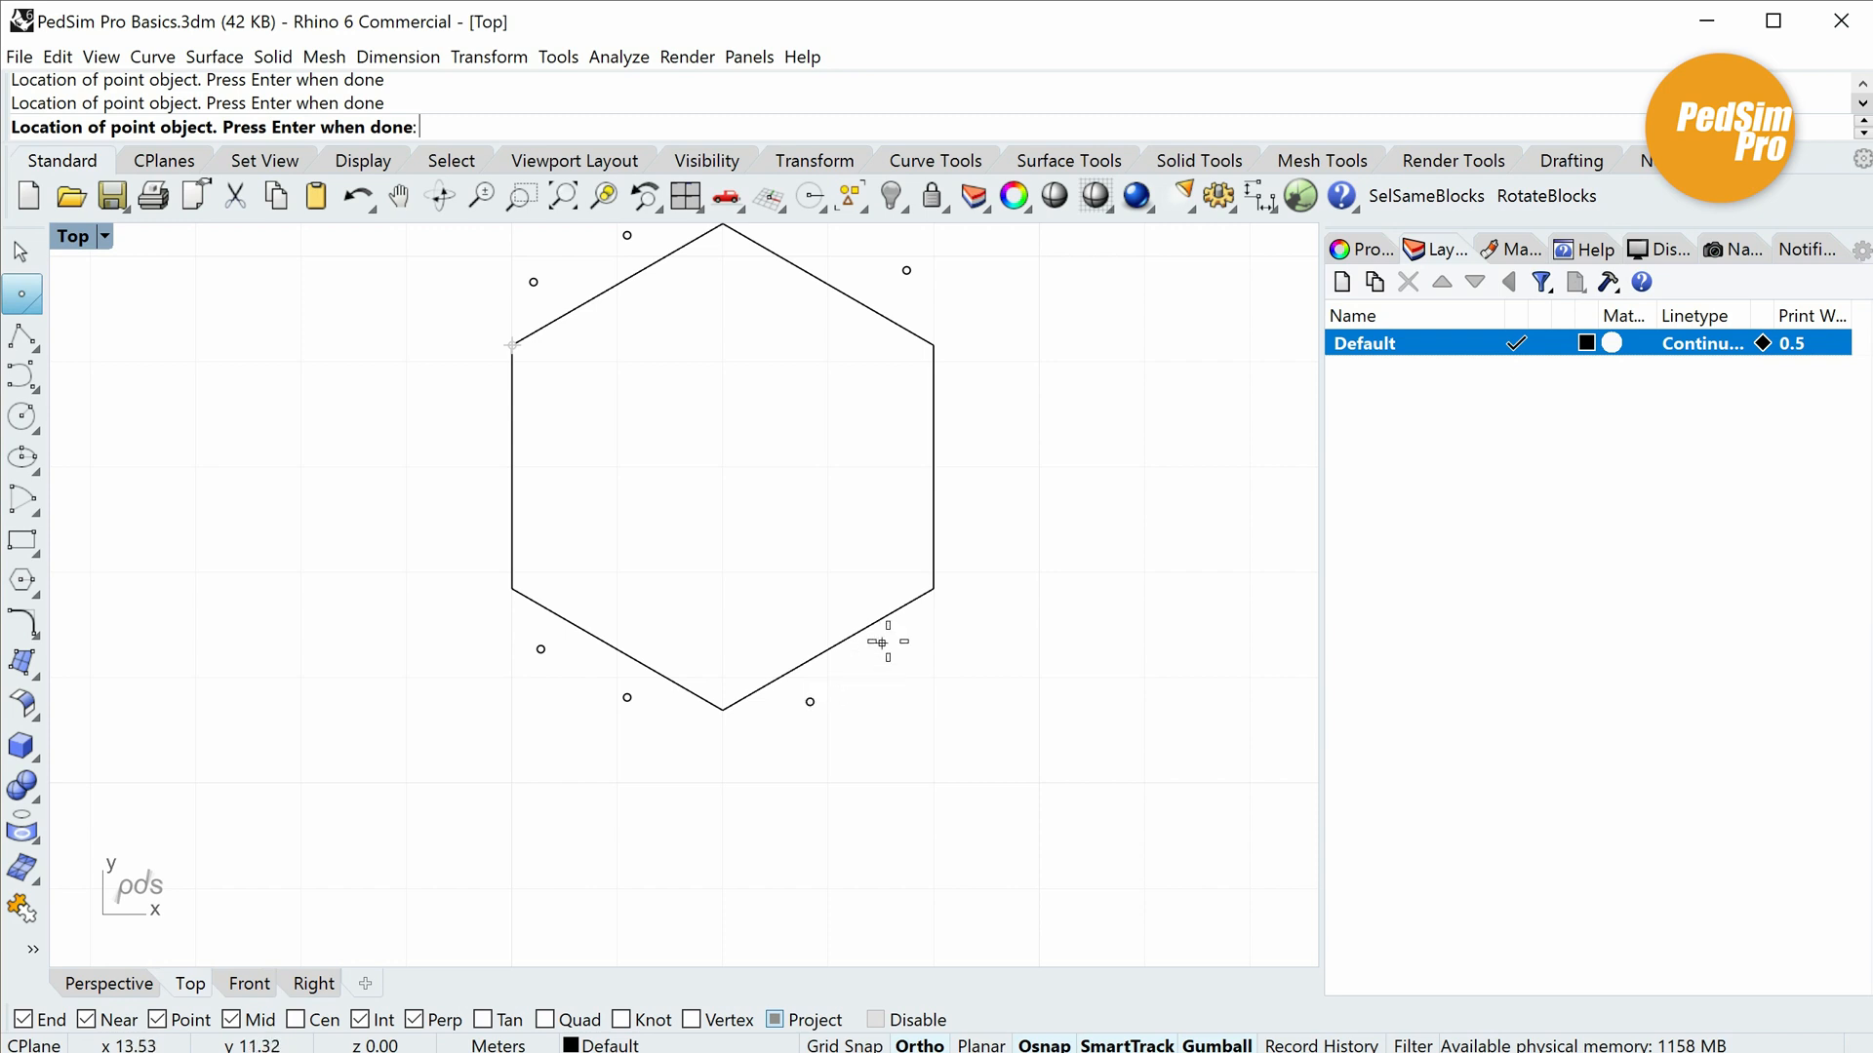
{"action": "scroll", "coordinate": [846, 711], "scroll_direction": "down", "scroll_amount": 6}
{"action": "key", "text": "Return"}
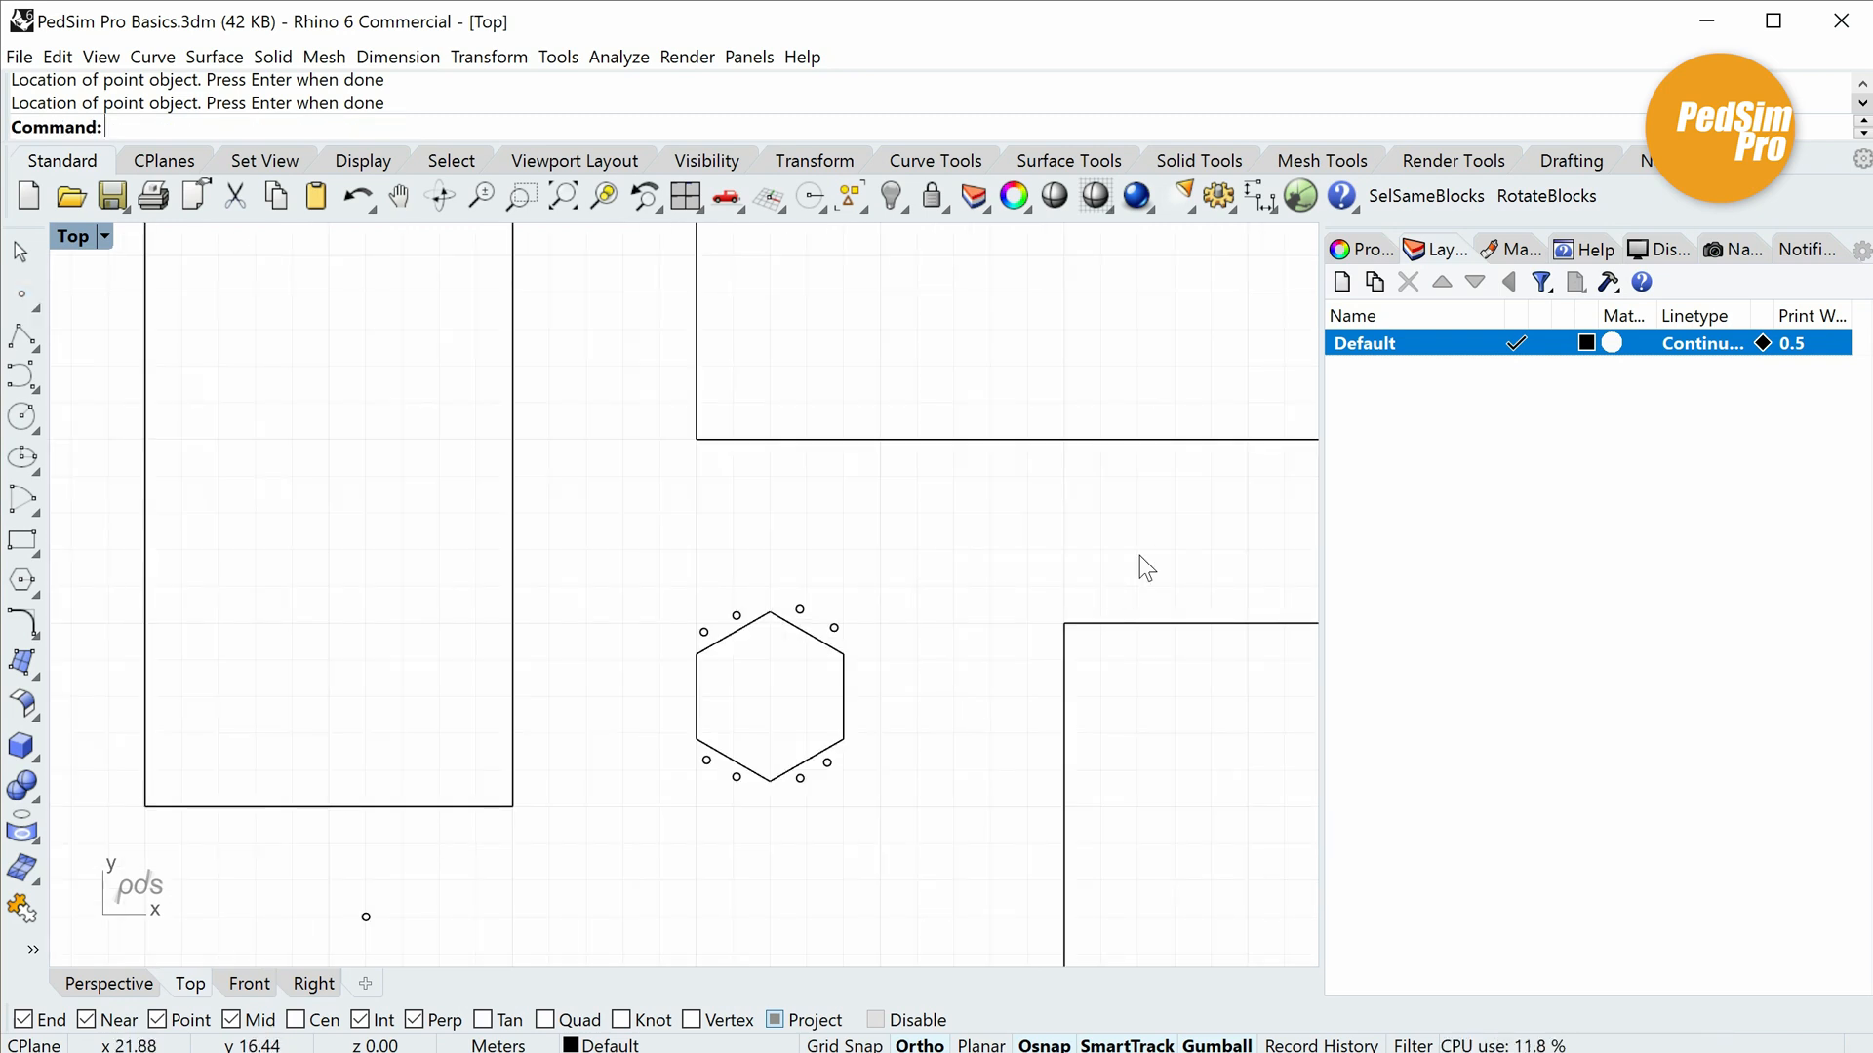
Reopen Grasshopper and move the PersonTemplate's Program component and its None panel above the stops' Program component.
{"action": "left_click", "coordinate": [1303, 201]}
{"action": "right_click_drag", "start_coordinate": [628, 651], "coordinate": [476, 508]}
{"action": "right_click_drag", "start_coordinate": [1334, 689], "coordinate": [1312, 450]}
{"action": "scroll", "coordinate": [1049, 618], "scroll_direction": "up", "scroll_amount": 4}
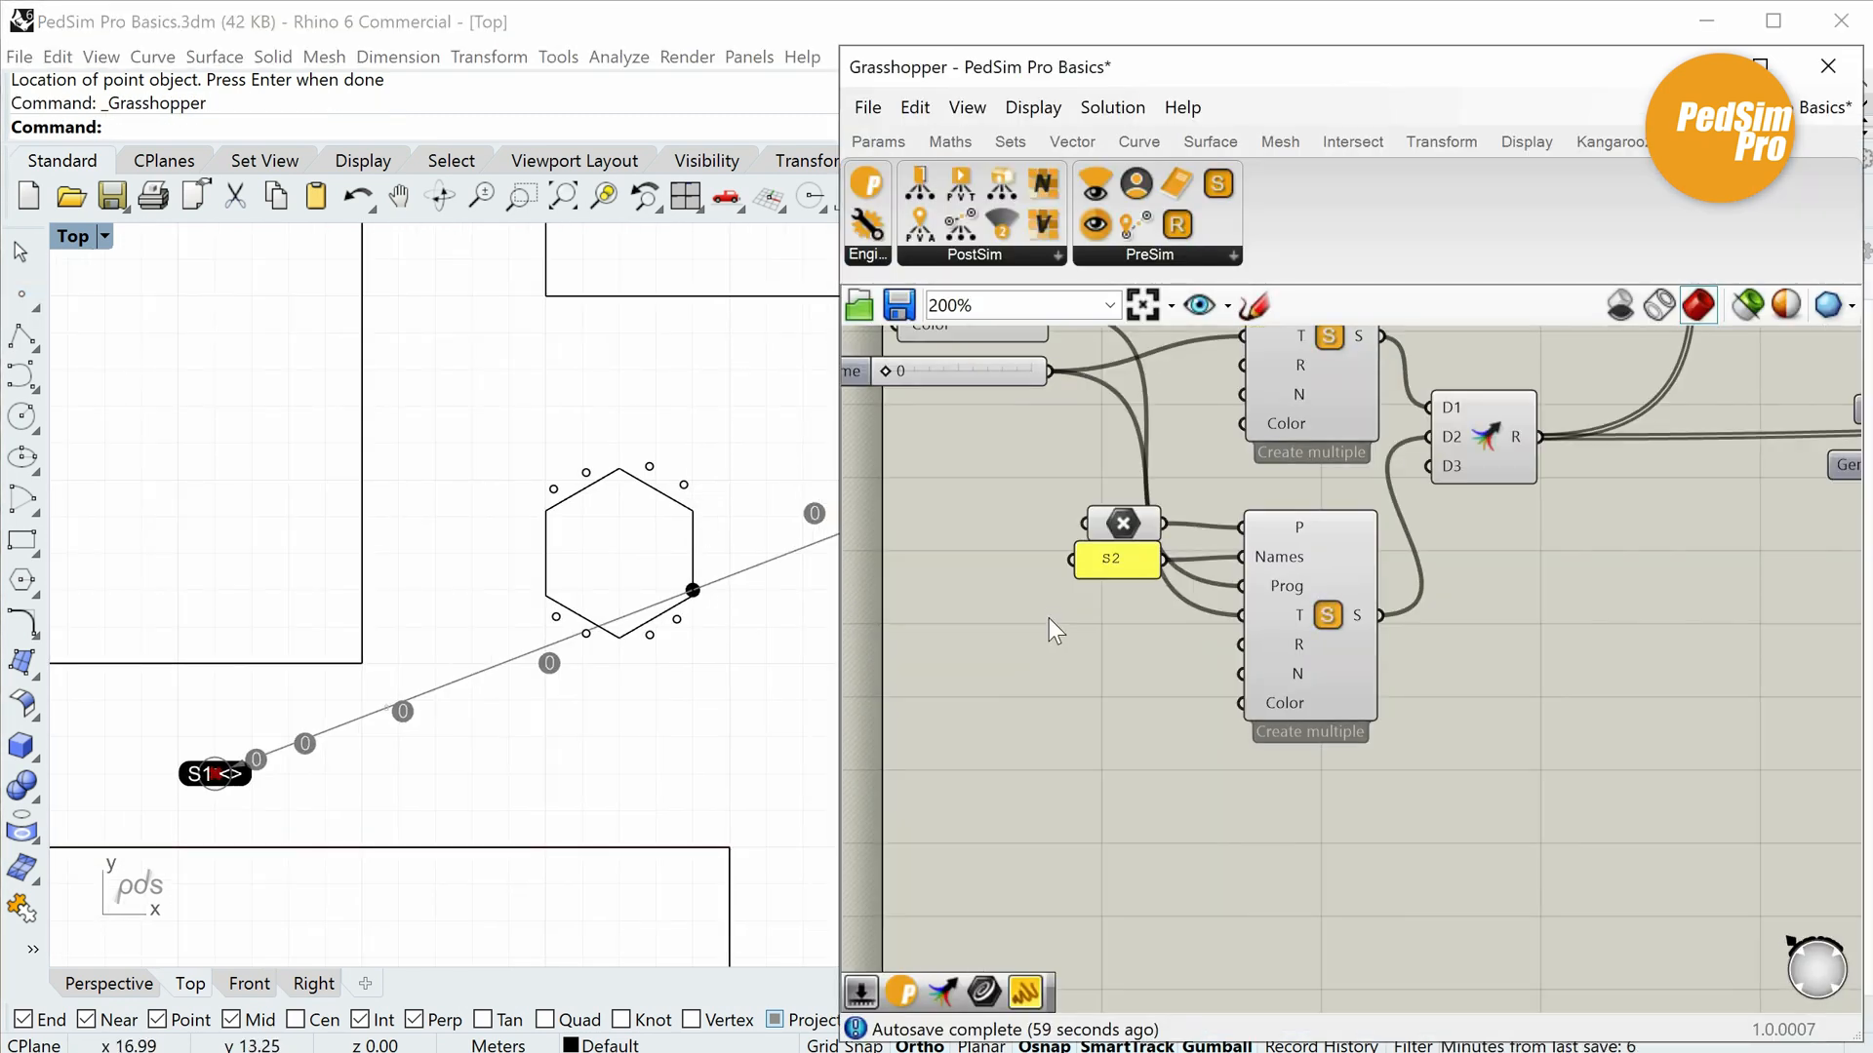
{"action": "scroll", "coordinate": [1053, 614], "scroll_direction": "down", "scroll_amount": 1}
{"action": "scroll", "coordinate": [1056, 611], "scroll_direction": "down", "scroll_amount": 6}
{"action": "scroll", "coordinate": [1178, 394], "scroll_direction": "up", "scroll_amount": 6}
{"action": "left_click_drag", "start_coordinate": [1174, 392], "coordinate": [1527, 499]}
{"action": "left_click_drag", "start_coordinate": [1458, 469], "coordinate": [902, 468]}
{"action": "right_click_drag", "start_coordinate": [1240, 507], "coordinate": [1488, 517]}
{"action": "left_click_drag", "start_coordinate": [1200, 480], "coordinate": [1162, 479]}
Change the text of the None panel feeding the Program component to Seating.
{"action": "scroll", "coordinate": [1184, 489], "scroll_direction": "up", "scroll_amount": 2}
{"action": "left_click", "coordinate": [1192, 576]}
{"action": "scroll", "coordinate": [1184, 497], "scroll_direction": "down", "scroll_amount": 1}
{"action": "right_click_drag", "start_coordinate": [1055, 593], "coordinate": [1227, 654]}
{"action": "scroll", "coordinate": [1071, 551], "scroll_direction": "up", "scroll_amount": 2}
{"action": "double_click", "coordinate": [1082, 492]}
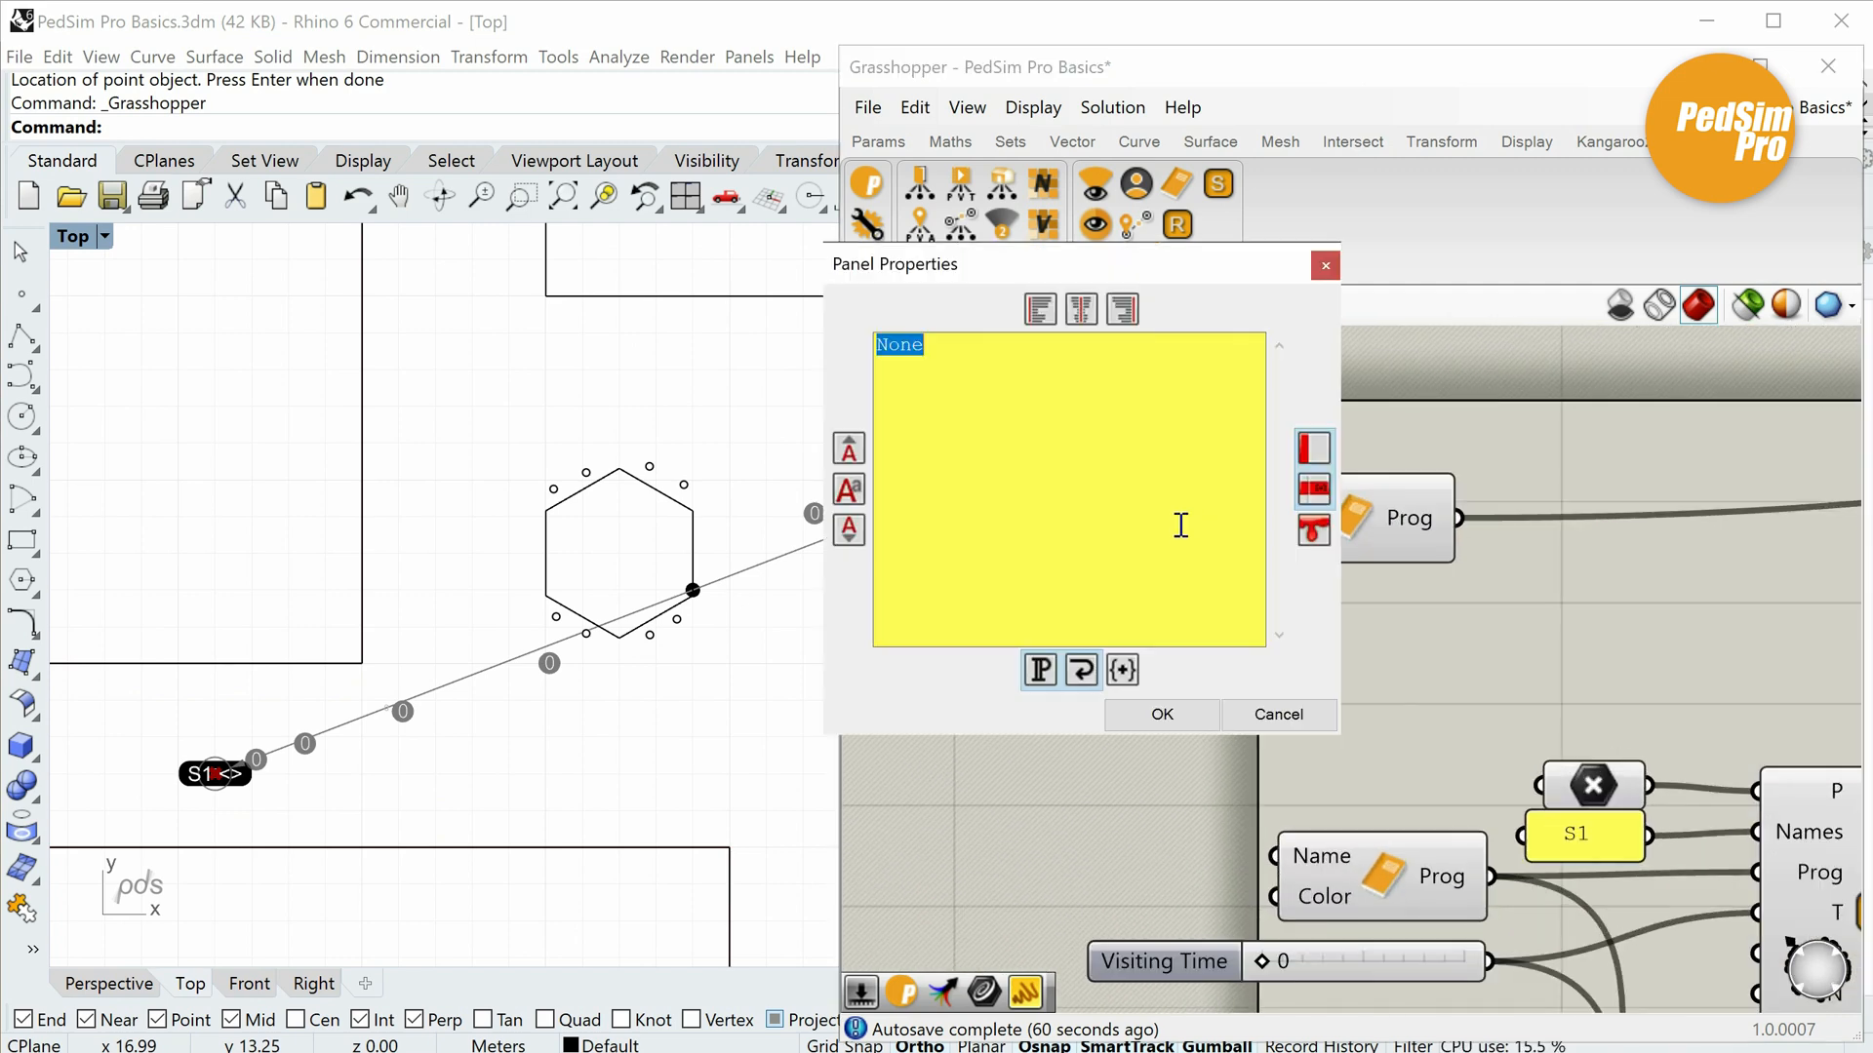
{"action": "left_click", "coordinate": [1162, 714]}
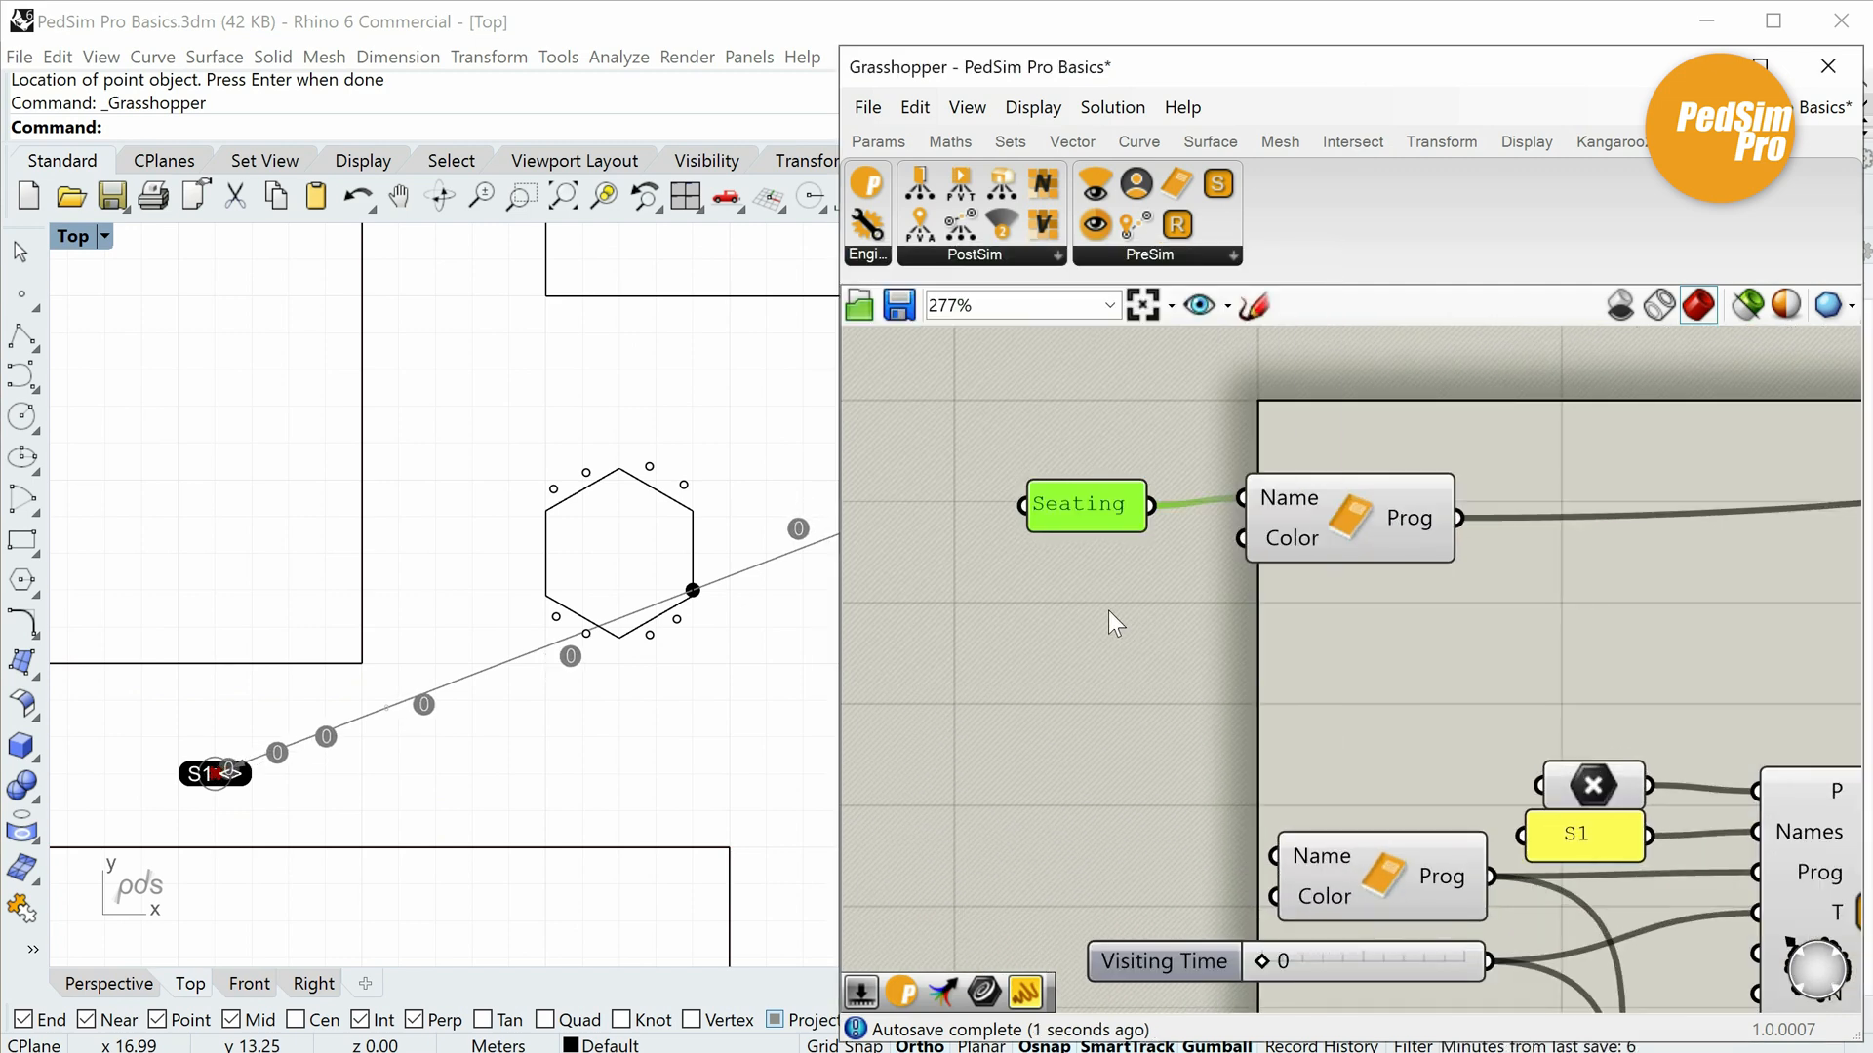
Place a Colour Swatch below the Seating panel.
{"action": "double_click", "coordinate": [1111, 631]}
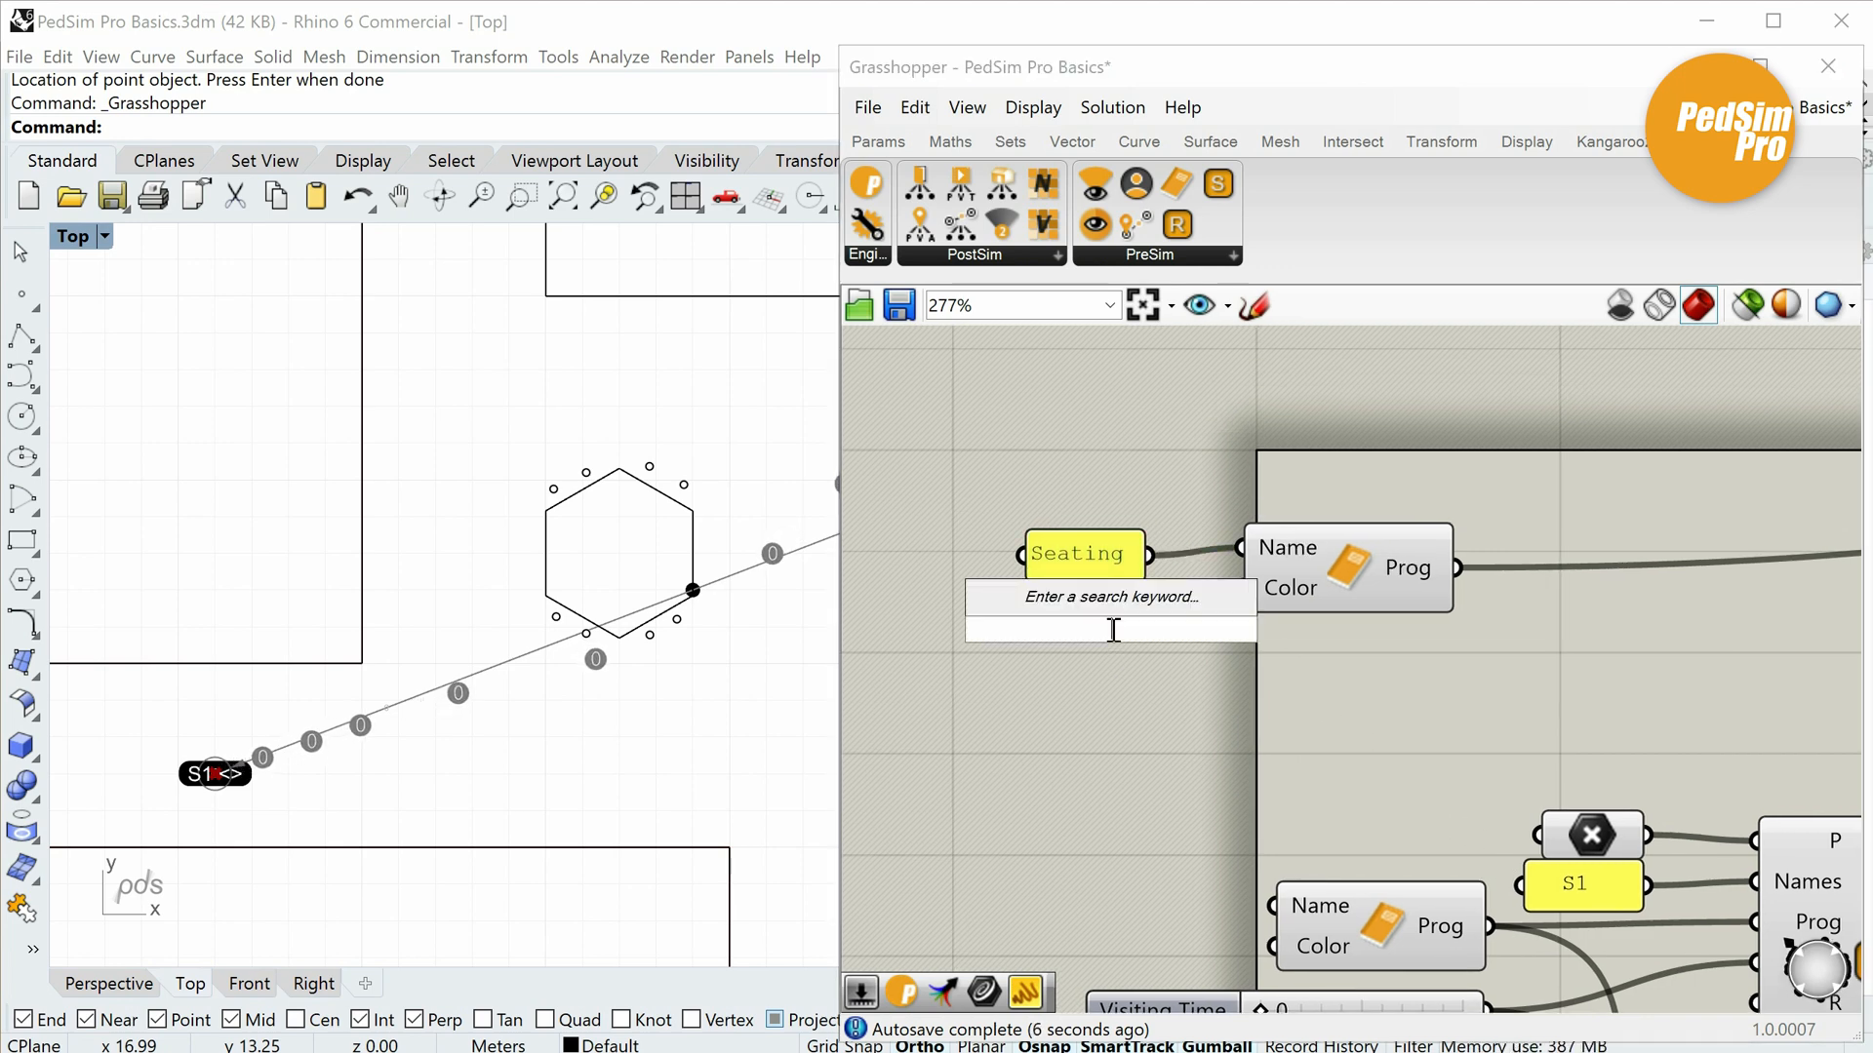
{"action": "type", "text": "swa"}
{"action": "left_click", "coordinate": [1066, 526]}
{"action": "scroll", "coordinate": [1070, 683], "scroll_direction": "up", "scroll_amount": 2}
{"action": "left_click", "coordinate": [1069, 607]}
{"action": "right_click", "coordinate": [1069, 607]}
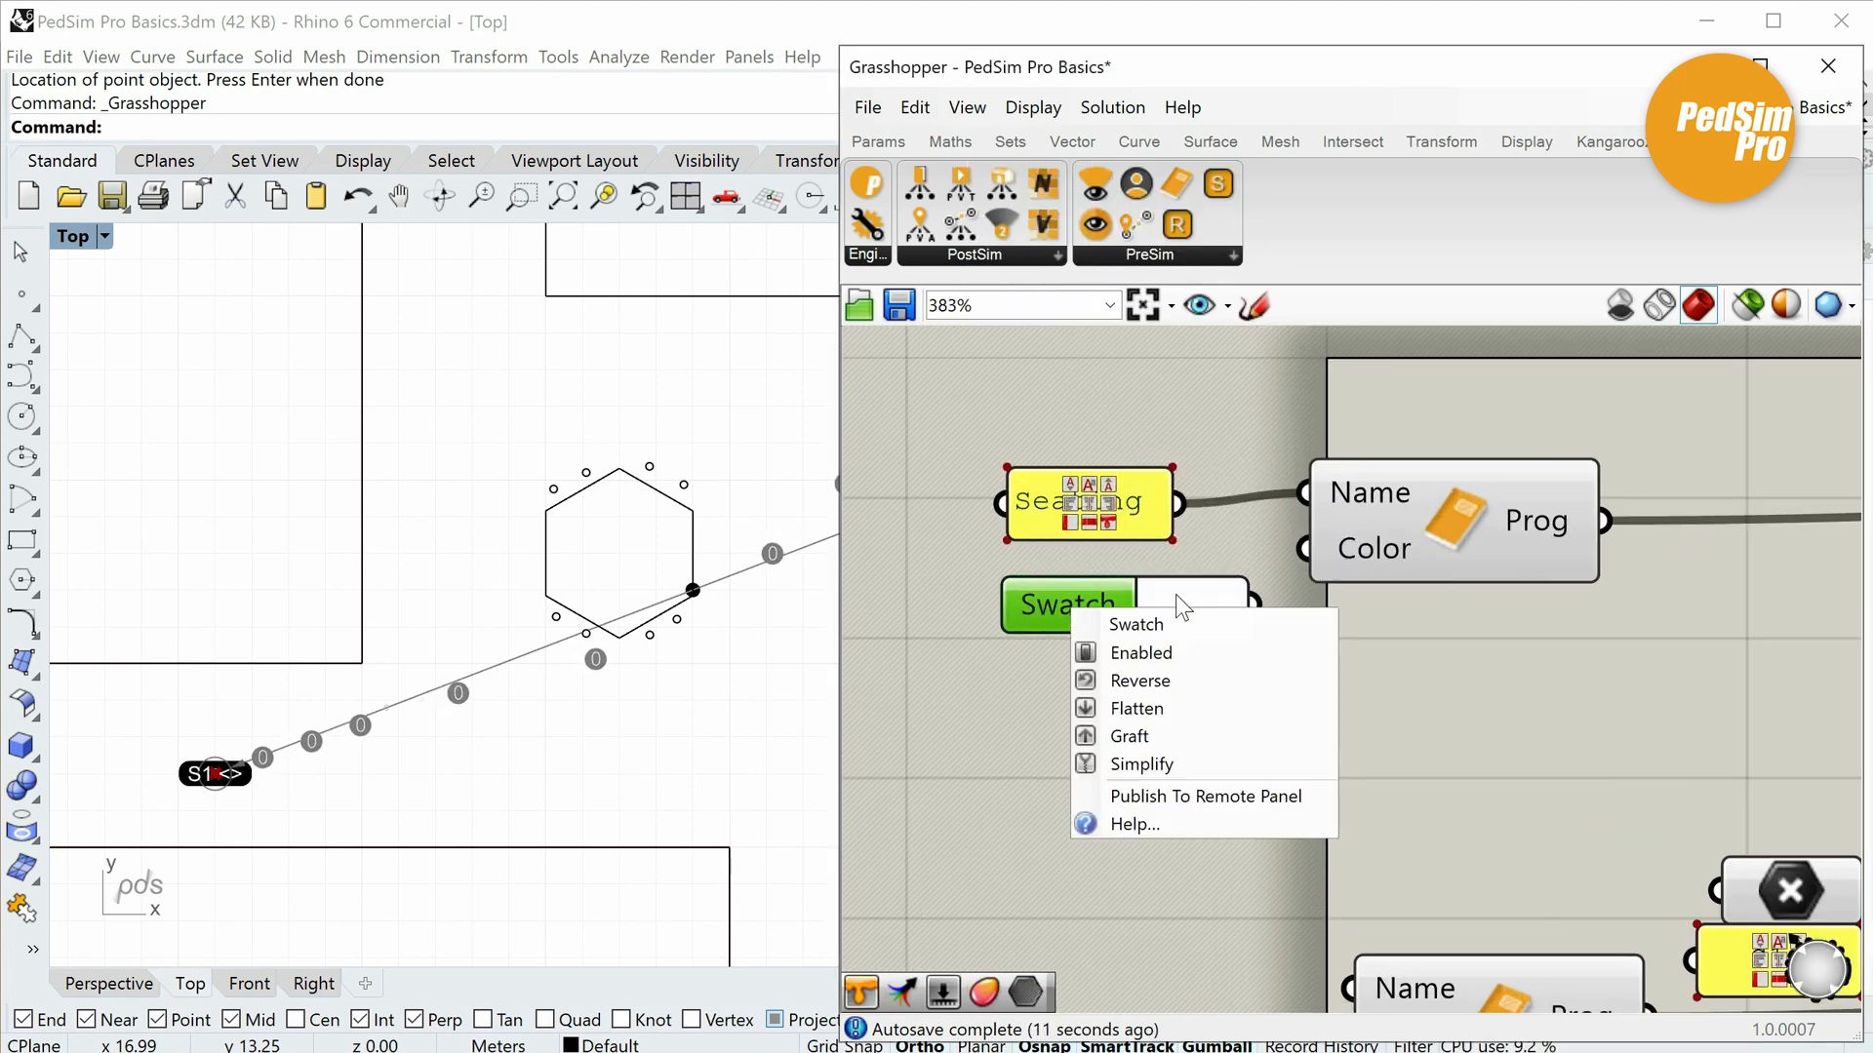
Set the swatch to green (hue 99°, saturation 74, value 74) and wire it to the Seating program's Color input.
{"action": "left_click", "coordinate": [1185, 600]}
{"action": "left_click", "coordinate": [1286, 902]}
{"action": "left_click", "coordinate": [1270, 726]}
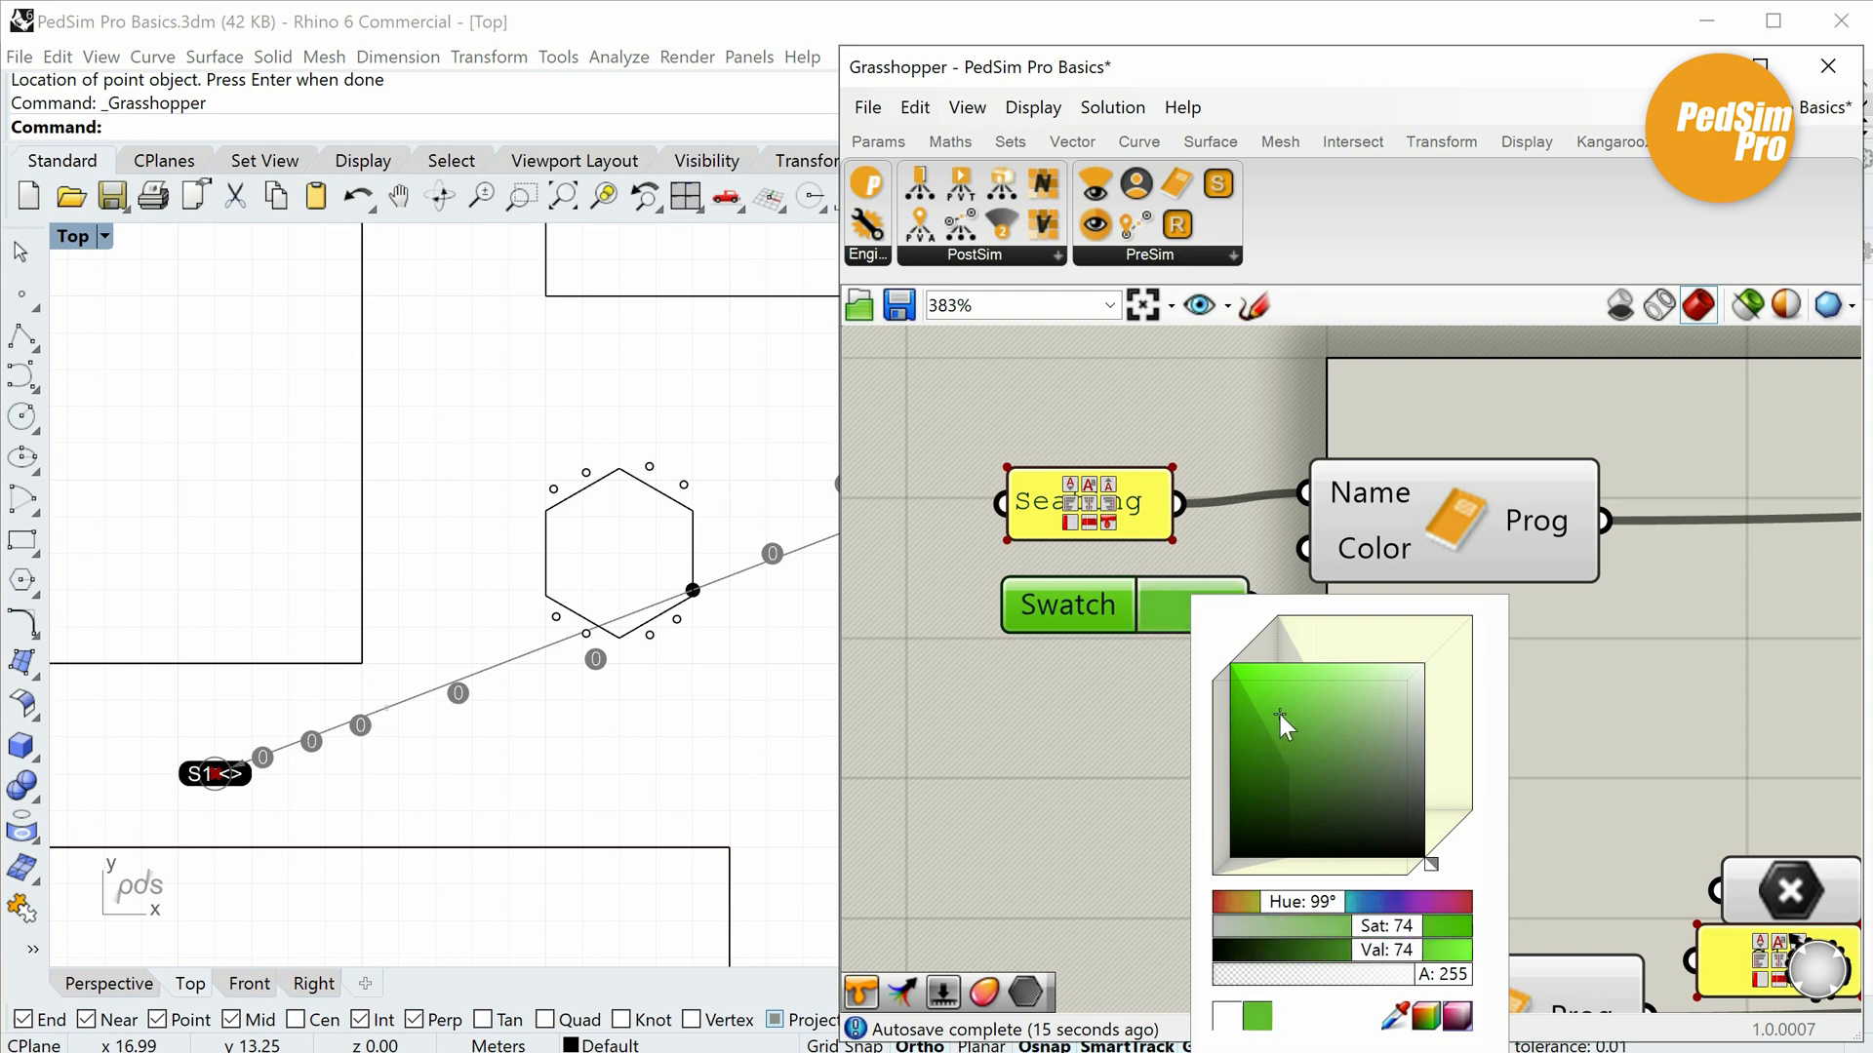
{"action": "left_click_drag", "start_coordinate": [1253, 598], "coordinate": [1328, 552]}
{"action": "left_click_drag", "start_coordinate": [1052, 611], "coordinate": [967, 583]}
Duplicate the S1 stop component with its point parameter and name panel, placing the copy above the originals.
{"action": "scroll", "coordinate": [967, 584], "scroll_direction": "down", "scroll_amount": 5}
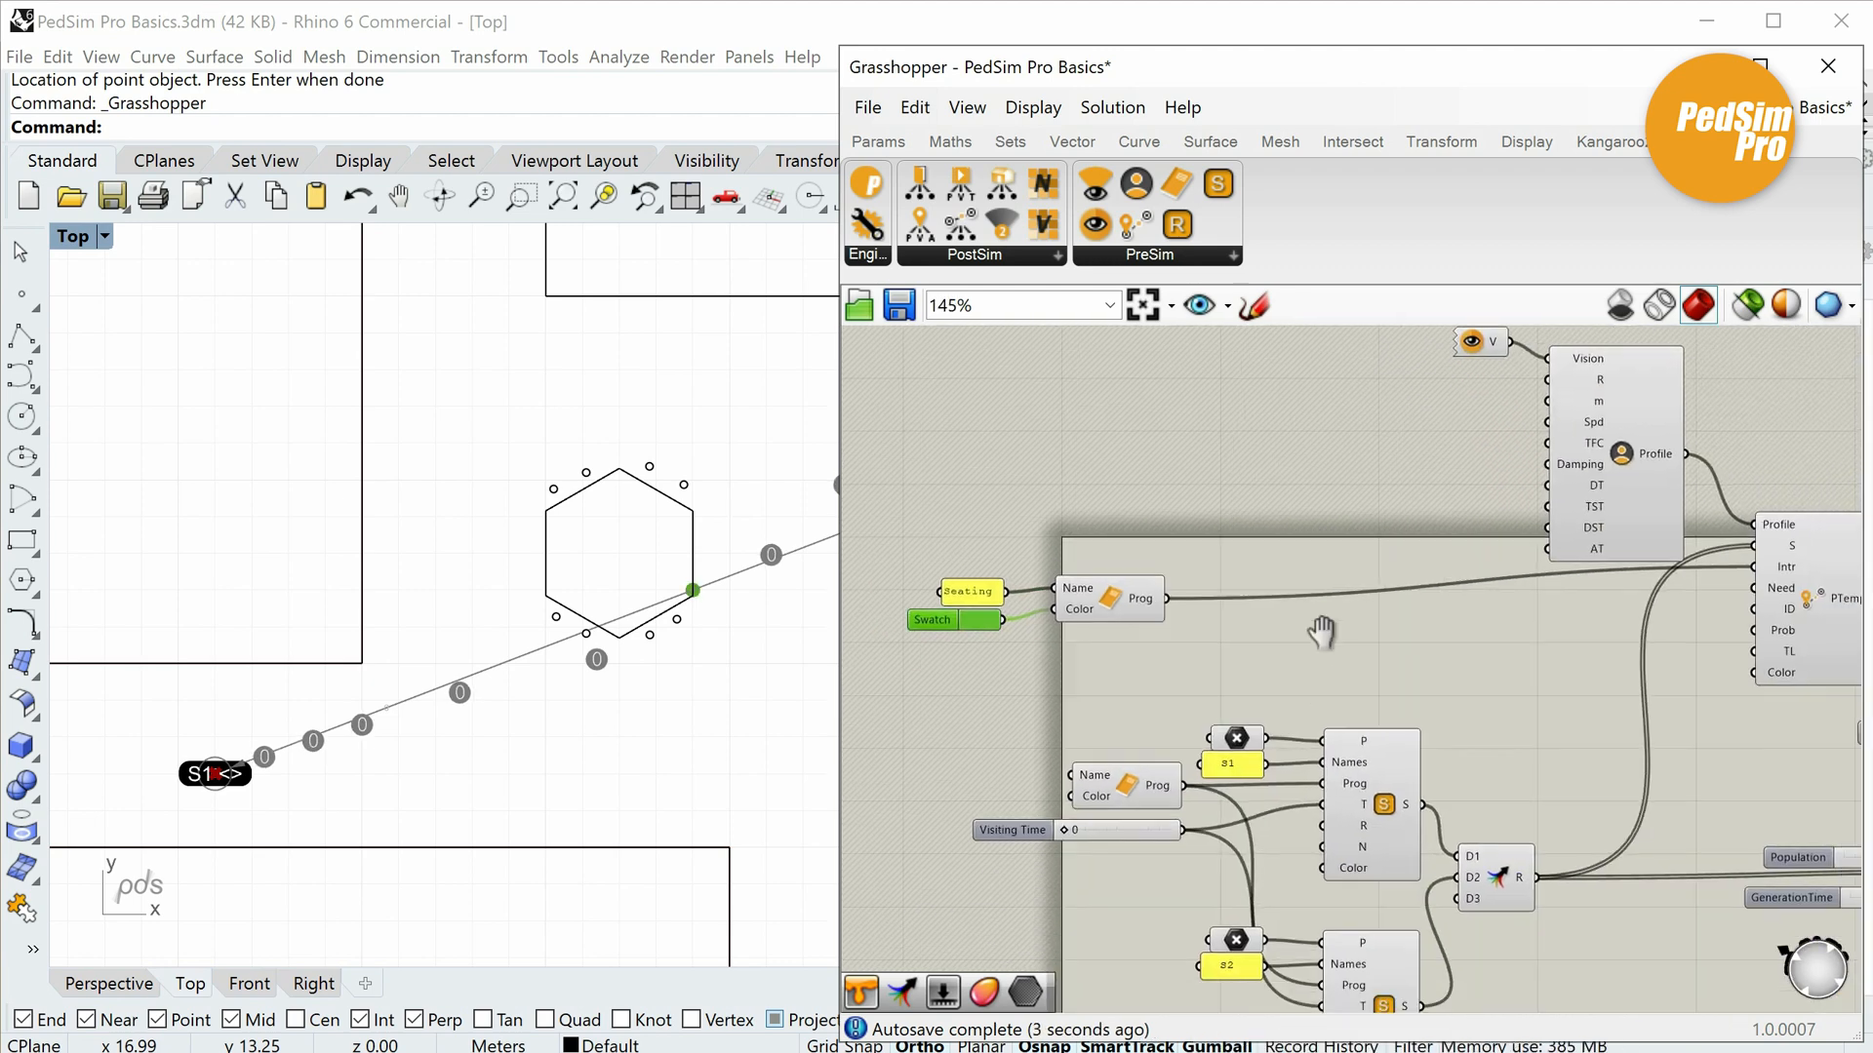
{"action": "left_click_drag", "start_coordinate": [1404, 485], "coordinate": [1225, 659]}
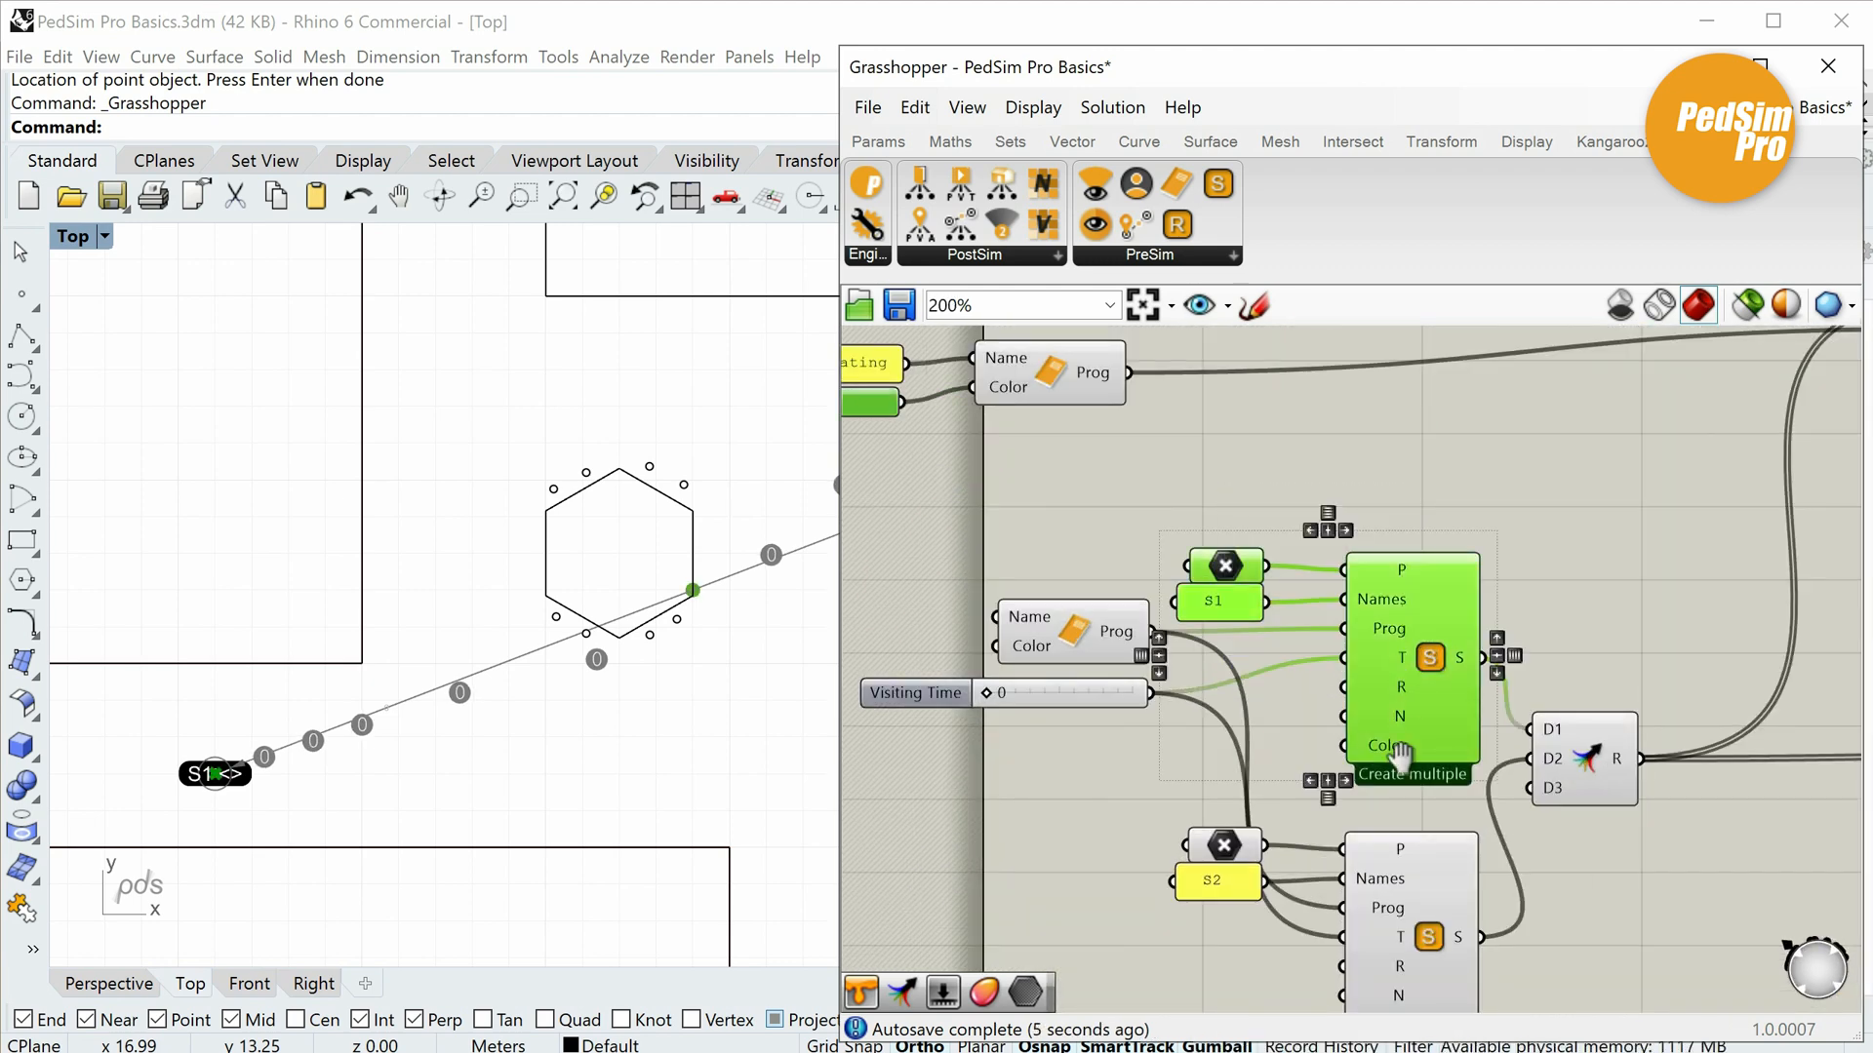
{"action": "scroll", "coordinate": [1412, 775], "scroll_direction": "up", "scroll_amount": 1}
{"action": "left_click_drag", "start_coordinate": [1407, 447], "coordinate": [1416, 429], "text": "alt"}
{"action": "right_click_drag", "start_coordinate": [1408, 609], "coordinate": [1388, 666]}
{"action": "left_click", "coordinate": [1391, 812]}
Set the copied stop component to Create single and wire the Seating program's output to its Prog input.
{"action": "scroll", "coordinate": [1433, 585], "scroll_direction": "up", "scroll_amount": 2}
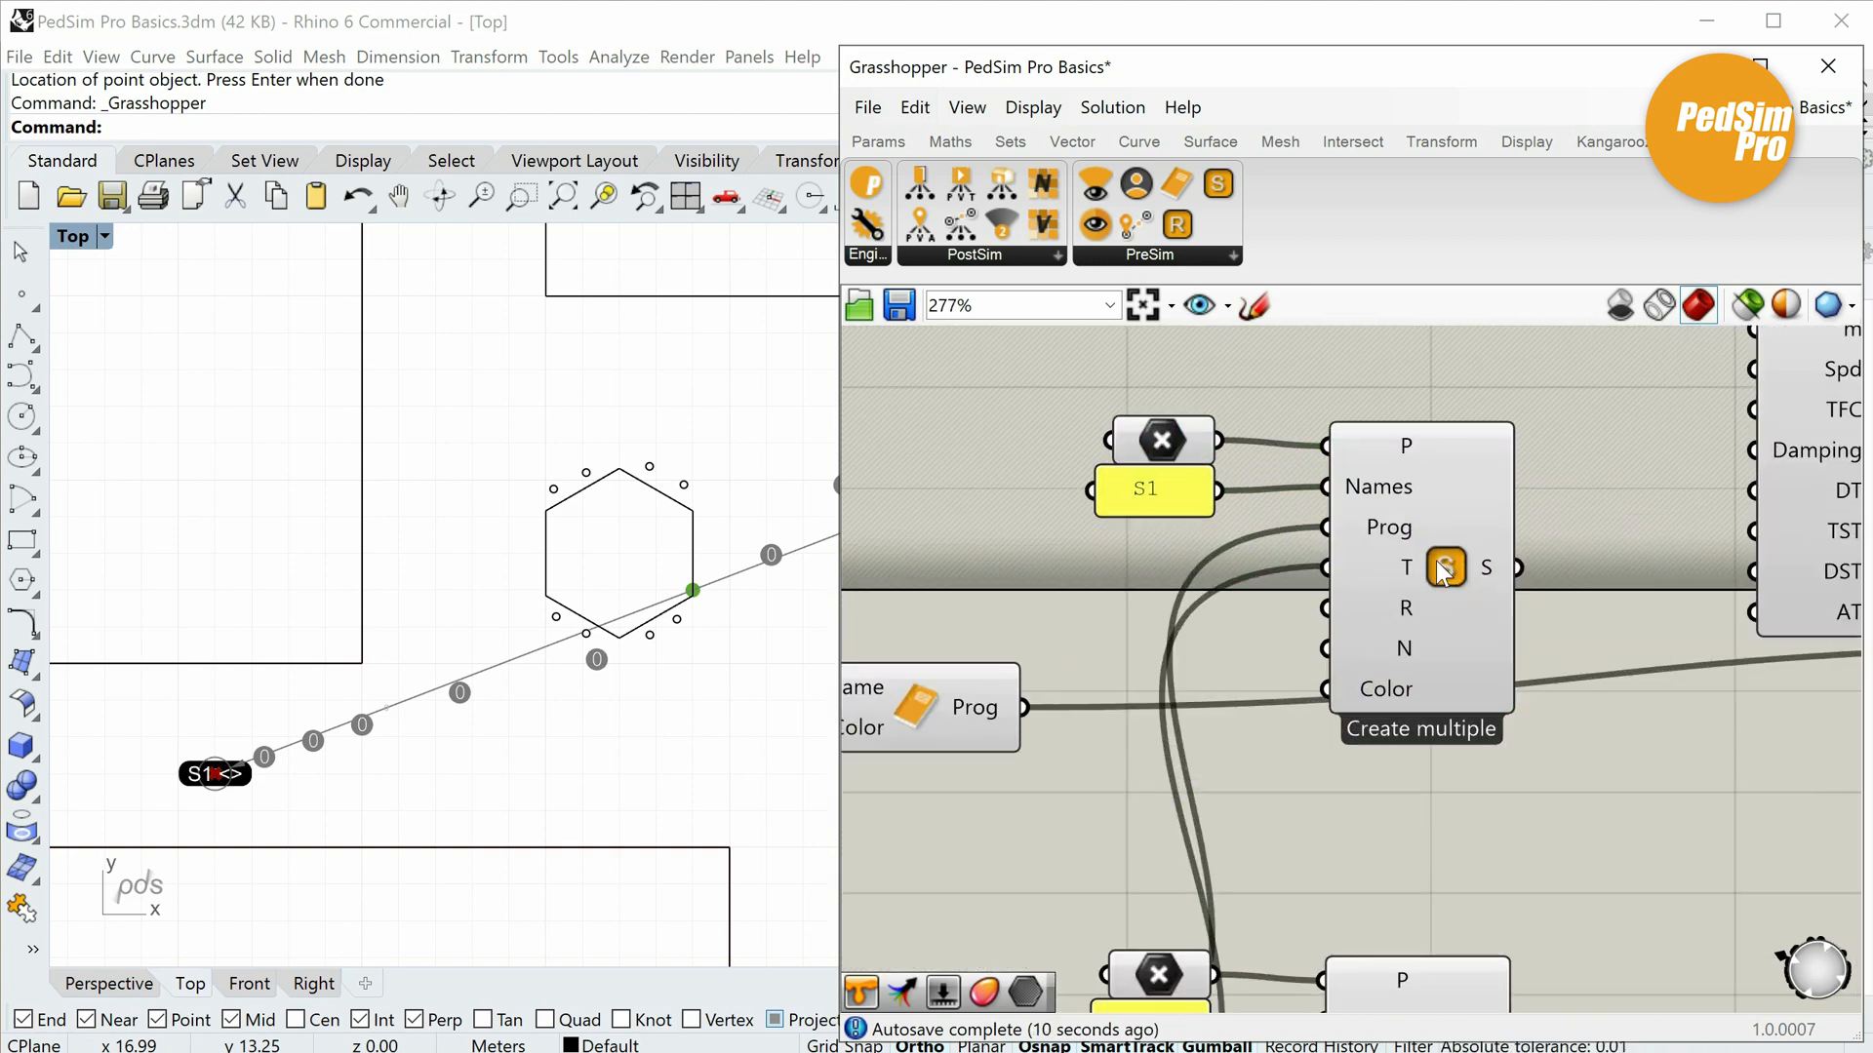
{"action": "right_click", "coordinate": [1441, 566]}
{"action": "left_click", "coordinate": [1499, 697]}
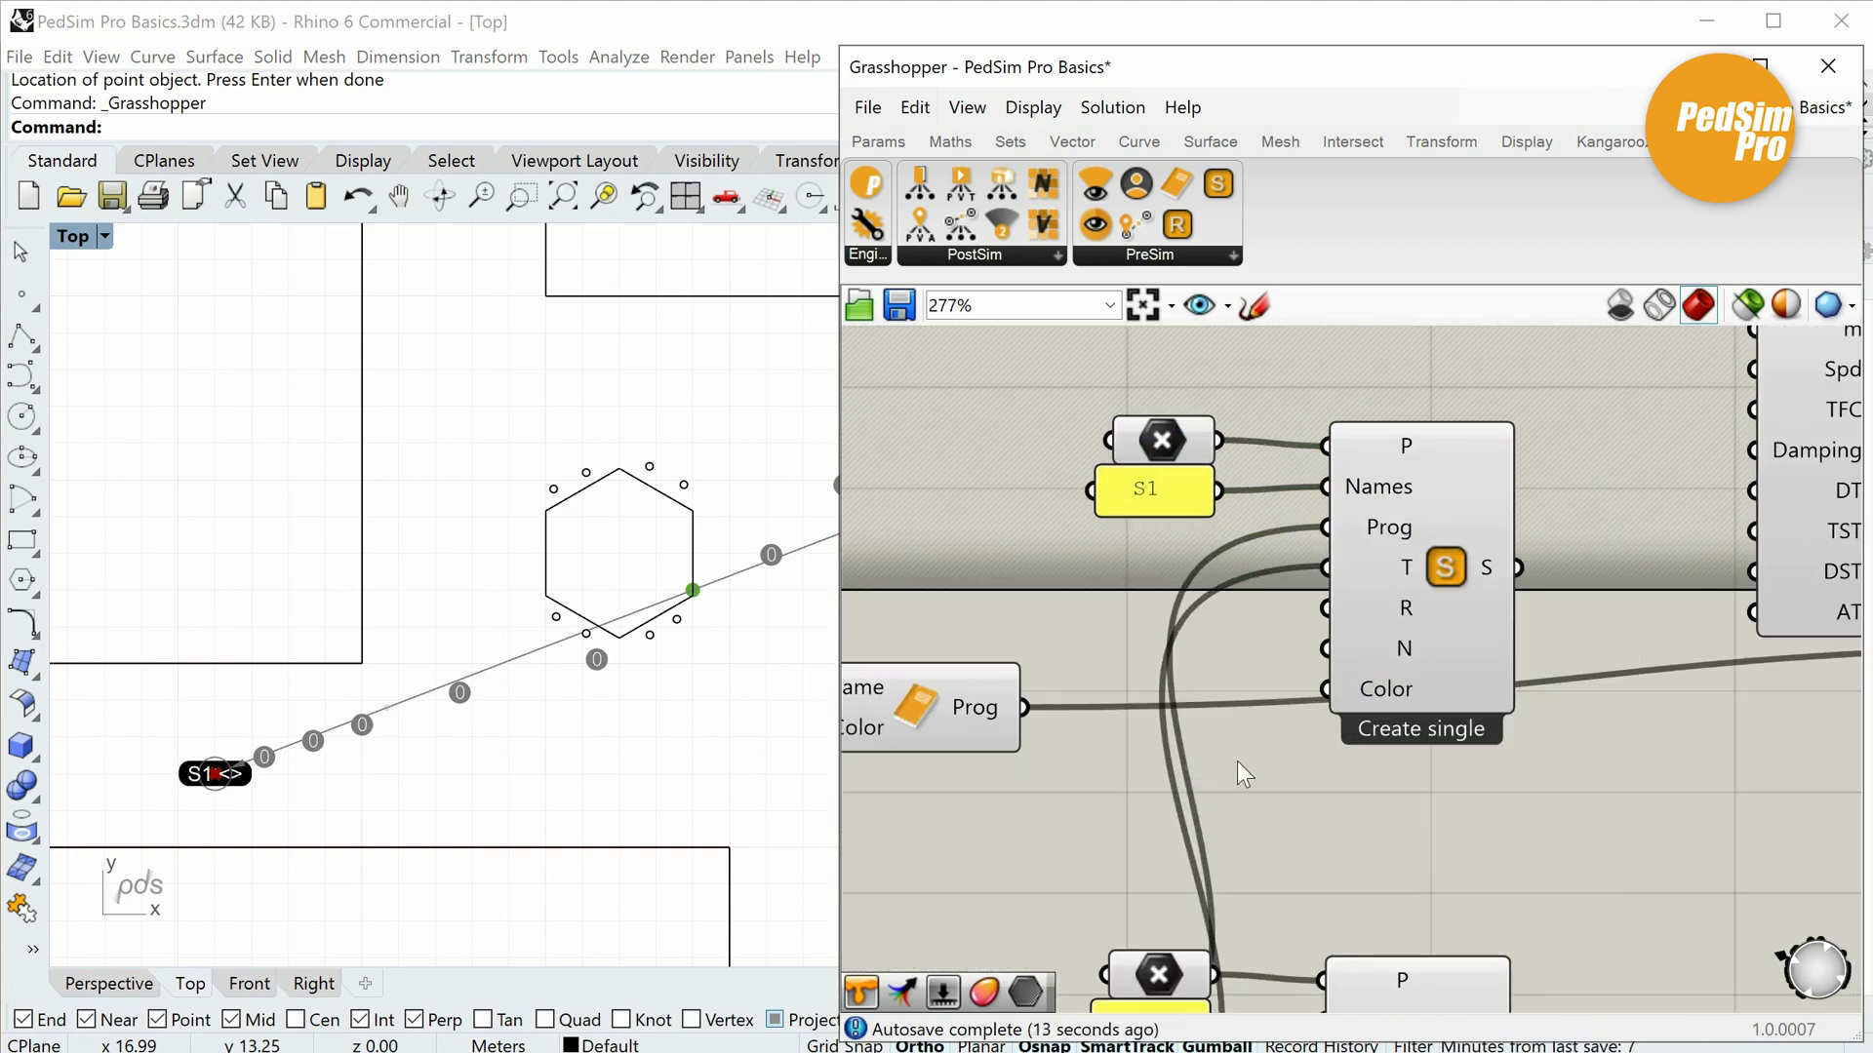
{"action": "right_click_drag", "start_coordinate": [1289, 755], "coordinate": [1424, 763]}
{"action": "left_click_drag", "start_coordinate": [1453, 542], "coordinate": [1460, 537]}
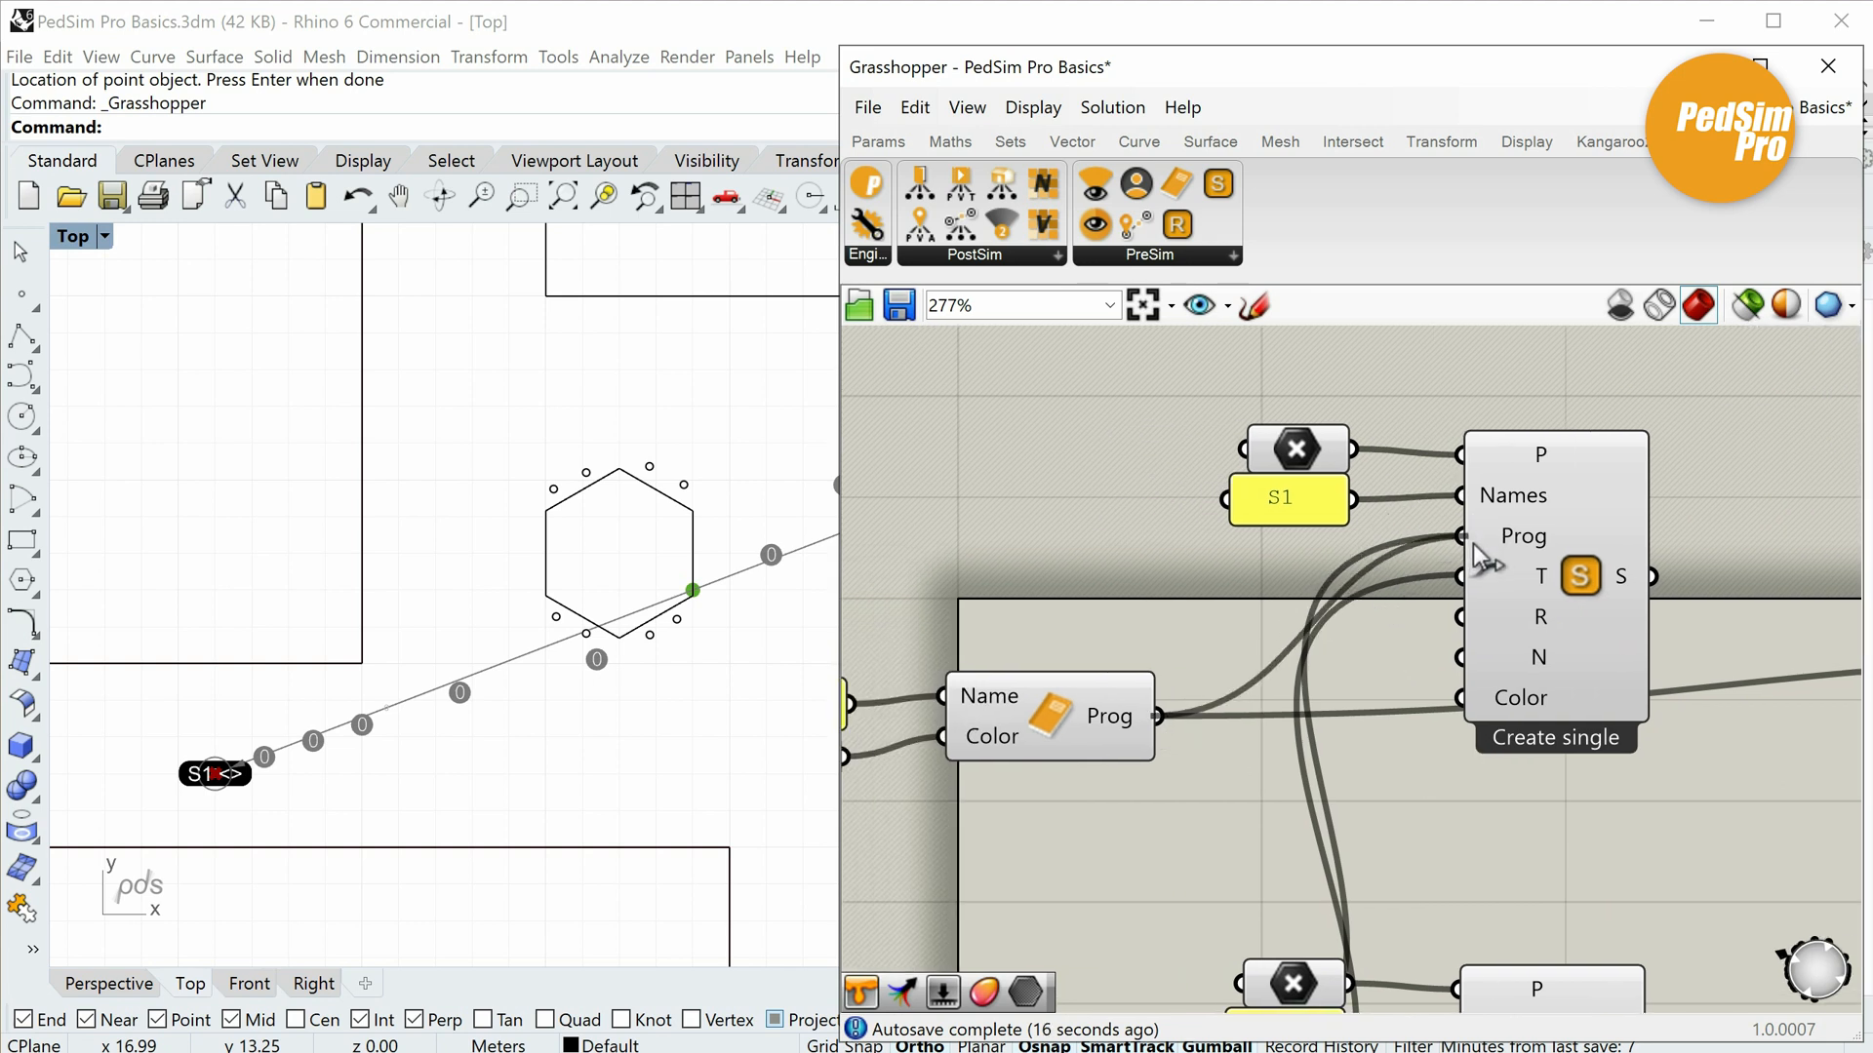
Add a number slider set to 5 and wire it to the seating stop's T (Visiting Time) input.
{"action": "right_click_drag", "start_coordinate": [1349, 636], "coordinate": [1411, 695]}
{"action": "mouse_move", "coordinate": [1608, 643]}
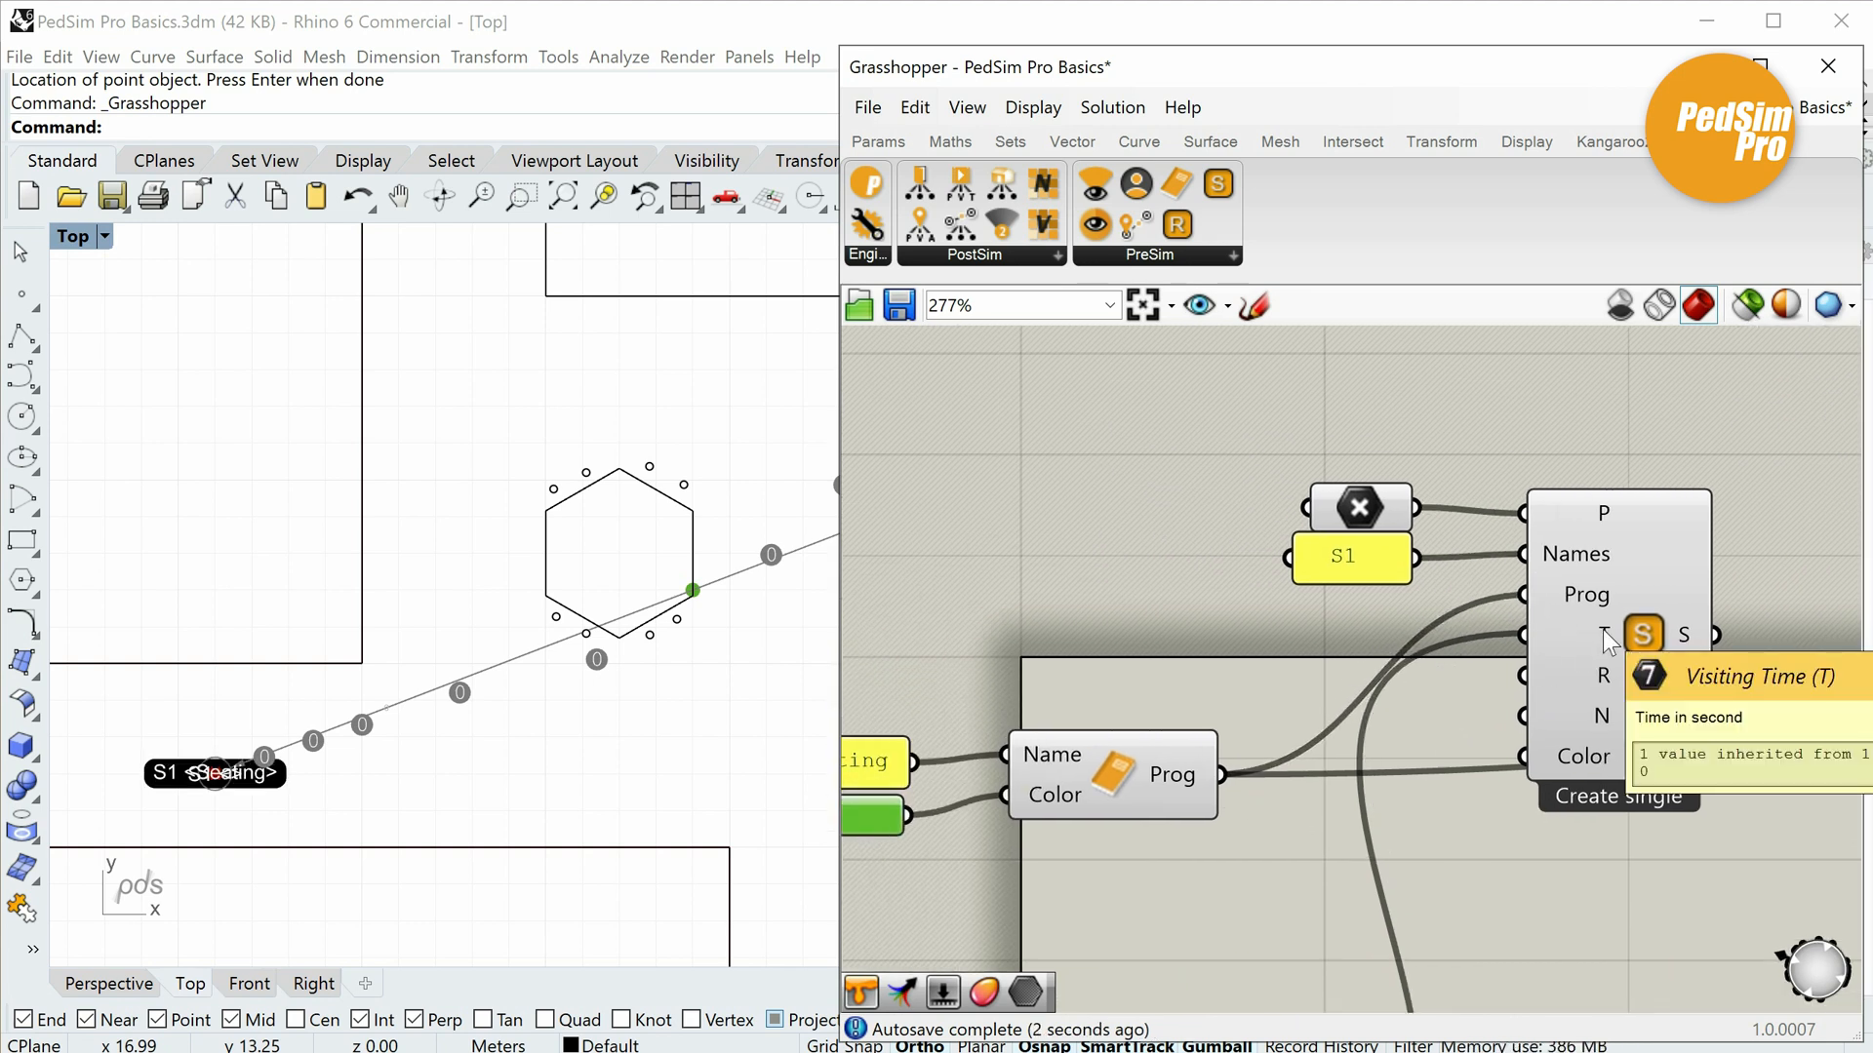
{"action": "double_click", "coordinate": [1232, 617]}
{"action": "type", "text": "5"}
{"action": "key", "text": "Return"}
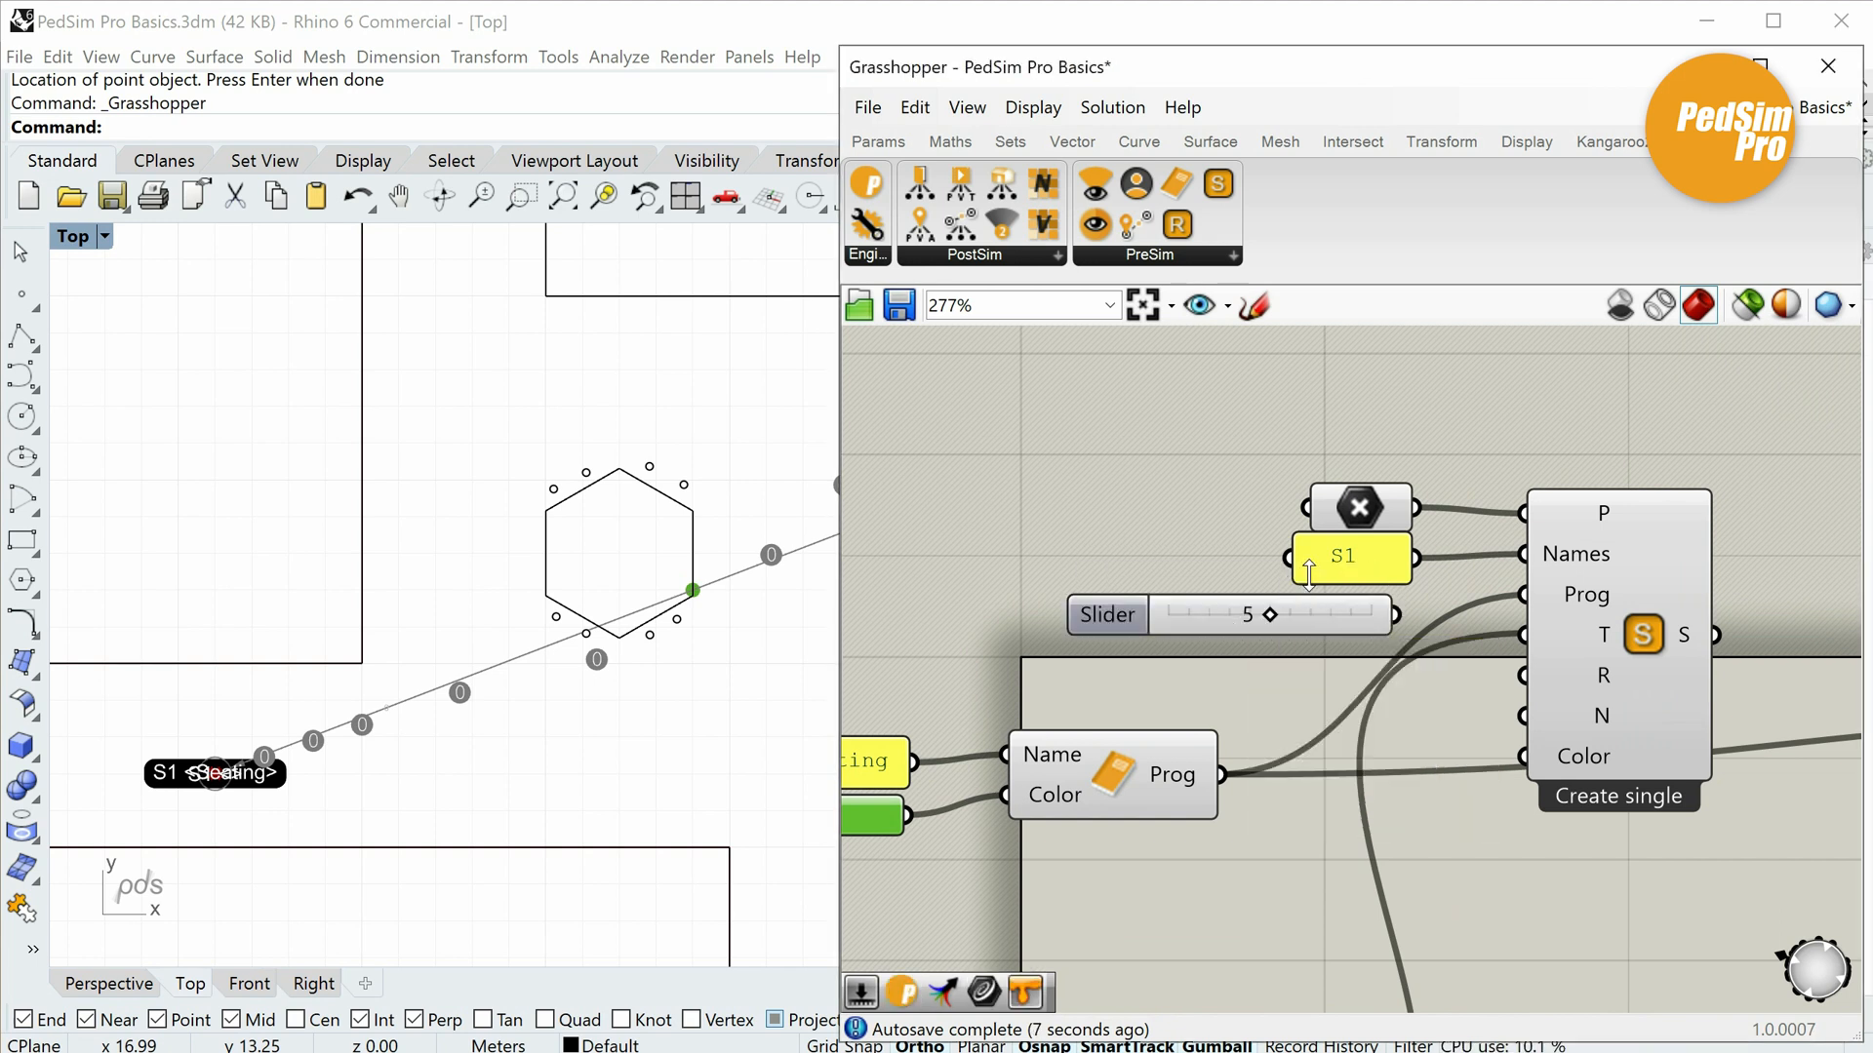
{"action": "scroll", "coordinate": [1445, 554], "scroll_direction": "up", "scroll_amount": 1}
{"action": "left_click_drag", "start_coordinate": [1522, 650], "coordinate": [1360, 646]}
{"action": "right_click_drag", "start_coordinate": [1547, 632], "coordinate": [1495, 539]}
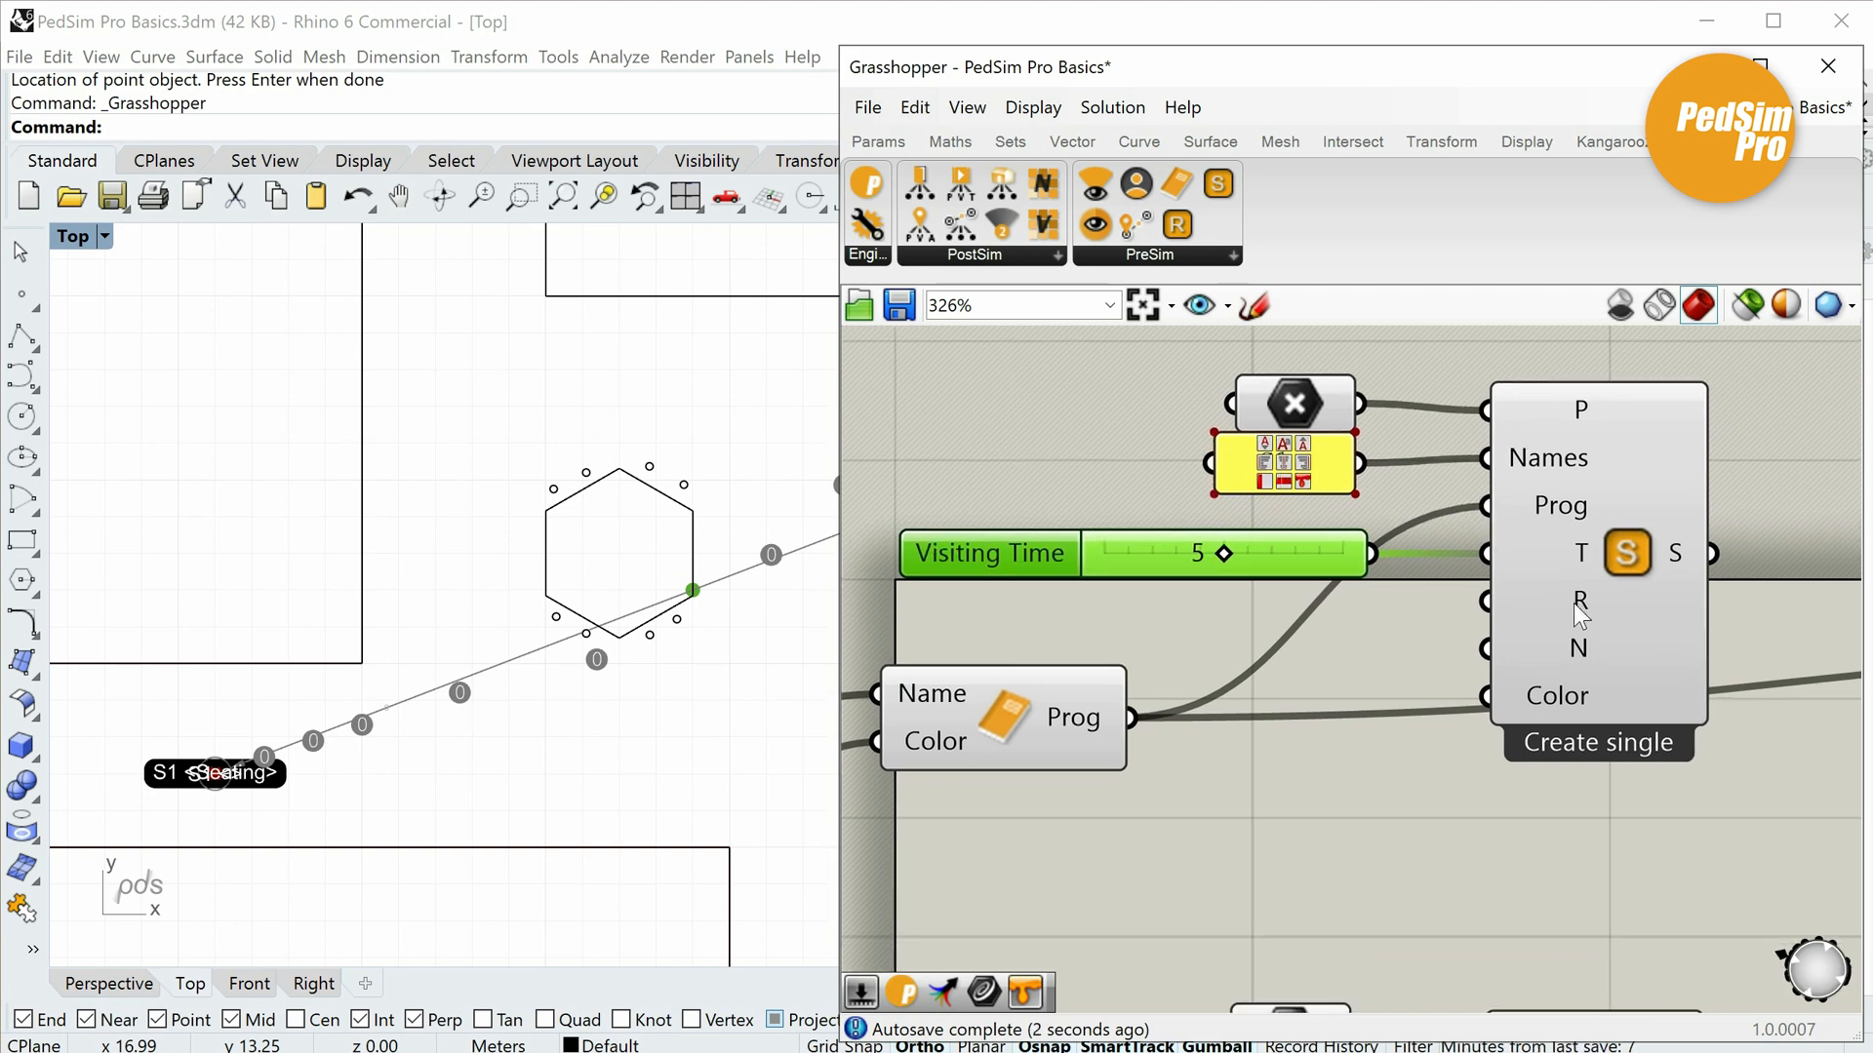
Add a number slider set to 0.2 and wire it to the seating stop's R (Access Radius) input.
{"action": "scroll", "coordinate": [1383, 632], "scroll_direction": "down", "scroll_amount": 3}
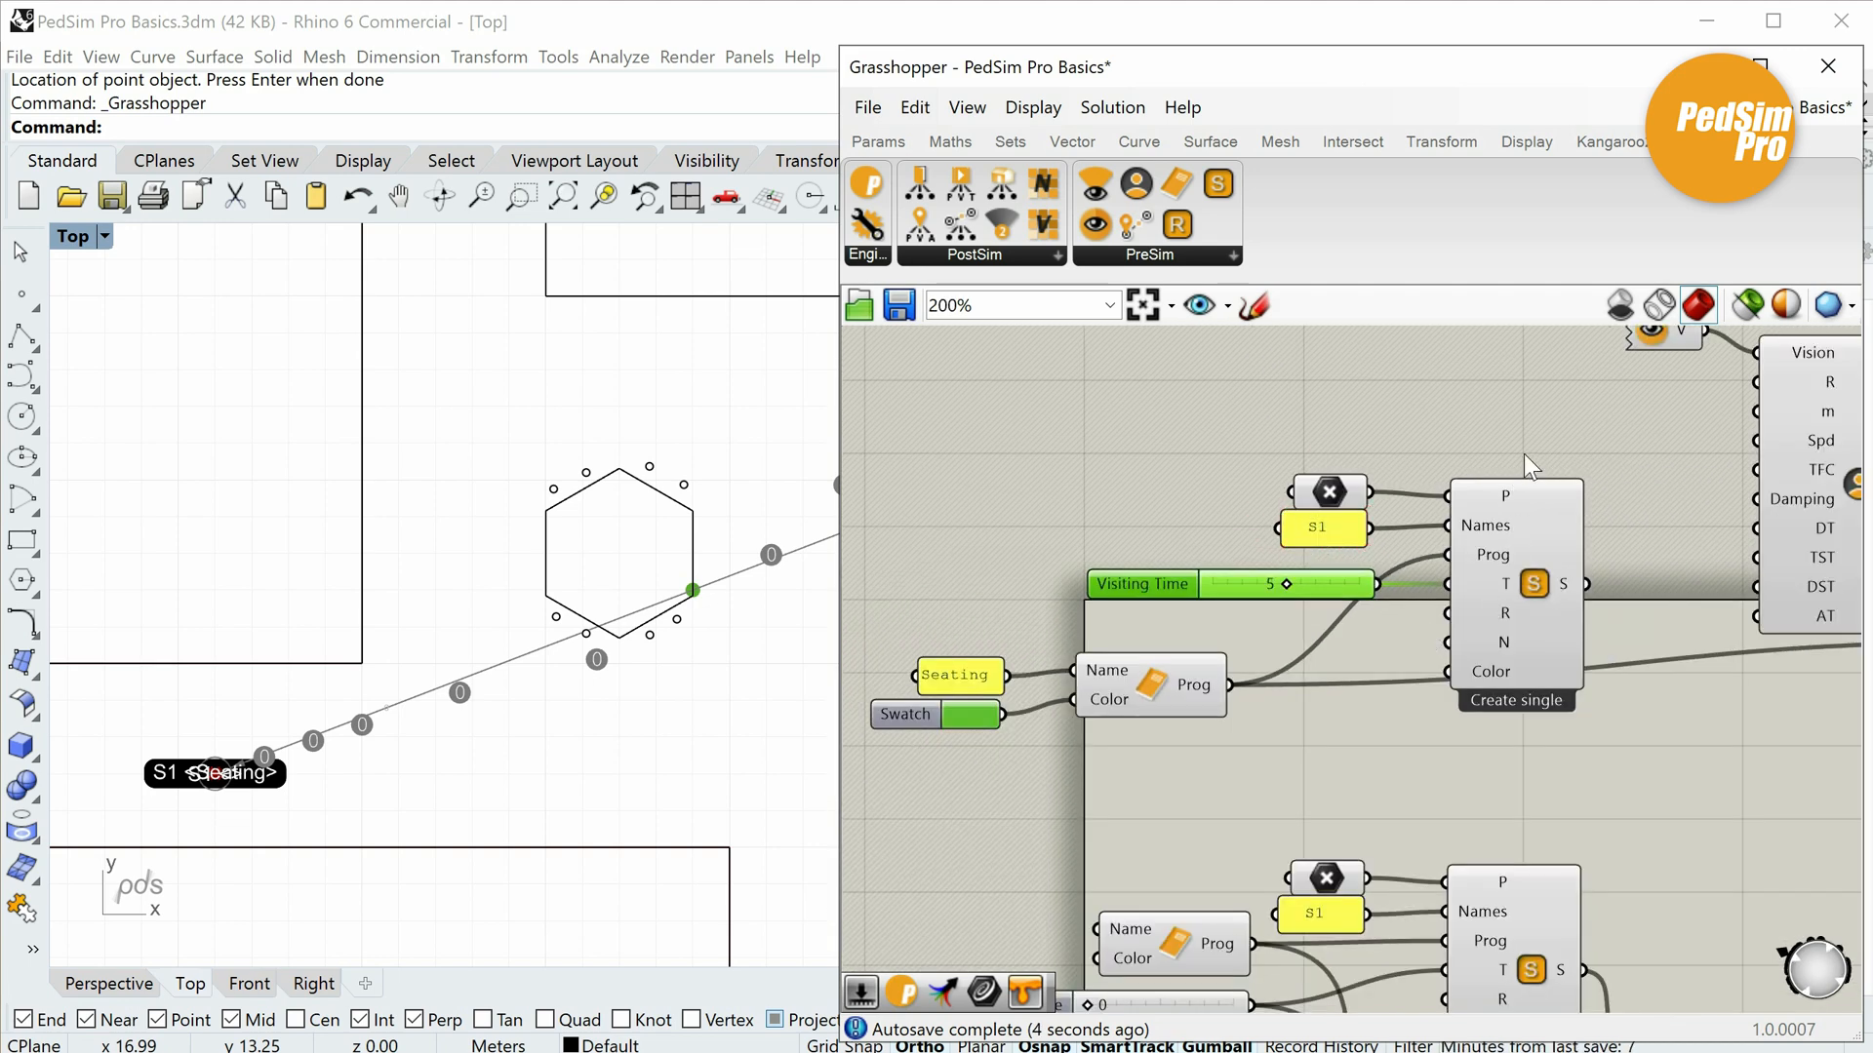
{"action": "double_click", "coordinate": [1307, 577]}
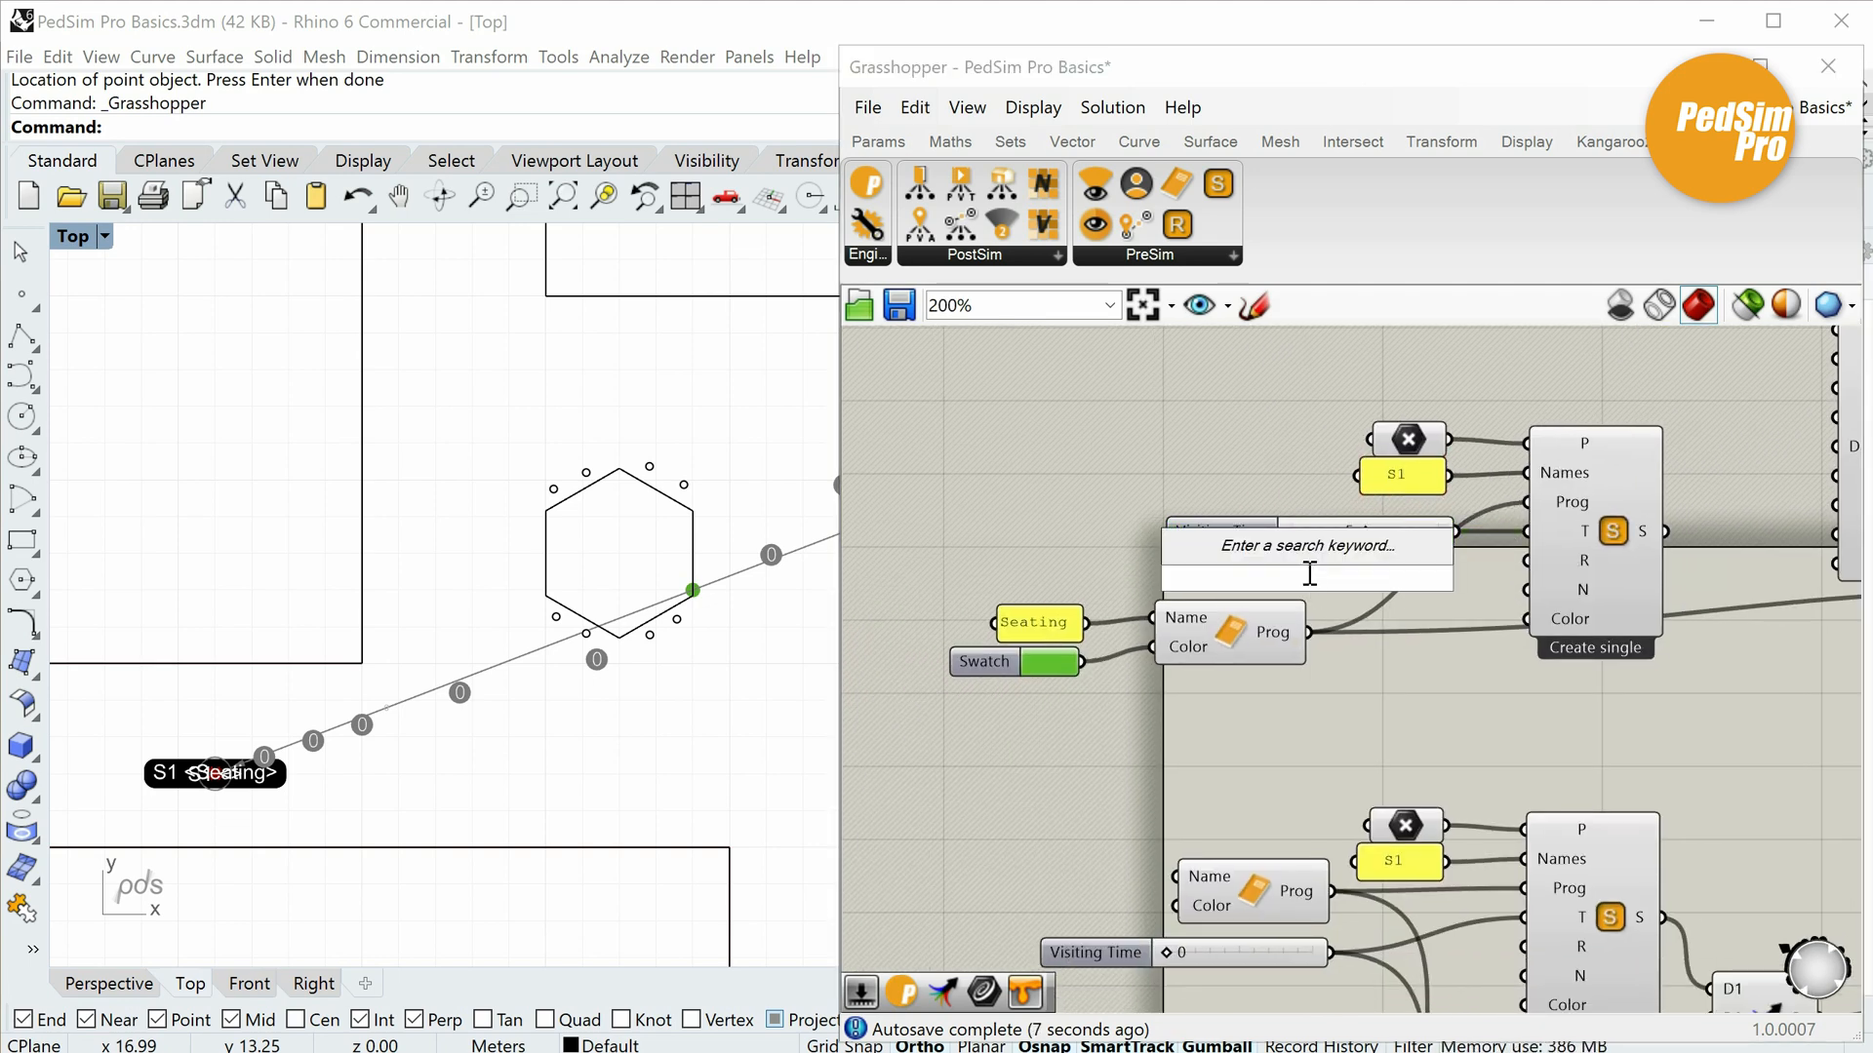
{"action": "type", "text": "0.2"}
{"action": "key", "text": "Return"}
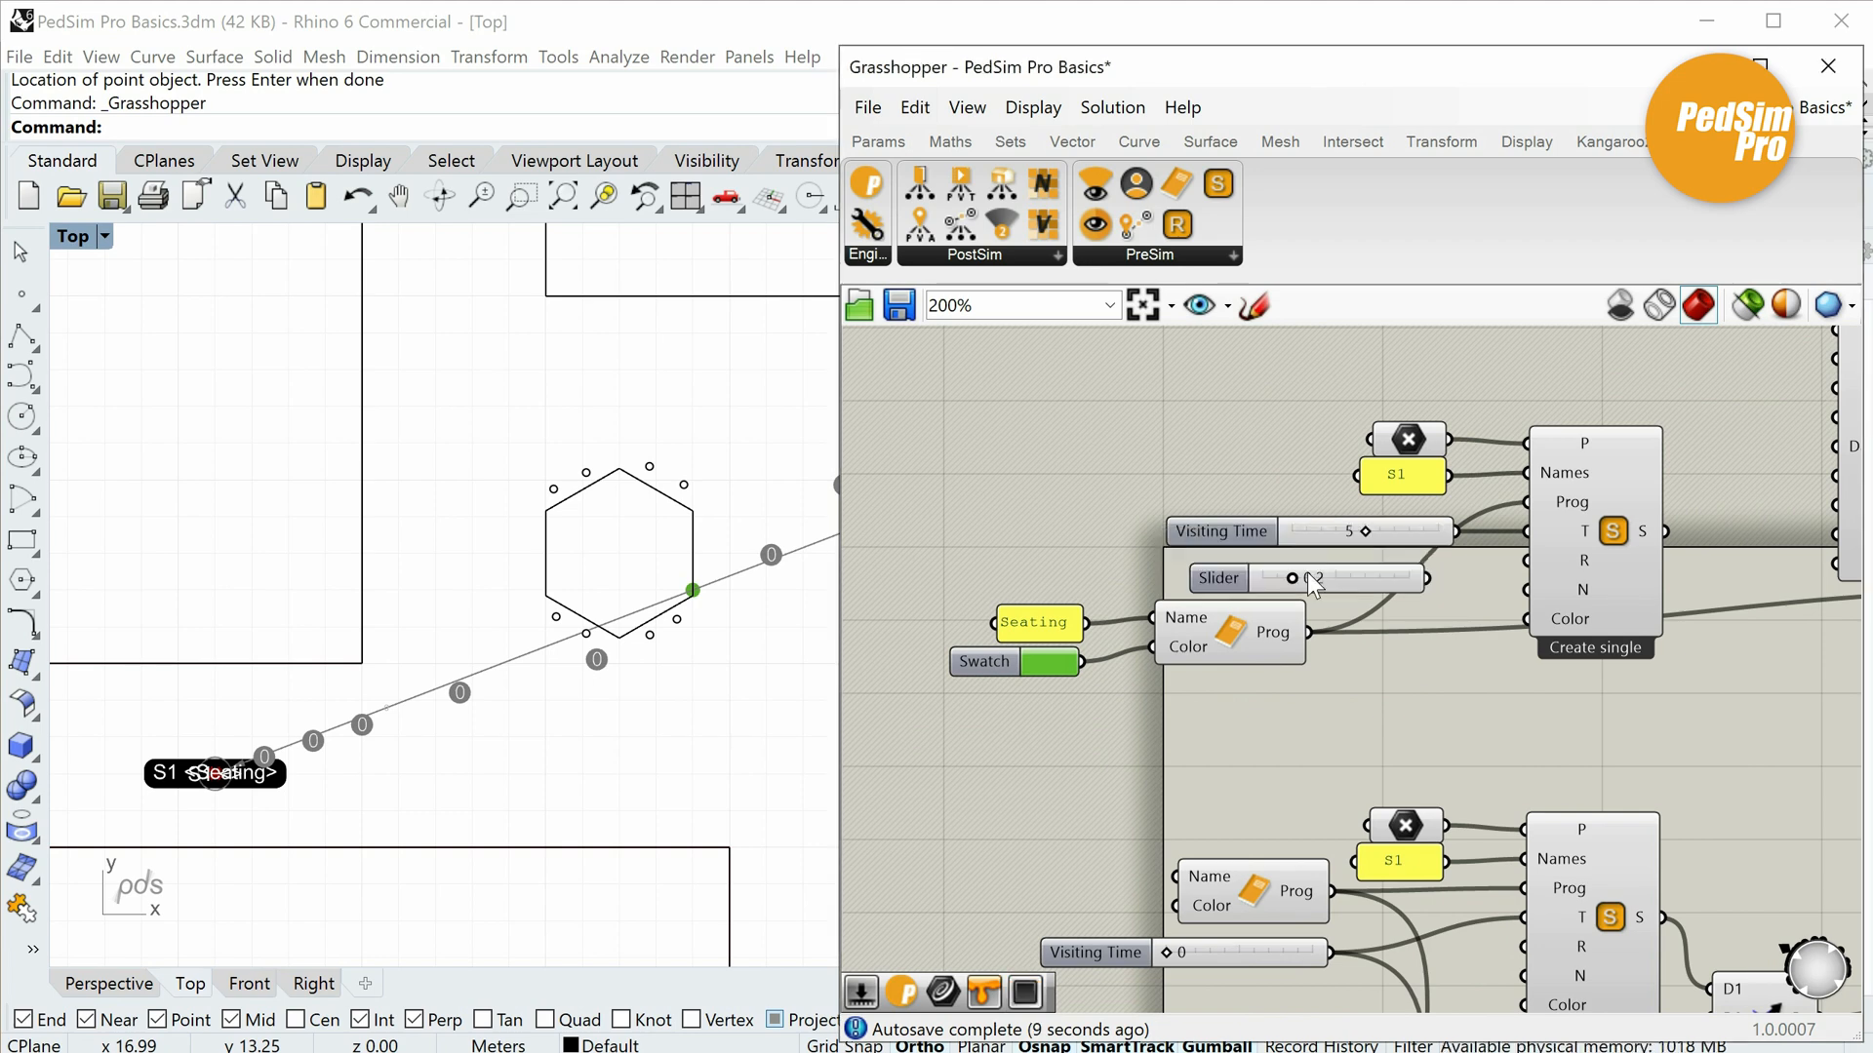
{"action": "scroll", "coordinate": [1342, 493], "scroll_direction": "up", "scroll_amount": 3}
{"action": "left_click_drag", "start_coordinate": [1598, 586], "coordinate": [1426, 591]}
{"action": "right_click_drag", "start_coordinate": [1690, 621], "coordinate": [1543, 607]}
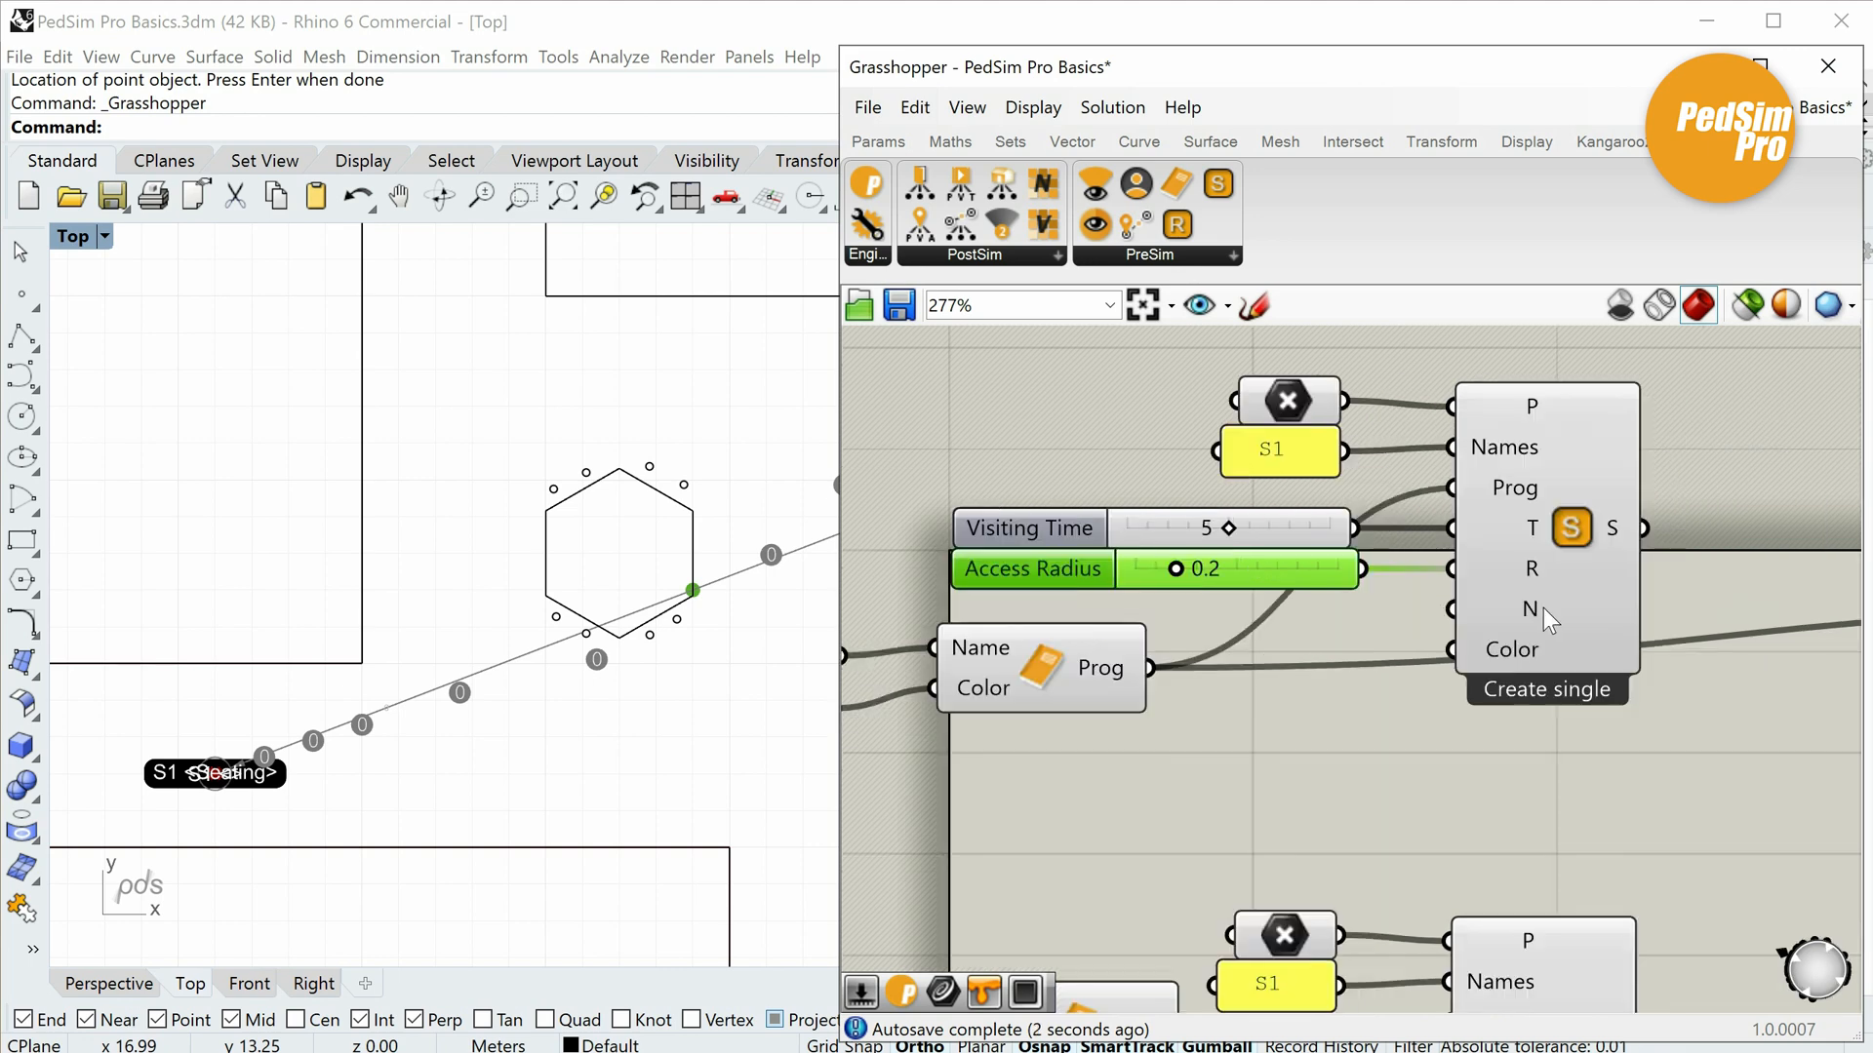
Shift the seating stop and its inputs upward, then wire a new slider set to 8 to its N (Capacity) input.
{"action": "mouse_move", "coordinate": [1520, 607]}
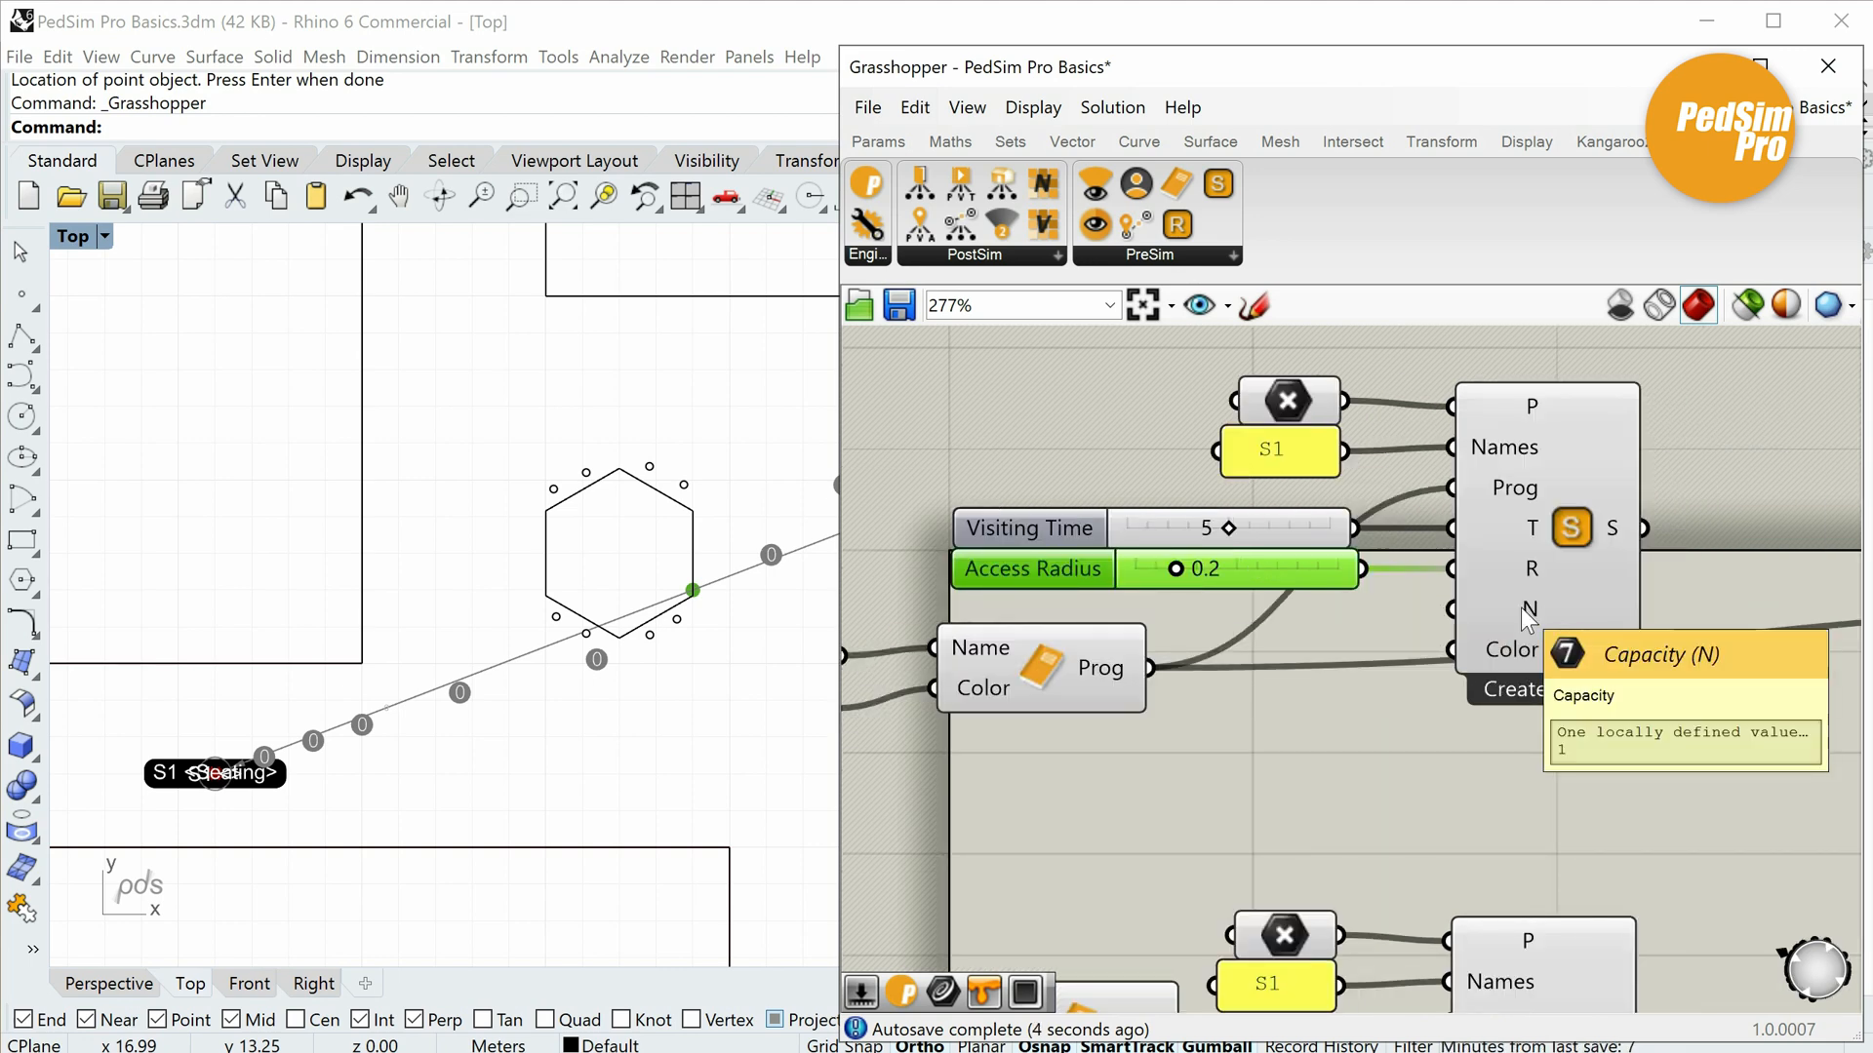
{"action": "scroll", "coordinate": [1520, 606], "scroll_direction": "down", "scroll_amount": 2}
{"action": "left_click_drag", "start_coordinate": [1554, 348], "coordinate": [1274, 597]}
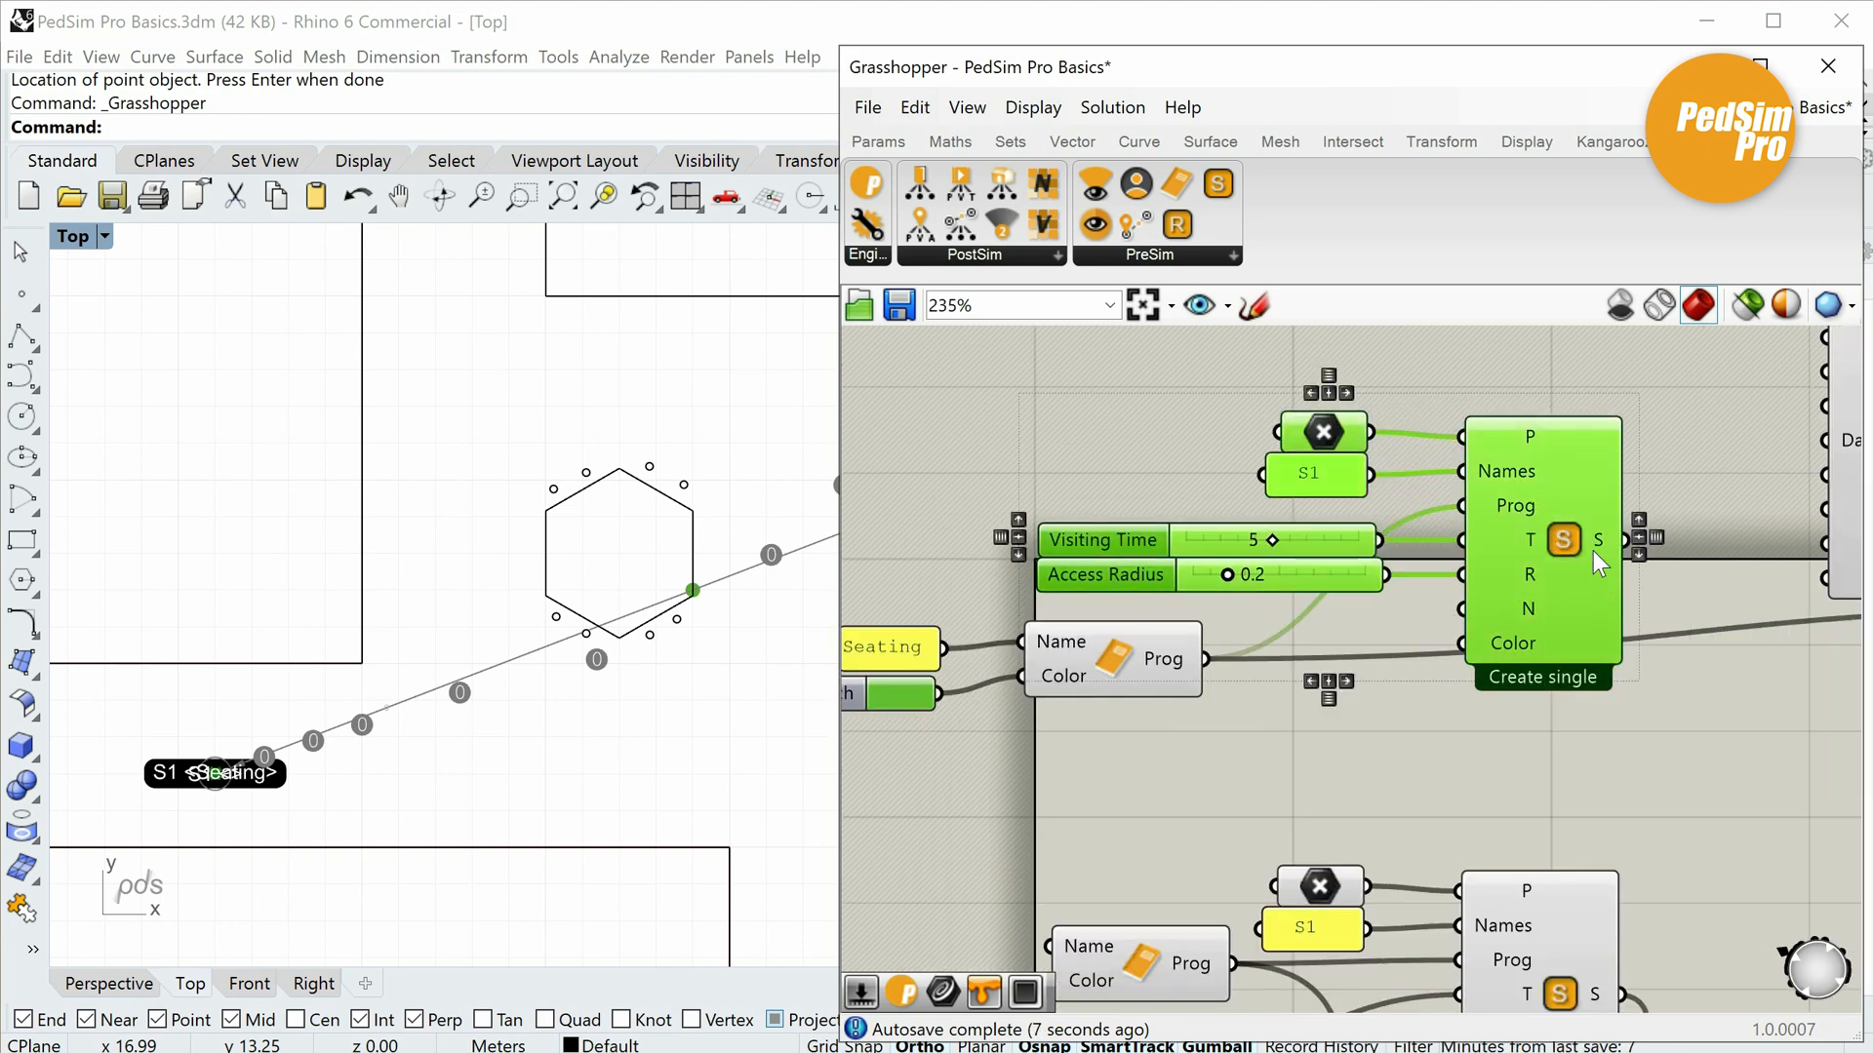
{"action": "left_click_drag", "start_coordinate": [1594, 556], "coordinate": [1620, 444]}
{"action": "right_click_drag", "start_coordinate": [1322, 564], "coordinate": [1412, 646]}
{"action": "left_click", "coordinate": [1344, 601]}
{"action": "double_click", "coordinate": [1344, 601]}
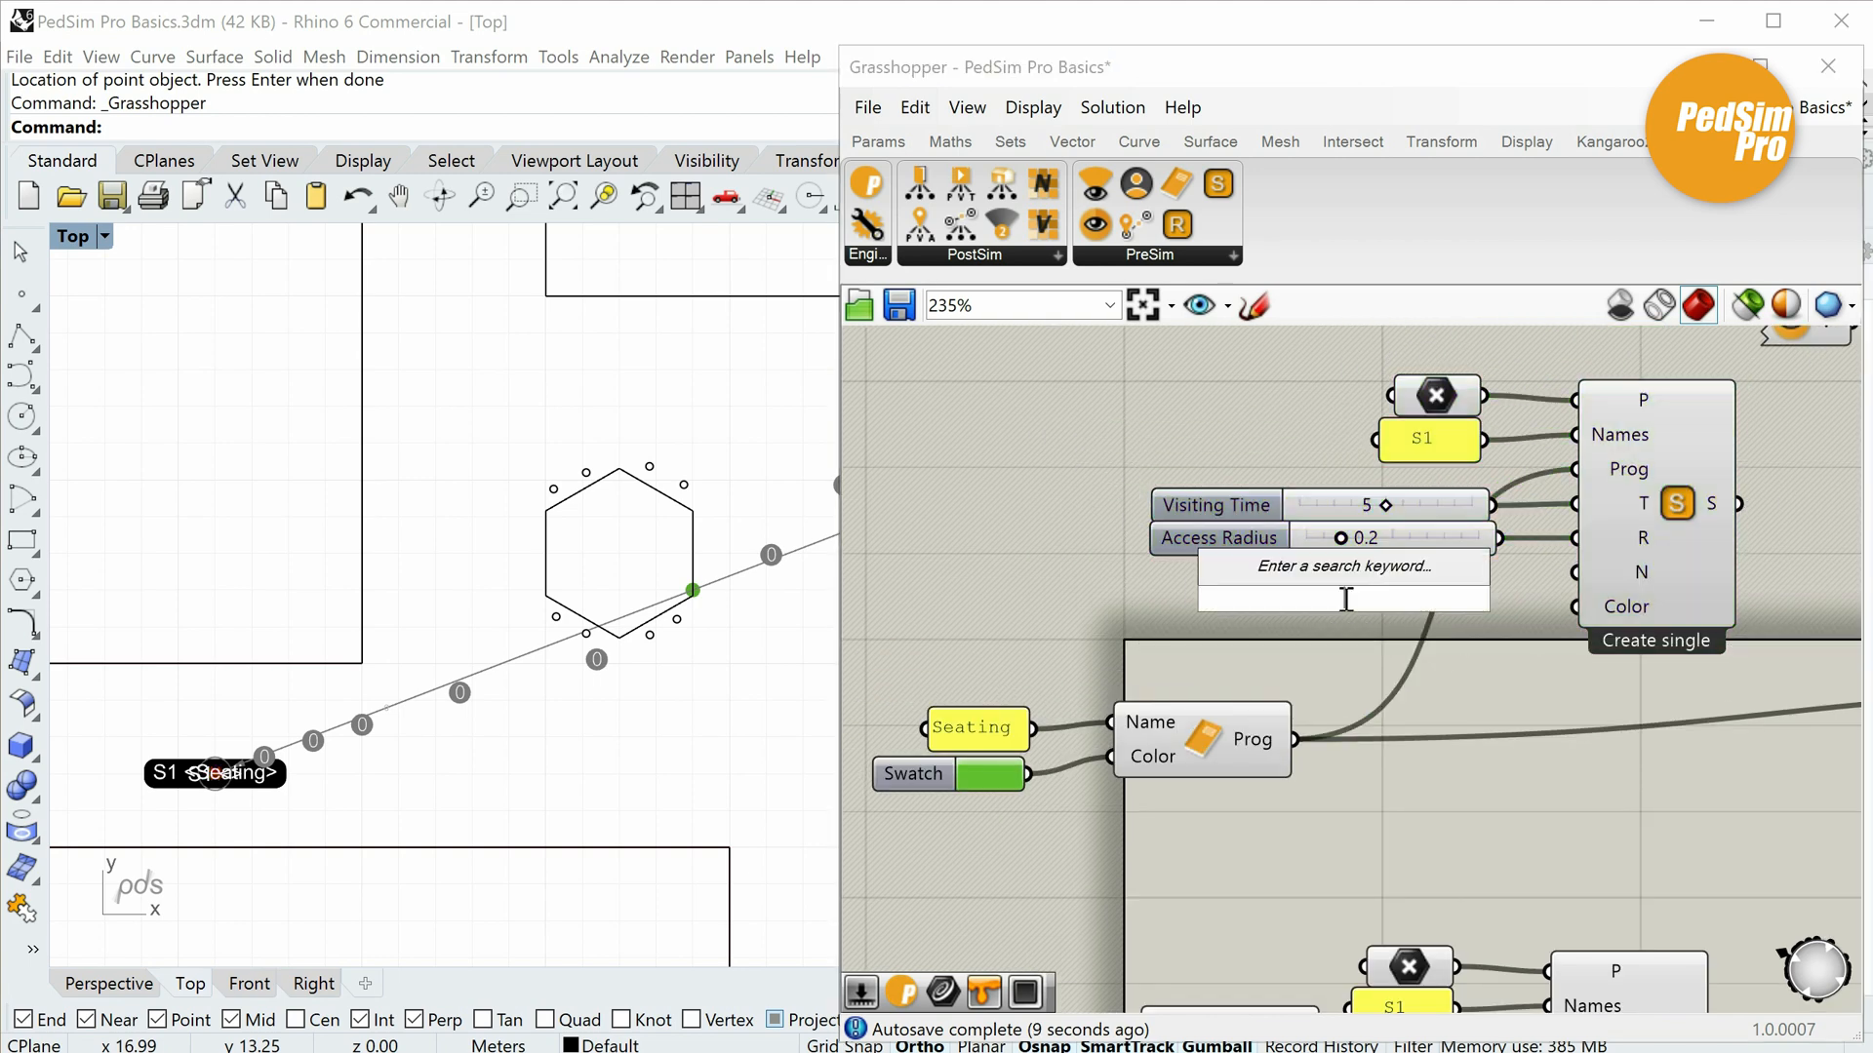
{"action": "type", "text": "8"}
{"action": "key", "text": "Return"}
{"action": "scroll", "coordinate": [1397, 582], "scroll_direction": "up", "scroll_amount": 4}
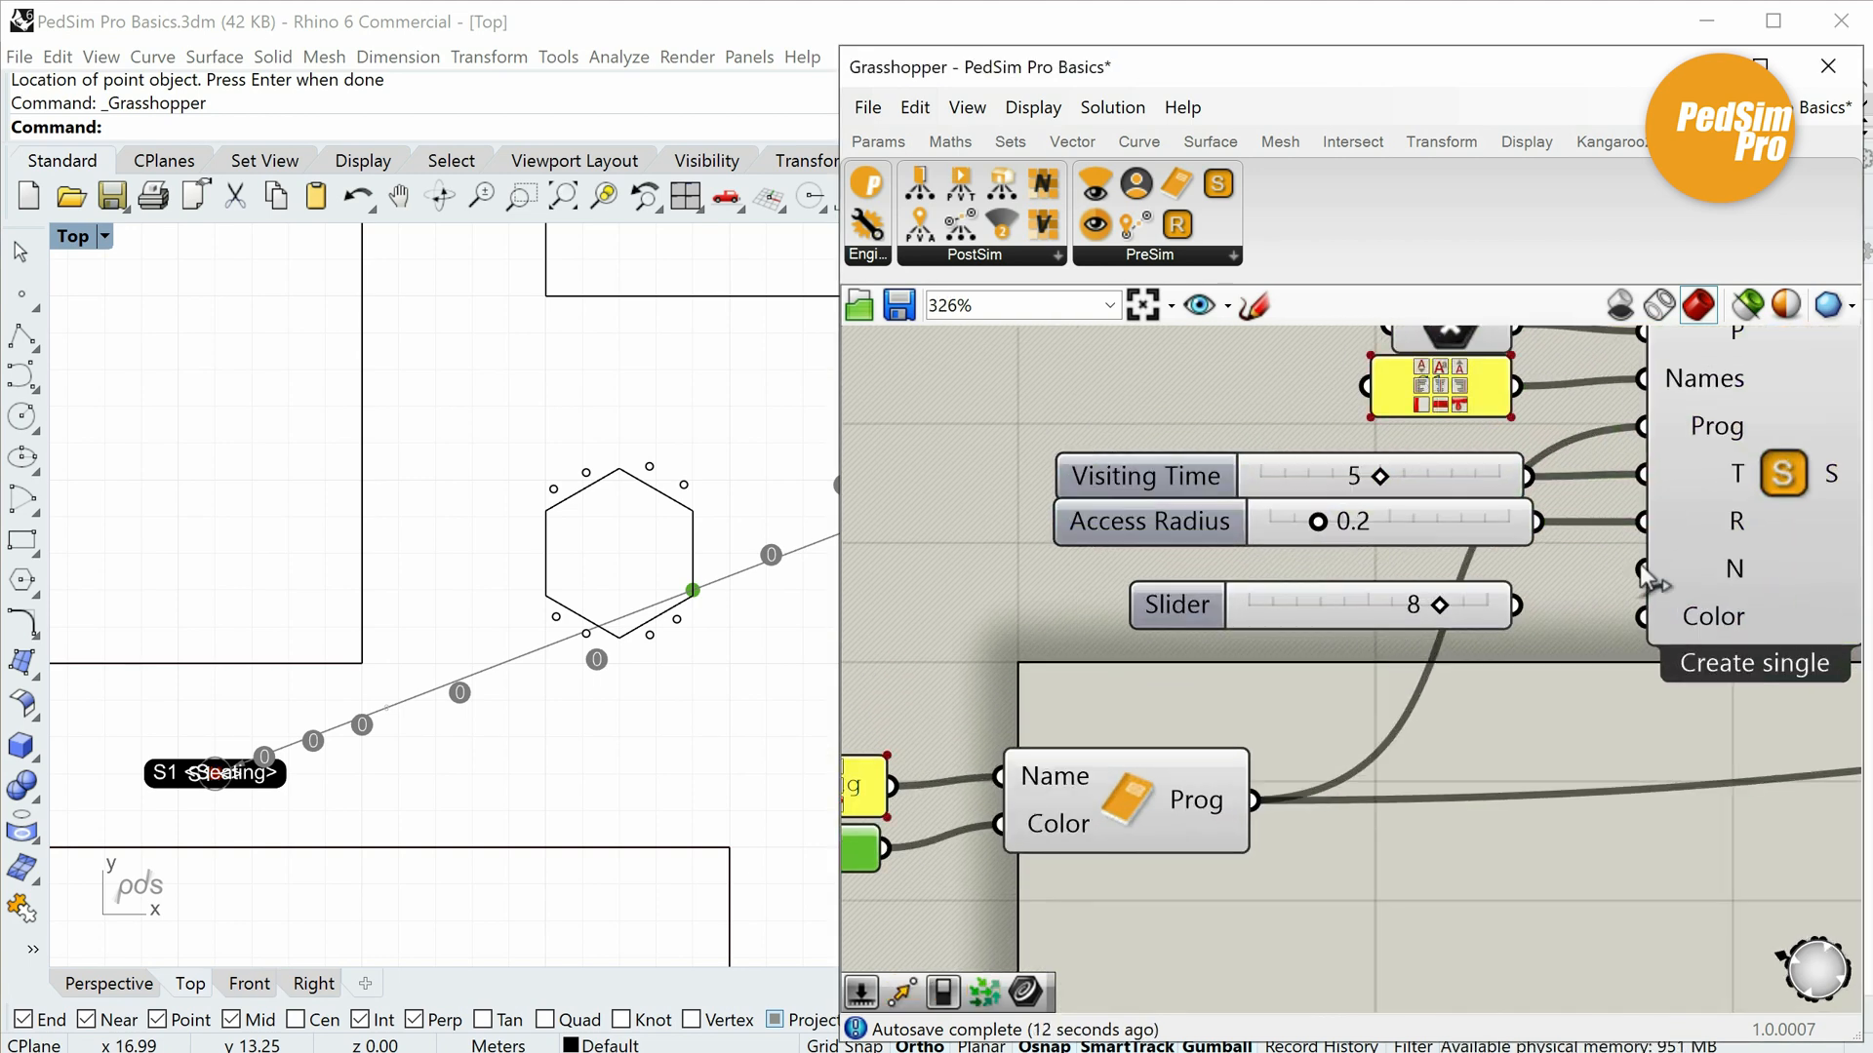
{"action": "left_click", "coordinate": [1395, 583]}
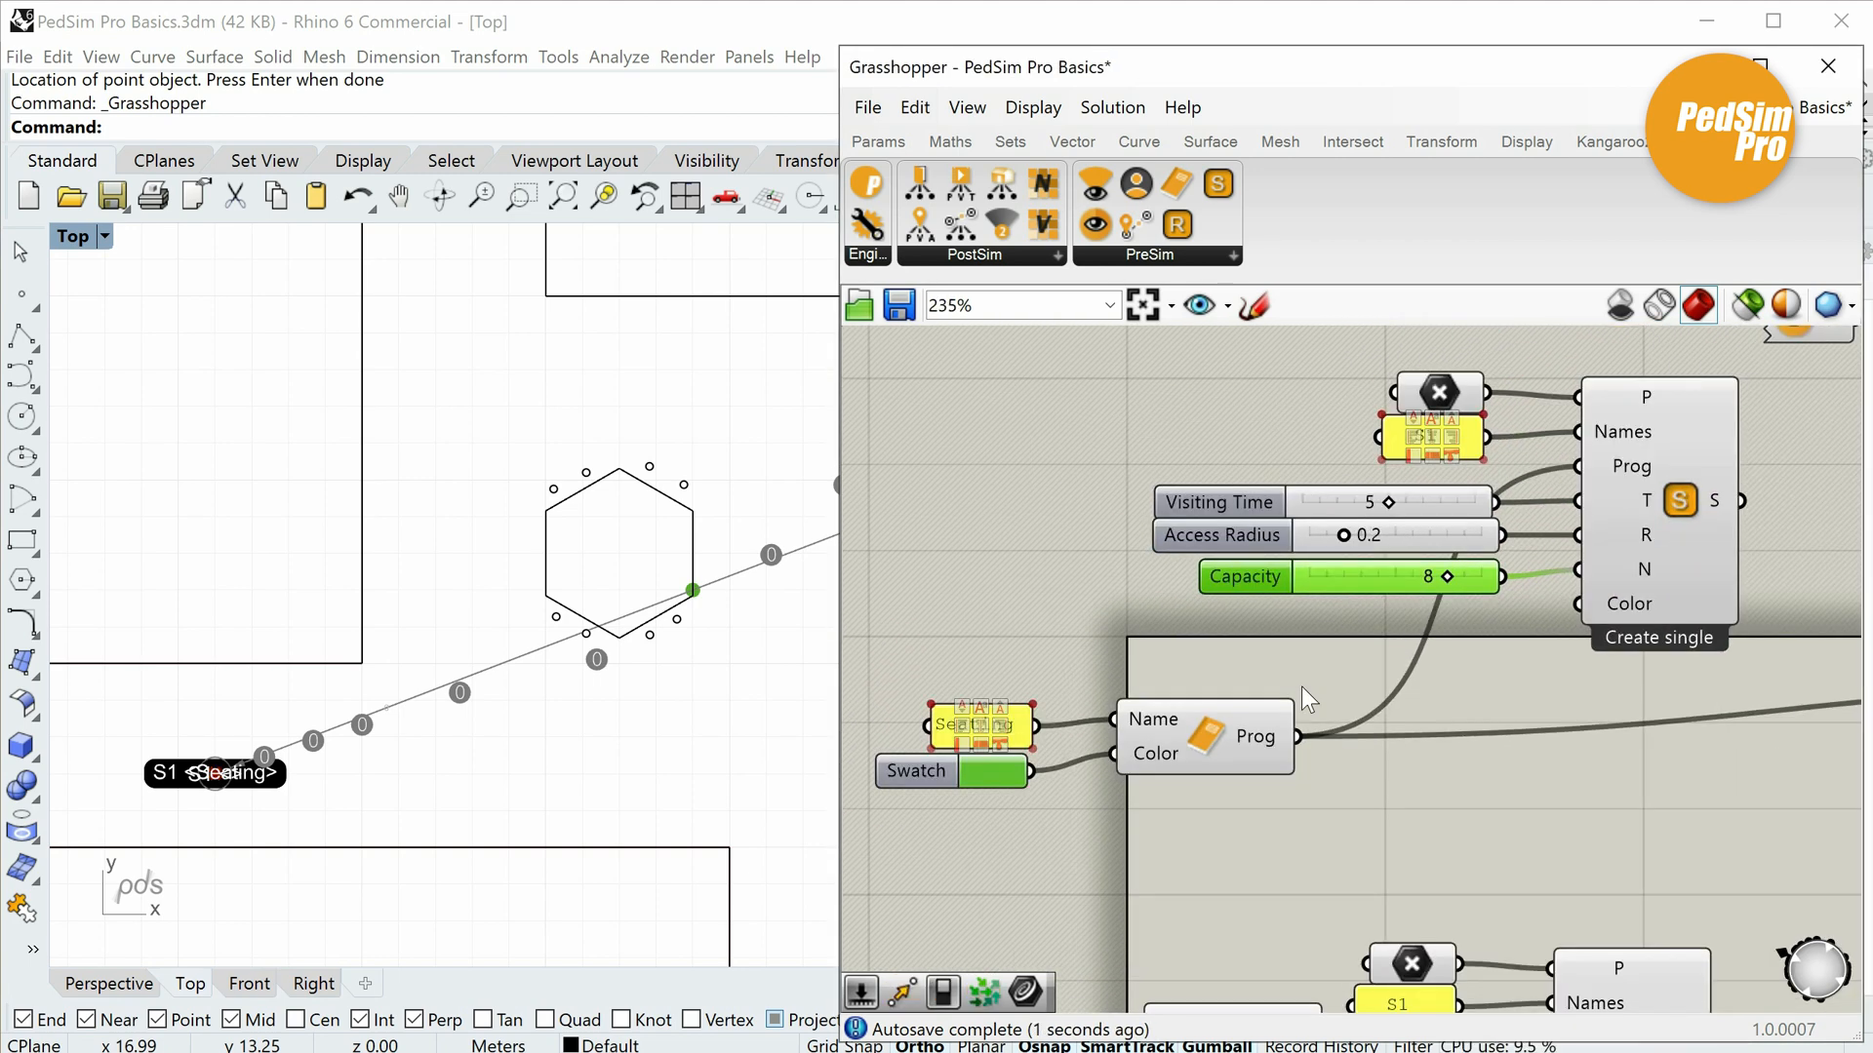
Wire the green swatch to the seating stop's Color input and reference the eight points around the hexagon in its point parameter.
{"action": "scroll", "coordinate": [1396, 576], "scroll_direction": "down", "scroll_amount": 4}
{"action": "left_click_drag", "start_coordinate": [1041, 780], "coordinate": [1577, 605]}
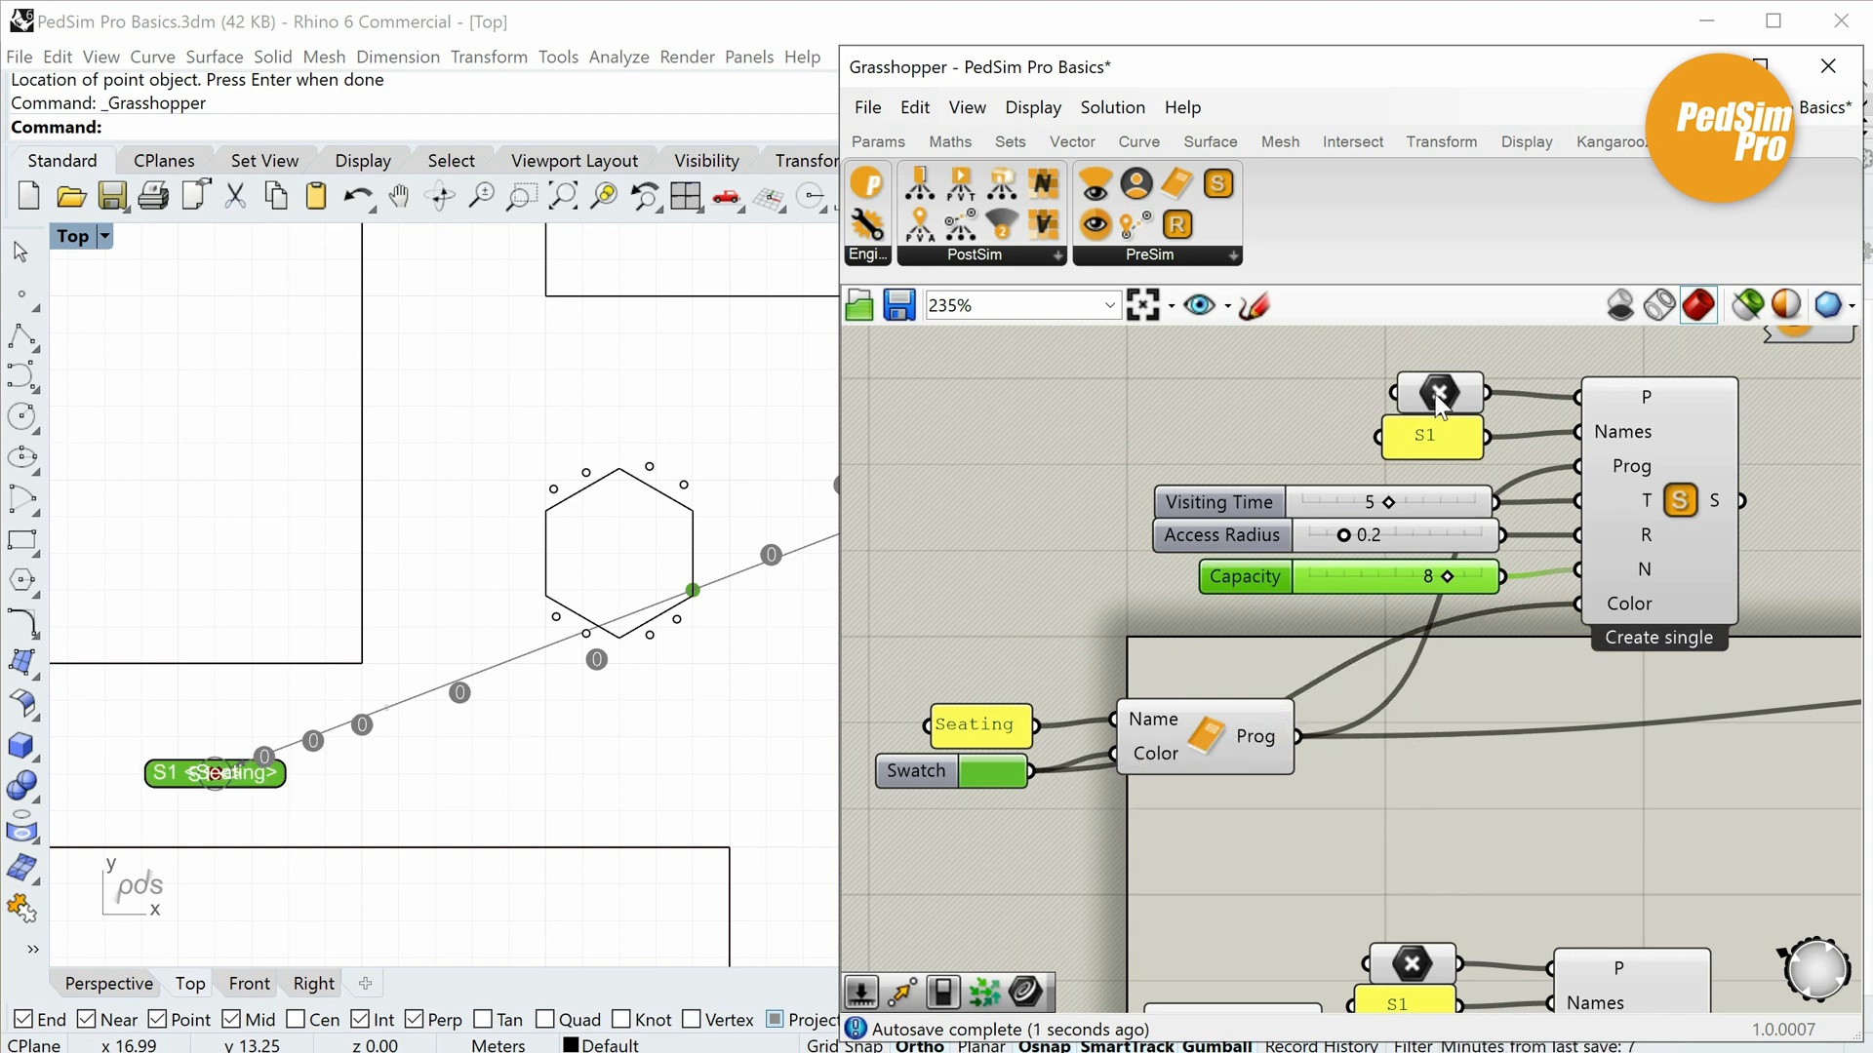
{"action": "right_click", "coordinate": [1441, 403]}
{"action": "left_click", "coordinate": [1537, 749]}
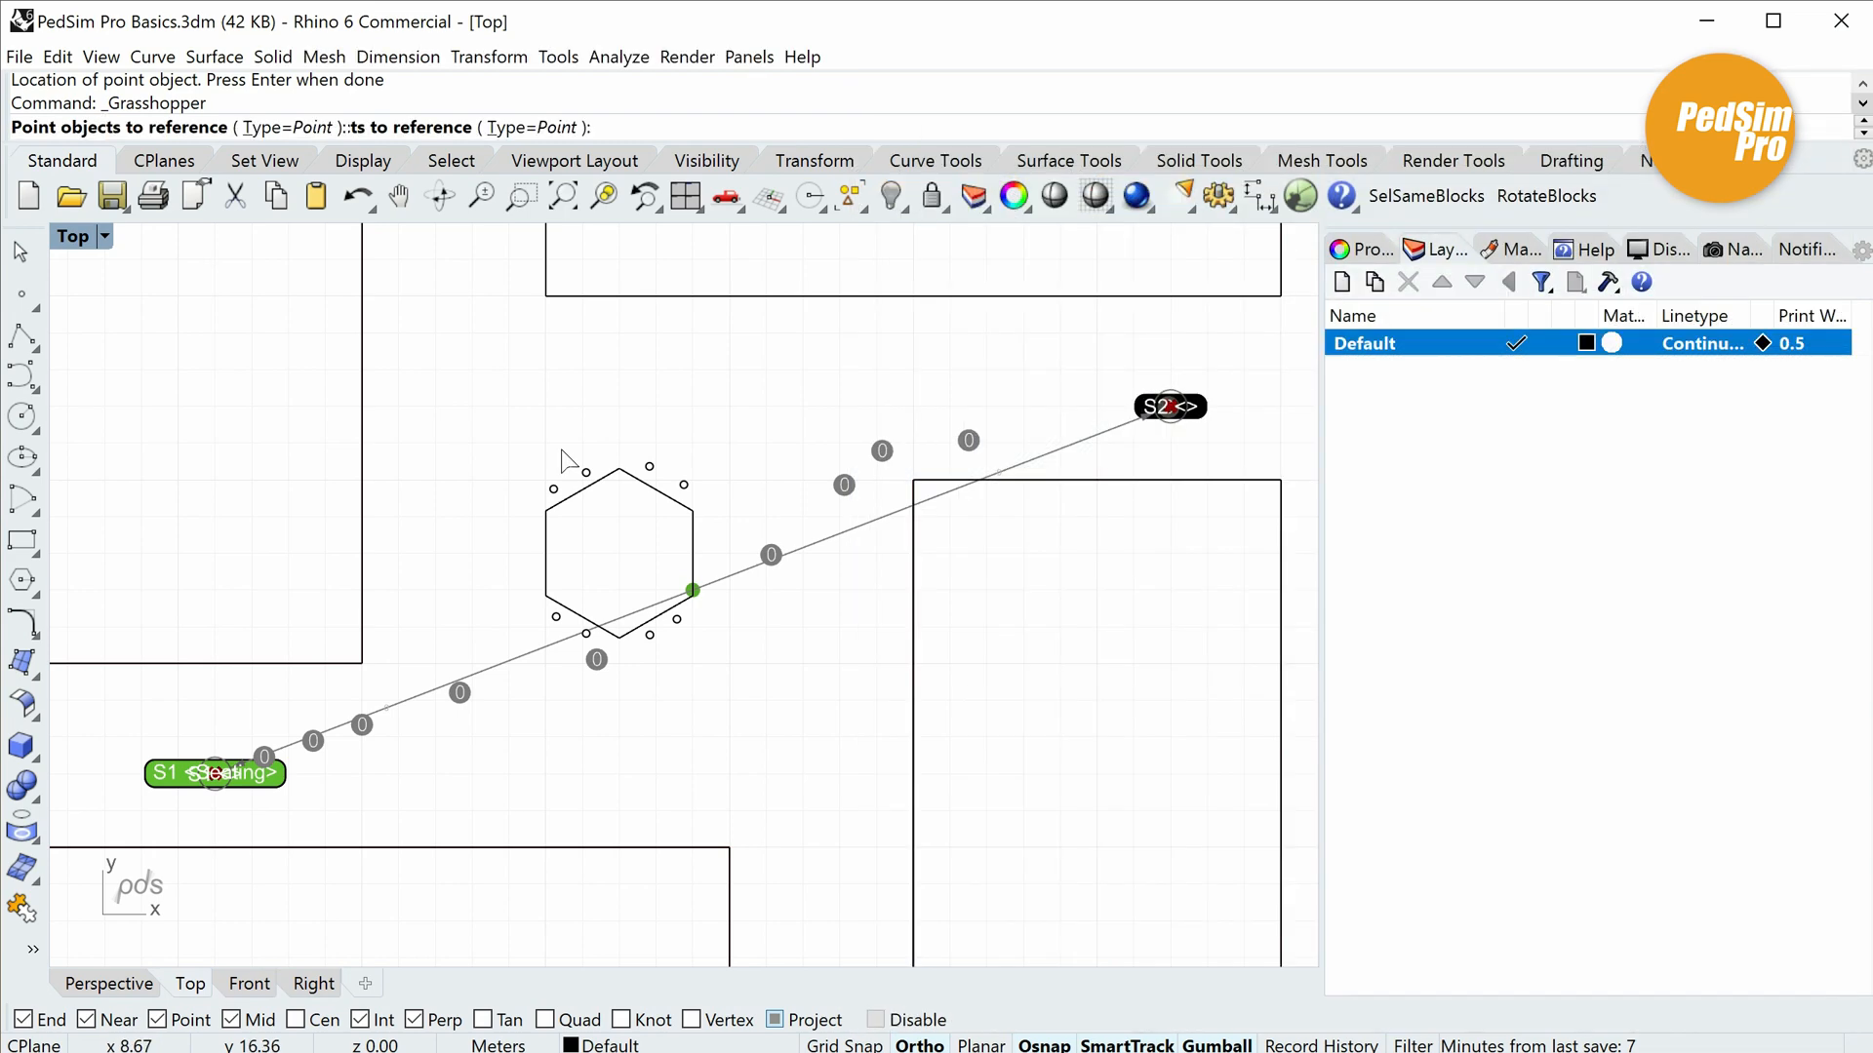
{"action": "left_click_drag", "start_coordinate": [562, 449], "coordinate": [746, 517]}
{"action": "left_click_drag", "start_coordinate": [466, 590], "coordinate": [800, 684]}
{"action": "key", "text": "Return"}
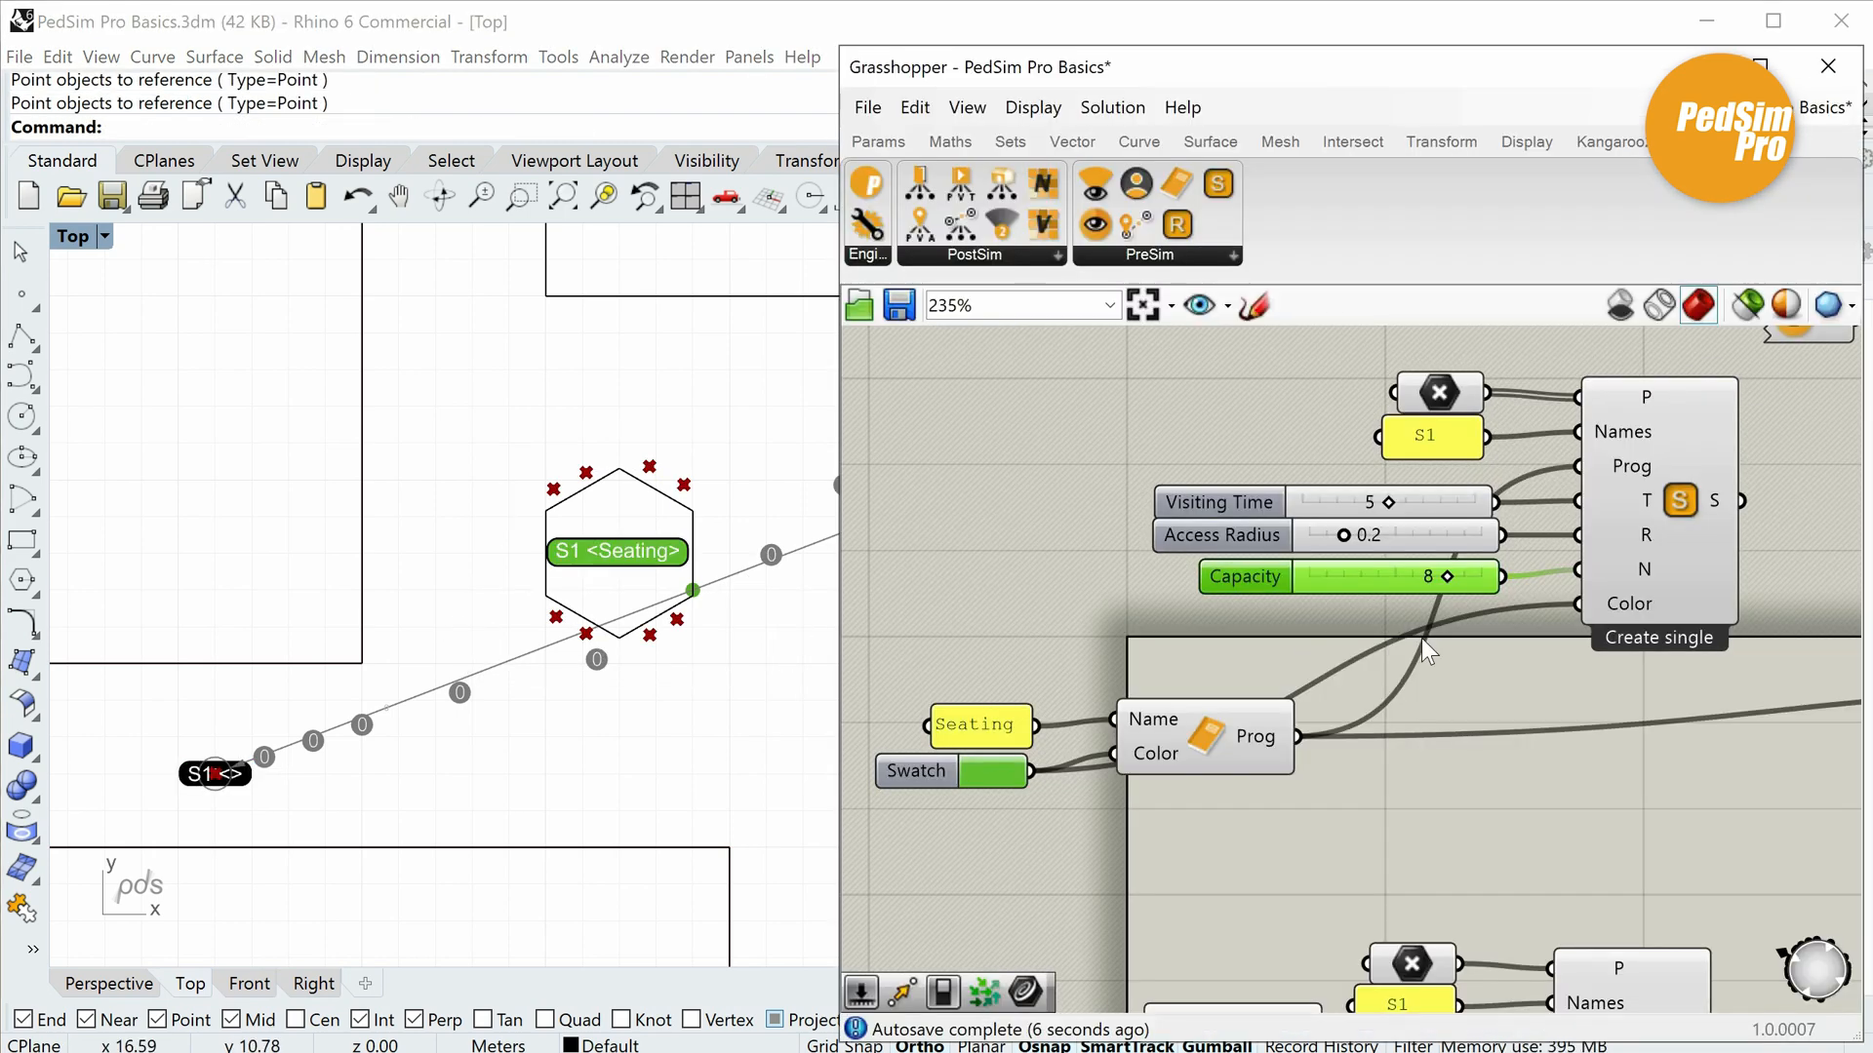
Move the Merge component farther away from the S1 and S2 stop components.
{"action": "right_click_drag", "start_coordinate": [580, 603], "coordinate": [485, 630]}
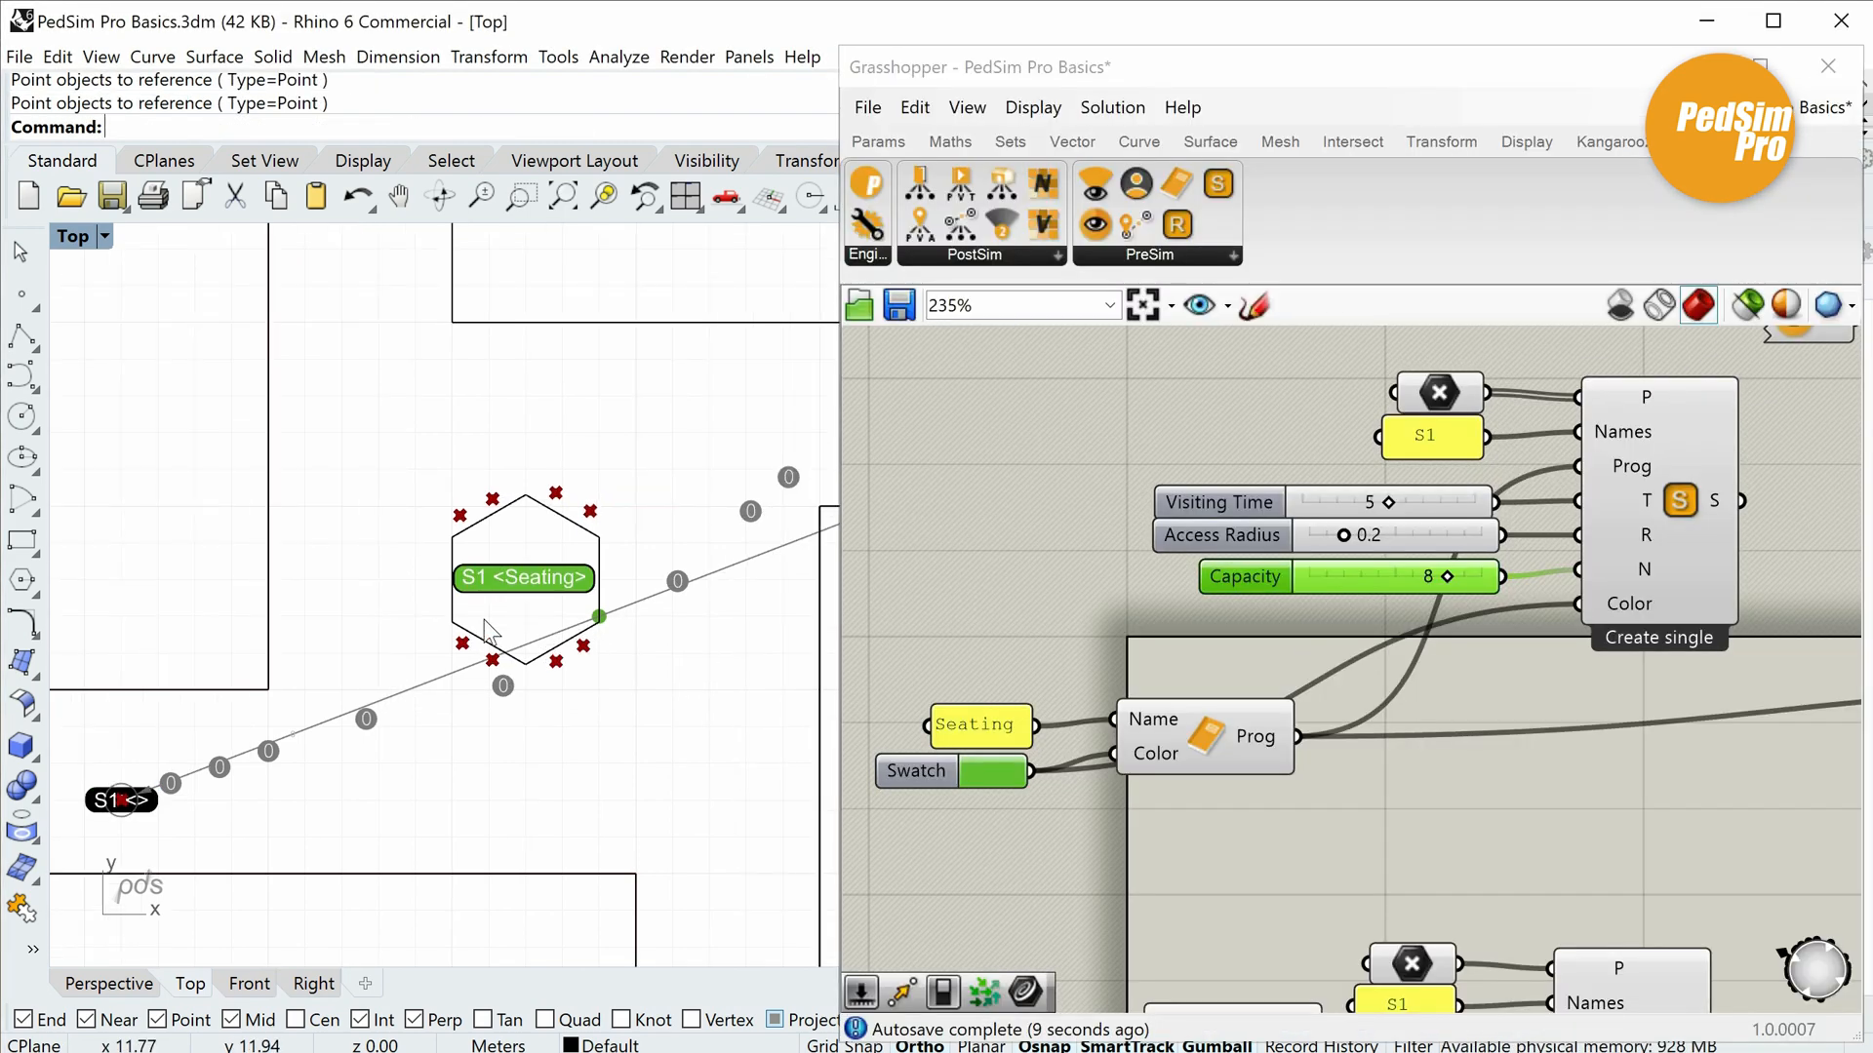
{"action": "scroll", "coordinate": [485, 630], "scroll_direction": "up", "scroll_amount": 6}
{"action": "scroll", "coordinate": [582, 639], "scroll_direction": "down", "scroll_amount": 6}
{"action": "scroll", "coordinate": [579, 647], "scroll_direction": "down", "scroll_amount": 4}
{"action": "right_click_drag", "start_coordinate": [662, 679], "coordinate": [608, 712]}
{"action": "right_click_drag", "start_coordinate": [1321, 638], "coordinate": [1183, 644]}
{"action": "scroll", "coordinate": [1183, 644], "scroll_direction": "down", "scroll_amount": 5}
{"action": "right_click_drag", "start_coordinate": [1455, 606], "coordinate": [1342, 598]}
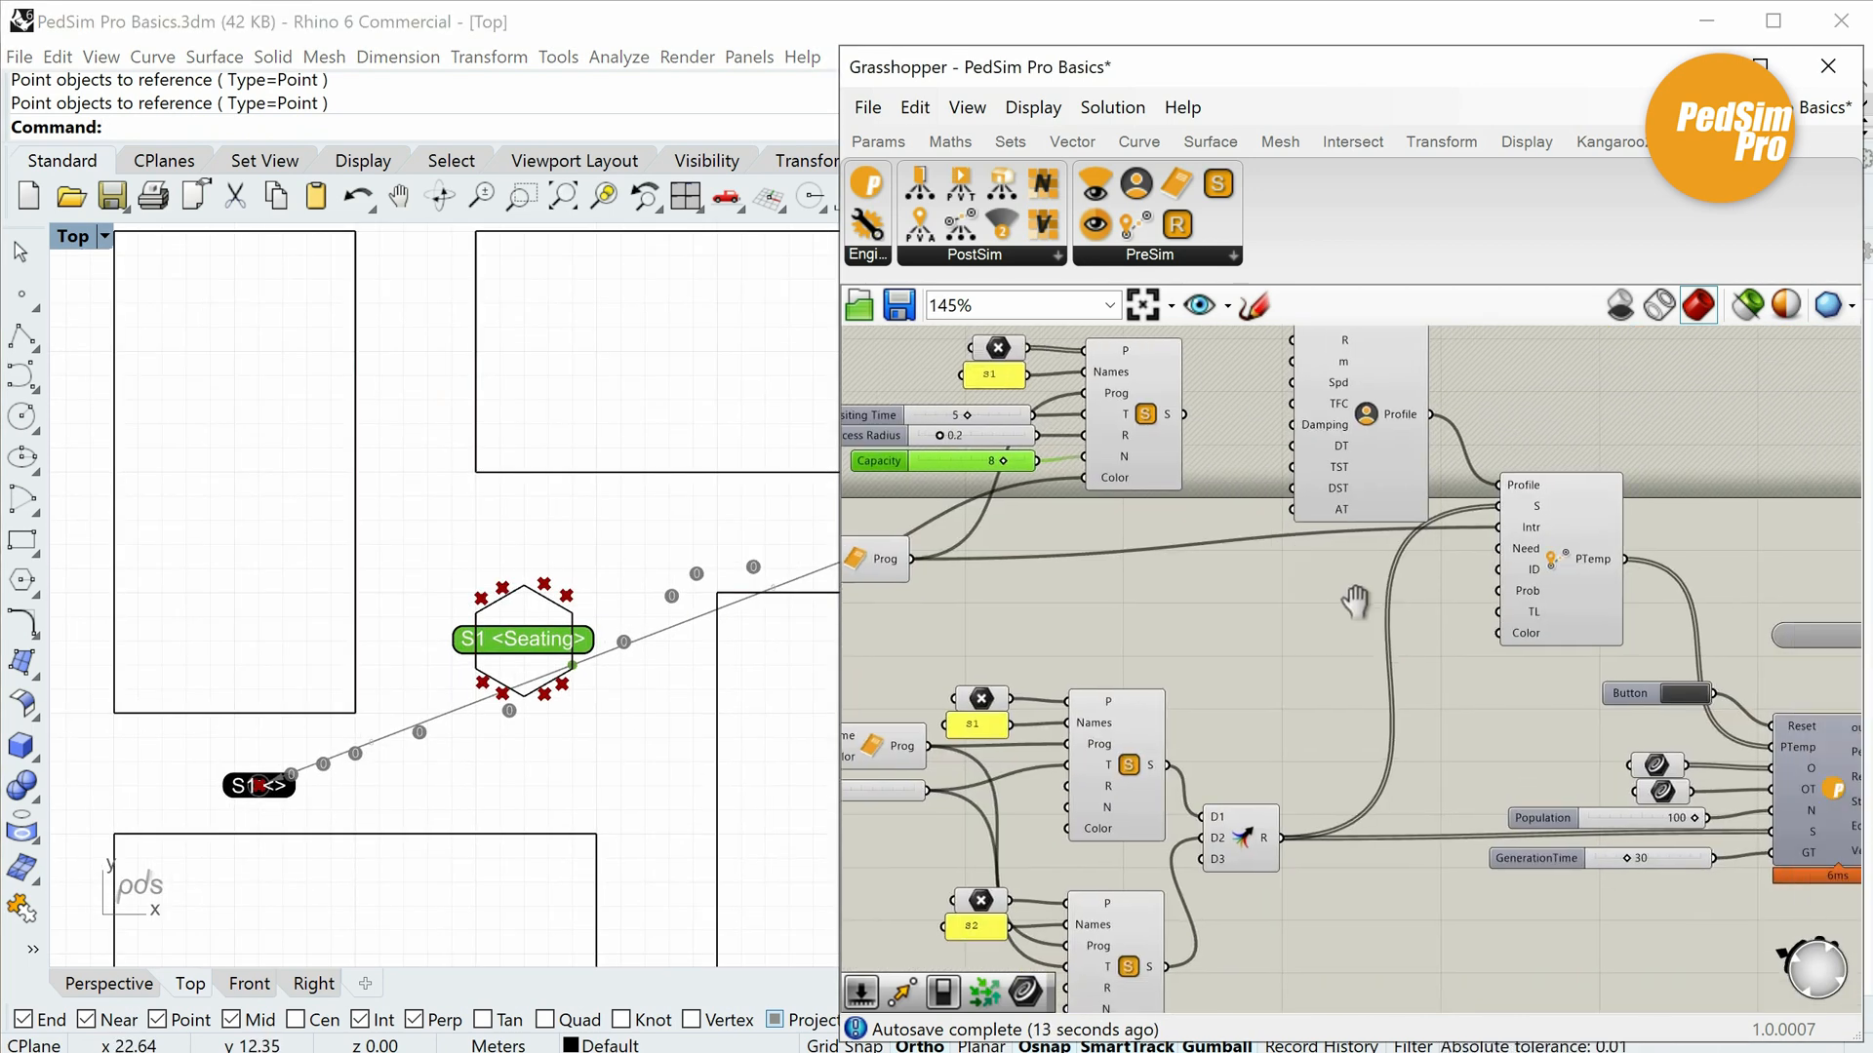
{"action": "left_click_drag", "start_coordinate": [1145, 794], "coordinate": [1235, 794]}
{"action": "right_click_drag", "start_coordinate": [1256, 781], "coordinate": [1367, 813]}
{"action": "scroll", "coordinate": [1365, 810], "scroll_direction": "down", "scroll_amount": 2}
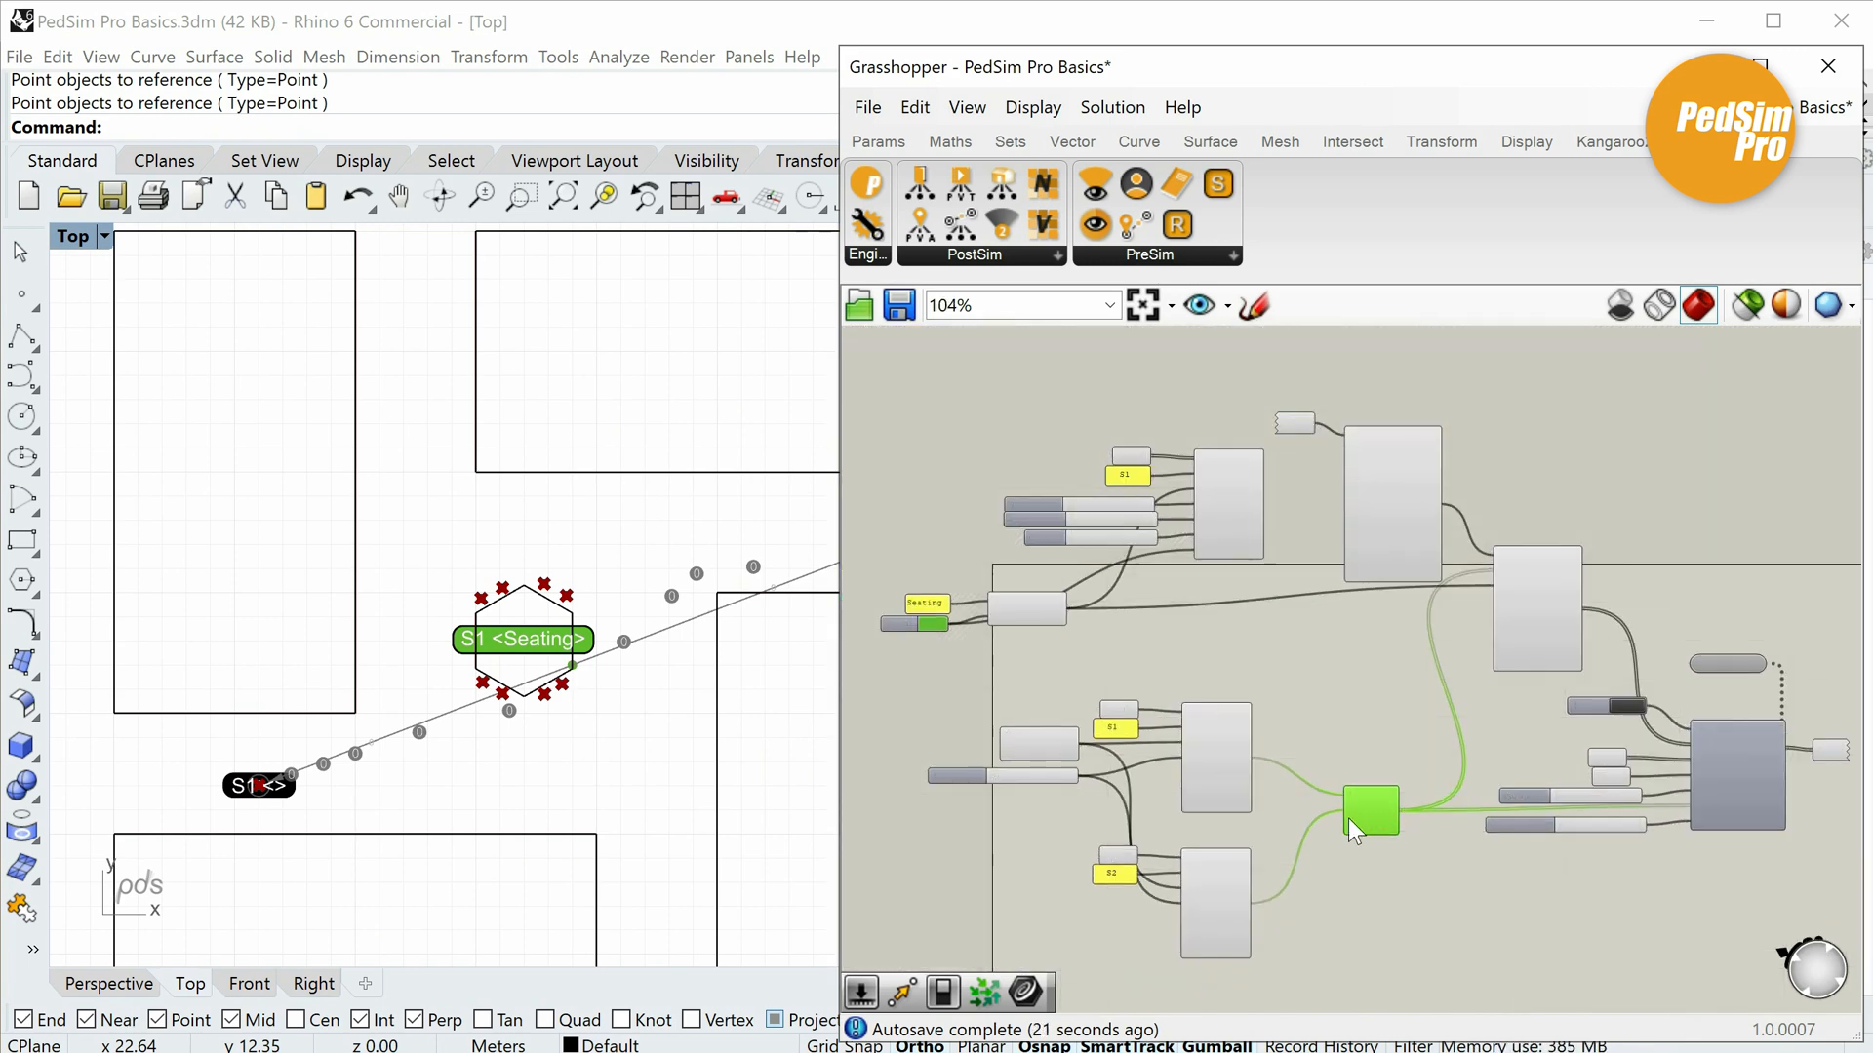
Duplicate the Merge component with its two stop connections, placing the copy directly below the original.
{"action": "scroll", "coordinate": [1399, 811], "scroll_direction": "up", "scroll_amount": 5}
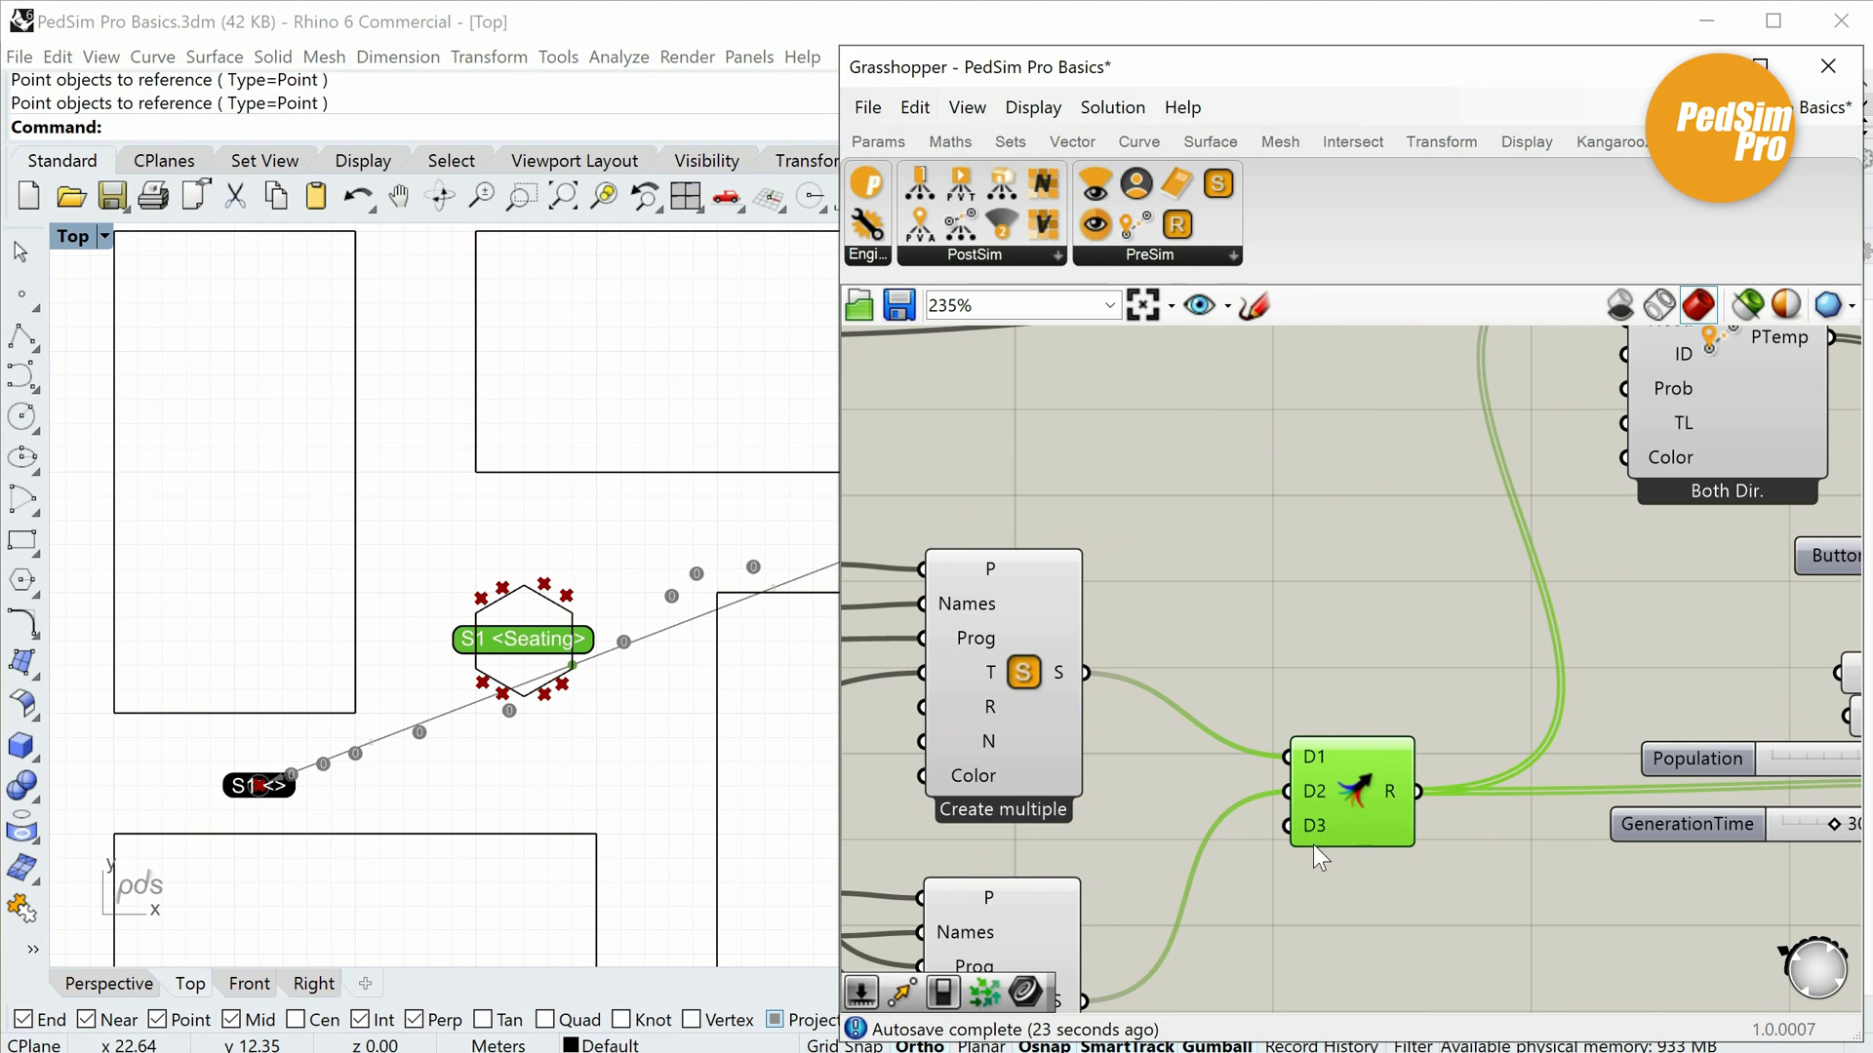
{"action": "scroll", "coordinate": [1354, 844], "scroll_direction": "up", "scroll_amount": 2}
{"action": "right_click_drag", "start_coordinate": [1471, 828], "coordinate": [1459, 711]}
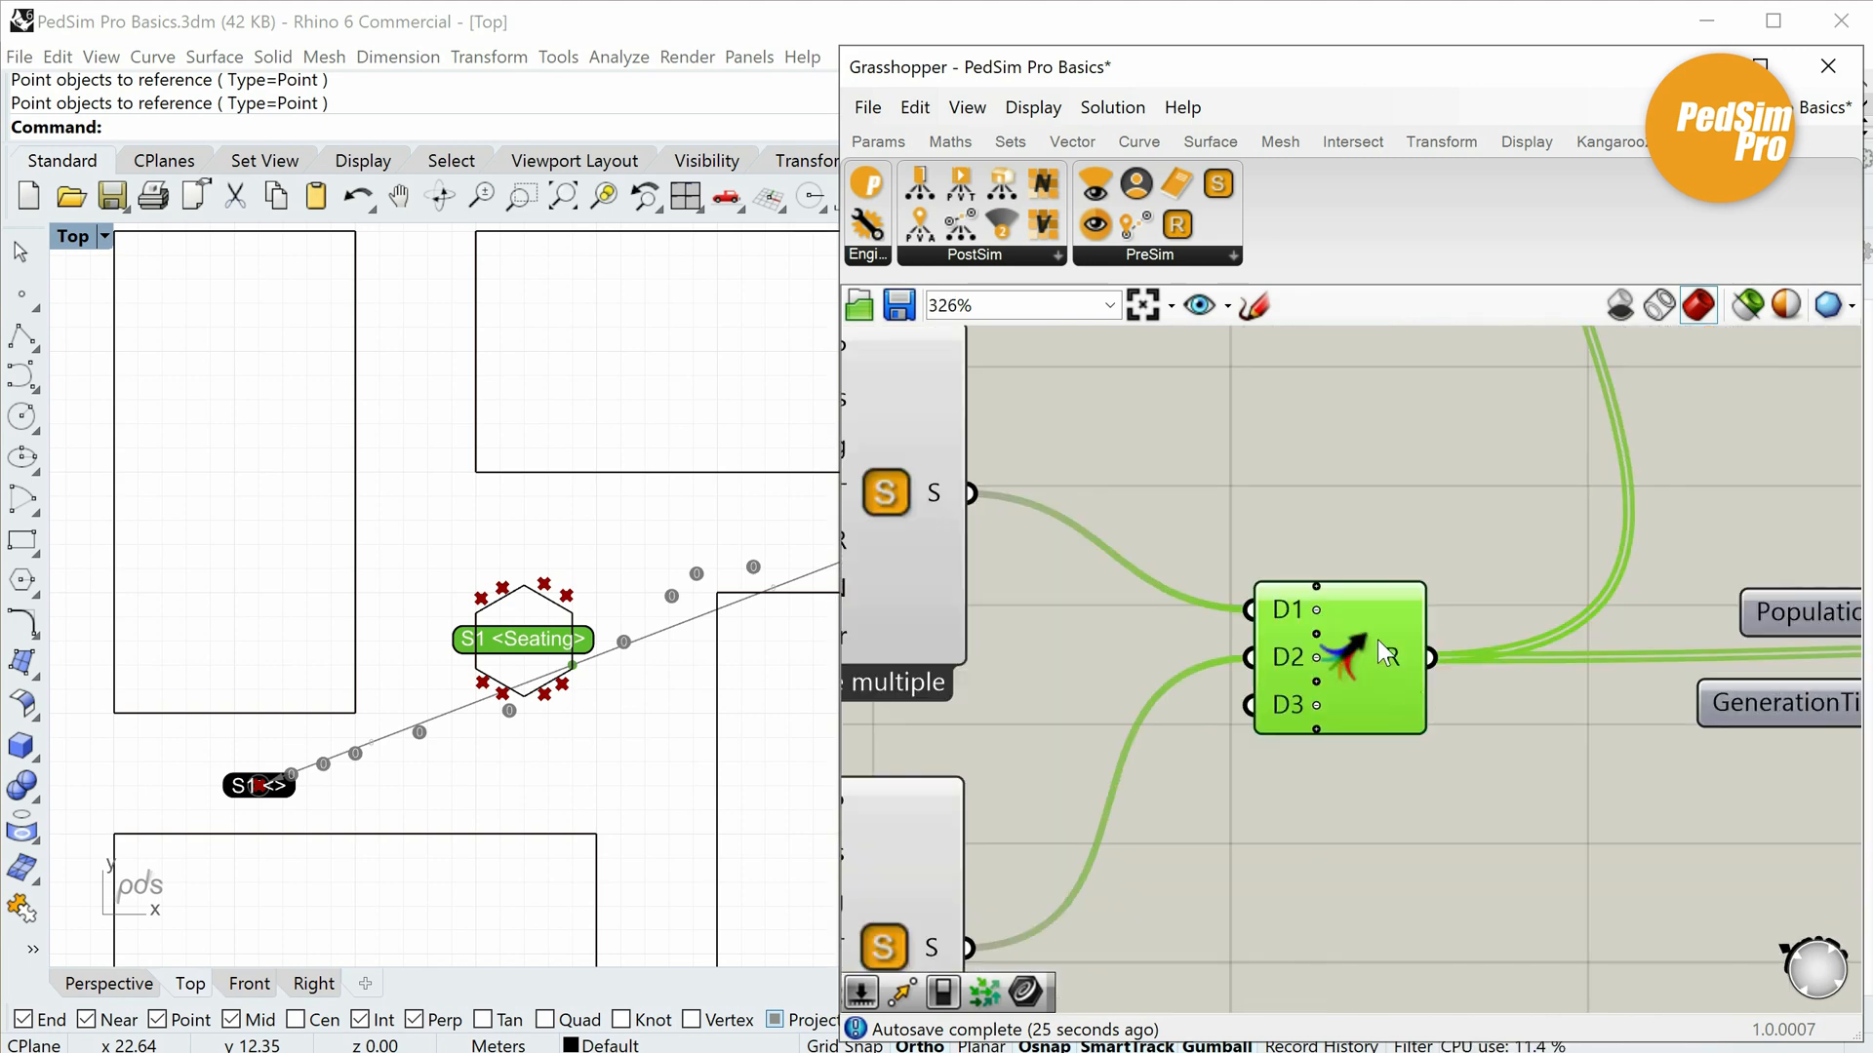
{"action": "left_click_drag", "start_coordinate": [1377, 639], "coordinate": [1414, 817], "text": "alt"}
{"action": "right_click_drag", "start_coordinate": [1517, 786], "coordinate": [1526, 635]}
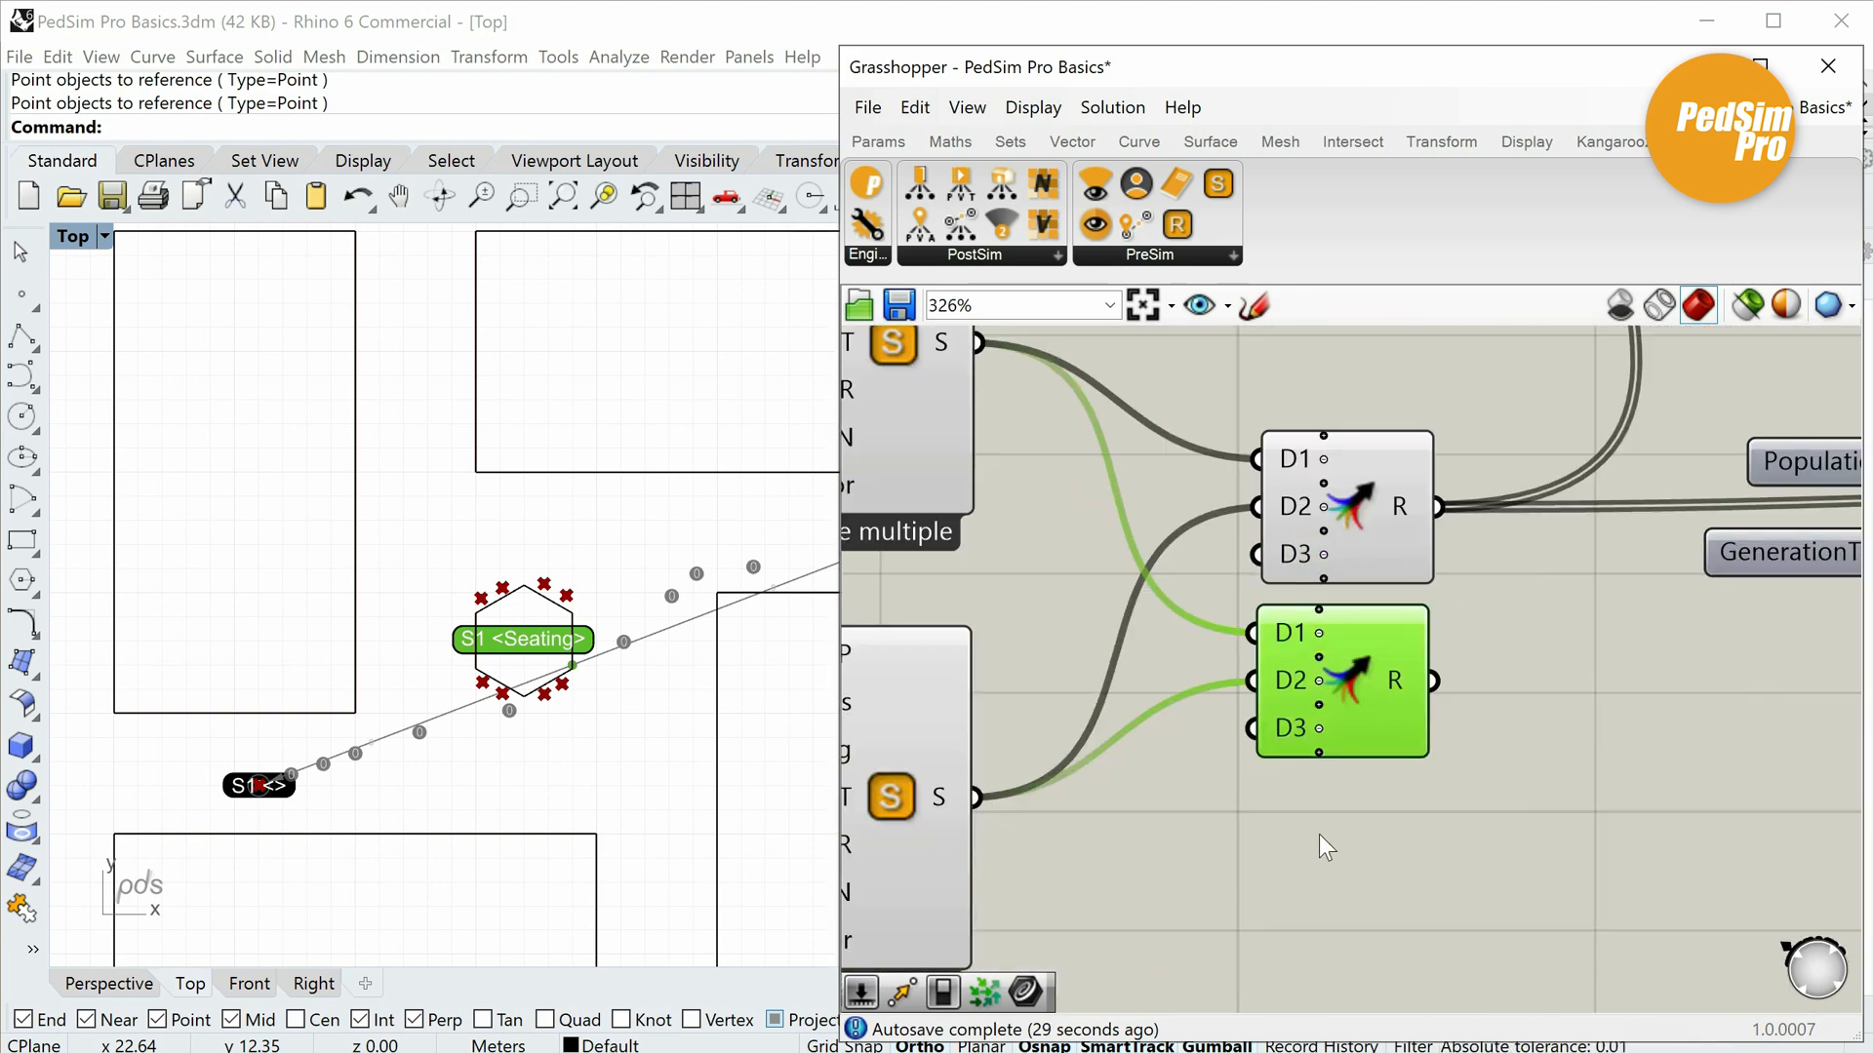
Wire the seating stop's output to the copied Merge's D3 input and that Merge's output to the simulation engine's S input.
{"action": "scroll", "coordinate": [1346, 819], "scroll_direction": "down", "scroll_amount": 3}
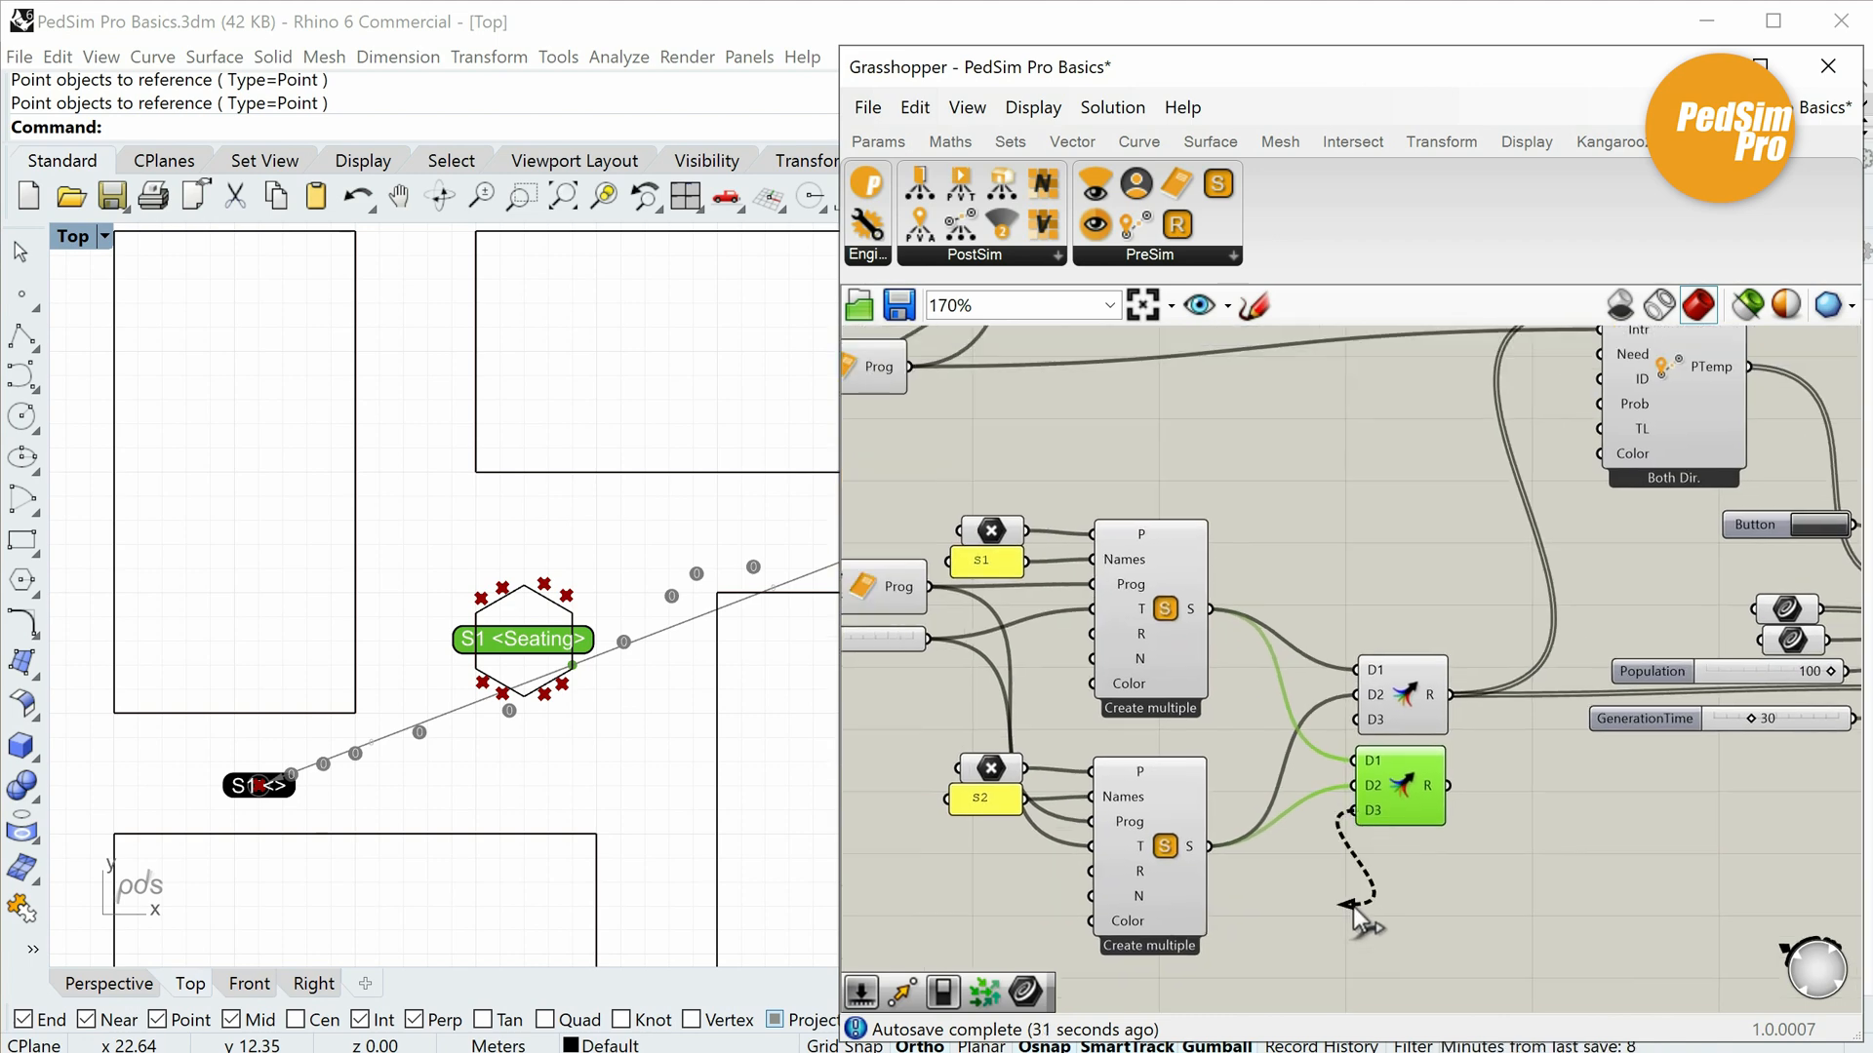
{"action": "scroll", "coordinate": [1354, 905], "scroll_direction": "down", "scroll_amount": 5}
{"action": "left_click_drag", "start_coordinate": [1354, 906], "coordinate": [1273, 529]}
{"action": "scroll", "coordinate": [1317, 652], "scroll_direction": "up", "scroll_amount": 5}
{"action": "scroll", "coordinate": [1361, 696], "scroll_direction": "down", "scroll_amount": 2}
{"action": "right_click_drag", "start_coordinate": [1511, 769], "coordinate": [1424, 588]}
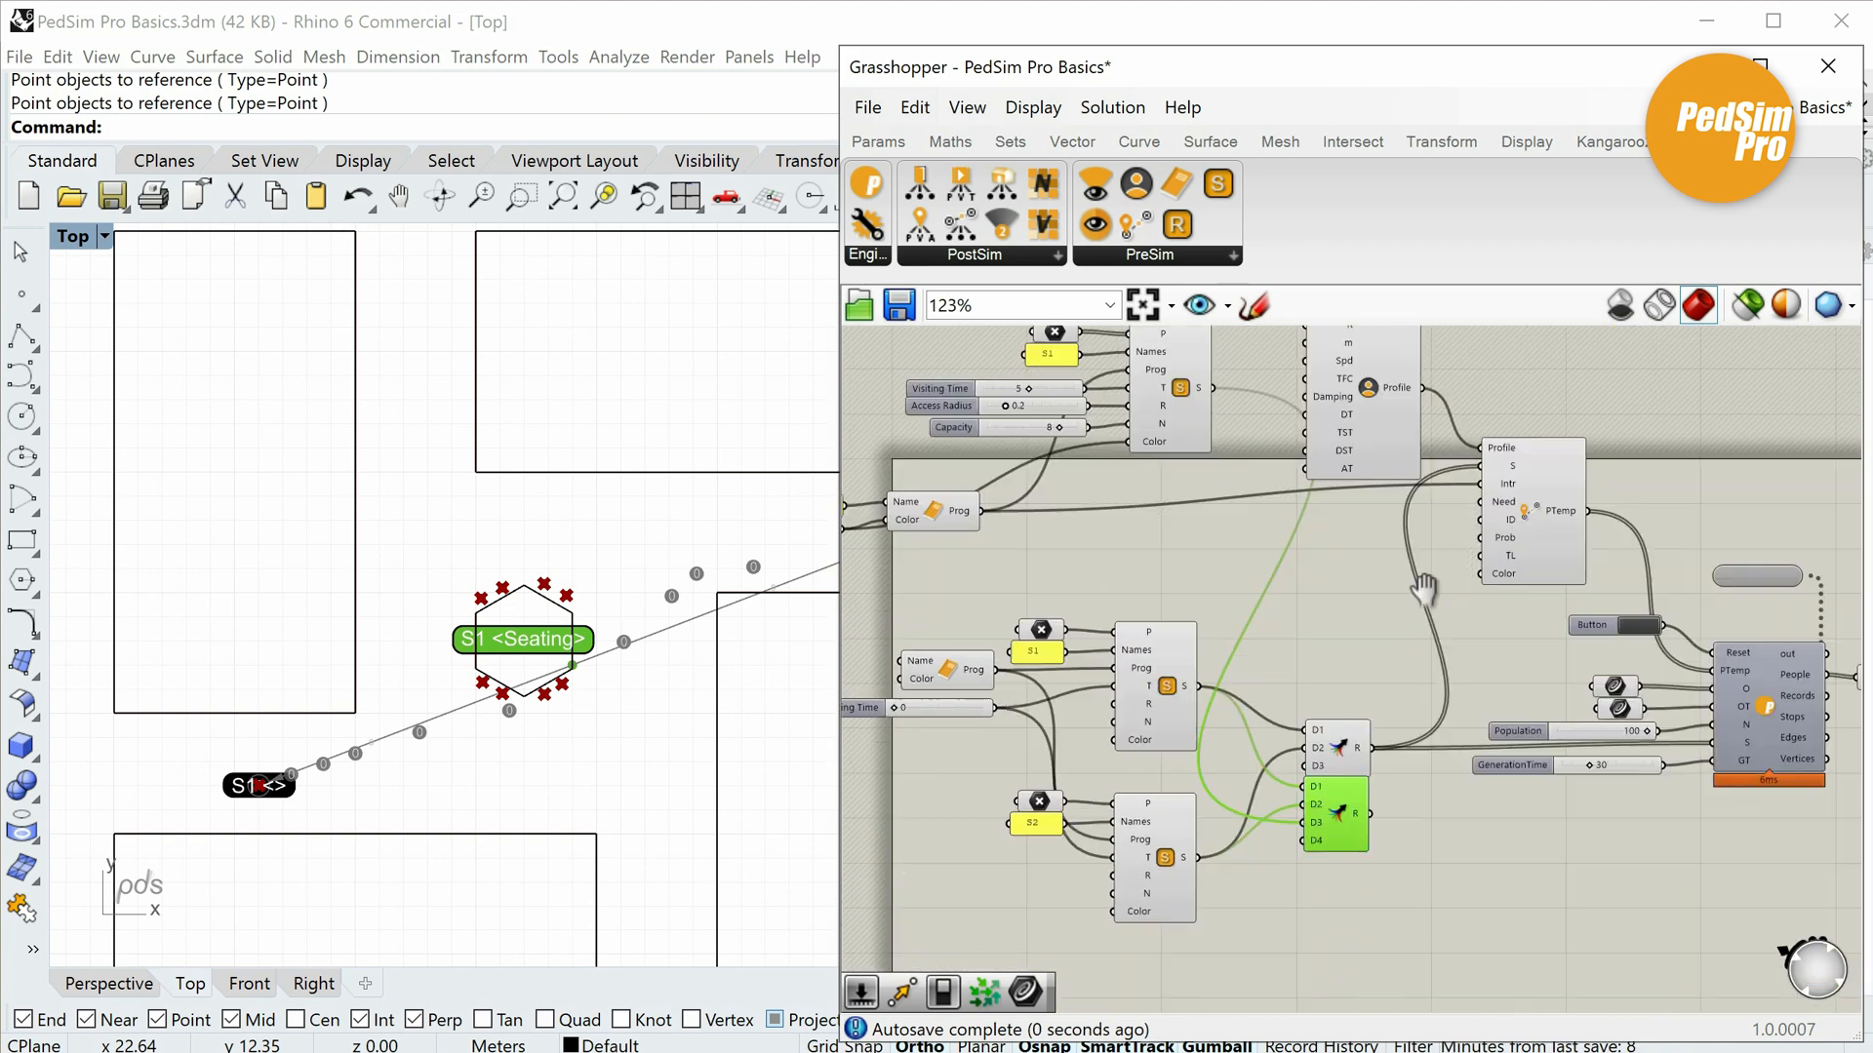
{"action": "scroll", "coordinate": [1326, 749], "scroll_direction": "up", "scroll_amount": 6}
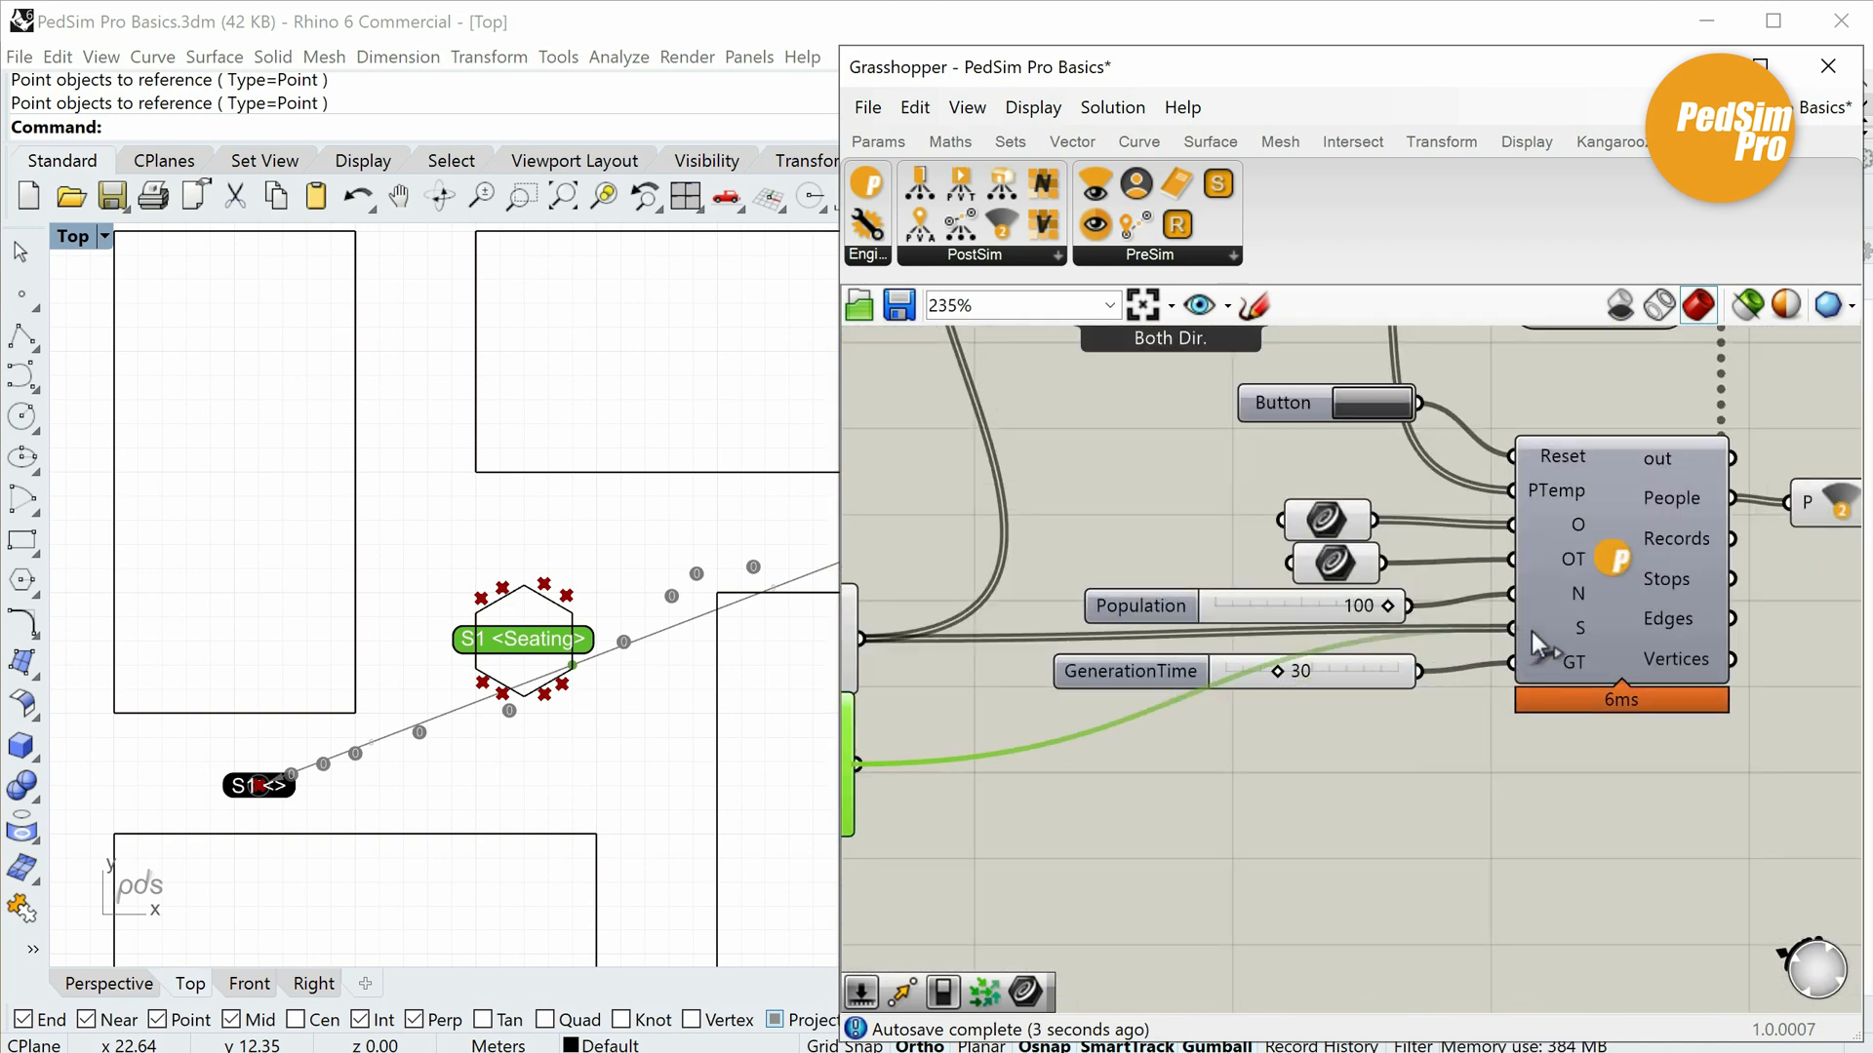
{"action": "left_click_drag", "start_coordinate": [1531, 630], "coordinate": [1527, 632]}
Move the original Merge up beside the person template's S input and remove its unused D3 input.
{"action": "right_click_drag", "start_coordinate": [1198, 737], "coordinate": [1552, 798]}
{"action": "scroll", "coordinate": [1553, 798], "scroll_direction": "down", "scroll_amount": 1}
{"action": "left_click_drag", "start_coordinate": [1211, 715], "coordinate": [1243, 474]}
{"action": "right_click_drag", "start_coordinate": [1288, 622], "coordinate": [1197, 785]}
{"action": "scroll", "coordinate": [1277, 644], "scroll_direction": "up", "scroll_amount": 8}
{"action": "left_click", "coordinate": [1326, 637]}
Tidy the layout, keeping the two-input Merge beside the person template and the other Merge between the stops and the engine.
{"action": "scroll", "coordinate": [1346, 673], "scroll_direction": "down", "scroll_amount": 4}
{"action": "left_click_drag", "start_coordinate": [1295, 646], "coordinate": [1377, 547]}
{"action": "scroll", "coordinate": [1377, 566], "scroll_direction": "down", "scroll_amount": 2}
{"action": "right_click_drag", "start_coordinate": [1488, 677], "coordinate": [1416, 966]}
{"action": "left_click_drag", "start_coordinate": [1213, 390], "coordinate": [1030, 542]}
{"action": "left_click_drag", "start_coordinate": [1234, 610], "coordinate": [1239, 390]}
{"action": "right_click_drag", "start_coordinate": [1297, 663], "coordinate": [1311, 461]}
{"action": "left_click_drag", "start_coordinate": [1268, 665], "coordinate": [1277, 552]}
{"action": "scroll", "coordinate": [1403, 664], "scroll_direction": "down", "scroll_amount": 2}
{"action": "right_click_drag", "start_coordinate": [1327, 848], "coordinate": [1444, 726]}
{"action": "scroll", "coordinate": [1600, 849], "scroll_direction": "up", "scroll_amount": 2}
{"action": "left_click_drag", "start_coordinate": [1293, 862], "coordinate": [1373, 735]}
{"action": "scroll", "coordinate": [1746, 763], "scroll_direction": "up", "scroll_amount": 1}
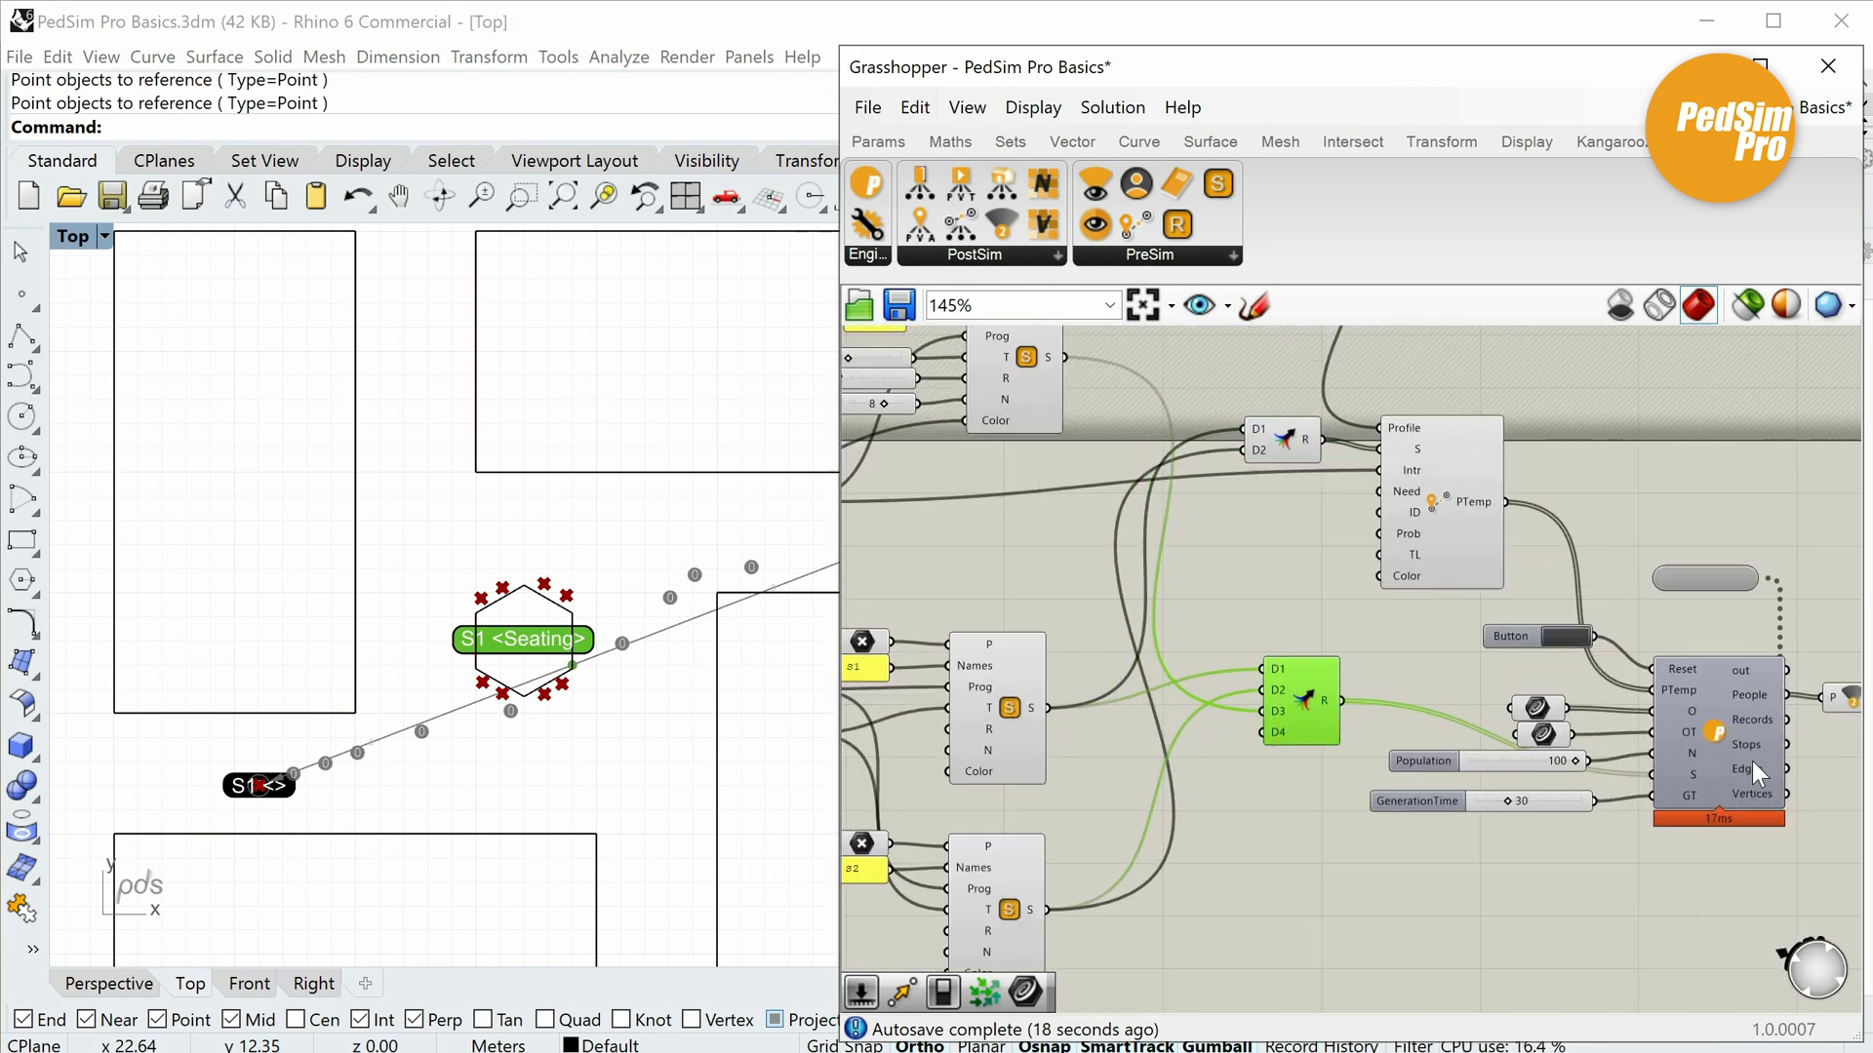
Examine the wiring from the stops through both Merge components to the person template and the simulation engine.
{"action": "scroll", "coordinate": [1752, 761], "scroll_direction": "up", "scroll_amount": 2}
{"action": "right_click_drag", "start_coordinate": [1645, 814], "coordinate": [1471, 770]}
{"action": "right_click_drag", "start_coordinate": [1014, 419], "coordinate": [1327, 694]}
{"action": "left_click", "coordinate": [1250, 567]}
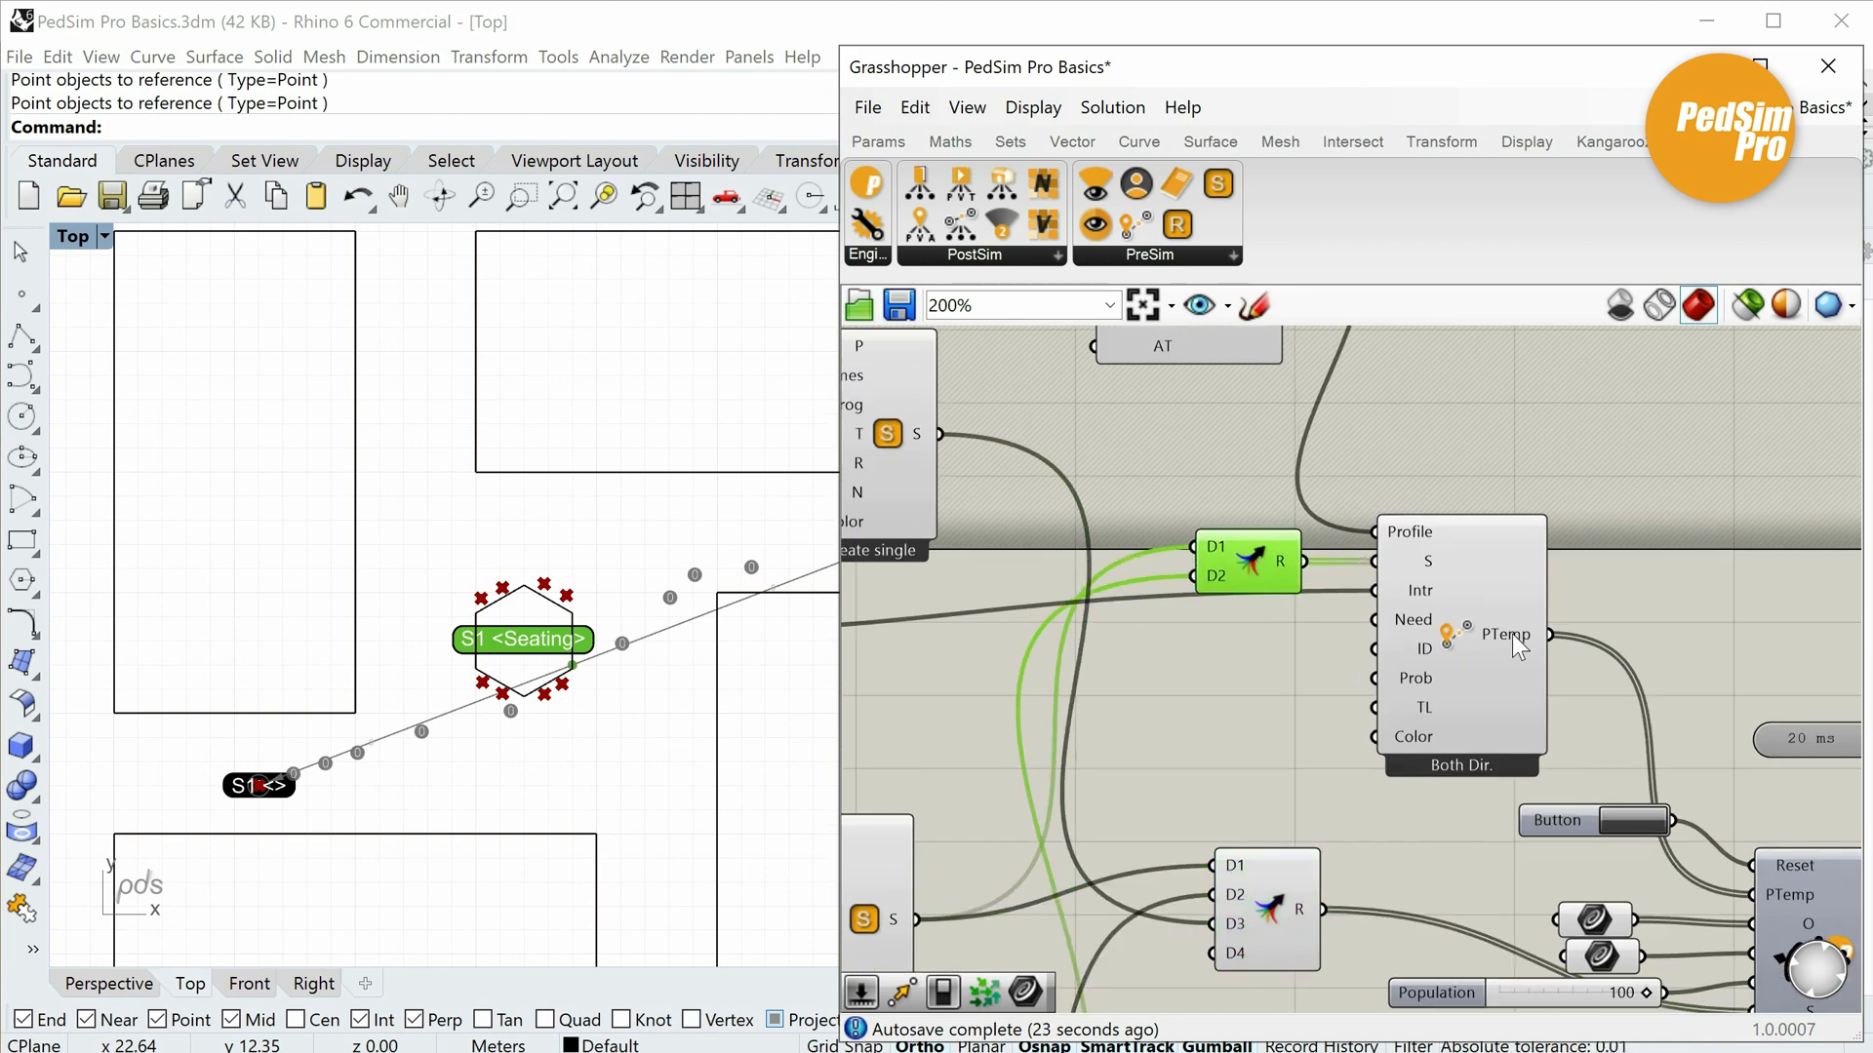
{"action": "scroll", "coordinate": [1506, 673], "scroll_direction": "down", "scroll_amount": 4}
{"action": "right_click_drag", "start_coordinate": [1482, 726], "coordinate": [1532, 633]}
{"action": "scroll", "coordinate": [1746, 669], "scroll_direction": "up", "scroll_amount": 3}
{"action": "right_click_drag", "start_coordinate": [1736, 673], "coordinate": [1453, 716]}
{"action": "scroll", "coordinate": [1309, 877], "scroll_direction": "up", "scroll_amount": 2}
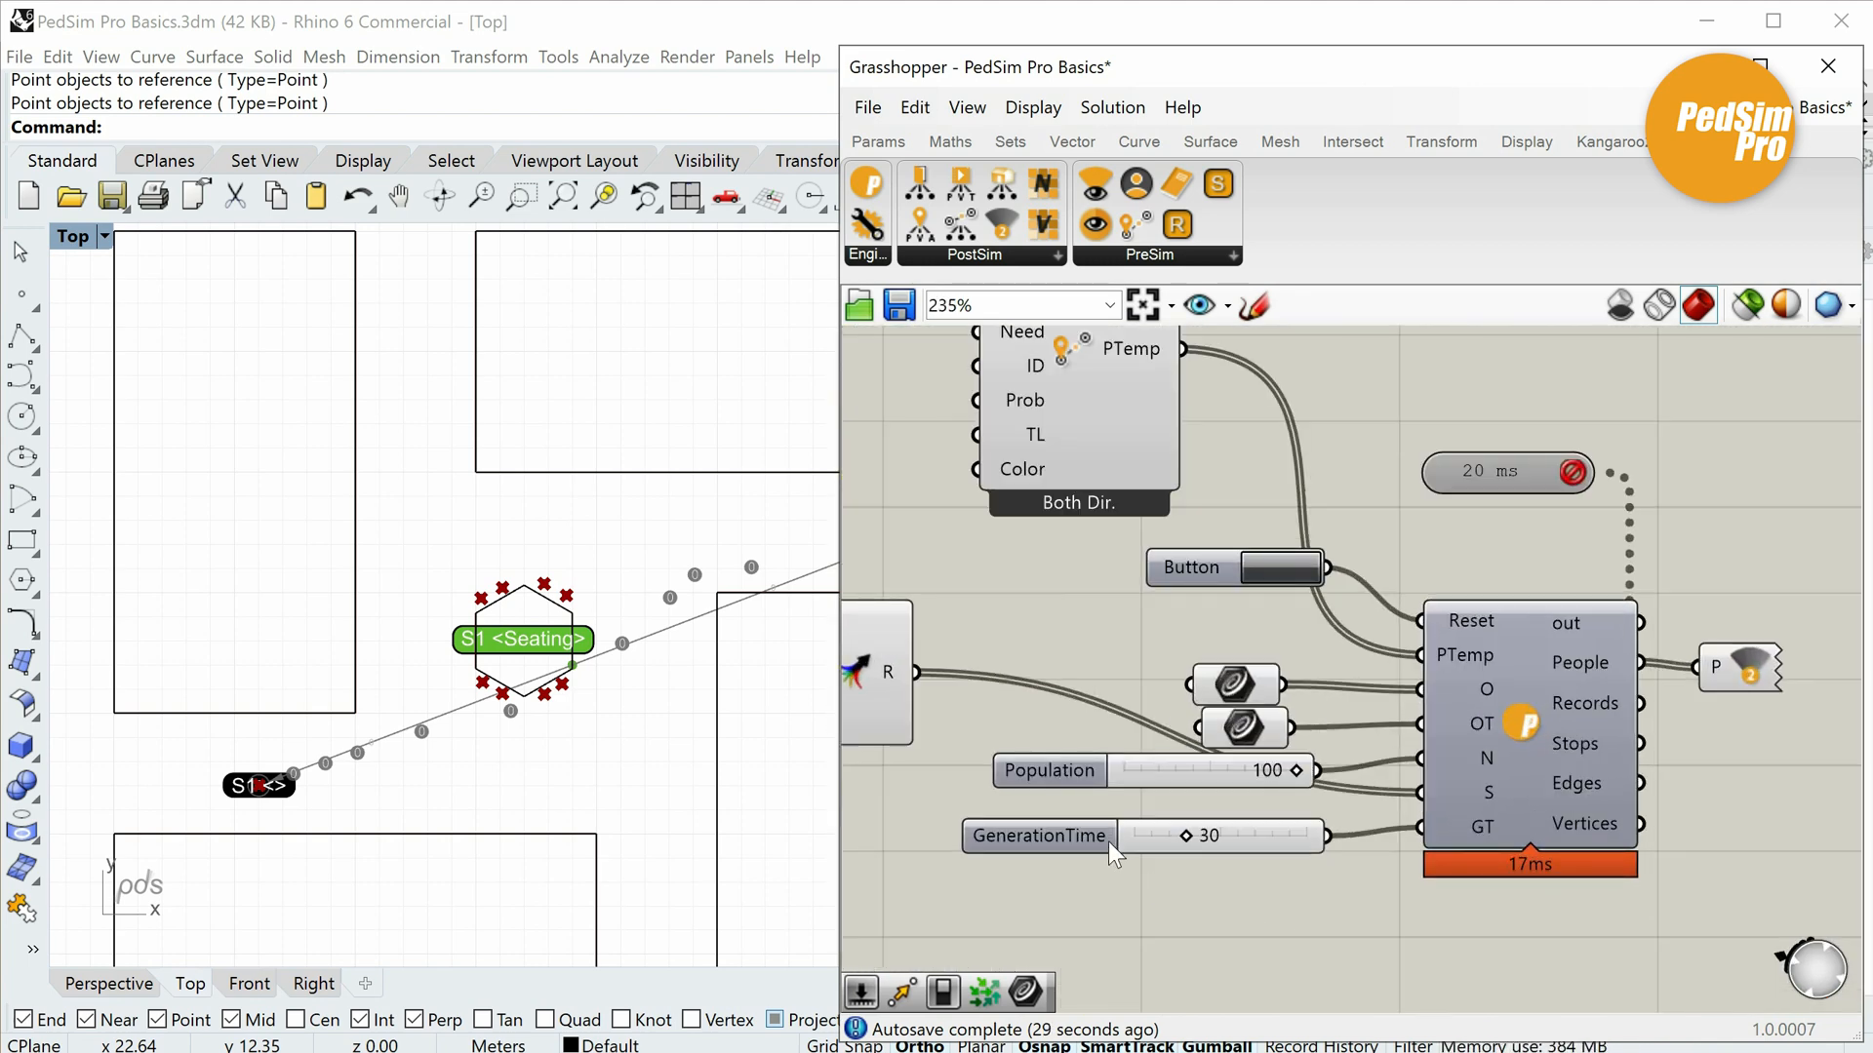
Set the Population slider to 40.
{"action": "scroll", "coordinate": [1165, 799], "scroll_direction": "up", "scroll_amount": 2}
{"action": "double_click", "coordinate": [1239, 759]}
{"action": "type", "text": "40"}
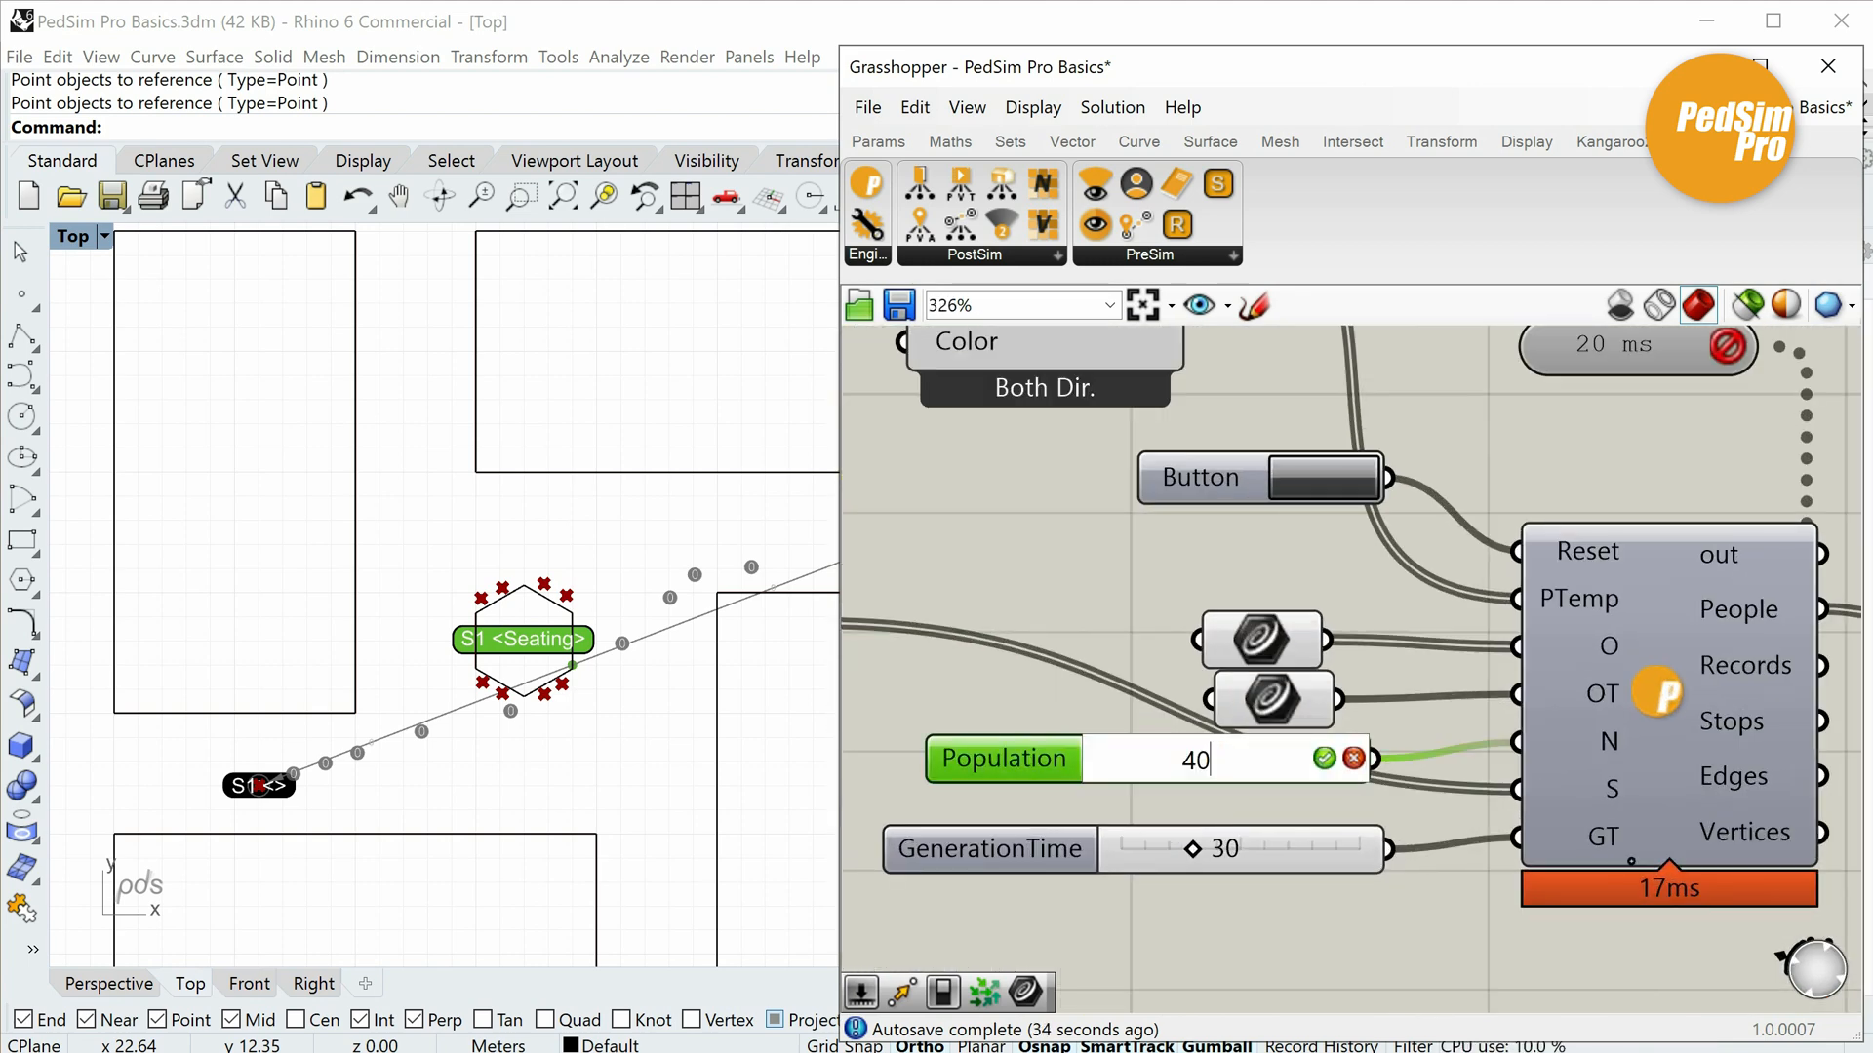
{"action": "key", "text": "Return"}
Enable the 20 ms timer and reset the simulation with the Button component.
{"action": "scroll", "coordinate": [1354, 812], "scroll_direction": "down", "scroll_amount": 1}
{"action": "right_click_drag", "start_coordinate": [1341, 475], "coordinate": [1359, 600]}
{"action": "left_click_drag", "start_coordinate": [1367, 547], "coordinate": [1342, 599]}
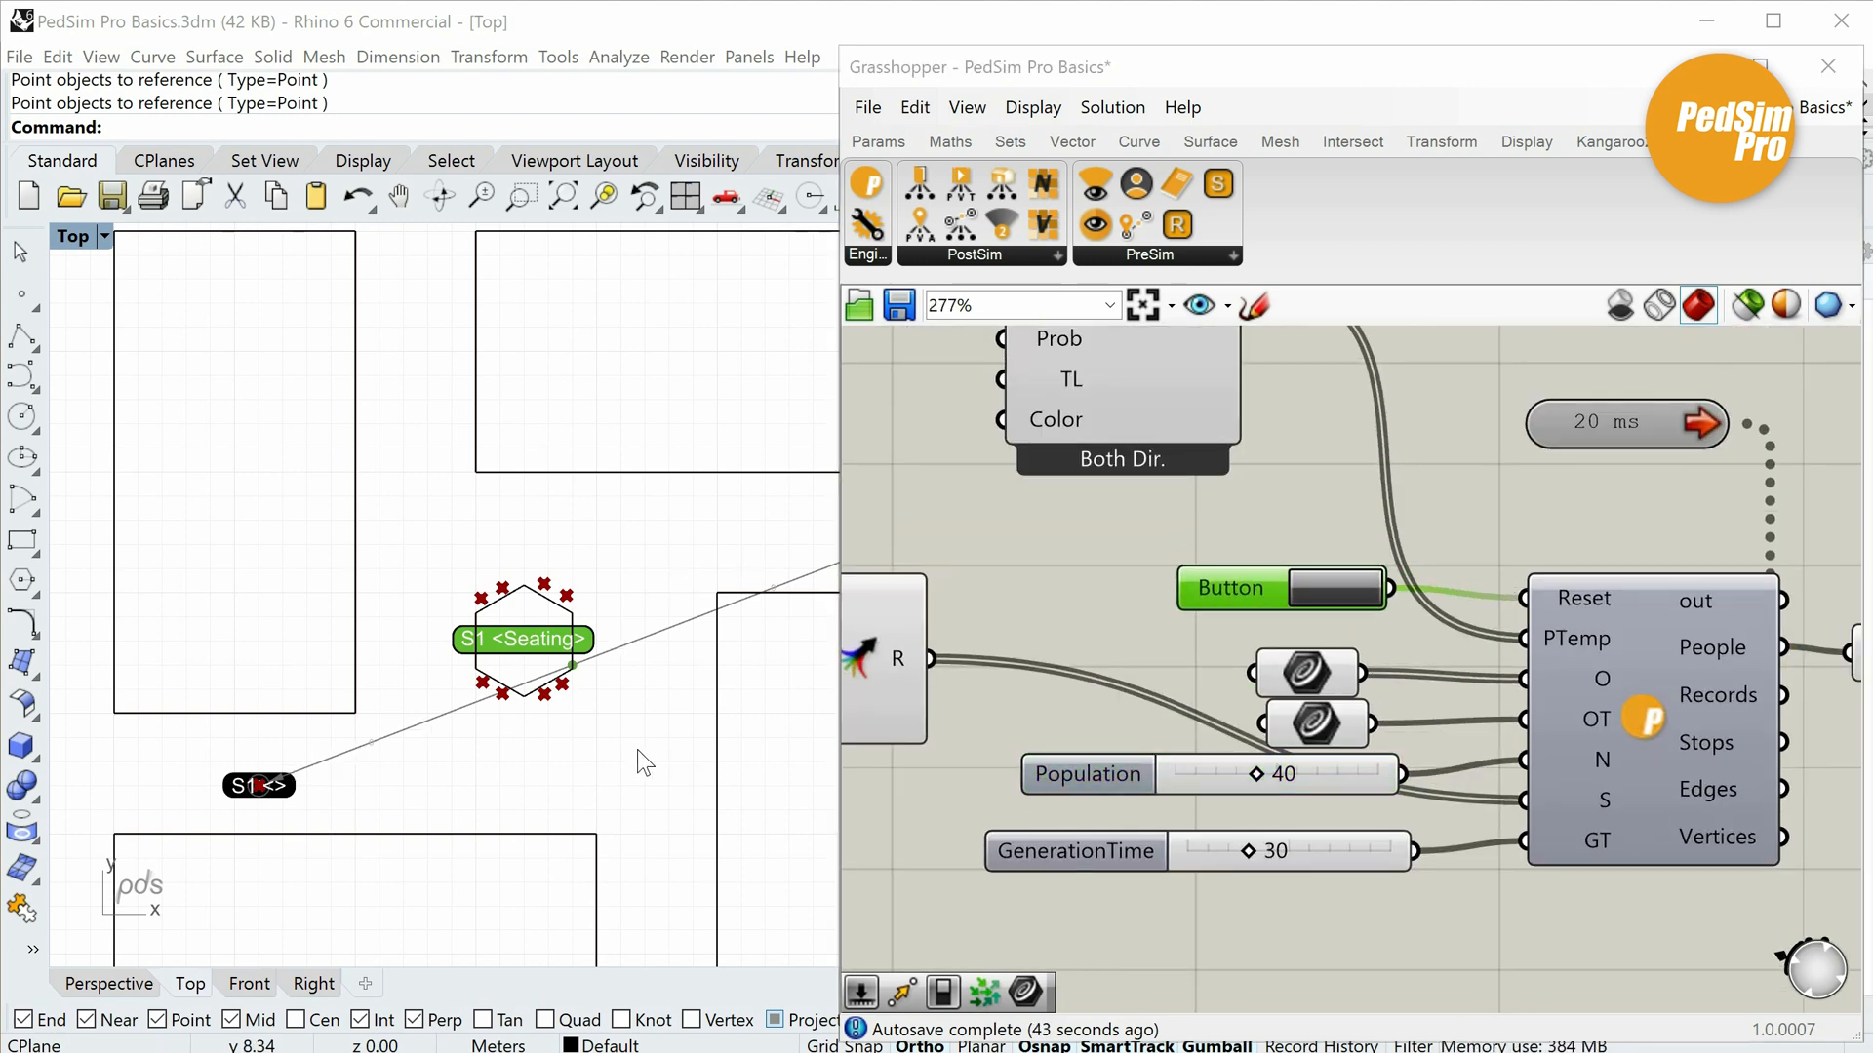
Examine the running simulation between S1 and S2 around the seating hexagon, along with the definition driving it.
{"action": "scroll", "coordinate": [637, 751], "scroll_direction": "down", "scroll_amount": 2}
{"action": "scroll", "coordinate": [1547, 868], "scroll_direction": "down", "scroll_amount": 1}
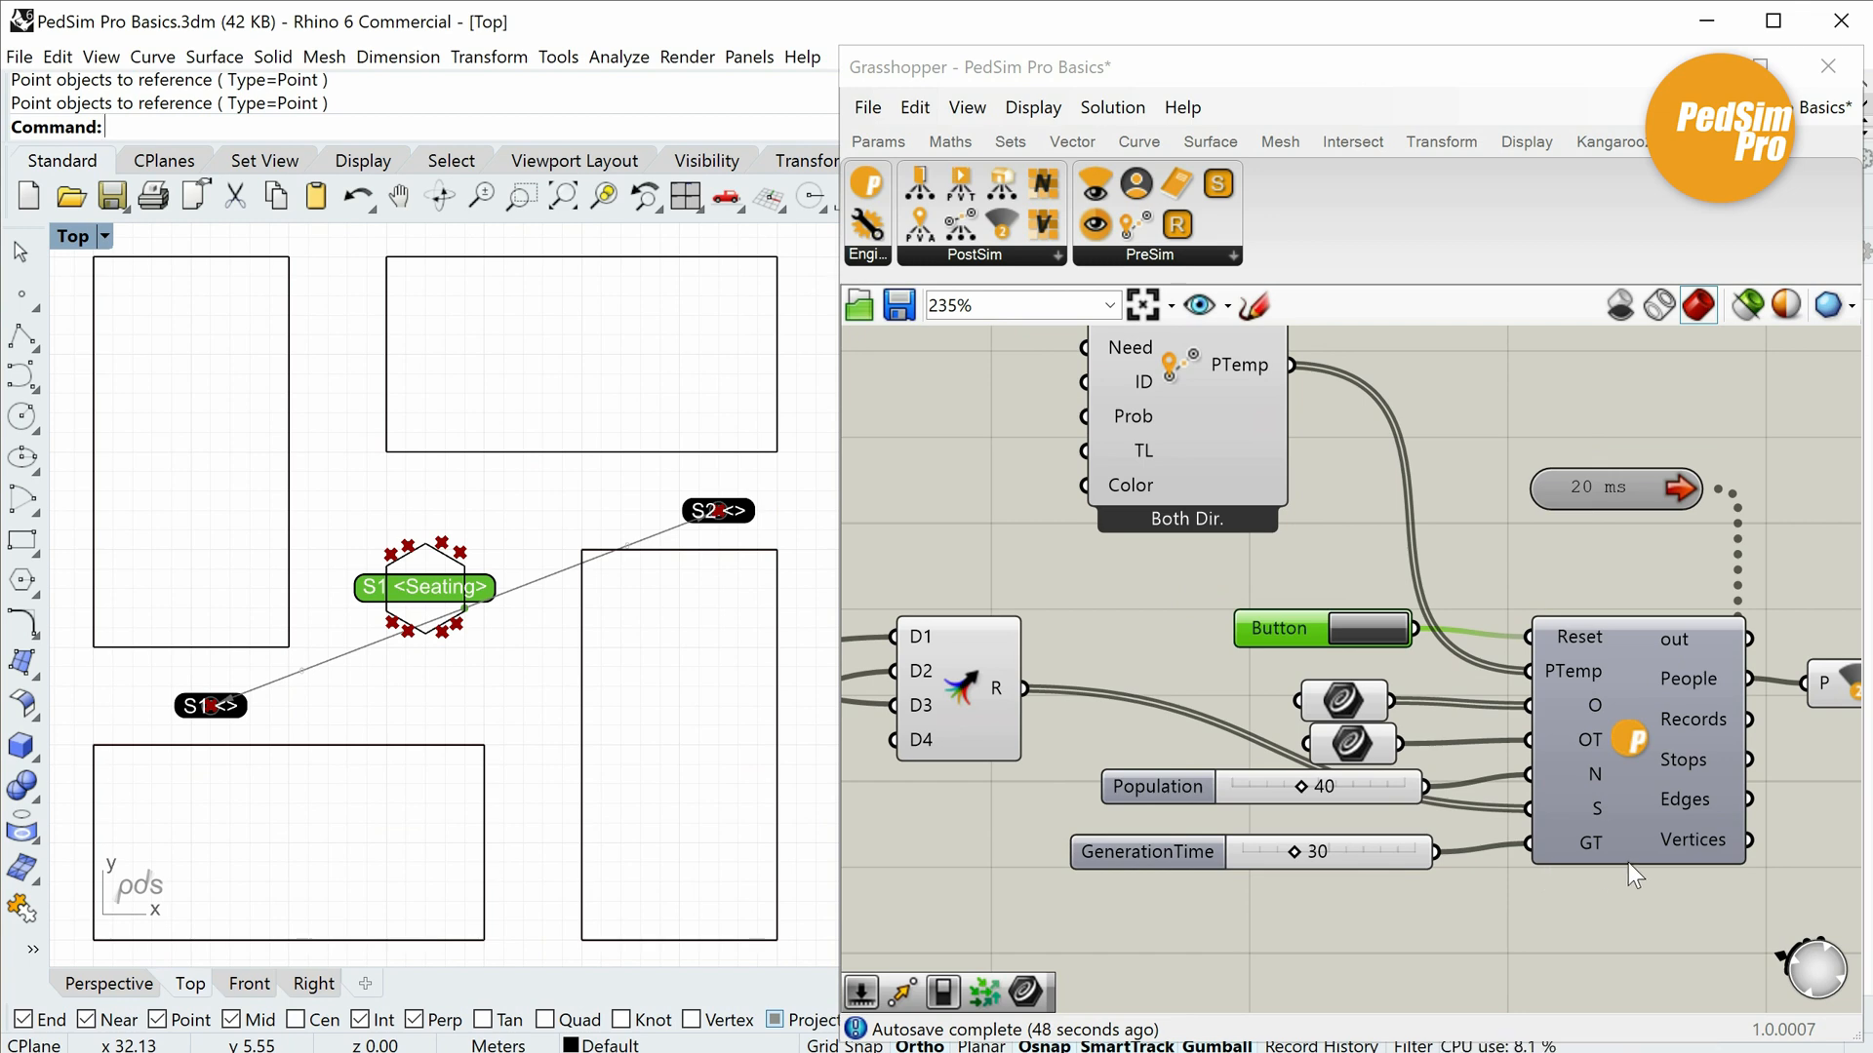
{"action": "scroll", "coordinate": [1592, 860], "scroll_direction": "down", "scroll_amount": 5}
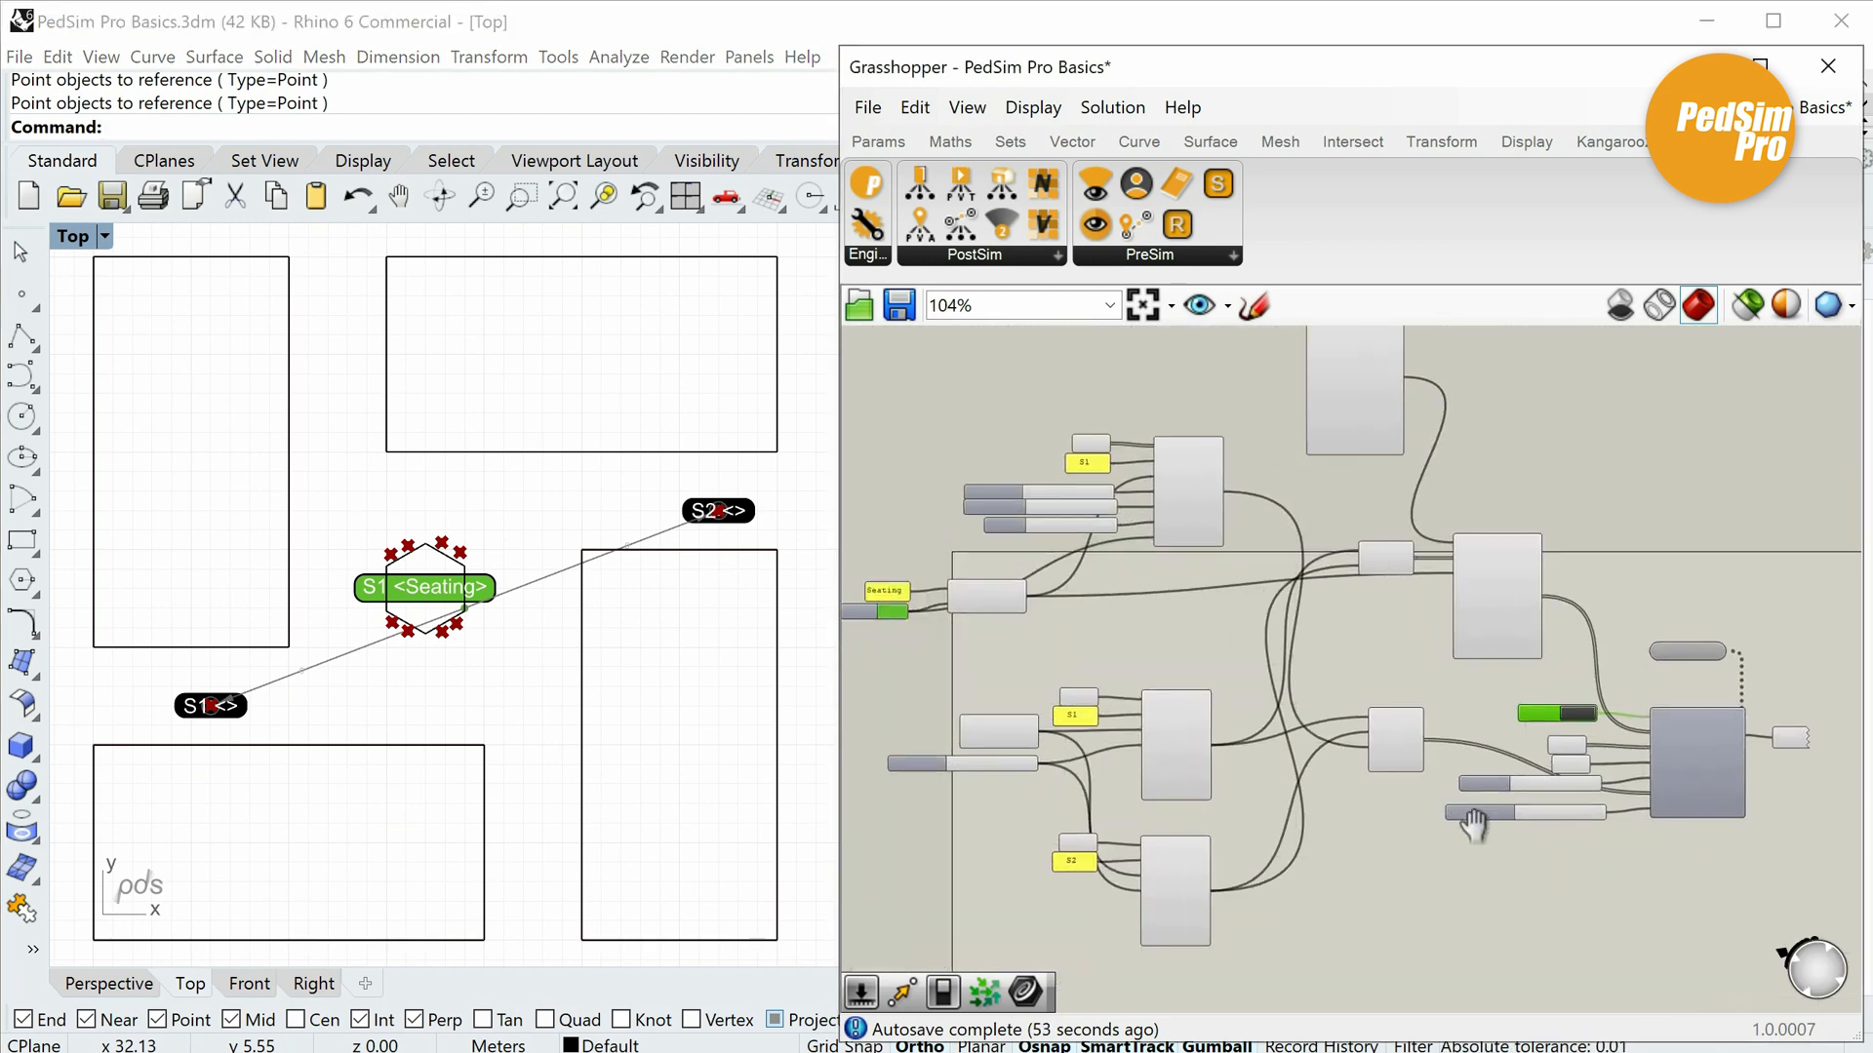
{"action": "scroll", "coordinate": [1500, 965], "scroll_direction": "down", "scroll_amount": 1}
{"action": "scroll", "coordinate": [1496, 893], "scroll_direction": "up", "scroll_amount": 5}
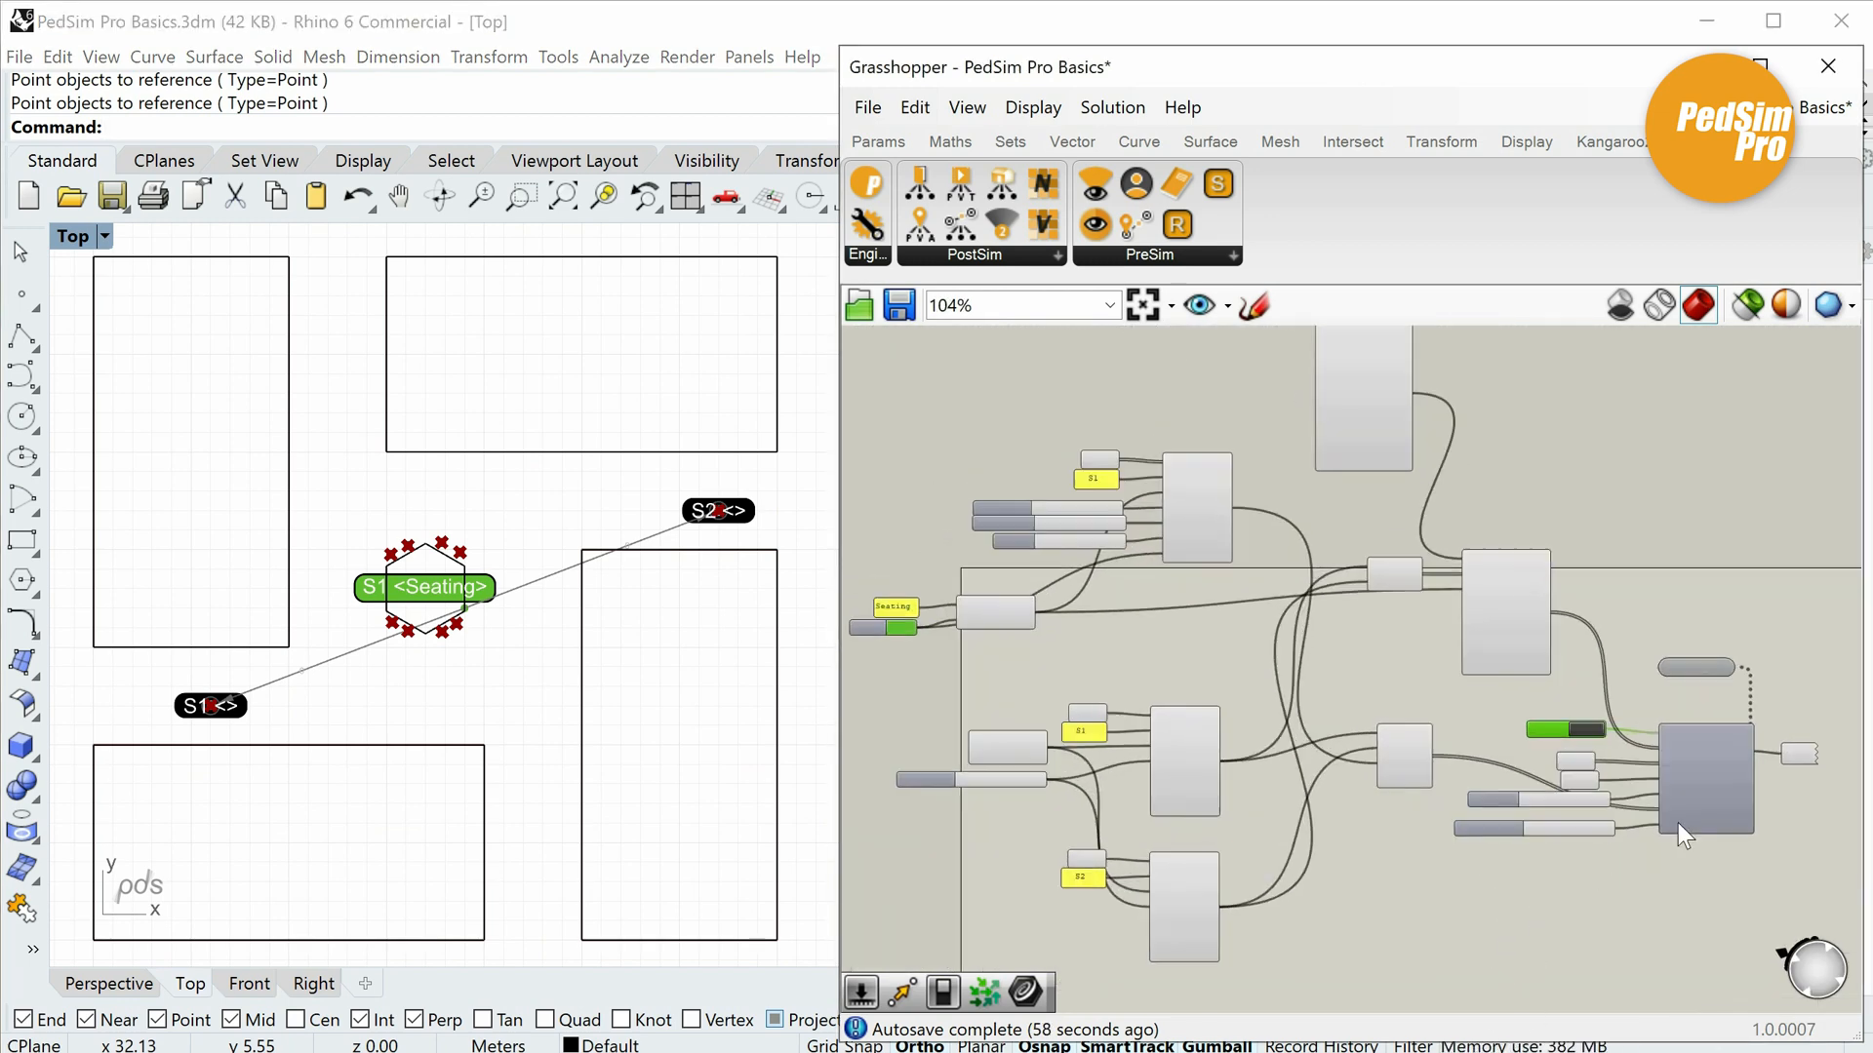
{"action": "left_click", "coordinate": [1444, 941]}
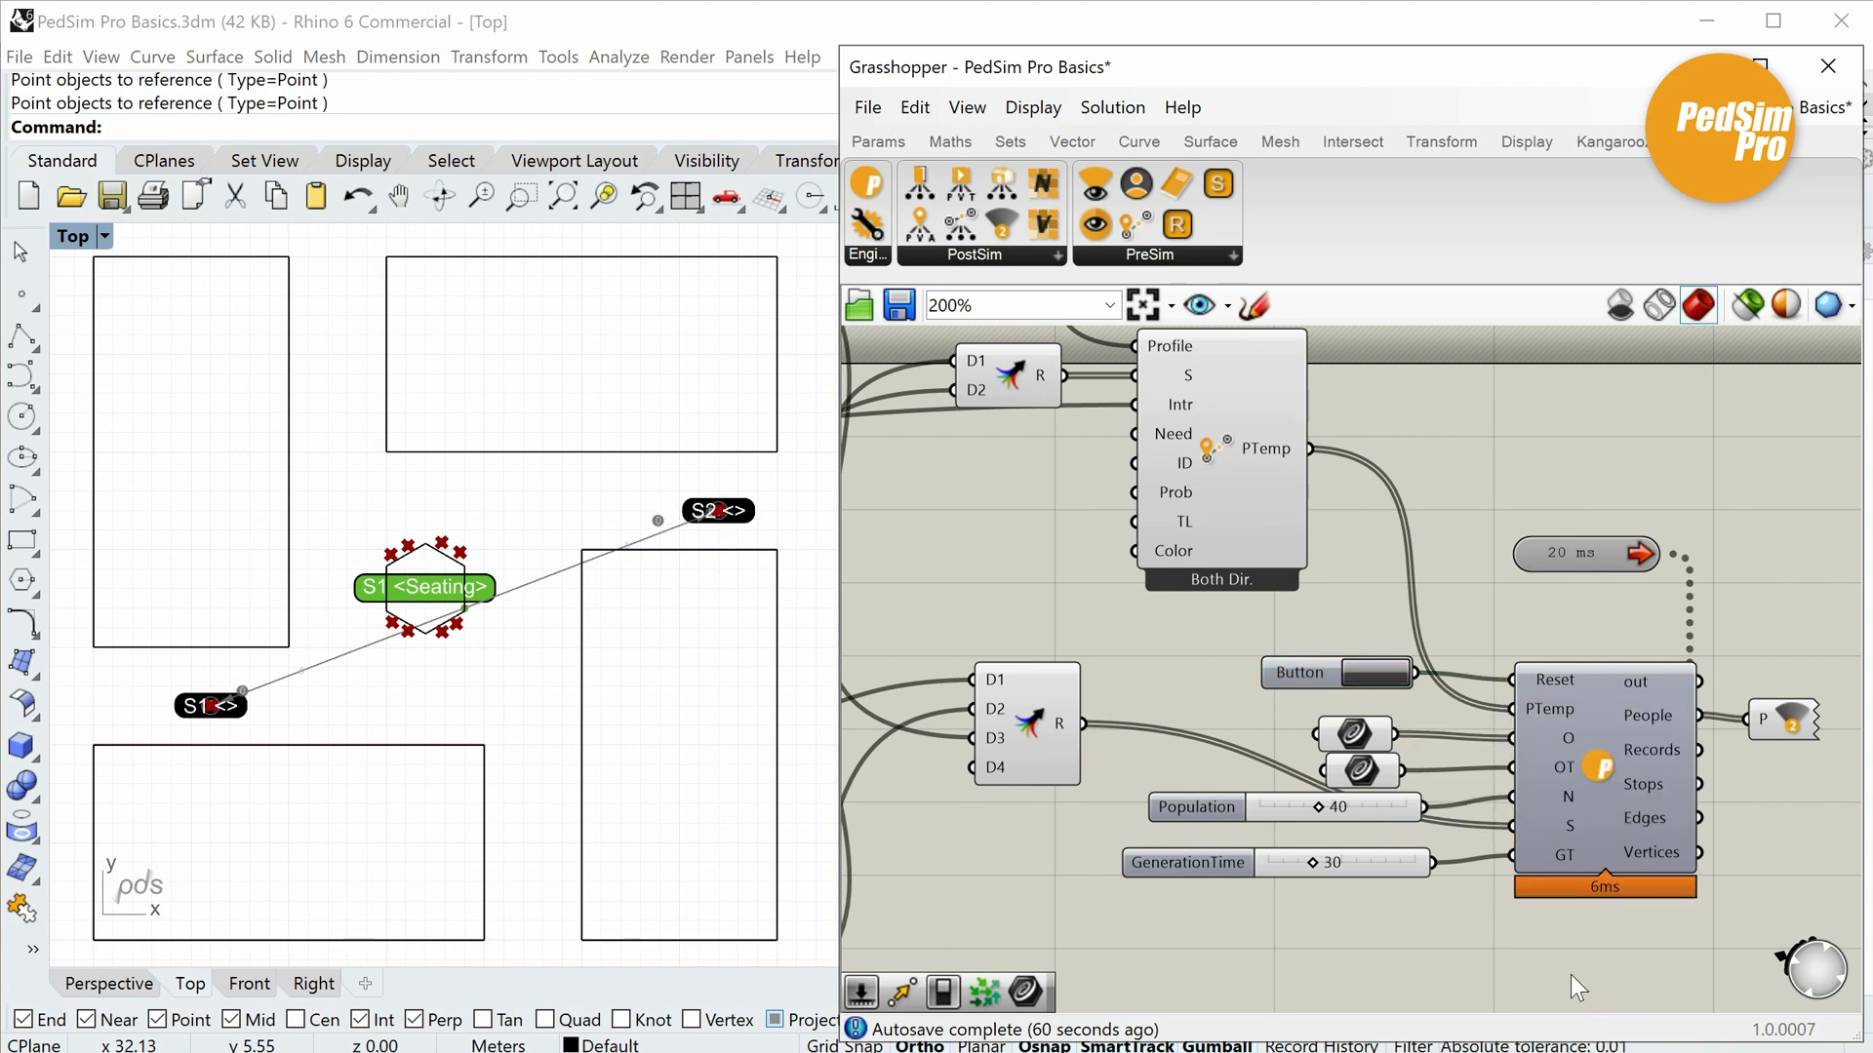
{"action": "scroll", "coordinate": [733, 510], "scroll_direction": "up", "scroll_amount": 6}
{"action": "right_click_drag", "start_coordinate": [524, 667], "coordinate": [538, 724]}
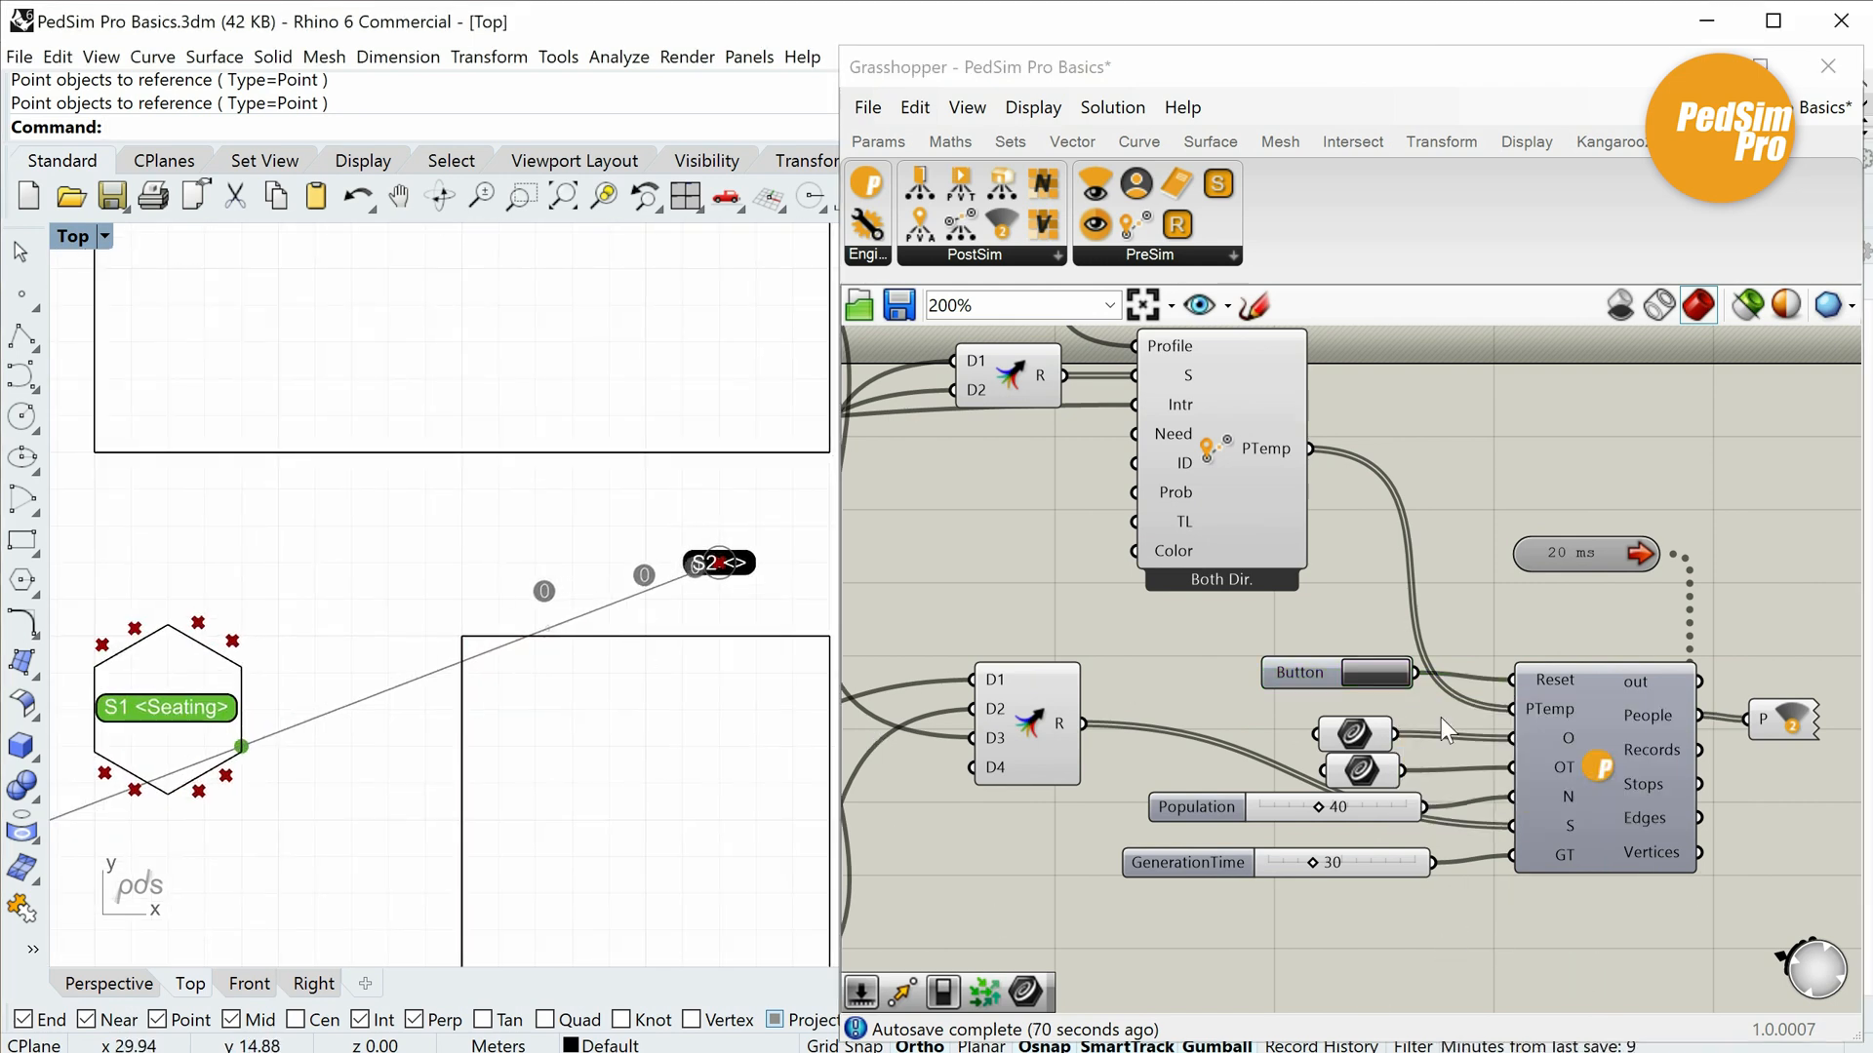
Set the DrawPerson component to draw people in their current stop's color.
{"action": "right_click_drag", "start_coordinate": [1834, 739], "coordinate": [1536, 728]}
{"action": "scroll", "coordinate": [1605, 729], "scroll_direction": "up", "scroll_amount": 2}
{"action": "right_click", "coordinate": [1439, 707]}
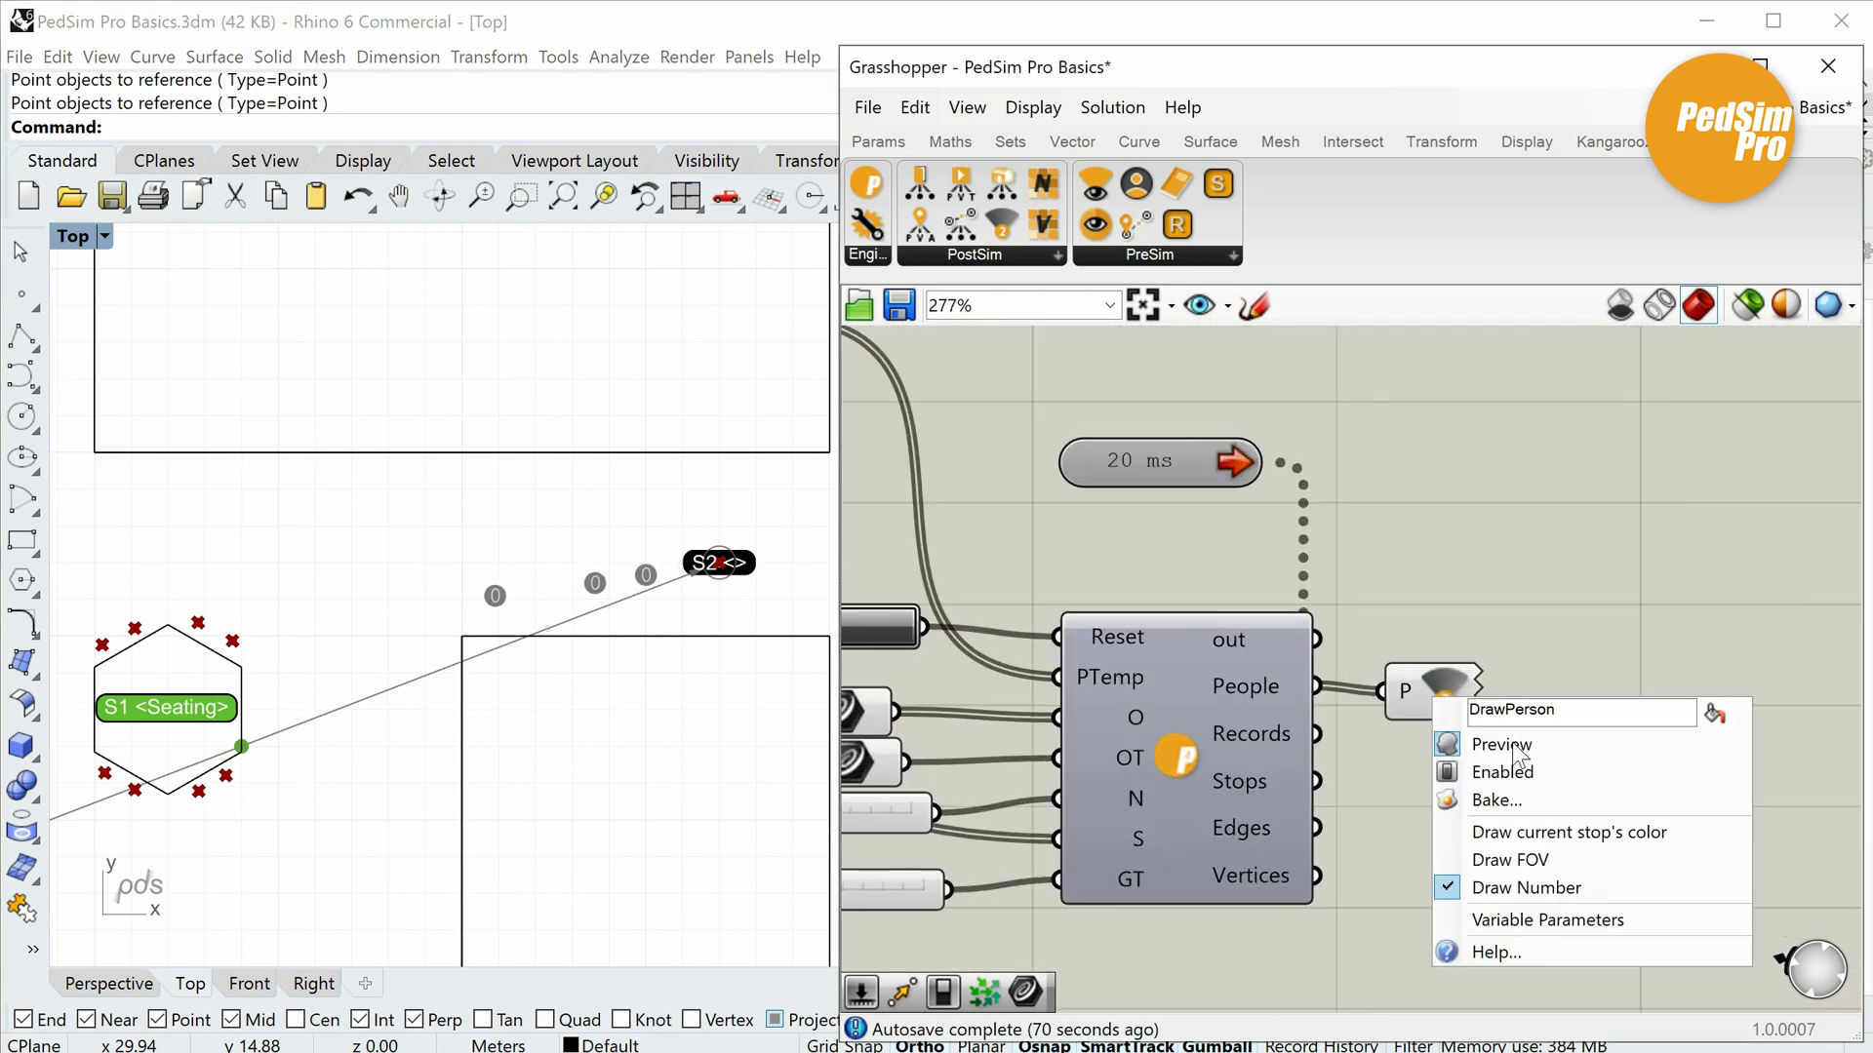
{"action": "left_click", "coordinate": [1541, 831]}
{"action": "left_click", "coordinate": [1443, 688]}
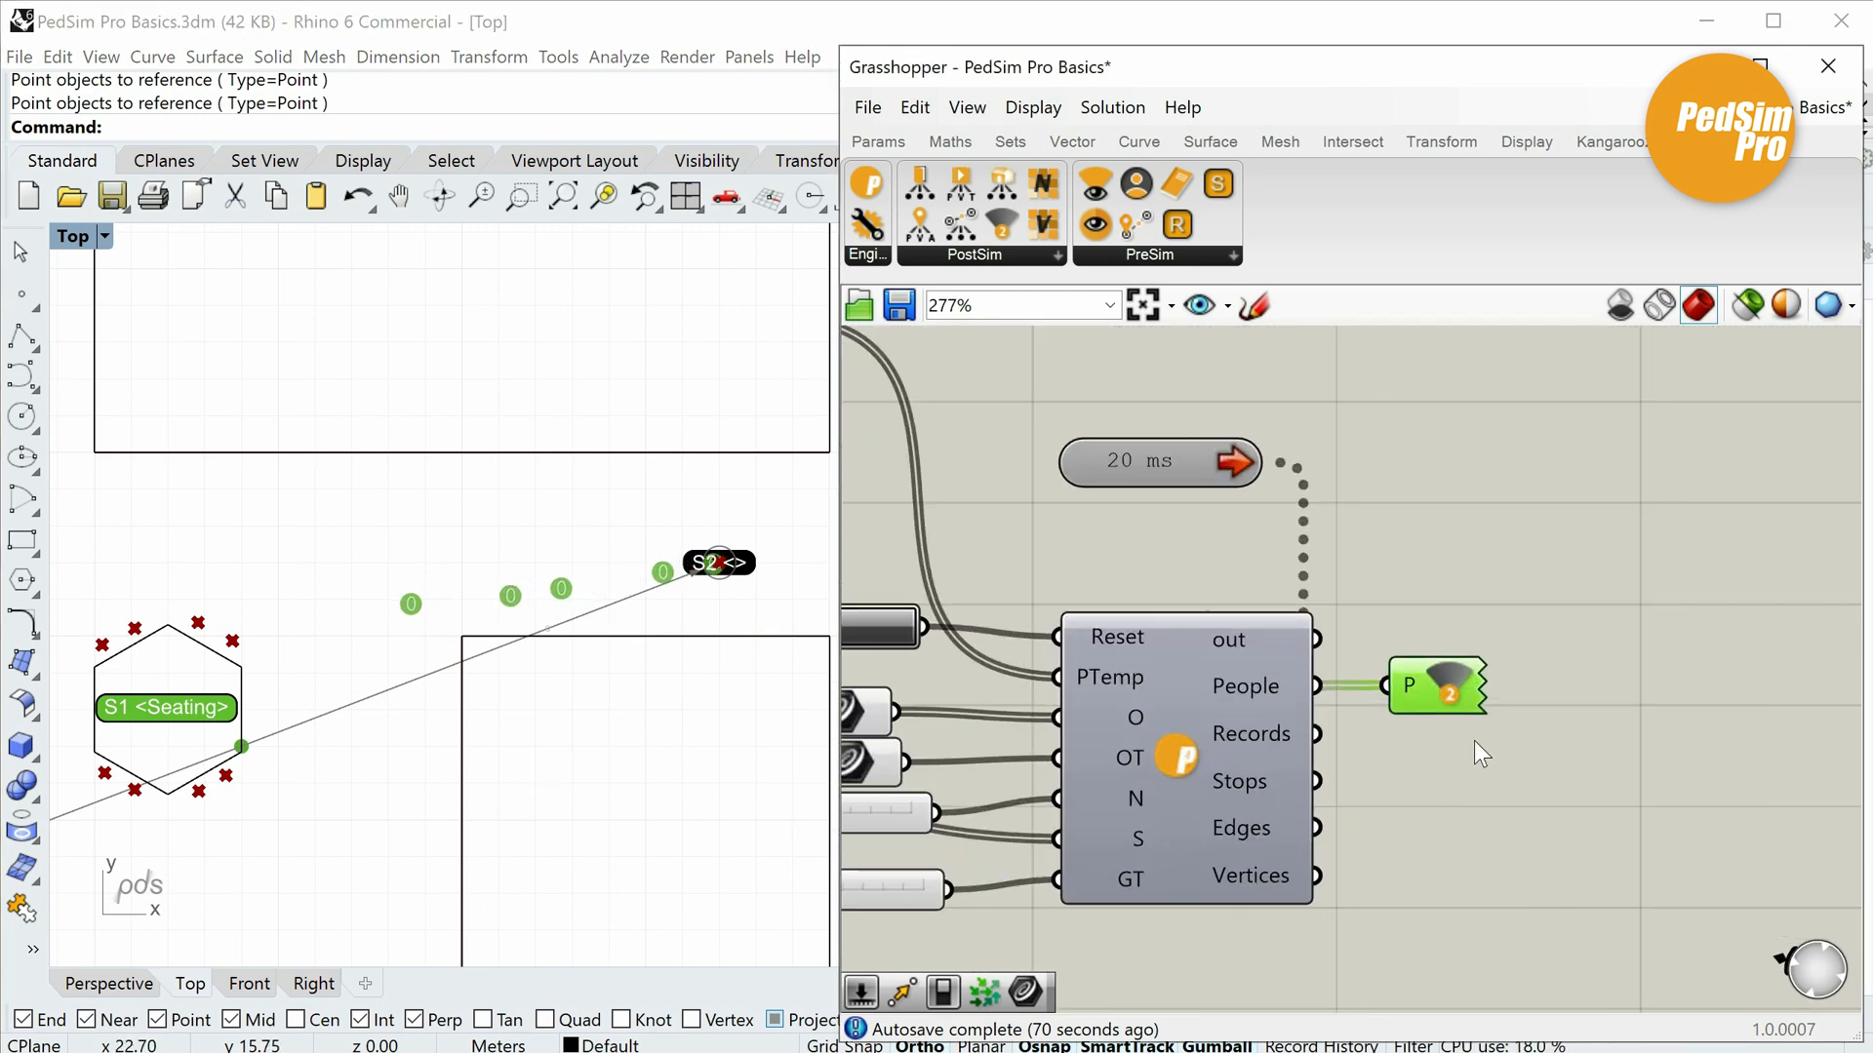
Examine the colored people moving between the stops and the seating in the unobstructed viewport, and the overall Grasshopper definition.
{"action": "scroll", "coordinate": [1473, 751], "scroll_direction": "down", "scroll_amount": 2}
{"action": "scroll", "coordinate": [771, 741], "scroll_direction": "down", "scroll_amount": 2}
{"action": "right_click_drag", "start_coordinate": [458, 798], "coordinate": [525, 725]}
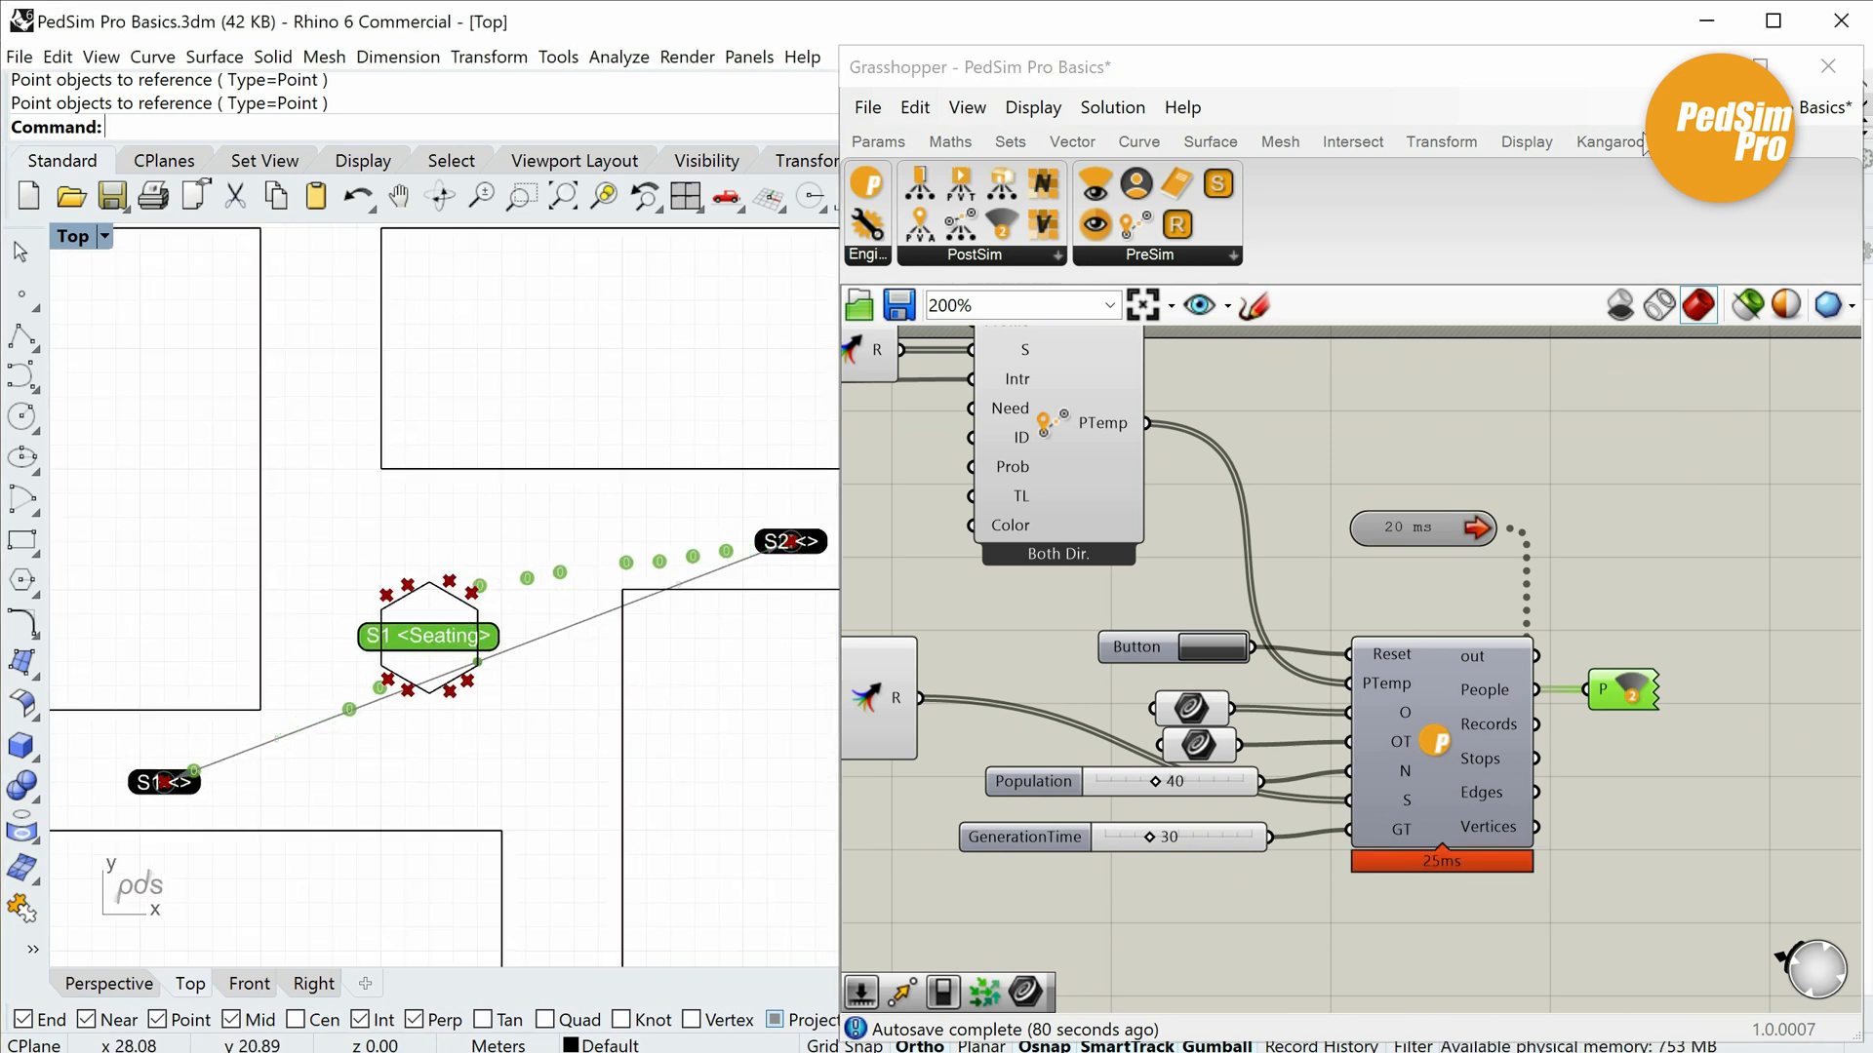
{"action": "left_click", "coordinate": [1761, 65]}
{"action": "scroll", "coordinate": [653, 605], "scroll_direction": "up", "scroll_amount": 2}
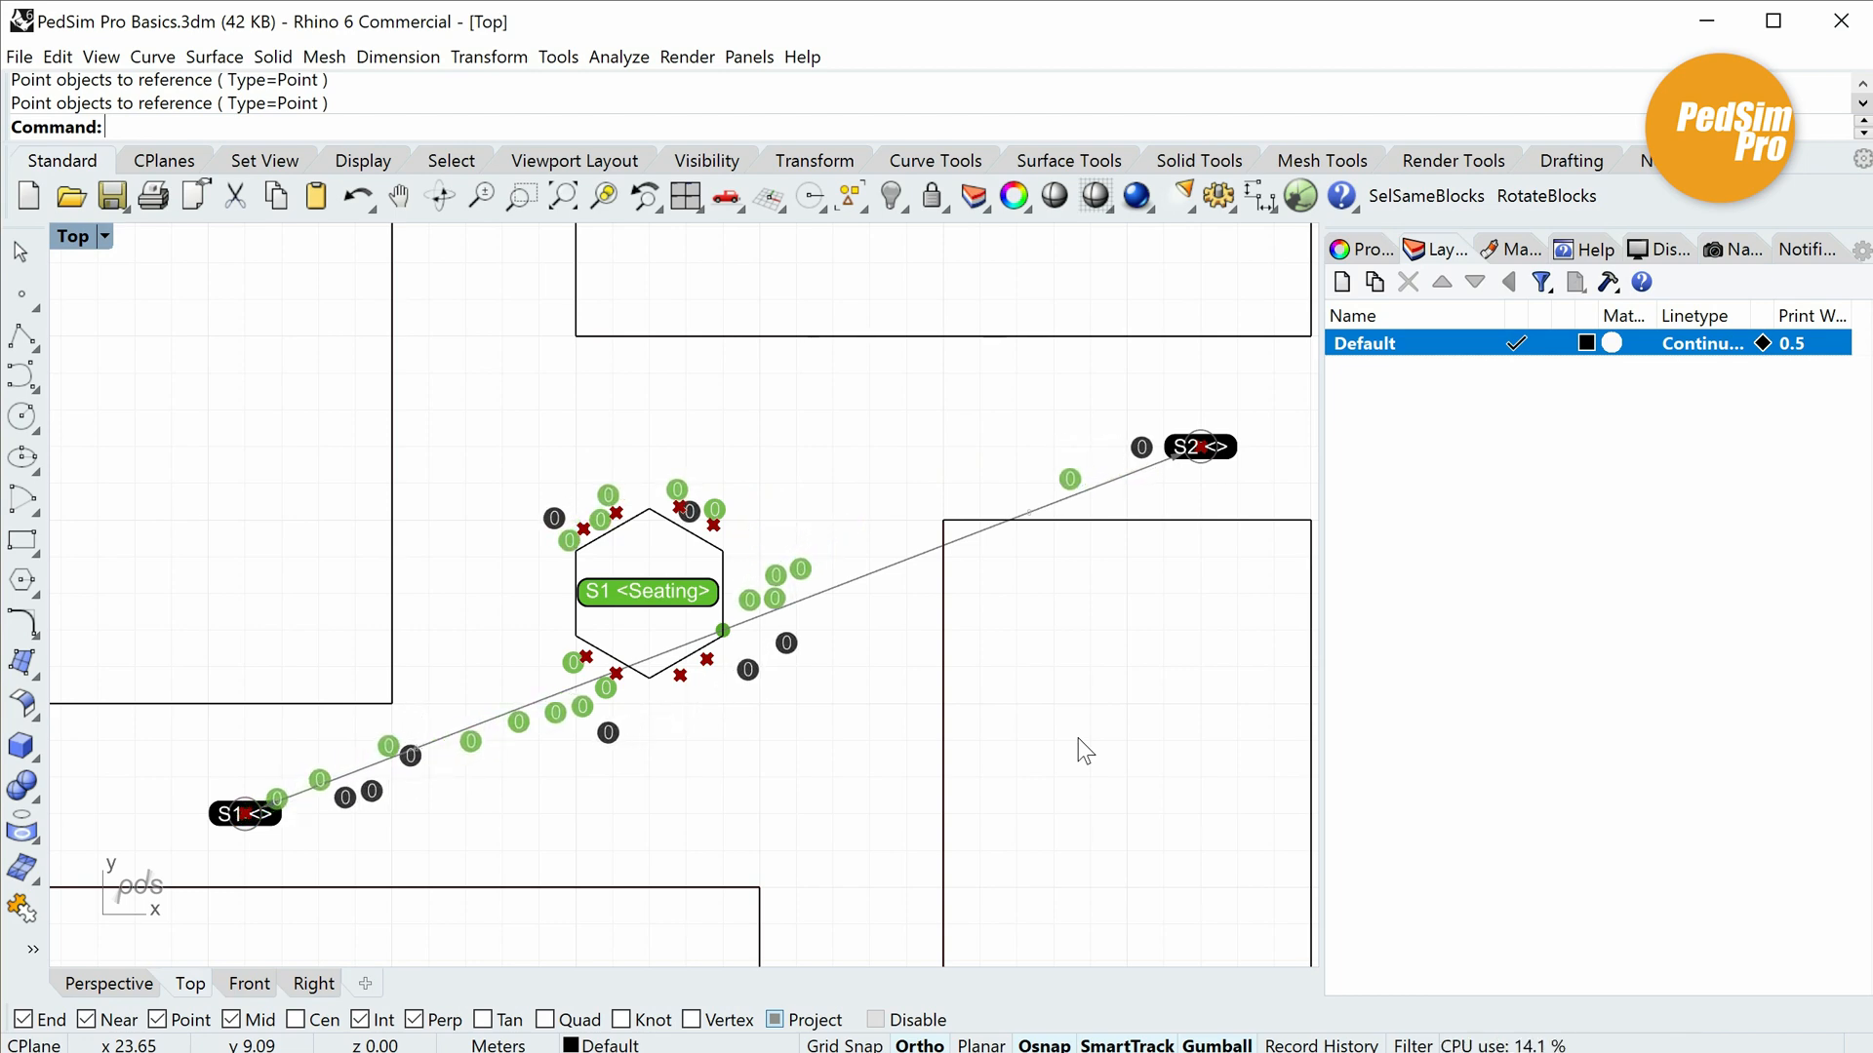
{"action": "left_click", "coordinate": [1300, 196]}
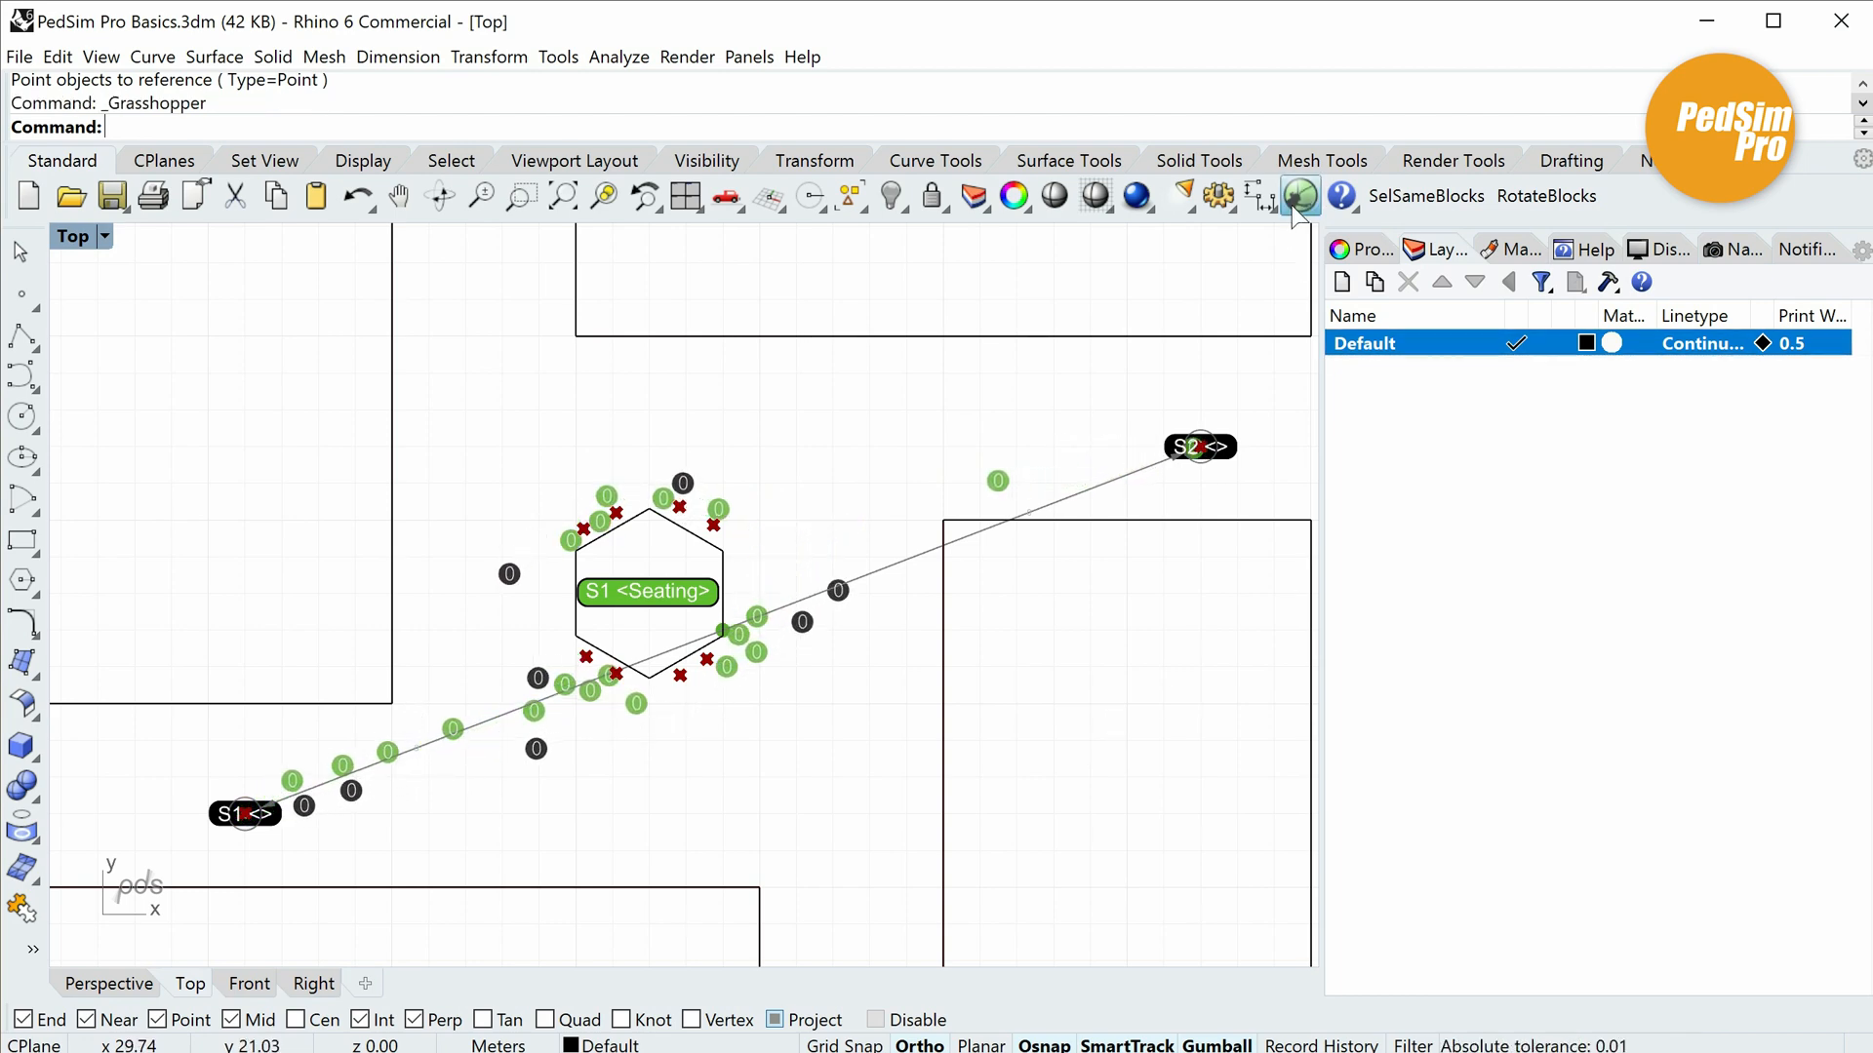
{"action": "scroll", "coordinate": [1576, 670], "scroll_direction": "down", "scroll_amount": 4}
{"action": "right_click_drag", "start_coordinate": [1465, 747], "coordinate": [1658, 824]}
{"action": "scroll", "coordinate": [1424, 723], "scroll_direction": "down", "scroll_amount": 2}
{"action": "scroll", "coordinate": [1414, 727], "scroll_direction": "up", "scroll_amount": 2}
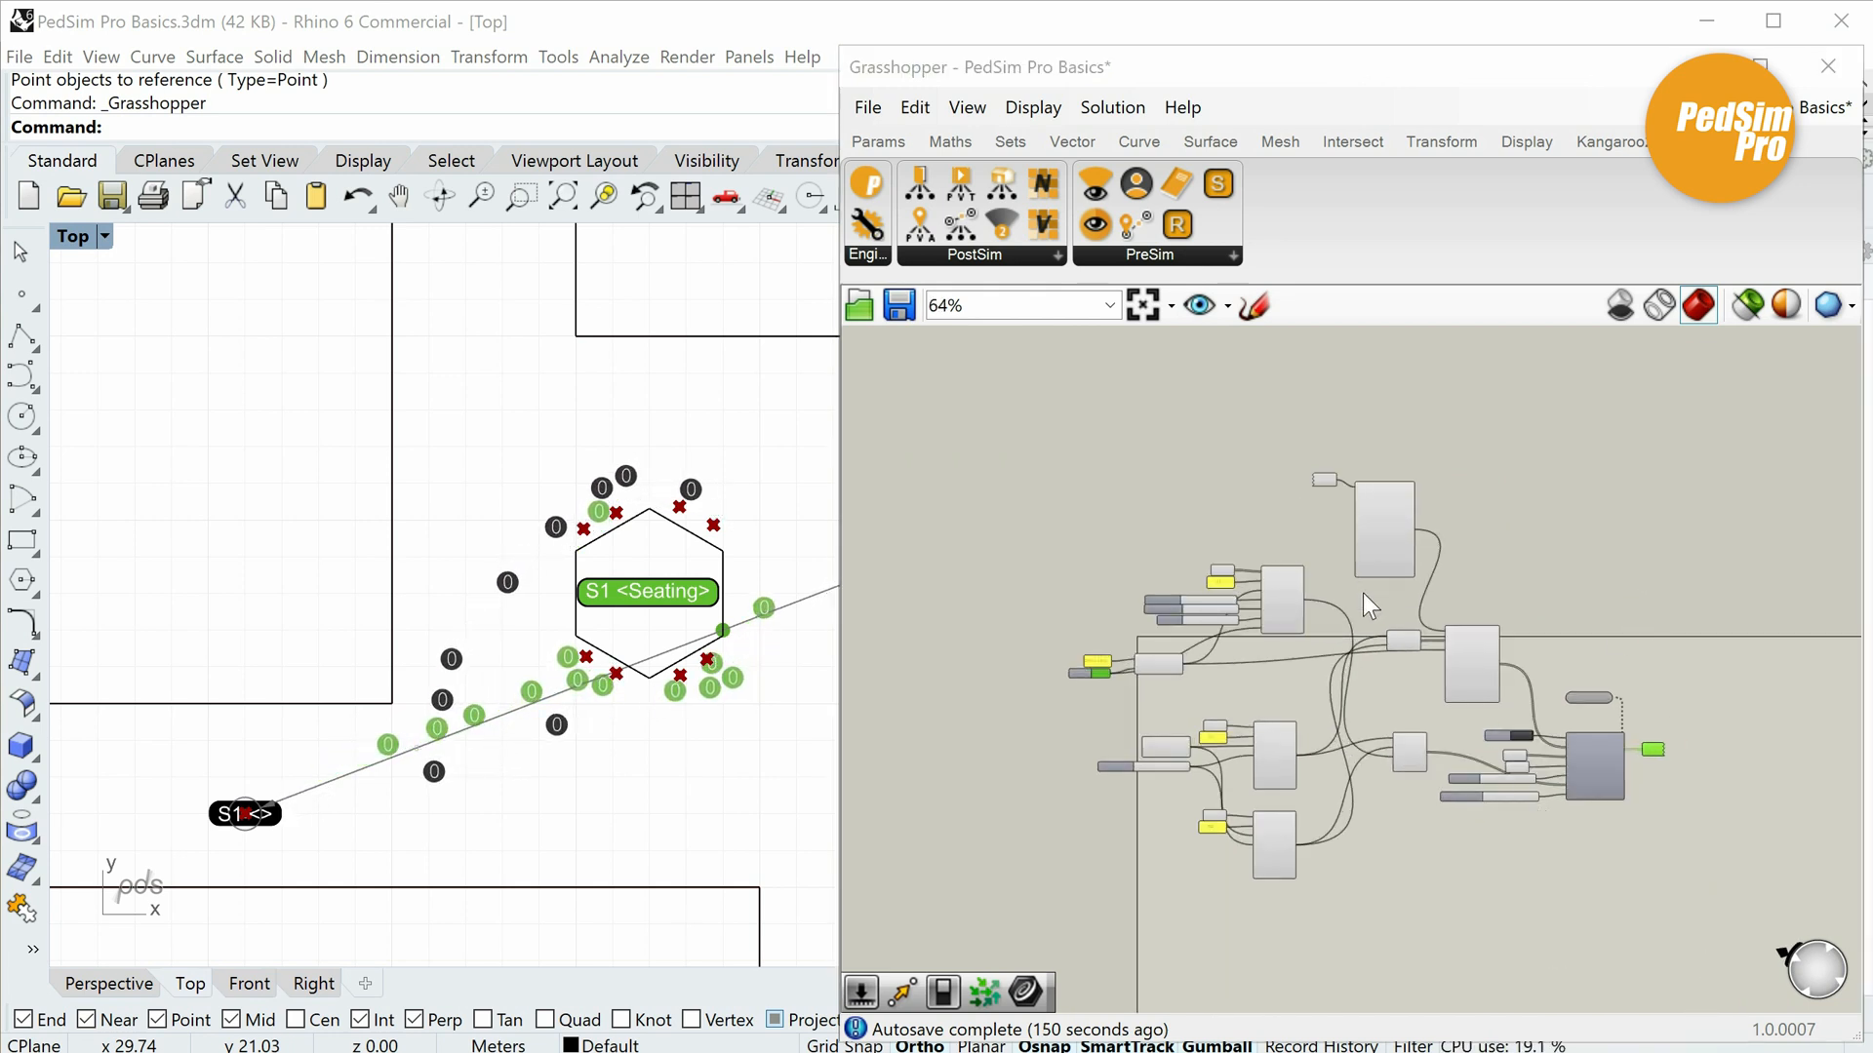
{"action": "scroll", "coordinate": [1332, 585], "scroll_direction": "up", "scroll_amount": 2}
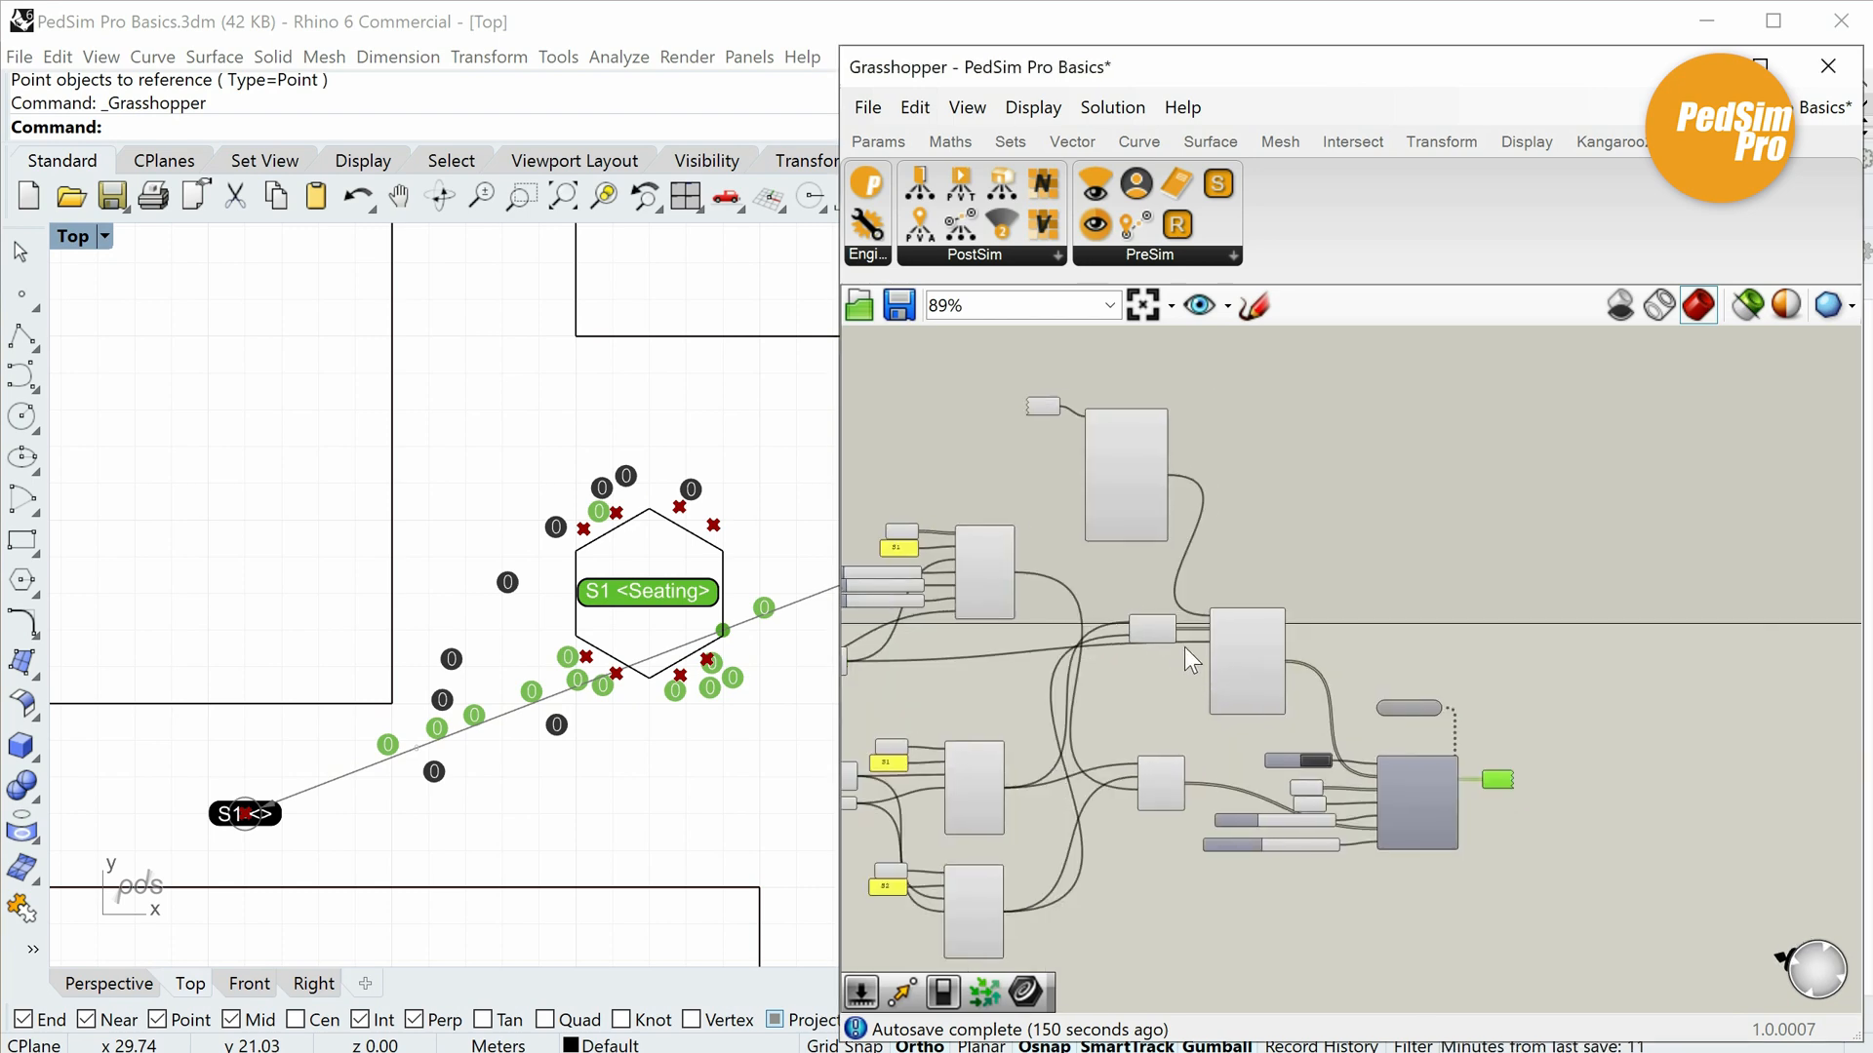
{"action": "right_click_drag", "start_coordinate": [1143, 646], "coordinate": [1262, 622]}
{"action": "left_click_drag", "start_coordinate": [1149, 68], "coordinate": [1137, 64]}
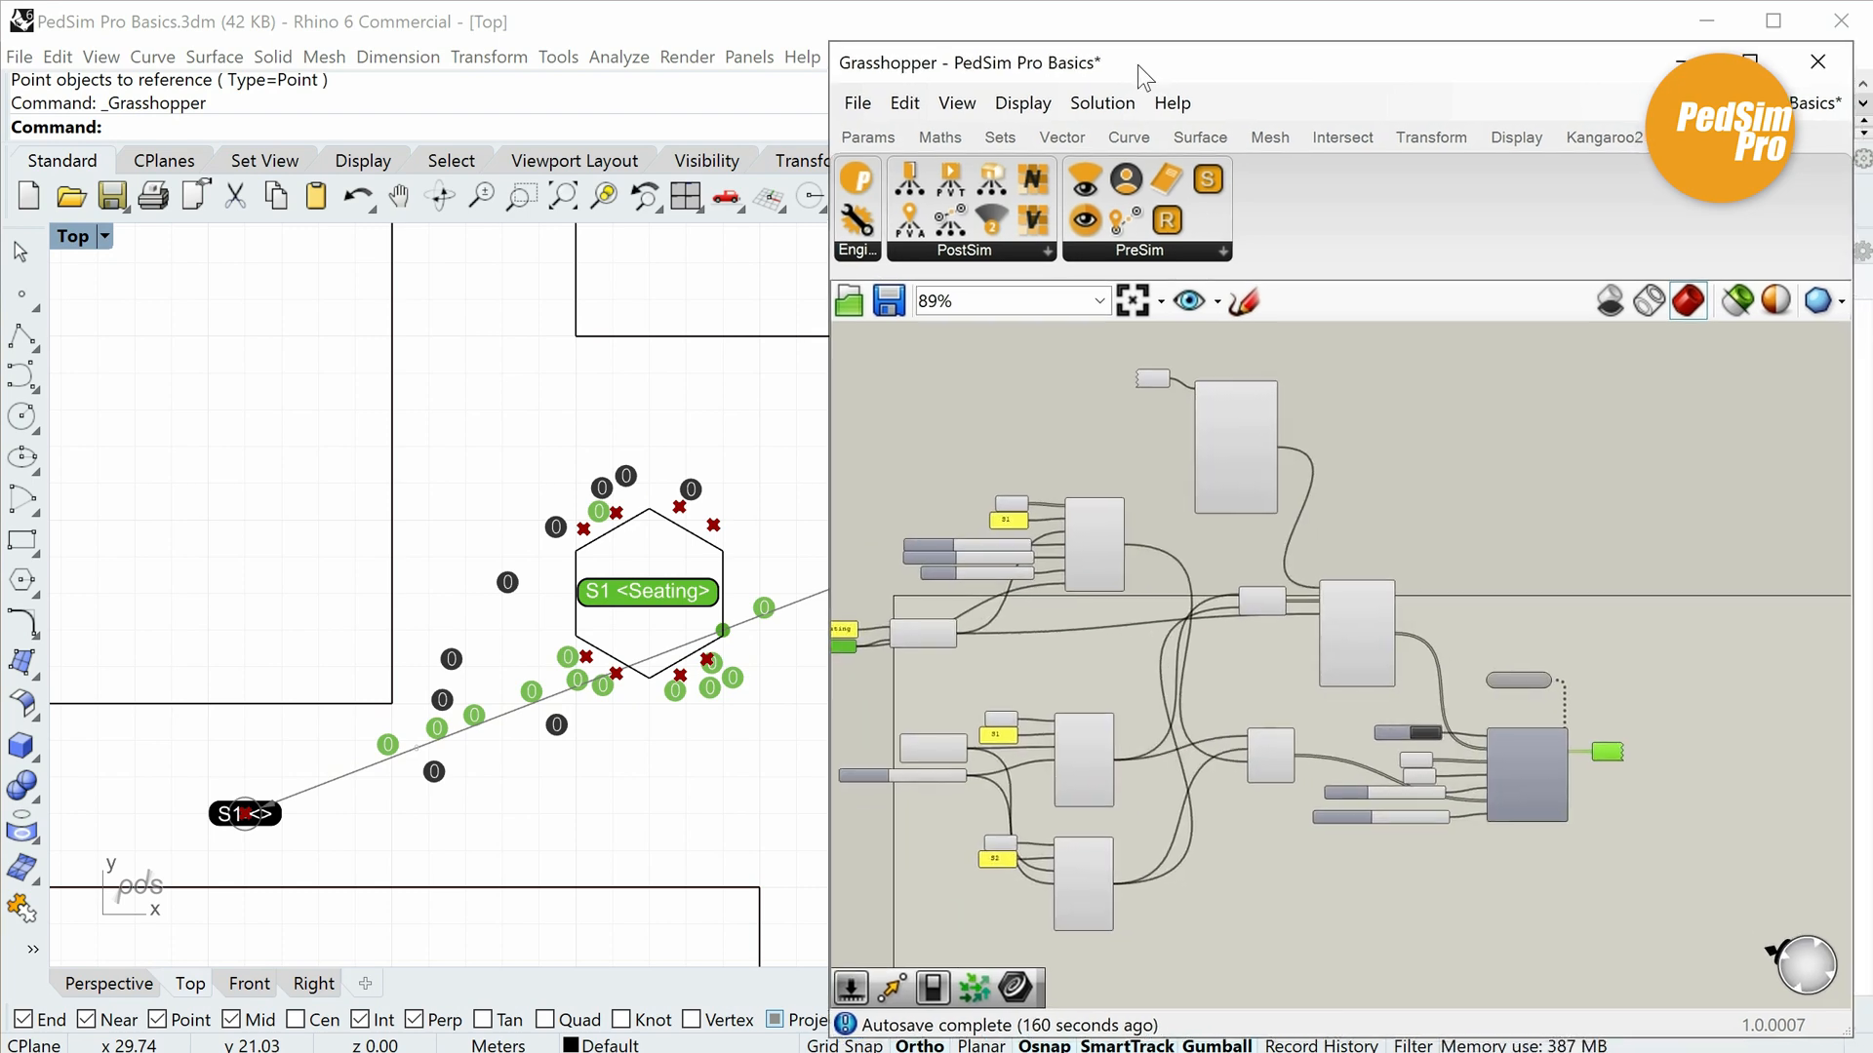
Close the Grasshopper window and place a point below the hexagon, just above the upper edge of the lower-left building.
{"action": "left_click", "coordinate": [1820, 65]}
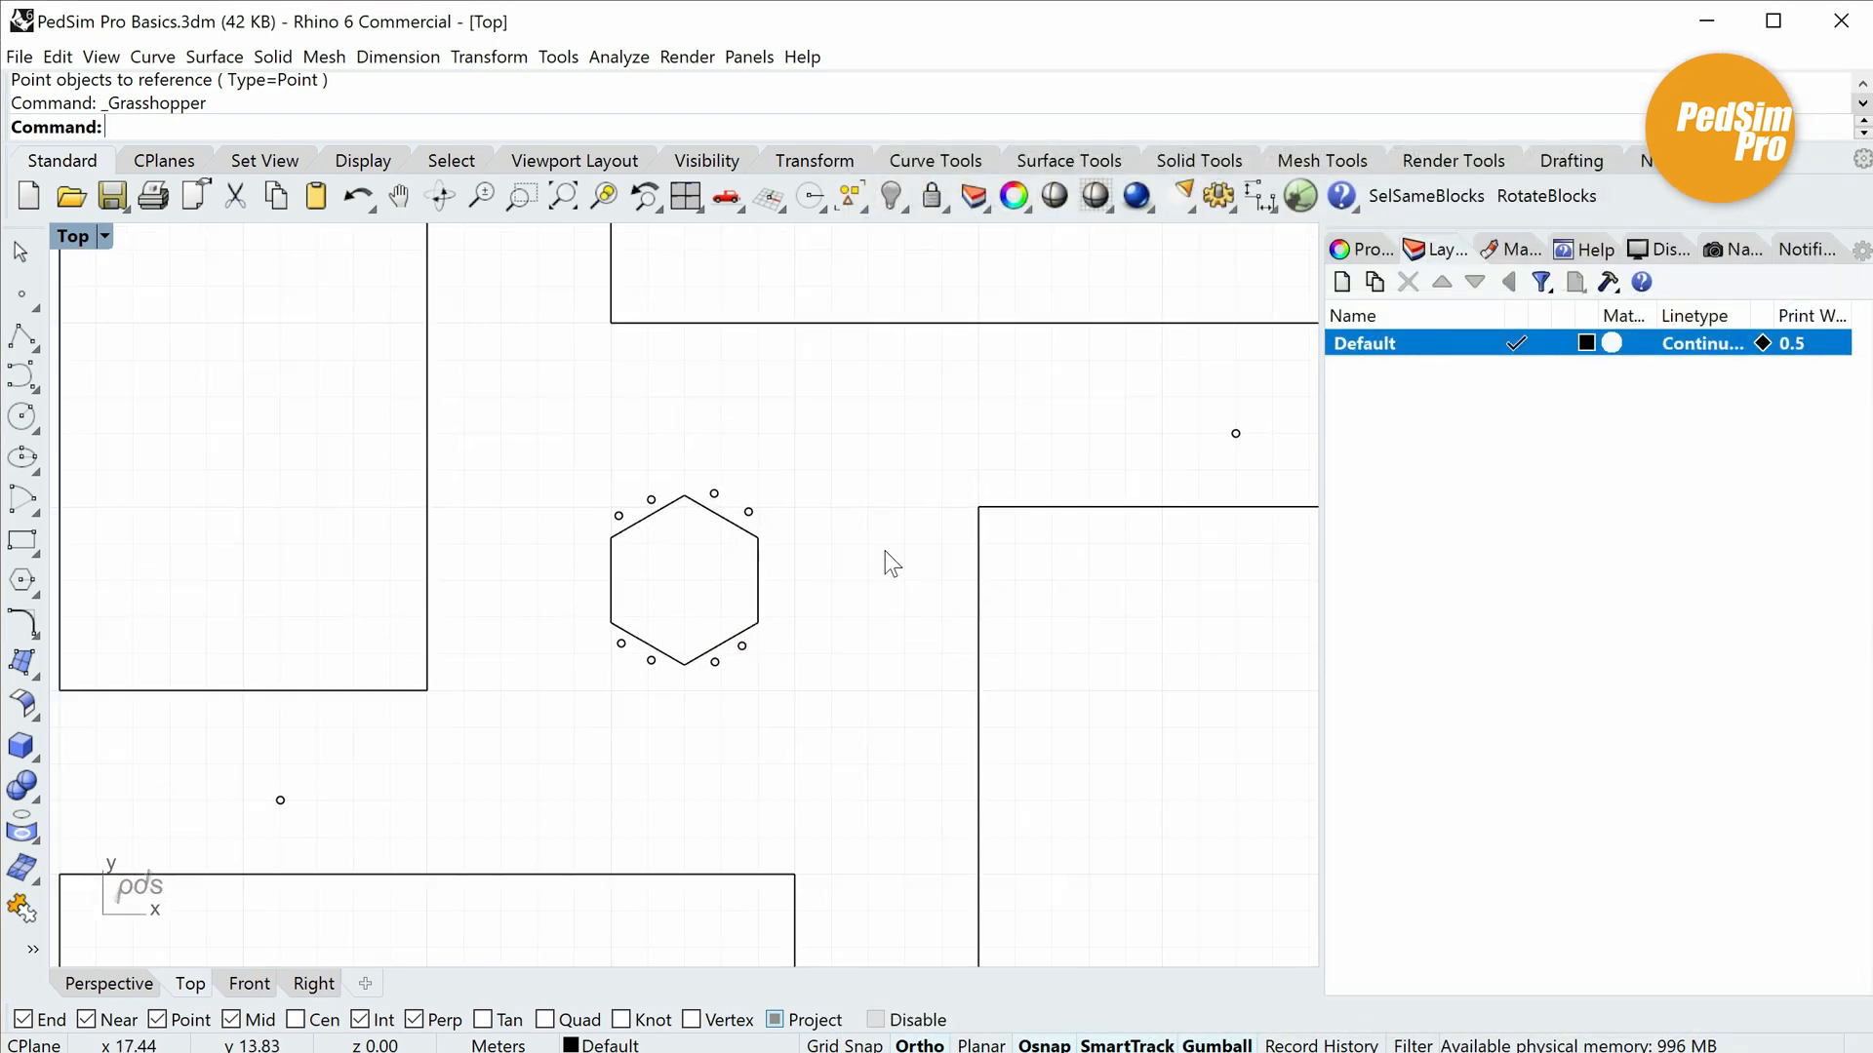
{"action": "left_click", "coordinate": [17, 304]}
{"action": "scroll", "coordinate": [823, 543], "scroll_direction": "down", "scroll_amount": 2}
{"action": "scroll", "coordinate": [709, 597], "scroll_direction": "up", "scroll_amount": 2}
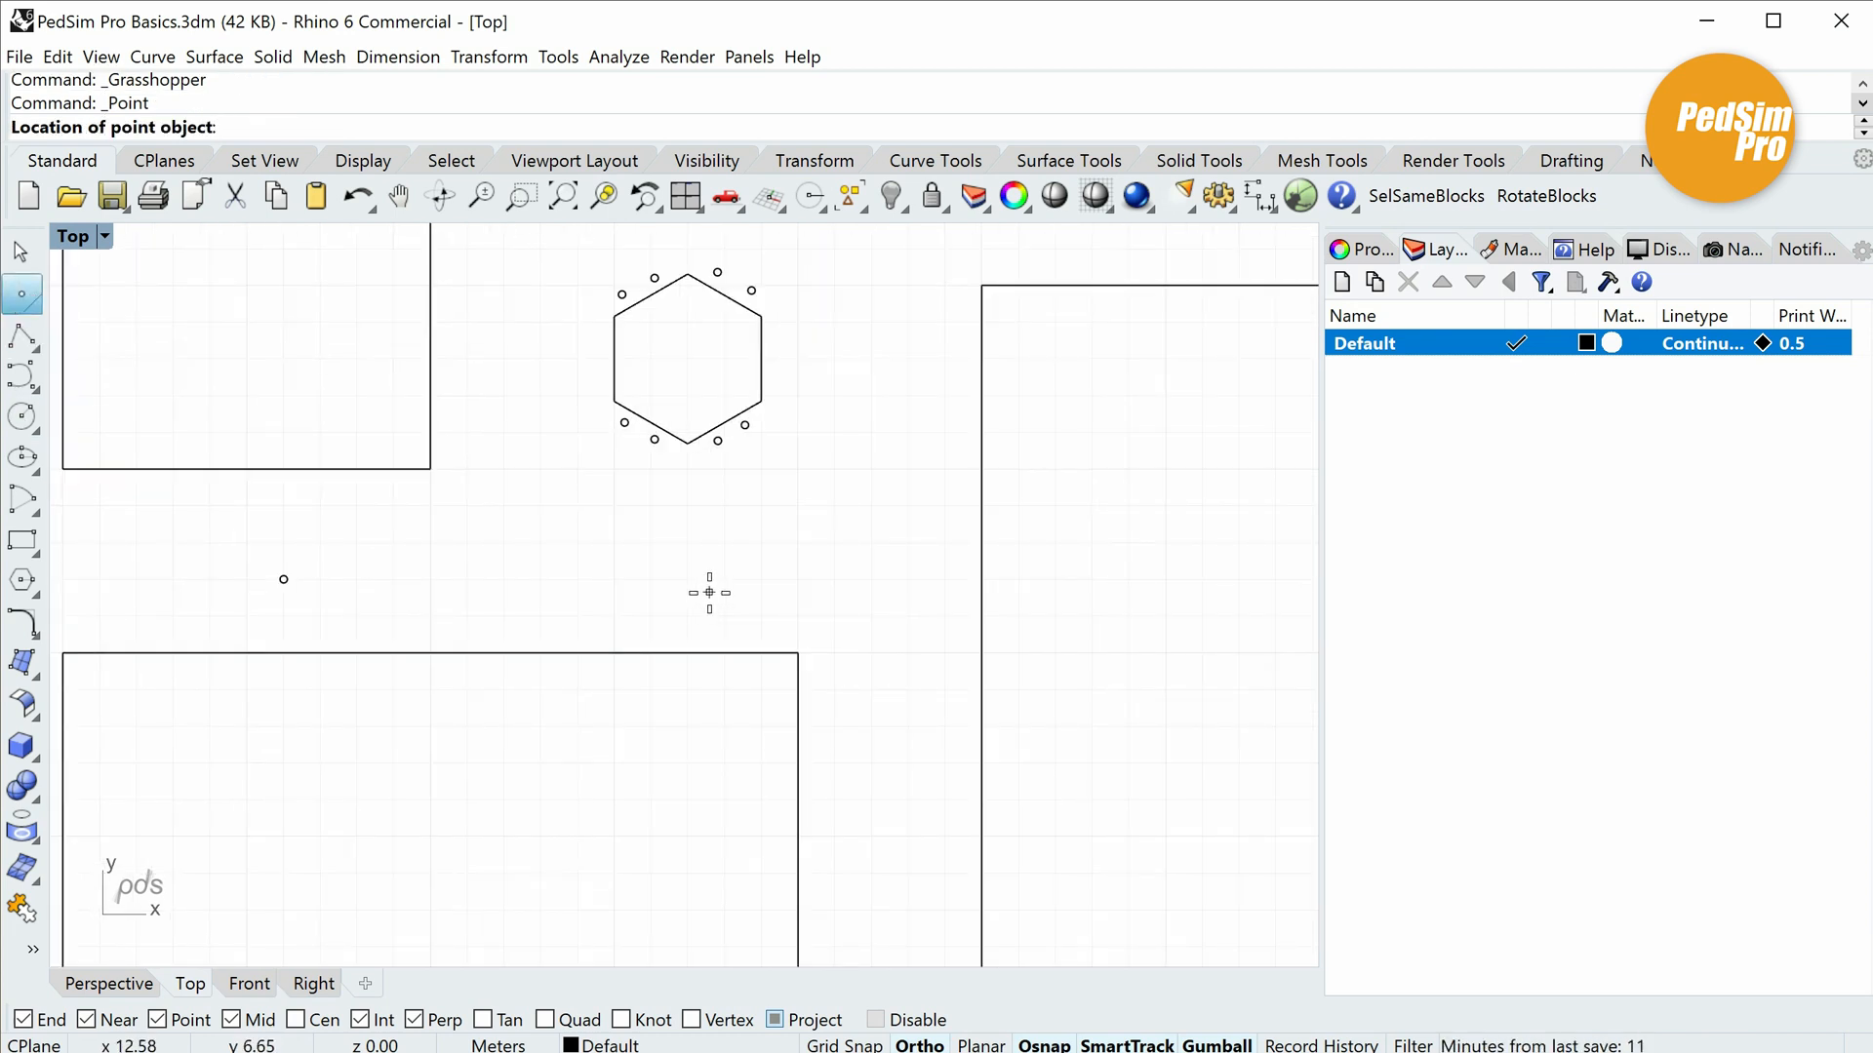
{"action": "left_click", "coordinate": [709, 592]}
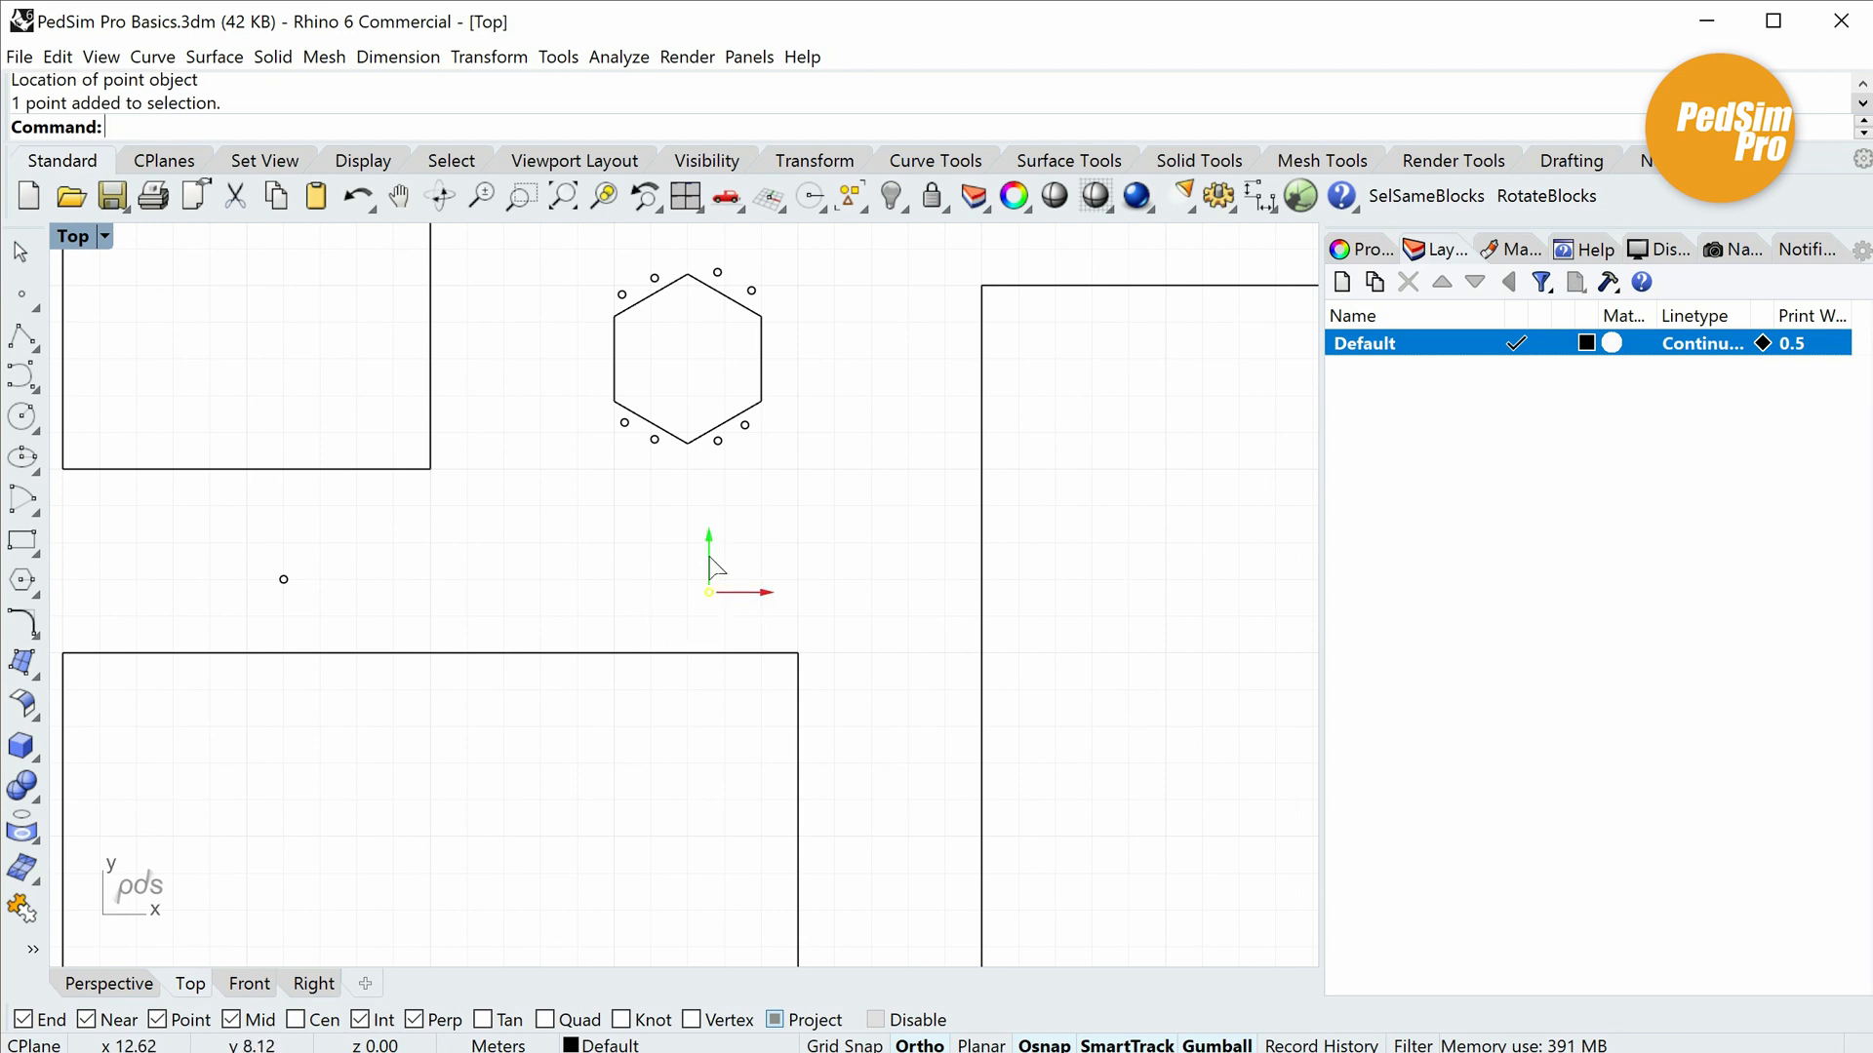
{"action": "left_click_drag", "start_coordinate": [709, 558], "coordinate": [709, 595]}
{"action": "left_click", "coordinate": [771, 613]}
Duplicate the new point to just outside the right edge of the upper-left building, beside the hexagon.
{"action": "right_click_drag", "start_coordinate": [771, 508], "coordinate": [774, 719]}
{"action": "scroll", "coordinate": [771, 612], "scroll_direction": "down", "scroll_amount": 2}
{"action": "left_click_drag", "start_coordinate": [668, 696], "coordinate": [876, 848]}
{"action": "left_click_drag", "start_coordinate": [777, 736], "coordinate": [574, 486], "text": "alt"}
{"action": "right_click_drag", "start_coordinate": [929, 579], "coordinate": [981, 620]}
{"action": "left_click", "coordinate": [918, 689]}
{"action": "right_click_drag", "start_coordinate": [919, 688], "coordinate": [782, 587]}
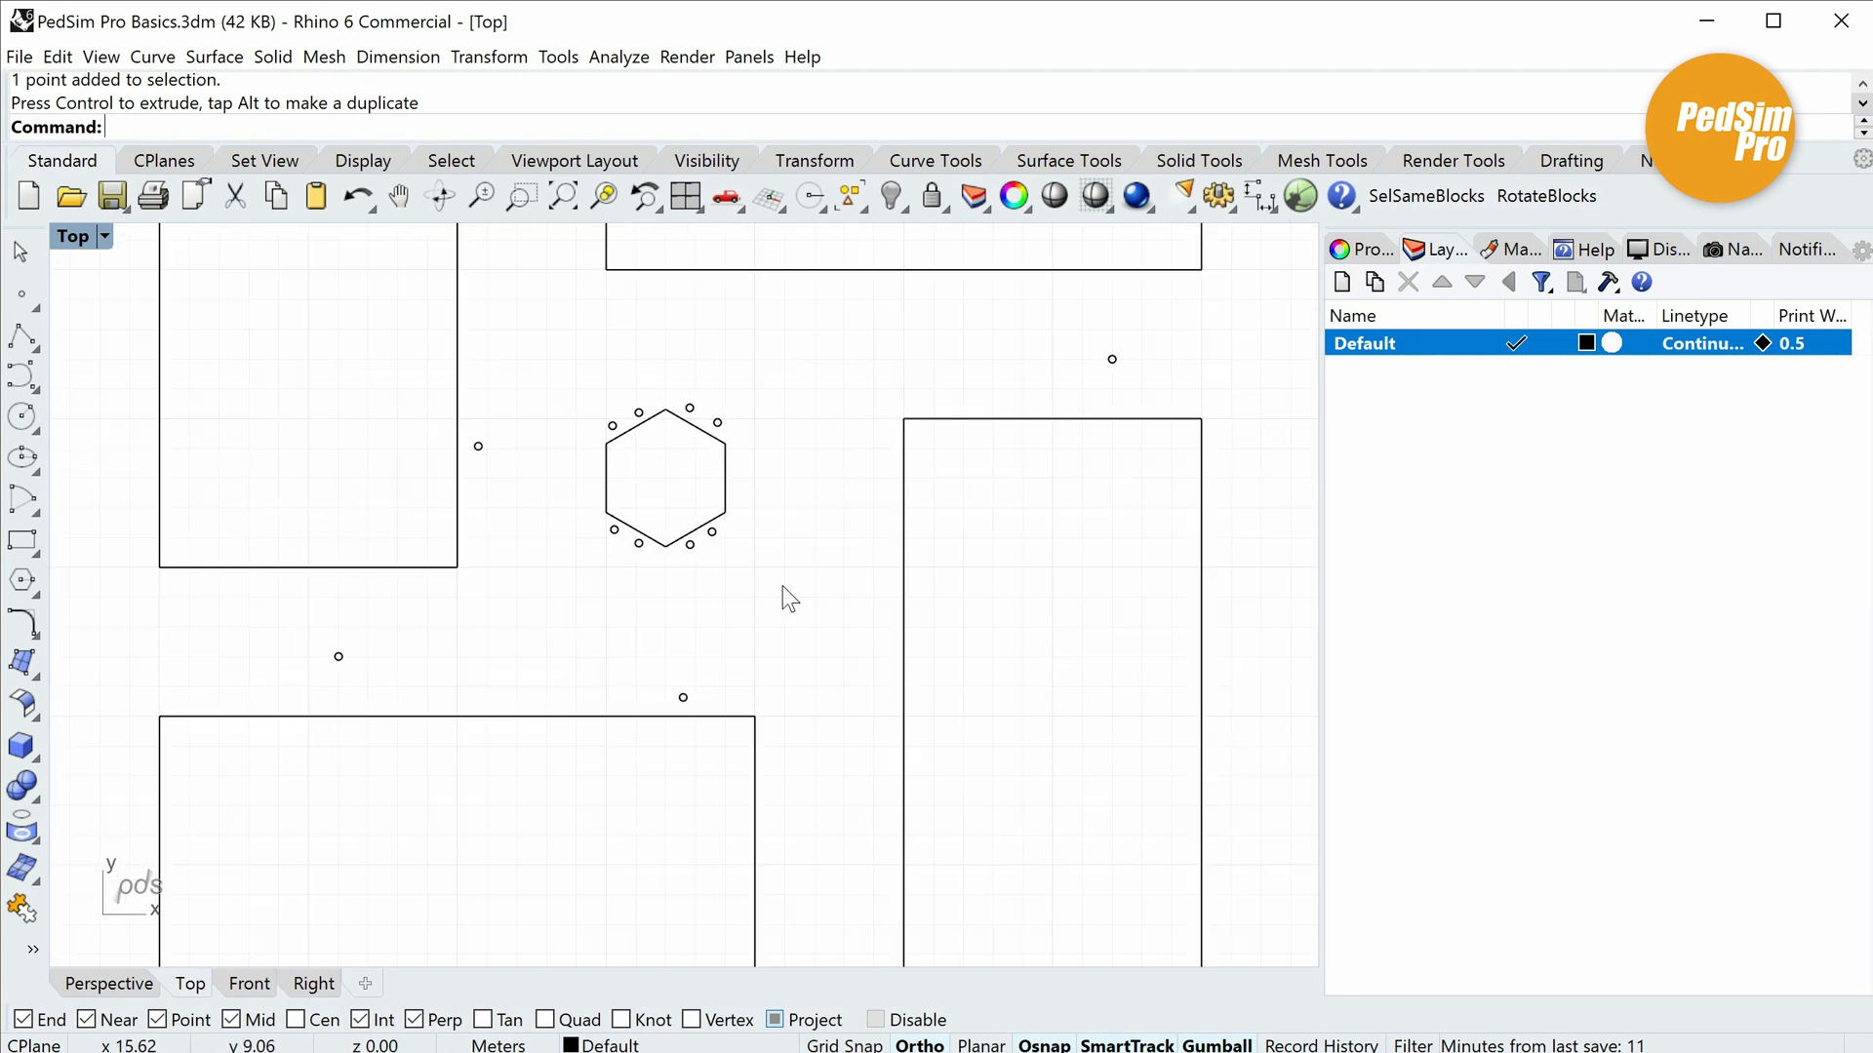
Reopen Grasshopper and add a PreSim Room component (R) below the S2 stop component.
{"action": "right_click_drag", "start_coordinate": [887, 669], "coordinate": [868, 737]}
{"action": "left_click", "coordinate": [1301, 200]}
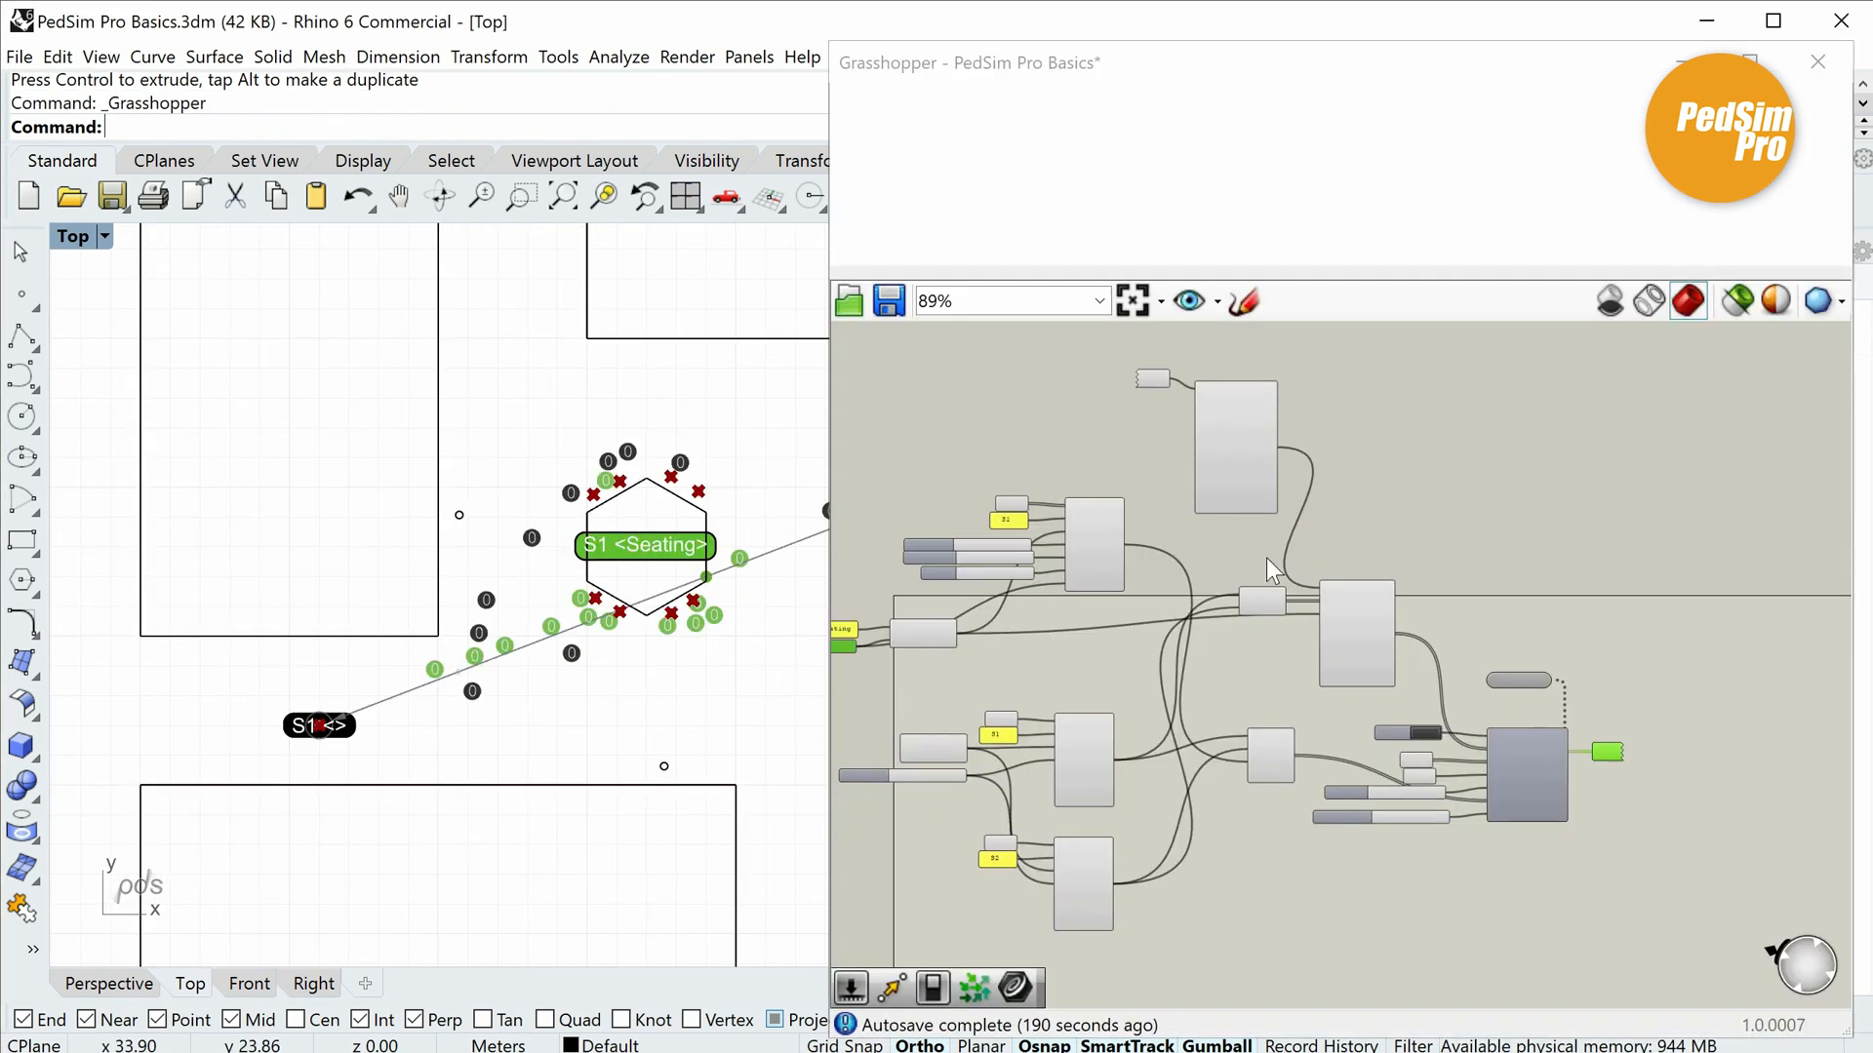
{"action": "scroll", "coordinate": [1270, 785], "scroll_direction": "up", "scroll_amount": 3}
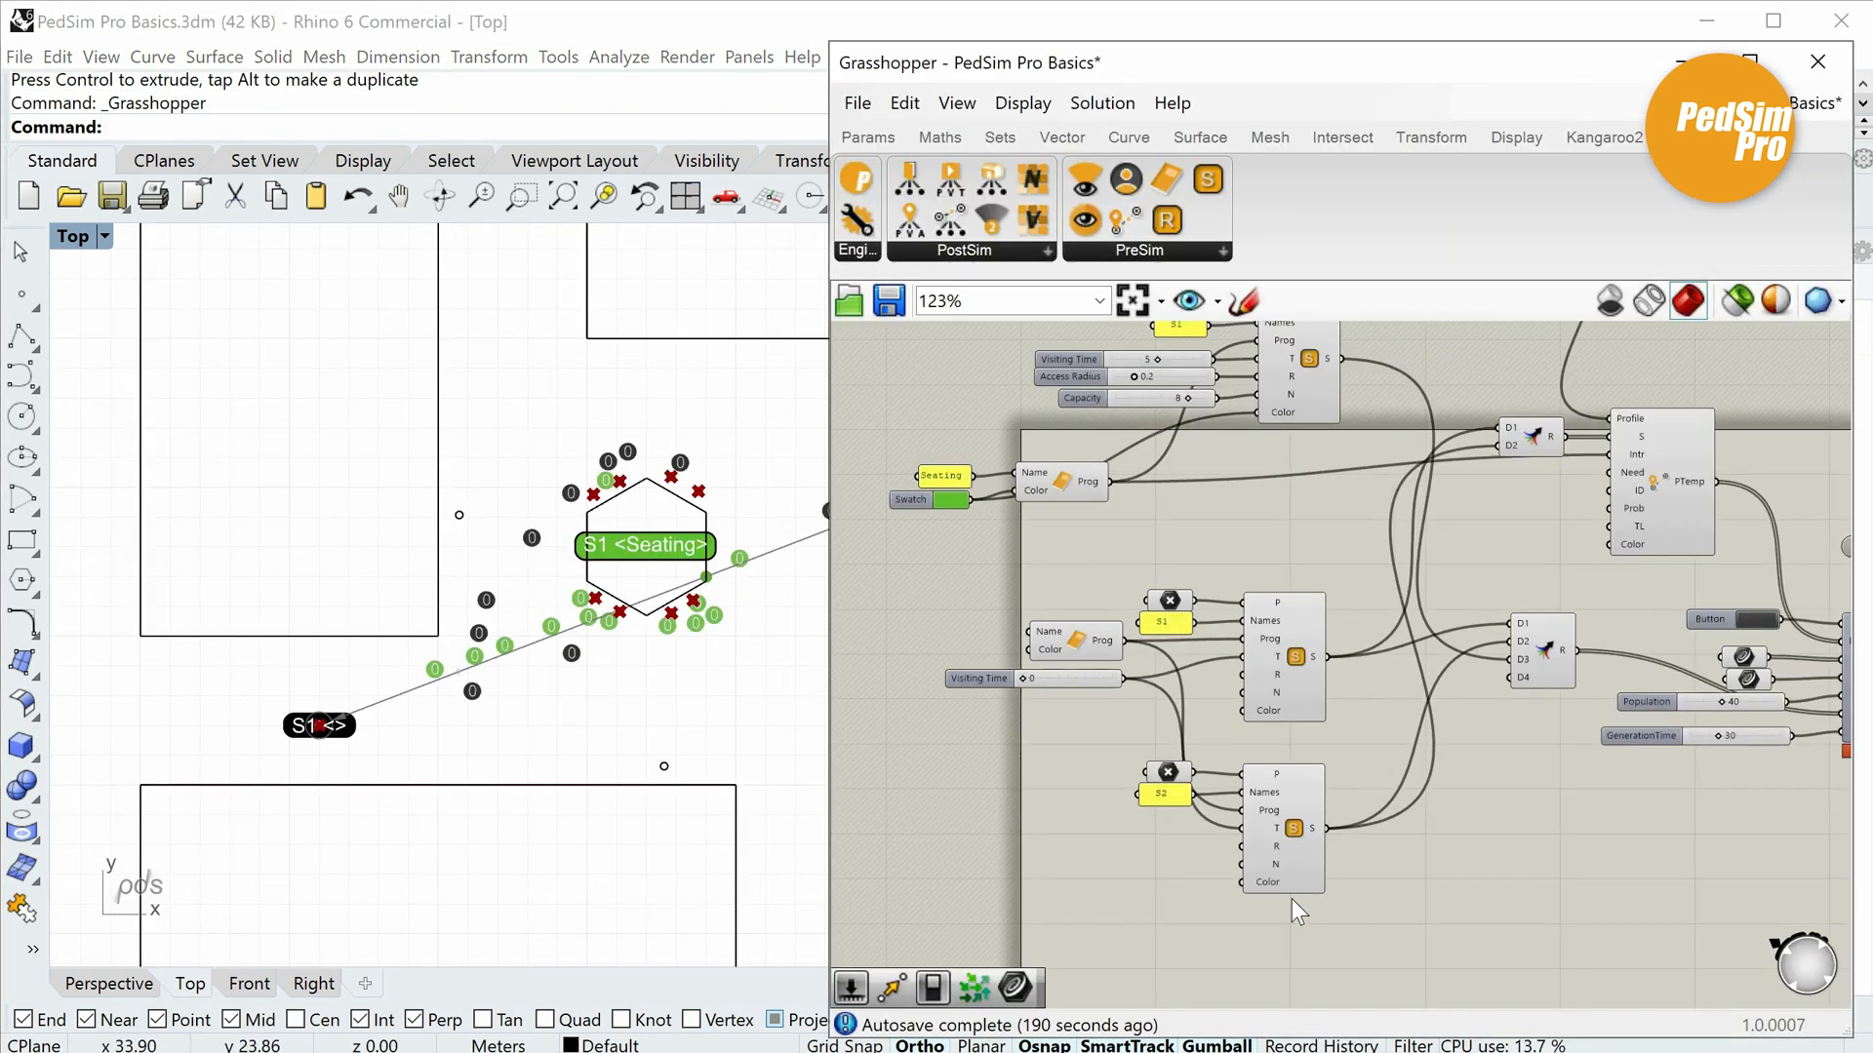
{"action": "scroll", "coordinate": [1355, 844], "scroll_direction": "up", "scroll_amount": 2}
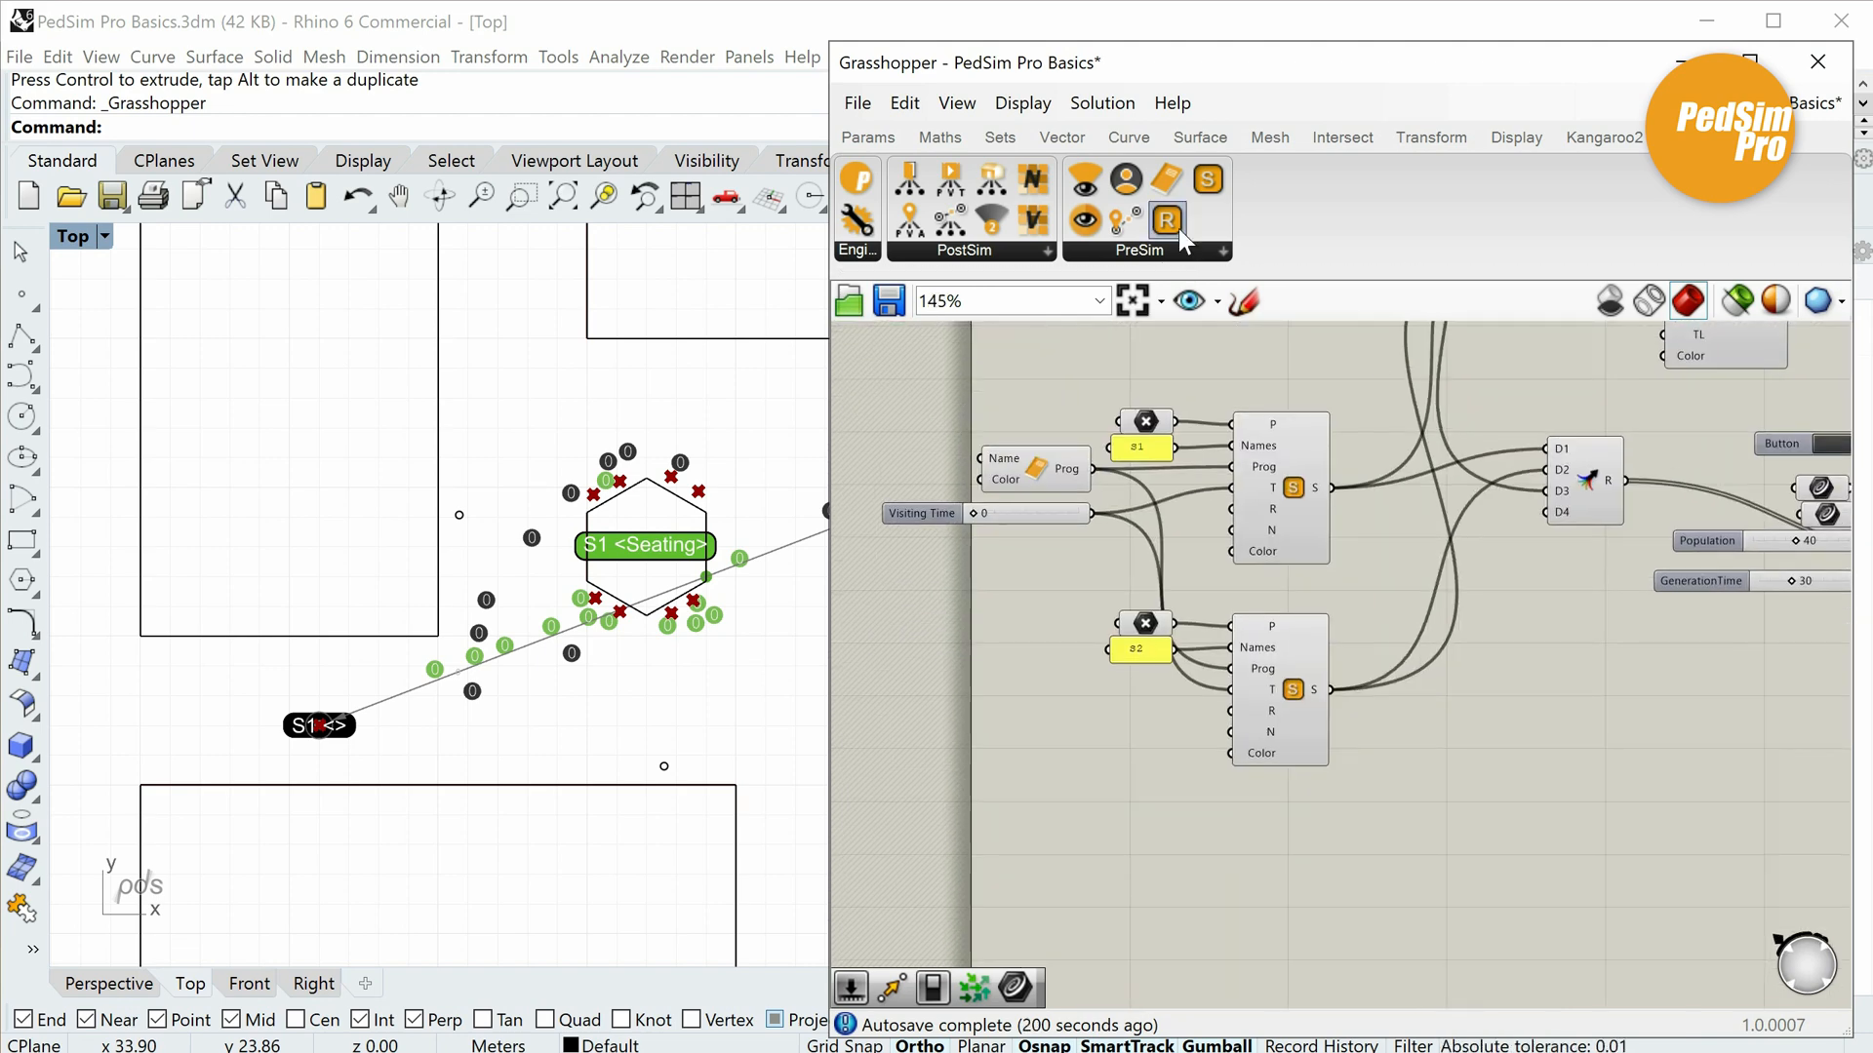
{"action": "scroll", "coordinate": [1328, 769], "scroll_direction": "down", "scroll_amount": 3}
{"action": "left_click_drag", "start_coordinate": [1179, 229], "coordinate": [1291, 742]}
{"action": "scroll", "coordinate": [1292, 742], "scroll_direction": "up", "scroll_amount": 5}
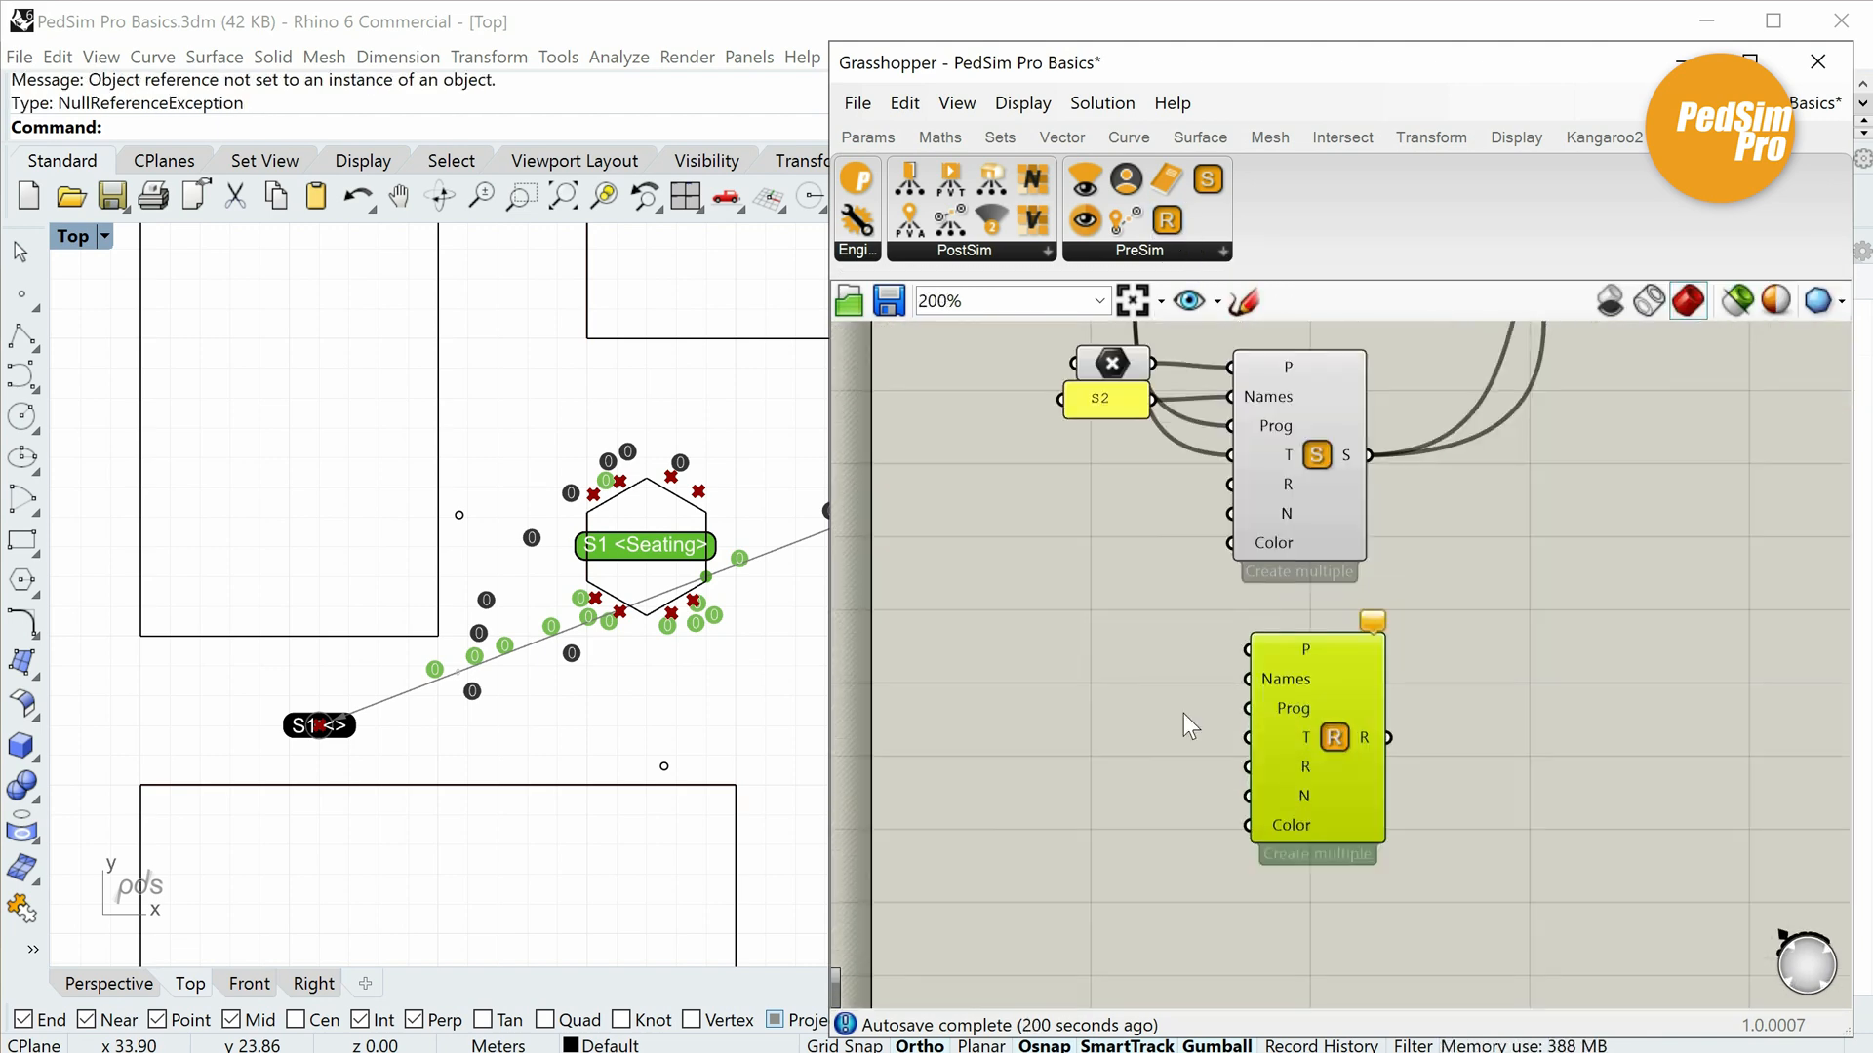
Copy the S2 point parameter and name panel beside the Room component, and reference the point above the lower-left building.
{"action": "right_click_drag", "start_coordinate": [1184, 712], "coordinate": [1252, 775]}
{"action": "left_click_drag", "start_coordinate": [1090, 389], "coordinate": [1179, 552]}
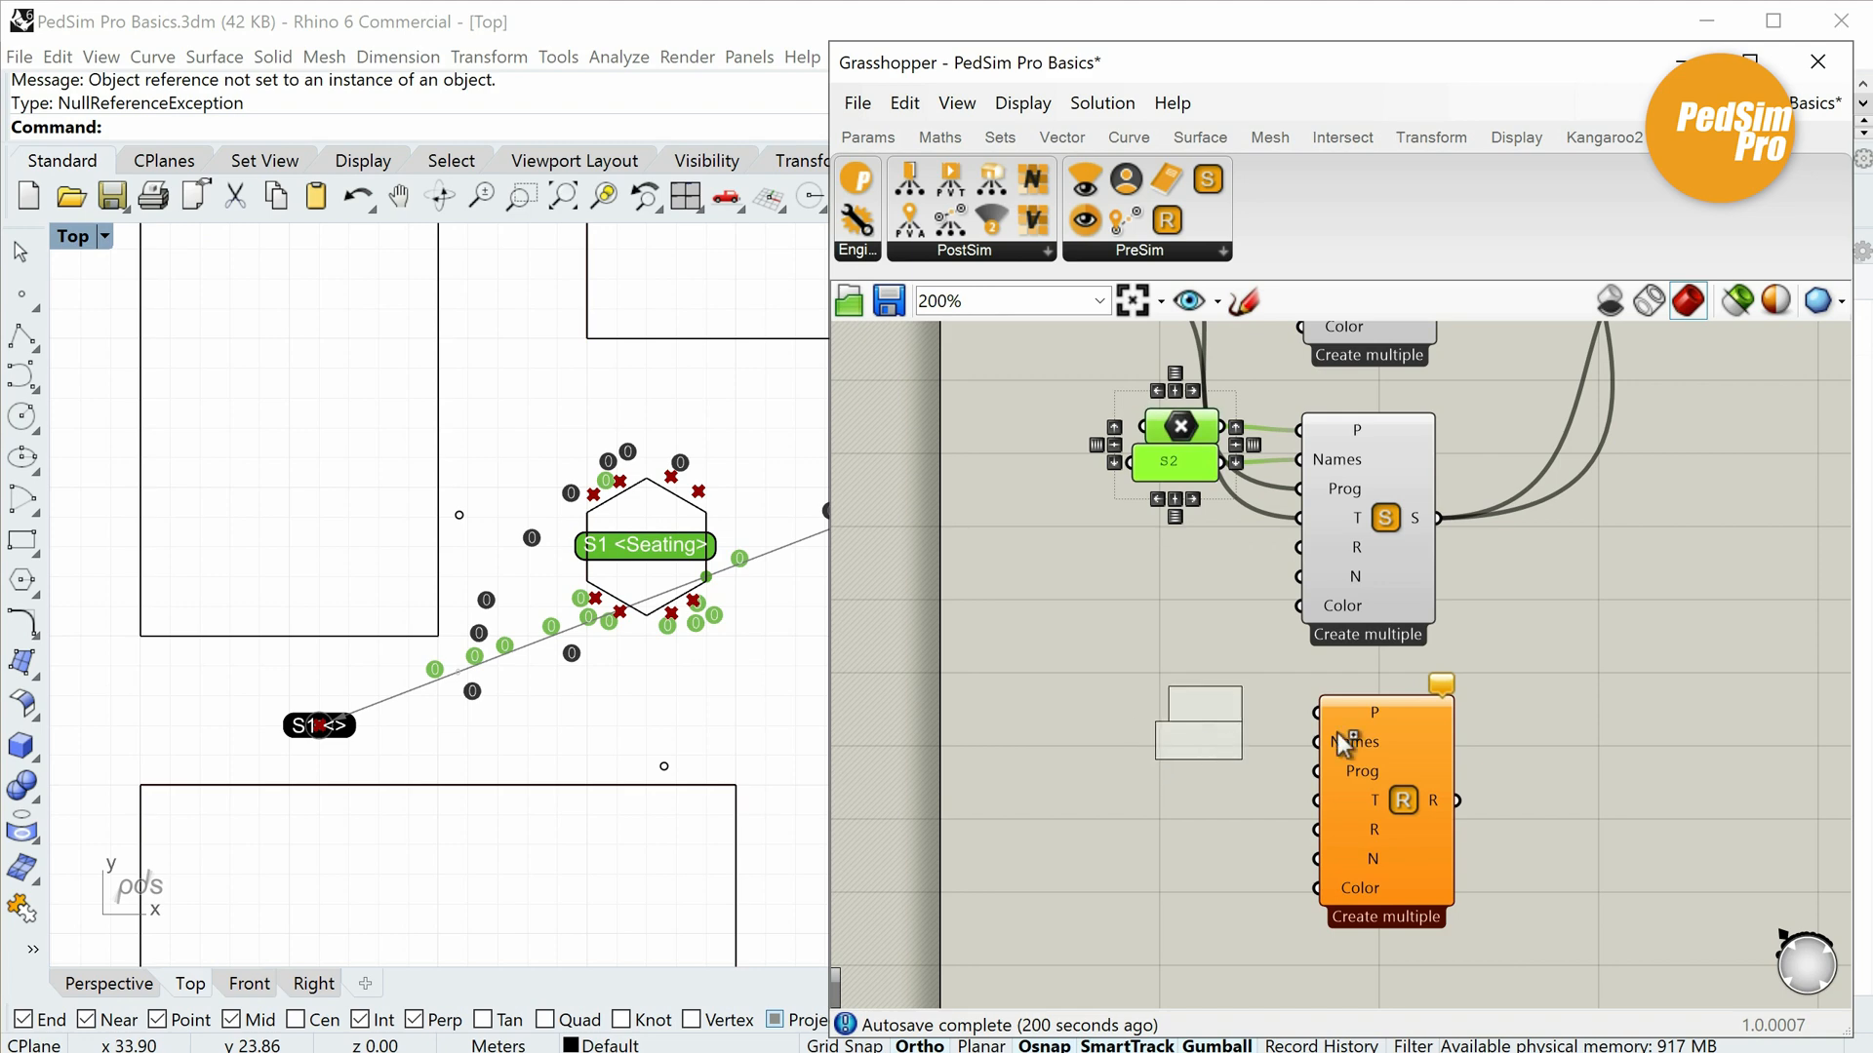
{"action": "left_click_drag", "start_coordinate": [1337, 733], "coordinate": [1335, 735], "text": "alt"}
{"action": "left_click", "coordinate": [1237, 782]}
{"action": "scroll", "coordinate": [1249, 784], "scroll_direction": "up", "scroll_amount": 3}
{"action": "right_click", "coordinate": [1174, 662]}
{"action": "left_click", "coordinate": [1230, 966]}
{"action": "left_click", "coordinate": [664, 767]}
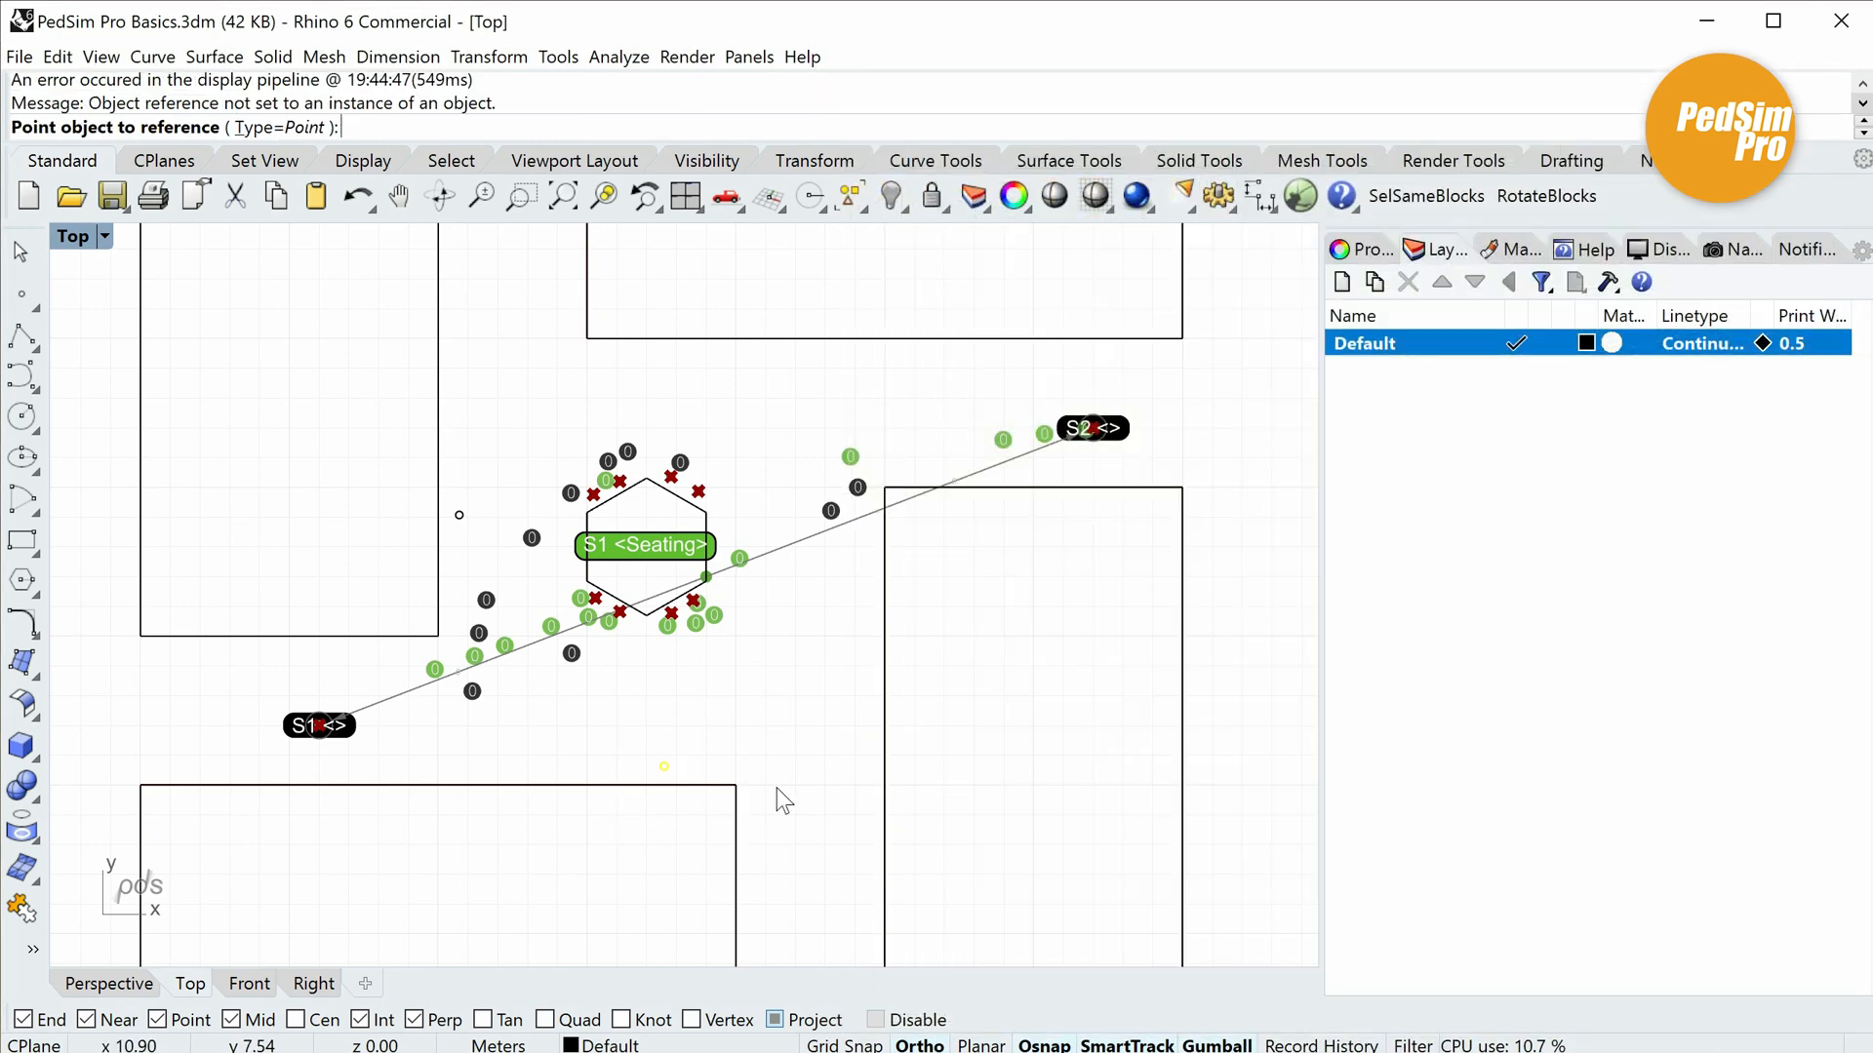
Set the copied panel's text to Museum, and connect the point and panel to the Room's P and Names inputs.
{"action": "scroll", "coordinate": [1204, 774], "scroll_direction": "down", "scroll_amount": 2}
{"action": "double_click", "coordinate": [1183, 712]}
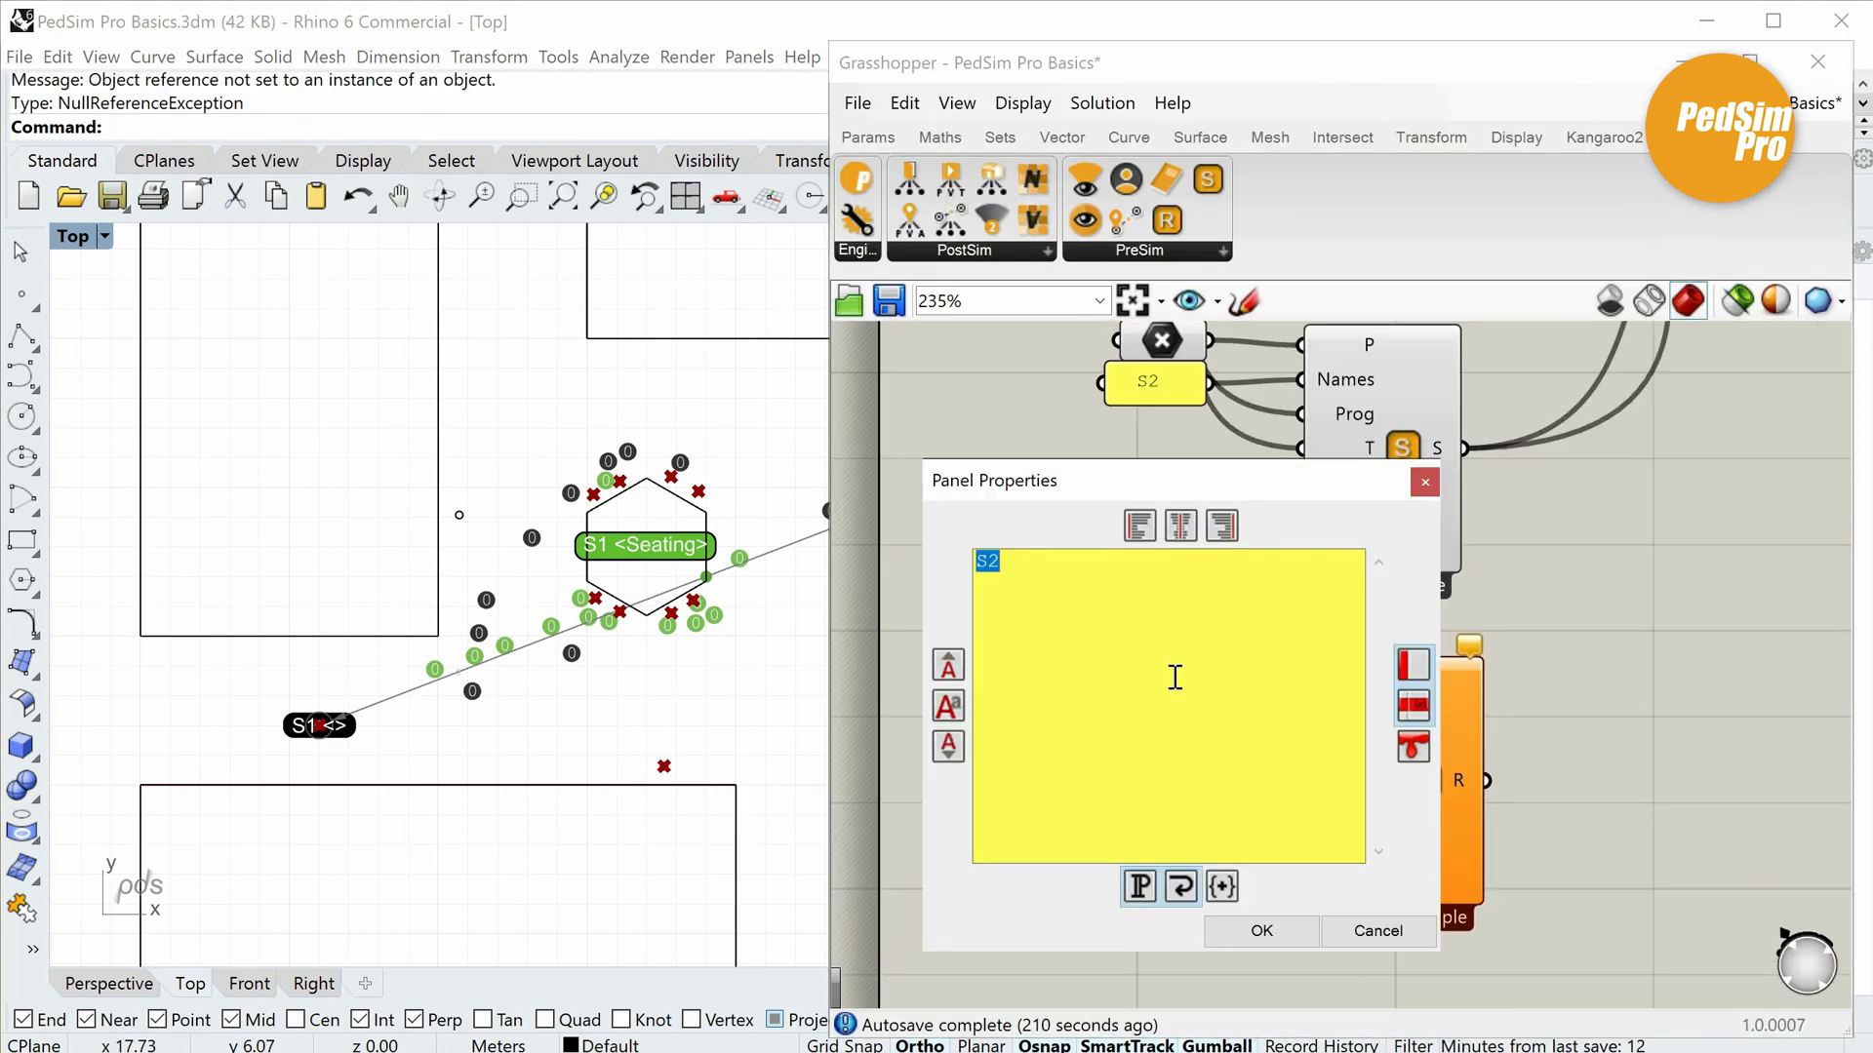
{"action": "left_click", "coordinate": [1268, 935]}
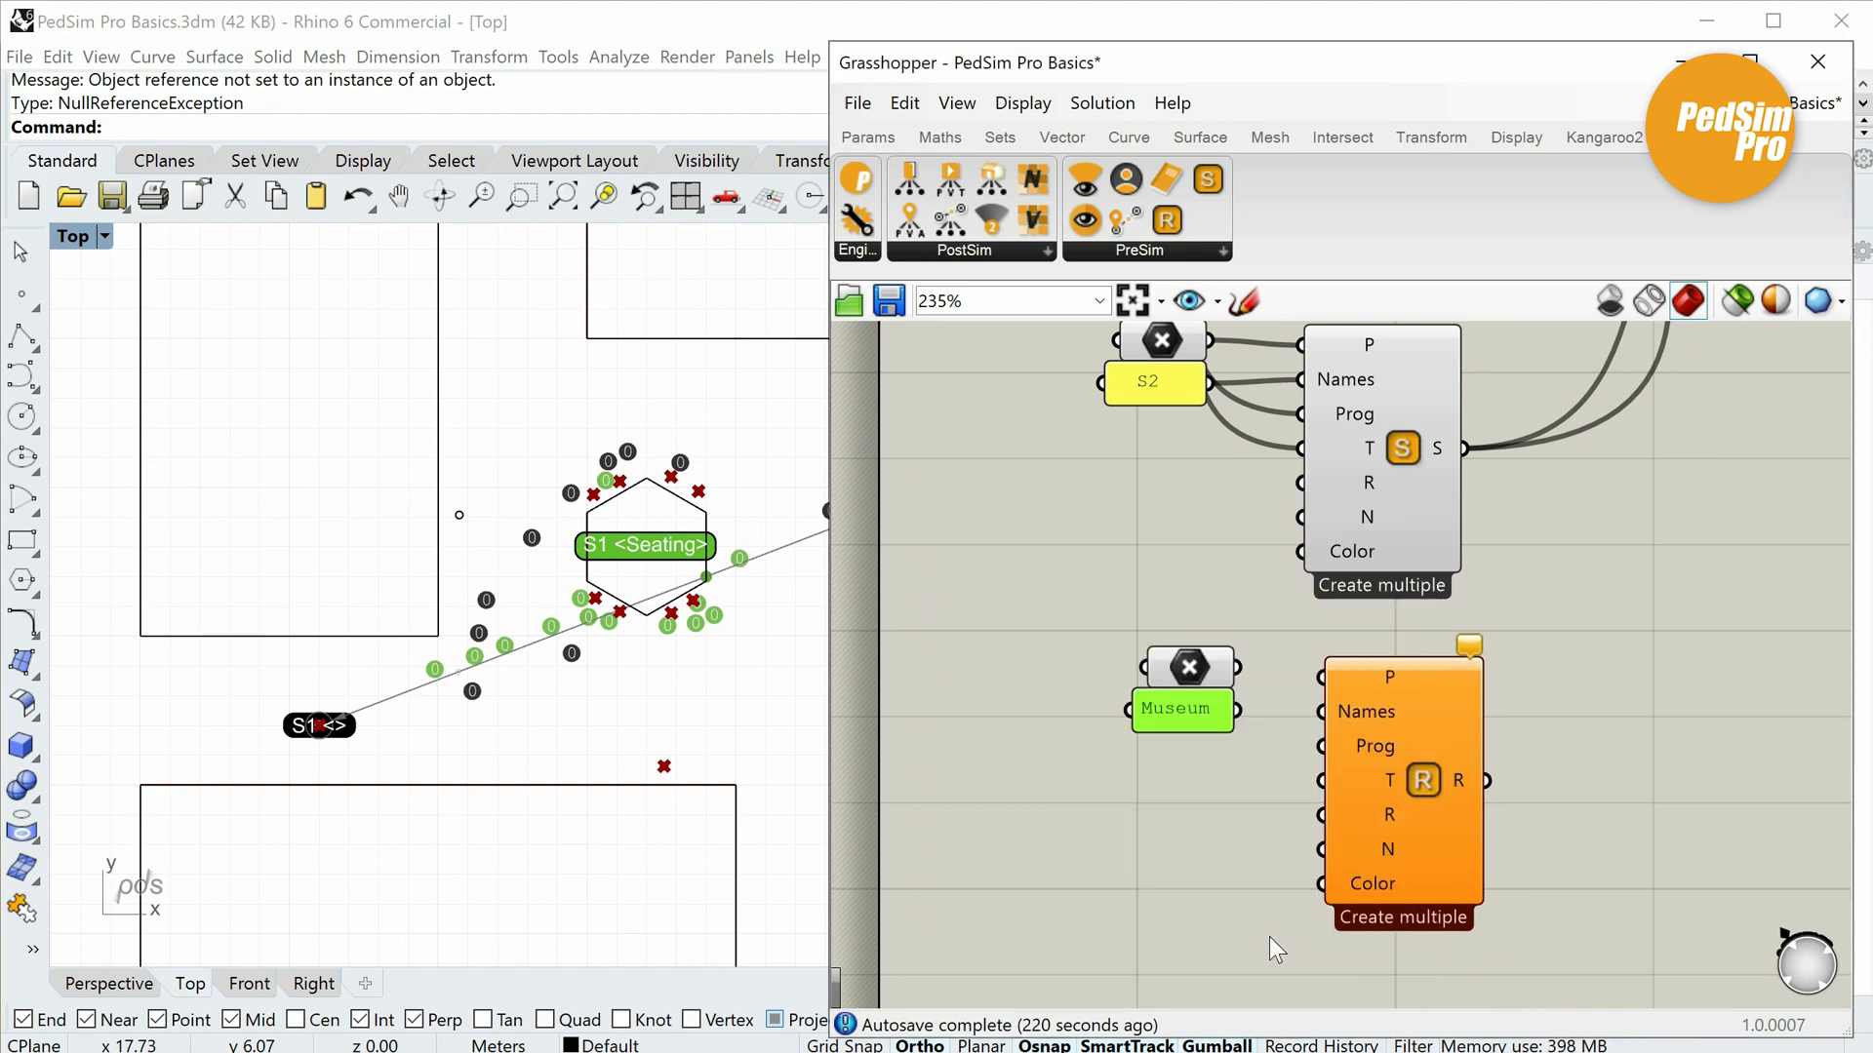
{"action": "scroll", "coordinate": [1249, 845], "scroll_direction": "up", "scroll_amount": 1}
{"action": "left_click_drag", "start_coordinate": [1237, 635], "coordinate": [1289, 661]}
{"action": "right_click_drag", "start_coordinate": [1260, 694], "coordinate": [1301, 599]}
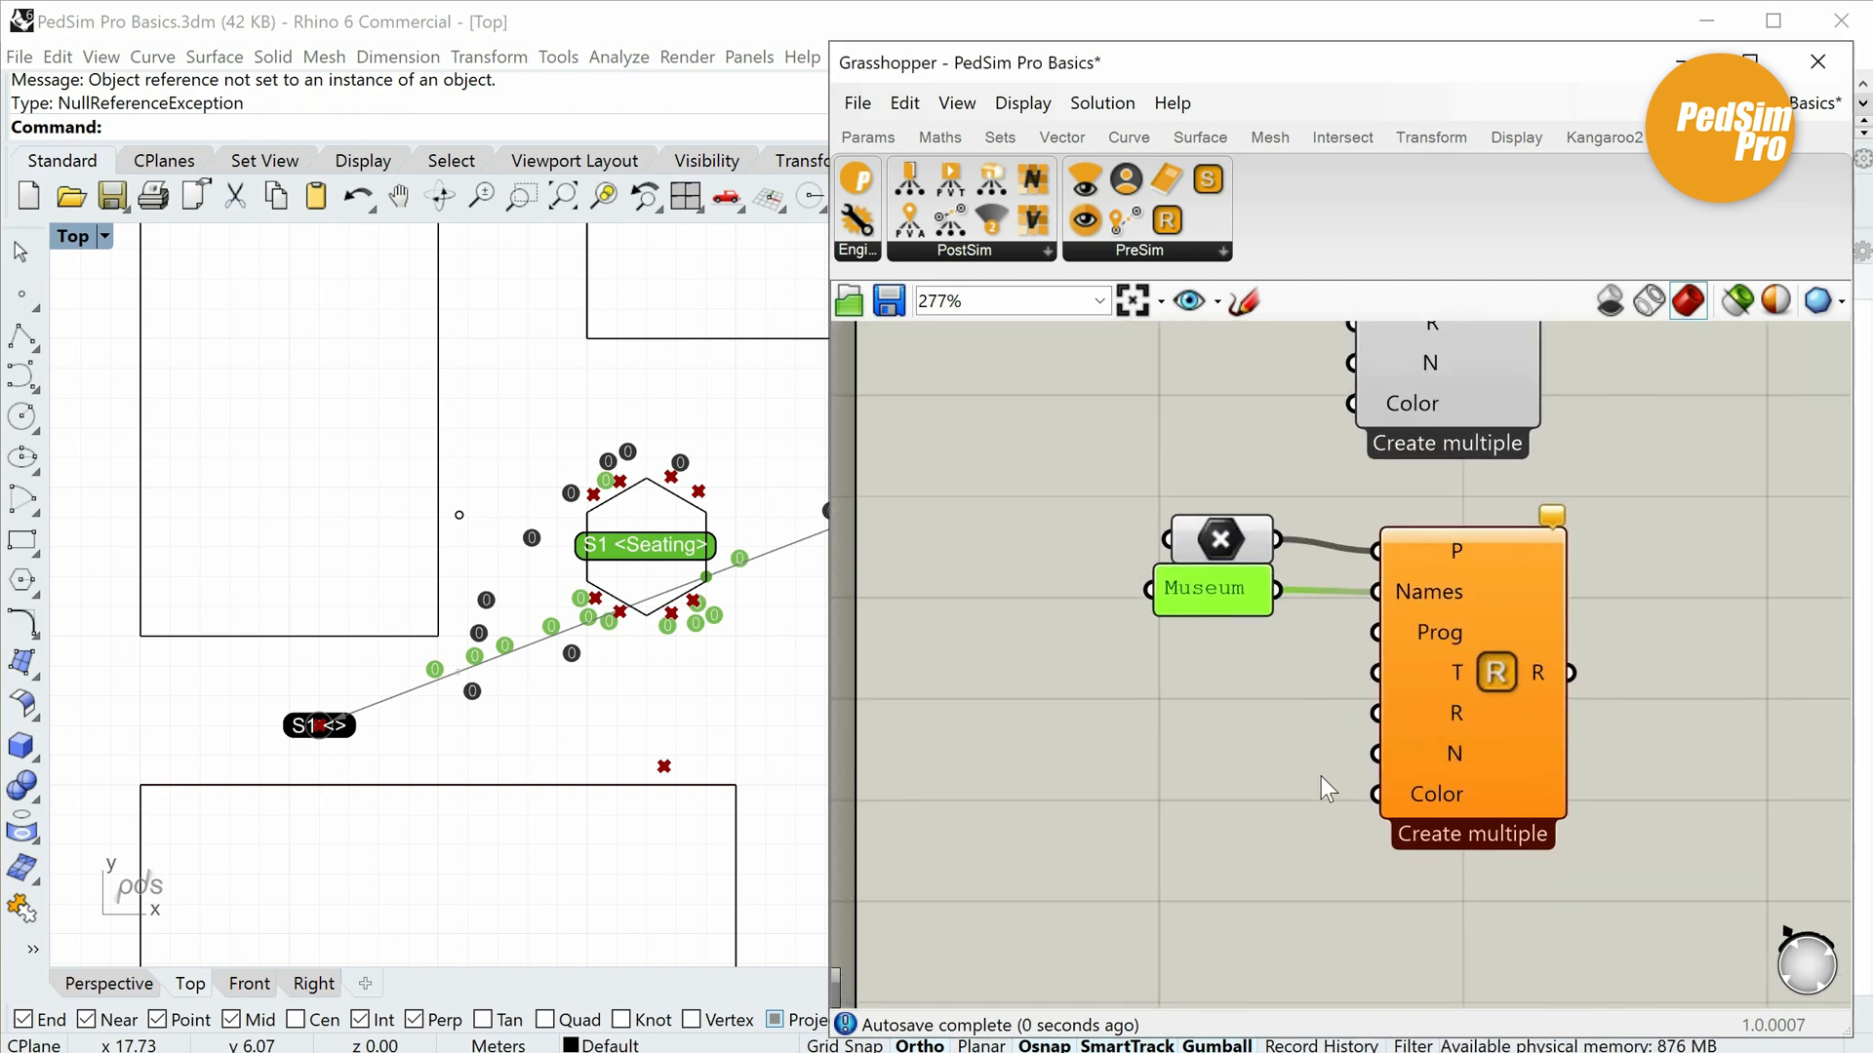
Add a Colour Swatch, set it to orange and connect it to the Room component's Color input.
{"action": "double_click", "coordinate": [1204, 815]}
{"action": "type", "text": "sw"}
{"action": "left_click", "coordinate": [1168, 630]}
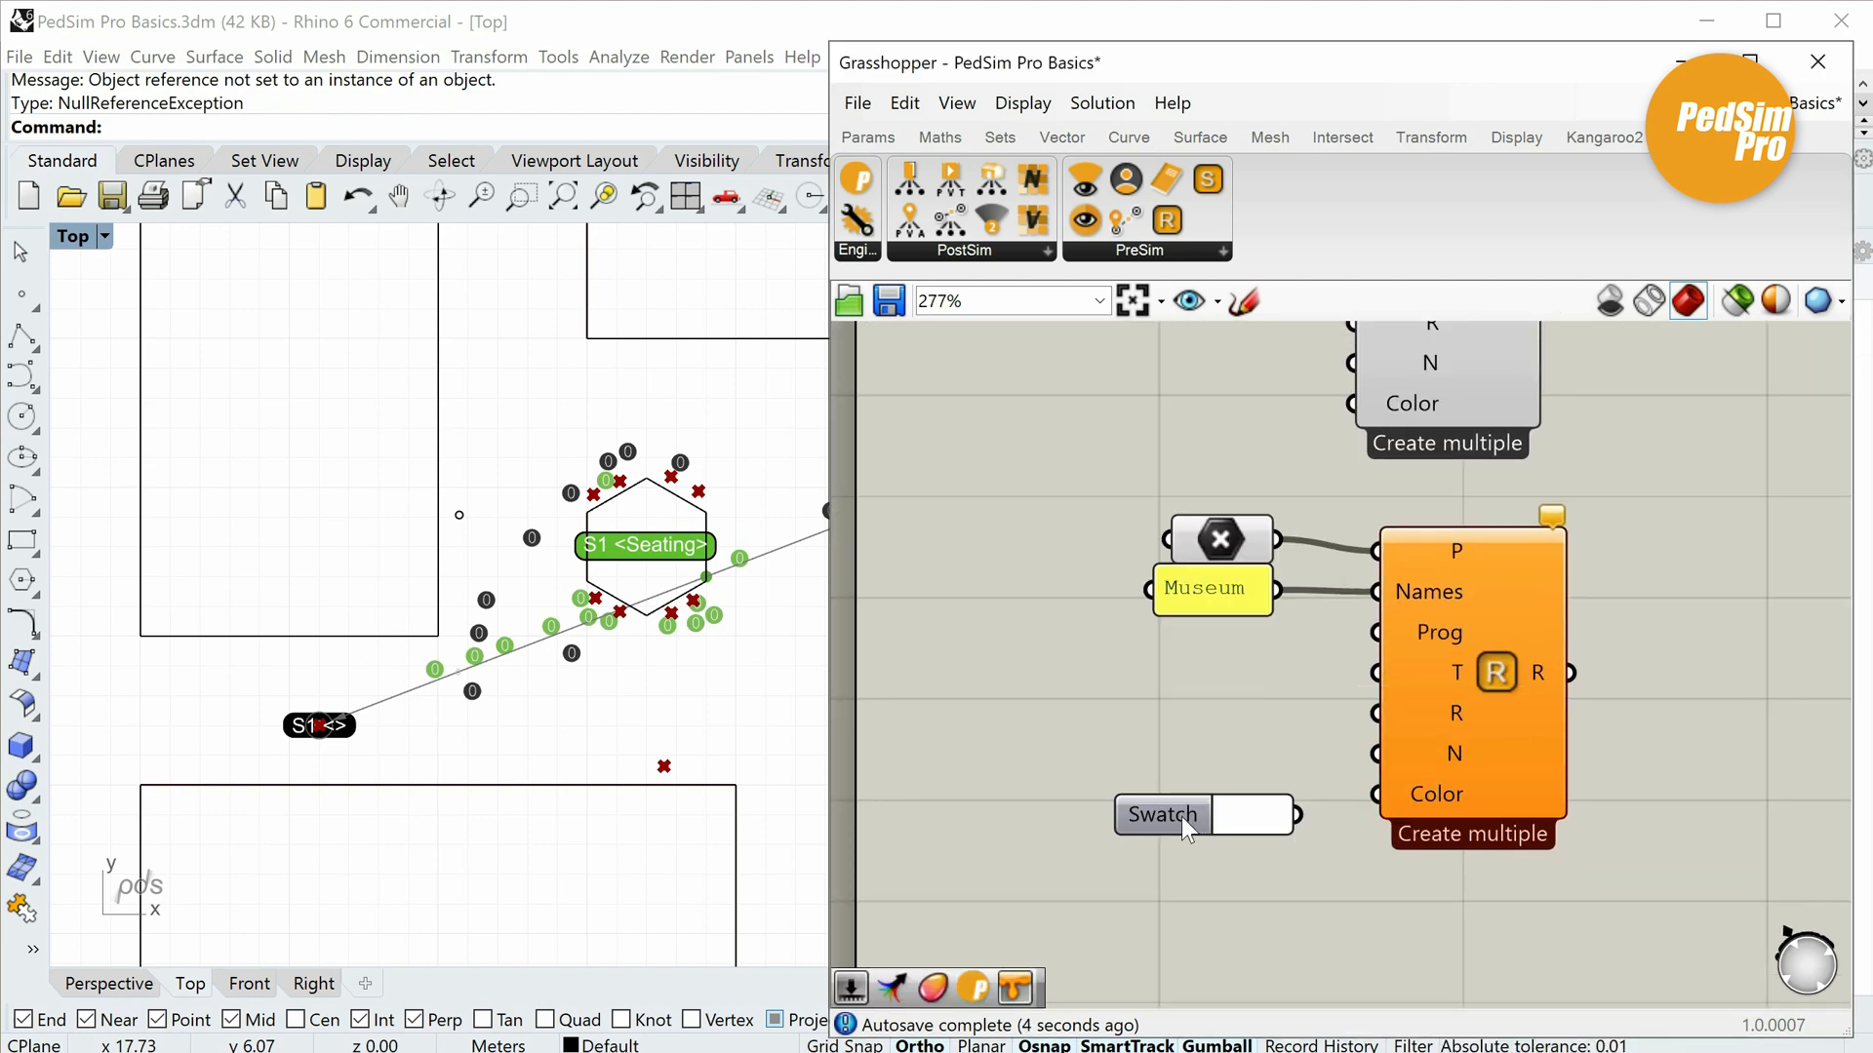
{"action": "left_click", "coordinate": [1236, 795]}
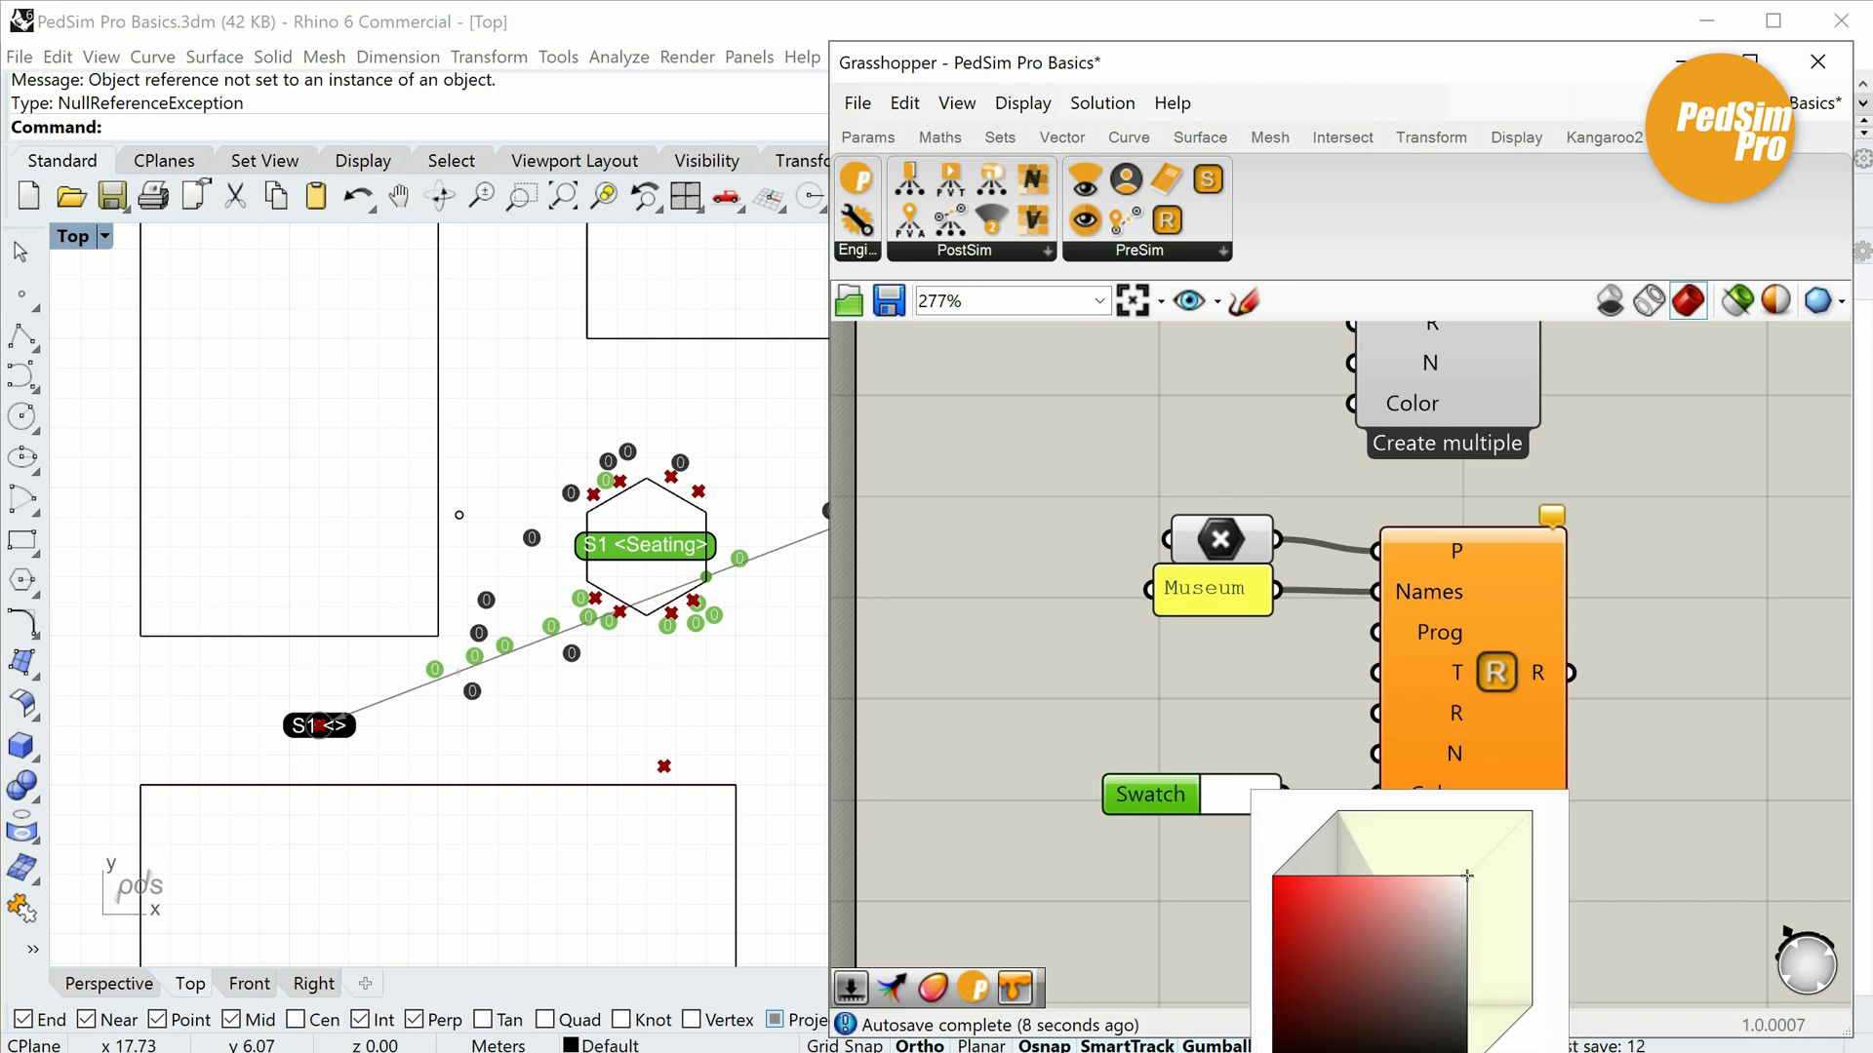
{"action": "left_click_drag", "start_coordinate": [1279, 1052], "coordinate": [1336, 1052]}
{"action": "left_click", "coordinate": [1301, 877]}
{"action": "left_click", "coordinate": [1098, 868]}
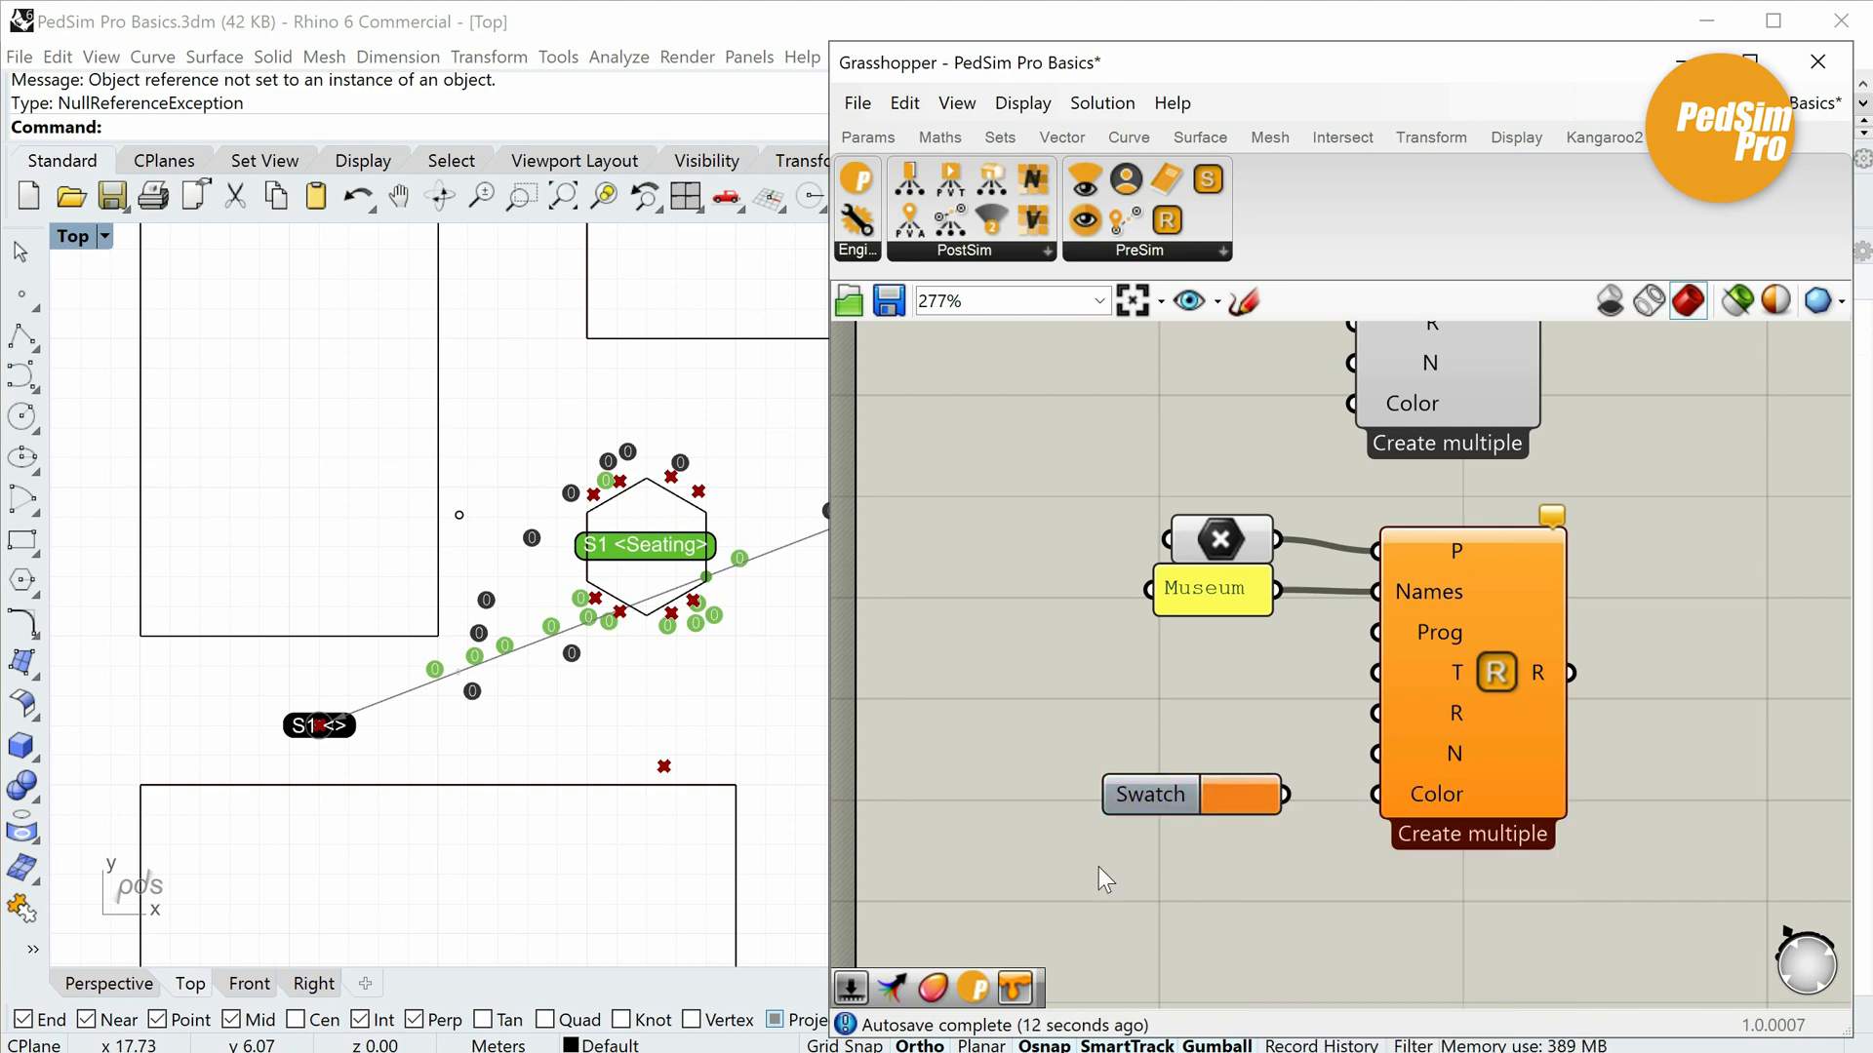
{"action": "scroll", "coordinate": [1326, 825], "scroll_direction": "down", "scroll_amount": 3}
{"action": "scroll", "coordinate": [1263, 864], "scroll_direction": "down", "scroll_amount": 2}
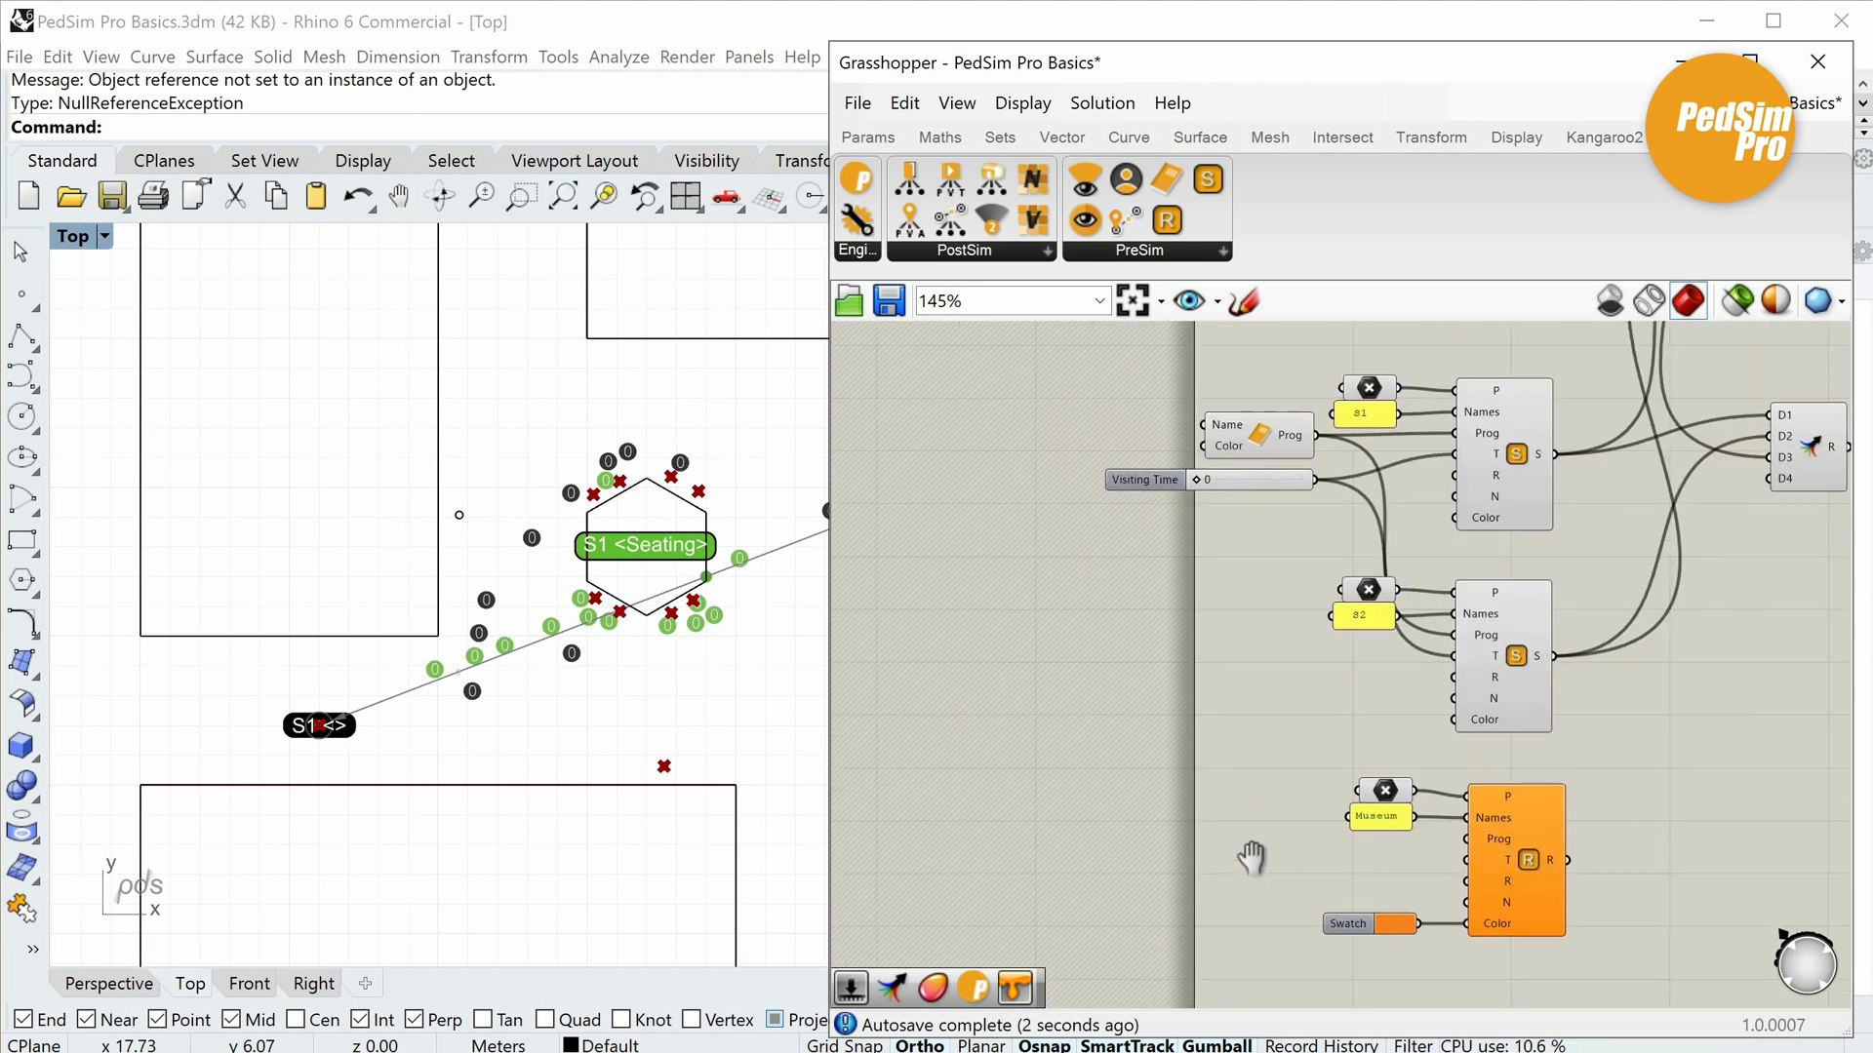
Copy the Program component used by the S1 and S2 stops to the left of the Museum panel.
{"action": "scroll", "coordinate": [1254, 857], "scroll_direction": "up", "scroll_amount": 4}
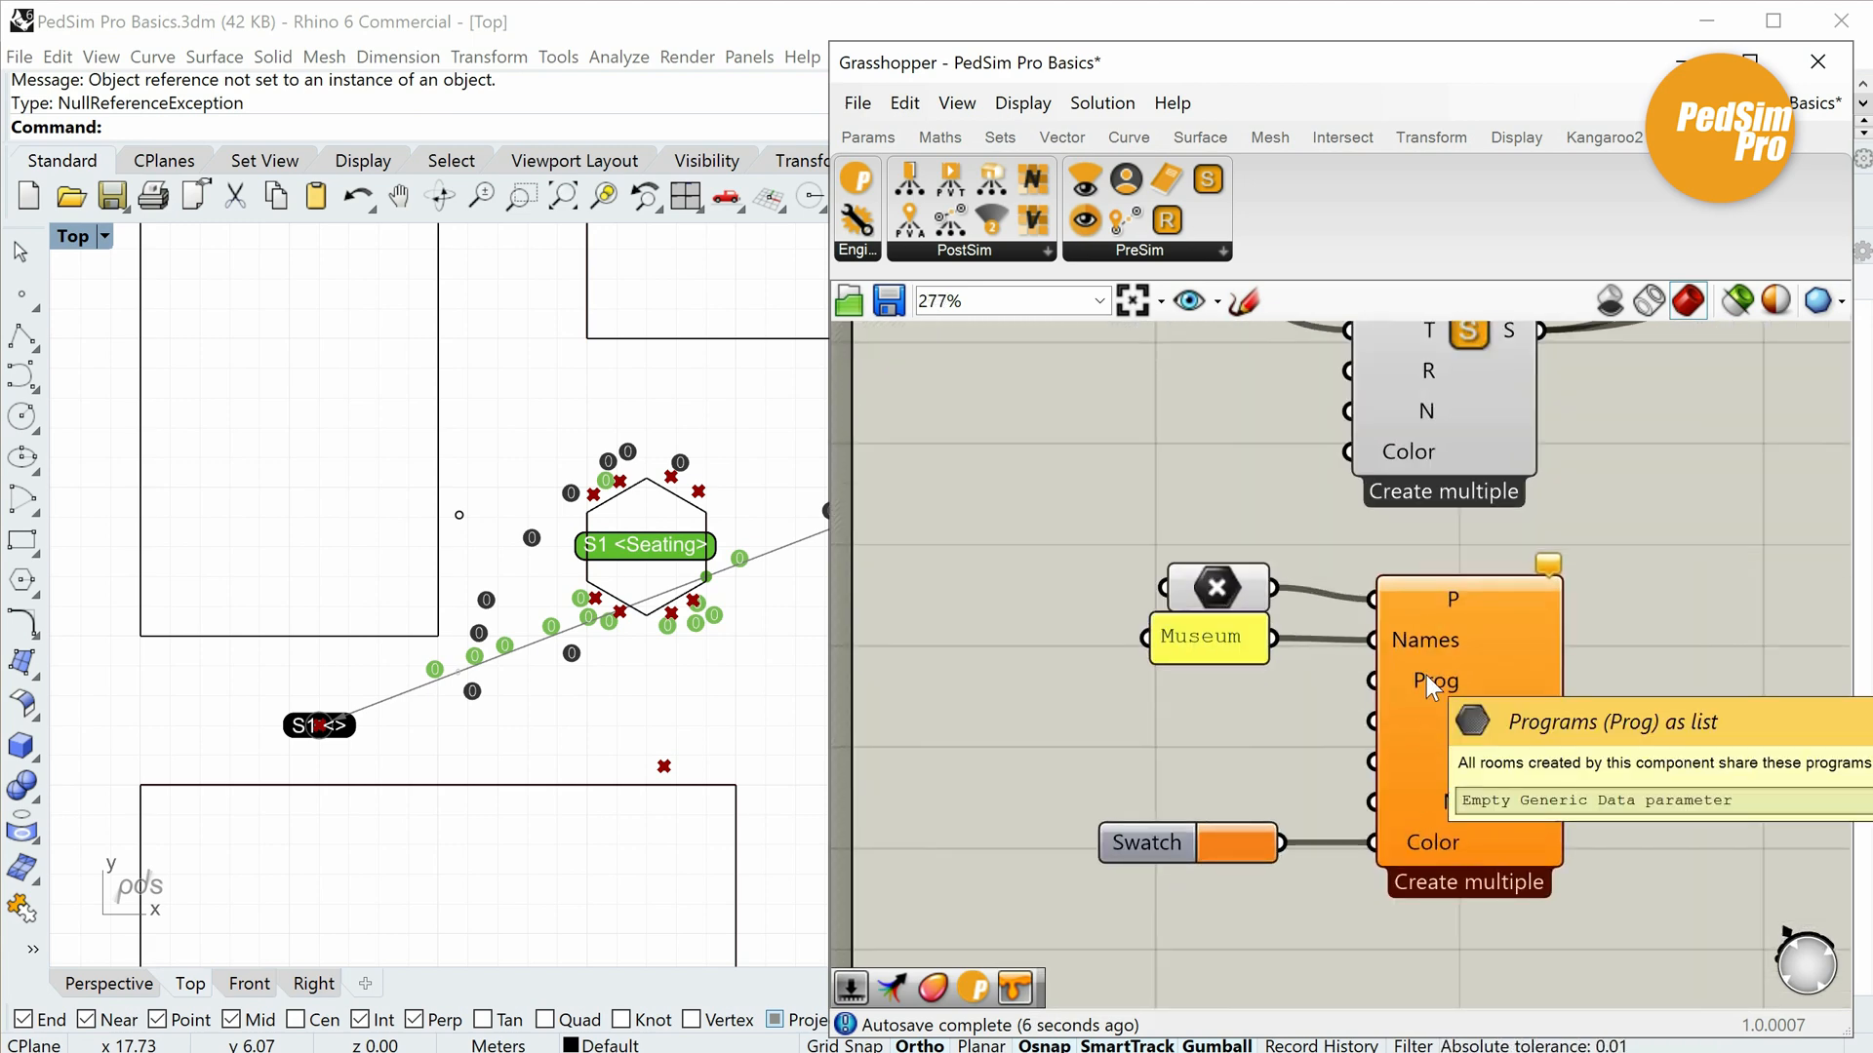
{"action": "scroll", "coordinate": [1141, 702], "scroll_direction": "down", "scroll_amount": 3}
{"action": "right_click_drag", "start_coordinate": [1131, 726], "coordinate": [1355, 788]}
{"action": "scroll", "coordinate": [1227, 754], "scroll_direction": "down", "scroll_amount": 2}
{"action": "right_click_drag", "start_coordinate": [1228, 756], "coordinate": [1216, 764]}
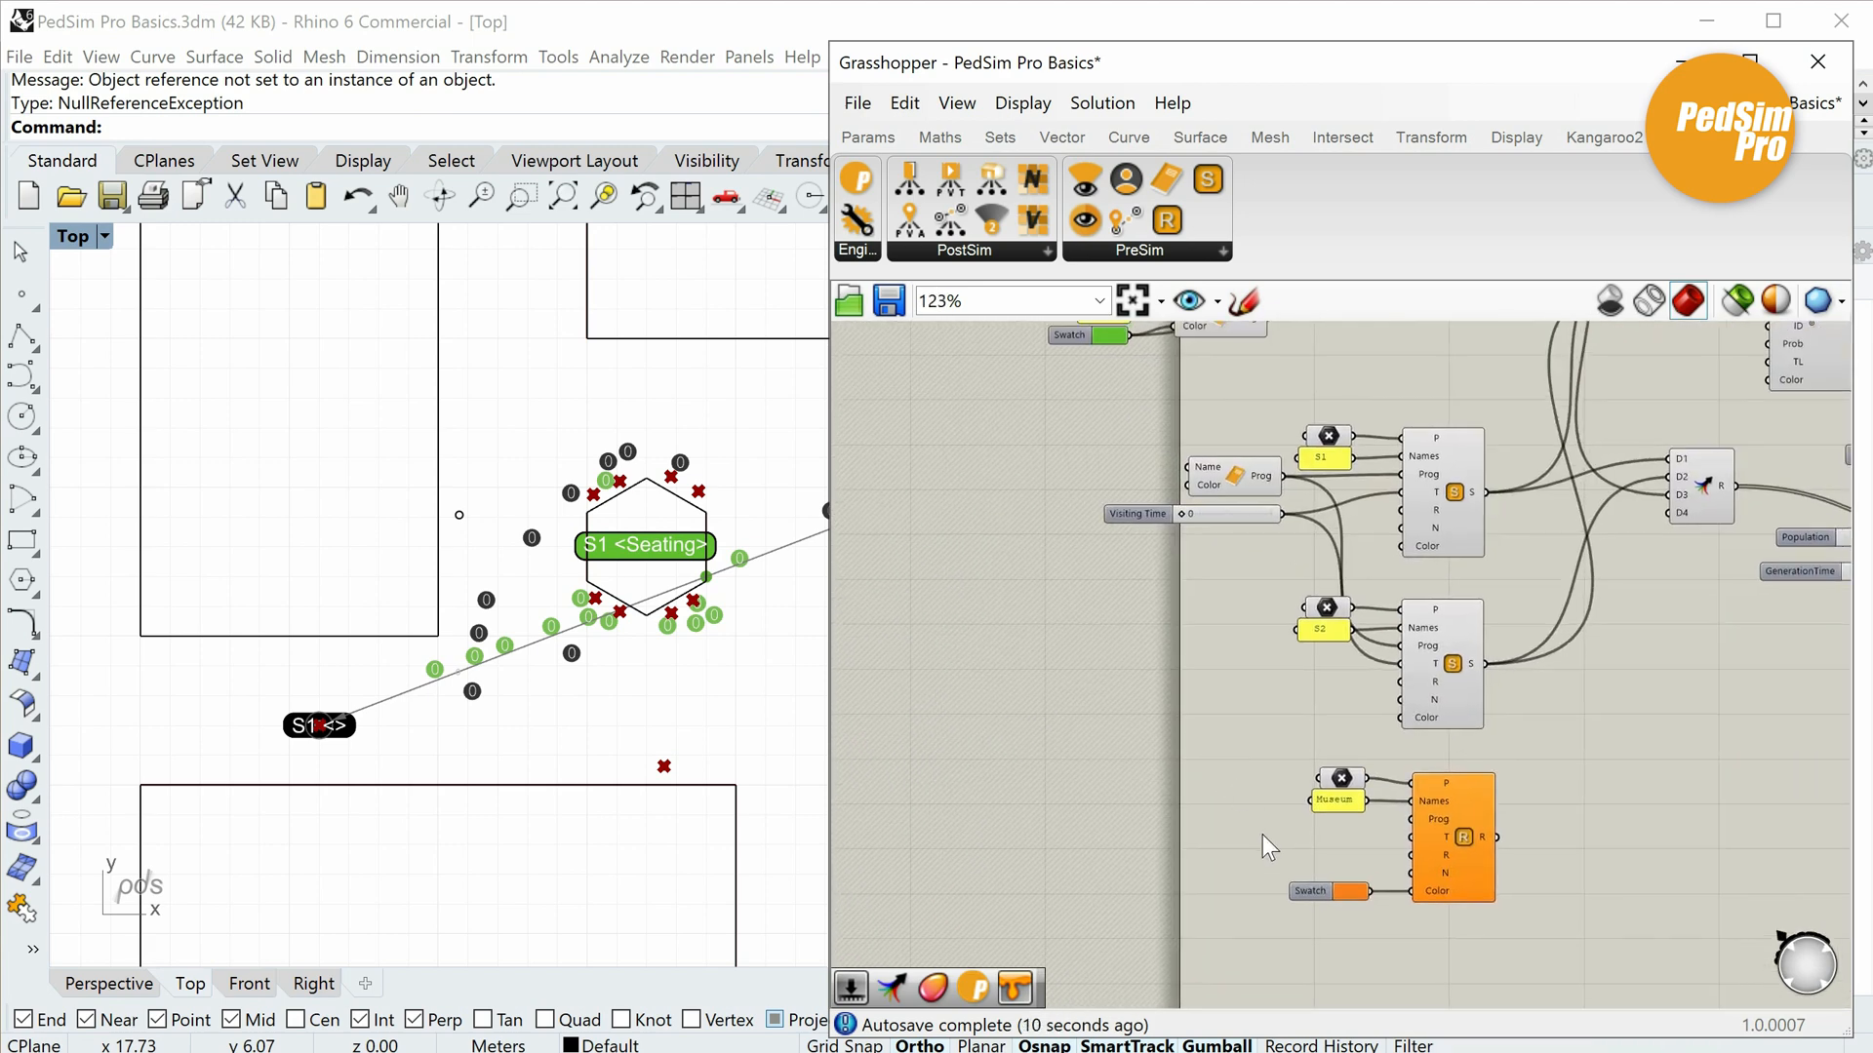
{"action": "left_click_drag", "start_coordinate": [1233, 474], "coordinate": [1241, 810]}
{"action": "scroll", "coordinate": [1226, 866], "scroll_direction": "up", "scroll_amount": 4}
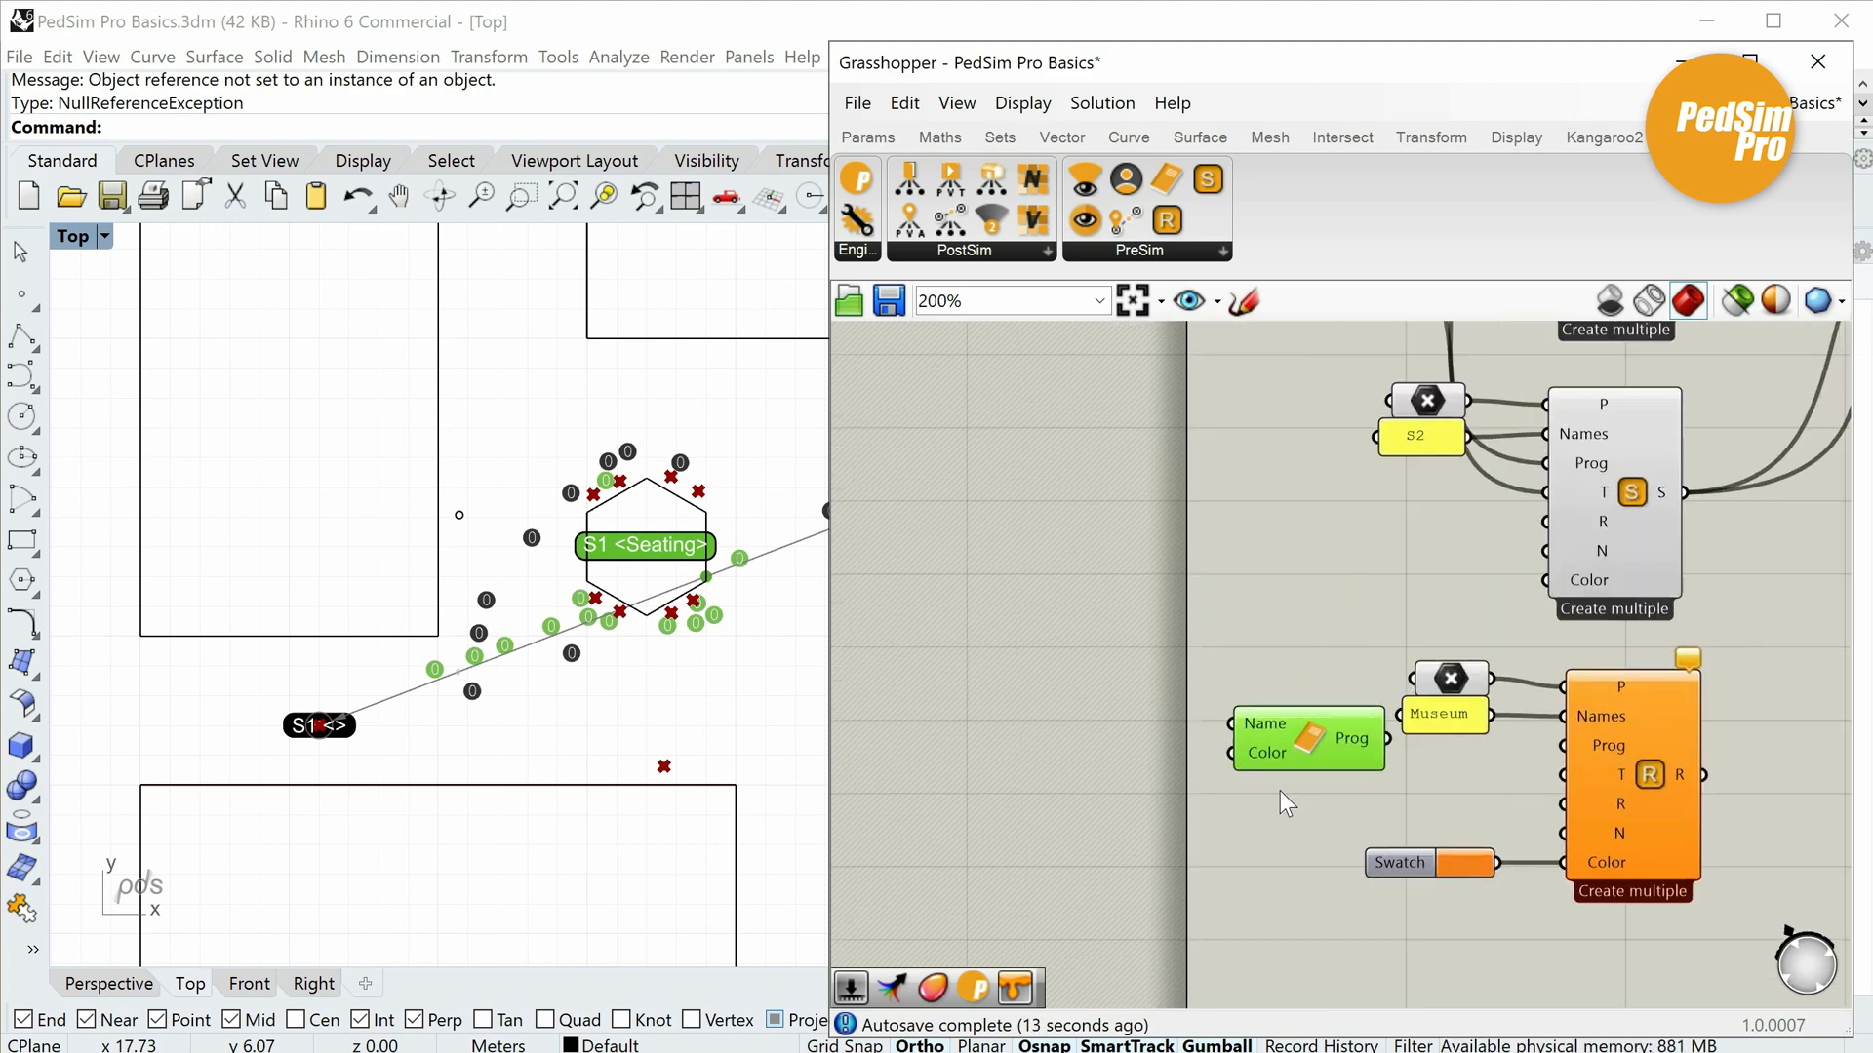
Duplicate the Museum panel as the Program's Name input, and set the Room's own name panel to M1.
{"action": "left_click_drag", "start_coordinate": [1560, 641], "coordinate": [1151, 612]}
{"action": "left_click_drag", "start_coordinate": [1539, 629], "coordinate": [1572, 642]}
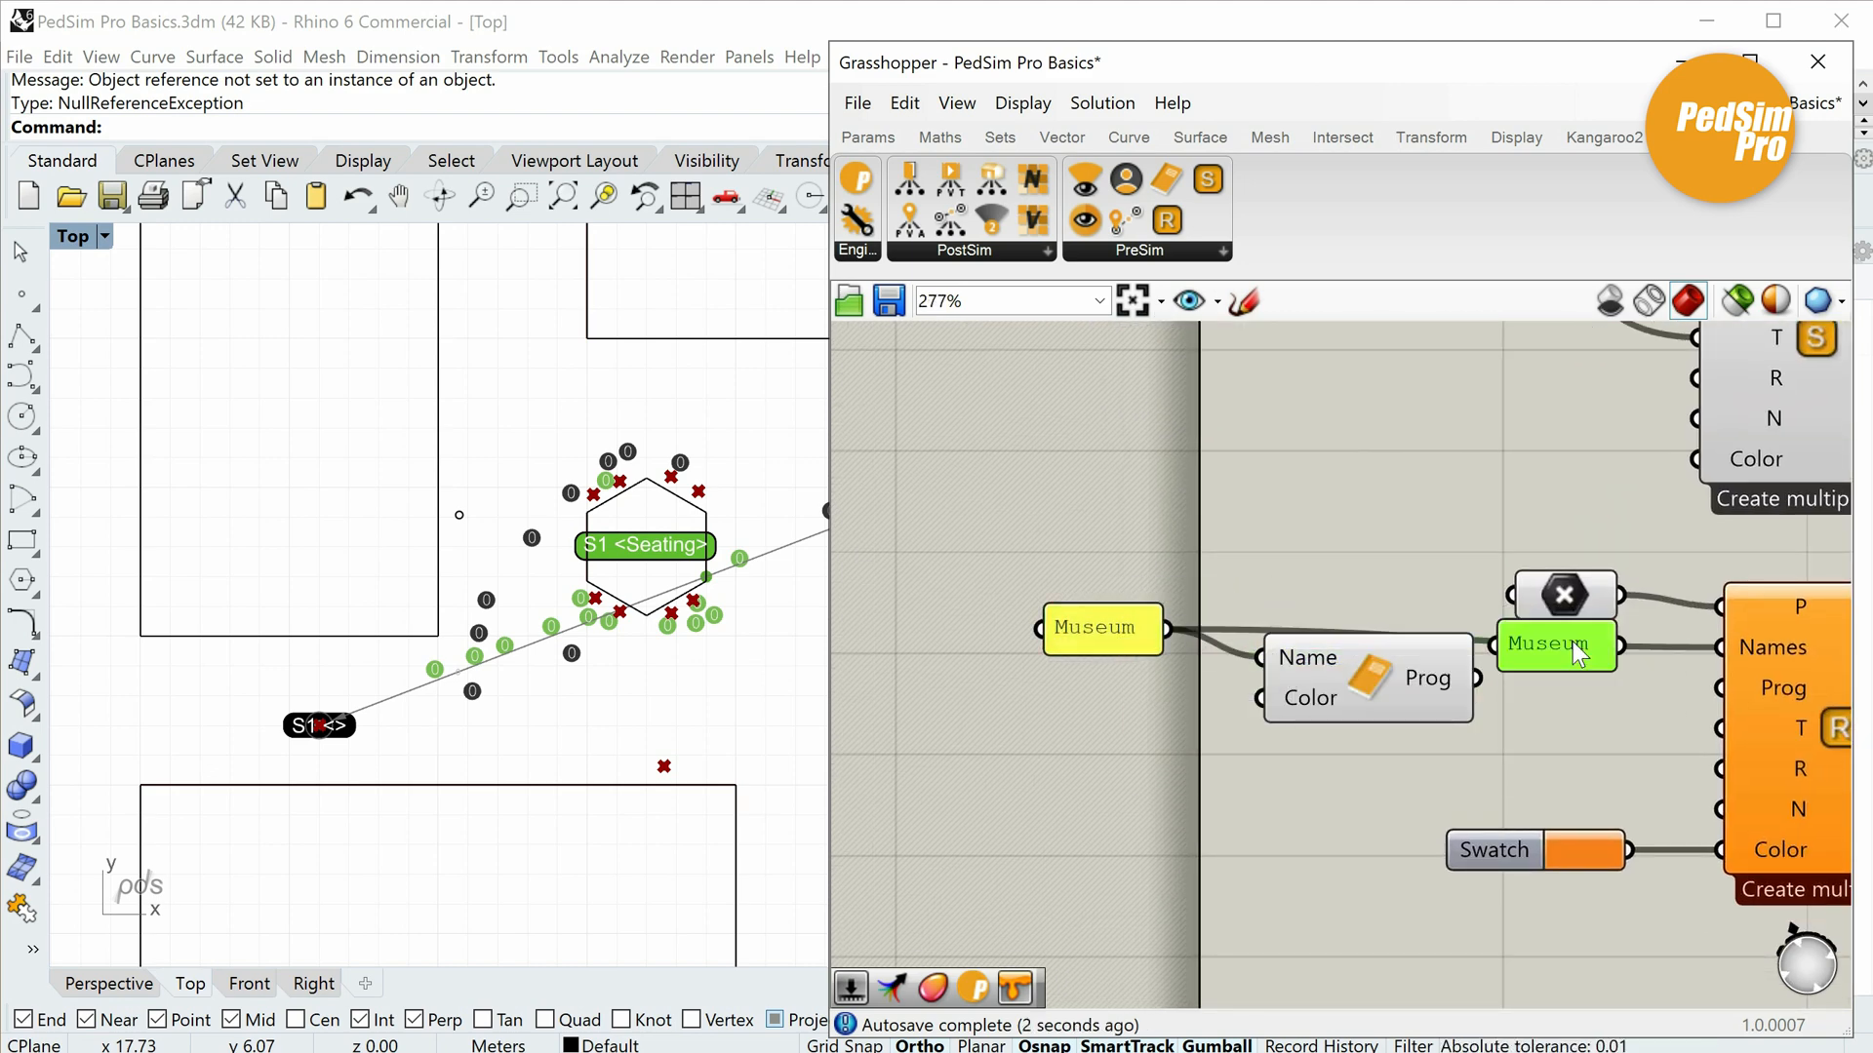
{"action": "double_click", "coordinate": [1572, 642]}
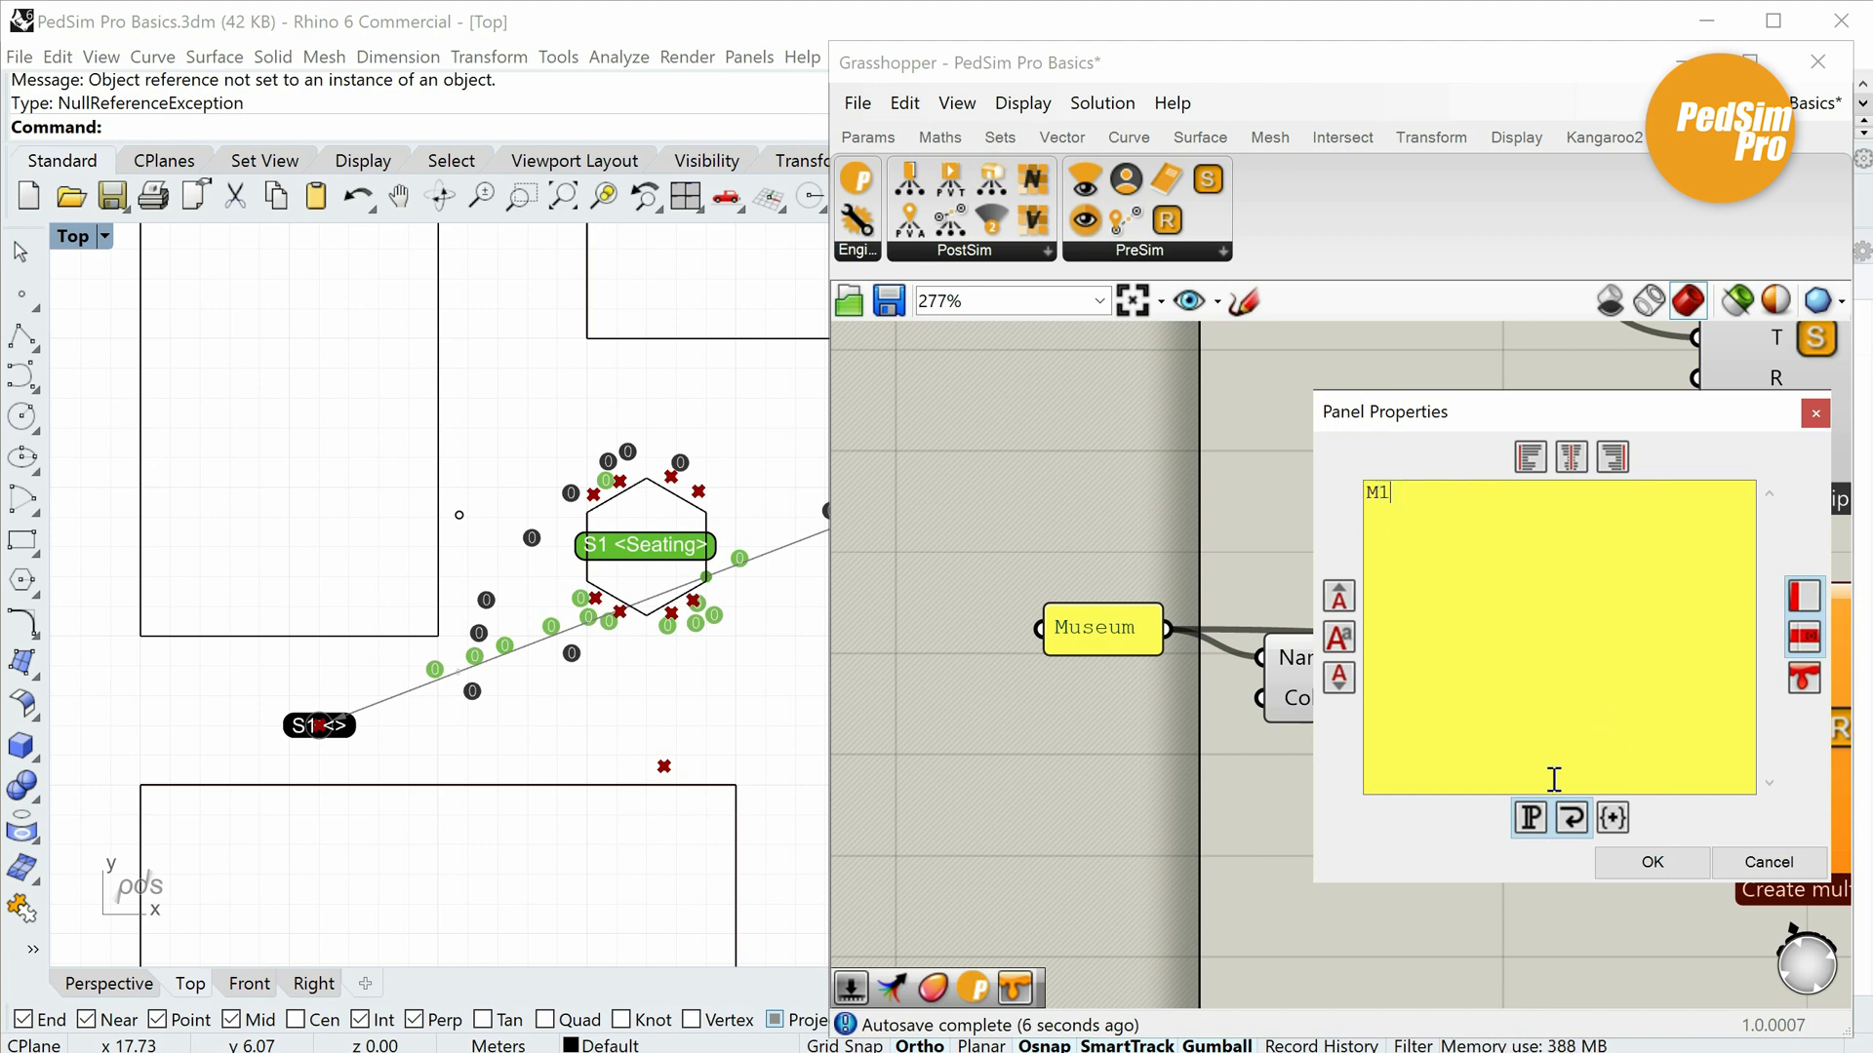
{"action": "type", "text": "M1"}
{"action": "left_click", "coordinate": [1688, 862]}
{"action": "left_click_drag", "start_coordinate": [1707, 665], "coordinate": [1719, 651]}
Move the orange swatch beside the Program, connect it to the Program's Color, and connect Prog to the Room's Prog input.
{"action": "right_click_drag", "start_coordinate": [1450, 711], "coordinate": [1379, 672]}
{"action": "left_click", "coordinate": [1055, 610]}
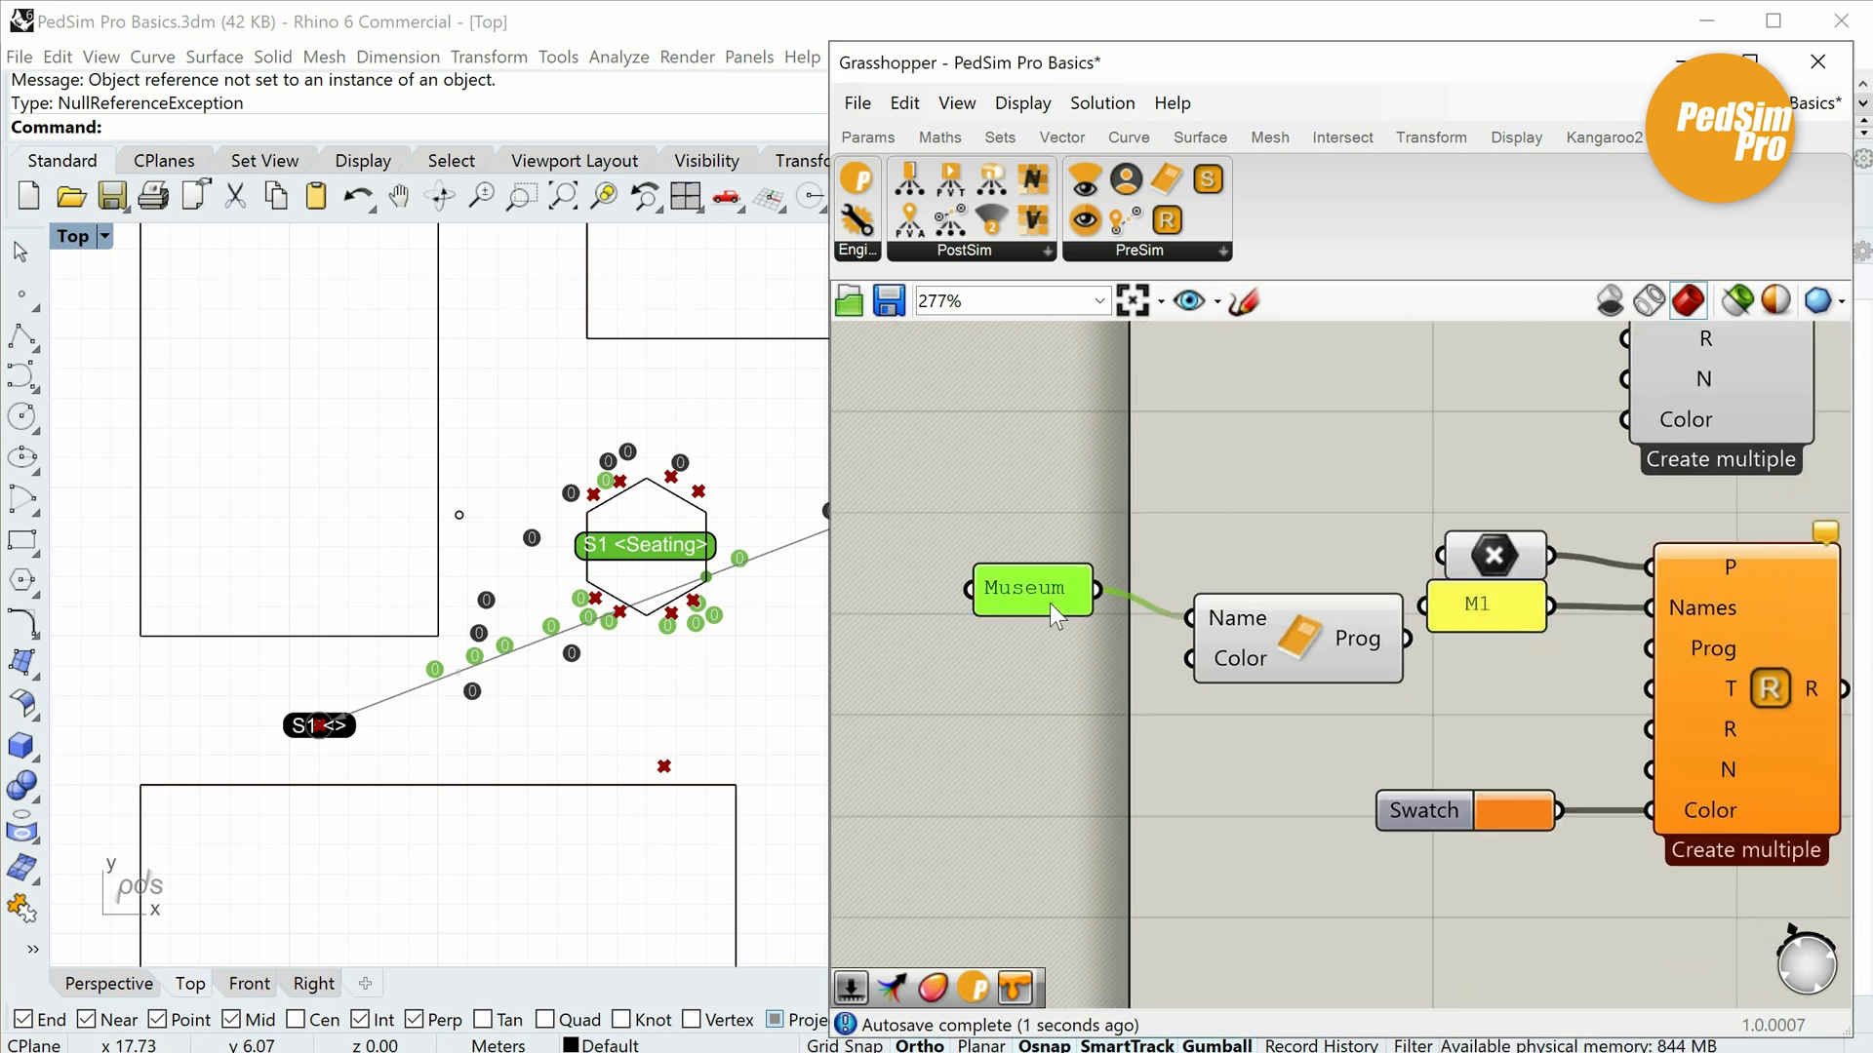
{"action": "left_click_drag", "start_coordinate": [1446, 818], "coordinate": [996, 819]}
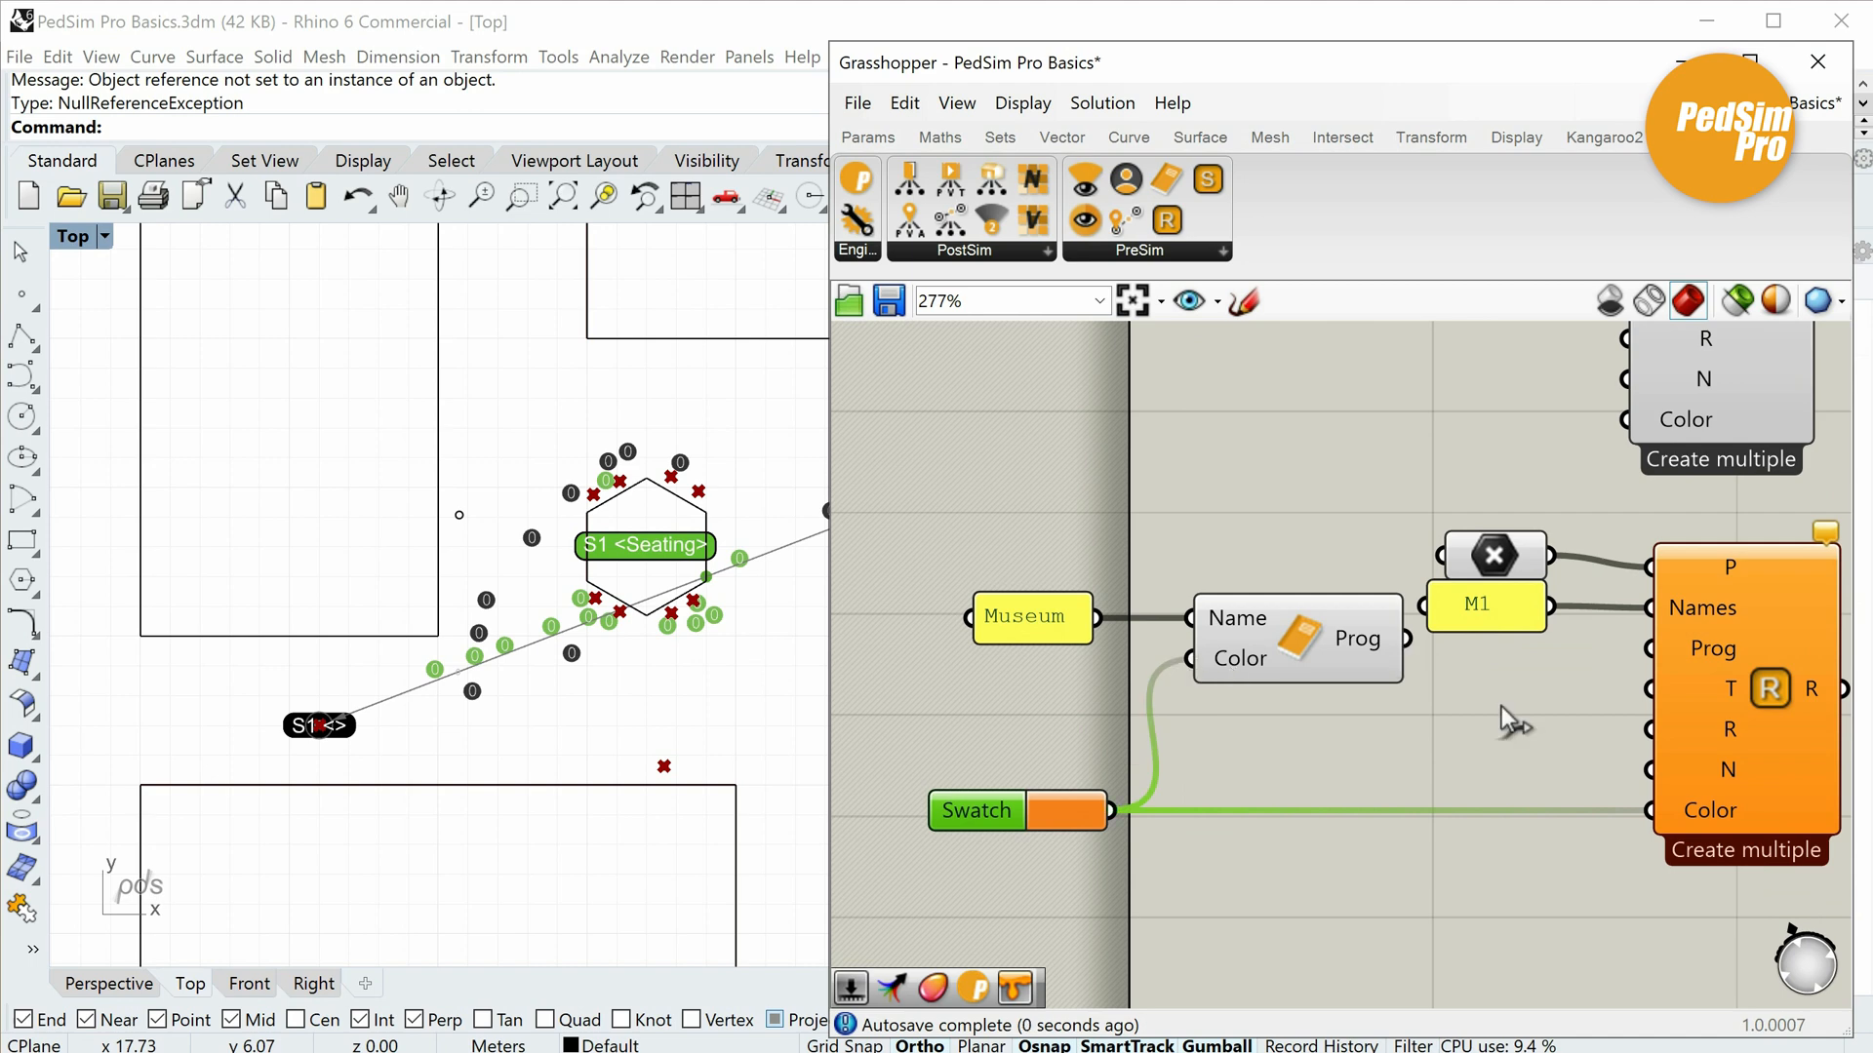
{"action": "left_click_drag", "start_coordinate": [1407, 639], "coordinate": [1650, 648]}
{"action": "left_click_drag", "start_coordinate": [1298, 644], "coordinate": [1298, 654]}
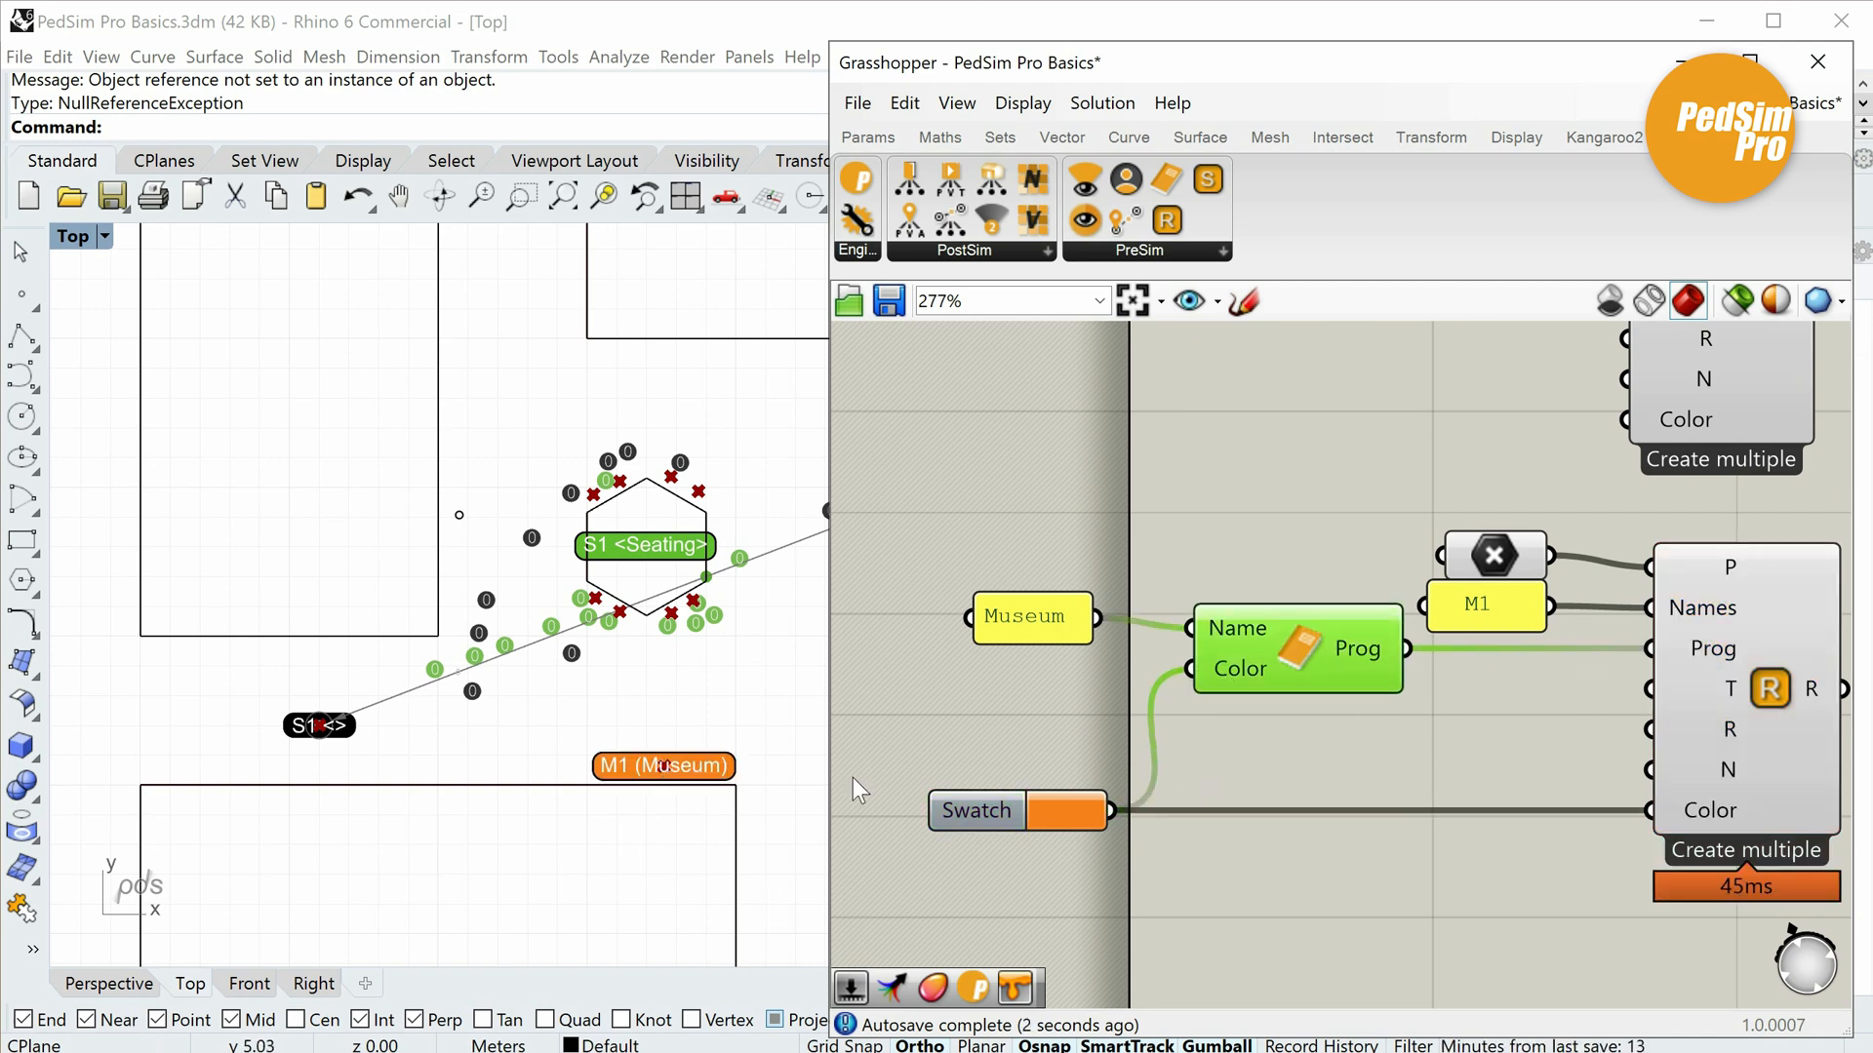
Connect the Room component's R output to the D4 input of the Merge component that feeds the simulation engine.
{"action": "scroll", "coordinate": [858, 790], "scroll_direction": "down", "scroll_amount": 6}
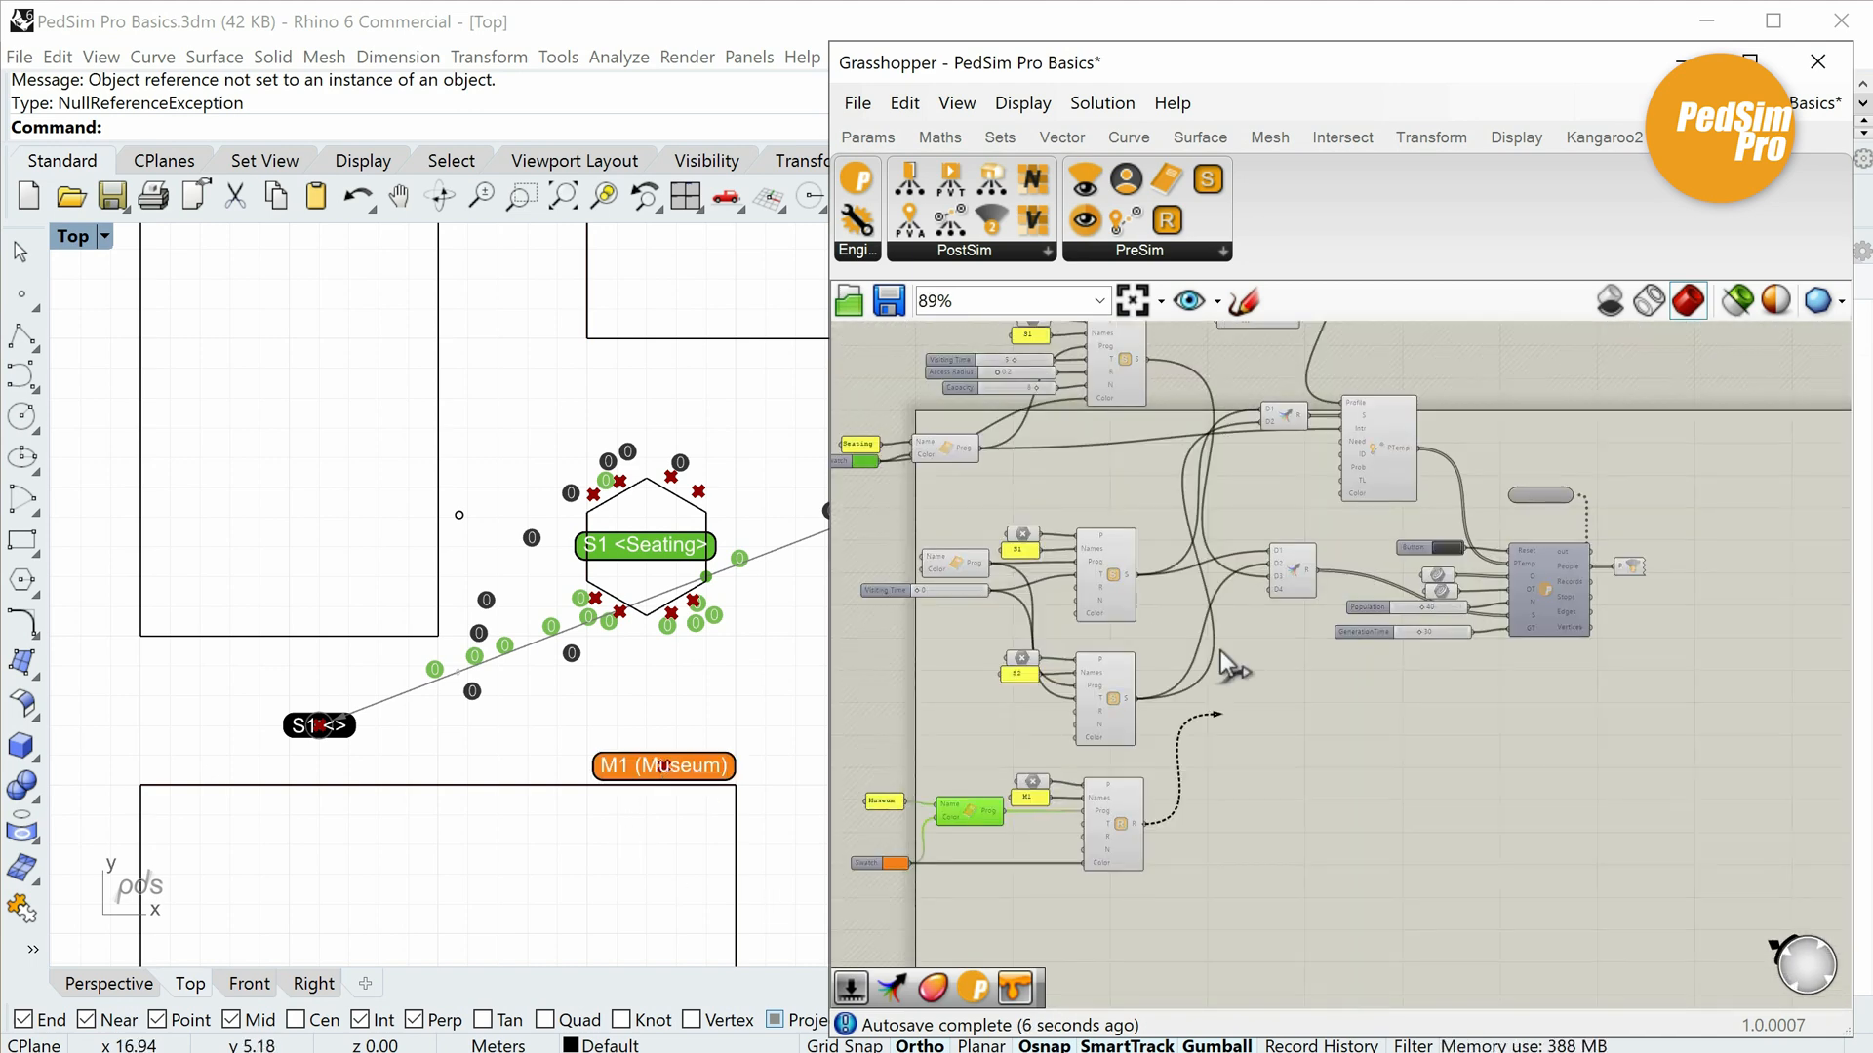
{"action": "scroll", "coordinate": [1220, 653], "scroll_direction": "up", "scroll_amount": 5}
{"action": "left_click_drag", "start_coordinate": [1220, 651], "coordinate": [1354, 520]}
{"action": "scroll", "coordinate": [1459, 665], "scroll_direction": "down", "scroll_amount": 3}
{"action": "right_click_drag", "start_coordinate": [1459, 665], "coordinate": [1268, 681]}
{"action": "scroll", "coordinate": [1279, 756], "scroll_direction": "down", "scroll_amount": 3}
{"action": "right_click_drag", "start_coordinate": [1279, 755], "coordinate": [1455, 696]}
{"action": "scroll", "coordinate": [1407, 406], "scroll_direction": "up", "scroll_amount": 6}
{"action": "scroll", "coordinate": [1572, 468], "scroll_direction": "down", "scroll_amount": 3}
{"action": "right_click_drag", "start_coordinate": [1497, 585], "coordinate": [1494, 616]}
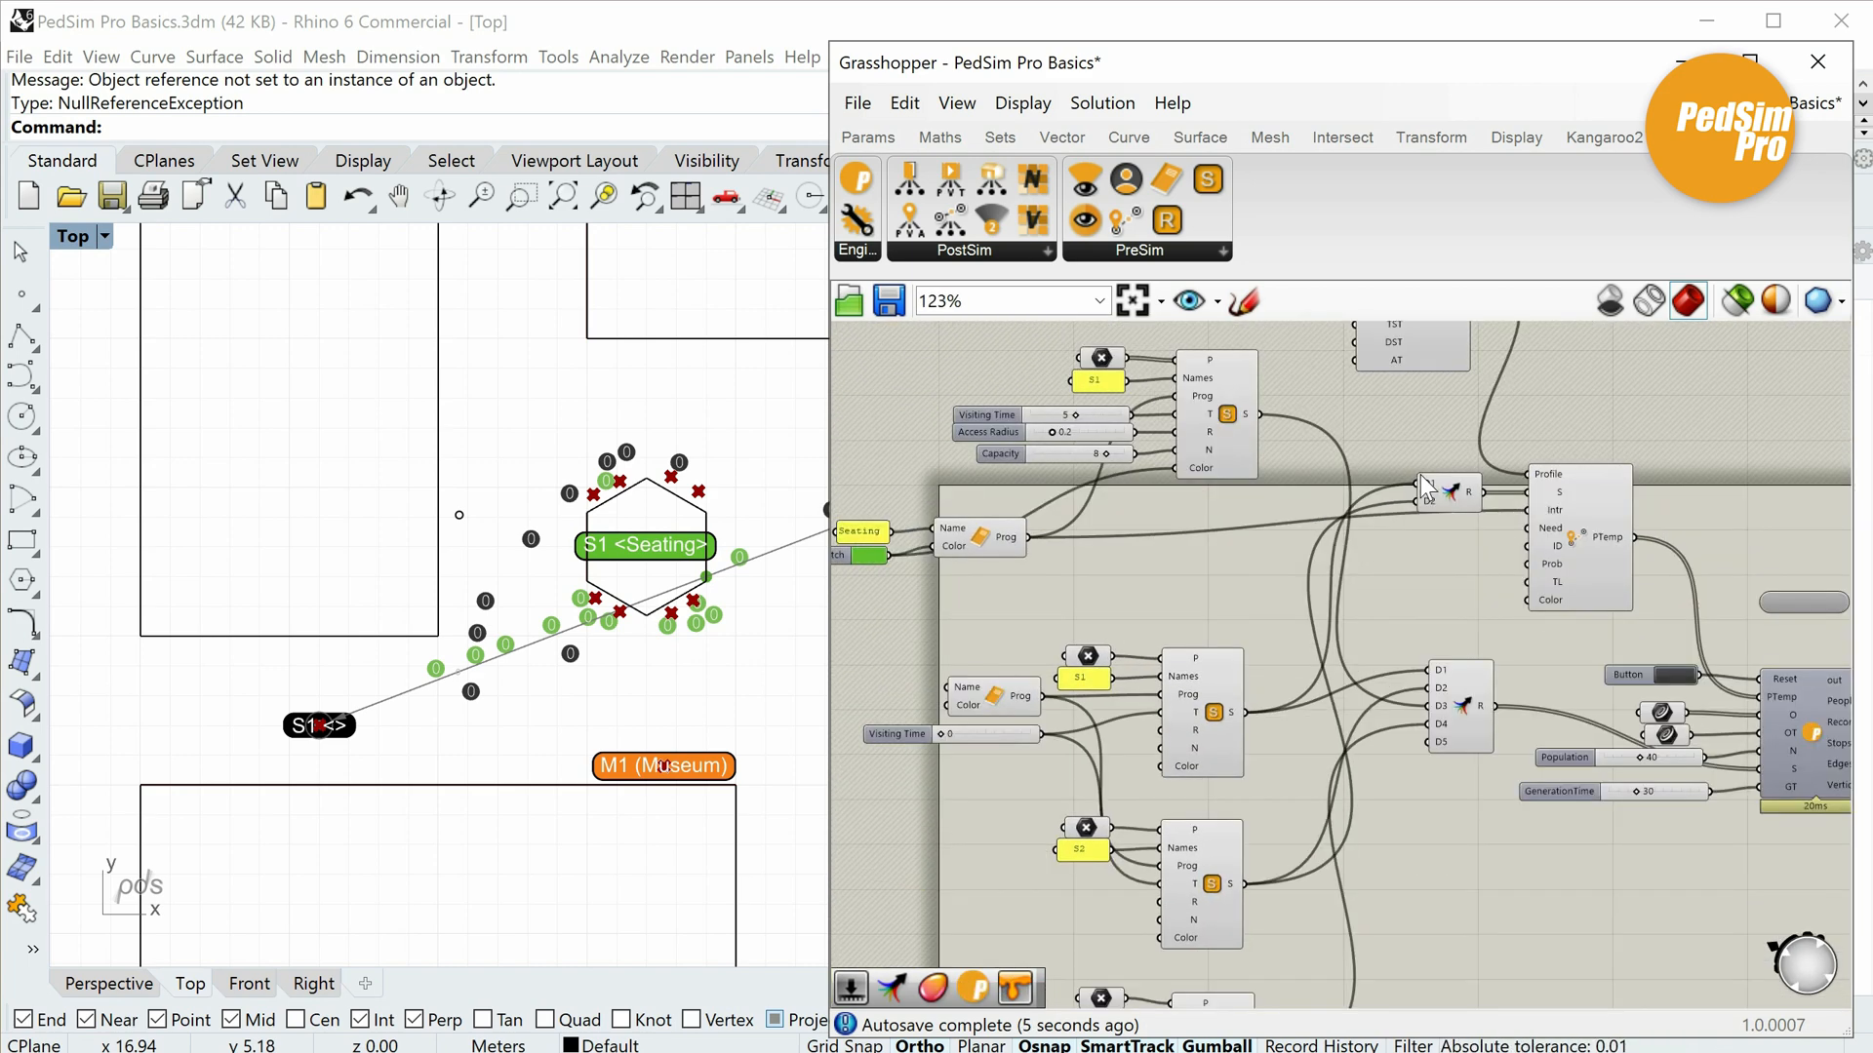
Add a D3 input to the Merge that feeds the person template's S input, and connect the Room's R output to it.
{"action": "scroll", "coordinate": [1453, 484], "scroll_direction": "up", "scroll_amount": 10}
{"action": "left_click", "coordinate": [1326, 547]}
{"action": "scroll", "coordinate": [1502, 537], "scroll_direction": "down", "scroll_amount": 9}
{"action": "right_click_drag", "start_coordinate": [1482, 907], "coordinate": [1489, 579]}
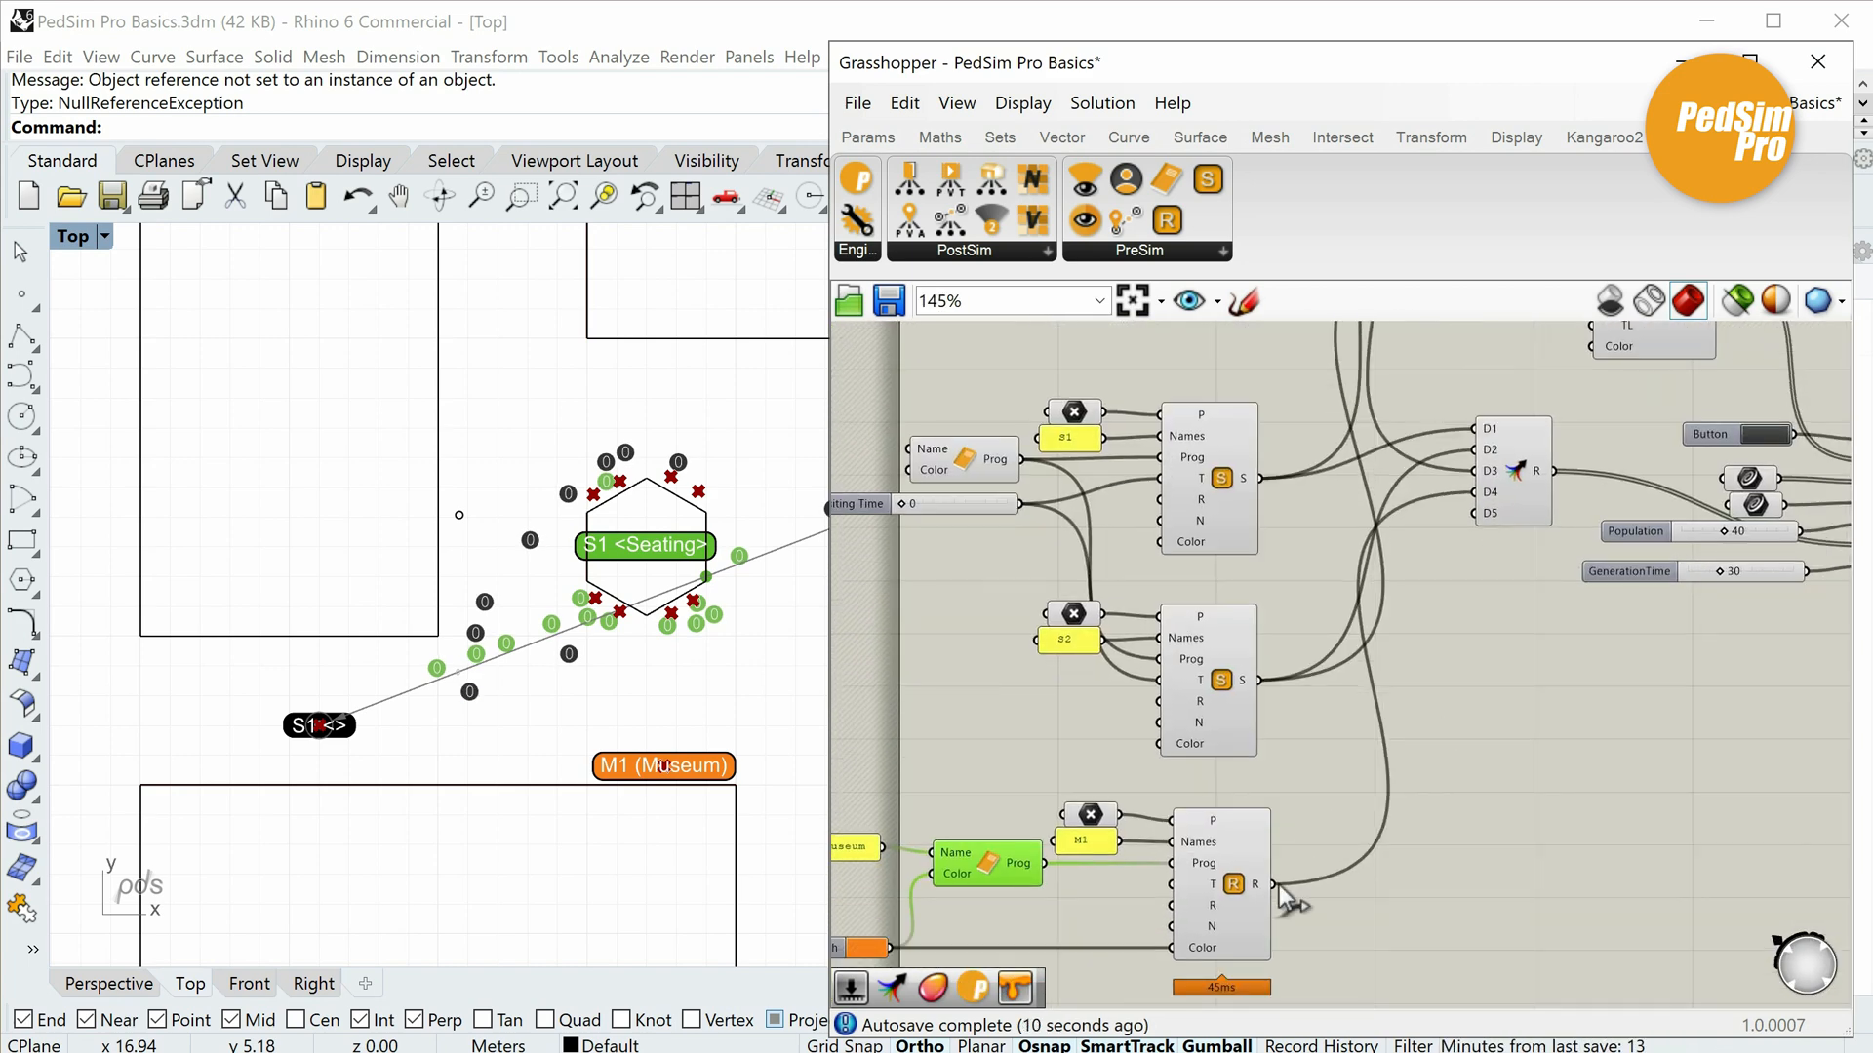
{"action": "scroll", "coordinate": [1305, 925], "scroll_direction": "down", "scroll_amount": 5}
{"action": "left_click_drag", "start_coordinate": [1276, 885], "coordinate": [1385, 671]}
{"action": "scroll", "coordinate": [1379, 602], "scroll_direction": "up", "scroll_amount": 6}
{"action": "scroll", "coordinate": [1471, 695], "scroll_direction": "down", "scroll_amount": 3}
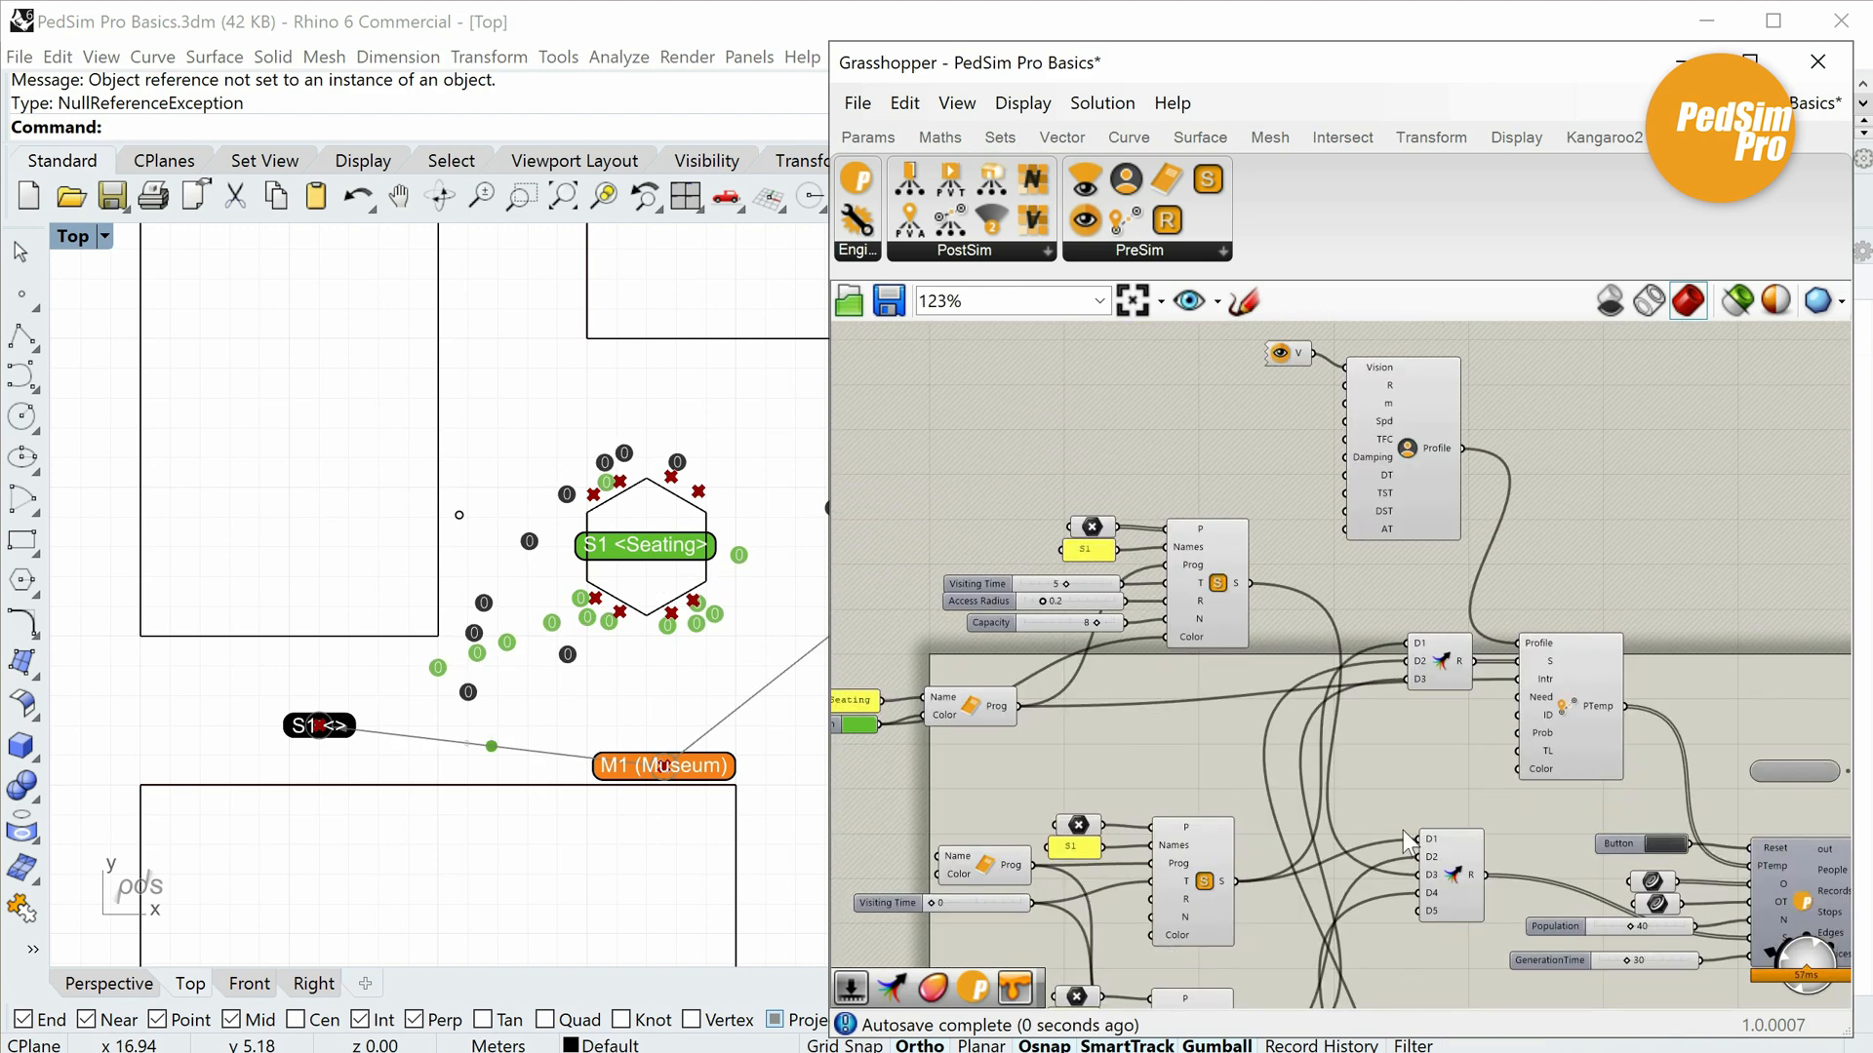
Examine the route through the museum in the Top view and the unused inputs of the Room component.
{"action": "right_click_drag", "start_coordinate": [677, 818], "coordinate": [78, 715]}
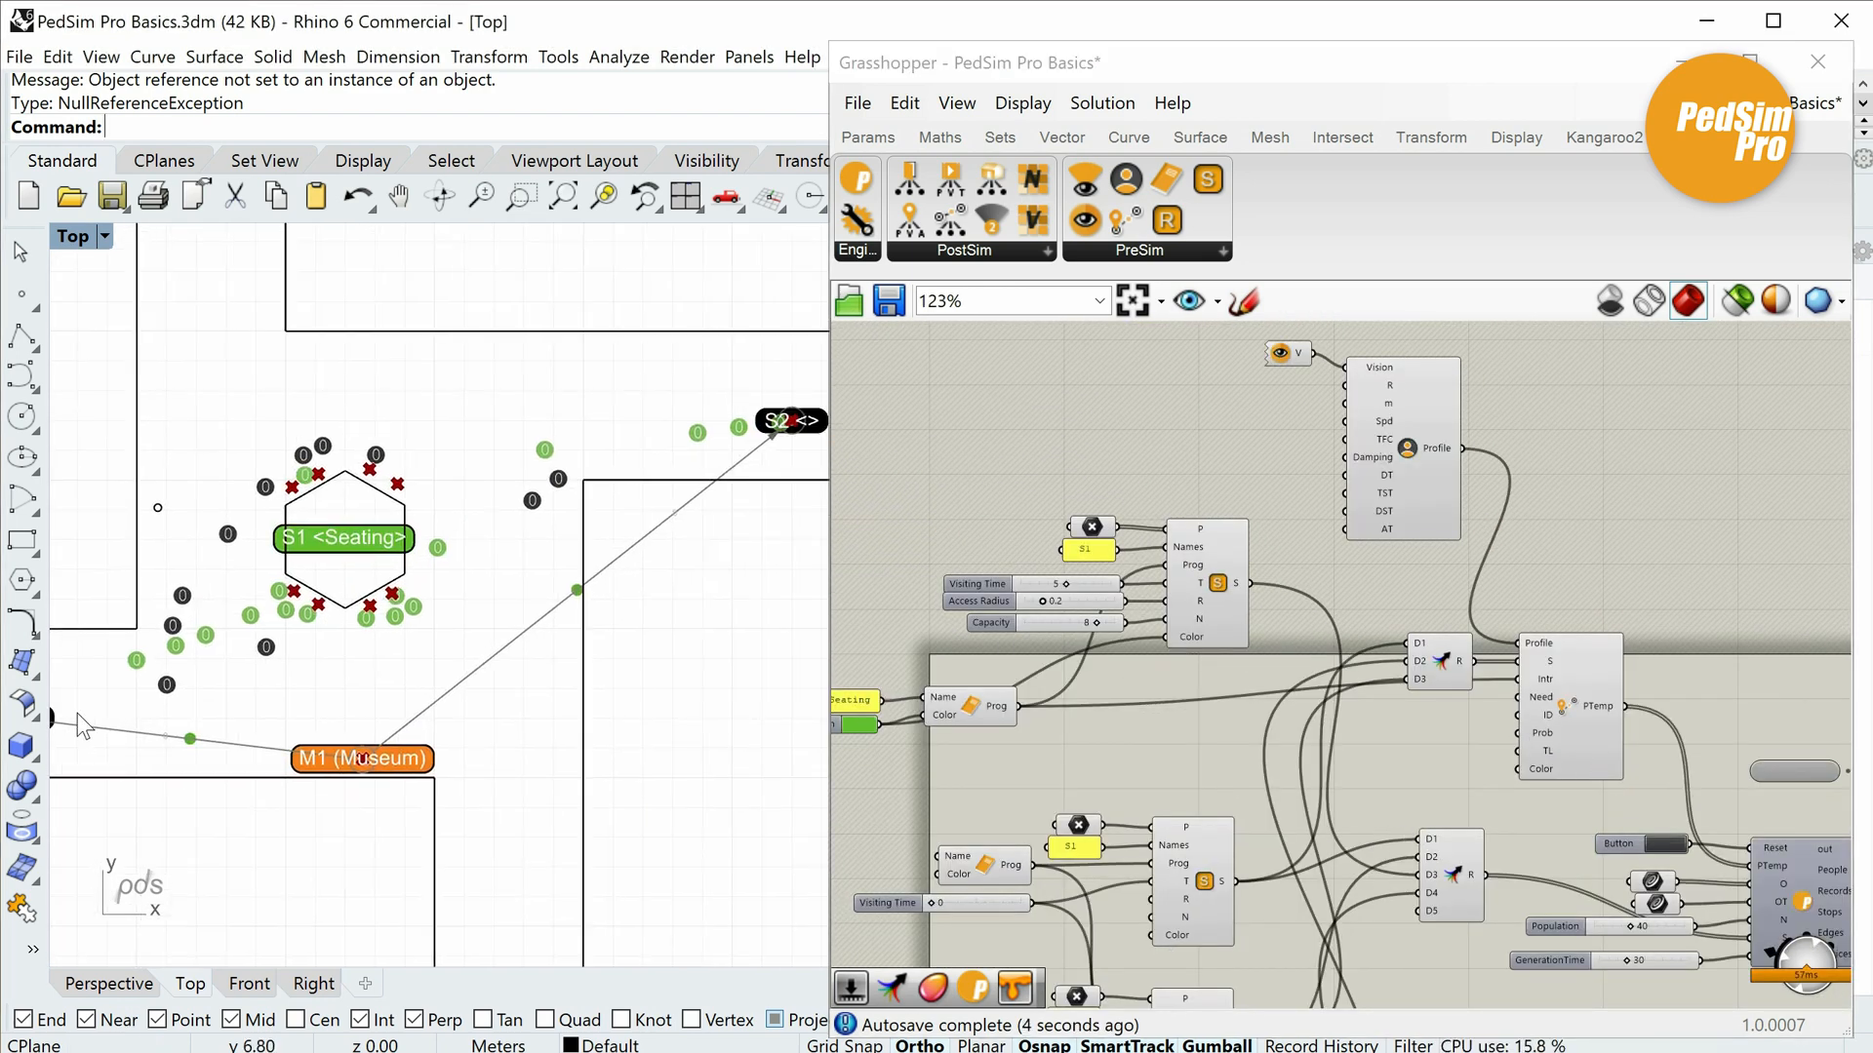
{"action": "scroll", "coordinate": [792, 453], "scroll_direction": "down", "scroll_amount": 1}
{"action": "right_click_drag", "start_coordinate": [544, 695], "coordinate": [548, 616]}
{"action": "scroll", "coordinate": [1409, 800], "scroll_direction": "down", "scroll_amount": 2}
{"action": "right_click_drag", "start_coordinate": [1409, 799], "coordinate": [1492, 471]}
{"action": "scroll", "coordinate": [1356, 794], "scroll_direction": "up", "scroll_amount": 6}
{"action": "scroll", "coordinate": [1362, 806], "scroll_direction": "up", "scroll_amount": 2}
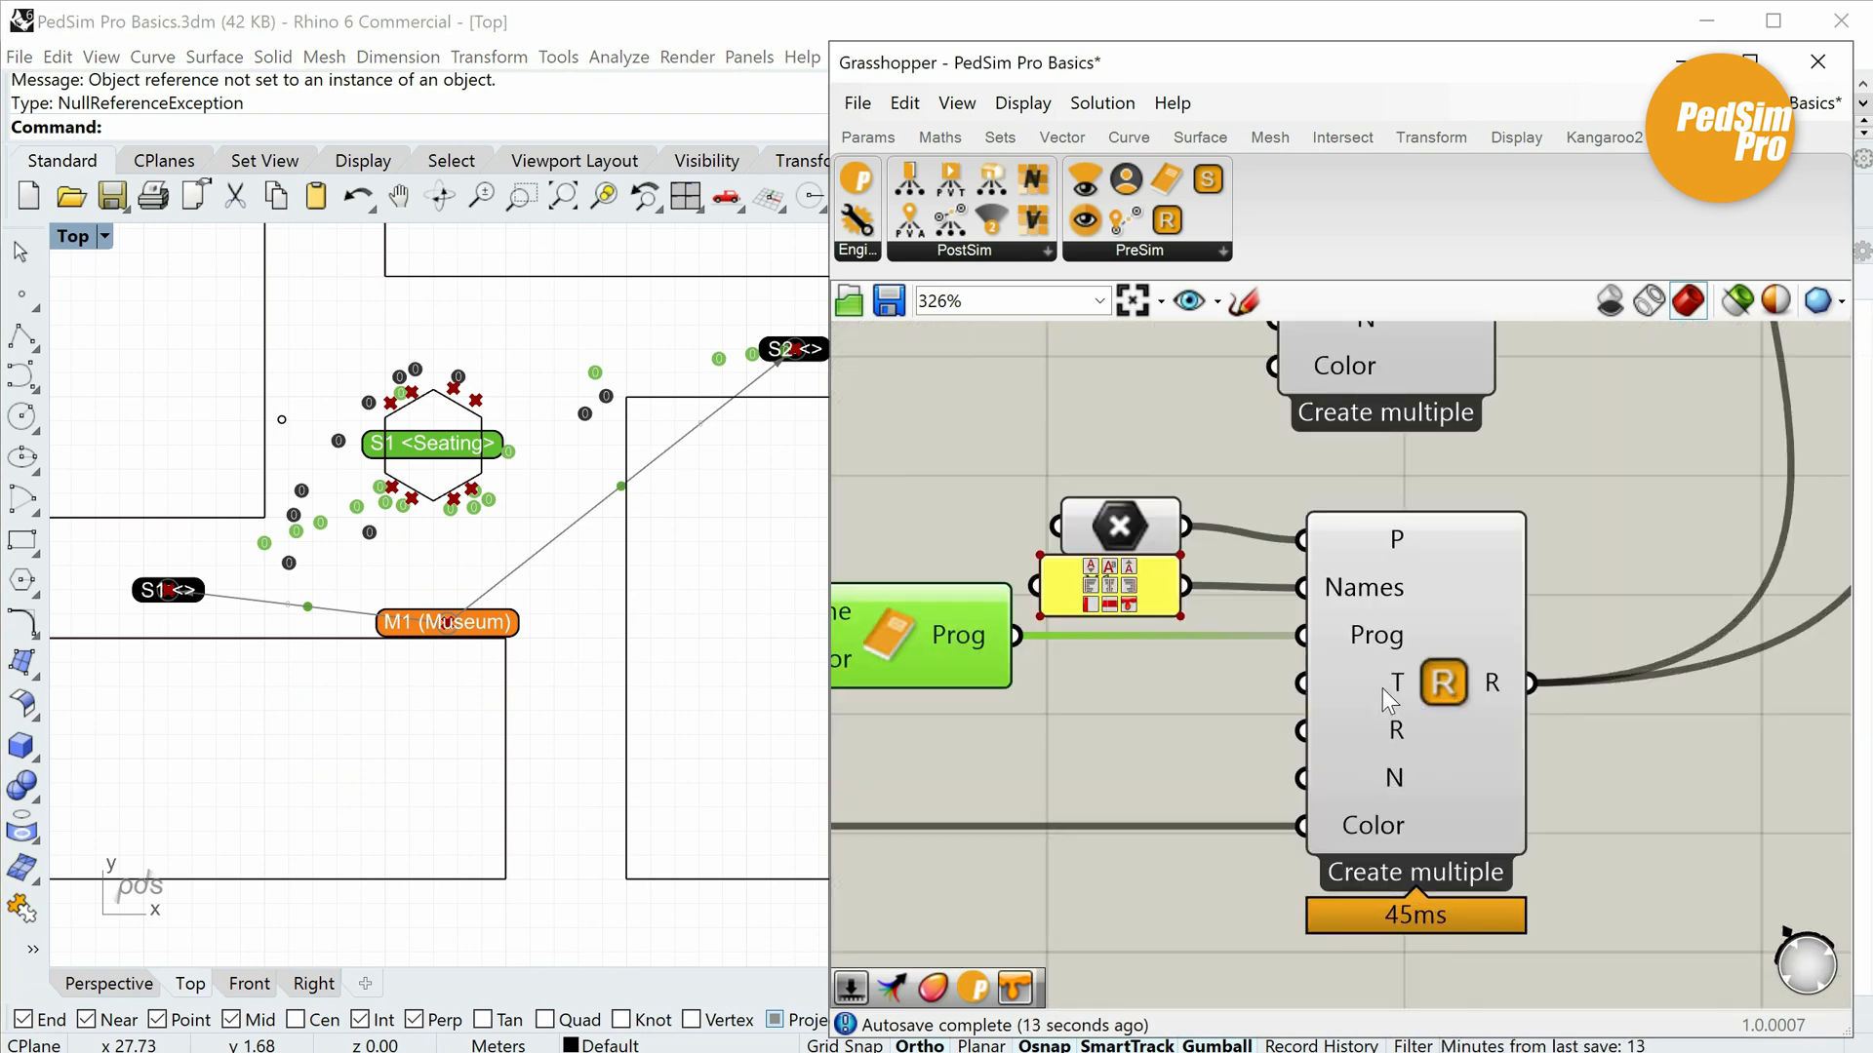
{"action": "right_click_drag", "start_coordinate": [1389, 683], "coordinate": [1334, 628]}
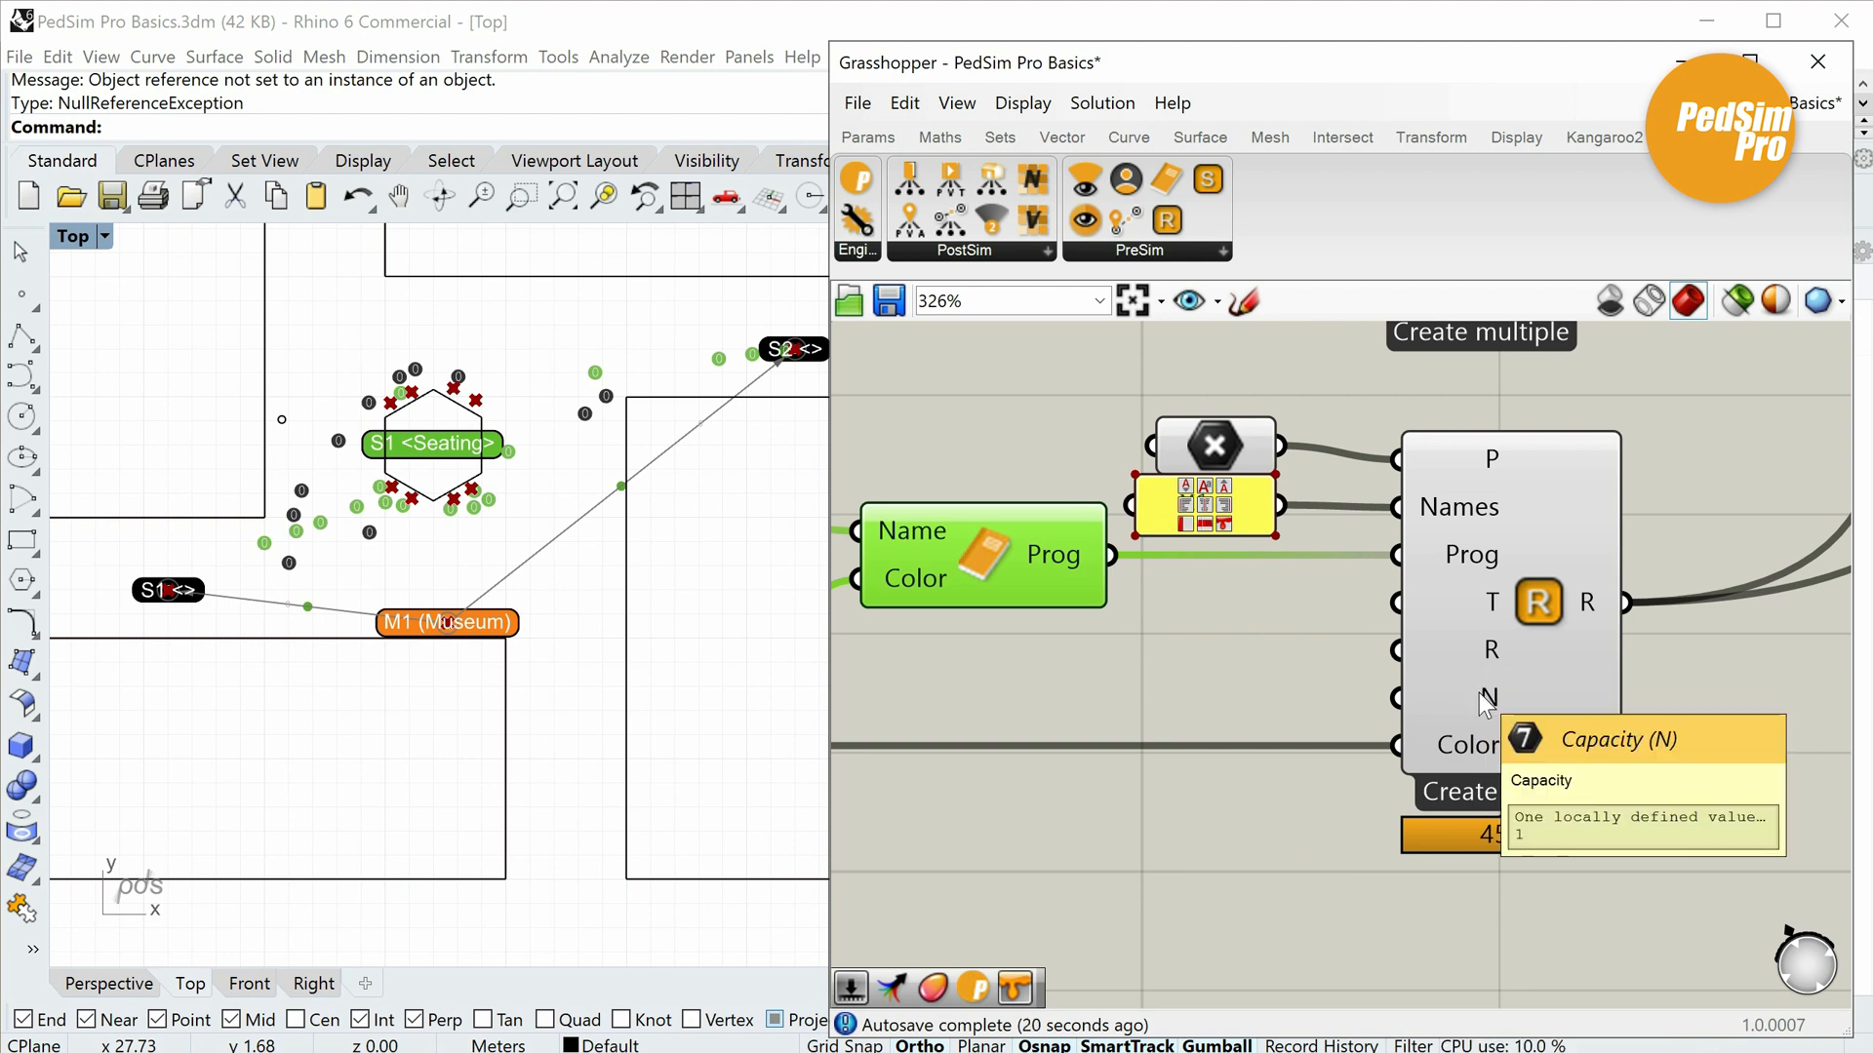
{"action": "right_click_drag", "start_coordinate": [1394, 694], "coordinate": [1502, 654]}
{"action": "right_click_drag", "start_coordinate": [1243, 676], "coordinate": [1362, 722]}
Add a number slider set to 20 and connect it to the Room component's N (Capacity) input.
{"action": "double_click", "coordinate": [1372, 850]}
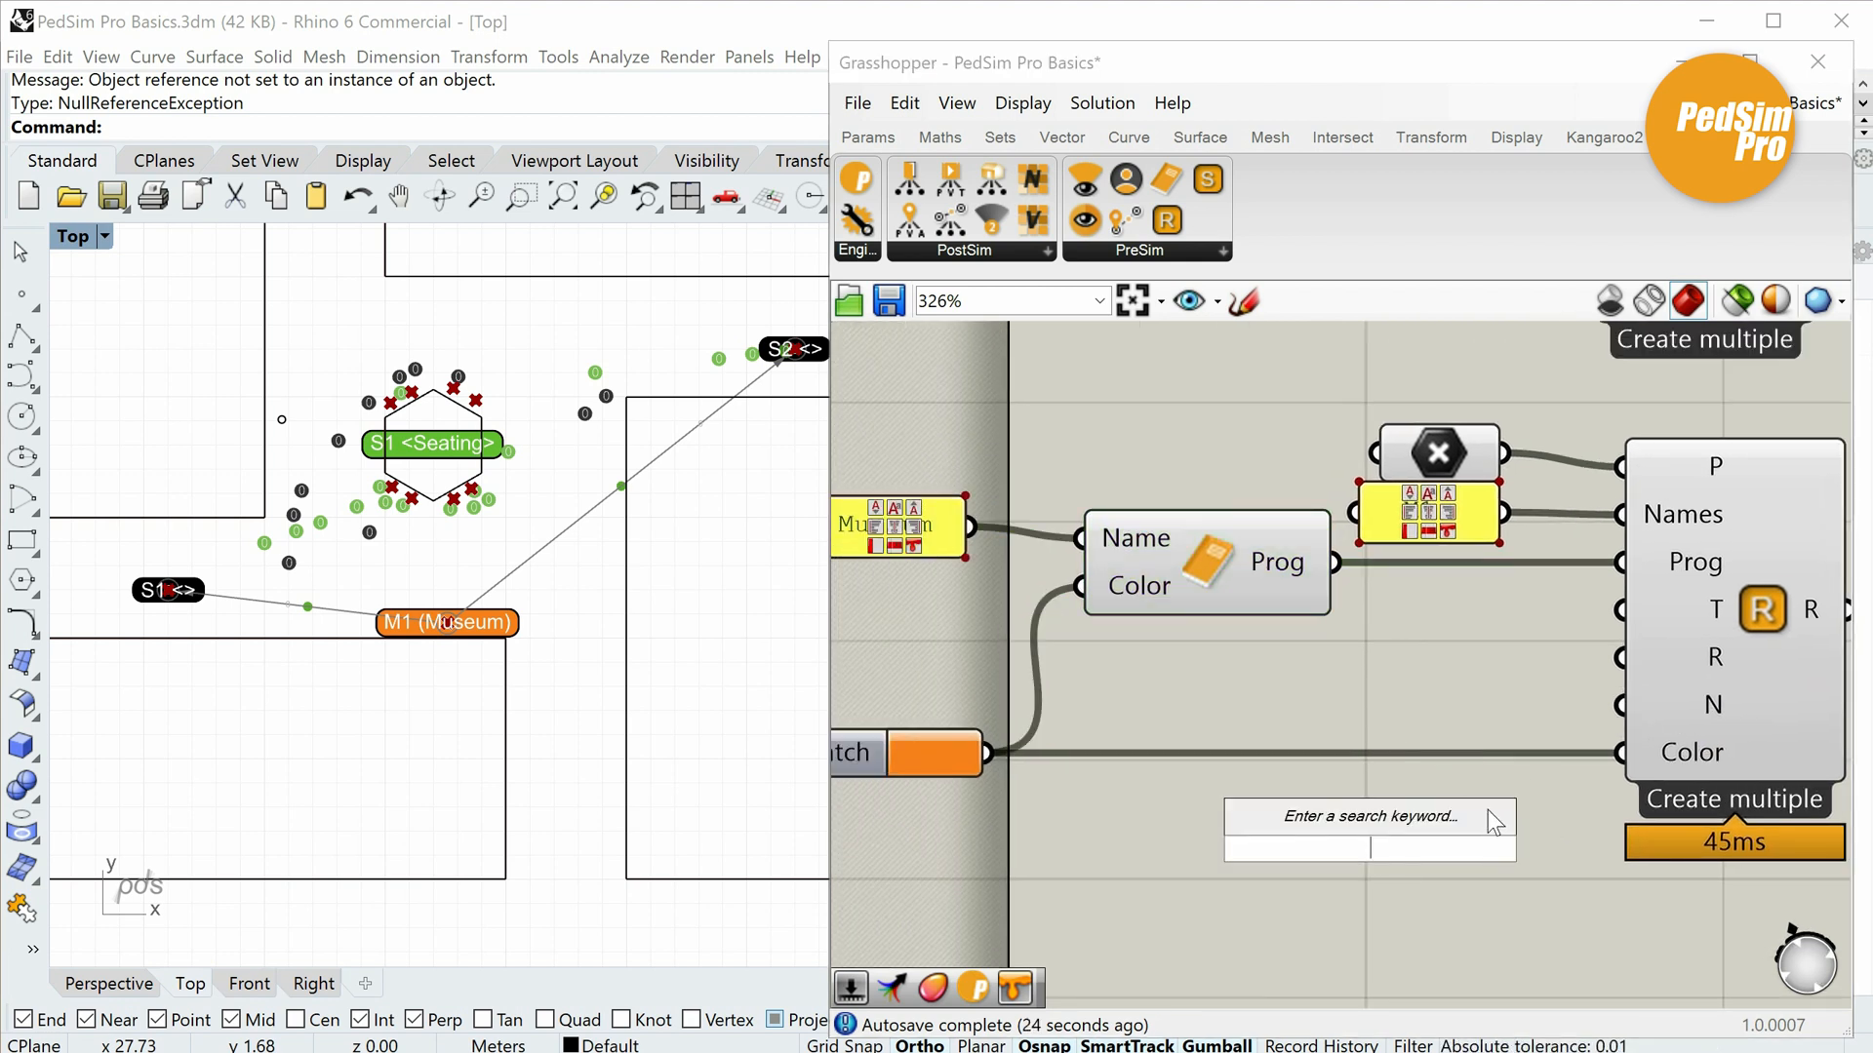
{"action": "type", "text": "20"}
{"action": "key", "text": "Return"}
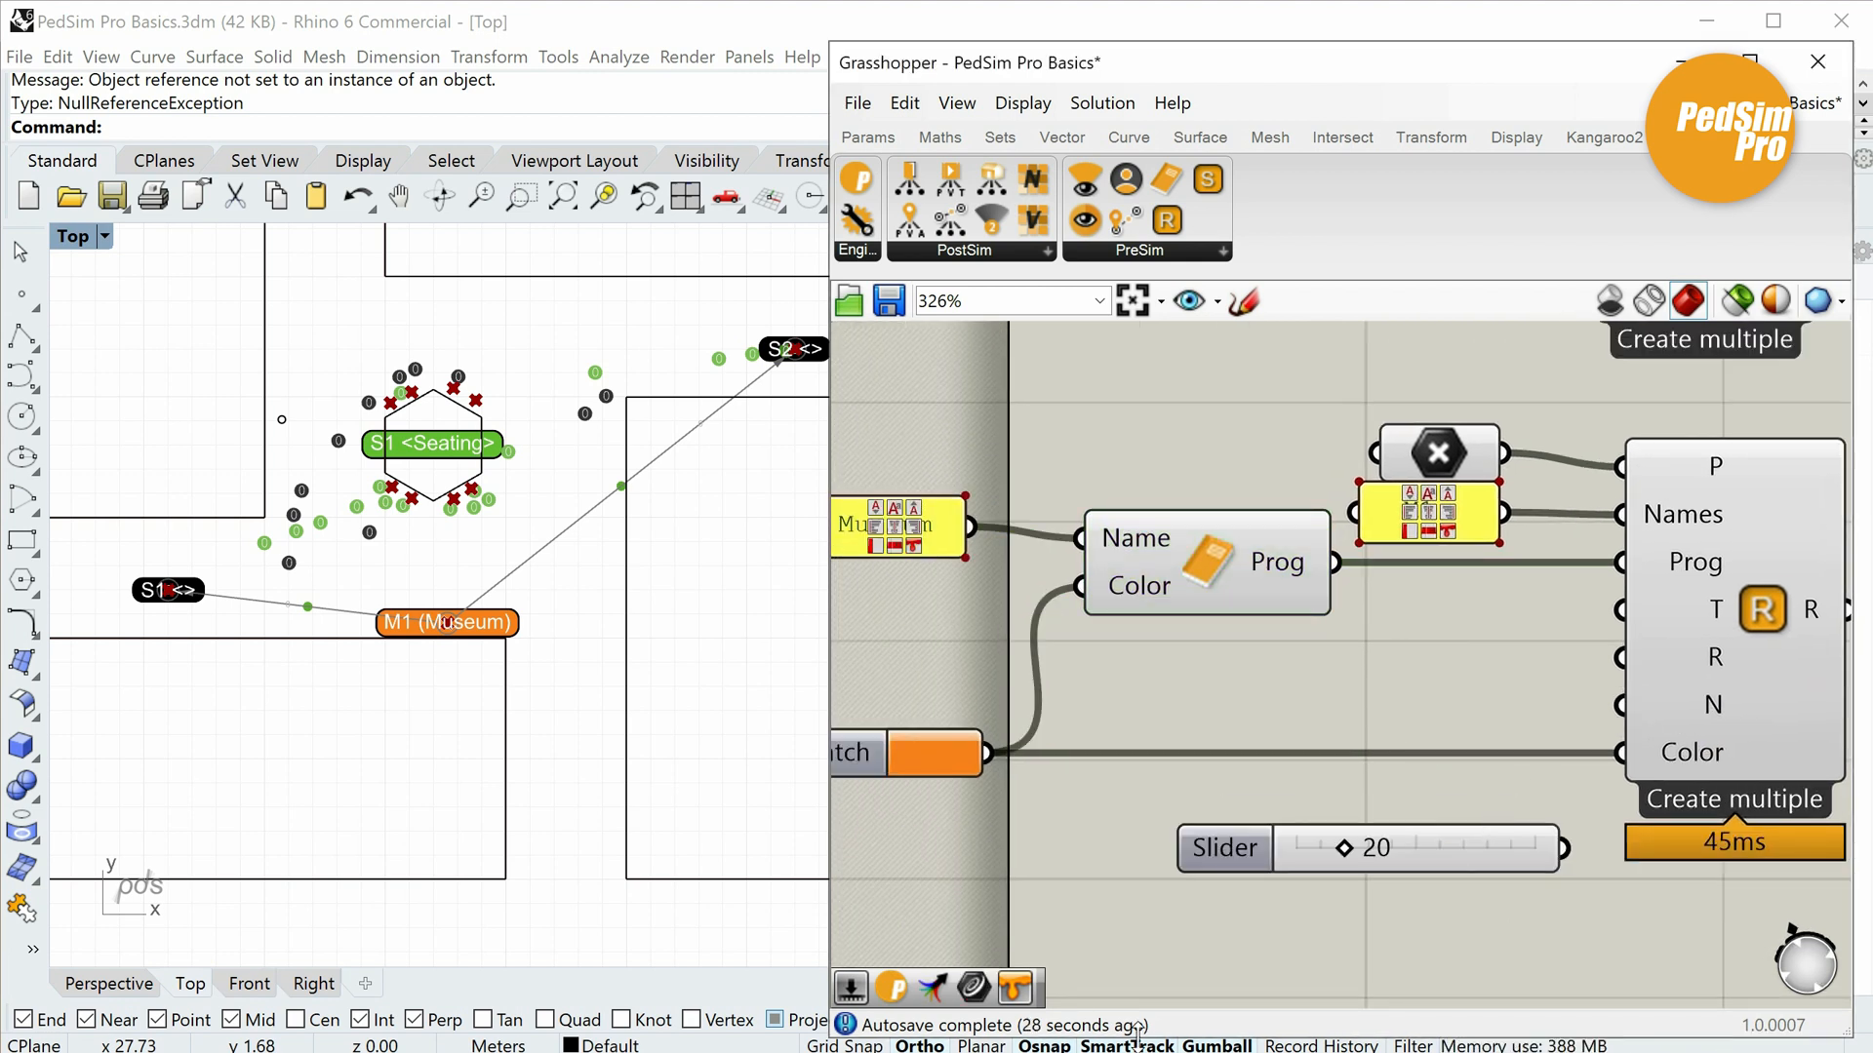
{"action": "left_click_drag", "start_coordinate": [1457, 712], "coordinate": [1460, 671]}
{"action": "left_click_drag", "start_coordinate": [1565, 686], "coordinate": [1621, 705]}
{"action": "left_click_drag", "start_coordinate": [1485, 675], "coordinate": [1482, 694]}
{"action": "scroll", "coordinate": [1330, 835], "scroll_direction": "down", "scroll_amount": 6}
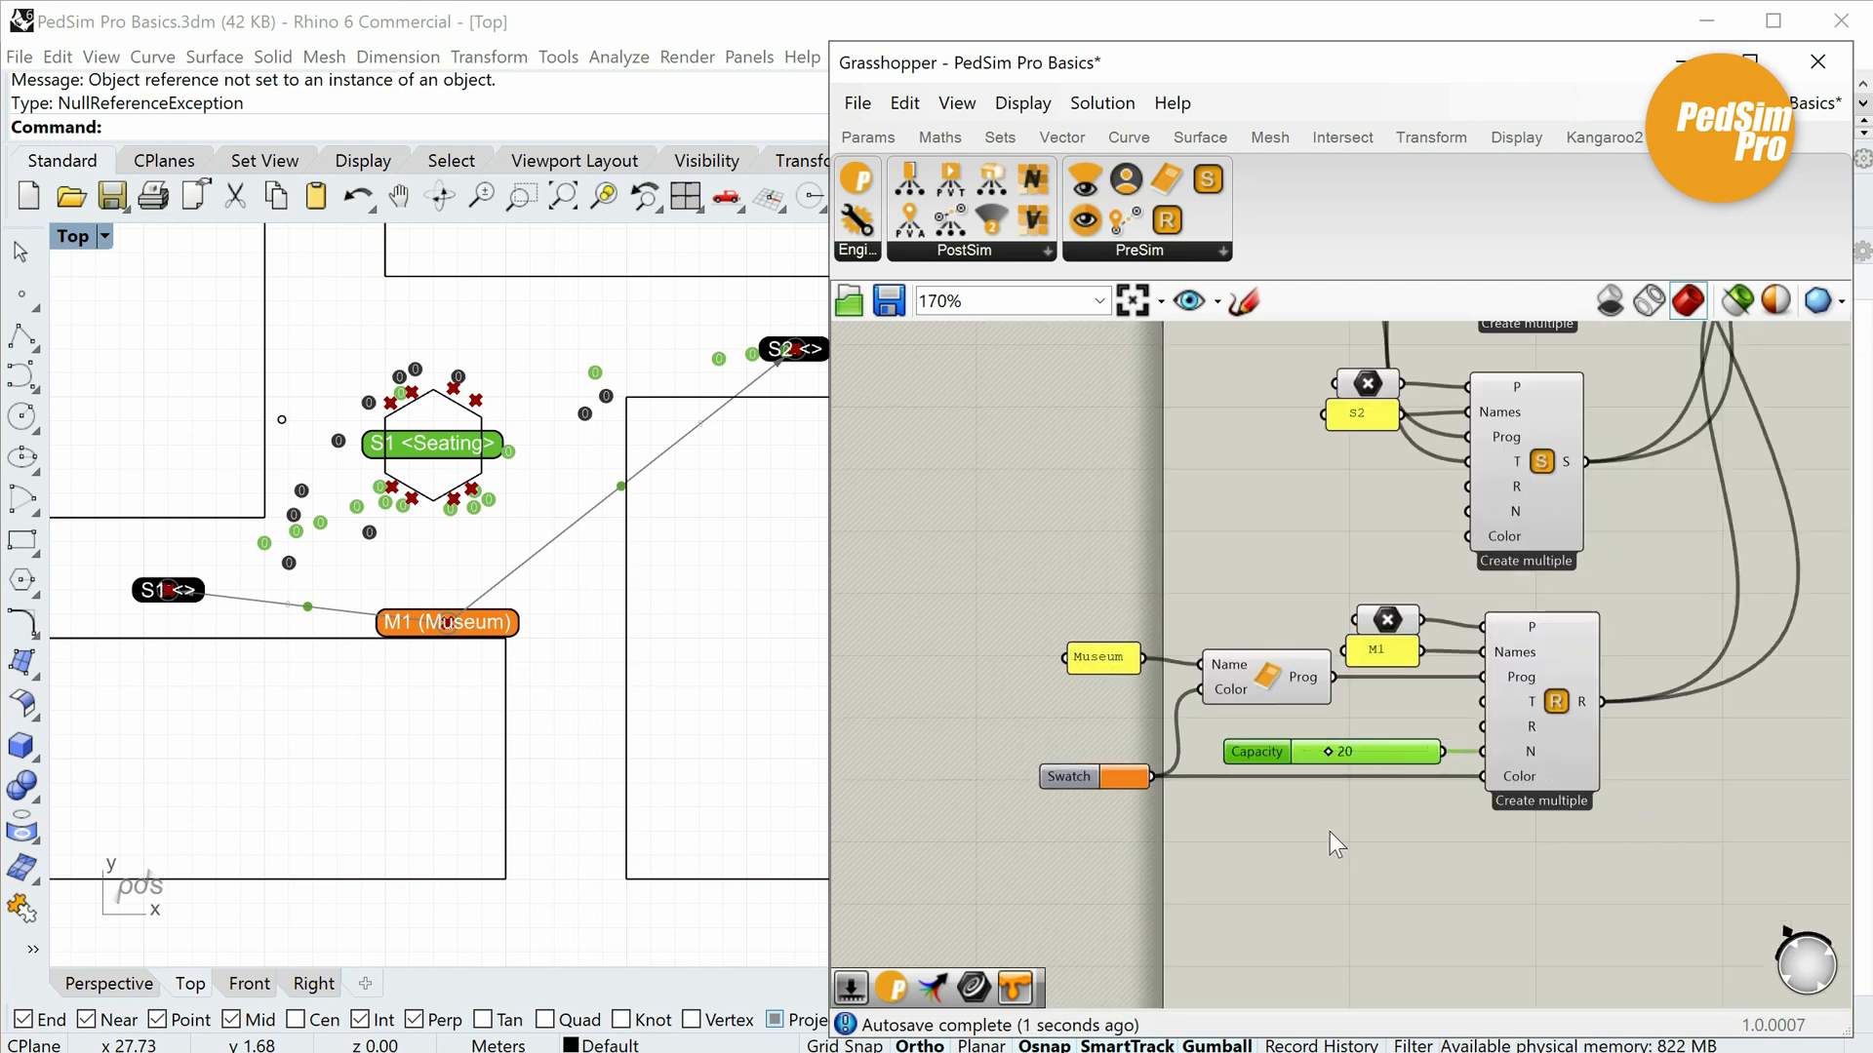
Reset the simulation and watch how people visit the seating stop and the museum in the Top view.
{"action": "right_click_drag", "start_coordinate": [1633, 758], "coordinate": [1505, 767]}
{"action": "scroll", "coordinate": [1291, 610], "scroll_direction": "up", "scroll_amount": 3}
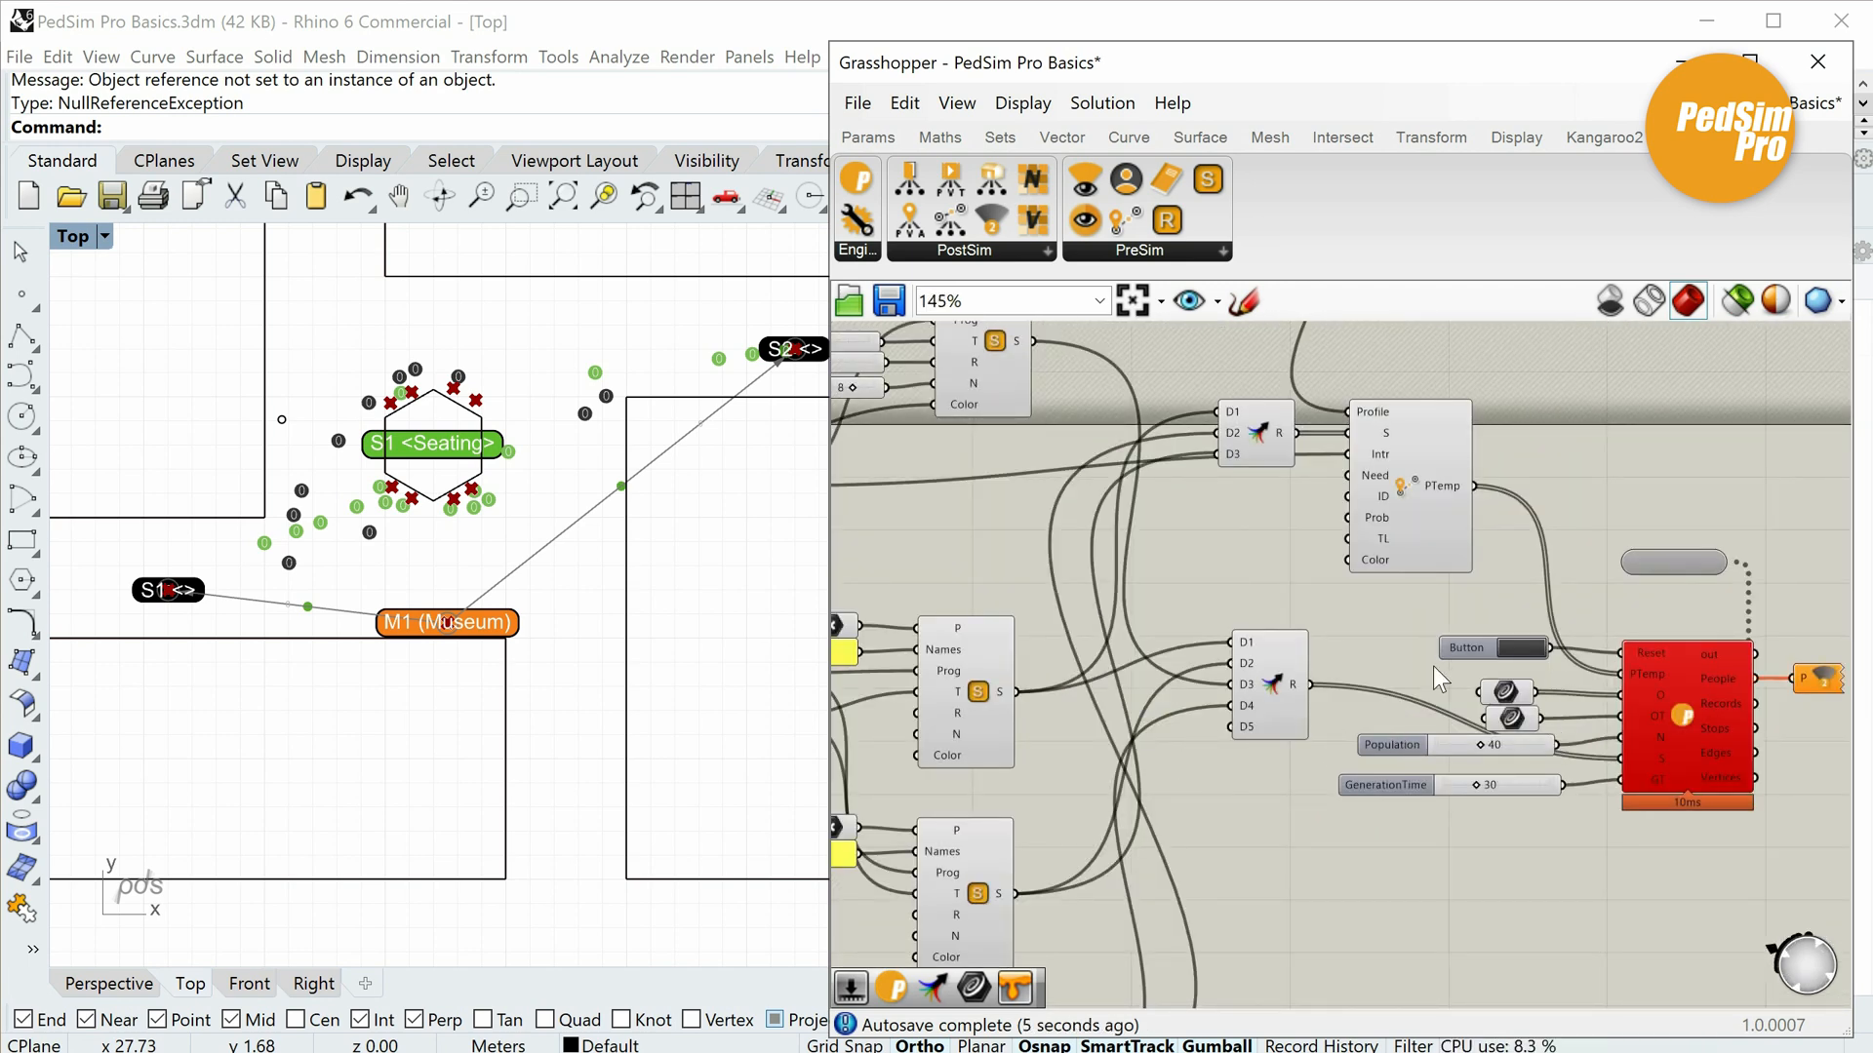
{"action": "scroll", "coordinate": [1432, 666], "scroll_direction": "down", "scroll_amount": 2}
{"action": "scroll", "coordinate": [1521, 668], "scroll_direction": "up", "scroll_amount": 1}
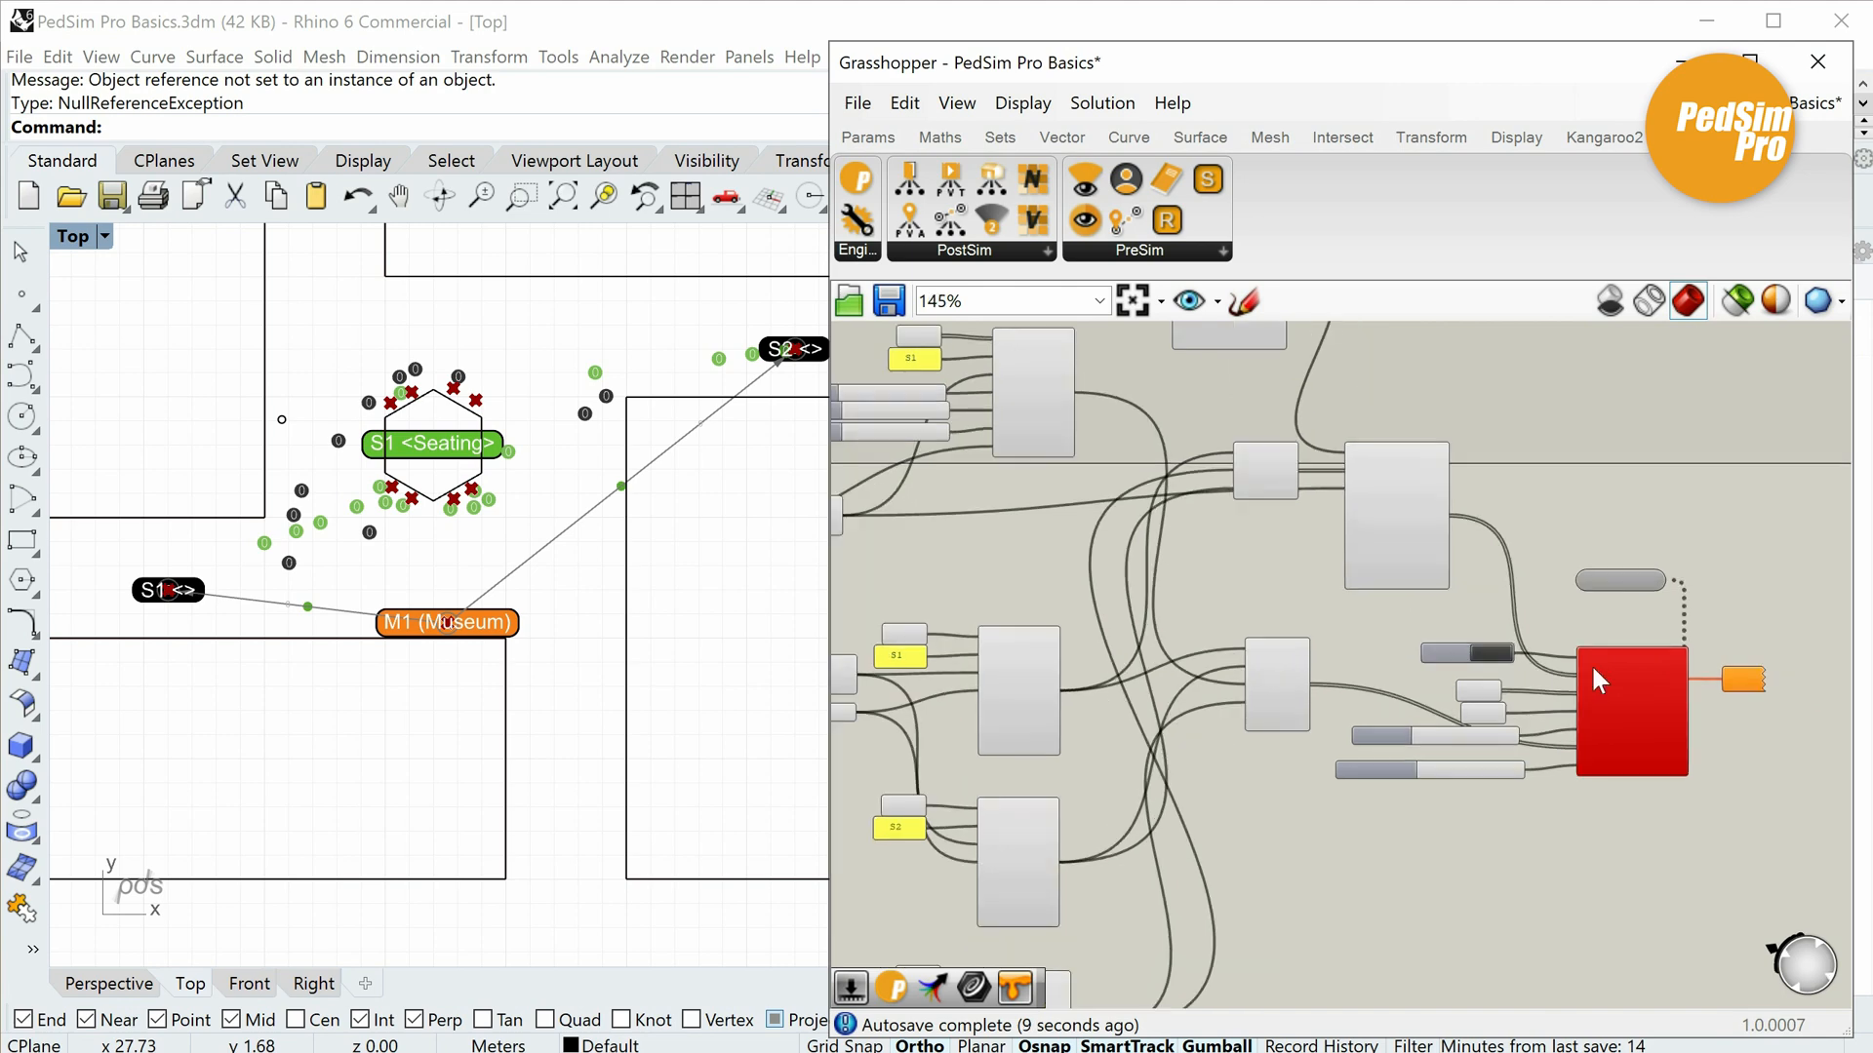
{"action": "scroll", "coordinate": [1589, 663], "scroll_direction": "up", "scroll_amount": 2}
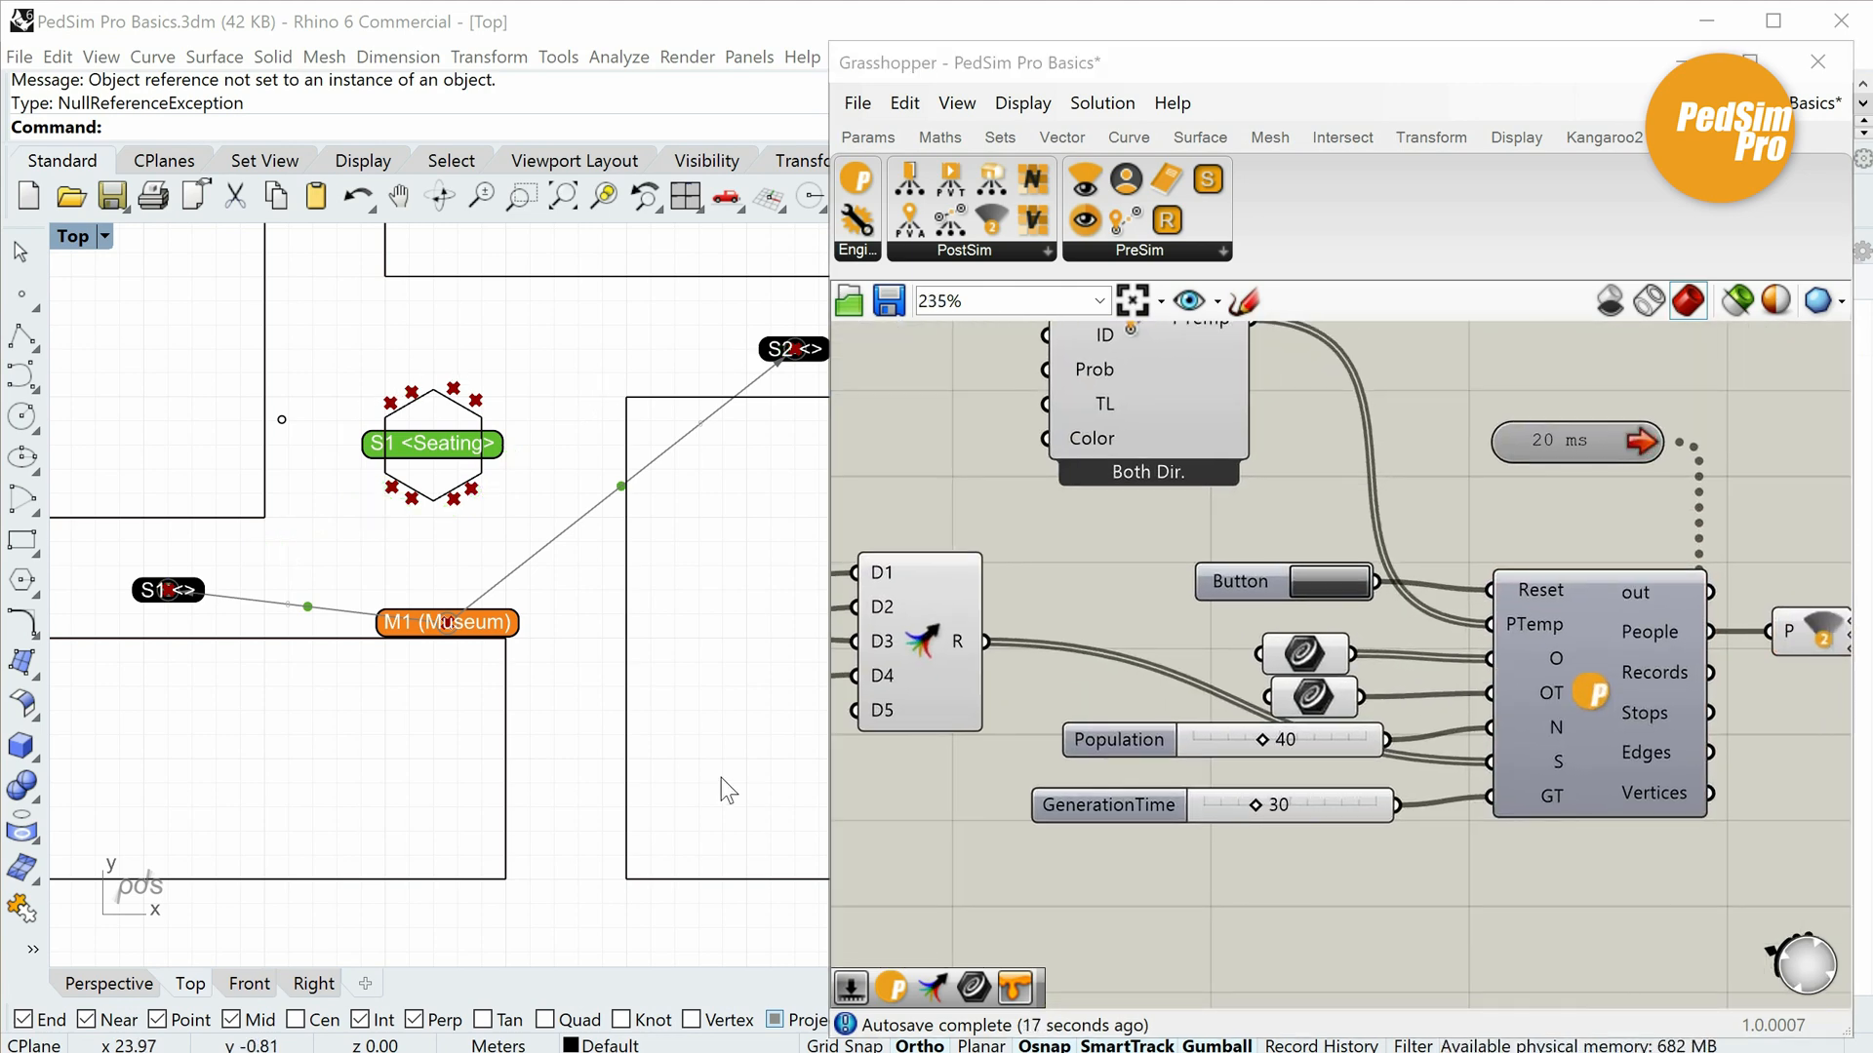
{"action": "scroll", "coordinate": [722, 777], "scroll_direction": "down", "scroll_amount": 4}
{"action": "right_click_drag", "start_coordinate": [699, 768], "coordinate": [613, 810]}
{"action": "scroll", "coordinate": [618, 775], "scroll_direction": "up", "scroll_amount": 2}
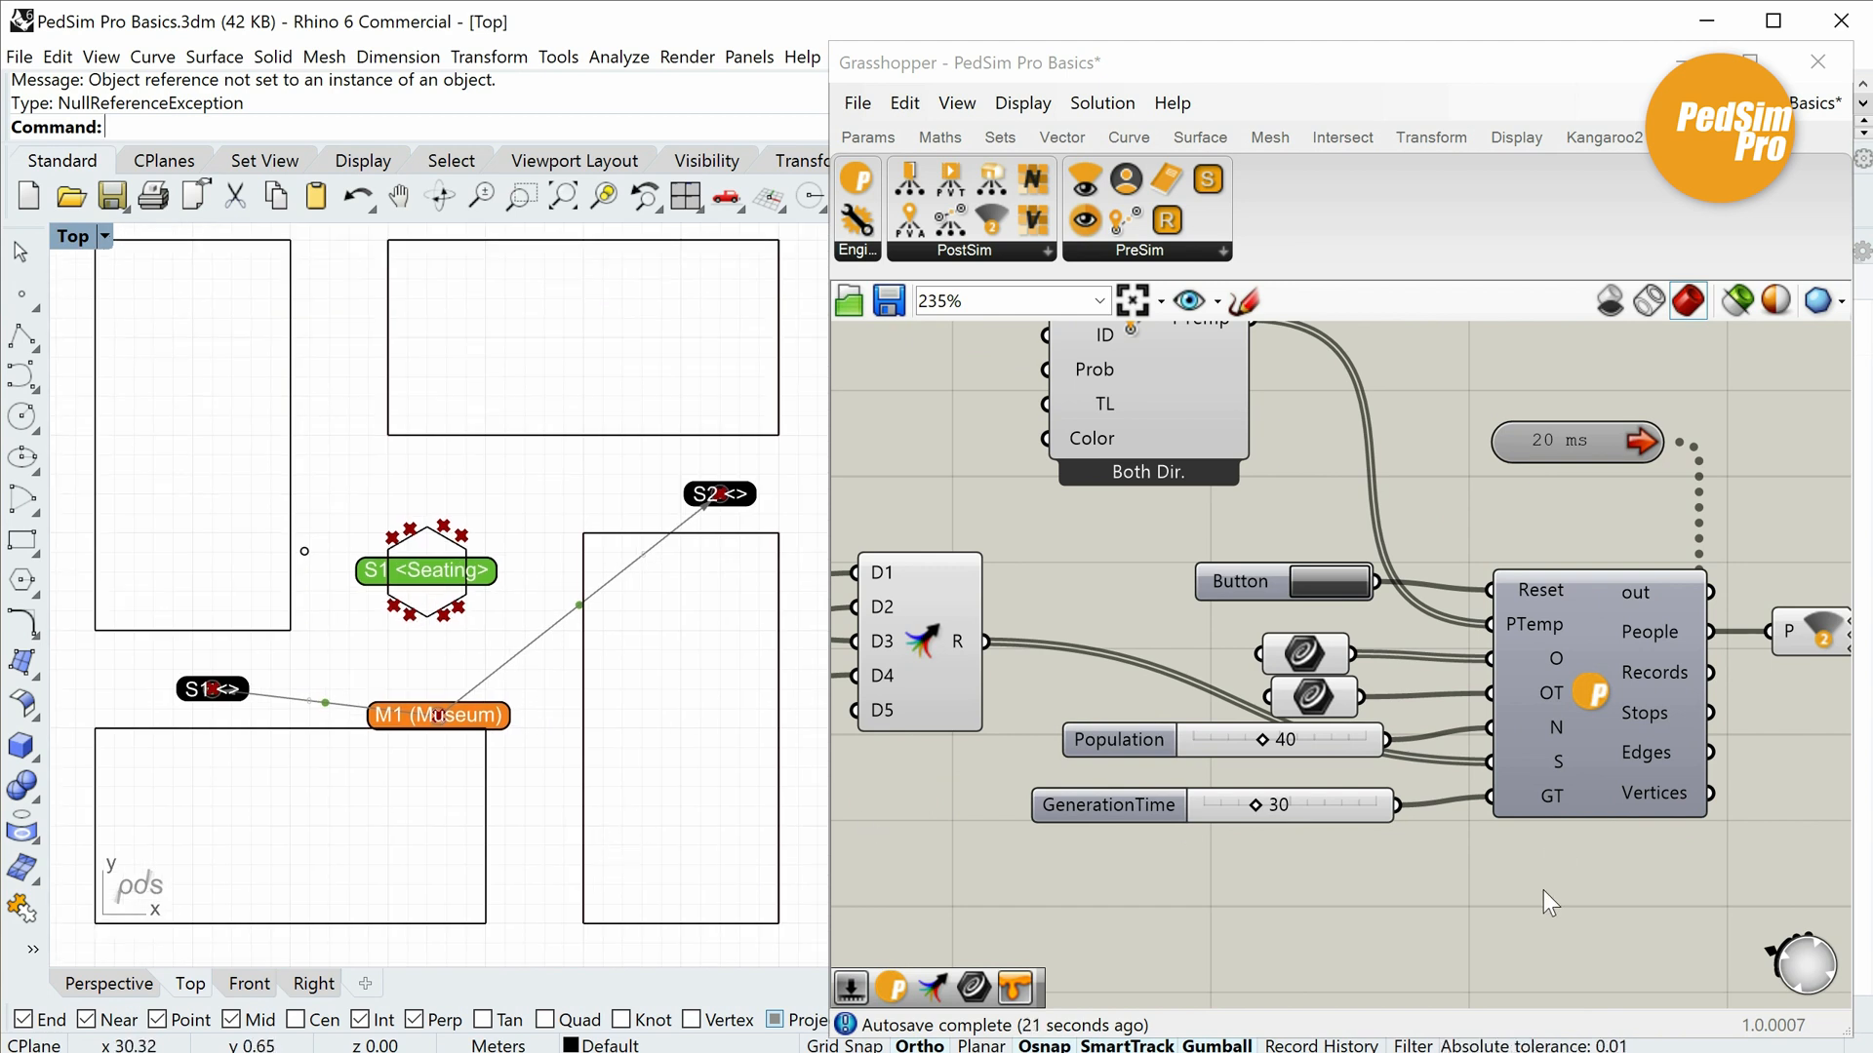
{"action": "right_click_drag", "start_coordinate": [1494, 889], "coordinate": [1438, 891]}
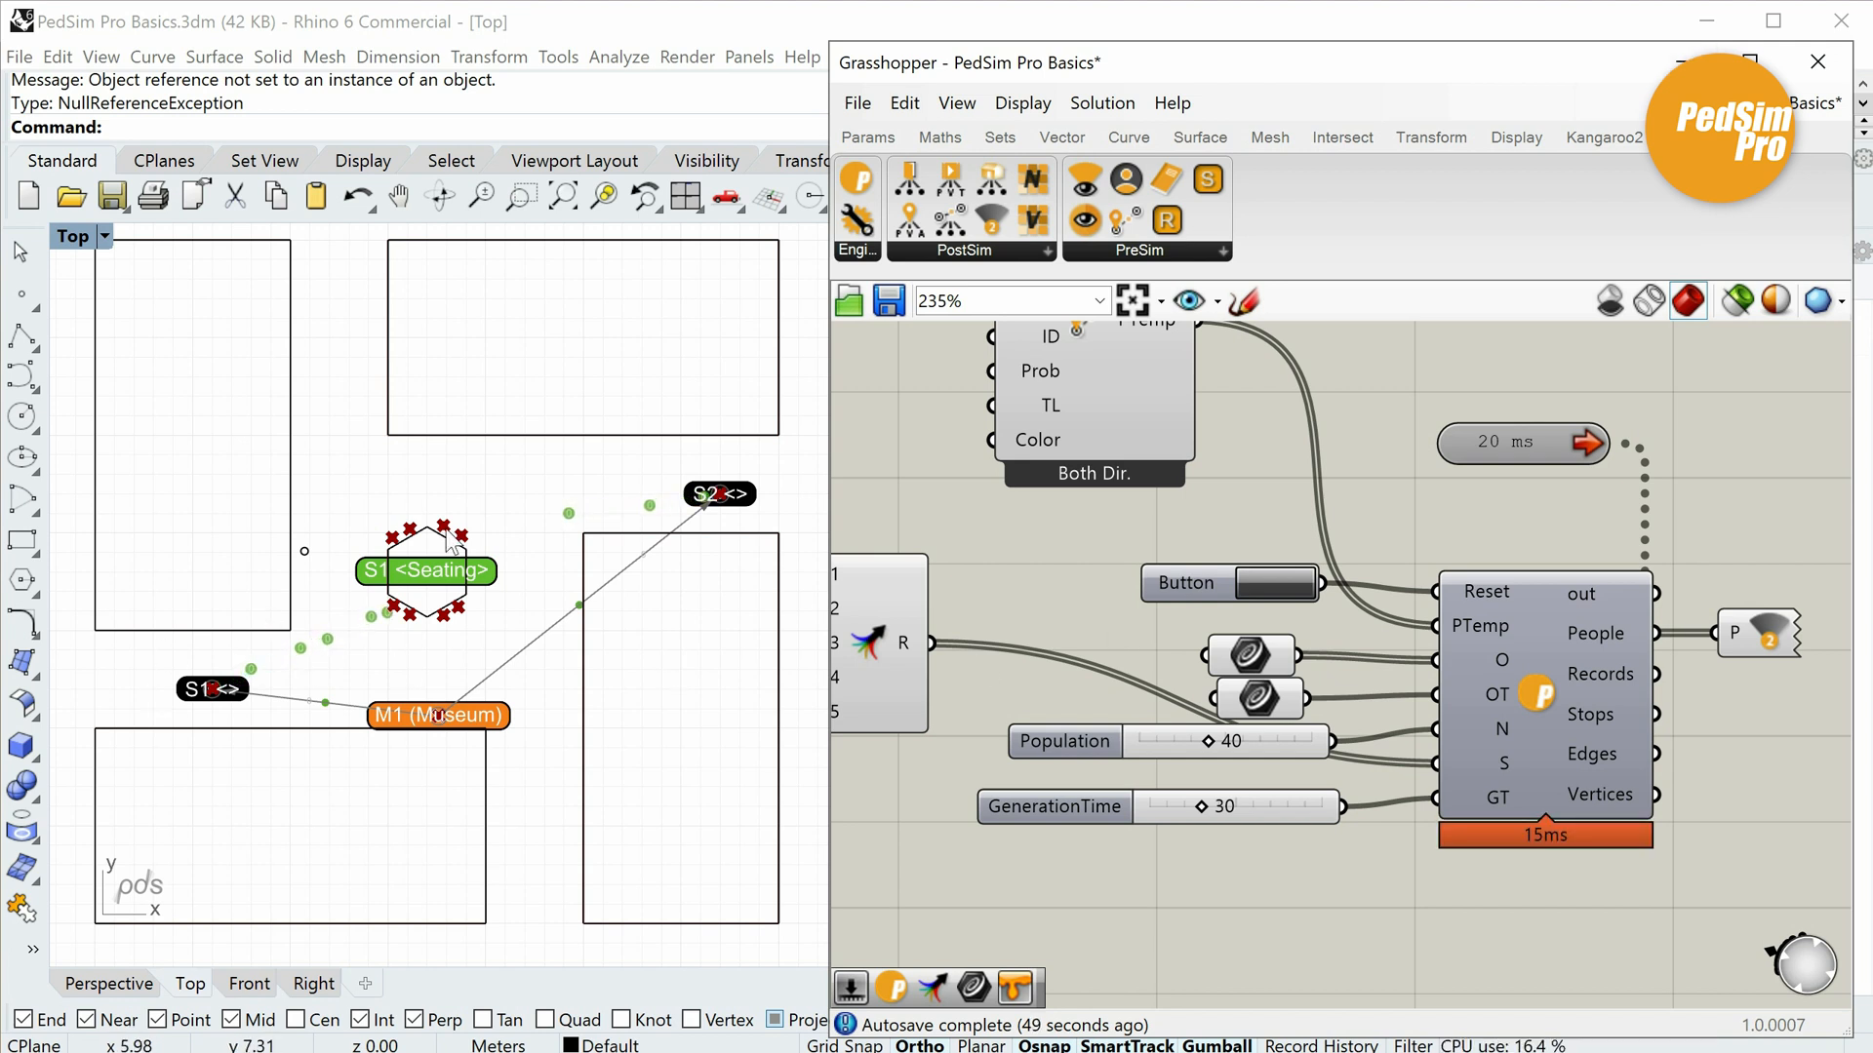
{"action": "scroll", "coordinate": [472, 642], "scroll_direction": "up", "scroll_amount": 3}
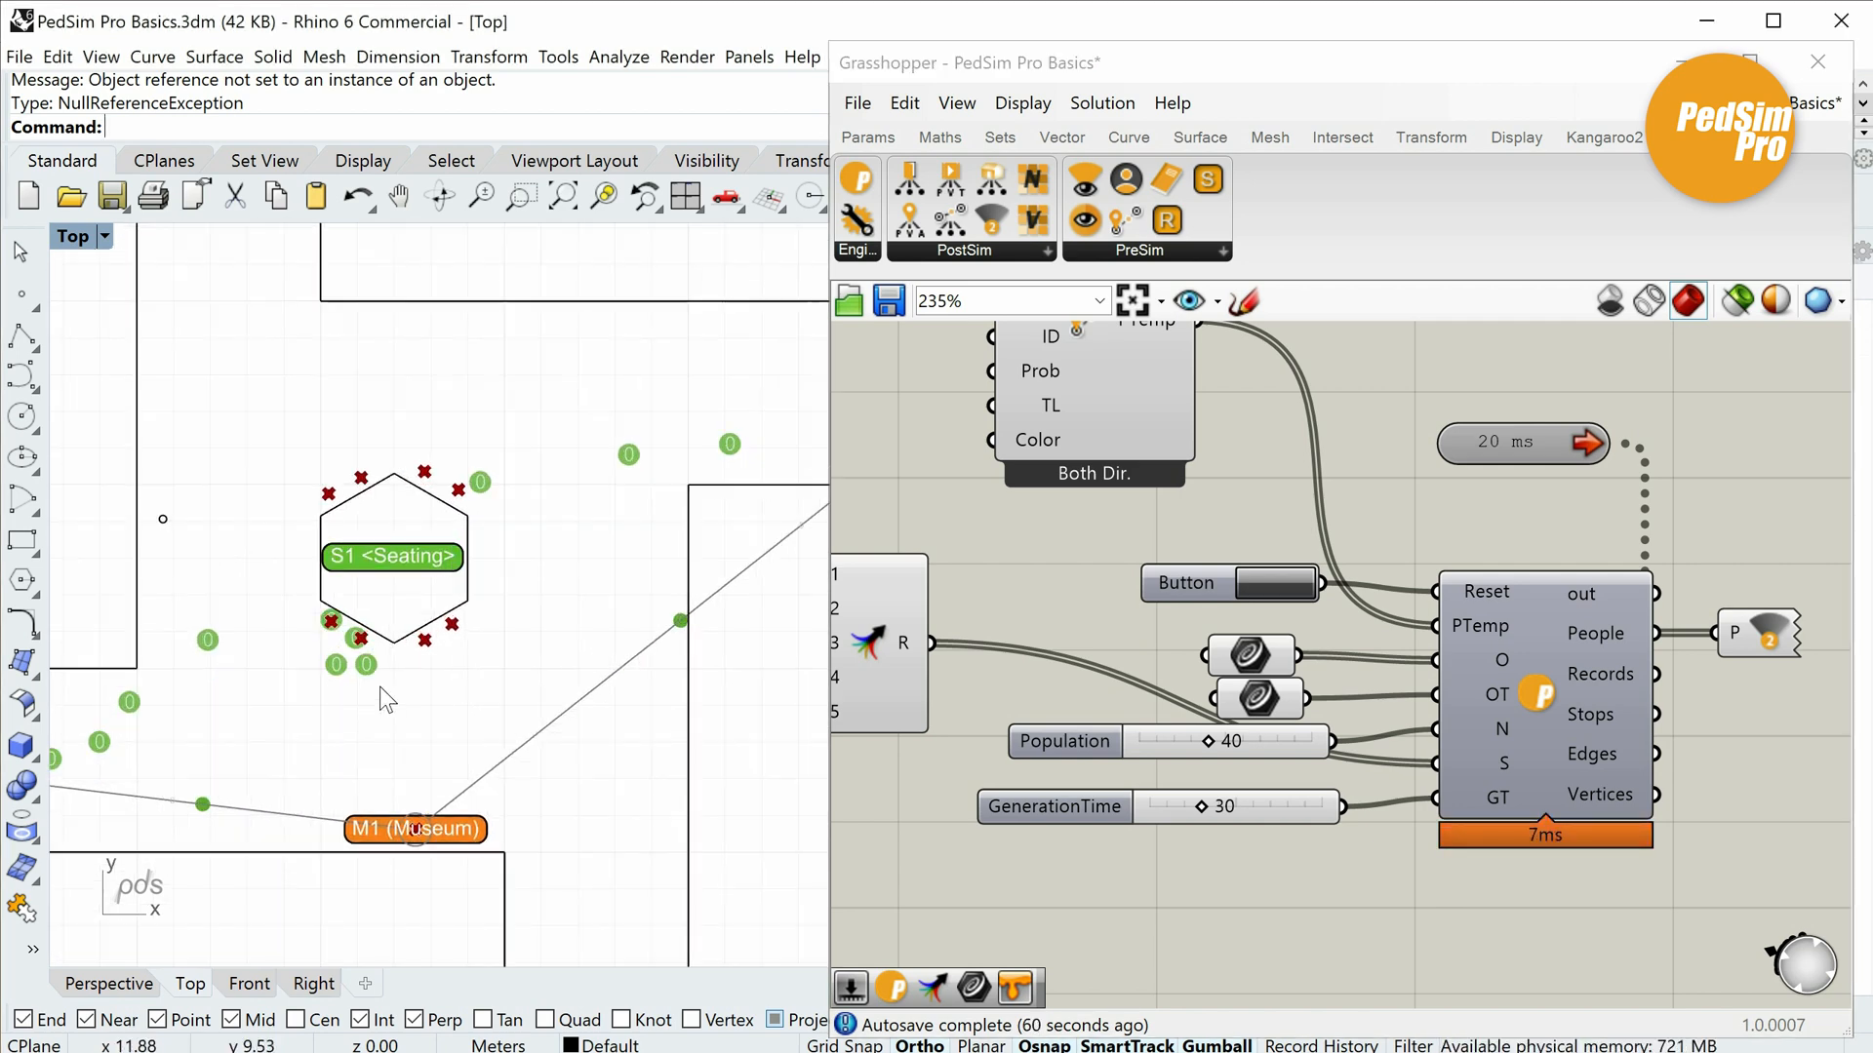
{"action": "scroll", "coordinate": [378, 687], "scroll_direction": "up", "scroll_amount": 2}
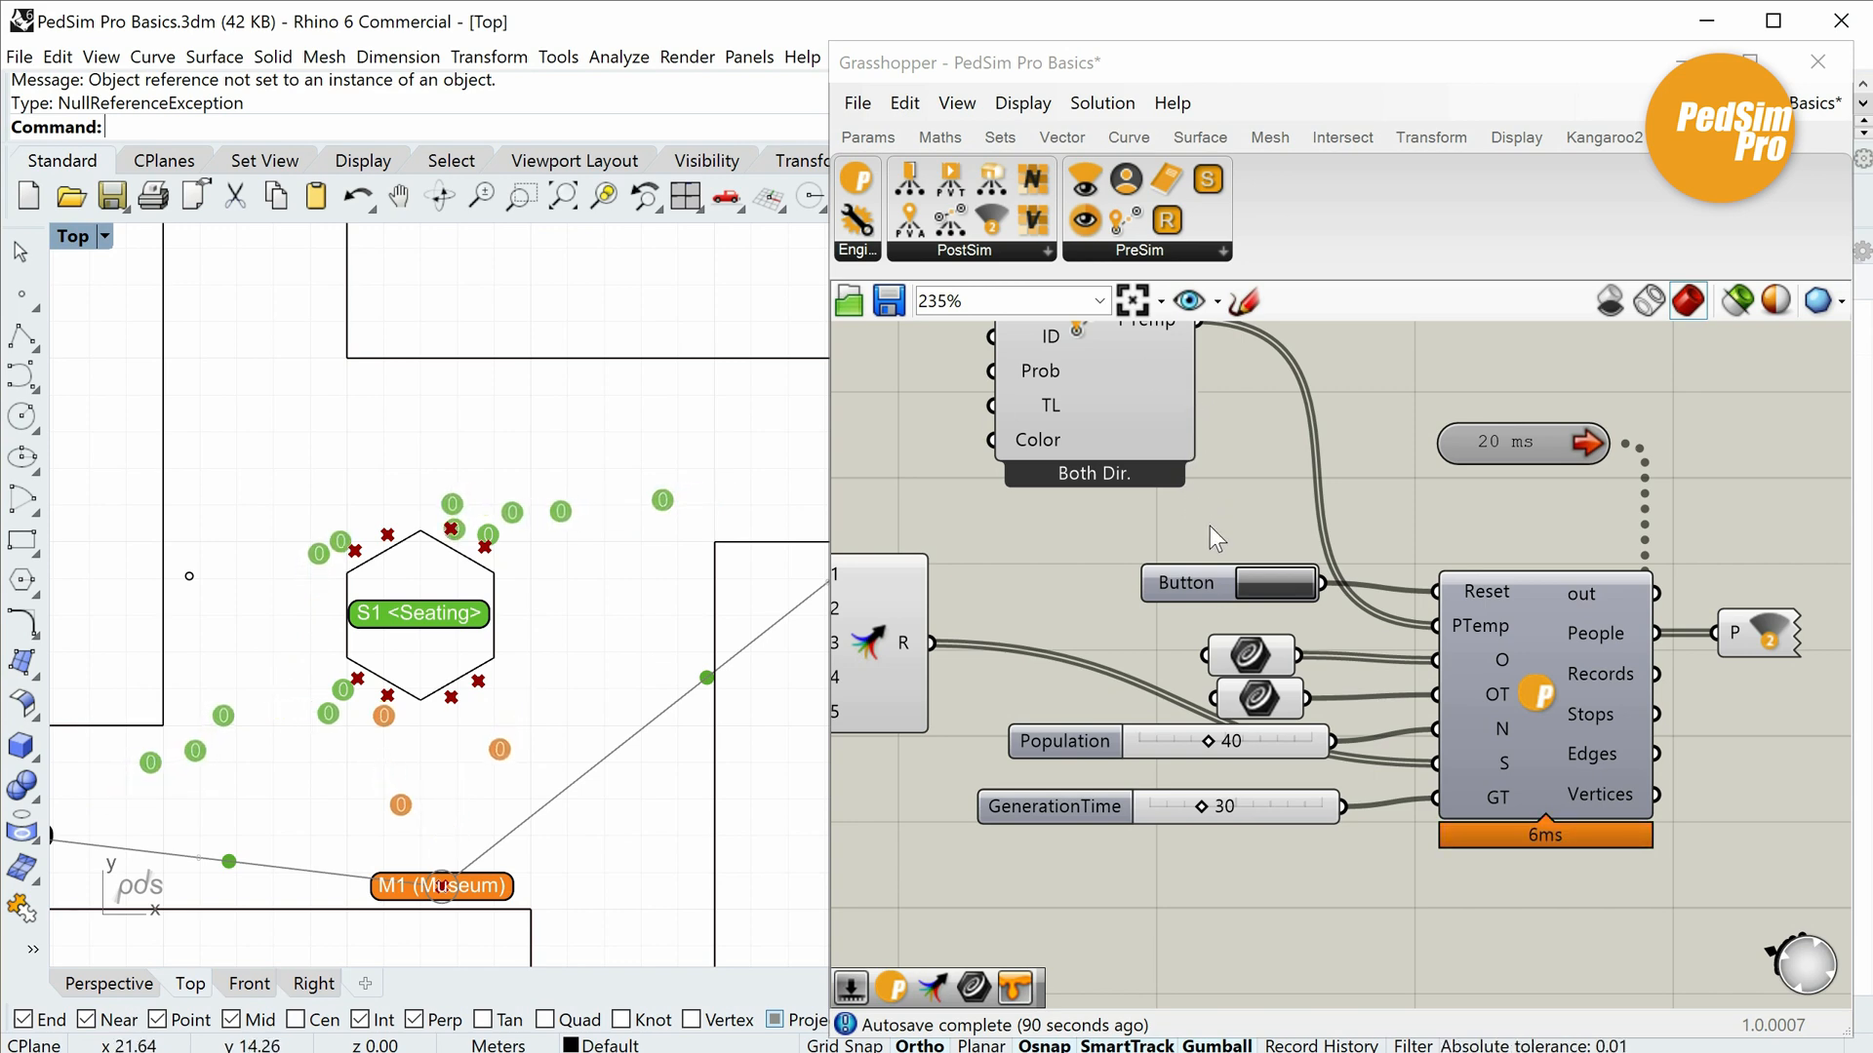
Hide the Grasshopper window to watch the running simulation across the full Top view, and bring Grasshopper back.
{"action": "left_click", "coordinate": [1684, 62]}
{"action": "right_click_drag", "start_coordinate": [901, 583], "coordinate": [1109, 542]}
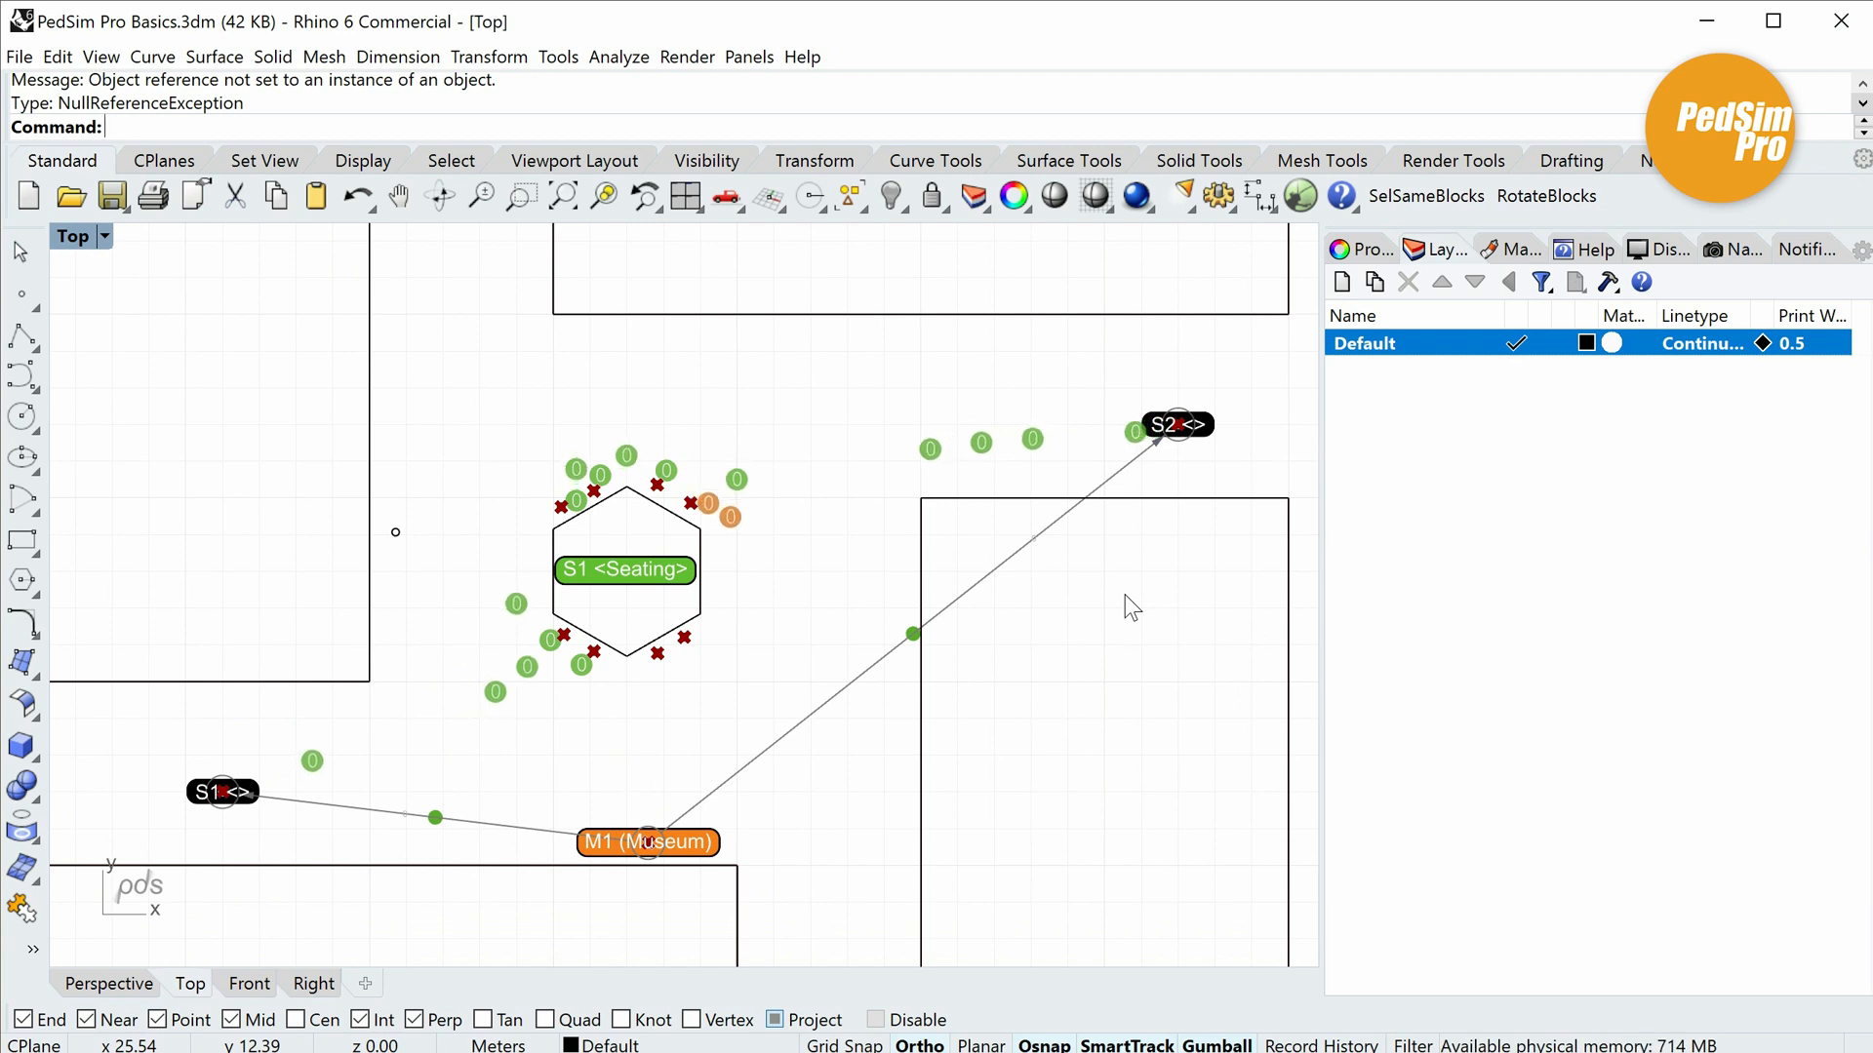
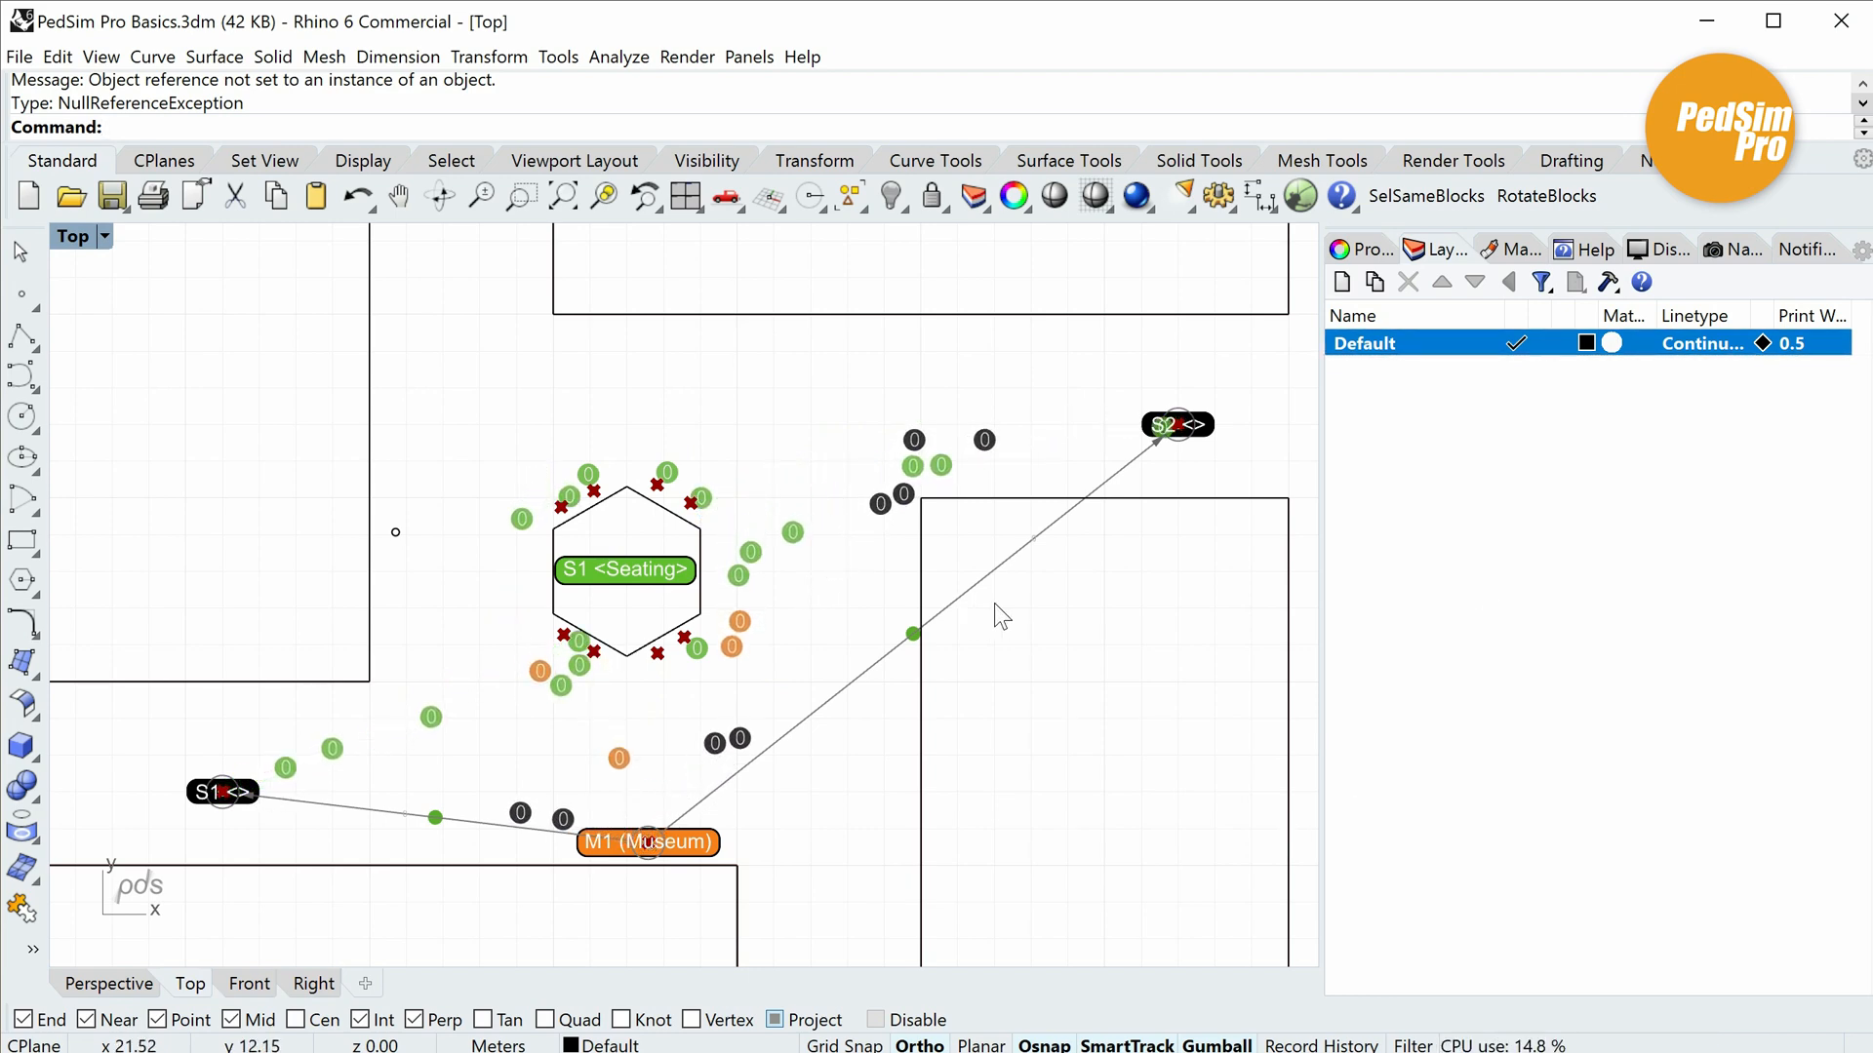
{"action": "left_click", "coordinate": [1299, 198]}
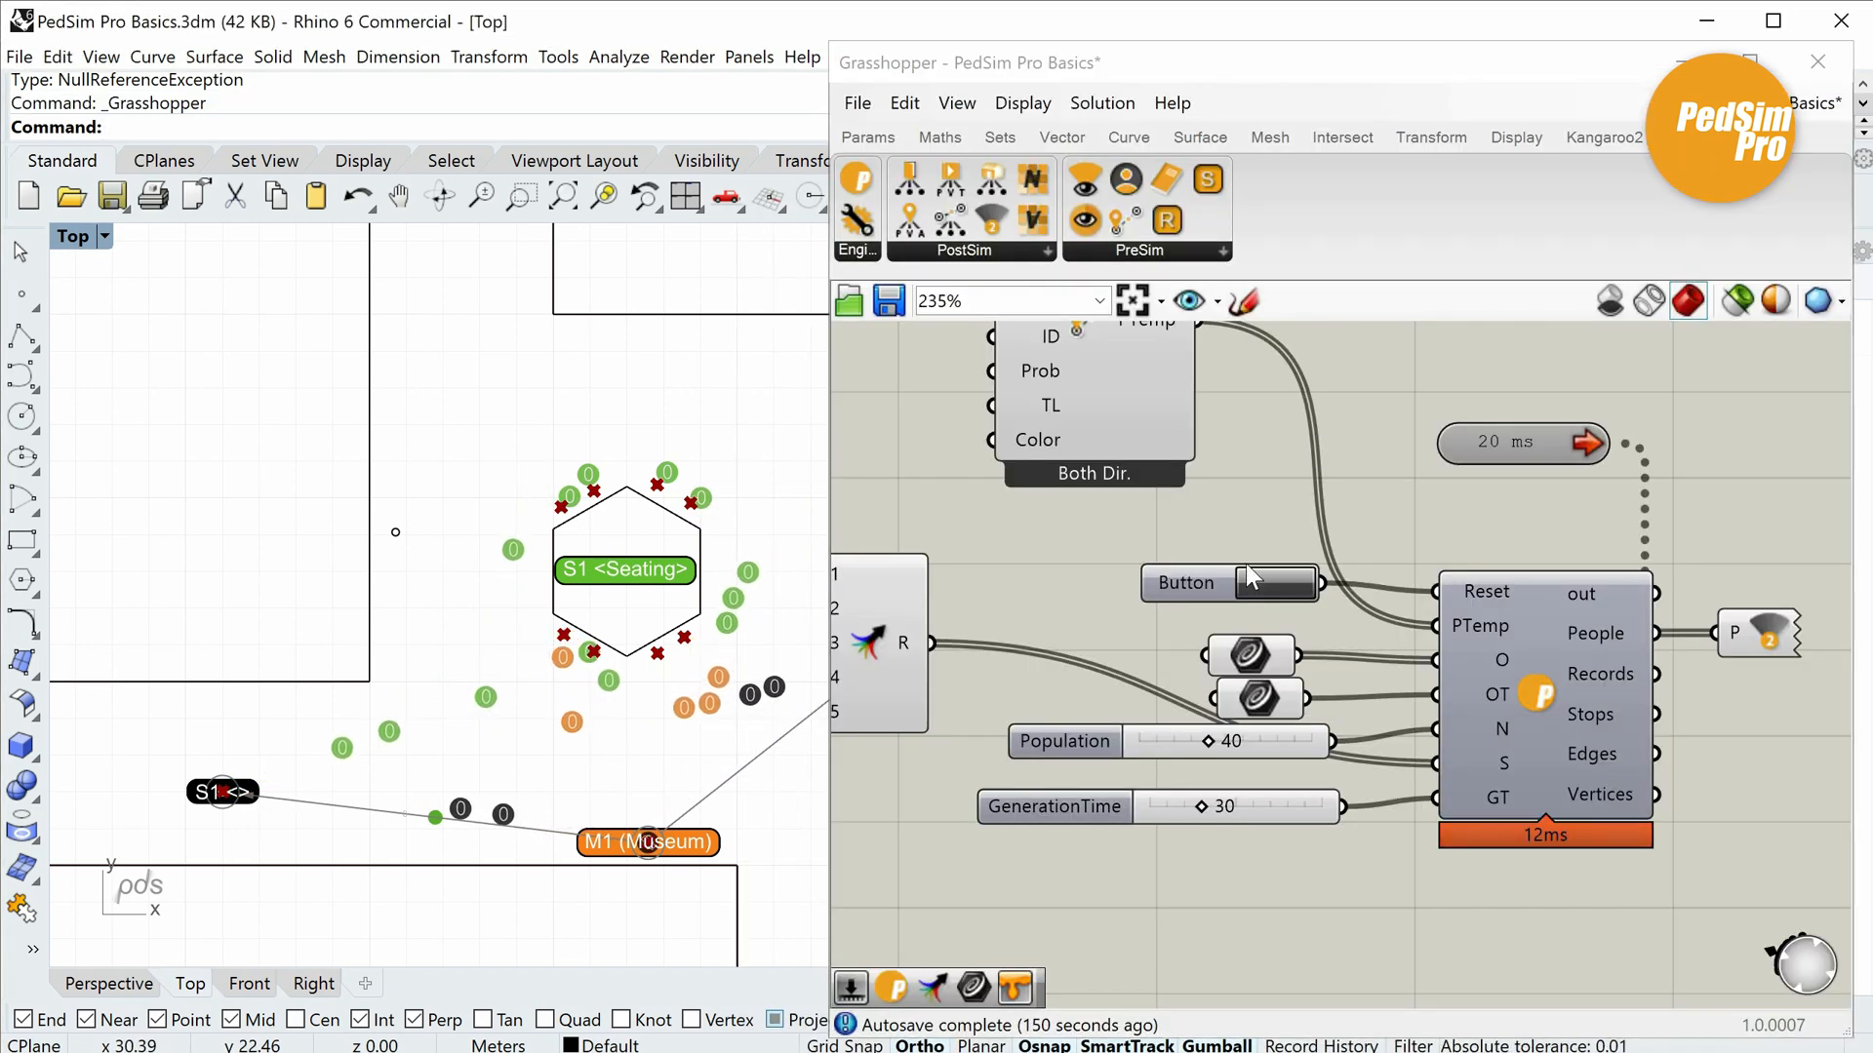
Pause the simulation timer and shift the Merge feeding the person template's S input slightly away from the template.
{"action": "scroll", "coordinate": [1267, 605], "scroll_direction": "down", "scroll_amount": 5}
{"action": "scroll", "coordinate": [1348, 667], "scroll_direction": "up", "scroll_amount": 3}
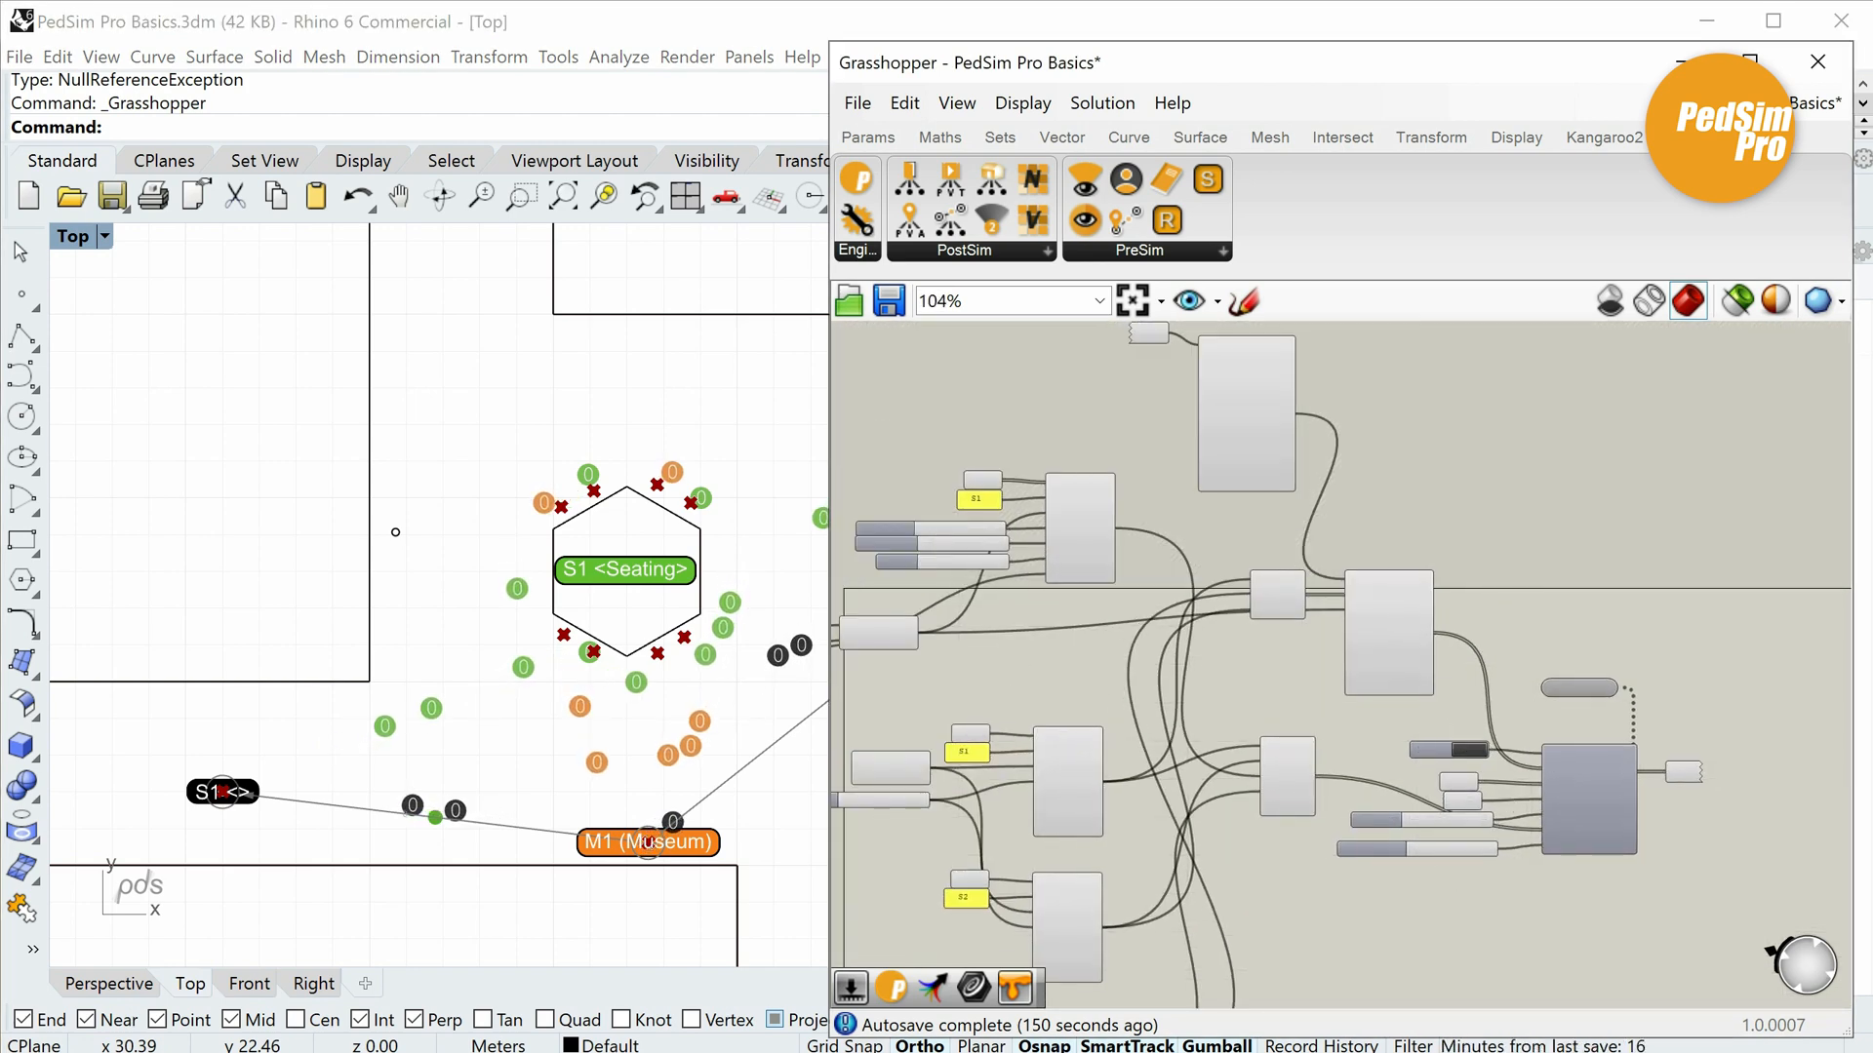
{"action": "scroll", "coordinate": [1365, 595], "scroll_direction": "up", "scroll_amount": 5}
{"action": "right_click_drag", "start_coordinate": [1394, 743], "coordinate": [1539, 772]}
{"action": "left_click_drag", "start_coordinate": [1238, 597], "coordinate": [1176, 595]}
{"action": "scroll", "coordinate": [1254, 623], "scroll_direction": "down", "scroll_amount": 1}
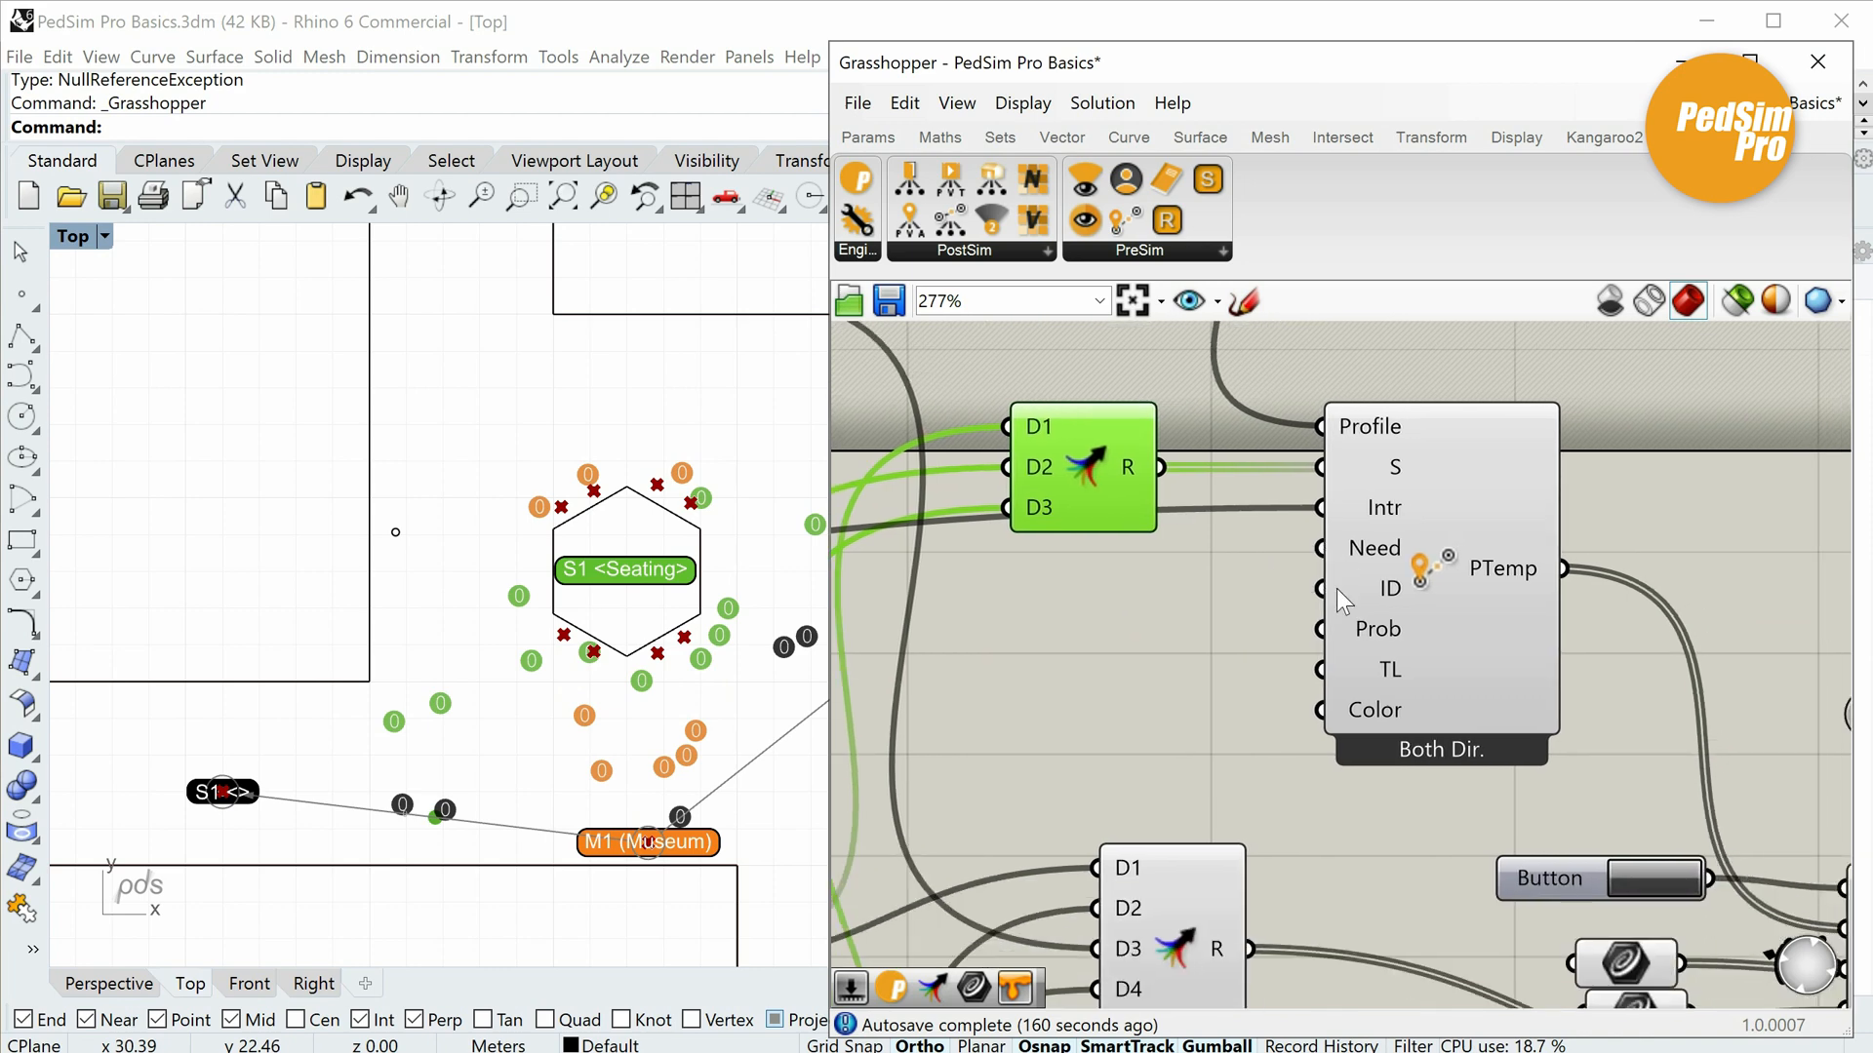
{"action": "scroll", "coordinate": [1350, 687], "scroll_direction": "down", "scroll_amount": 4}
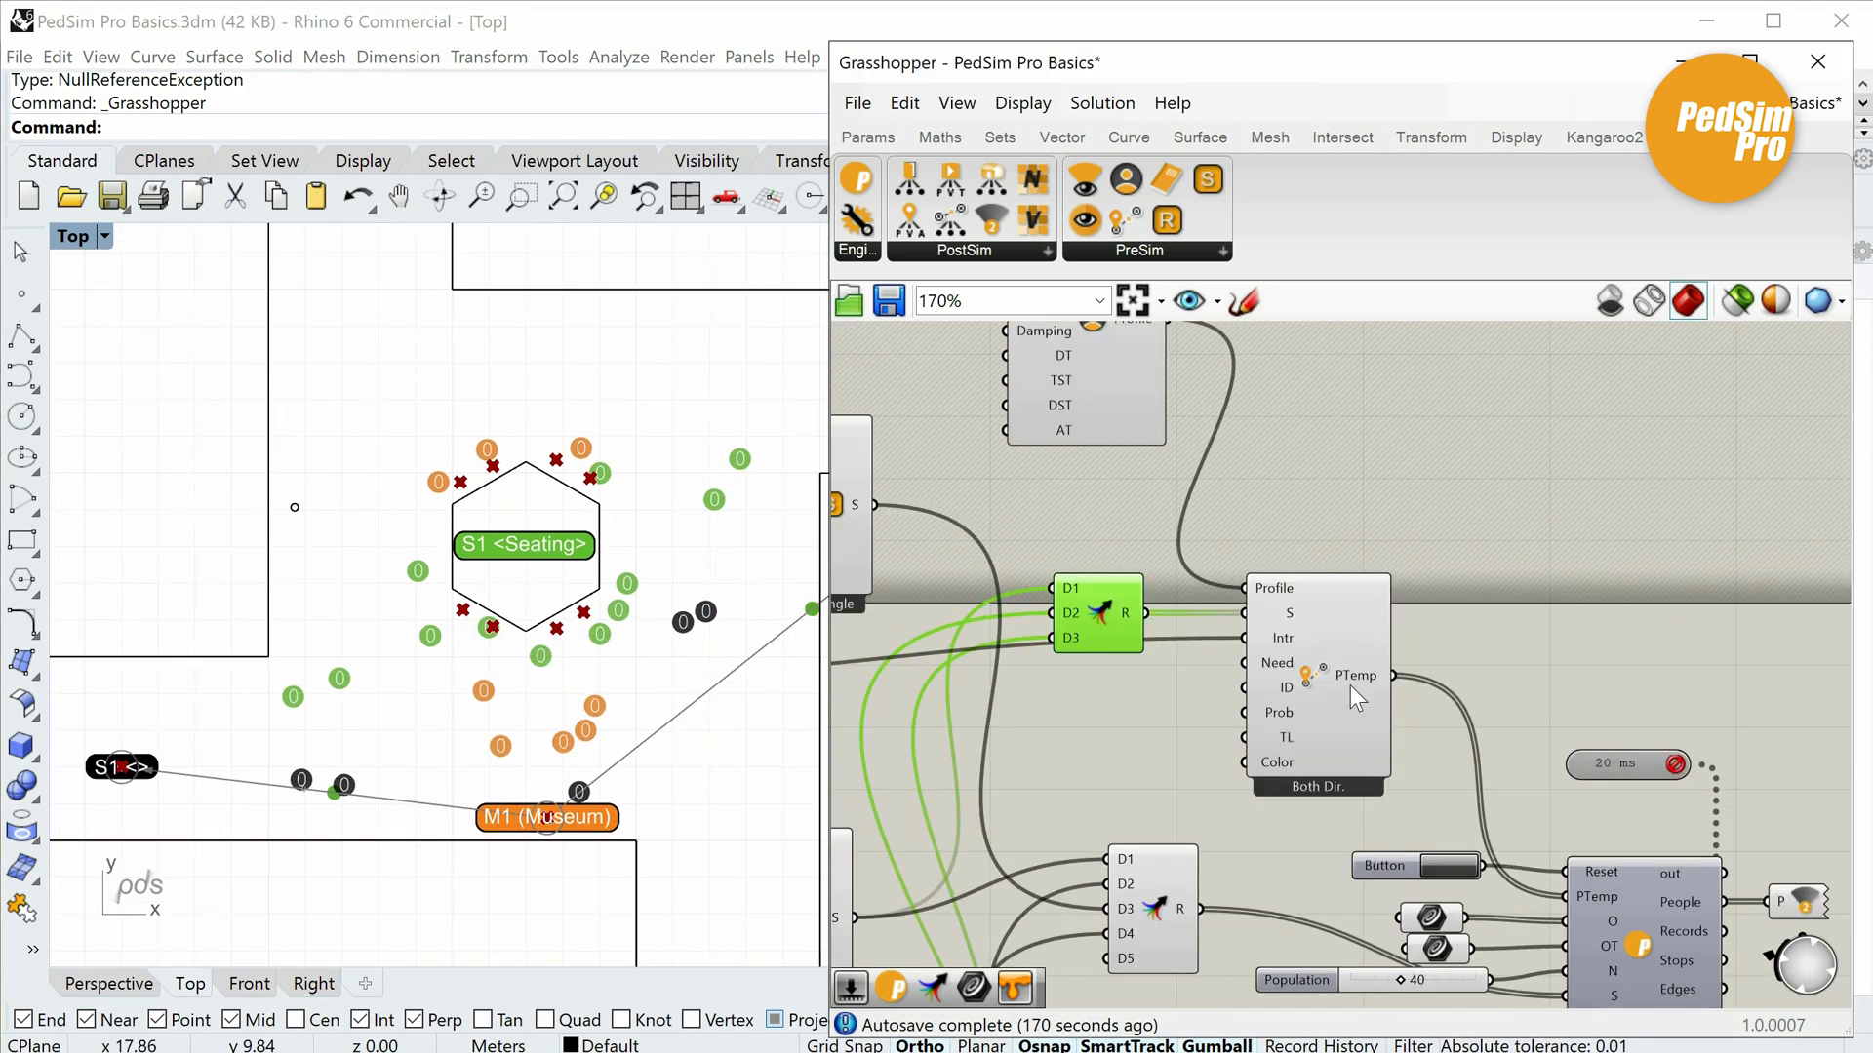
Duplicate the person template above the original and move the Profile component farther left of both templates.
{"action": "left_click_drag", "start_coordinate": [1356, 745], "coordinate": [1367, 519], "text": "alt"}
{"action": "right_click_drag", "start_coordinate": [1389, 648], "coordinate": [1462, 703]}
{"action": "left_click_drag", "start_coordinate": [1296, 393], "coordinate": [1102, 538]}
{"action": "left_click_drag", "start_coordinate": [1218, 513], "coordinate": [988, 372]}
{"action": "scroll", "coordinate": [1459, 499], "scroll_direction": "up", "scroll_amount": 1}
{"action": "scroll", "coordinate": [1459, 500], "scroll_direction": "up", "scroll_amount": 3}
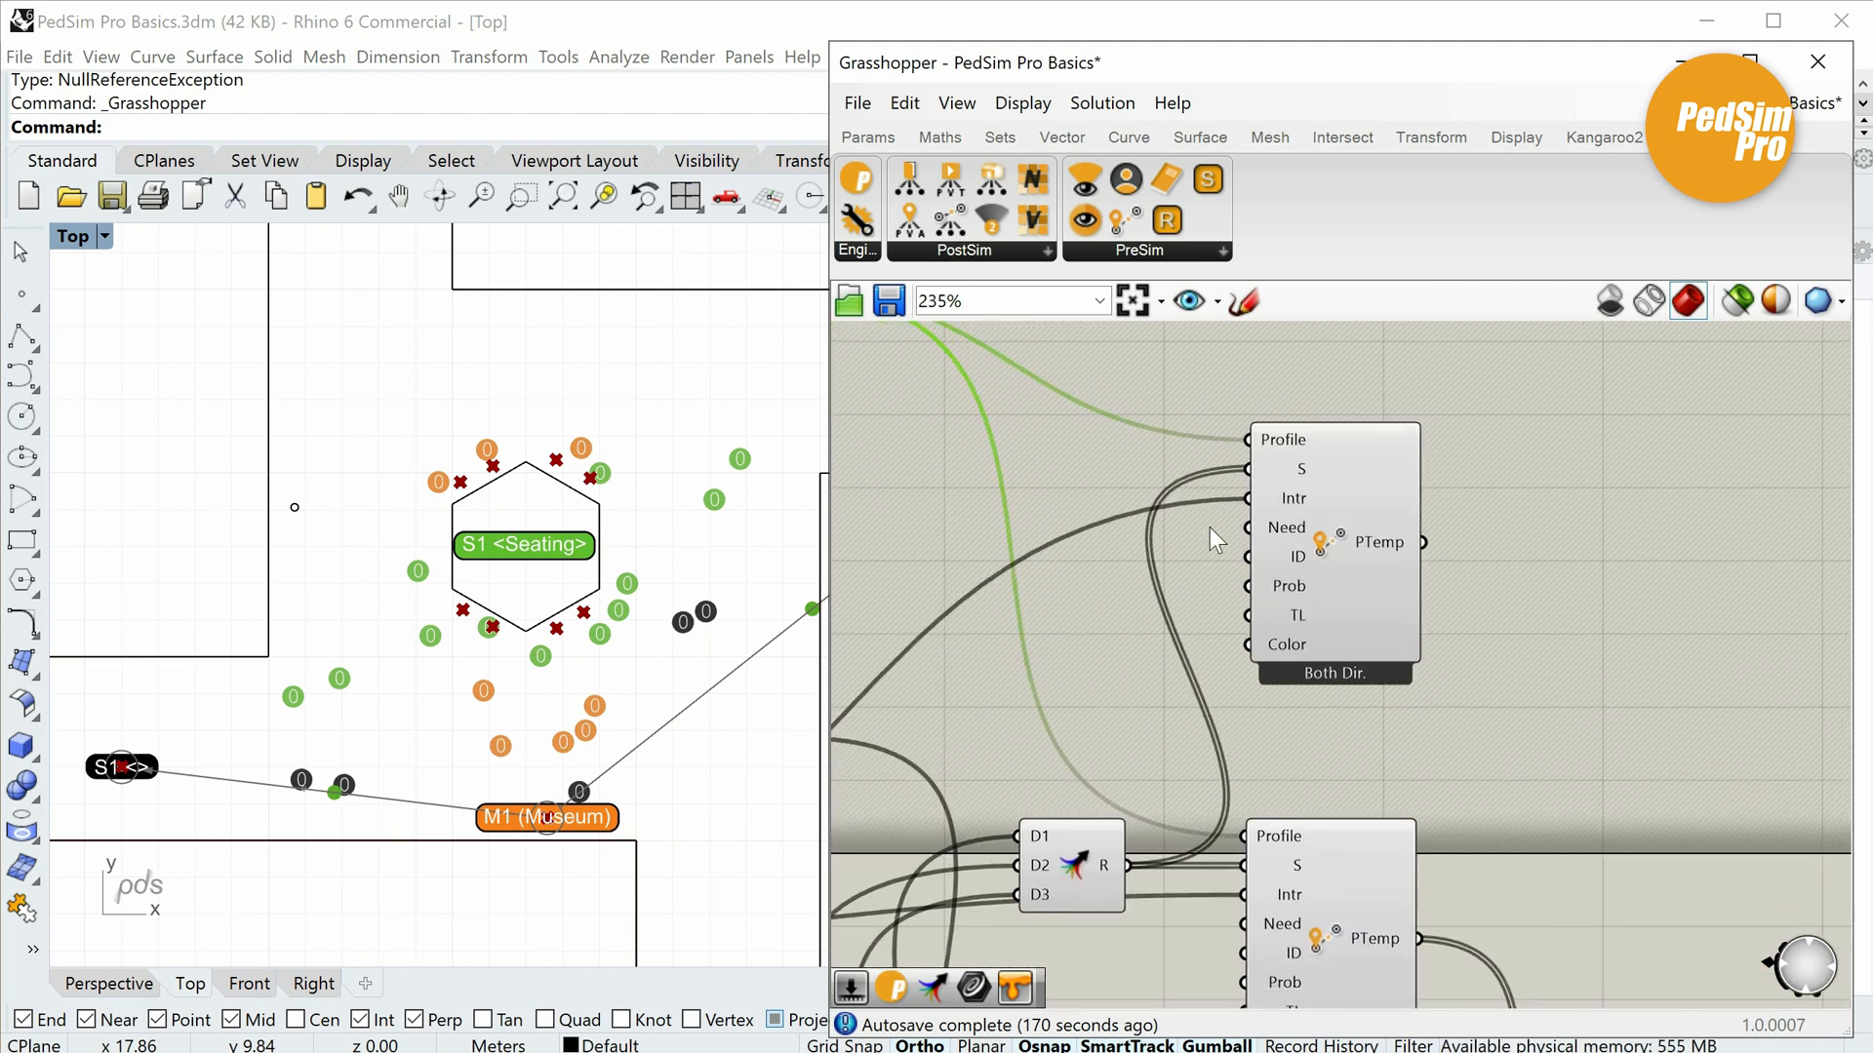
{"action": "scroll", "coordinate": [1209, 529], "scroll_direction": "down", "scroll_amount": 2}
{"action": "scroll", "coordinate": [1313, 552], "scroll_direction": "up", "scroll_amount": 3}
{"action": "scroll", "coordinate": [1360, 506], "scroll_direction": "down", "scroll_amount": 1}
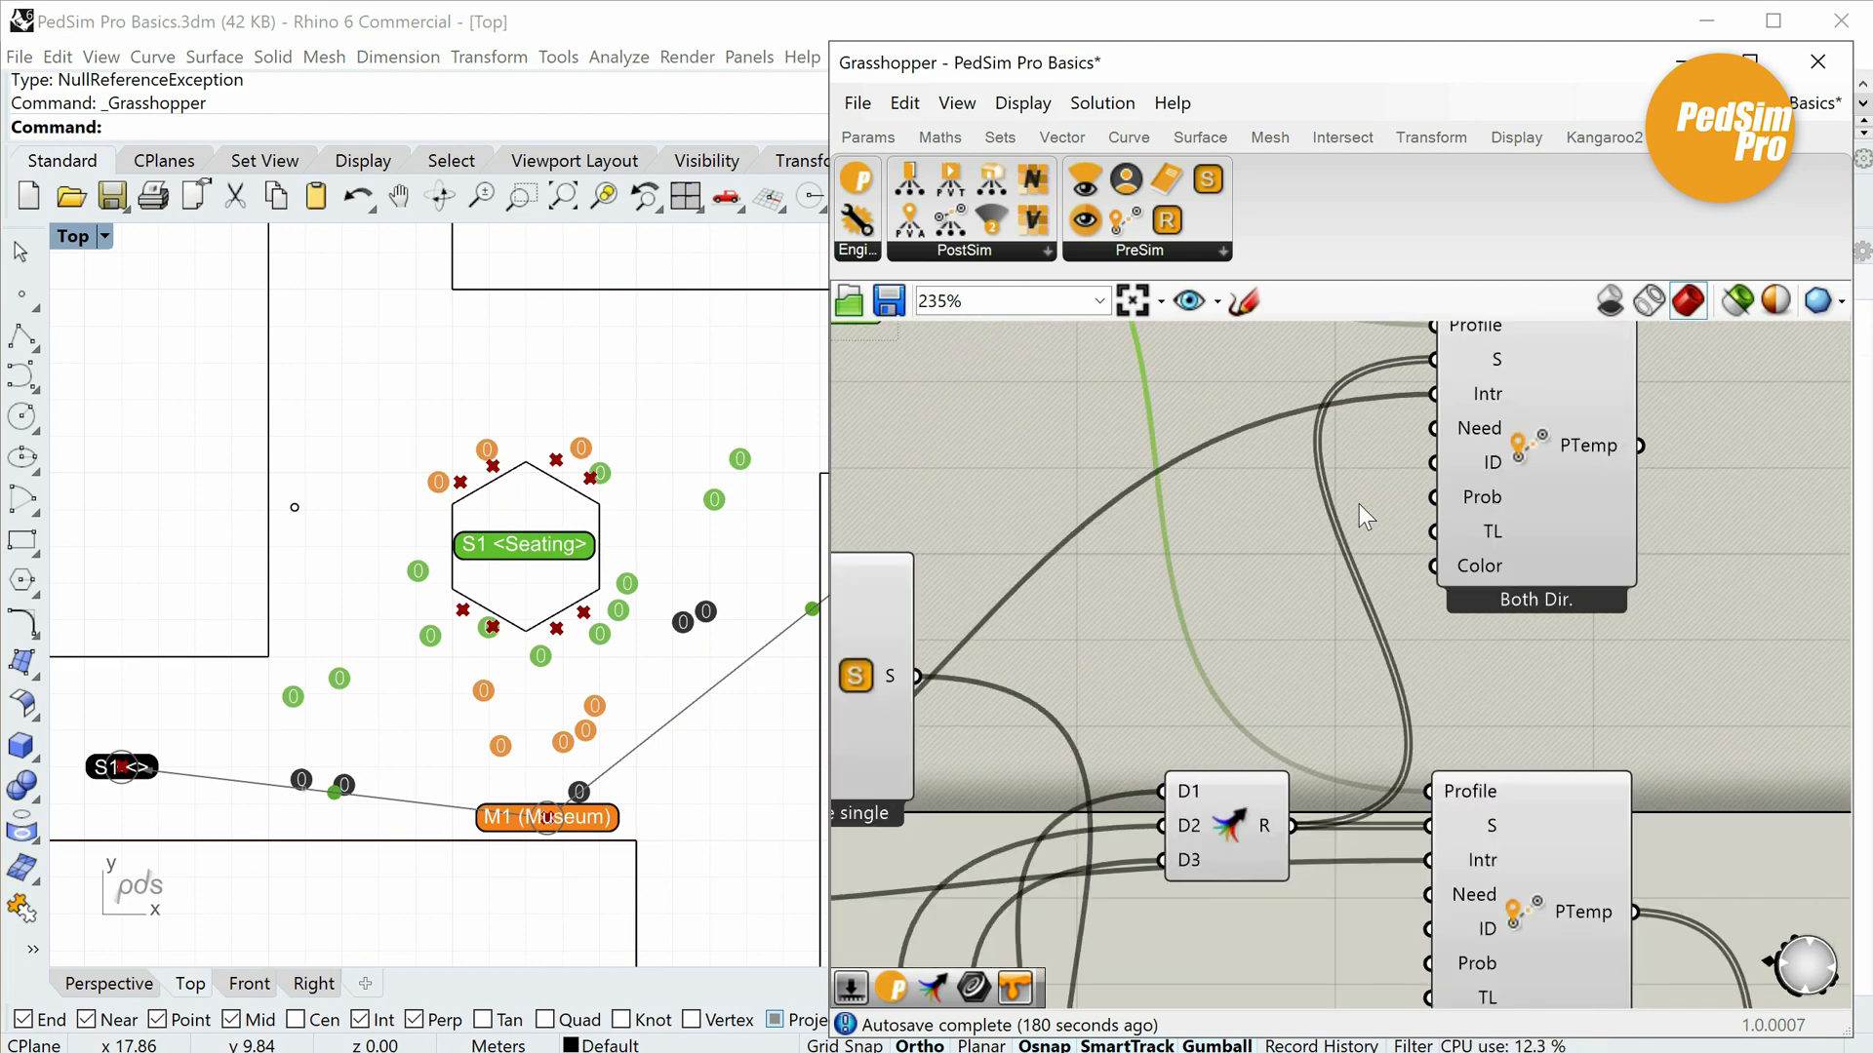
Duplicate the Seating Program with its panel and swatch below the original, and set the copied panel's text to None.
{"action": "scroll", "coordinate": [1360, 505], "scroll_direction": "down", "scroll_amount": 2}
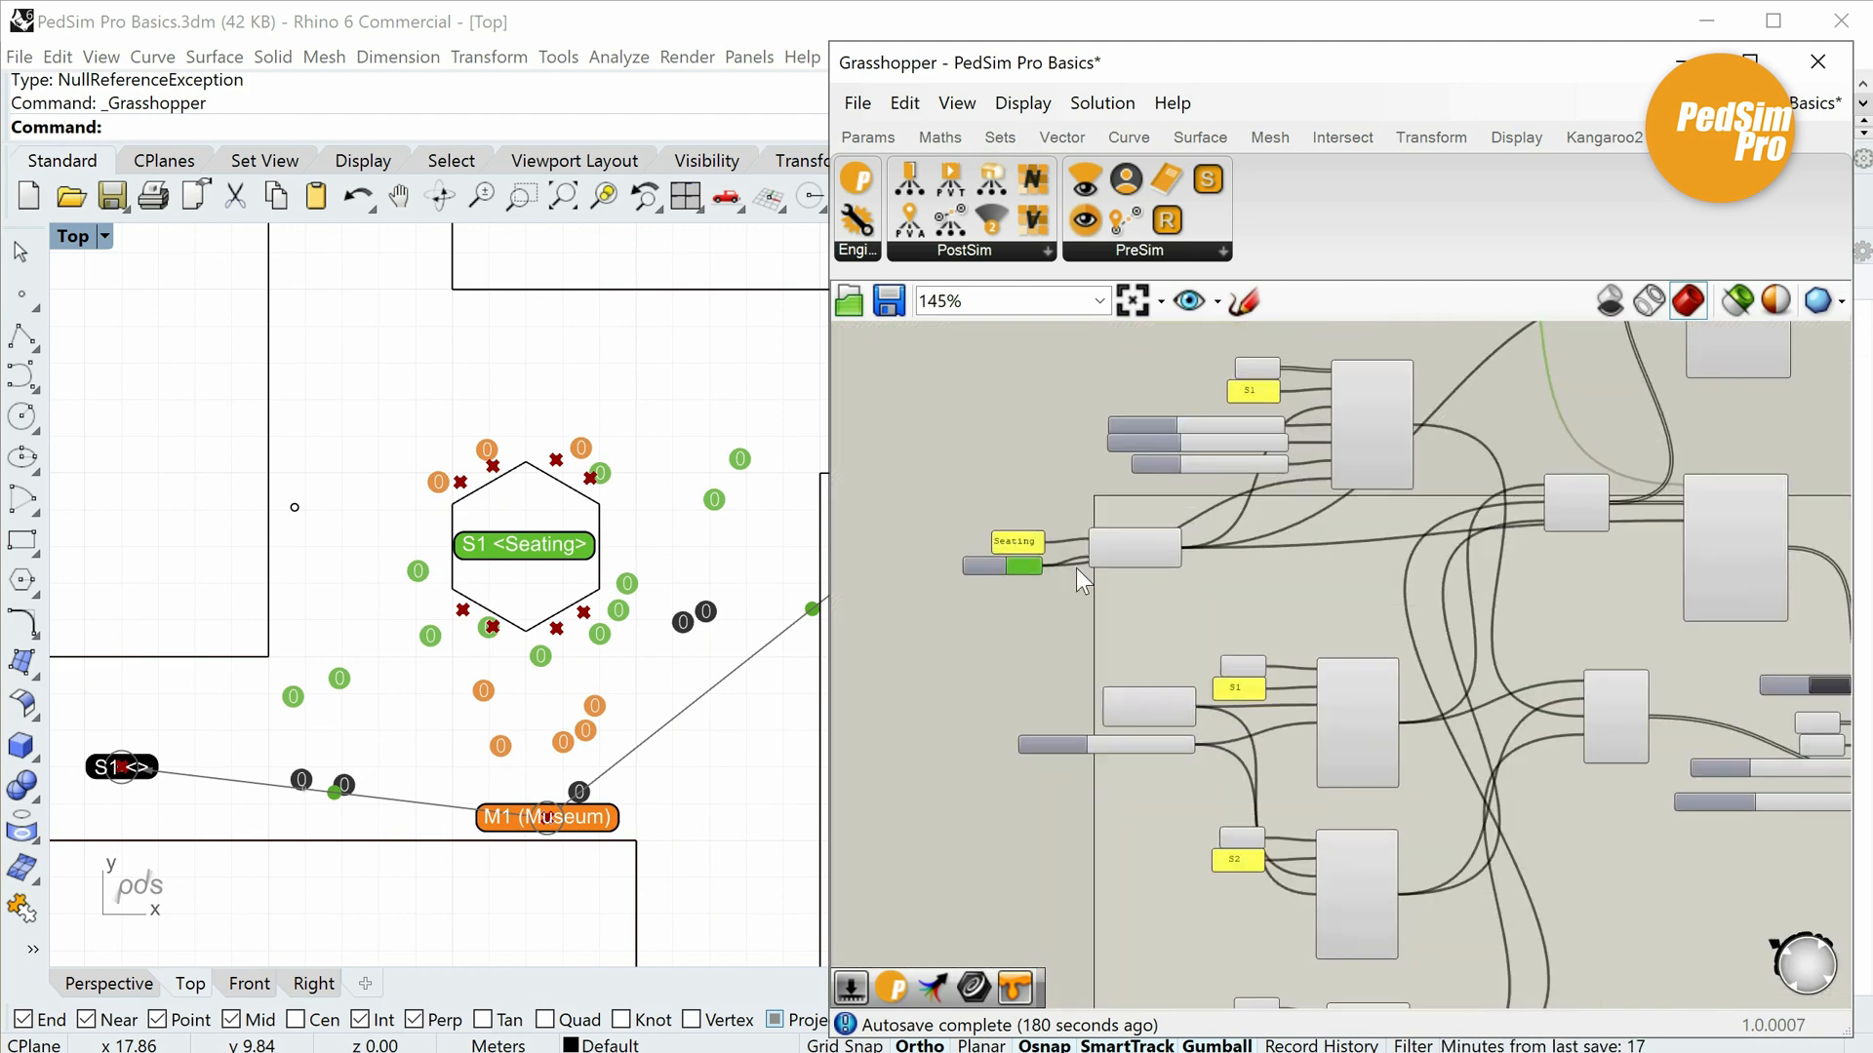
{"action": "scroll", "coordinate": [1077, 576], "scroll_direction": "up", "scroll_amount": 2}
{"action": "left_click", "coordinate": [1202, 588]}
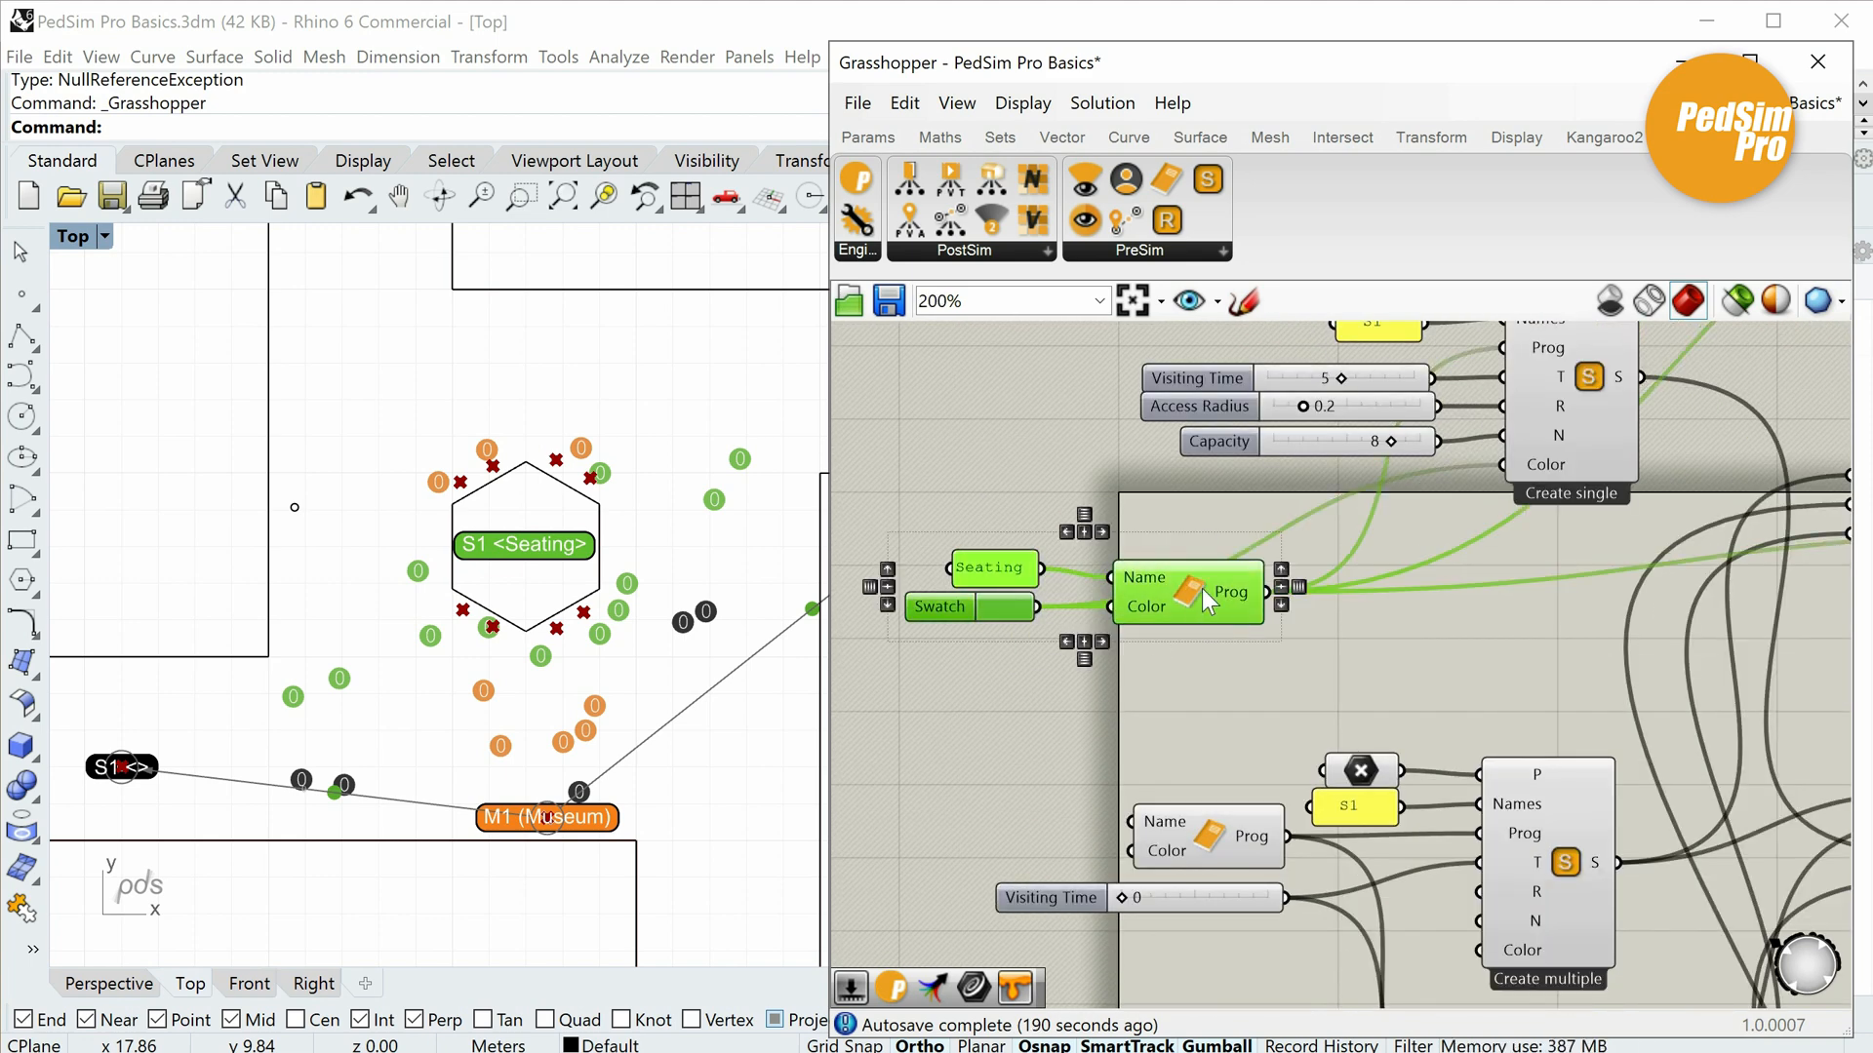
{"action": "left_click_drag", "start_coordinate": [1202, 588], "coordinate": [1210, 686], "text": "alt"}
{"action": "scroll", "coordinate": [987, 646], "scroll_direction": "up", "scroll_amount": 1}
{"action": "double_click", "coordinate": [987, 646]}
{"action": "type", "text": "No"}
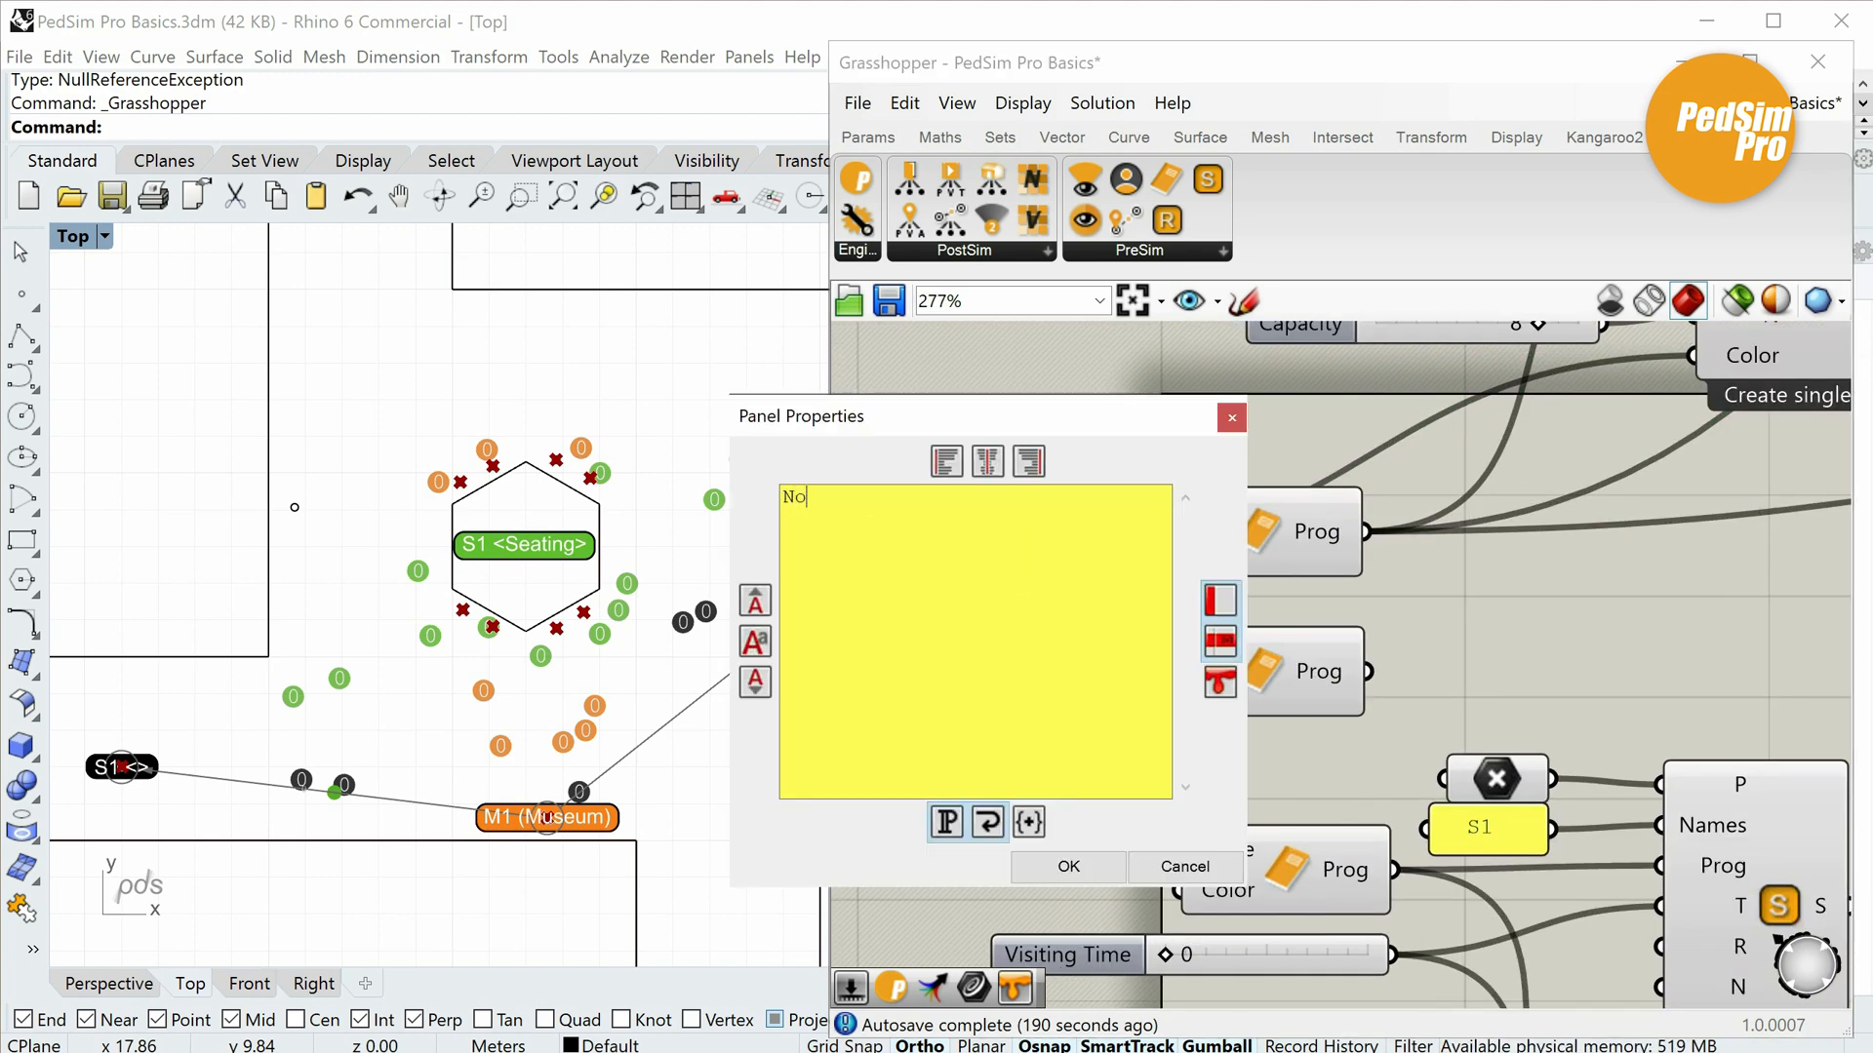
{"action": "type", "text": "ne"}
{"action": "left_click", "coordinate": [1069, 866]}
Change the color swatch of the None Program to dark gray.
{"action": "left_click", "coordinate": [999, 693]}
{"action": "left_click", "coordinate": [1115, 790]}
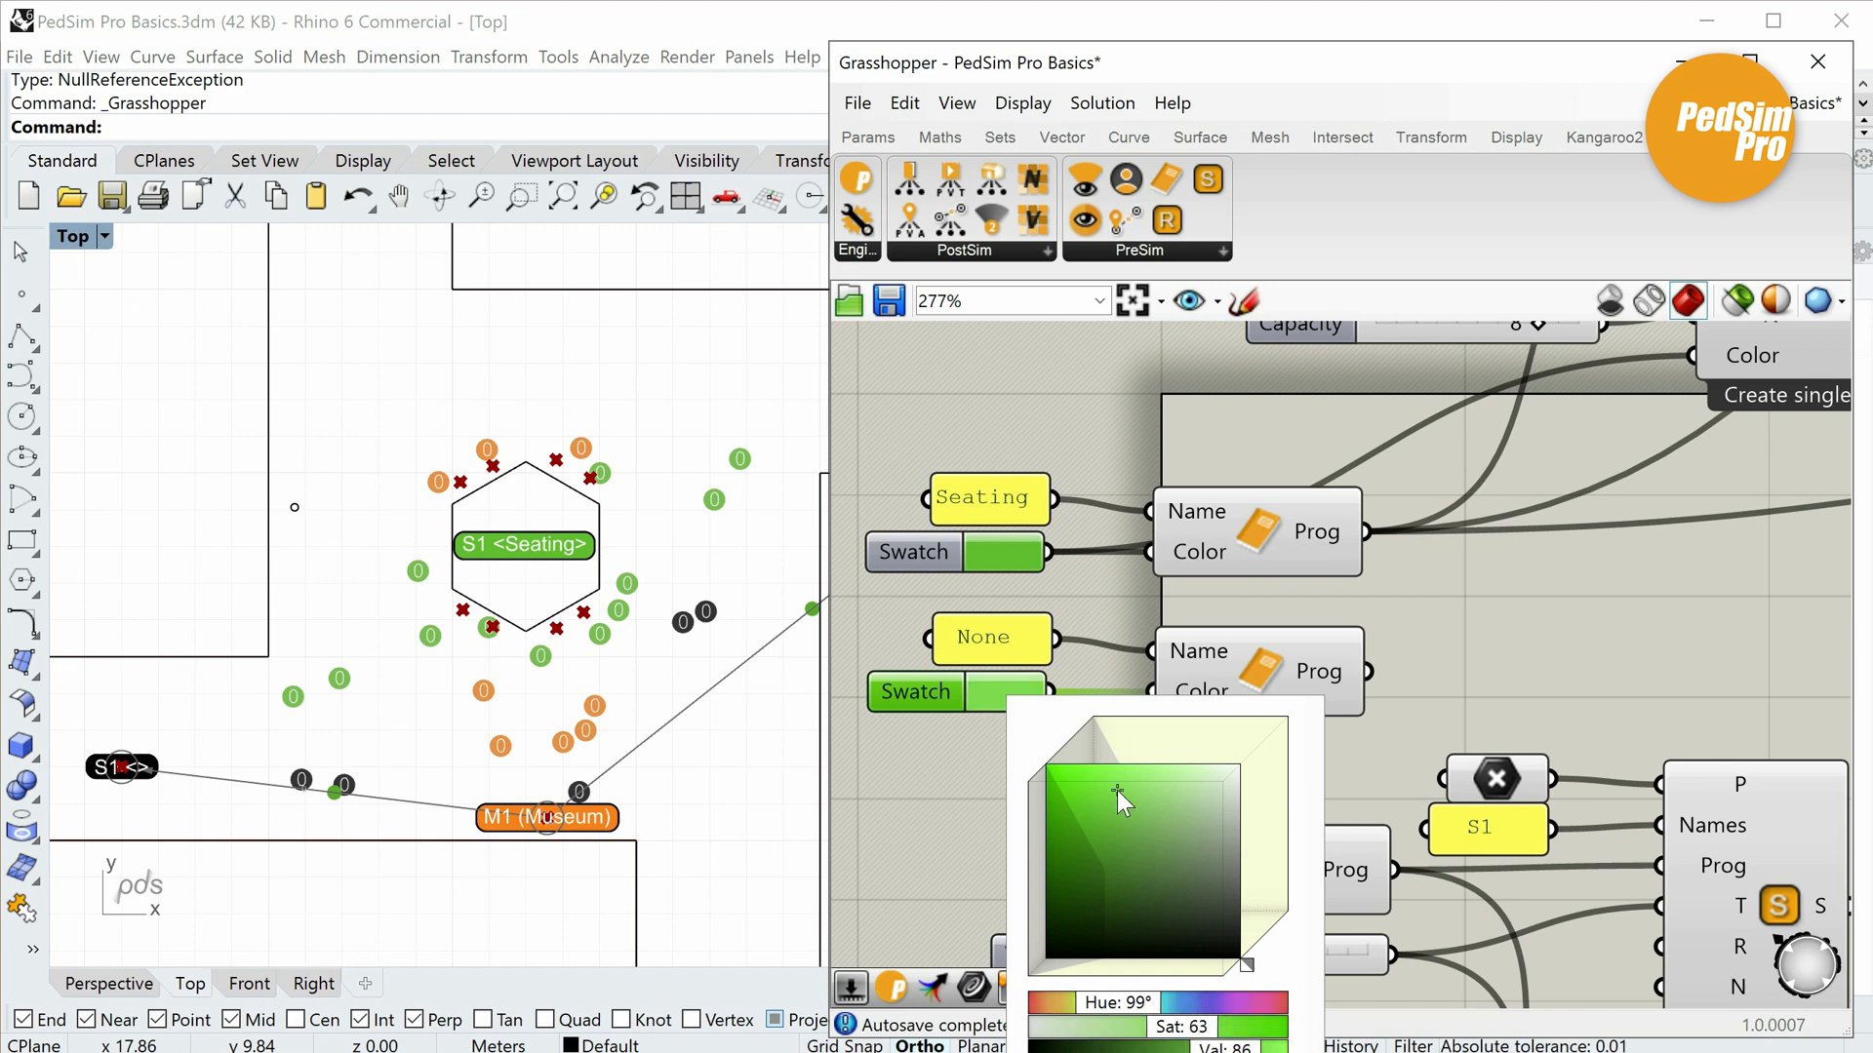
{"action": "left_click_drag", "start_coordinate": [1116, 790], "coordinate": [1003, 893]}
Connect the None Program's Prog output to the Intr input of the duplicated person template.
{"action": "scroll", "coordinate": [1205, 701], "scroll_direction": "down", "scroll_amount": 3}
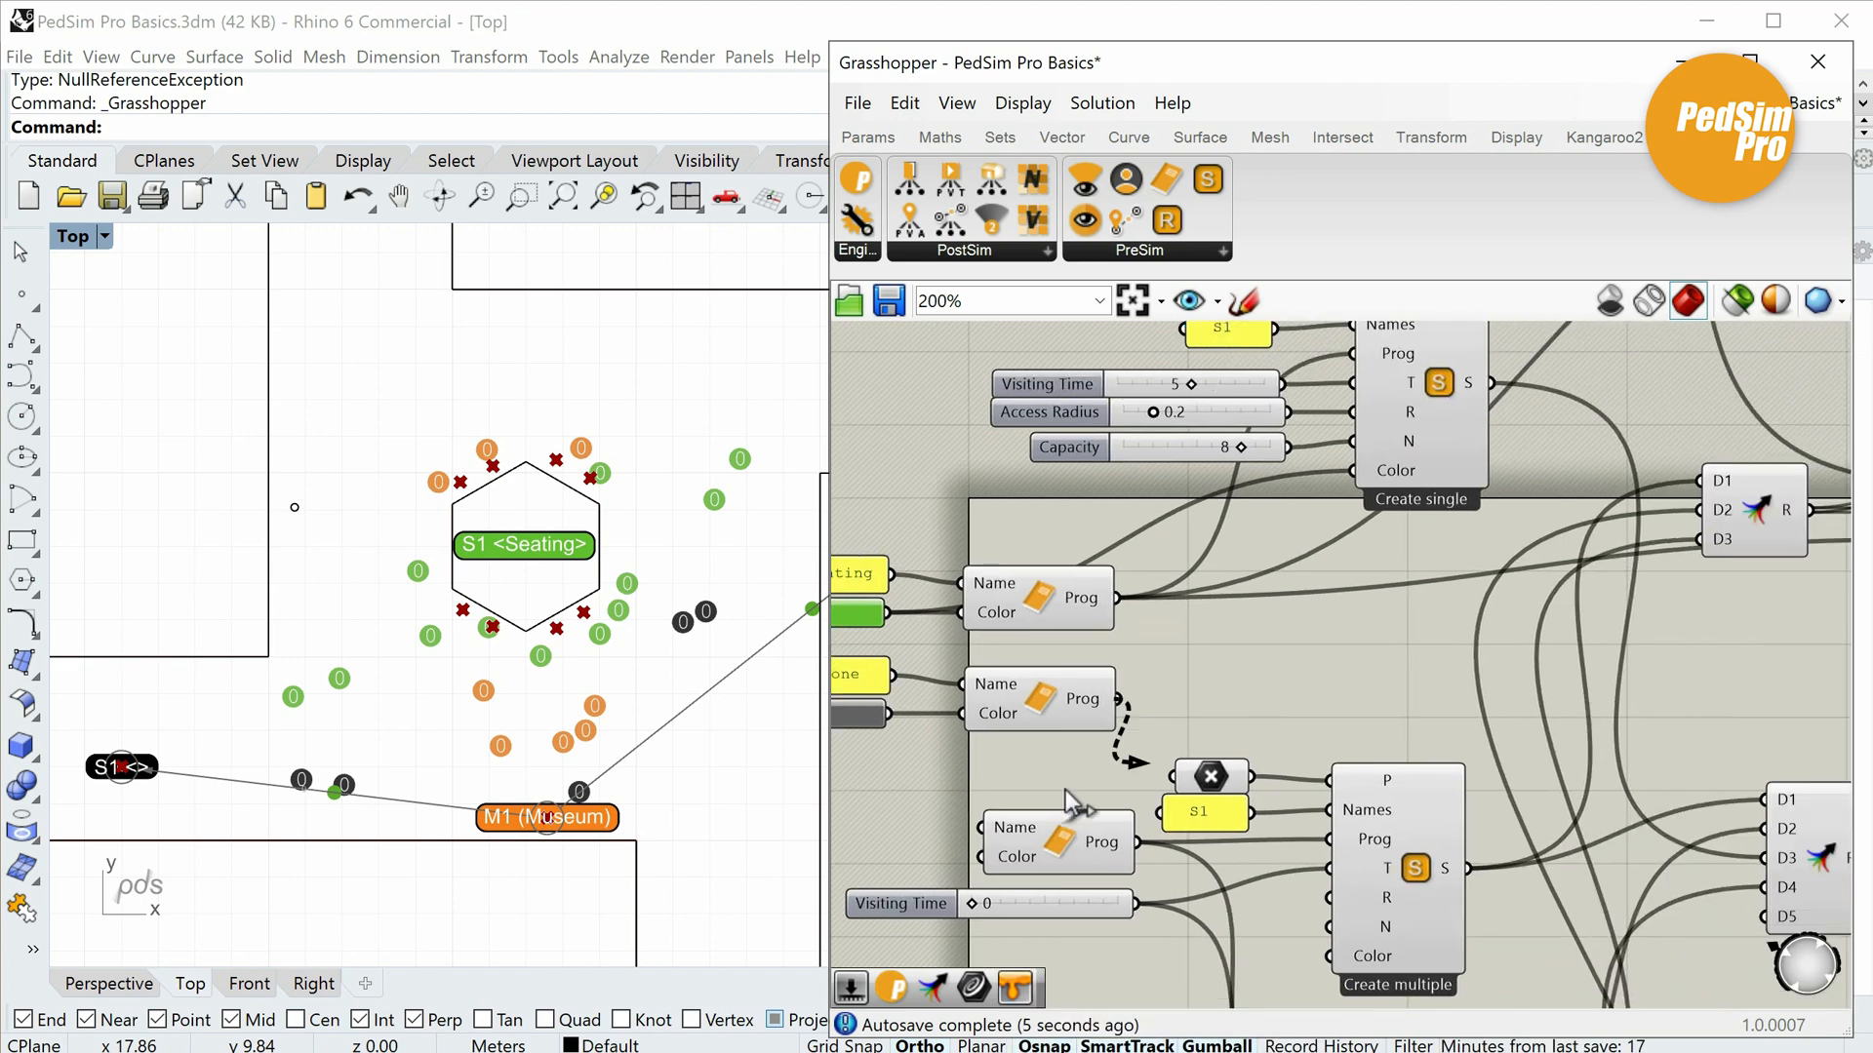
{"action": "scroll", "coordinate": [961, 878], "scroll_direction": "down", "scroll_amount": 5}
{"action": "left_click_drag", "start_coordinate": [1065, 788], "coordinate": [1406, 448]}
{"action": "scroll", "coordinate": [1395, 601], "scroll_direction": "up", "scroll_amount": 7}
{"action": "scroll", "coordinate": [1535, 589], "scroll_direction": "down", "scroll_amount": 1}
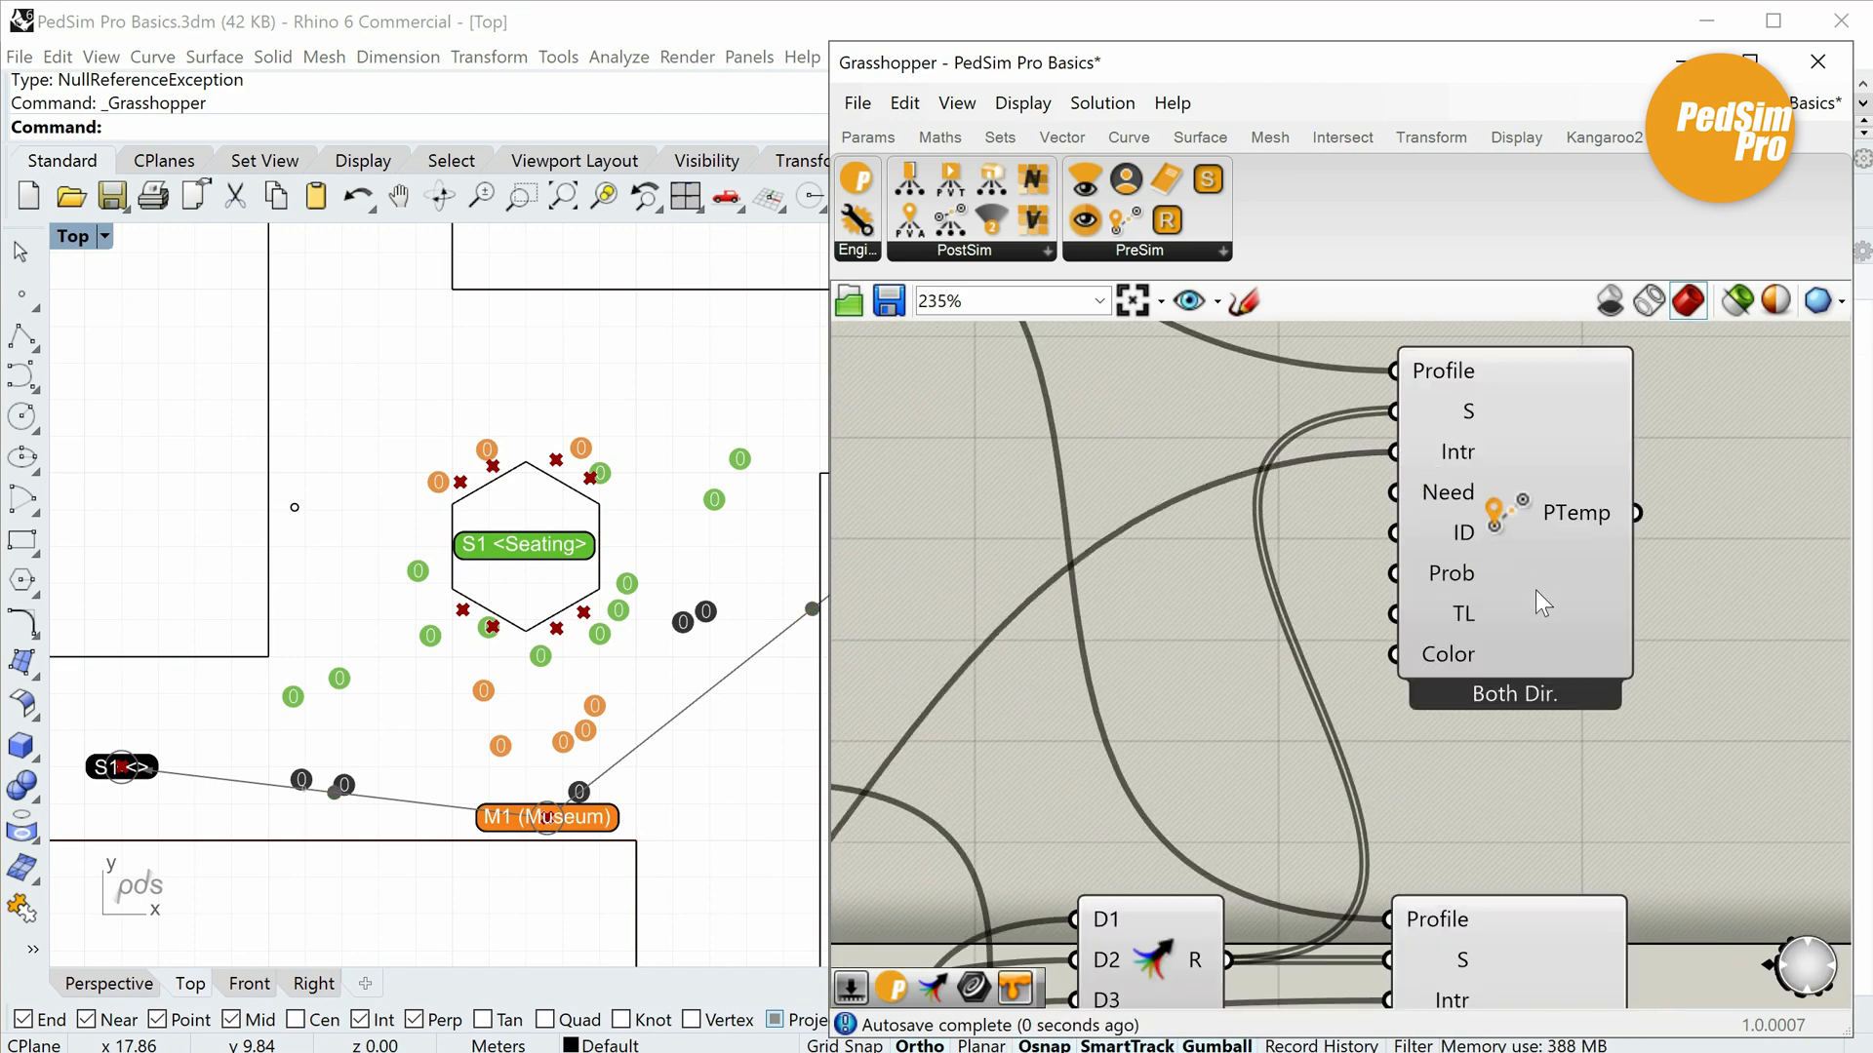
Move the simulation engine together with its input components and timer farther right of the person templates.
{"action": "scroll", "coordinate": [1535, 589], "scroll_direction": "down", "scroll_amount": 5}
{"action": "right_click_drag", "start_coordinate": [1579, 734], "coordinate": [1366, 615]}
{"action": "scroll", "coordinate": [1401, 618], "scroll_direction": "up", "scroll_amount": 4}
{"action": "scroll", "coordinate": [1400, 618], "scroll_direction": "down", "scroll_amount": 4}
{"action": "right_click_drag", "start_coordinate": [1427, 549], "coordinate": [1373, 646]}
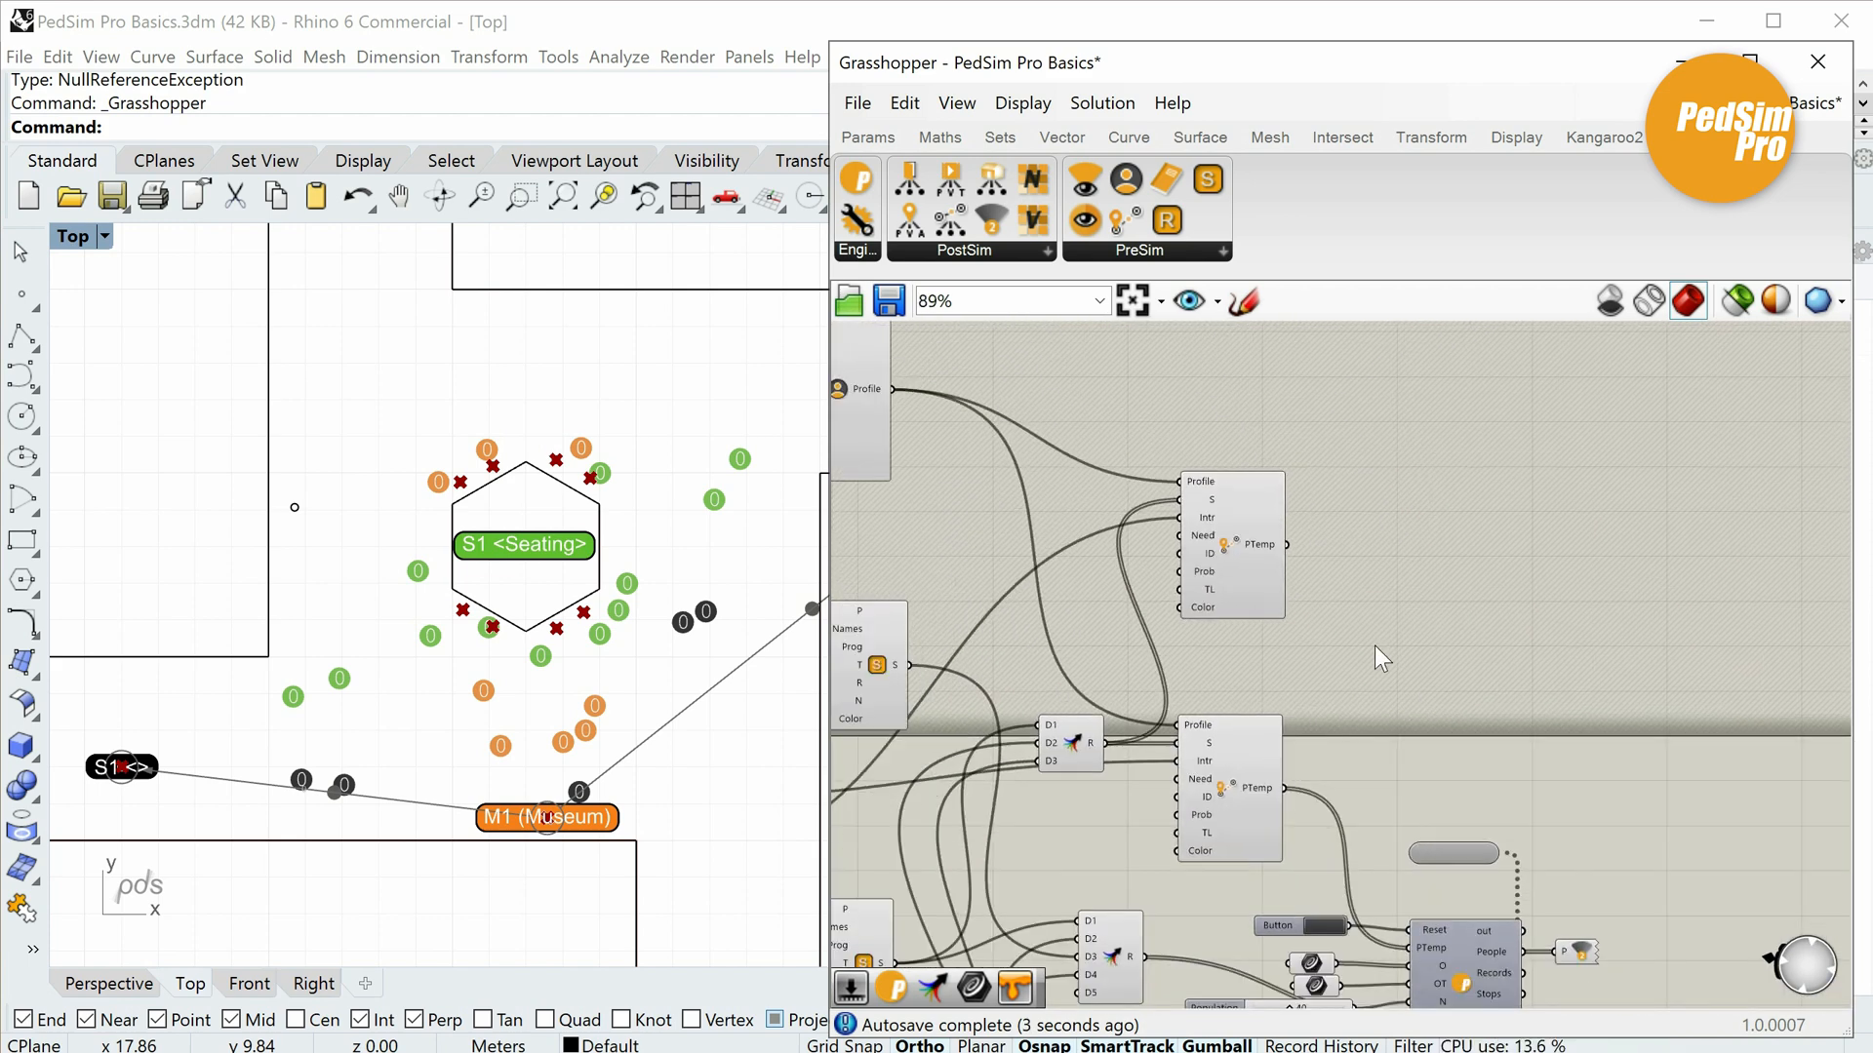
{"action": "scroll", "coordinate": [1373, 645], "scroll_direction": "down", "scroll_amount": 3}
{"action": "left_click_drag", "start_coordinate": [1516, 634], "coordinate": [1329, 835]}
{"action": "left_click_drag", "start_coordinate": [1414, 749], "coordinate": [1571, 735]}
{"action": "left_click", "coordinate": [1405, 644]}
{"action": "scroll", "coordinate": [1365, 634], "scroll_direction": "up", "scroll_amount": 4}
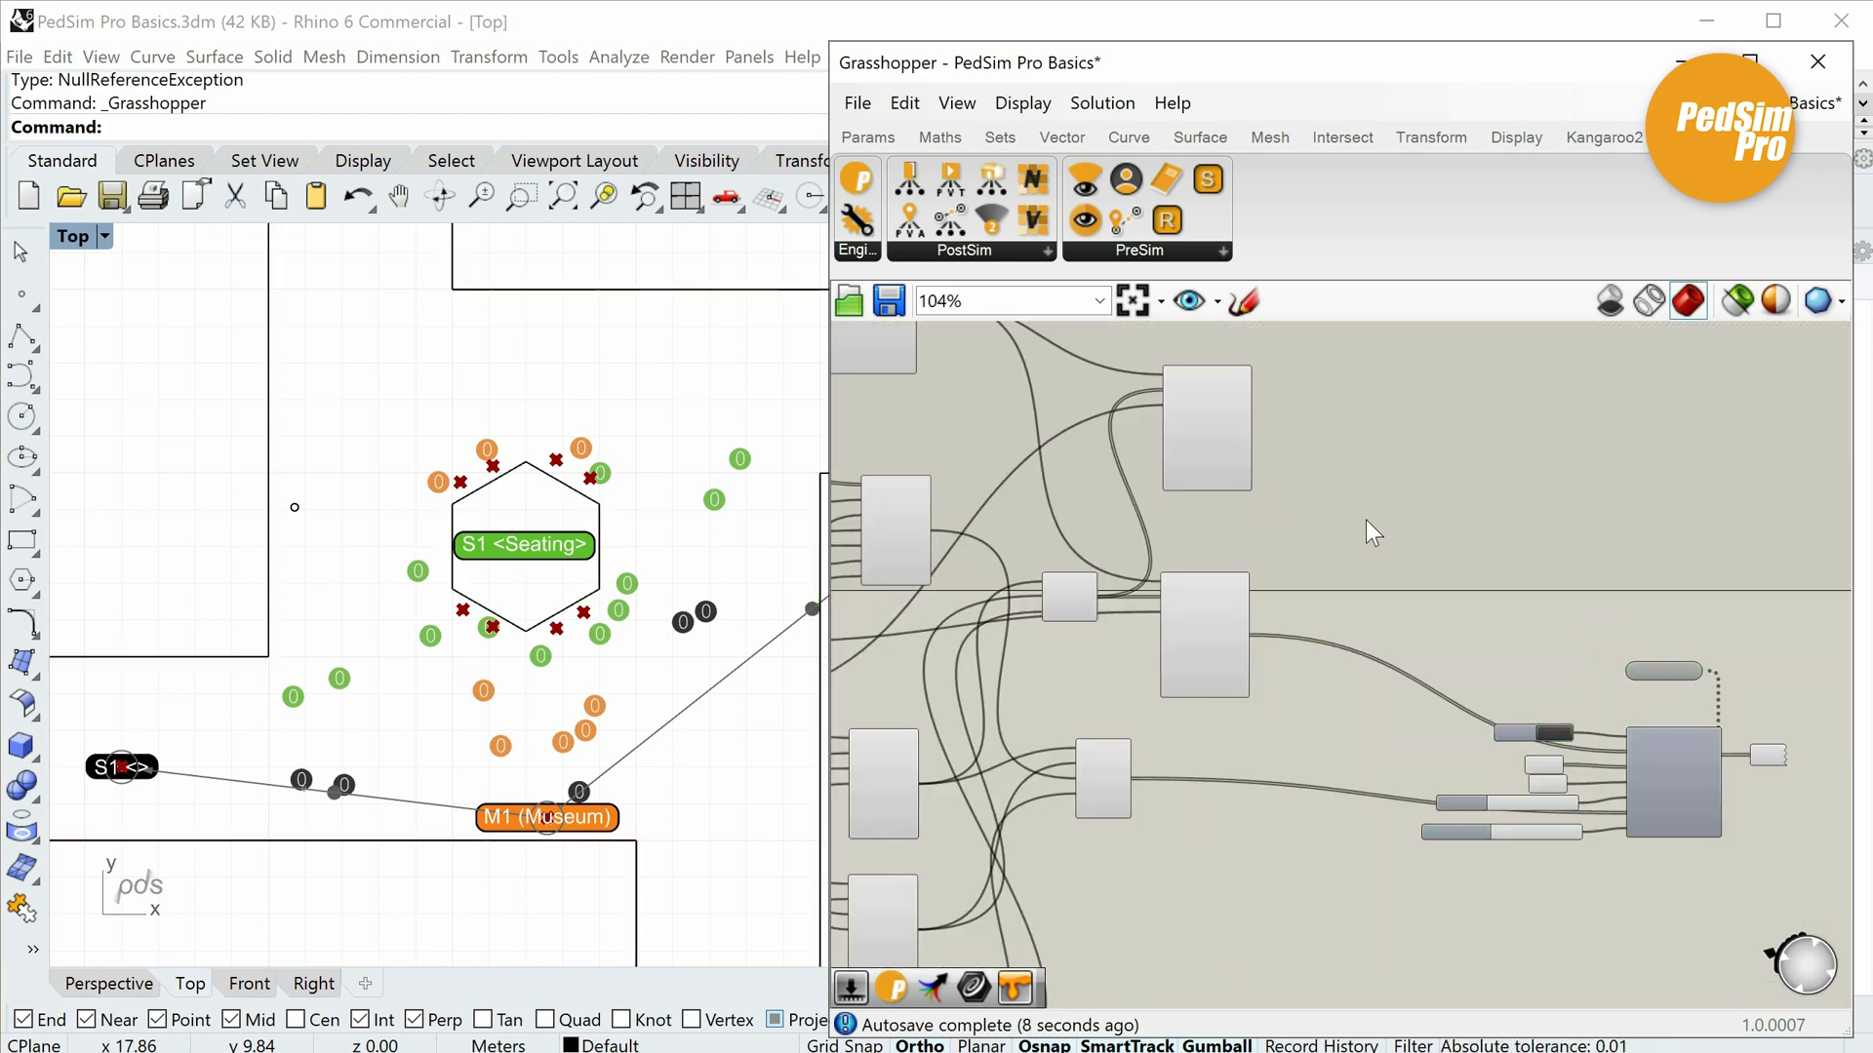
Add a Merge component beside the person templates and connect their PTemp outputs to its D1 and D2 inputs.
{"action": "double_click", "coordinate": [1365, 518]}
{"action": "type", "text": "merge"}
{"action": "key", "text": "Return"}
{"action": "scroll", "coordinate": [1260, 490], "scroll_direction": "up", "scroll_amount": 4}
{"action": "right_click_drag", "start_coordinate": [1273, 391], "coordinate": [1264, 470]}
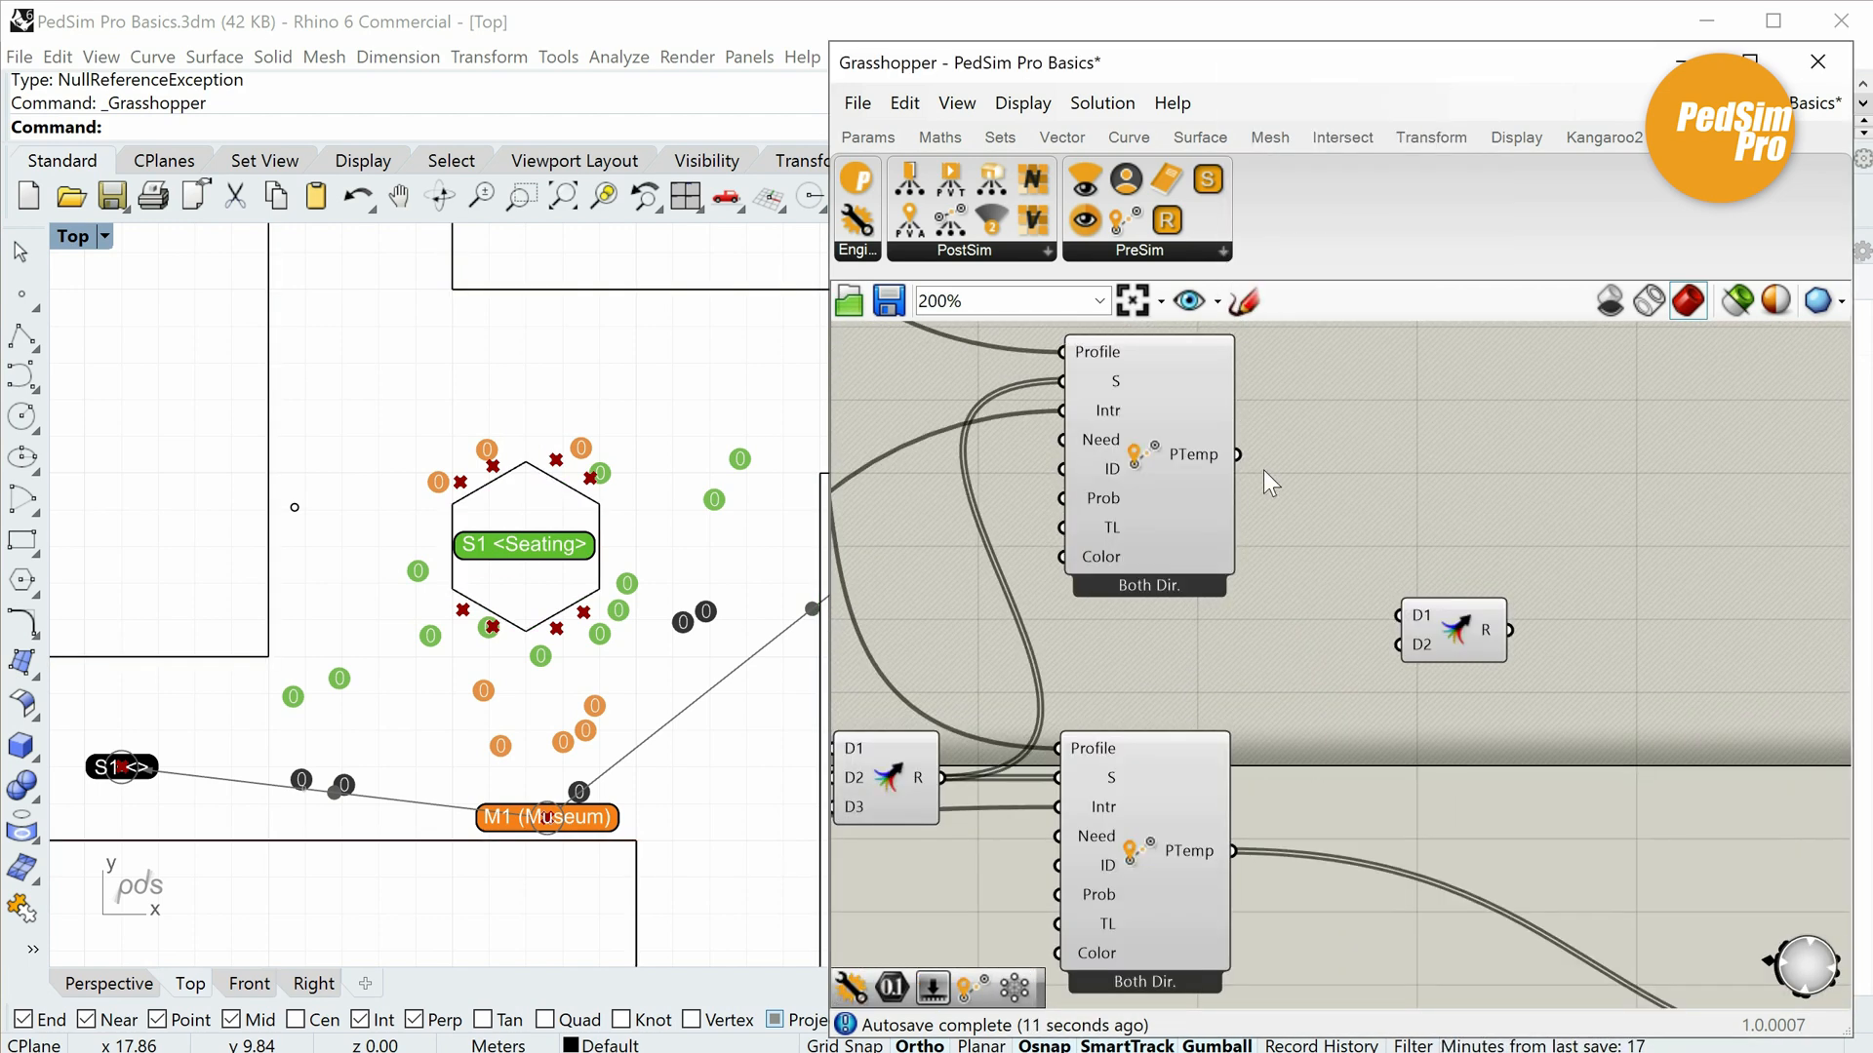
{"action": "left_click_drag", "start_coordinate": [1236, 455], "coordinate": [1233, 851]}
{"action": "right_click_drag", "start_coordinate": [1085, 491], "coordinate": [1307, 528]}
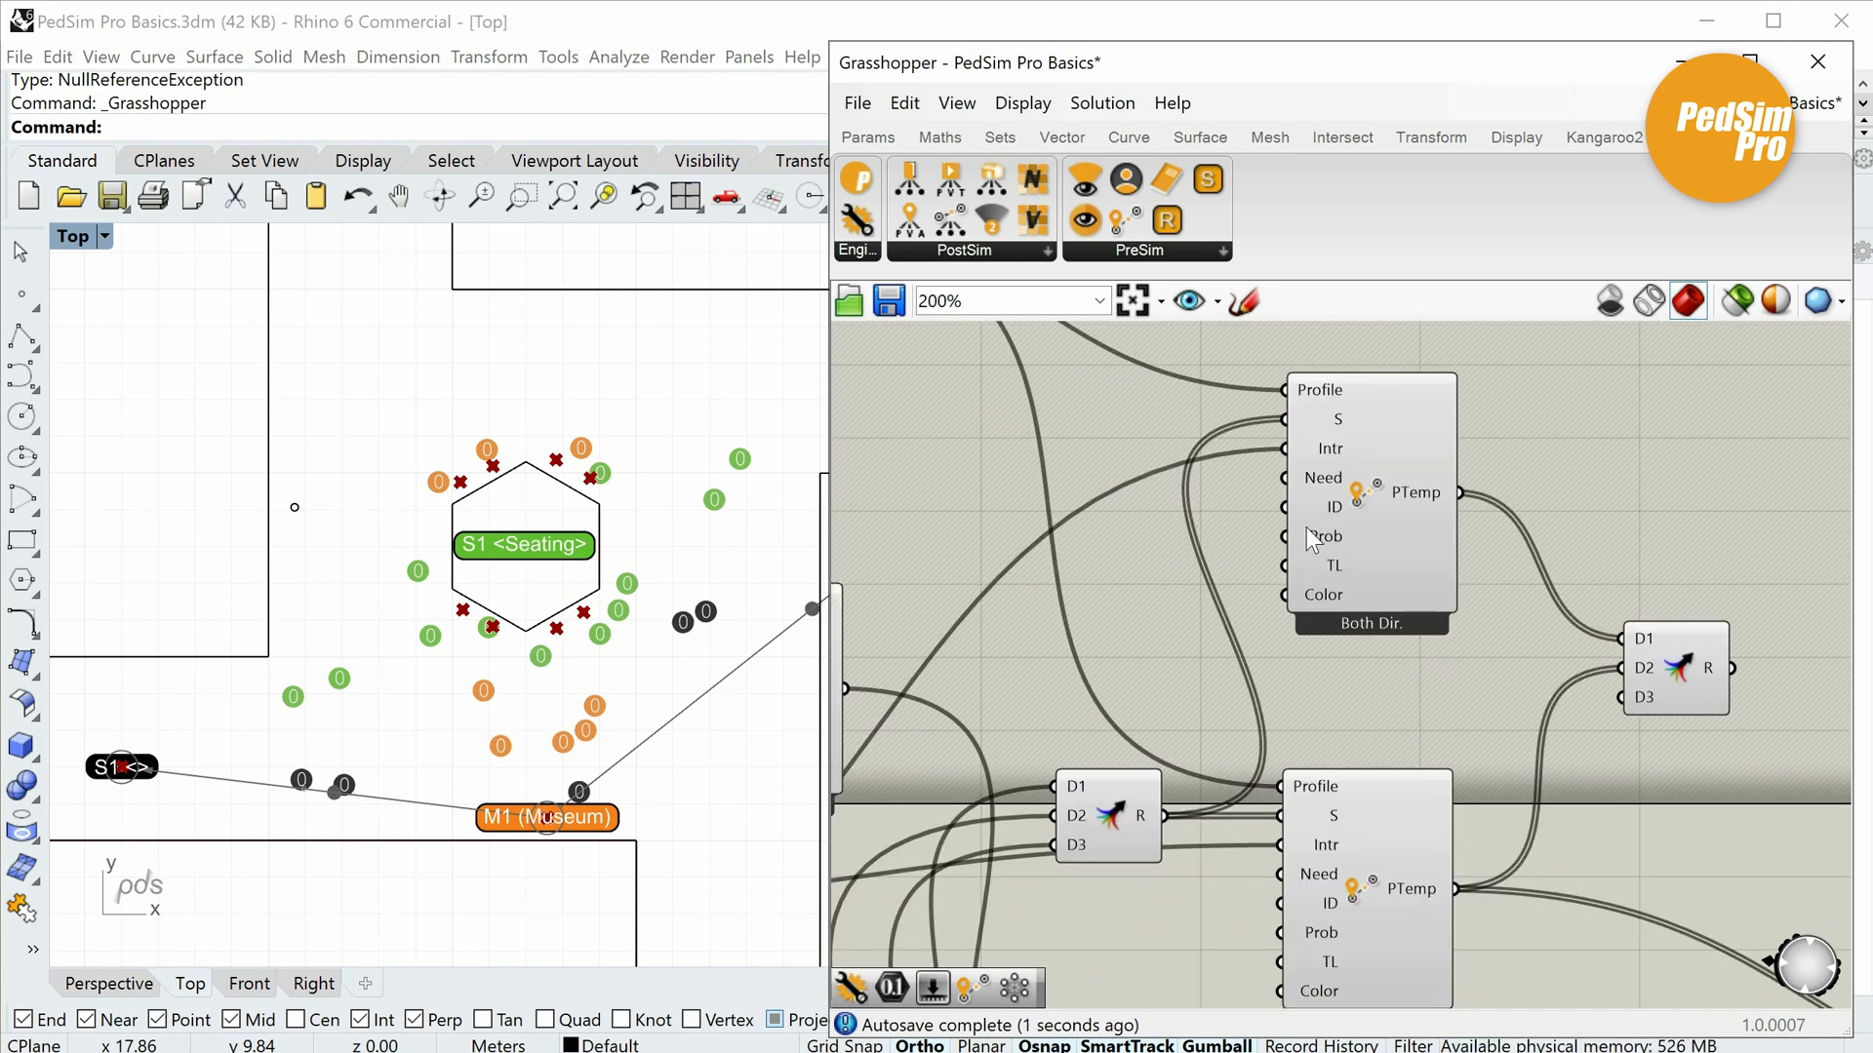
Copy the S1 panel beside the upper person template, set its text to 1 and connect it to the ID input.
{"action": "scroll", "coordinate": [1307, 528], "scroll_direction": "down", "scroll_amount": 7}
{"action": "scroll", "coordinate": [1088, 622], "scroll_direction": "up", "scroll_amount": 7}
{"action": "left_click_drag", "start_coordinate": [995, 736], "coordinate": [1407, 504], "text": "alt"}
{"action": "right_click_drag", "start_coordinate": [1248, 718], "coordinate": [887, 997]}
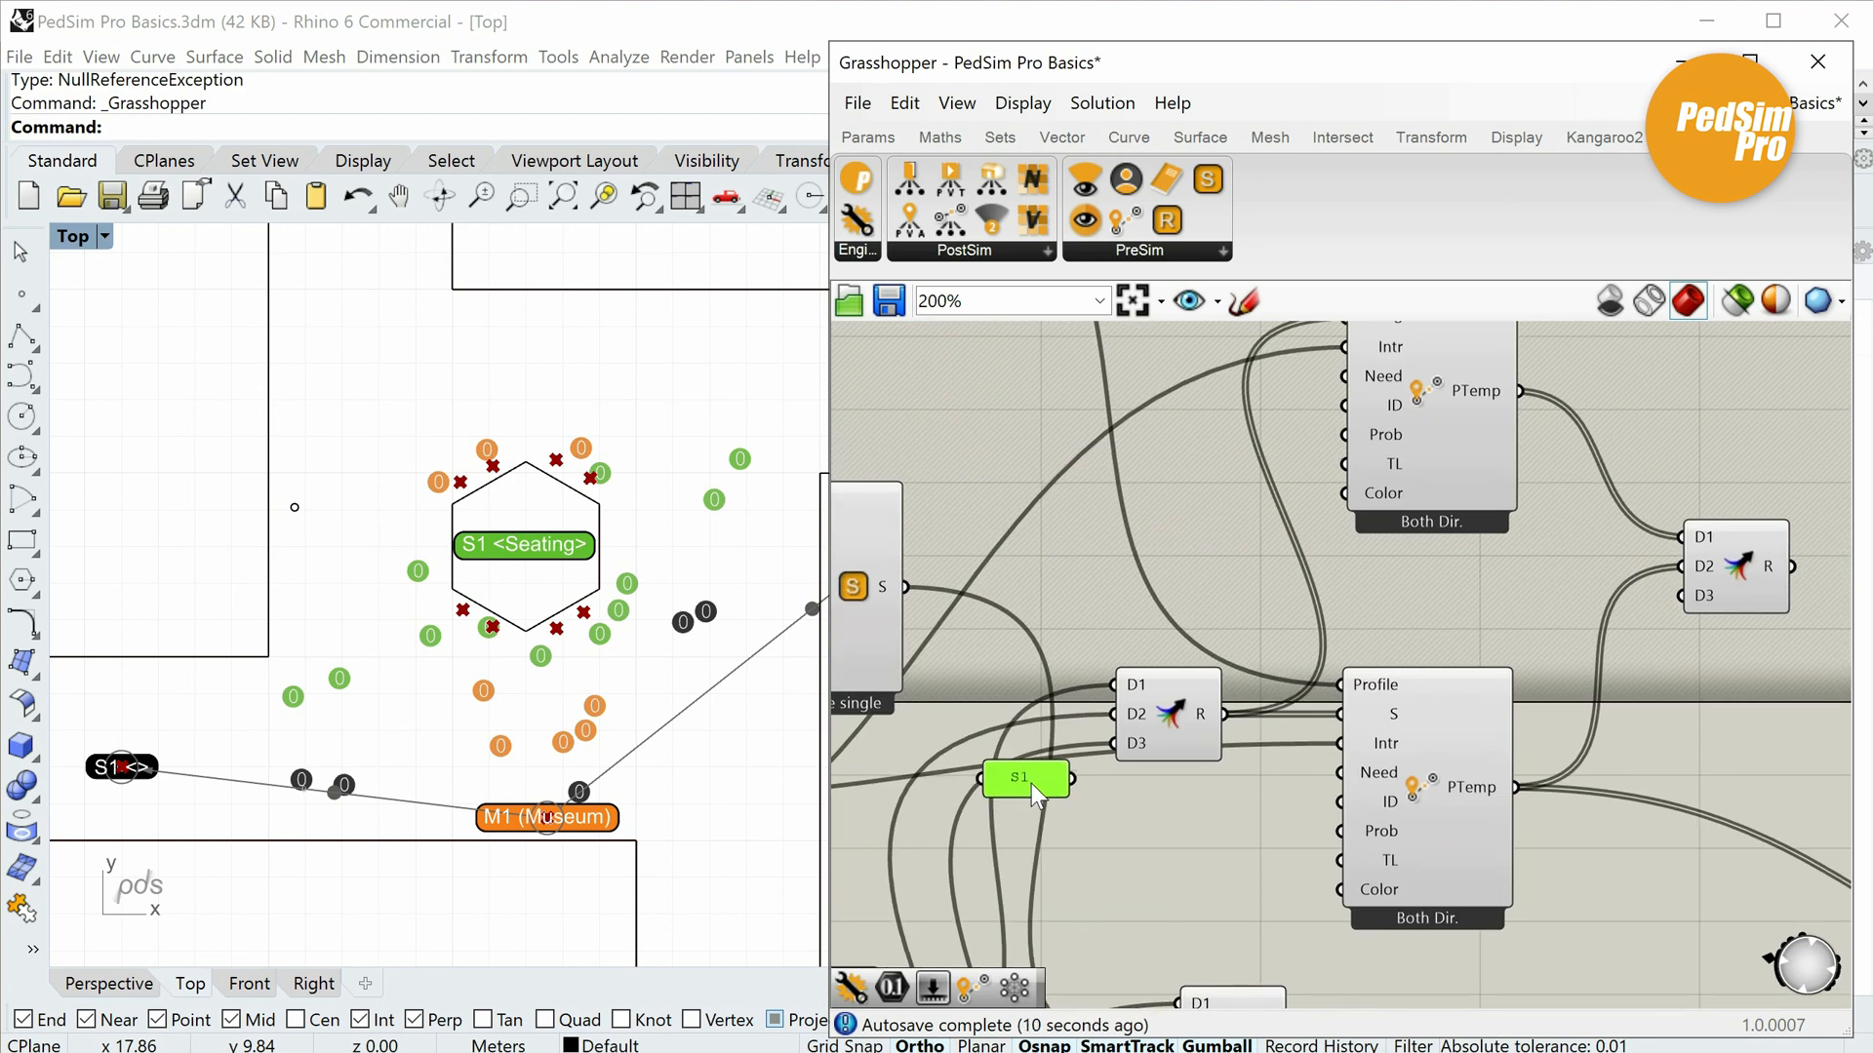
{"action": "scroll", "coordinate": [1032, 782], "scroll_direction": "down", "scroll_amount": 3}
{"action": "left_click_drag", "start_coordinate": [1032, 782], "coordinate": [1145, 573]}
{"action": "scroll", "coordinate": [1173, 546], "scroll_direction": "up", "scroll_amount": 5}
{"action": "double_click", "coordinate": [1145, 574]}
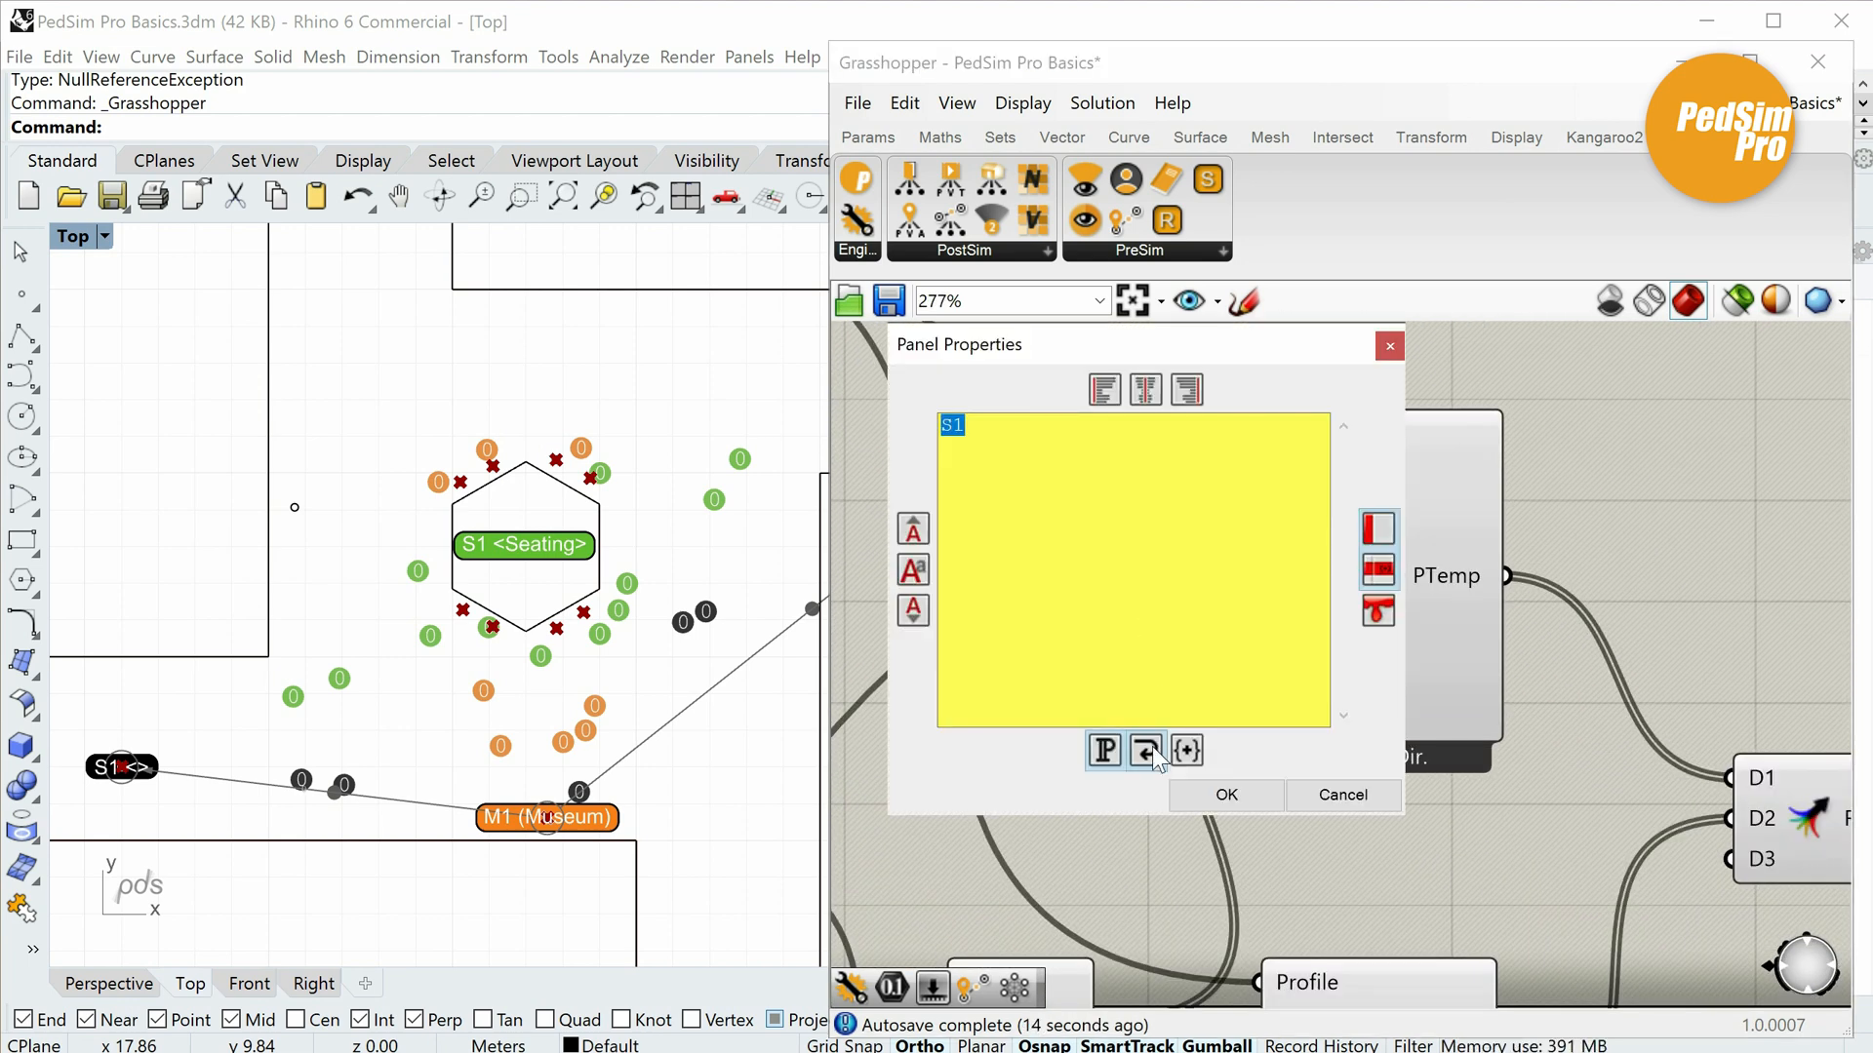
{"action": "left_click", "coordinate": [1222, 796]}
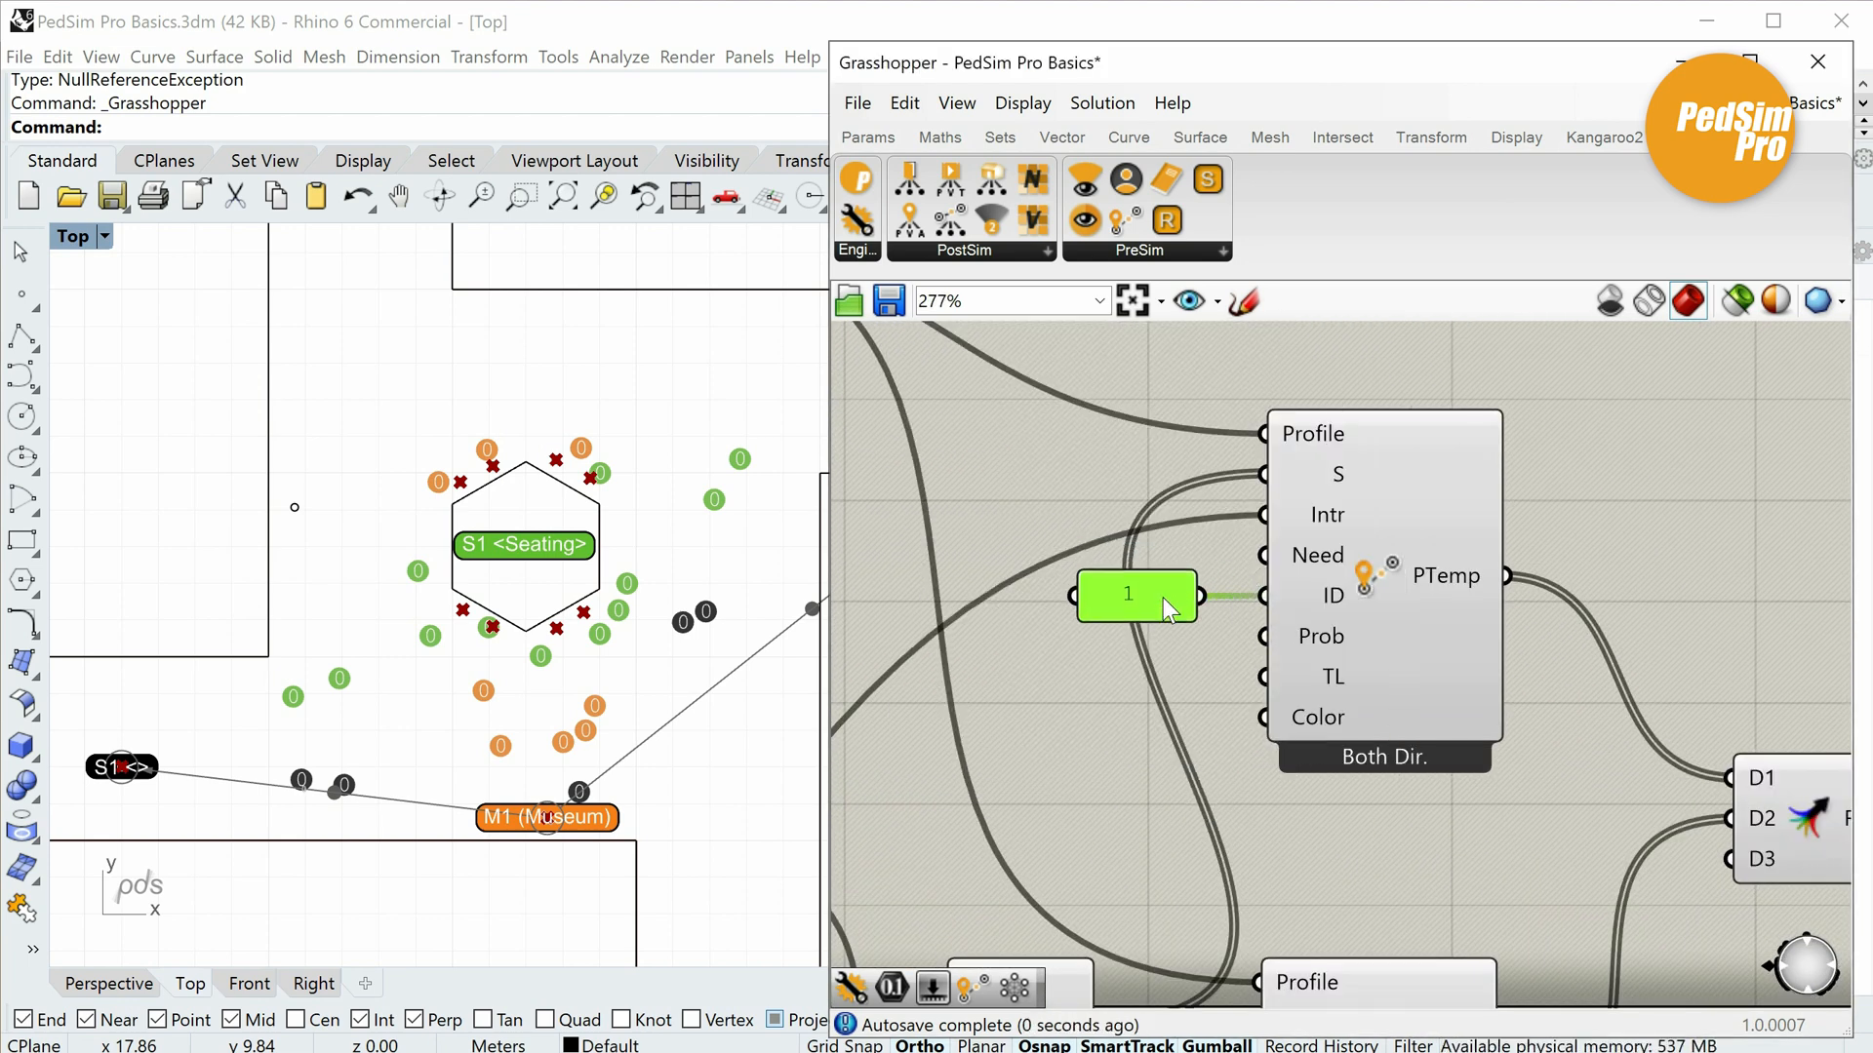
Duplicate the ID panel beside the lower person template, connect it to that template's ID input and set its text to 2.
{"action": "key", "text": "ctrl+c"}
{"action": "key", "text": "ctrl+v"}
{"action": "right_click_drag", "start_coordinate": [1250, 691], "coordinate": [1326, 369]}
{"action": "left_click_drag", "start_coordinate": [1214, 458], "coordinate": [1203, 728]}
{"action": "left_click_drag", "start_coordinate": [1254, 829], "coordinate": [1333, 823]}
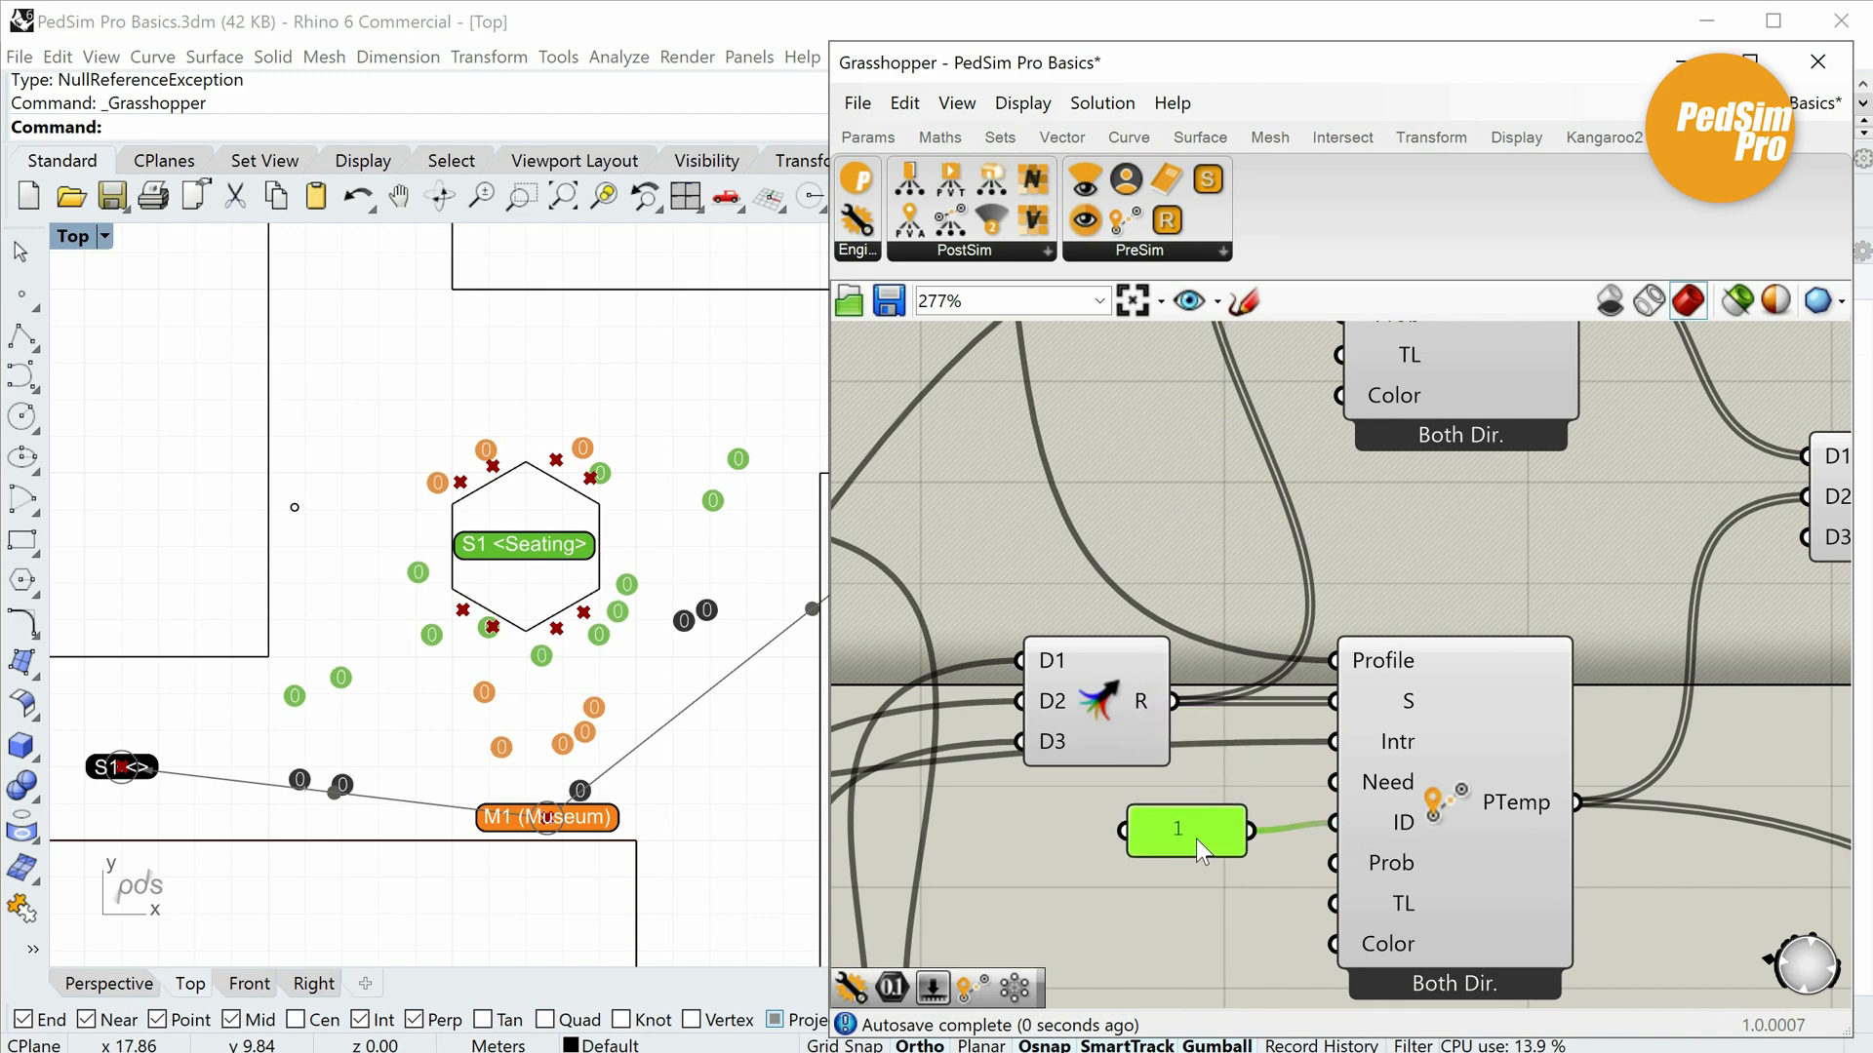
{"action": "double_click", "coordinate": [1198, 839]}
{"action": "type", "text": "2"}
{"action": "left_click", "coordinate": [1235, 1016]}
Connect the R output of the person templates' Merge component to the simulation engine's PTemp input.
{"action": "right_click_drag", "start_coordinate": [1204, 827], "coordinate": [1178, 673]}
{"action": "scroll", "coordinate": [1111, 757], "scroll_direction": "down", "scroll_amount": 3}
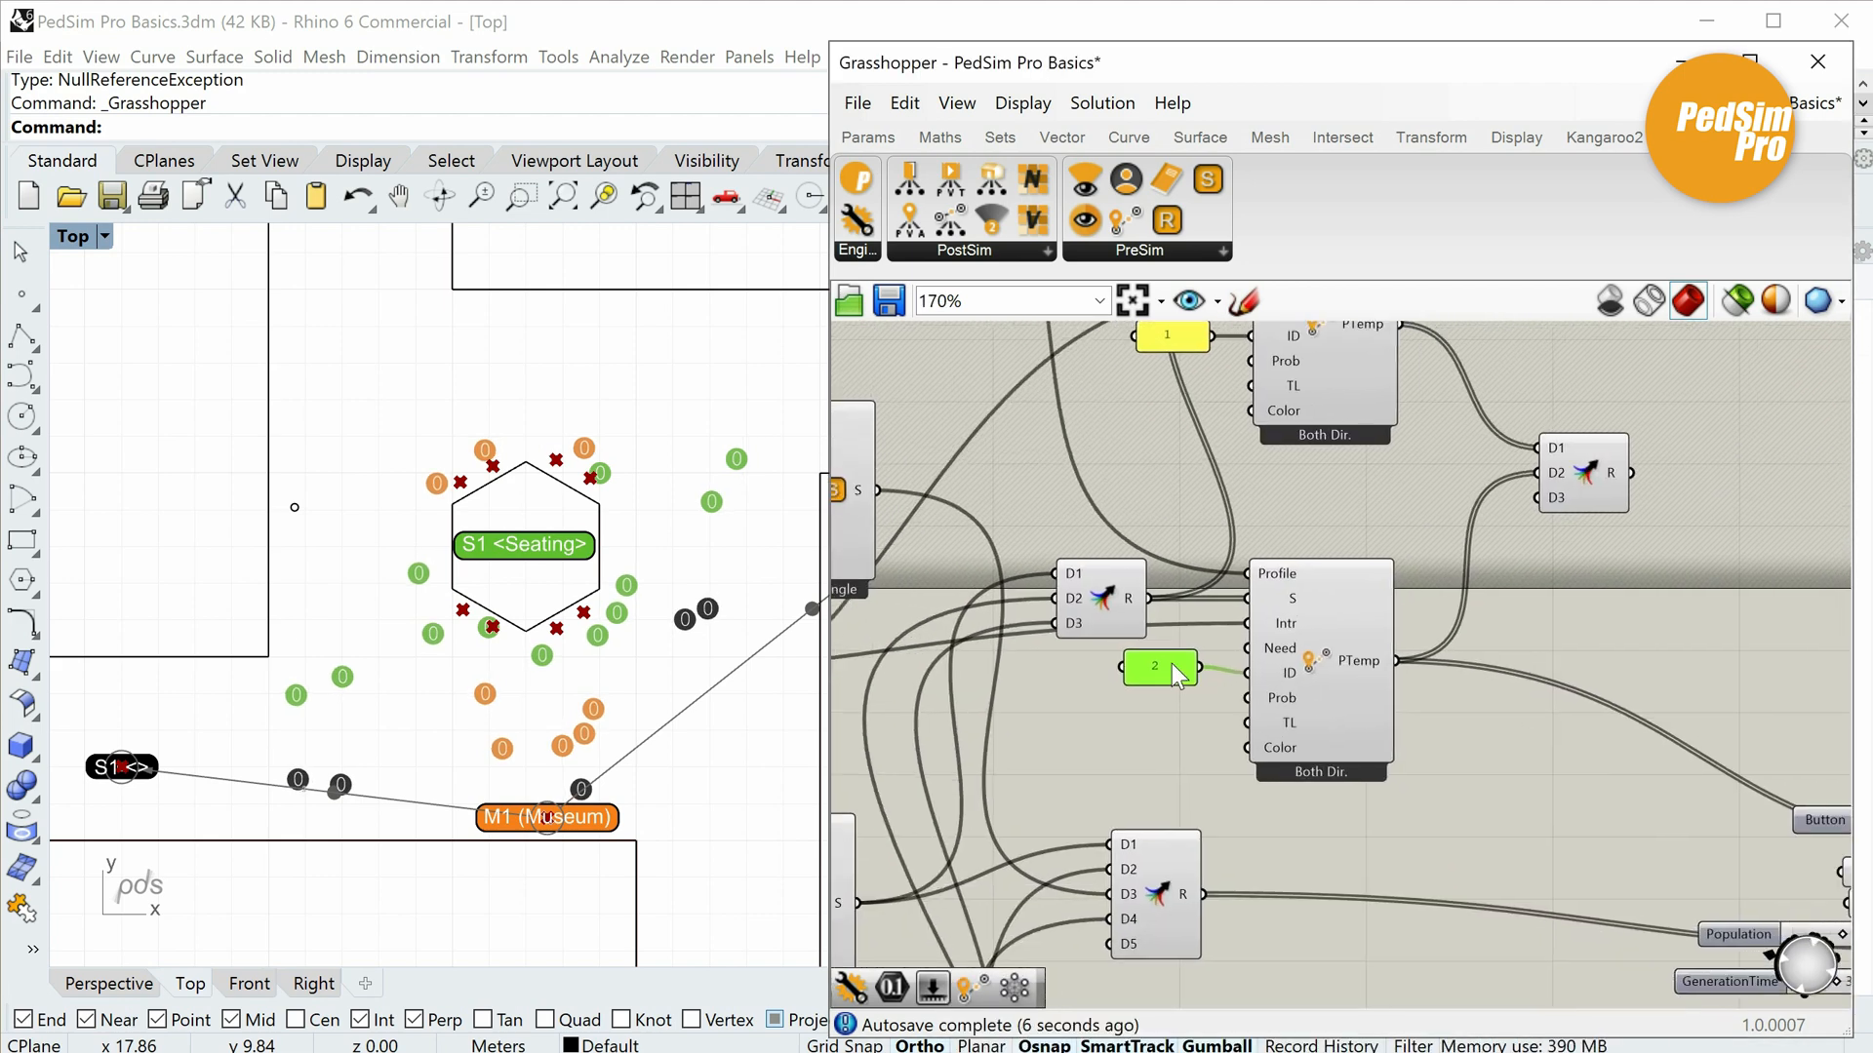
{"action": "scroll", "coordinate": [1209, 679], "scroll_direction": "down", "scroll_amount": 2}
{"action": "scroll", "coordinate": [1700, 659], "scroll_direction": "up", "scroll_amount": 5}
{"action": "mouse_move", "coordinate": [1599, 581]}
{"action": "left_mouse_down"}
{"action": "mouse_move", "coordinate": [1700, 660]}
{"action": "mouse_move", "coordinate": [1627, 597]}
{"action": "left_mouse_up"}
{"action": "scroll", "coordinate": [1517, 673], "scroll_direction": "down", "scroll_amount": 5}
Reset the simulation and watch both person types walk in the Rhino Top viewport with the Grasshopper window out of the way.
{"action": "left_click", "coordinate": [1488, 625]}
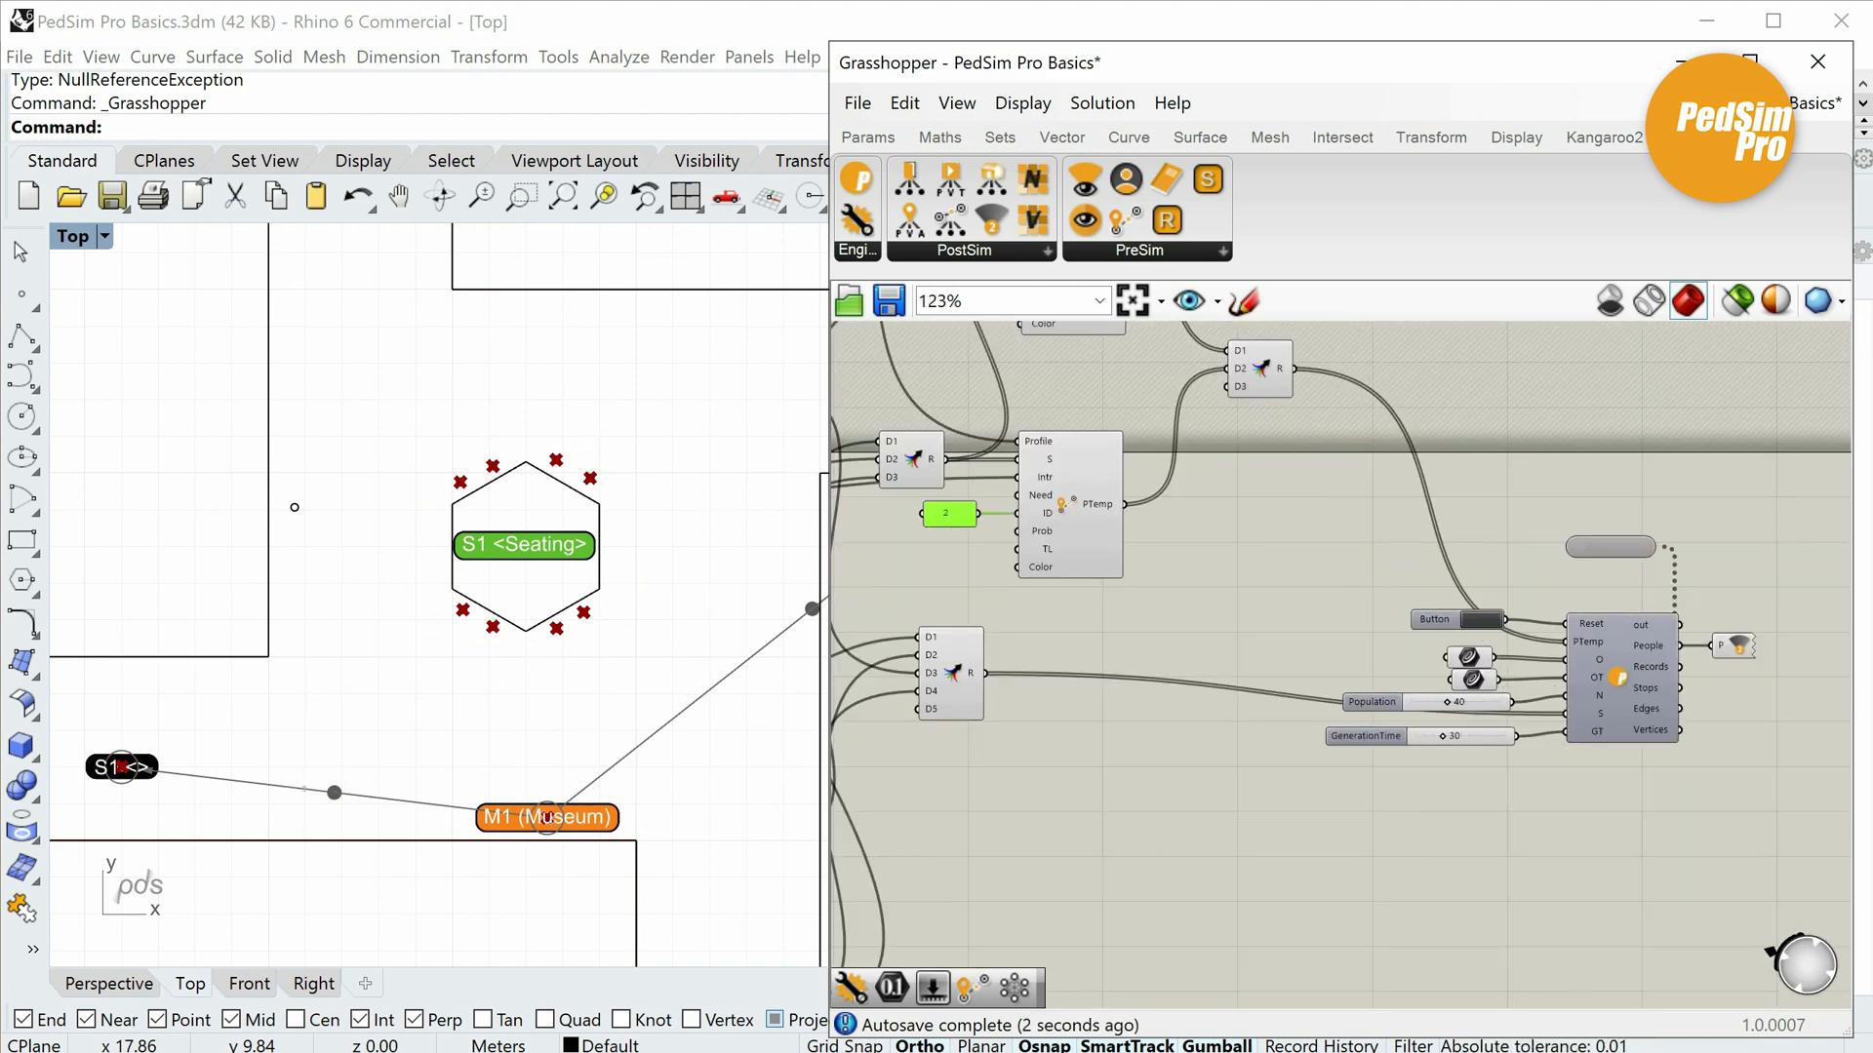
{"action": "left_click", "coordinate": [1373, 1051]}
{"action": "scroll", "coordinate": [396, 640], "scroll_direction": "down", "scroll_amount": 3}
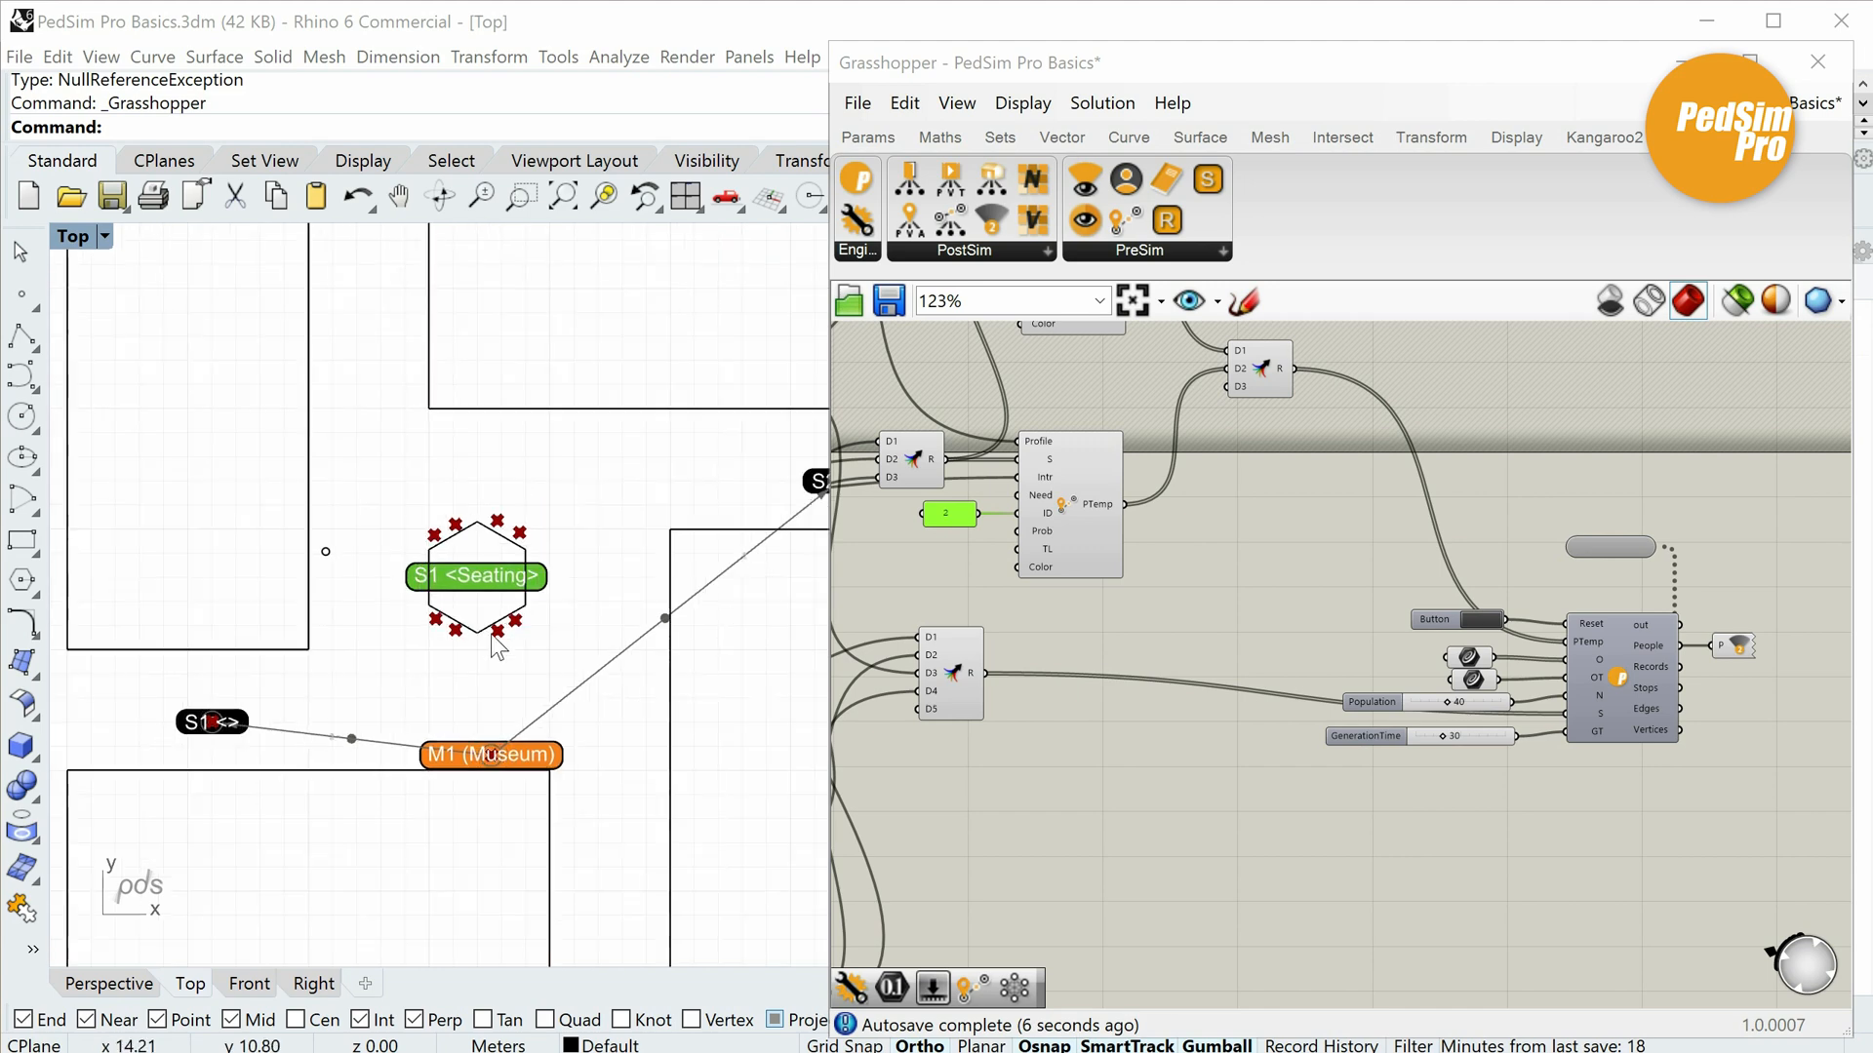
{"action": "left_click", "coordinate": [1498, 621]}
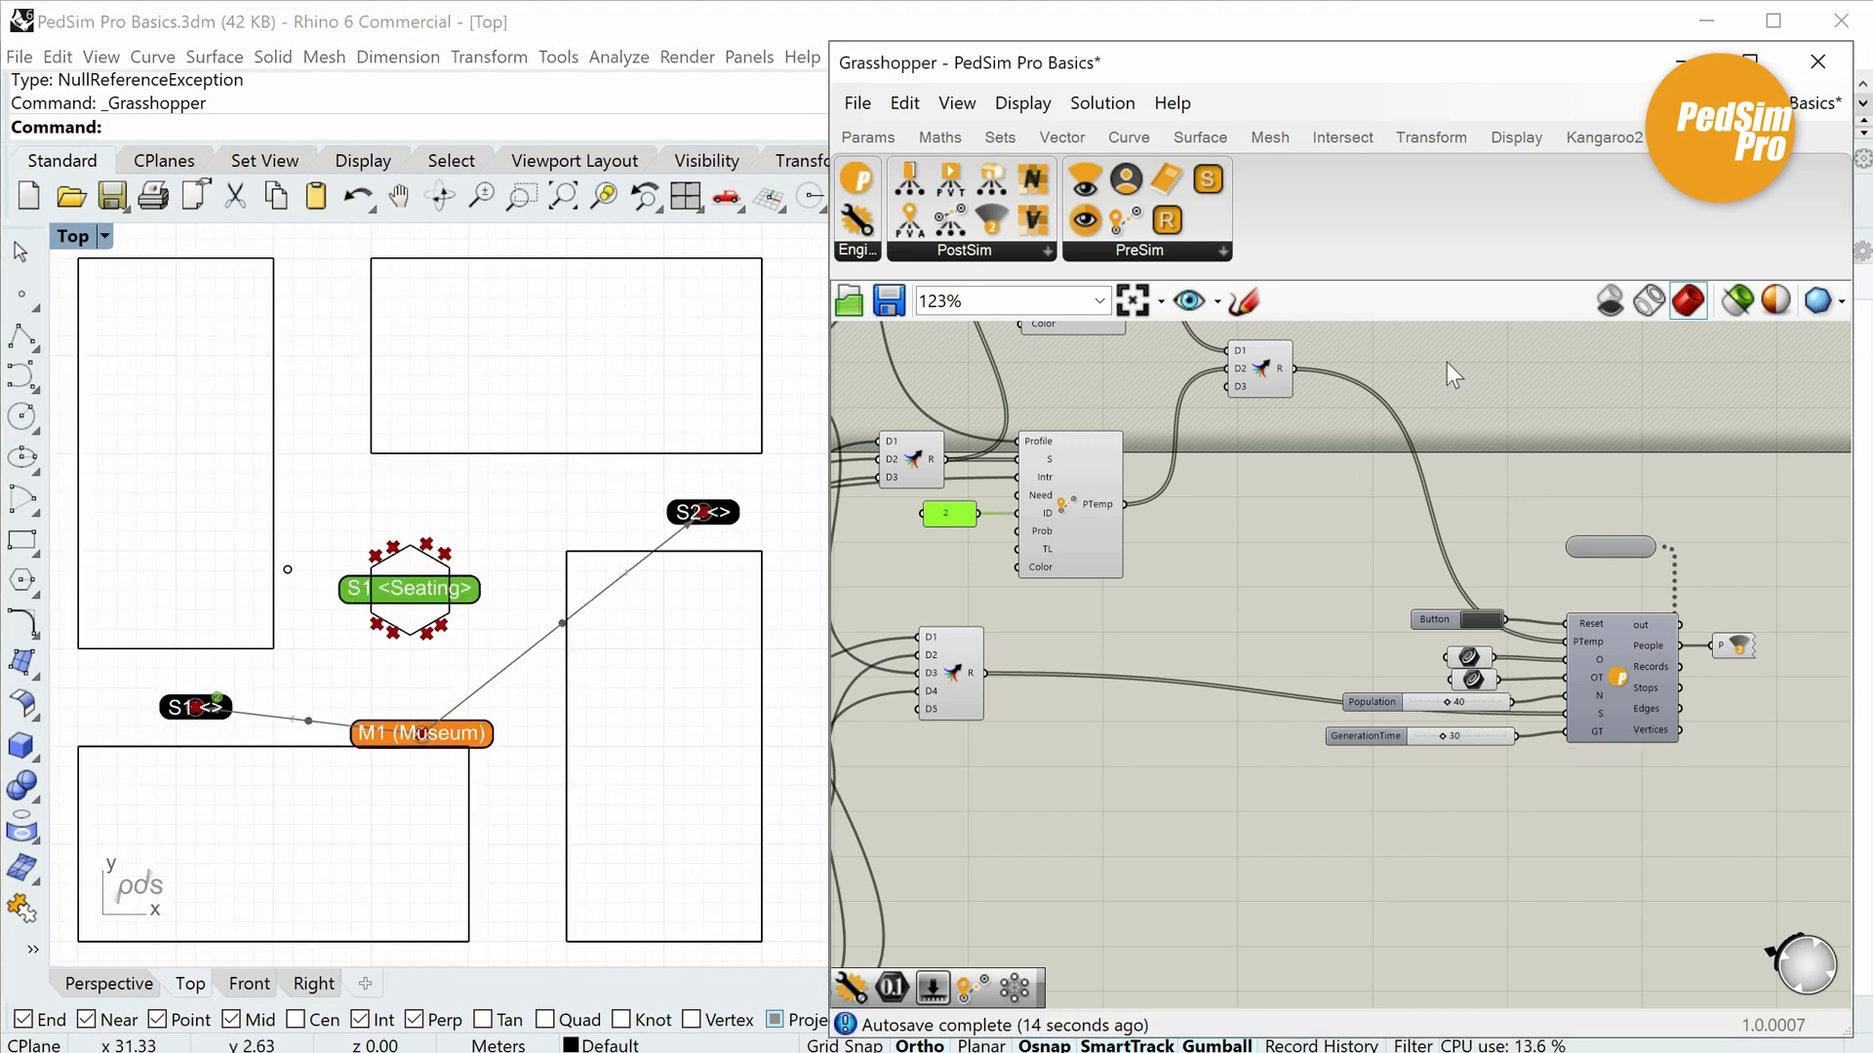
{"action": "left_click", "coordinate": [1681, 63]}
{"action": "right_click_drag", "start_coordinate": [639, 601], "coordinate": [827, 581]}
{"action": "scroll", "coordinate": [575, 634], "scroll_direction": "up", "scroll_amount": 6}
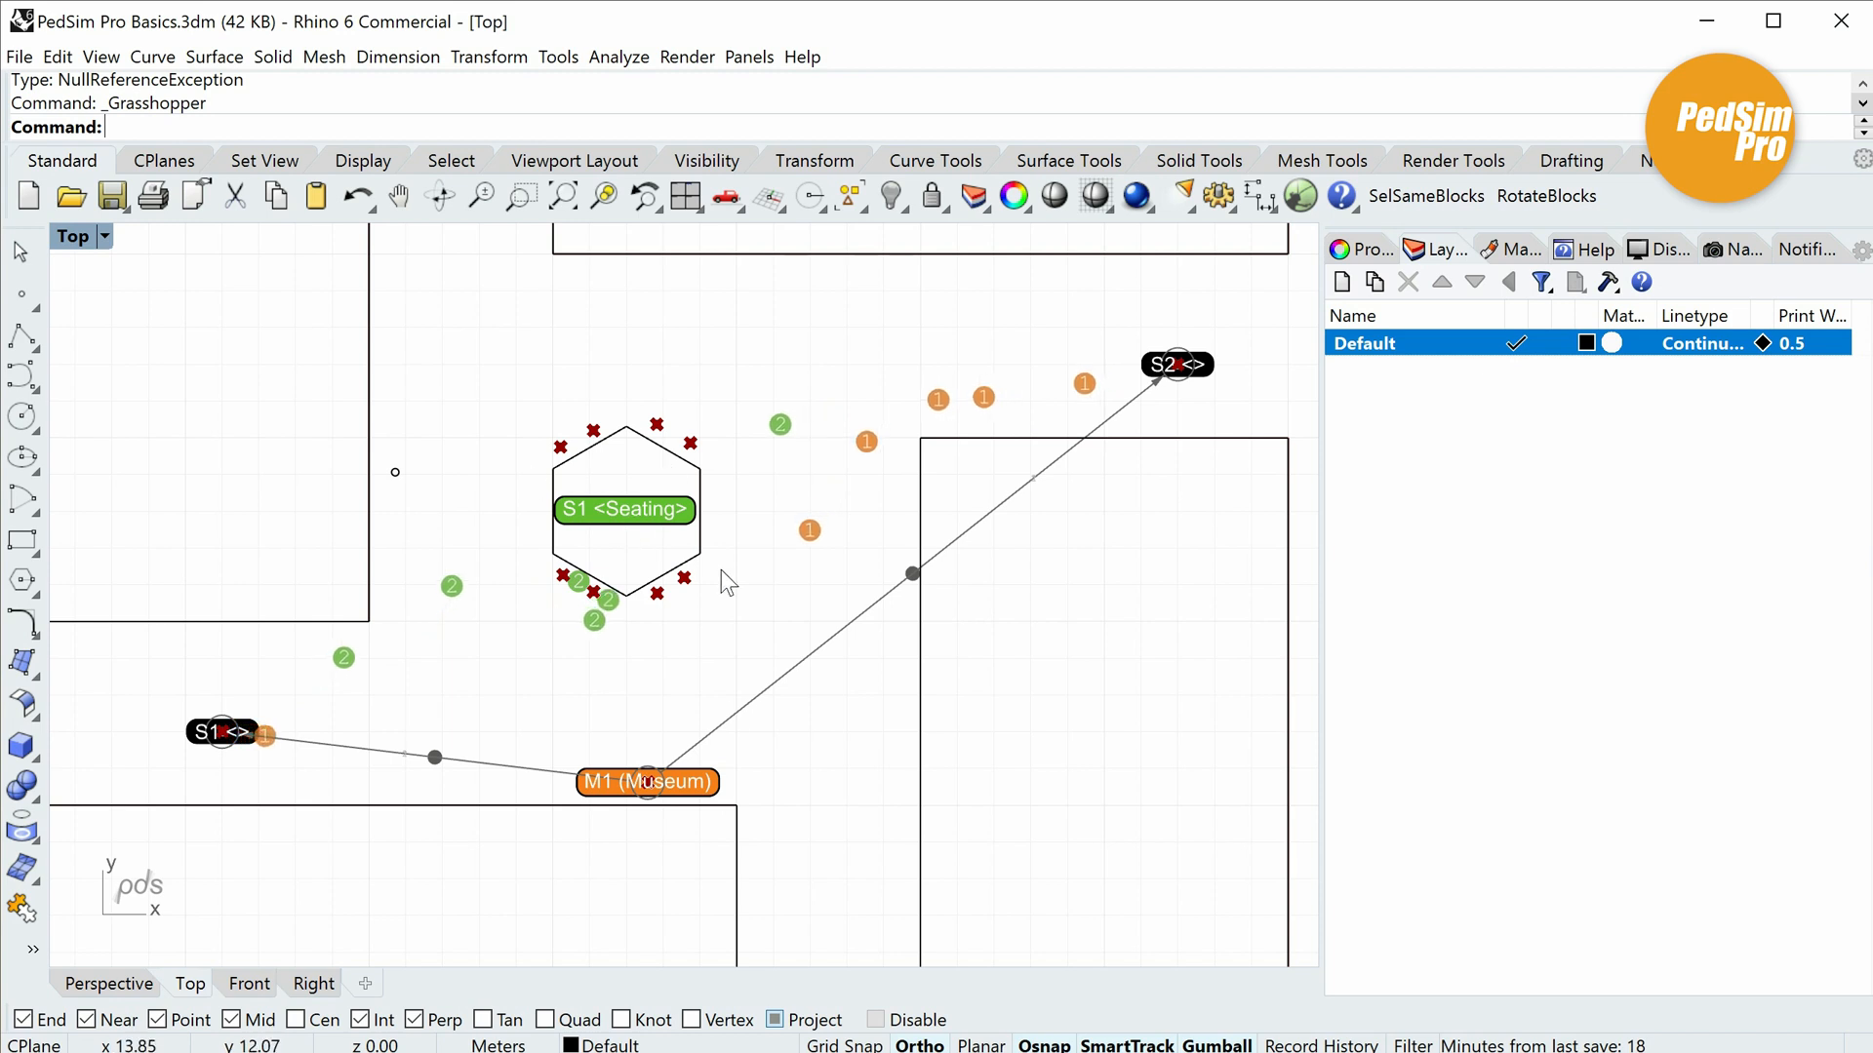
{"action": "right_click_drag", "start_coordinate": [910, 769], "coordinate": [920, 812]}
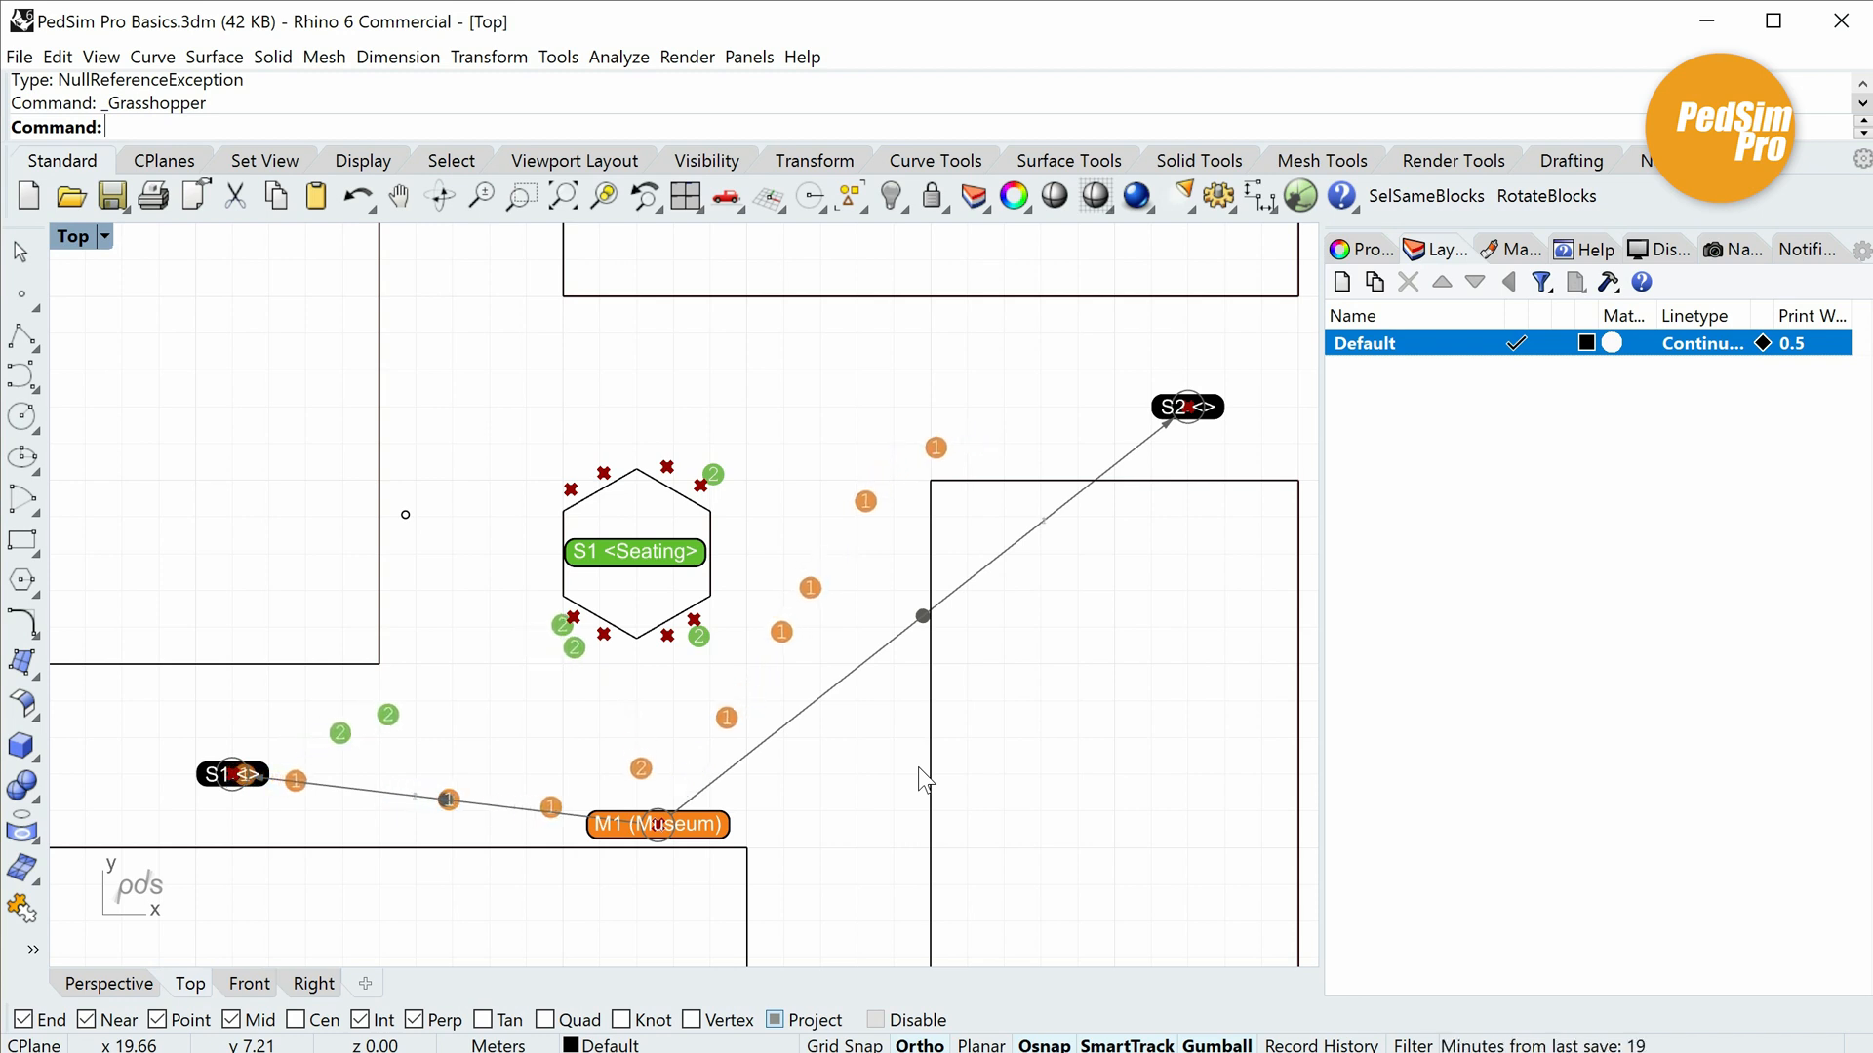
{"action": "right_click_drag", "start_coordinate": [813, 692], "coordinate": [874, 731]}
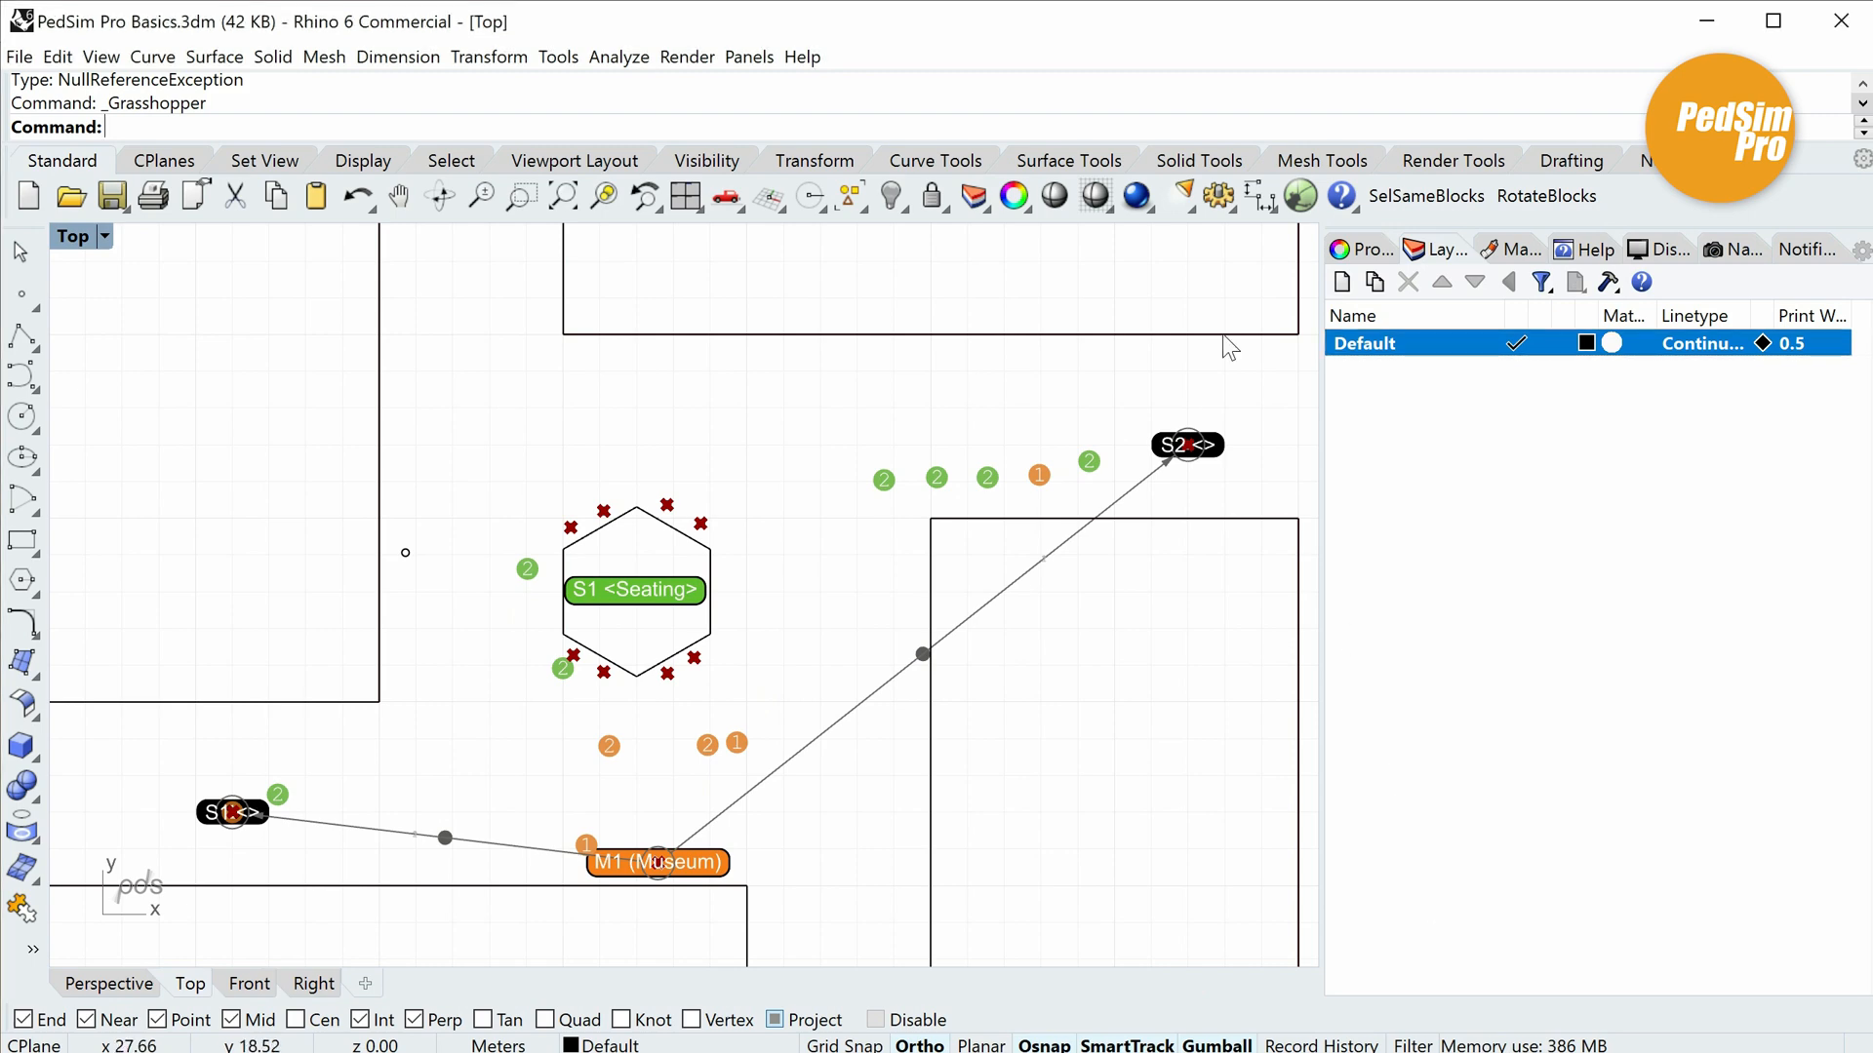
Return to Grasshopper and duplicate the Museum room component together with all its input components below the original.
{"action": "left_click", "coordinate": [1301, 196]}
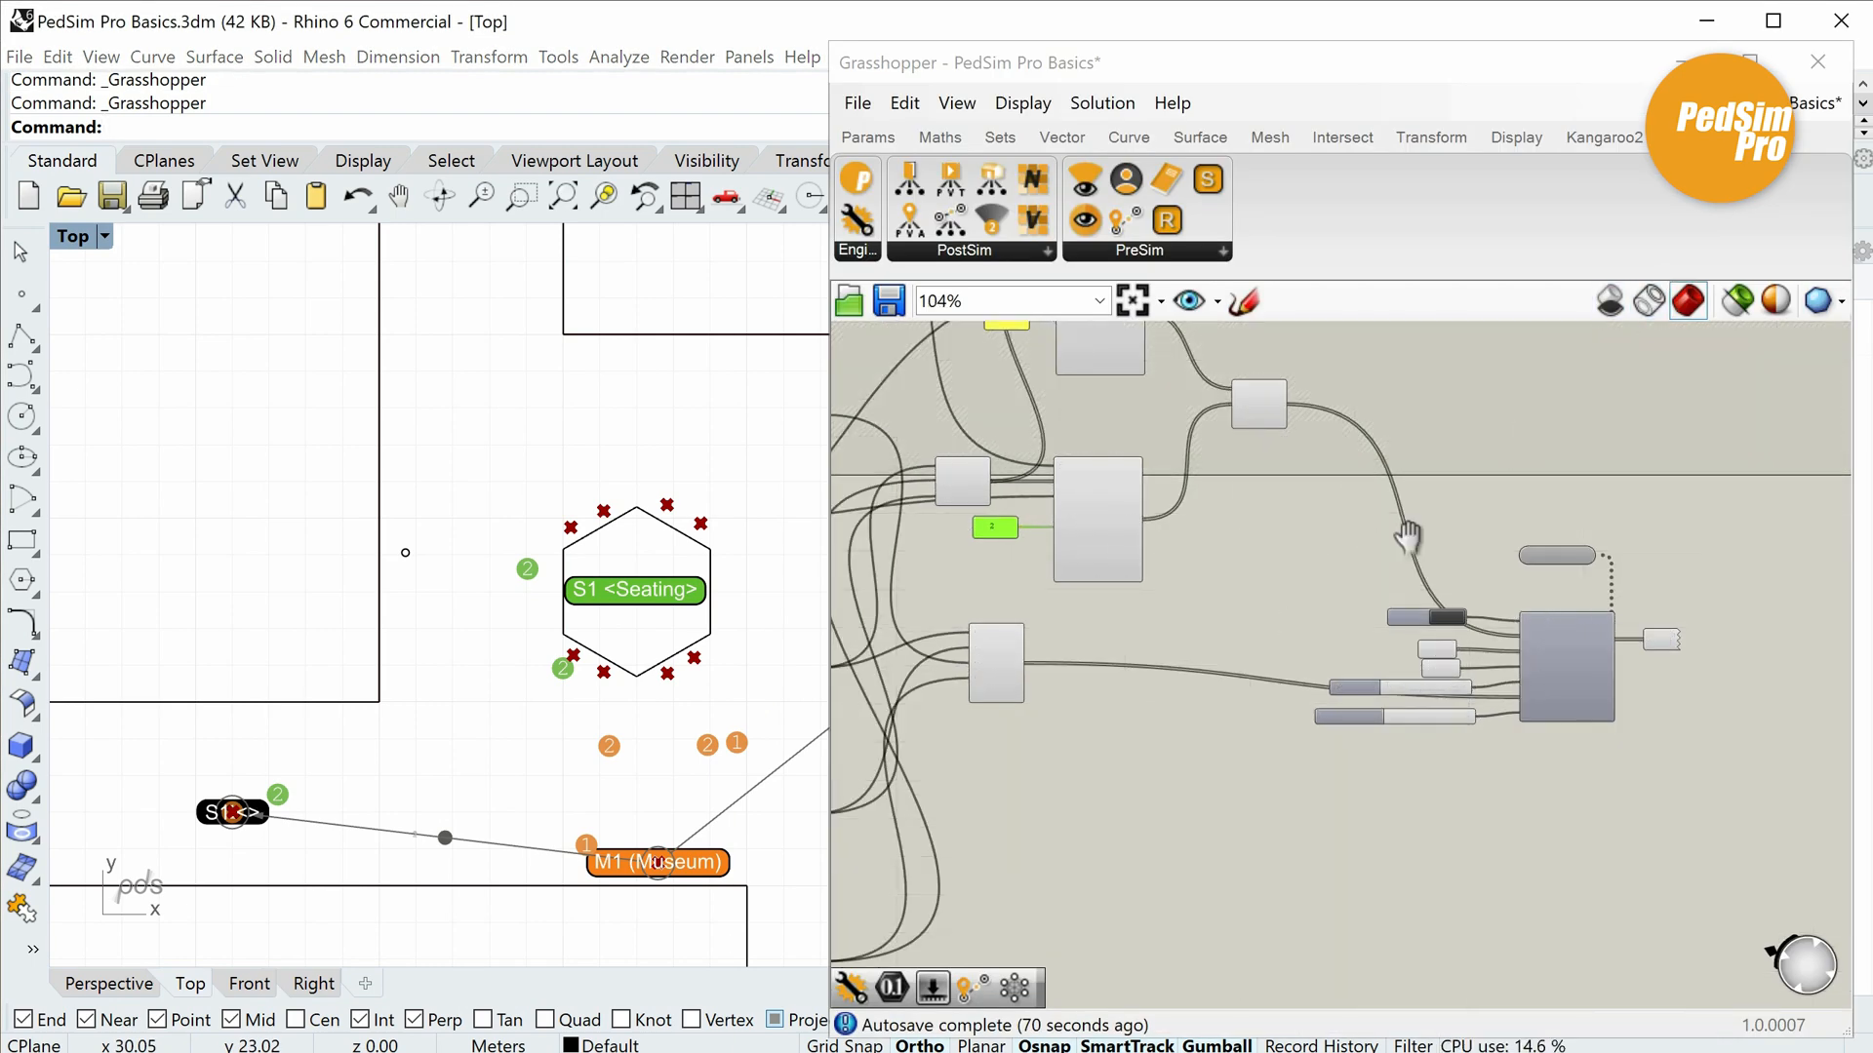
{"action": "scroll", "coordinate": [1292, 875], "scroll_direction": "up", "scroll_amount": 5}
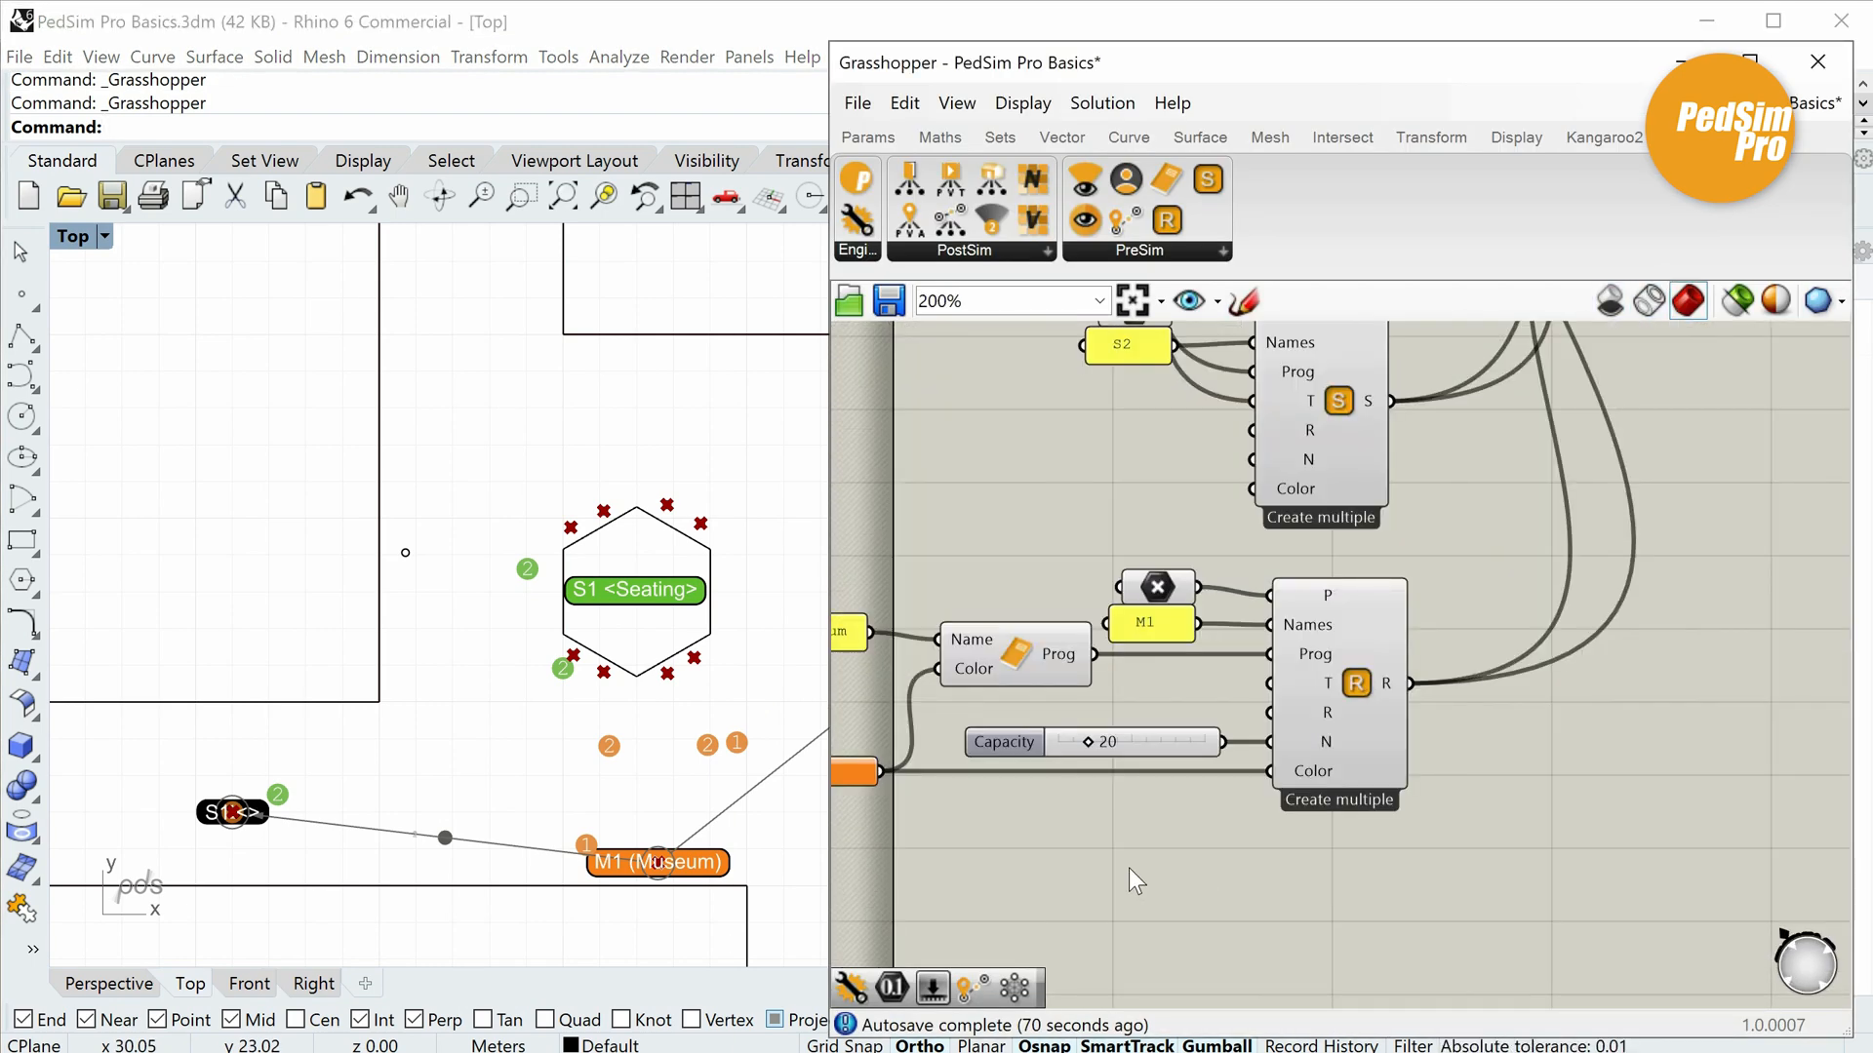
{"action": "right_click_drag", "start_coordinate": [1127, 868], "coordinate": [1289, 769]}
{"action": "left_click_drag", "start_coordinate": [887, 471], "coordinate": [1609, 790]}
{"action": "right_click_drag", "start_coordinate": [1550, 773], "coordinate": [1491, 697]}
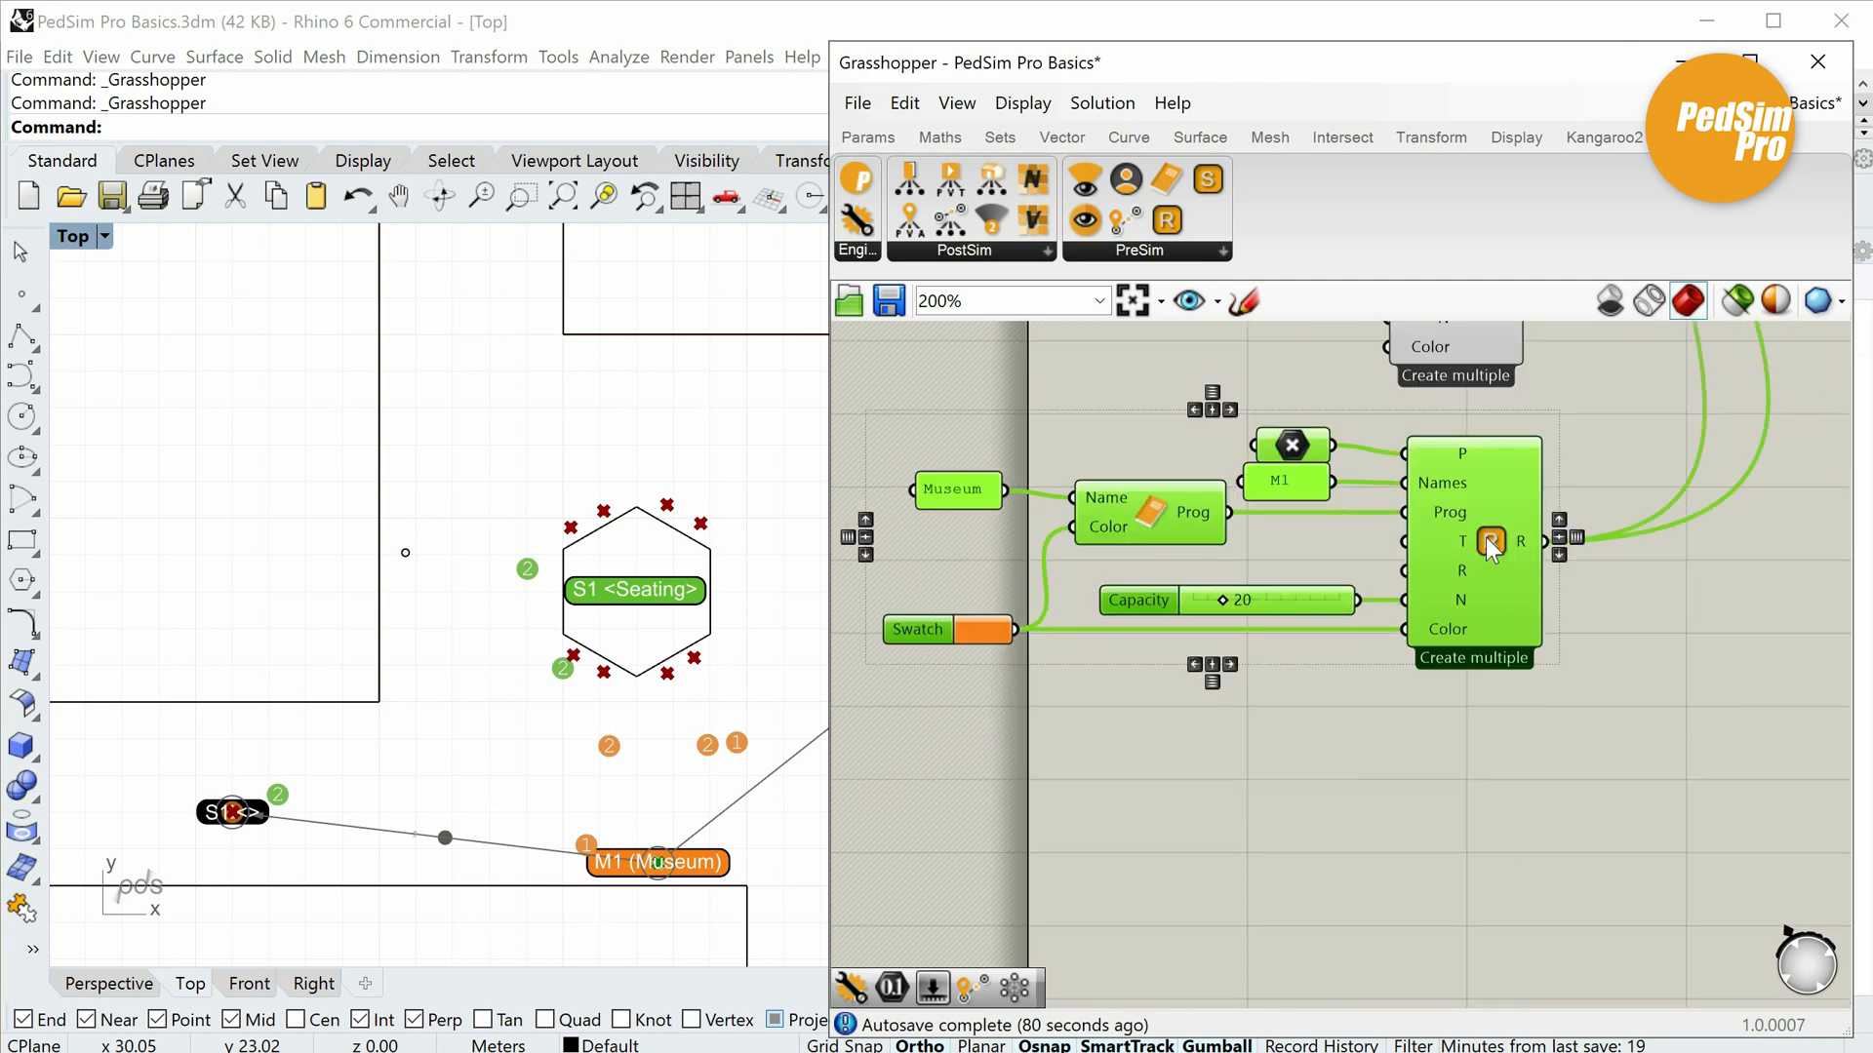
{"action": "left_click_drag", "start_coordinate": [1484, 536], "coordinate": [1487, 868], "text": "alt"}
{"action": "right_click_drag", "start_coordinate": [1646, 847], "coordinate": [1661, 727]}
{"action": "left_click", "coordinate": [1661, 727]}
Rename the duplicated room's program Ticket and change its color swatch to red.
{"action": "scroll", "coordinate": [1337, 759], "scroll_direction": "up", "scroll_amount": 4}
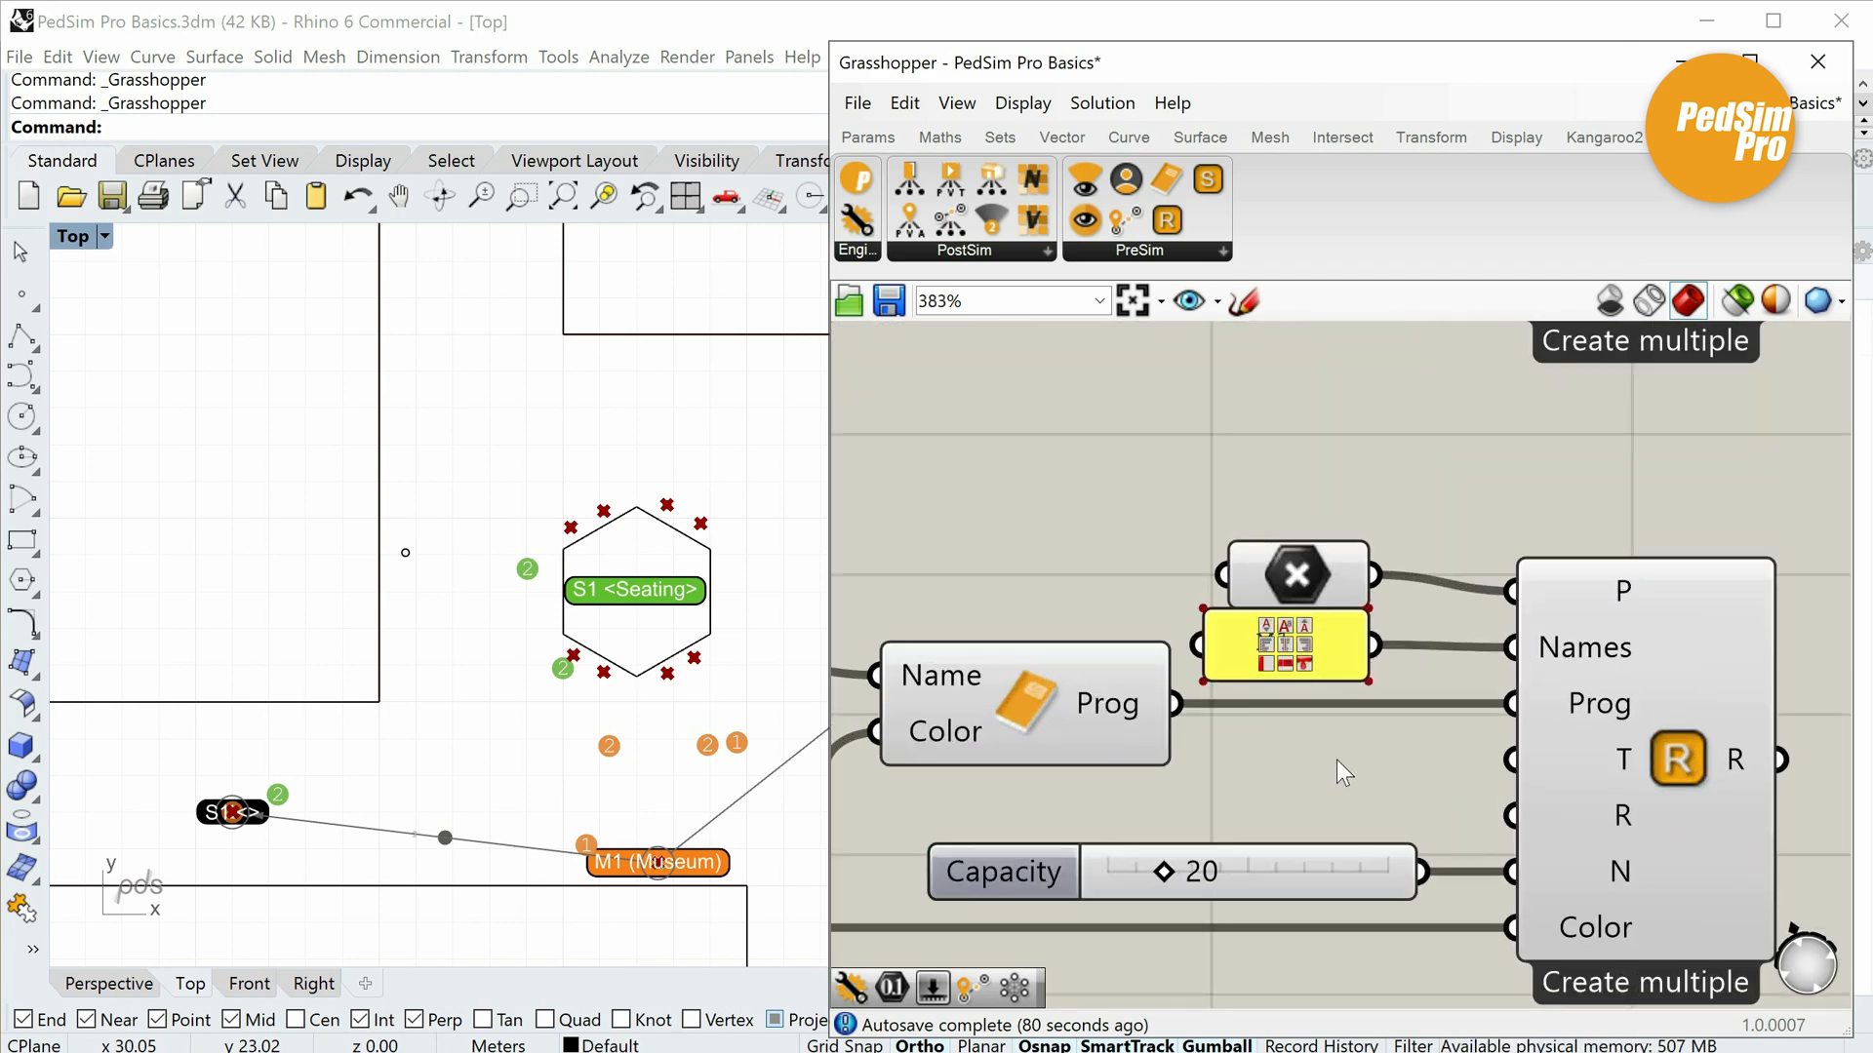
{"action": "scroll", "coordinate": [1336, 759], "scroll_direction": "down", "scroll_amount": 1}
{"action": "scroll", "coordinate": [1305, 768], "scroll_direction": "down", "scroll_amount": 2}
{"action": "right_click_drag", "start_coordinate": [1301, 694], "coordinate": [1522, 676]}
{"action": "double_click", "coordinate": [1120, 674]}
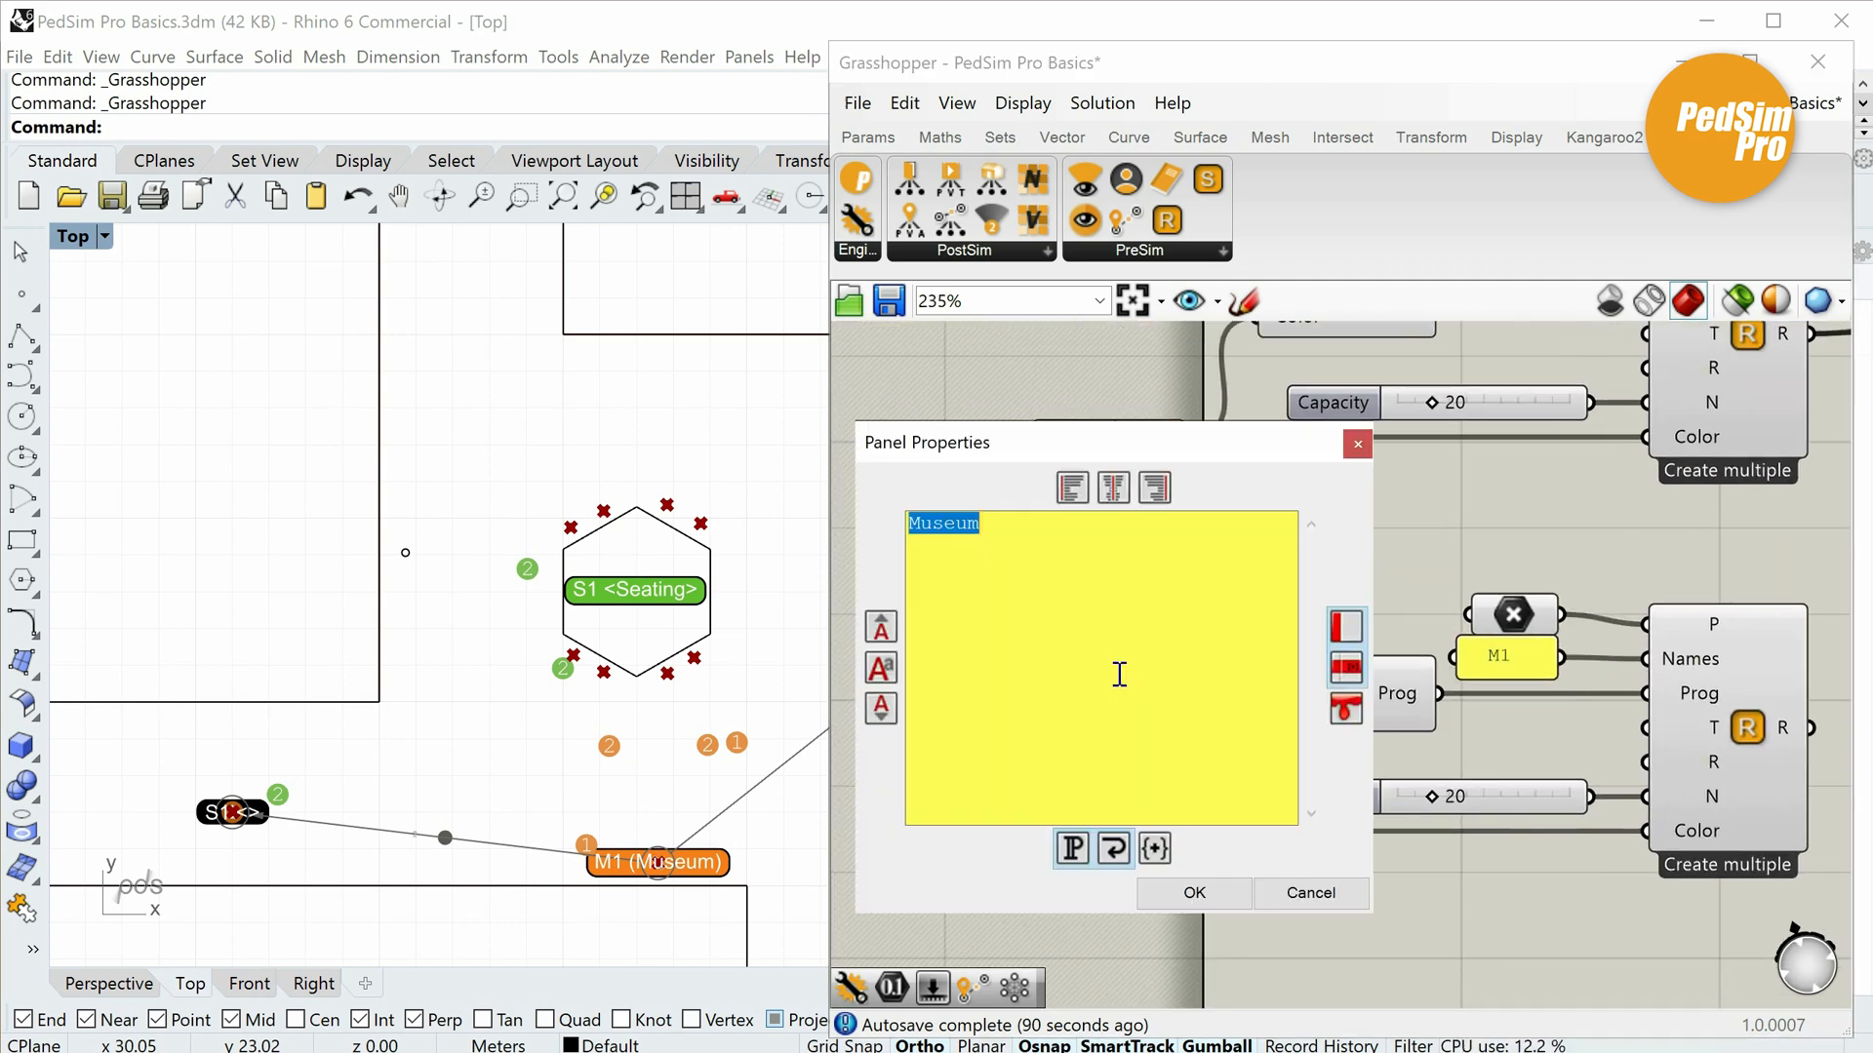
{"action": "type", "text": "Tci"}
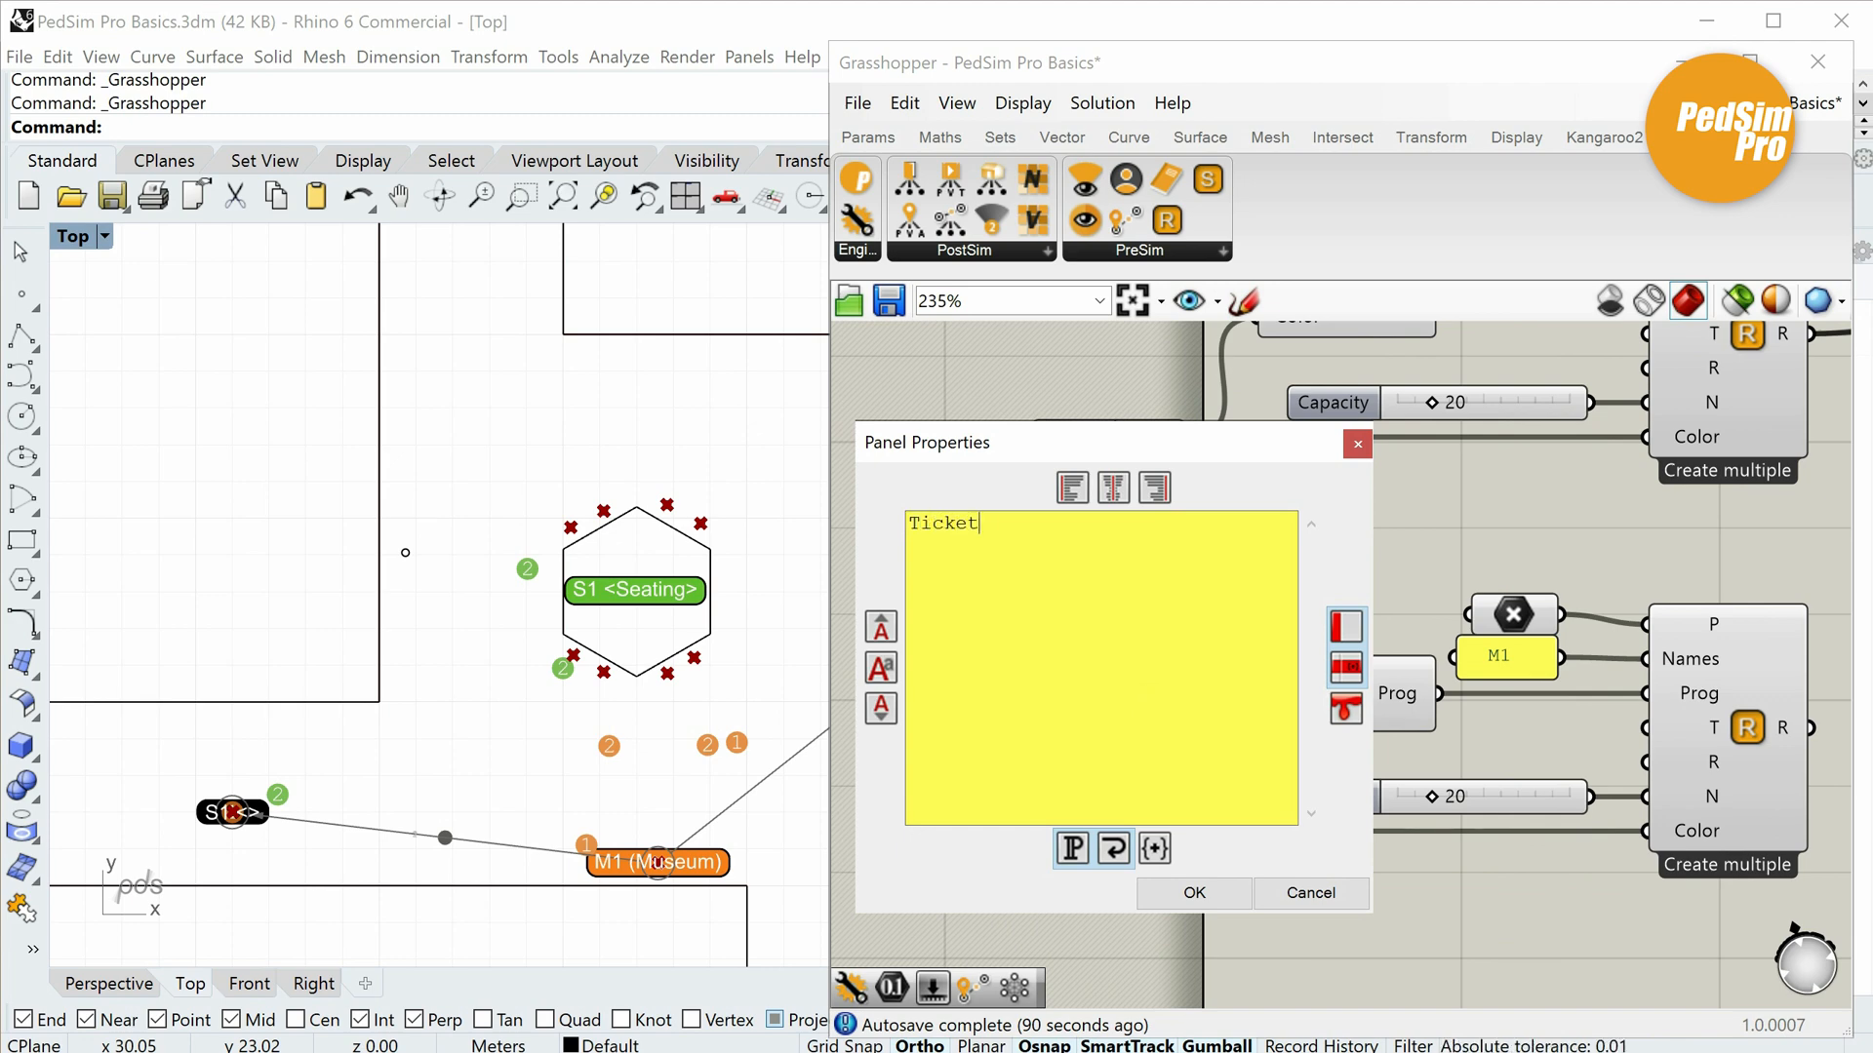
{"action": "left_click", "coordinate": [1177, 895]}
{"action": "left_click", "coordinate": [1149, 837]}
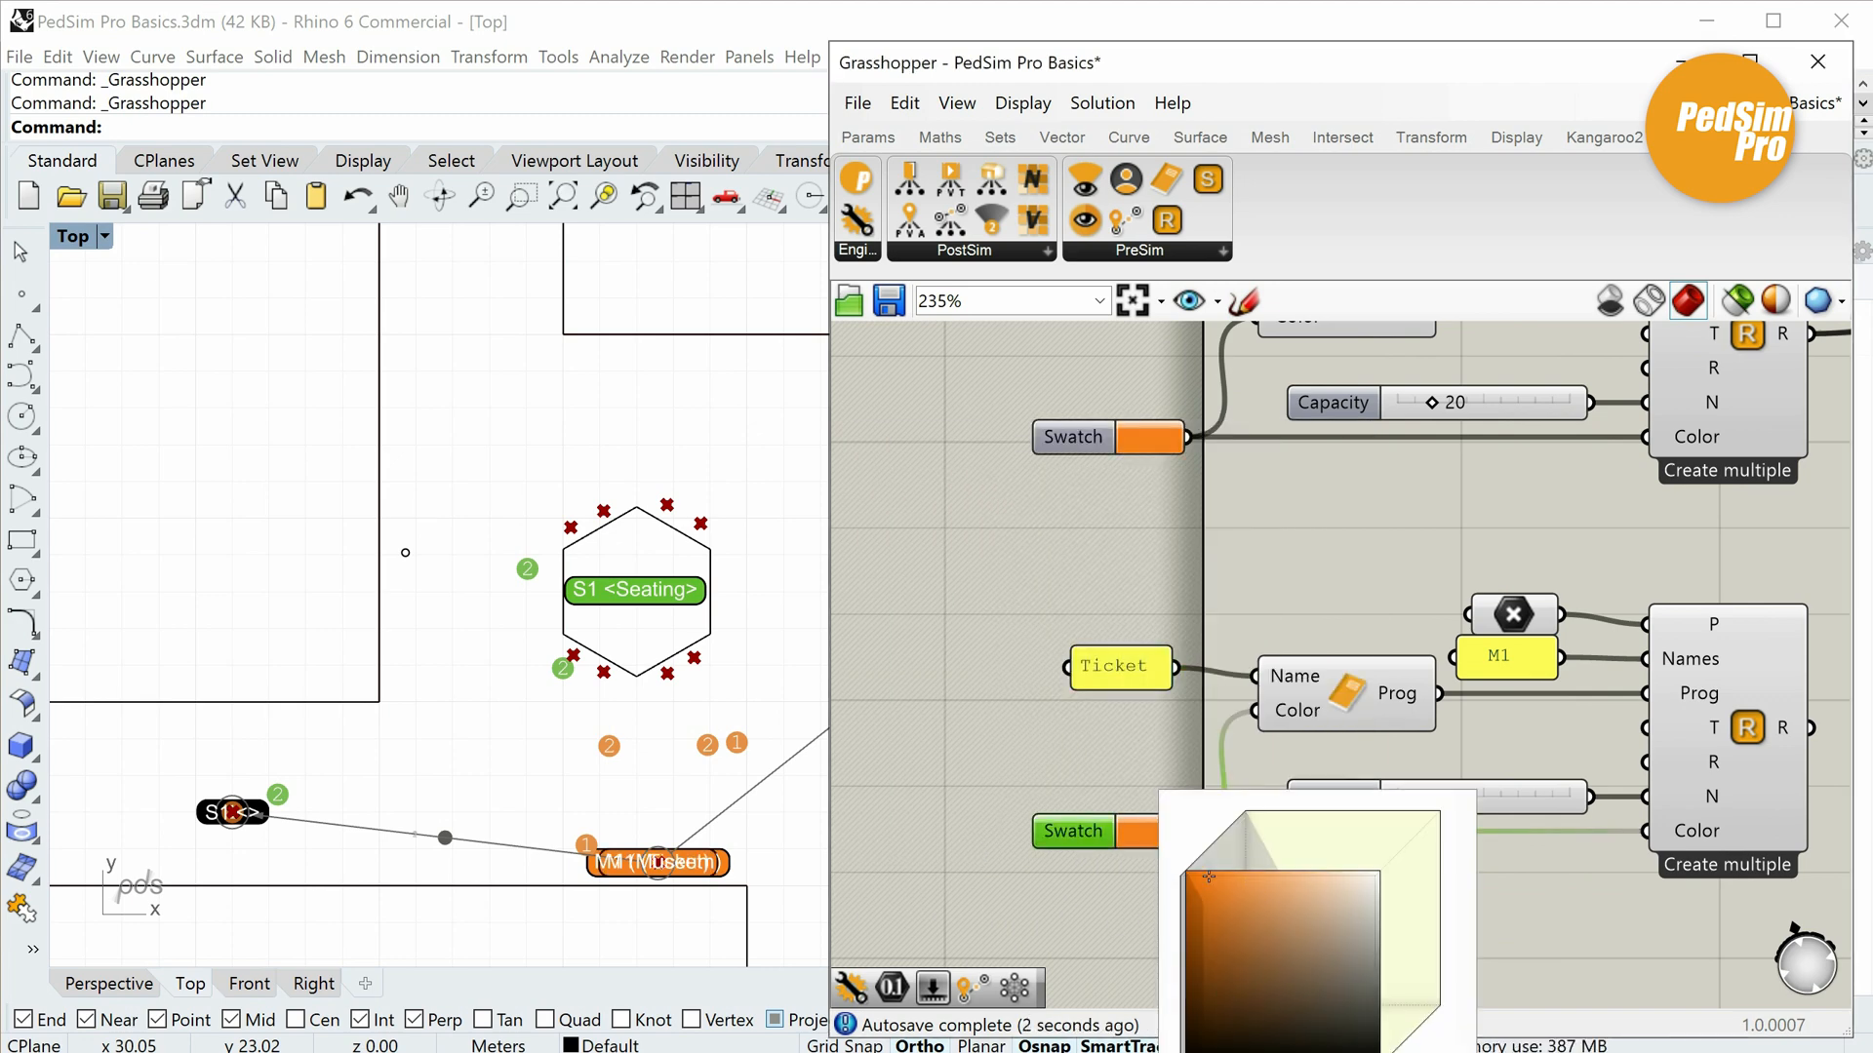
{"action": "left_click", "coordinate": [1134, 981]}
Set the name panel of the duplicated Ticket room to T1.
{"action": "scroll", "coordinate": [1523, 636], "scroll_direction": "up", "scroll_amount": 2}
{"action": "double_click", "coordinate": [1524, 636]}
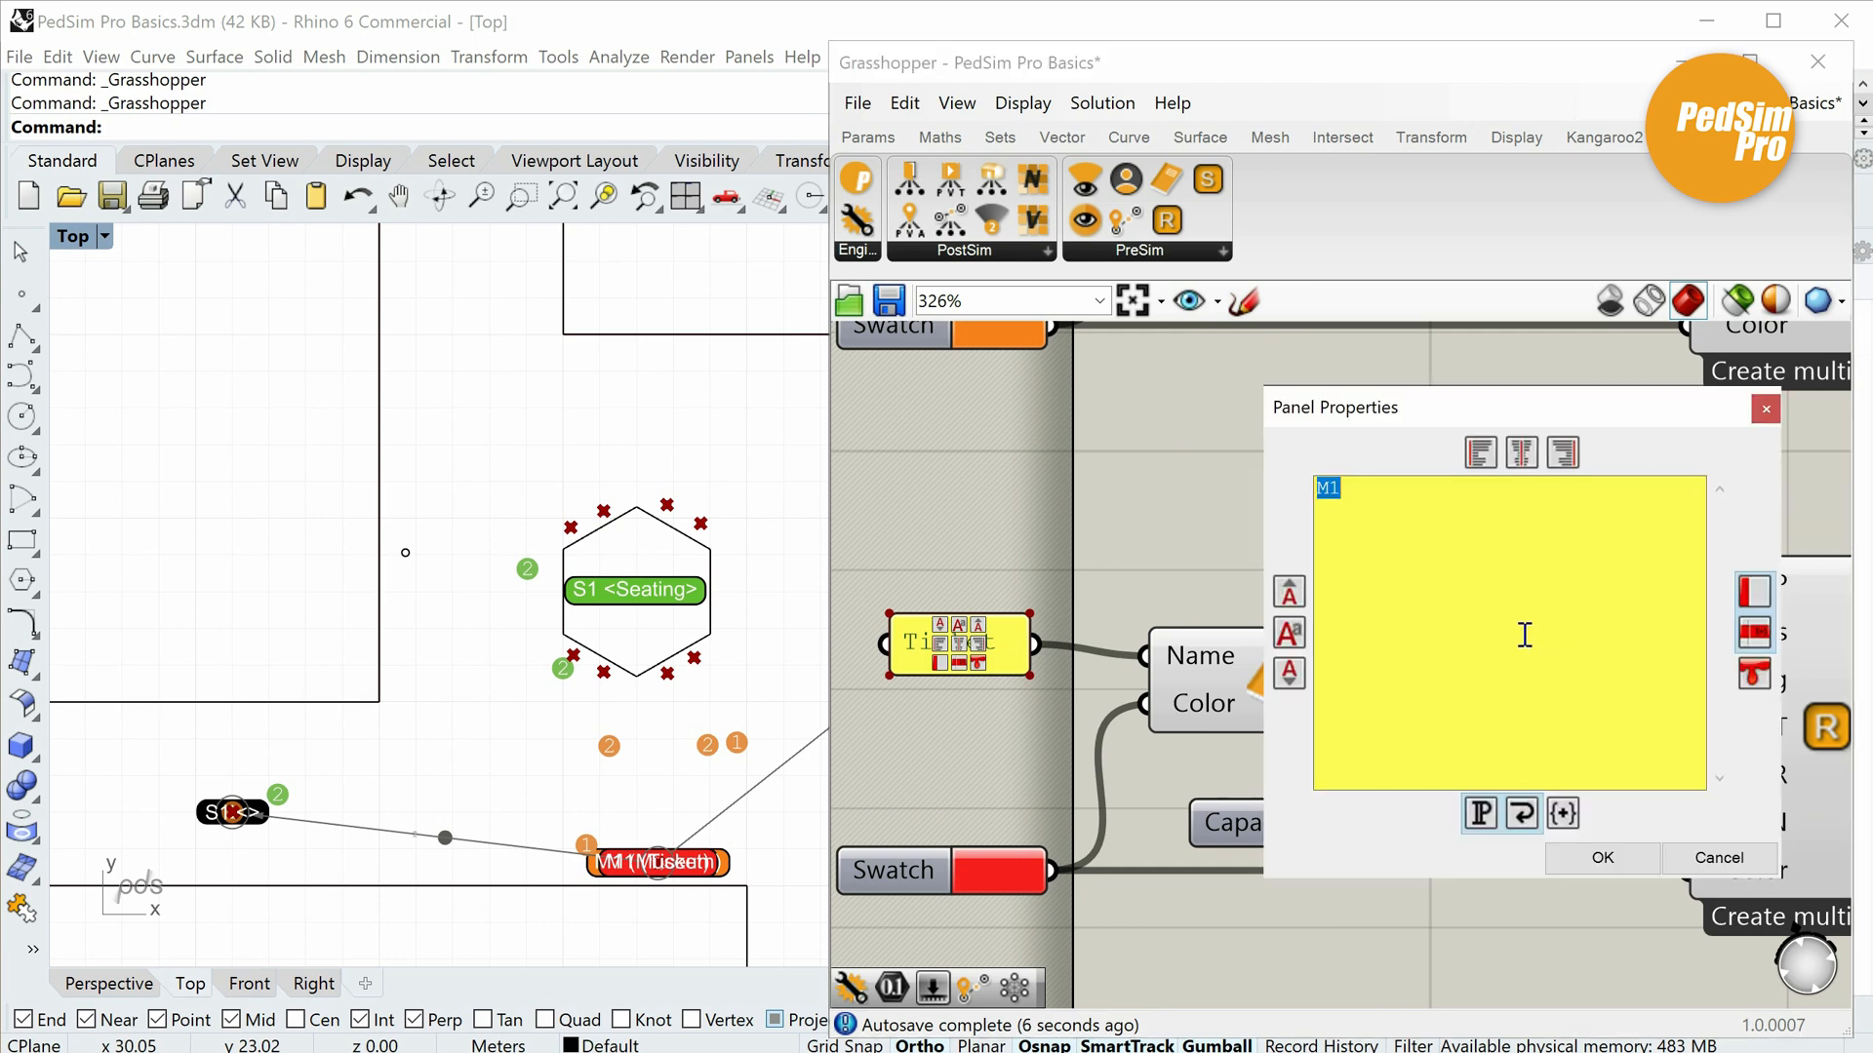
{"action": "type", "text": "T1"}
{"action": "left_click", "coordinate": [1602, 859]}
Place a Rhino point just outside the building wall west of the seating and assign it to the Ticket room's point parameter.
{"action": "left_click", "coordinate": [22, 294]}
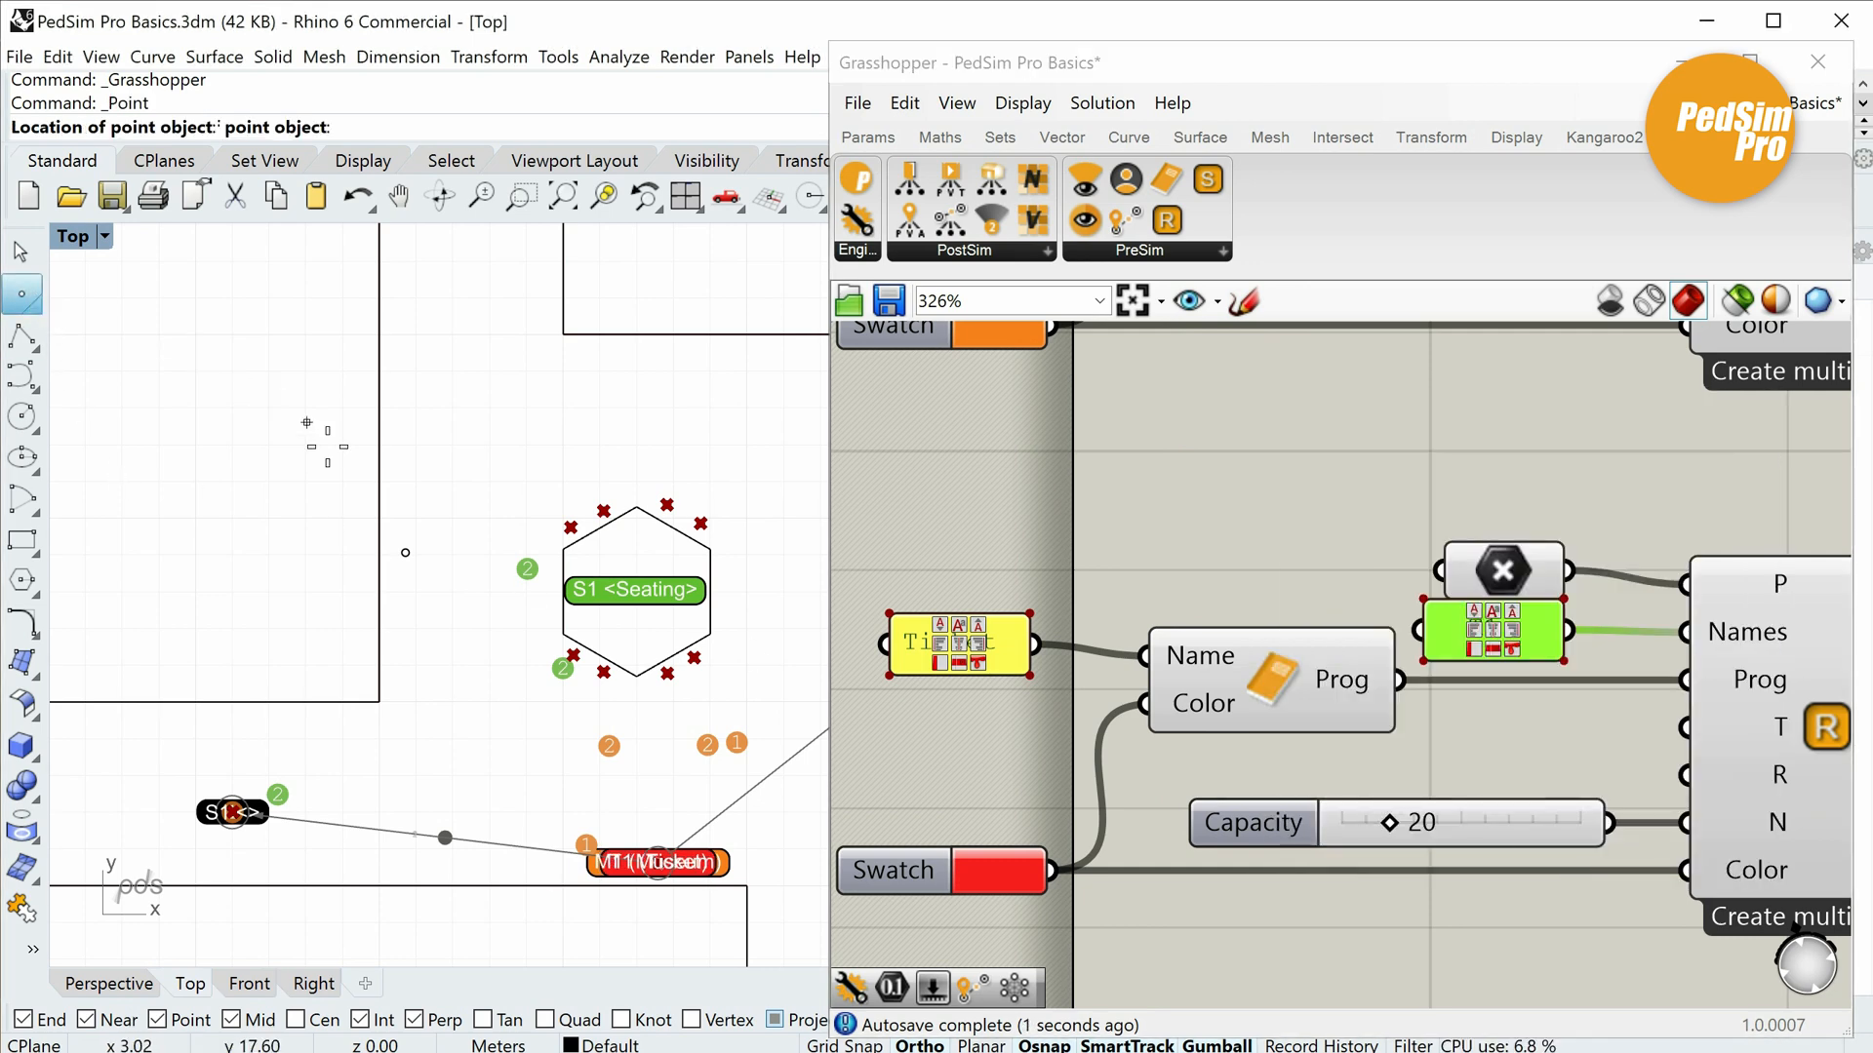
{"action": "scroll", "coordinate": [413, 632], "scroll_direction": "up", "scroll_amount": 4}
{"action": "left_click", "coordinate": [401, 514]}
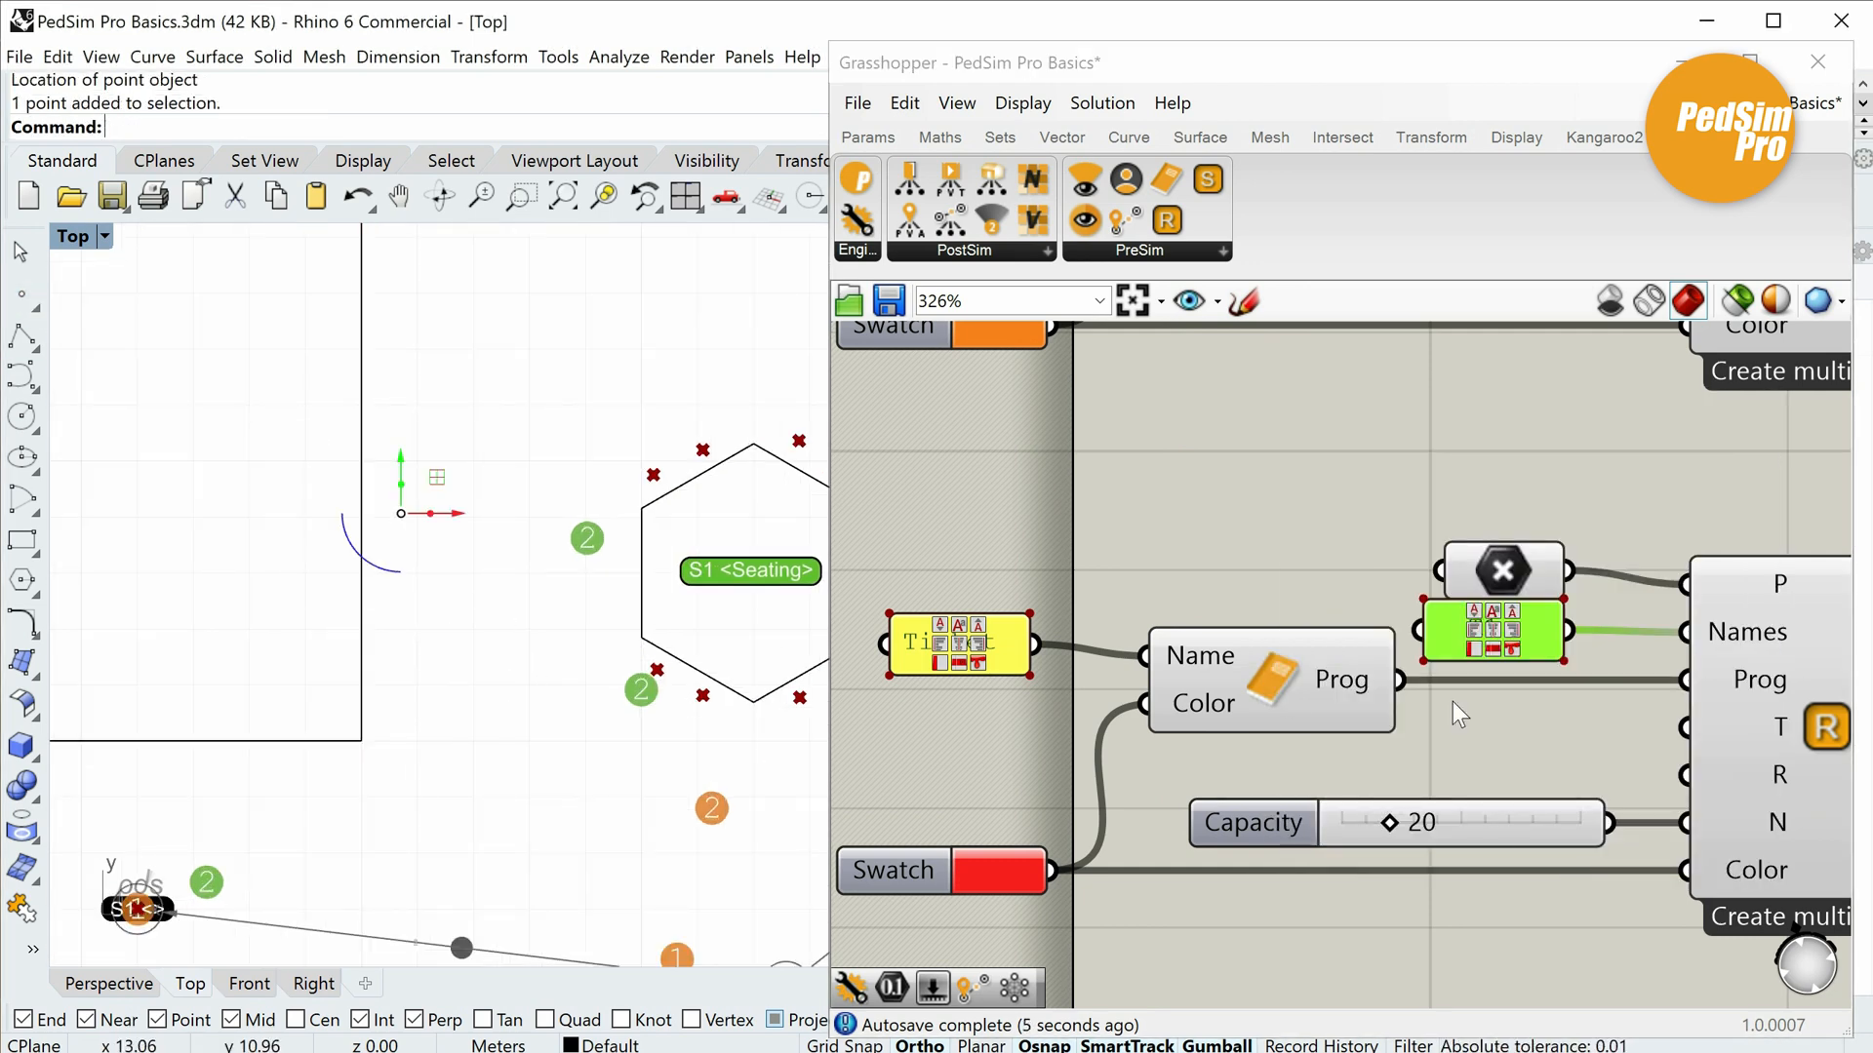
{"action": "right_click", "coordinate": [1517, 574]}
{"action": "left_click", "coordinate": [1570, 921]}
{"action": "scroll", "coordinate": [1471, 817], "scroll_direction": "down", "scroll_amount": 1}
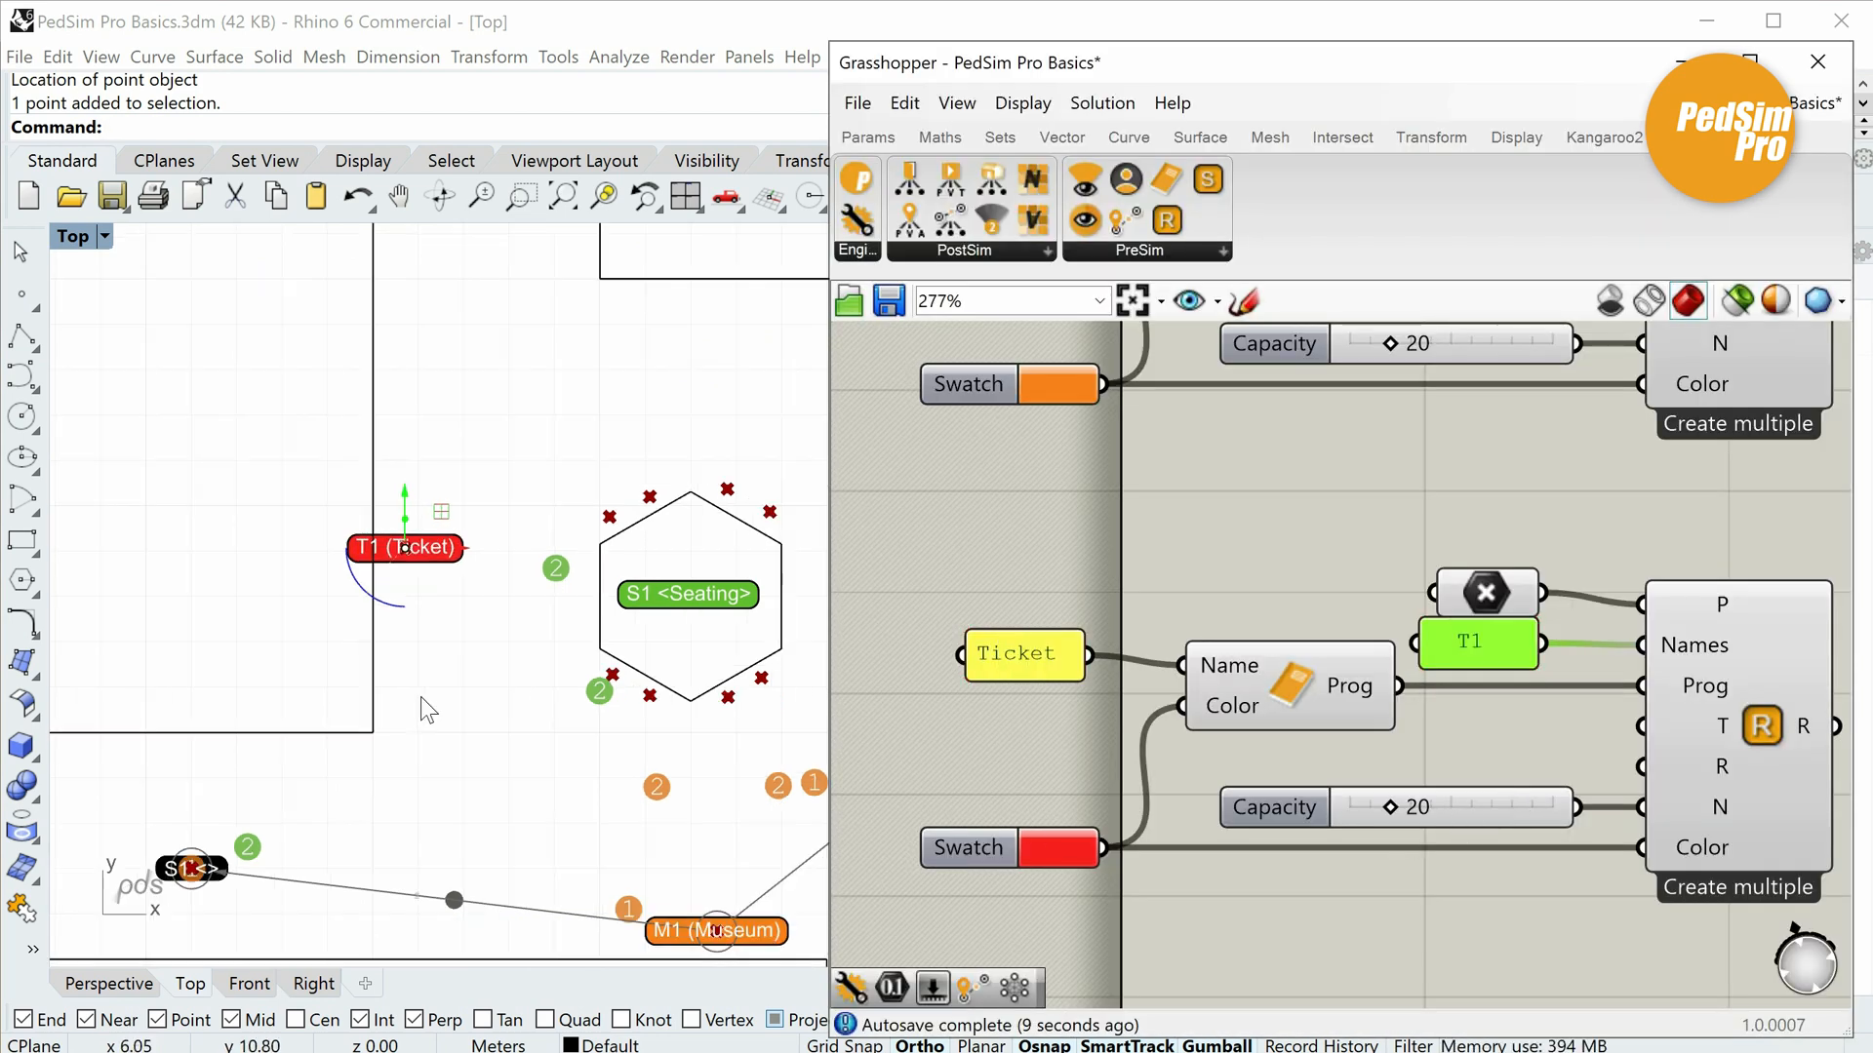
Connect the Ticket room's R output to the D5 input of the Merge component feeding the engine's S input.
{"action": "scroll", "coordinate": [427, 709], "scroll_direction": "down", "scroll_amount": 2}
{"action": "scroll", "coordinate": [1520, 710], "scroll_direction": "down", "scroll_amount": 3}
{"action": "scroll", "coordinate": [1315, 850], "scroll_direction": "up", "scroll_amount": 2}
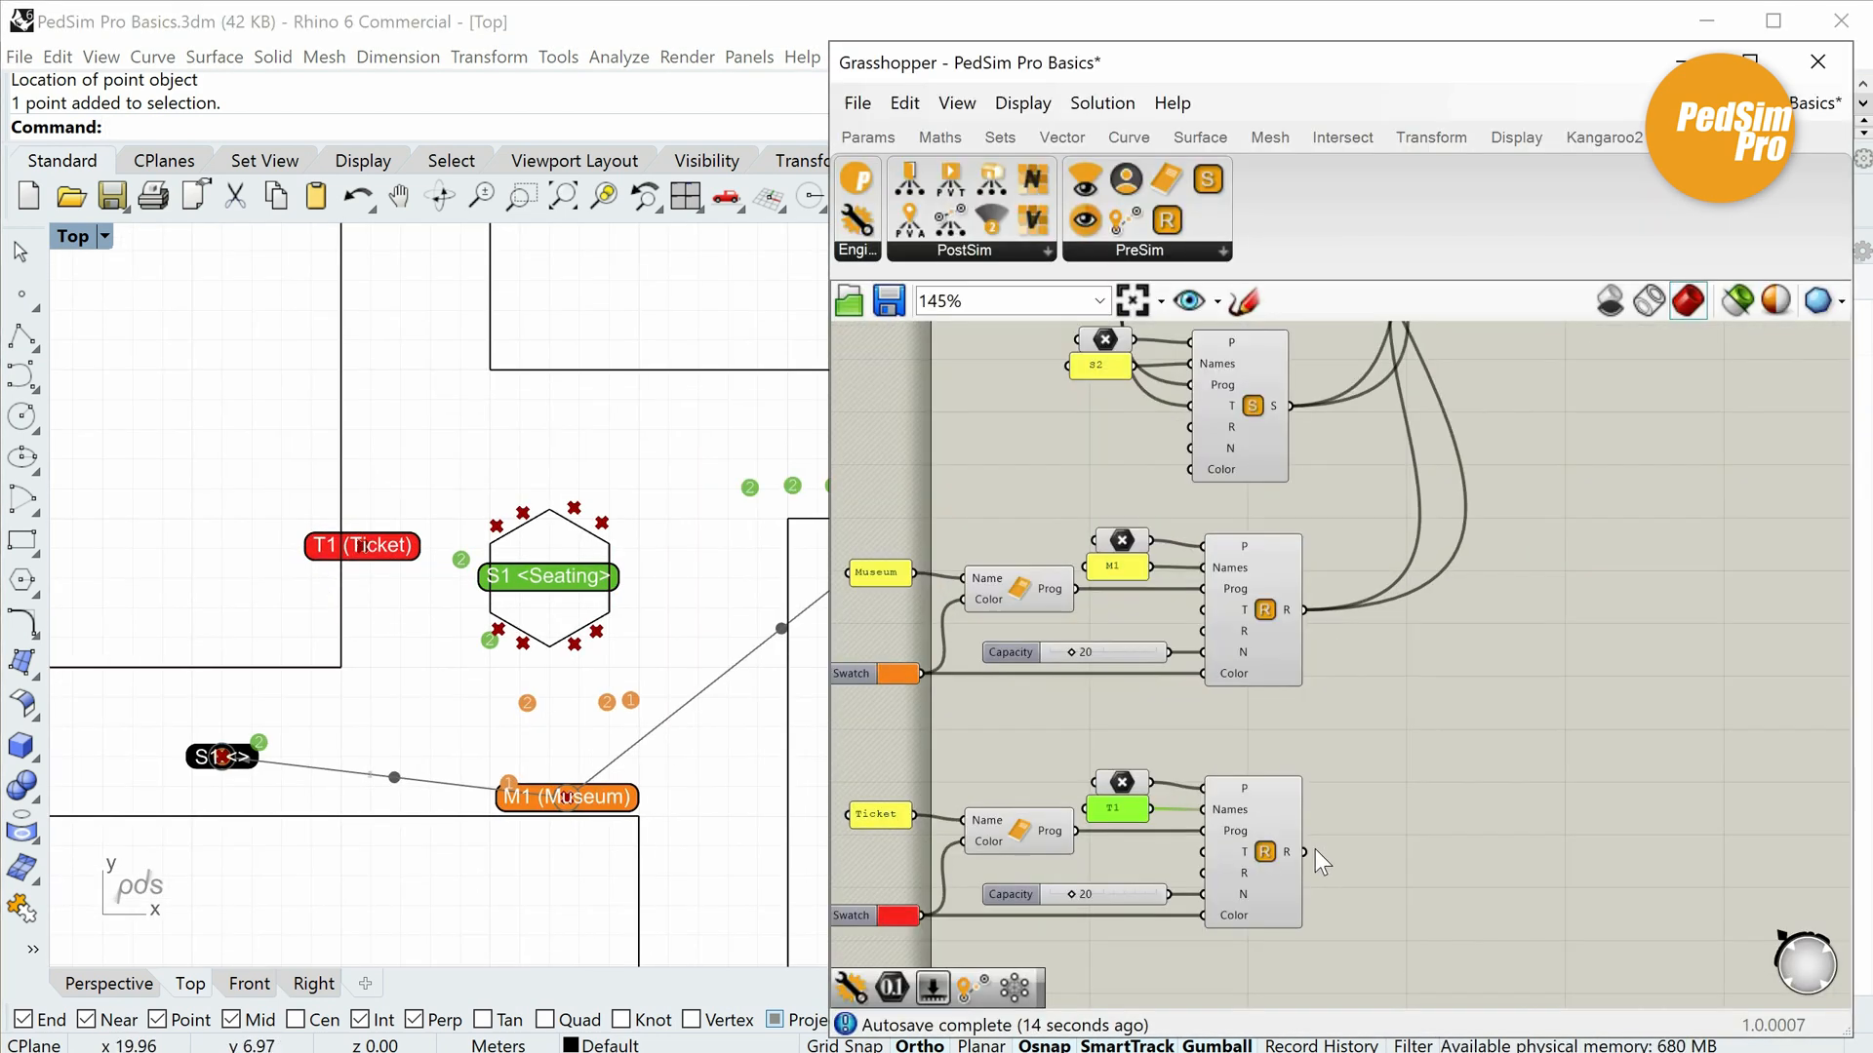
{"action": "left_click_drag", "start_coordinate": [1307, 851], "coordinate": [1358, 640]}
{"action": "scroll", "coordinate": [1178, 913], "scroll_direction": "down", "scroll_amount": 3}
{"action": "scroll", "coordinate": [1390, 458], "scroll_direction": "up", "scroll_amount": 6}
{"action": "scroll", "coordinate": [1590, 702], "scroll_direction": "down", "scroll_amount": 8}
Set the Ticket room's Capacity slider to 10.
{"action": "right_click_drag", "start_coordinate": [1553, 961], "coordinate": [1542, 687]}
{"action": "scroll", "coordinate": [1239, 869], "scroll_direction": "up", "scroll_amount": 4}
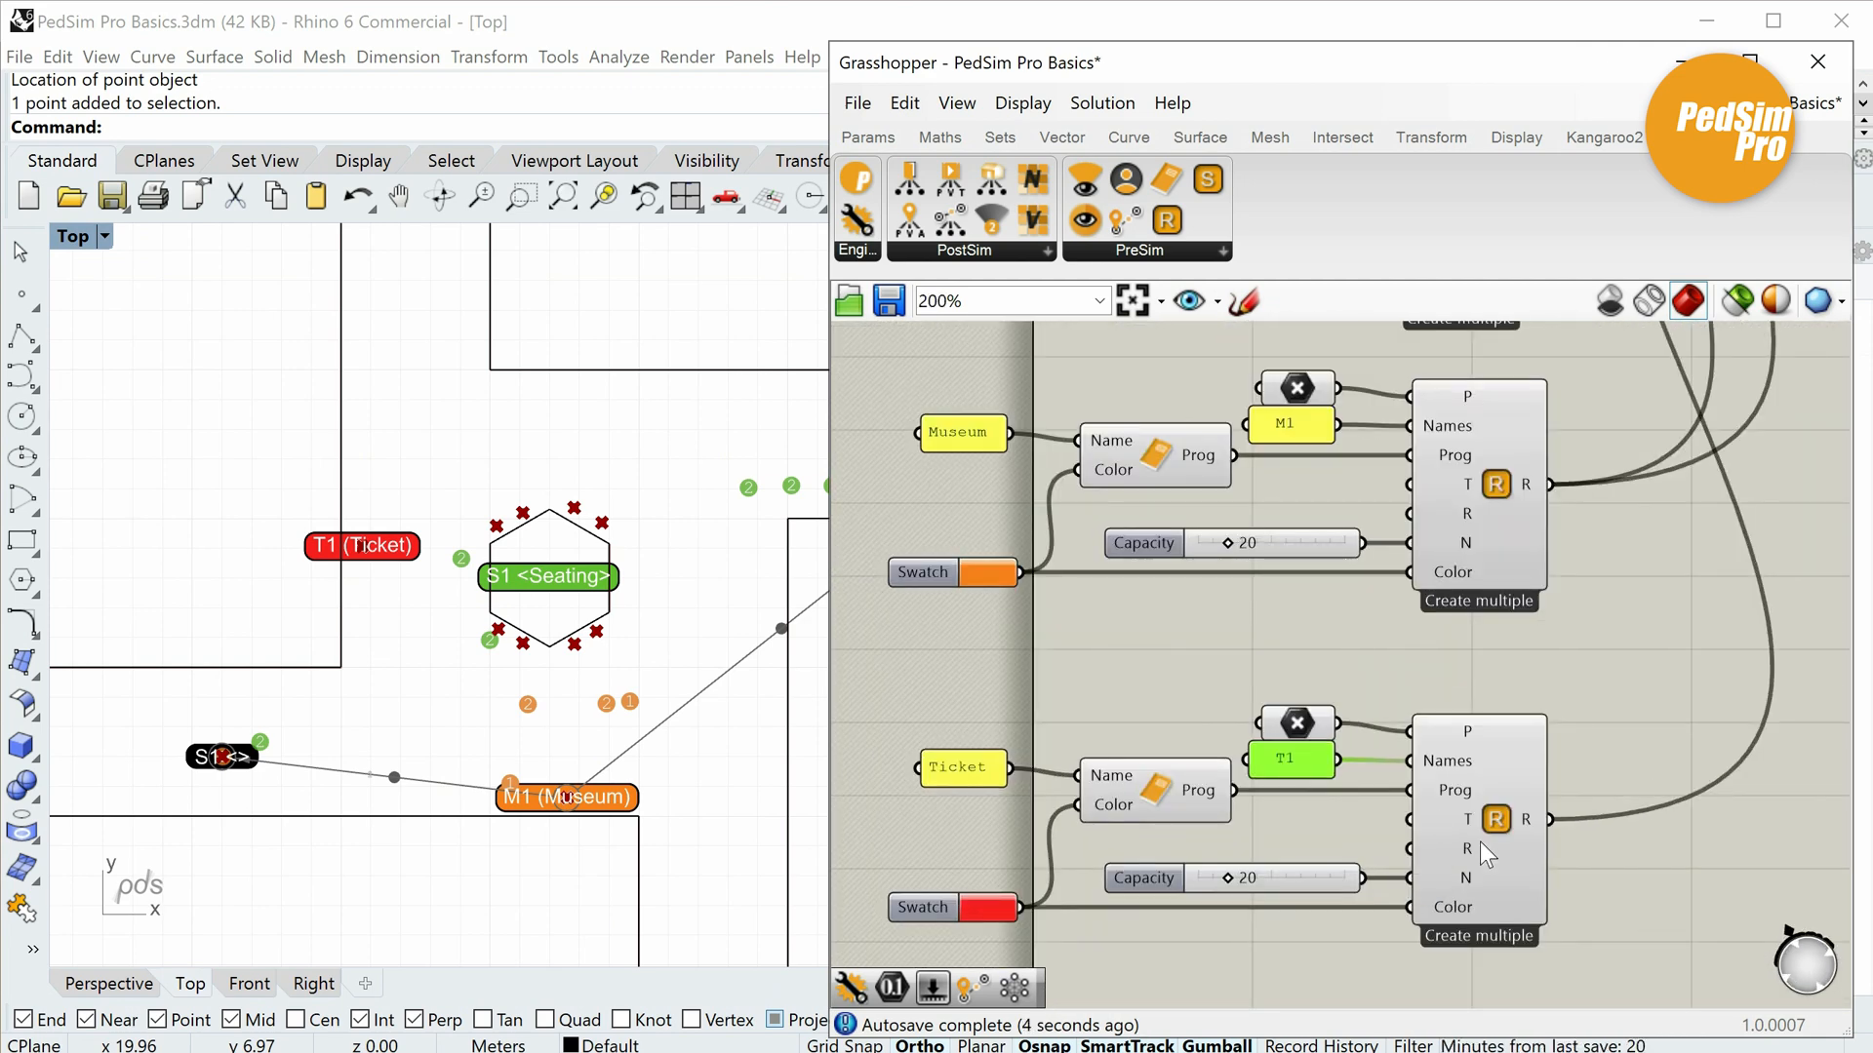
{"action": "scroll", "coordinate": [1307, 951], "scroll_direction": "up", "scroll_amount": 2}
{"action": "double_click", "coordinate": [1278, 827]}
{"action": "type", "text": "10"}
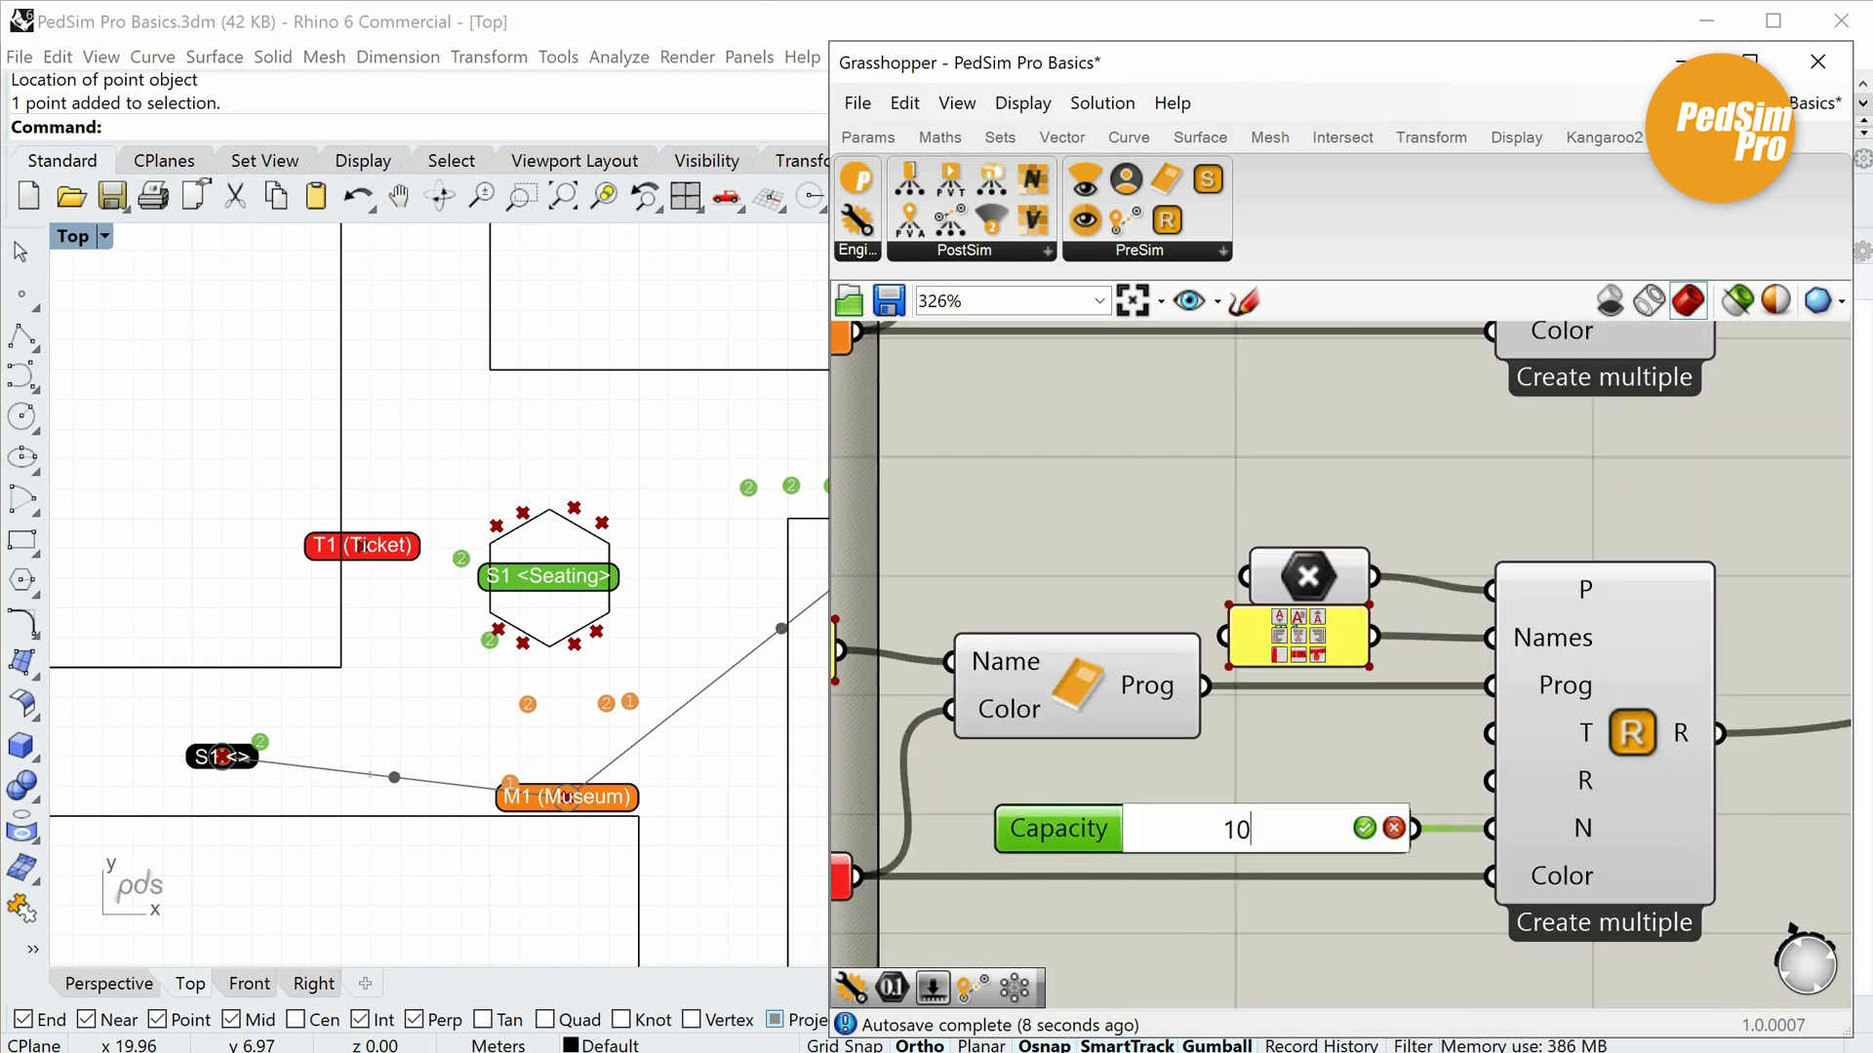
{"action": "key", "text": "Return"}
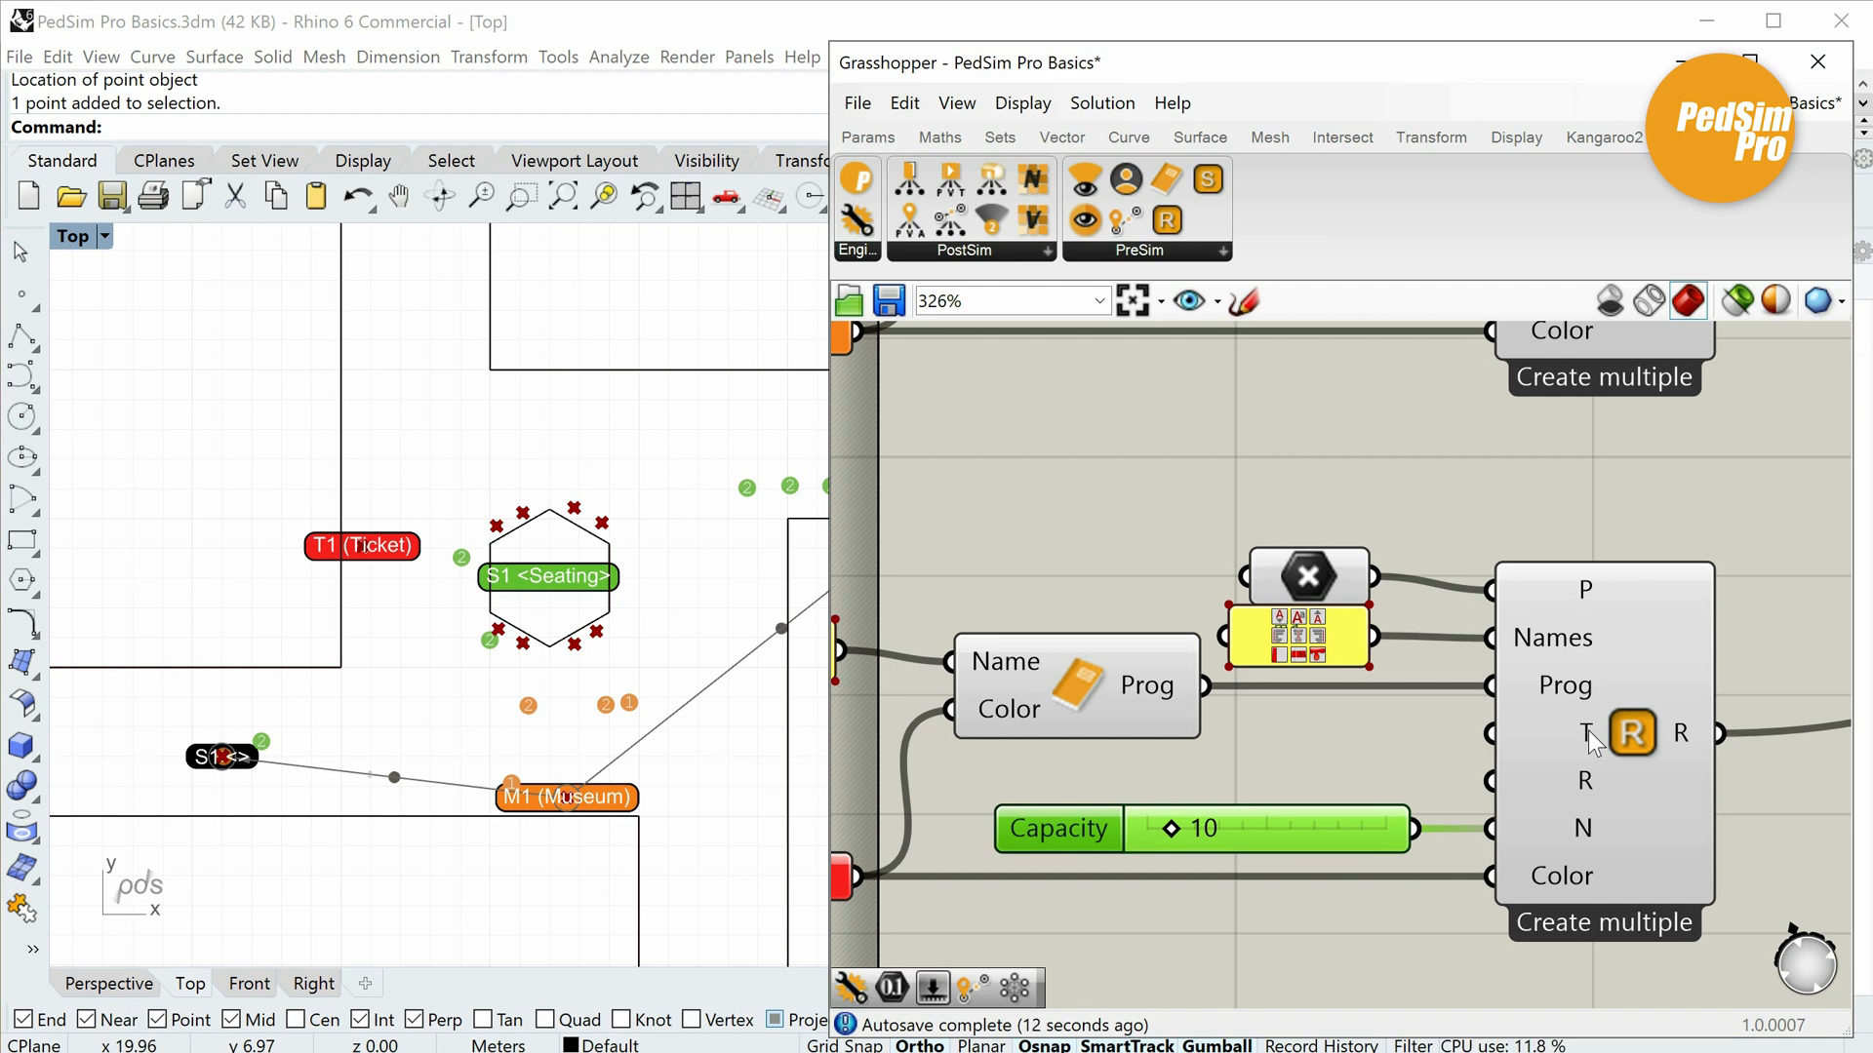
Add a number slider with value 5 and connect it to the Ticket room's T input as Visiting Time.
{"action": "double_click", "coordinate": [1249, 757]}
{"action": "type", "text": "5"}
{"action": "key", "text": "Return"}
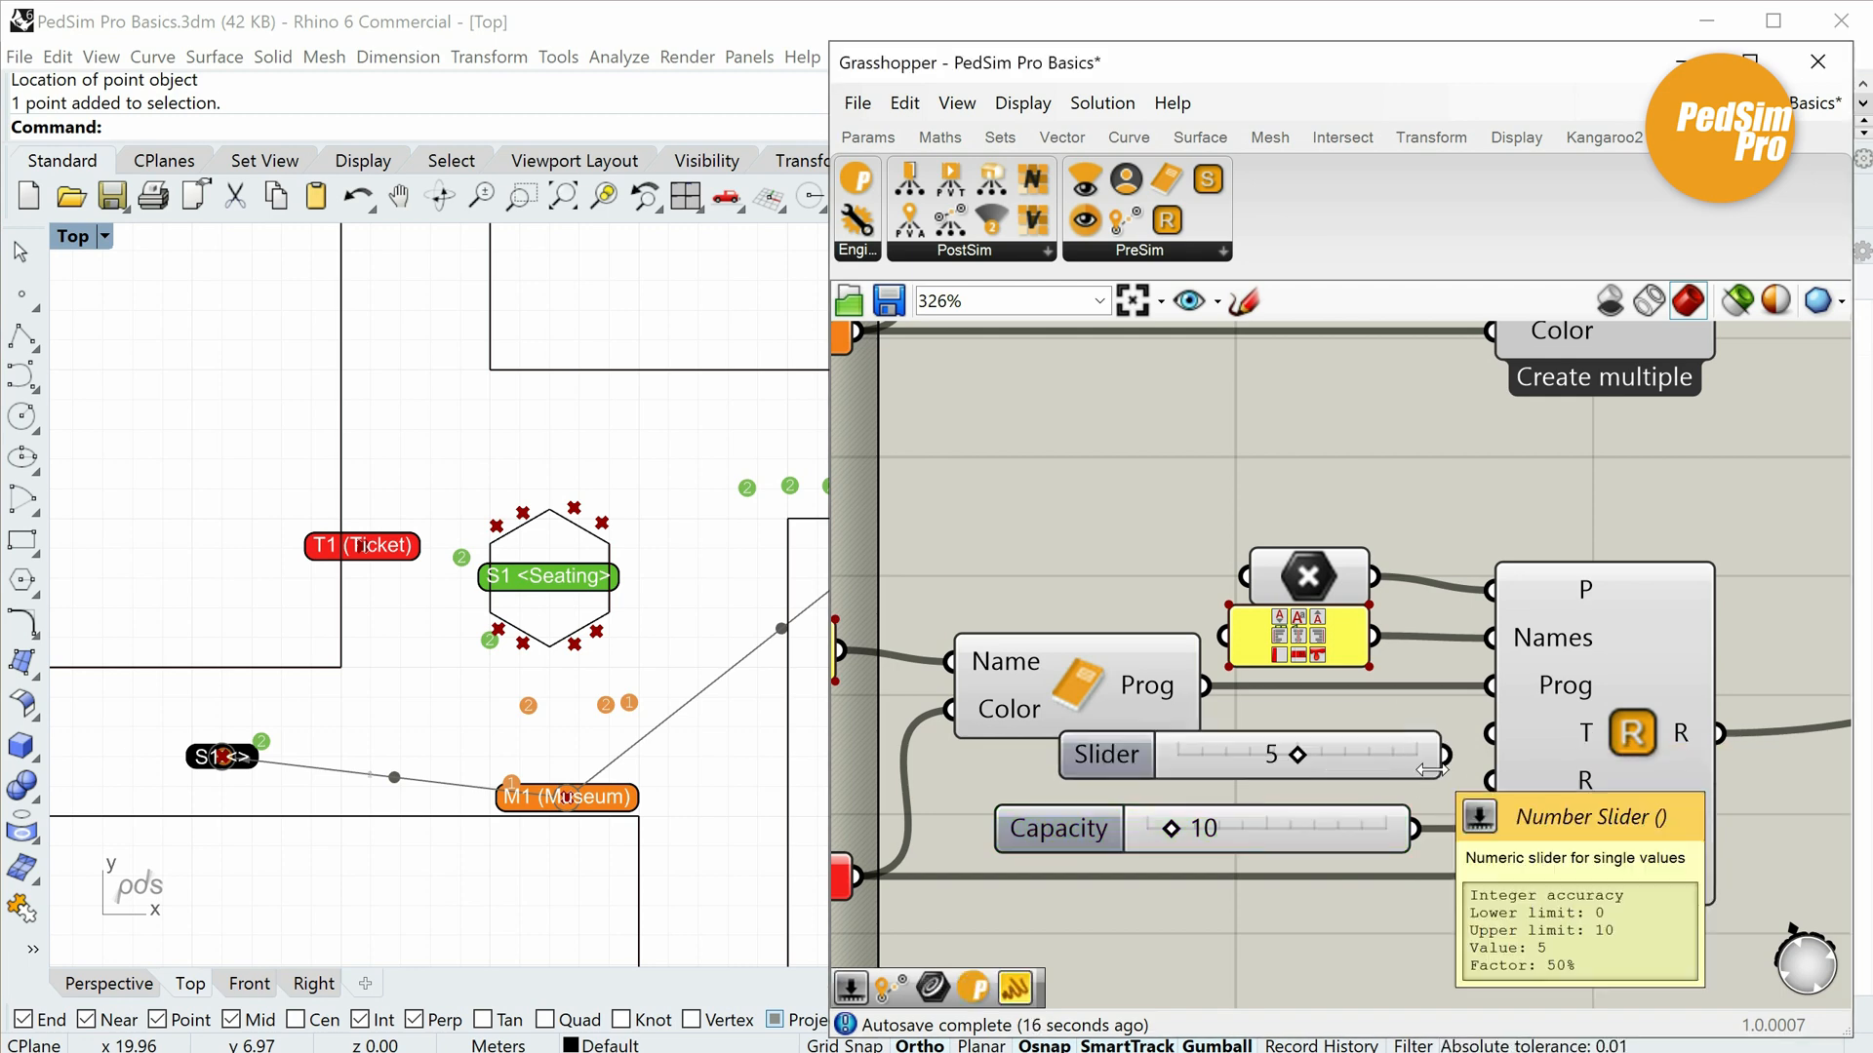
{"action": "left_click_drag", "start_coordinate": [1372, 775], "coordinate": [1323, 792]}
{"action": "left_click_drag", "start_coordinate": [1491, 735], "coordinate": [1372, 779]}
{"action": "scroll", "coordinate": [1371, 778], "scroll_direction": "down", "scroll_amount": 5}
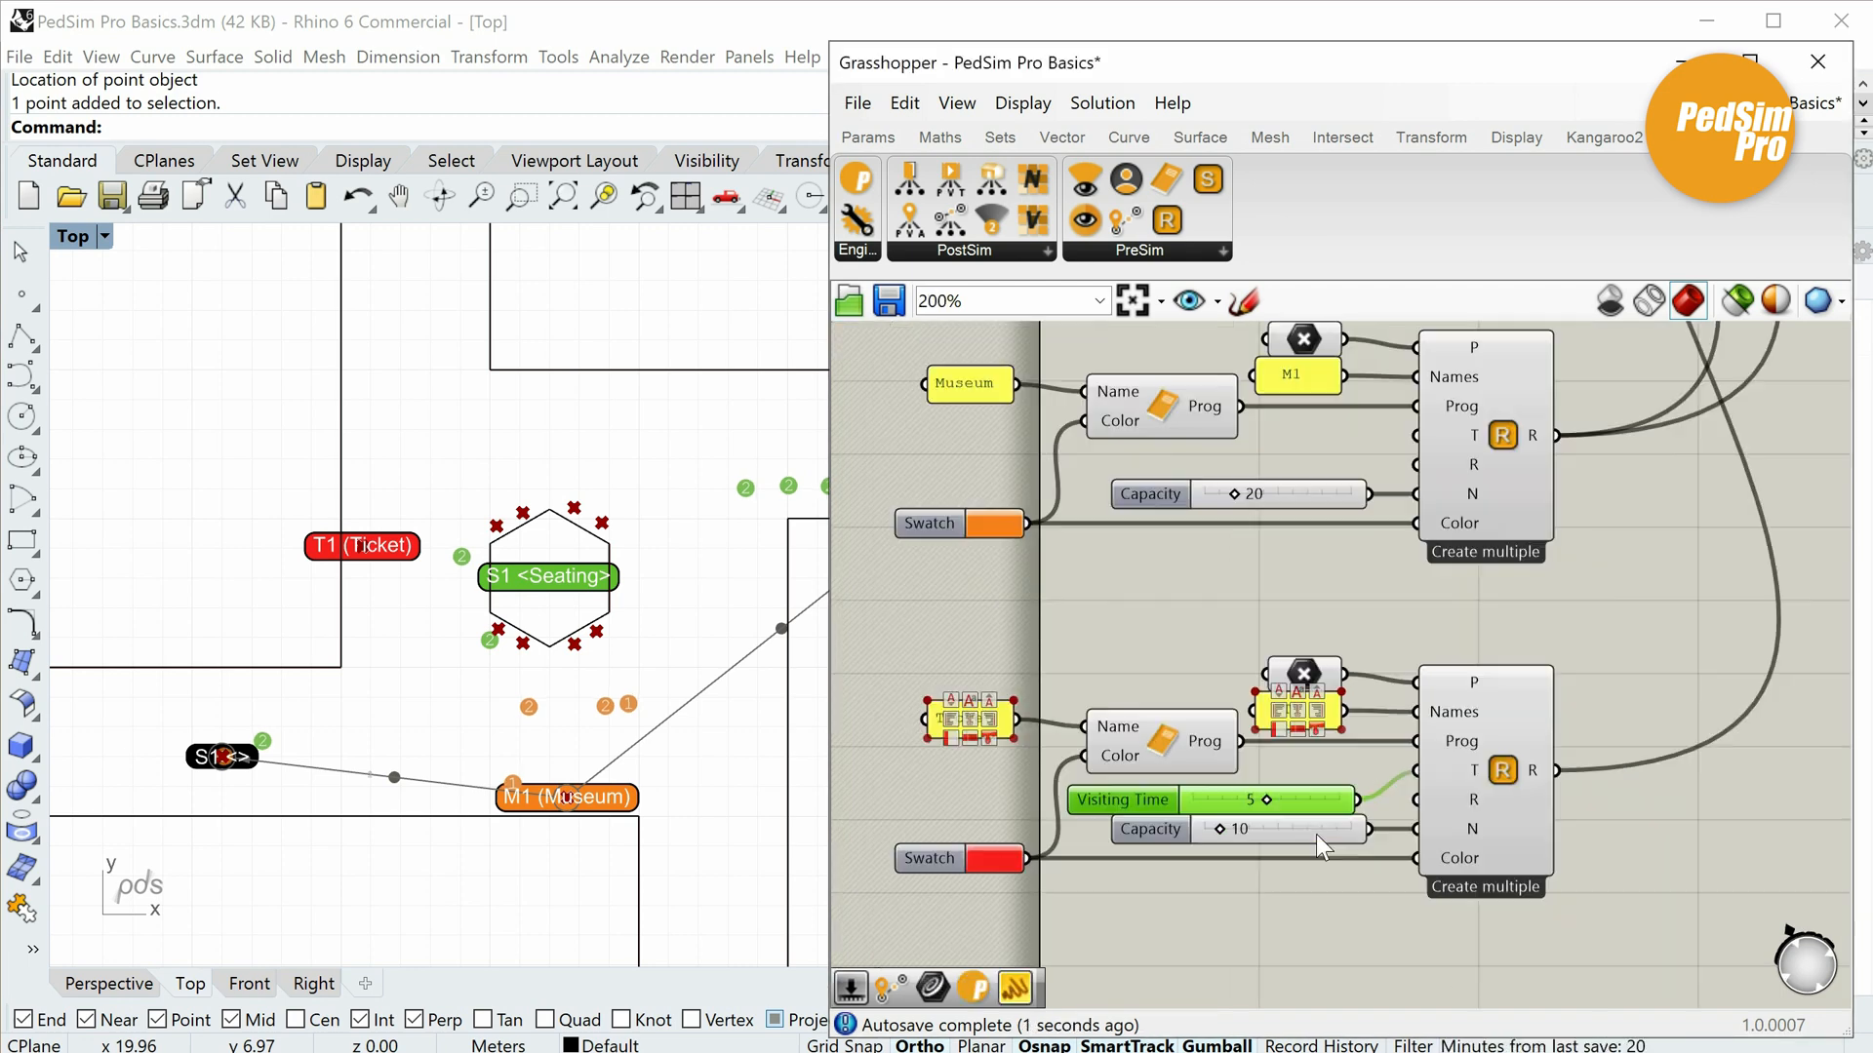
Insert a new D2 input in the Merge component feeding the person templates and connect the Ticket room's R output to it.
{"action": "scroll", "coordinate": [1377, 700], "scroll_direction": "down", "scroll_amount": 3}
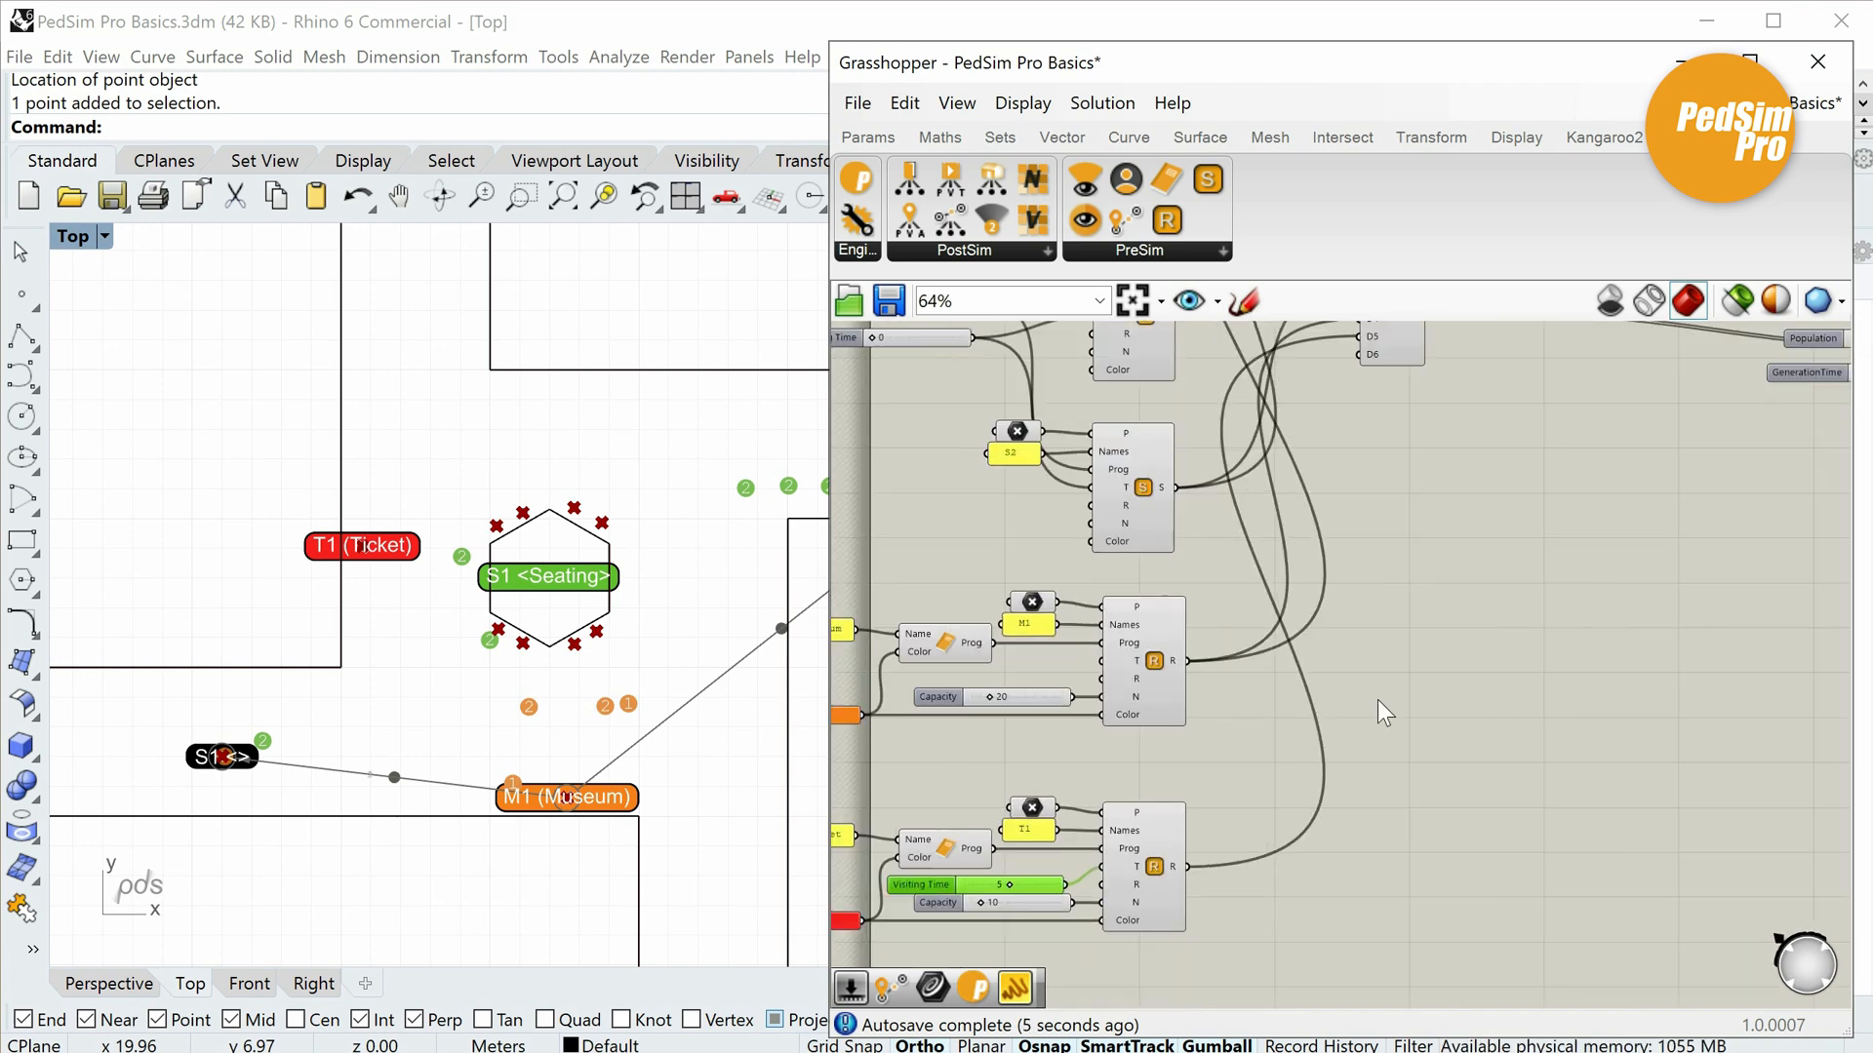
{"action": "scroll", "coordinate": [1291, 673], "scroll_direction": "up", "scroll_amount": 7}
{"action": "scroll", "coordinate": [1350, 585], "scroll_direction": "down", "scroll_amount": 4}
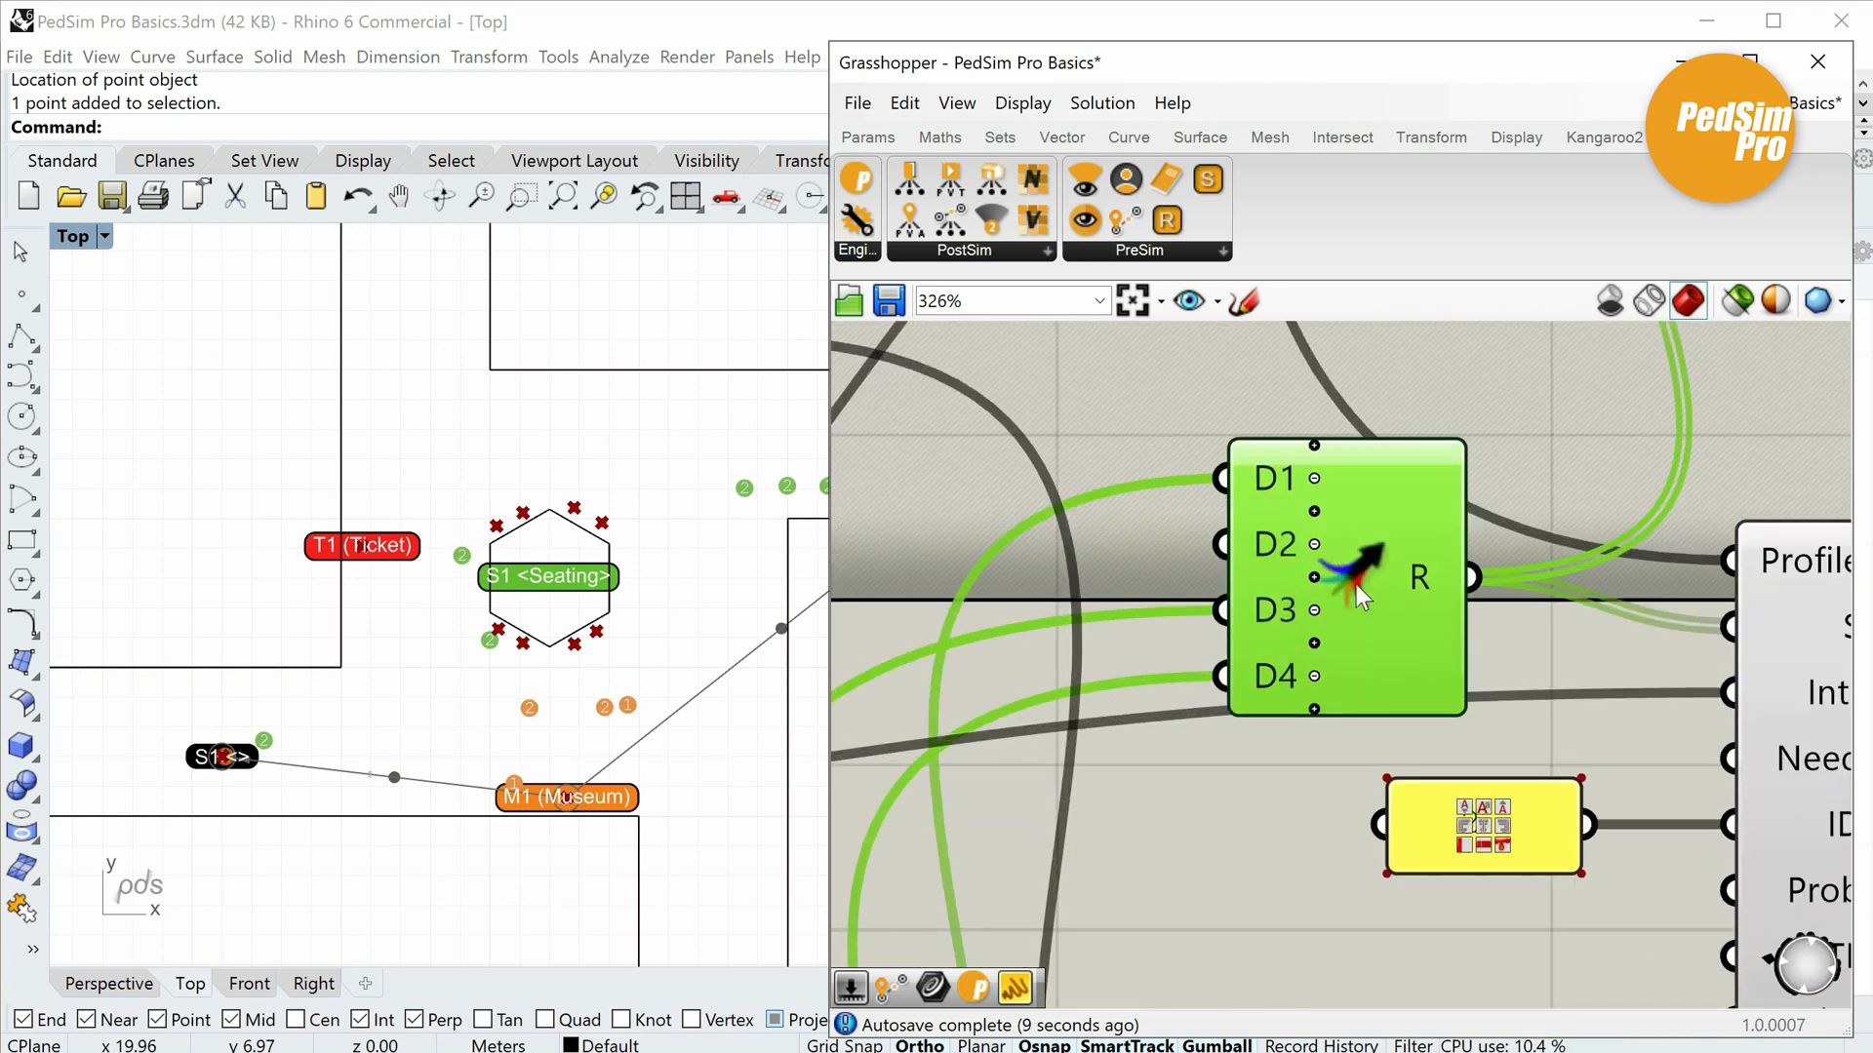
{"action": "scroll", "coordinate": [1350, 595], "scroll_direction": "up", "scroll_amount": 2}
{"action": "scroll", "coordinate": [1355, 587], "scroll_direction": "down", "scroll_amount": 4}
{"action": "scroll", "coordinate": [1448, 771], "scroll_direction": "up", "scroll_amount": 4}
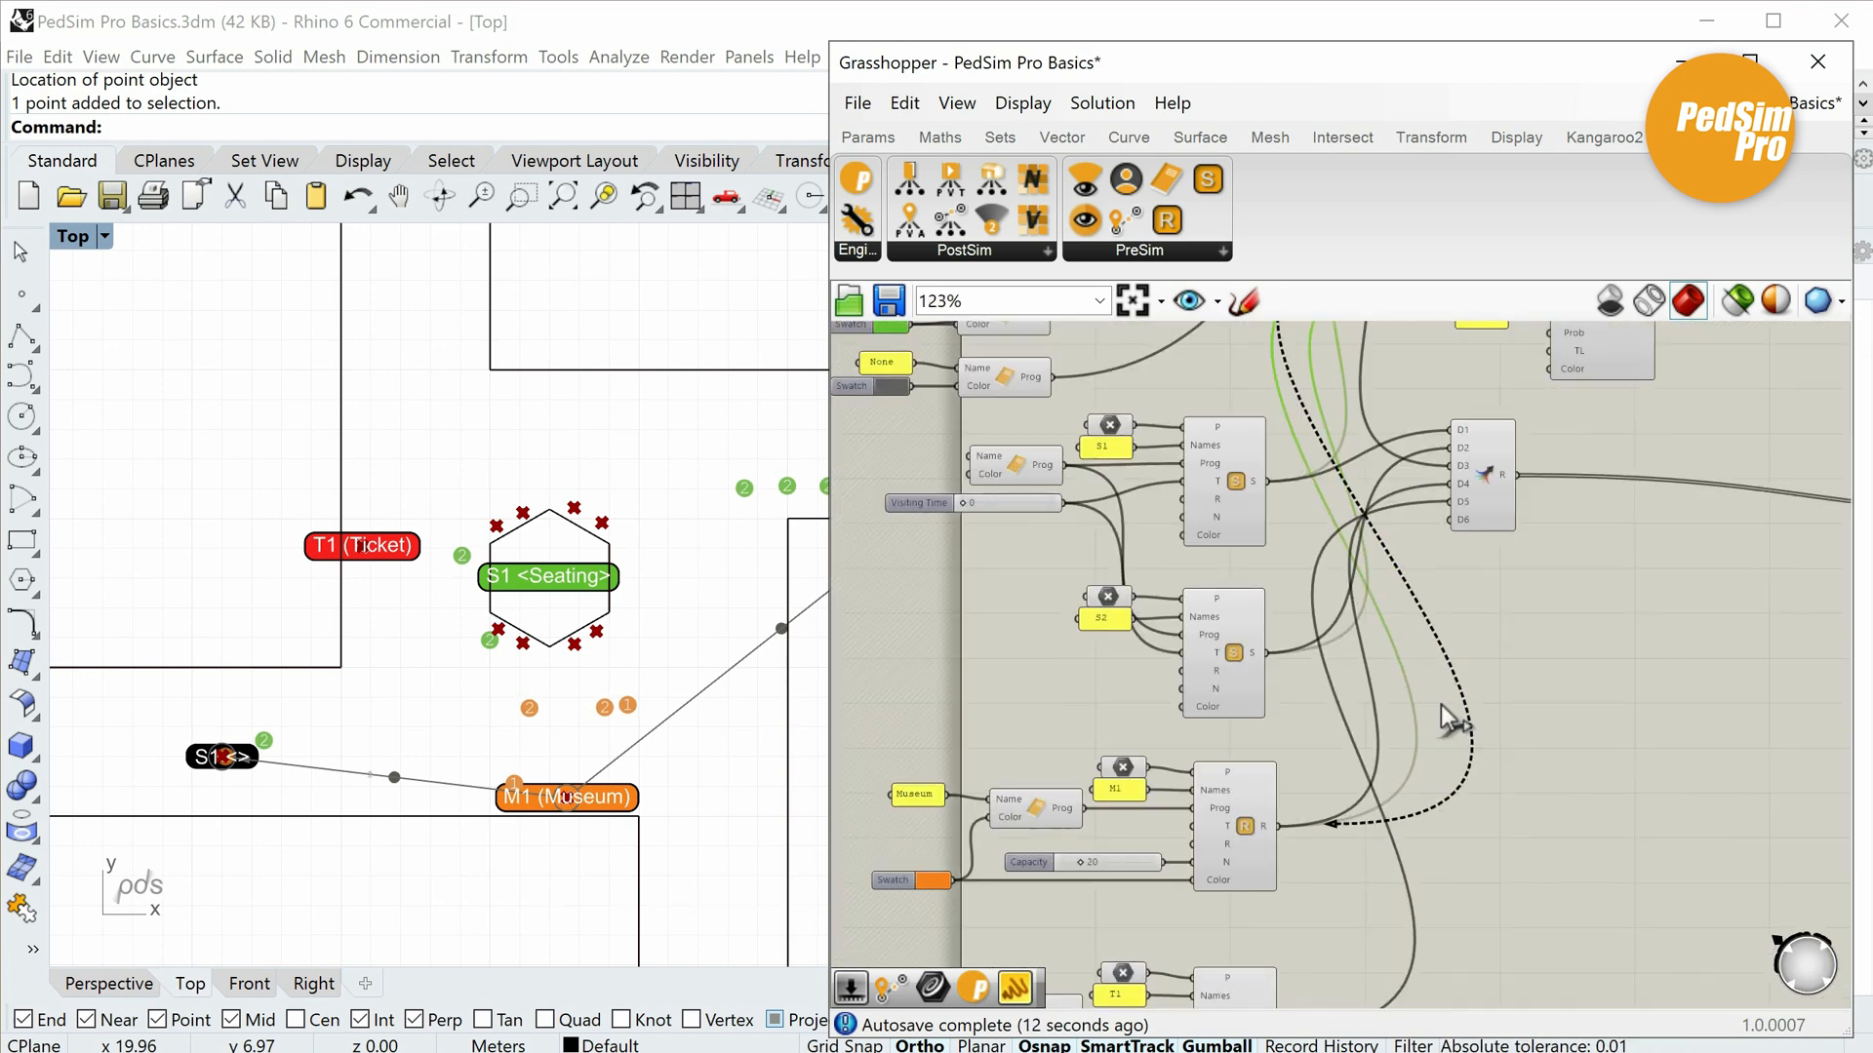
Examine the route linking stop S1, the ticket room, the museum and stop S2 in the Rhino Top viewport.
{"action": "right_click_drag", "start_coordinate": [408, 710], "coordinate": [322, 648]}
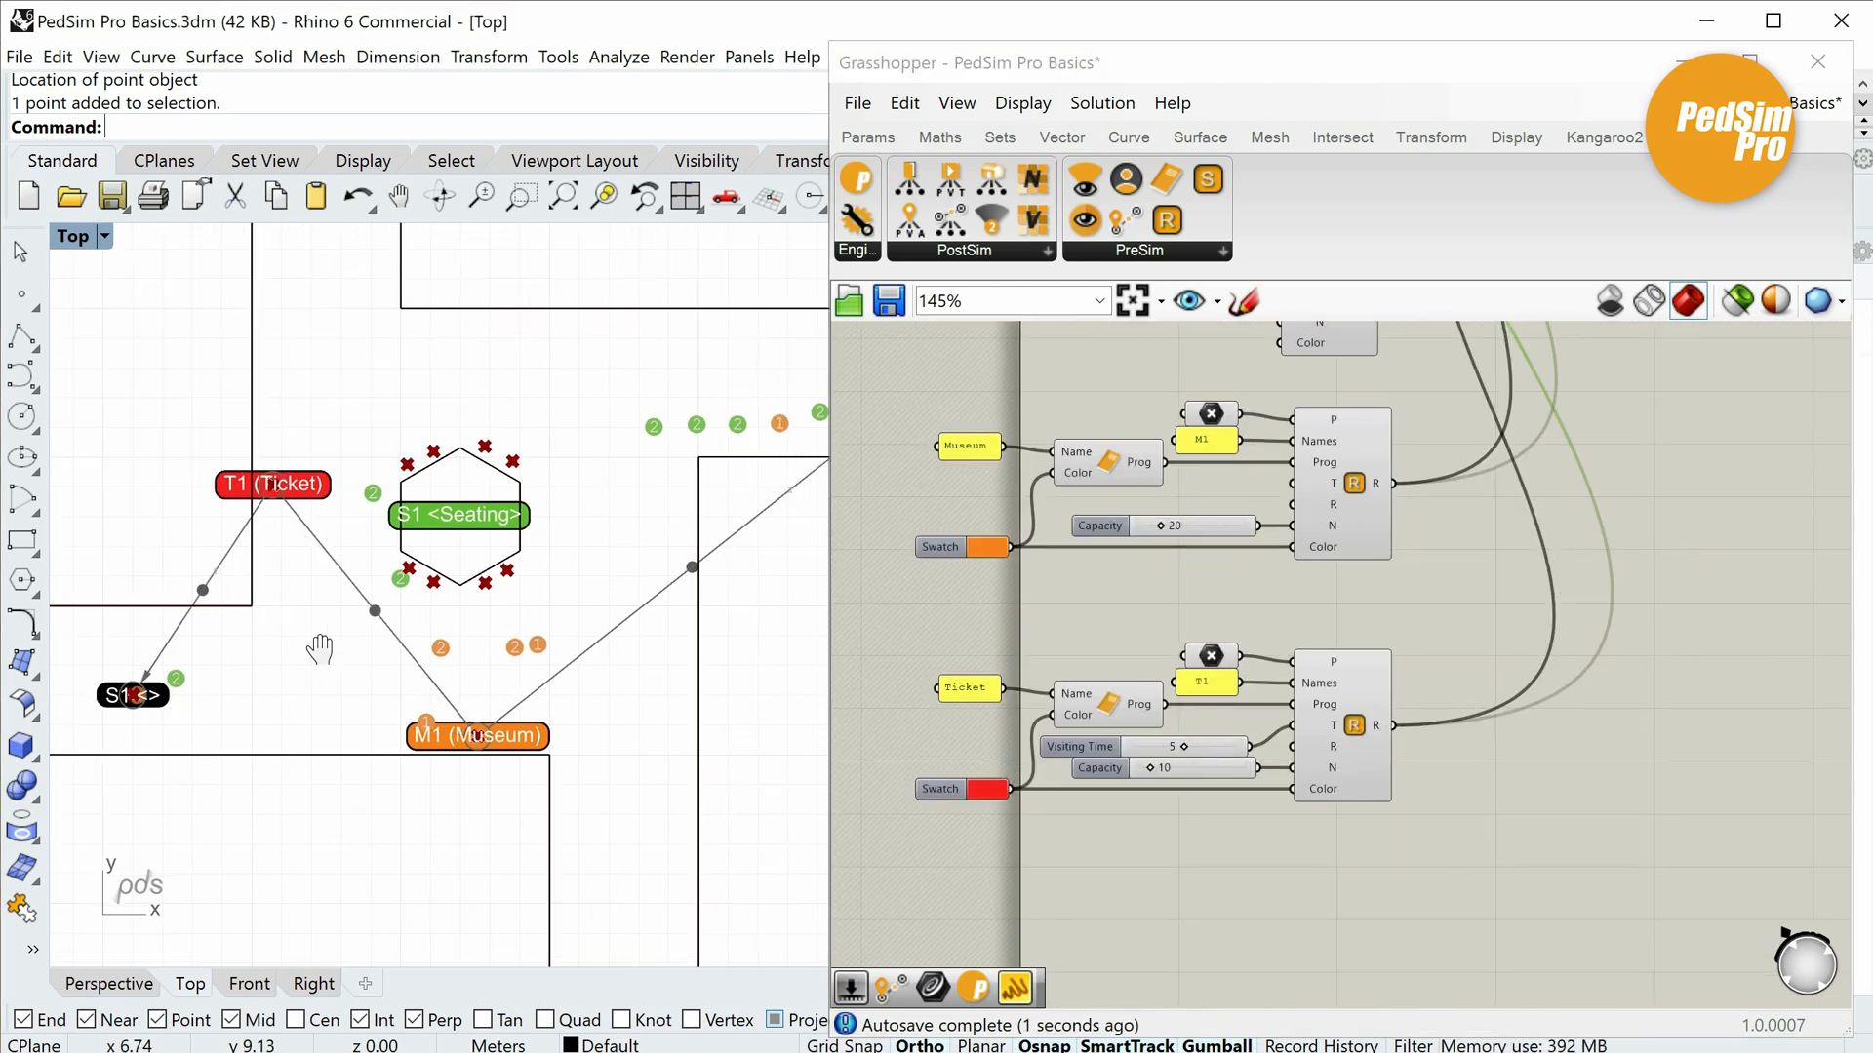
{"action": "scroll", "coordinate": [164, 645], "scroll_direction": "up", "scroll_amount": 6}
{"action": "right_click_drag", "start_coordinate": [775, 775], "coordinate": [440, 788]}
{"action": "scroll", "coordinate": [566, 726], "scroll_direction": "down", "scroll_amount": 4}
{"action": "right_click_drag", "start_coordinate": [632, 704], "coordinate": [385, 824]}
{"action": "scroll", "coordinate": [430, 685], "scroll_direction": "down", "scroll_amount": 4}
{"action": "right_click_drag", "start_coordinate": [308, 742], "coordinate": [611, 668]}
{"action": "scroll", "coordinate": [1443, 586], "scroll_direction": "down", "scroll_amount": 3}
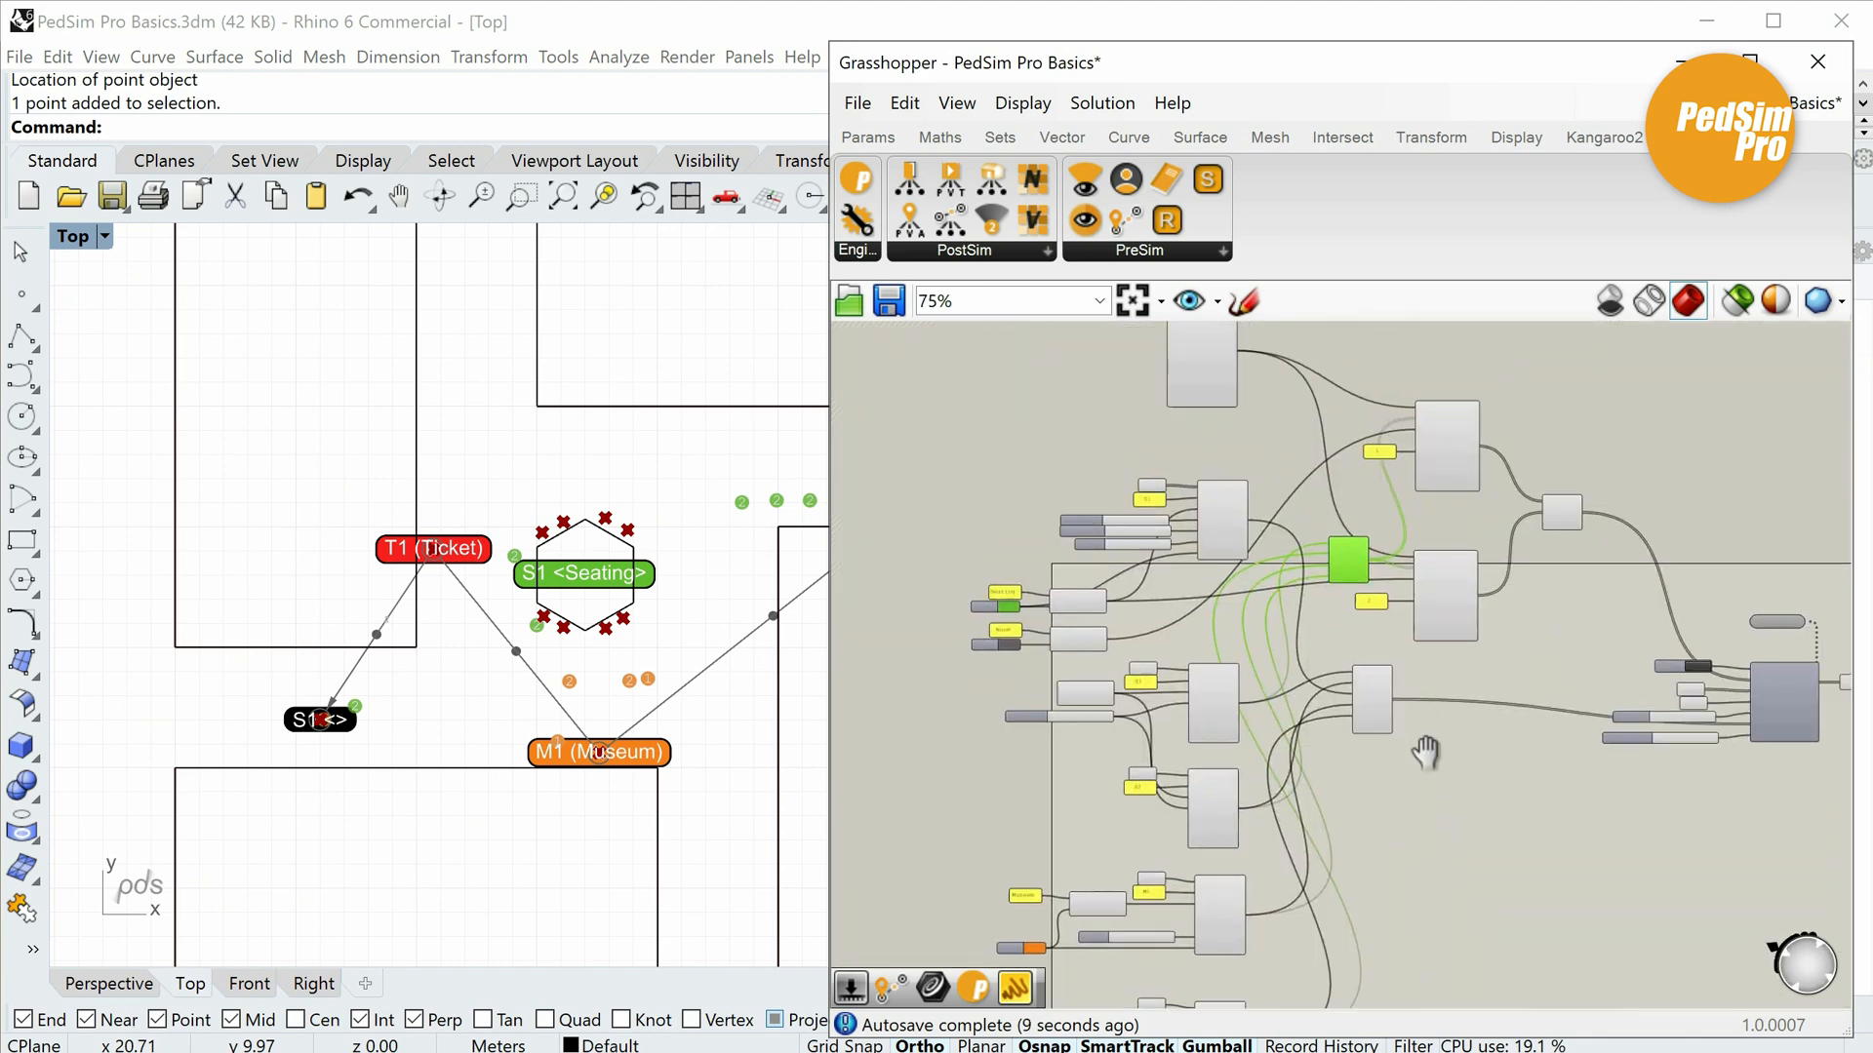
Switch both person templates from Both Dir. to Original Dir.
{"action": "scroll", "coordinate": [1443, 586], "scroll_direction": "up", "scroll_amount": 5}
{"action": "scroll", "coordinate": [1312, 605], "scroll_direction": "up", "scroll_amount": 3}
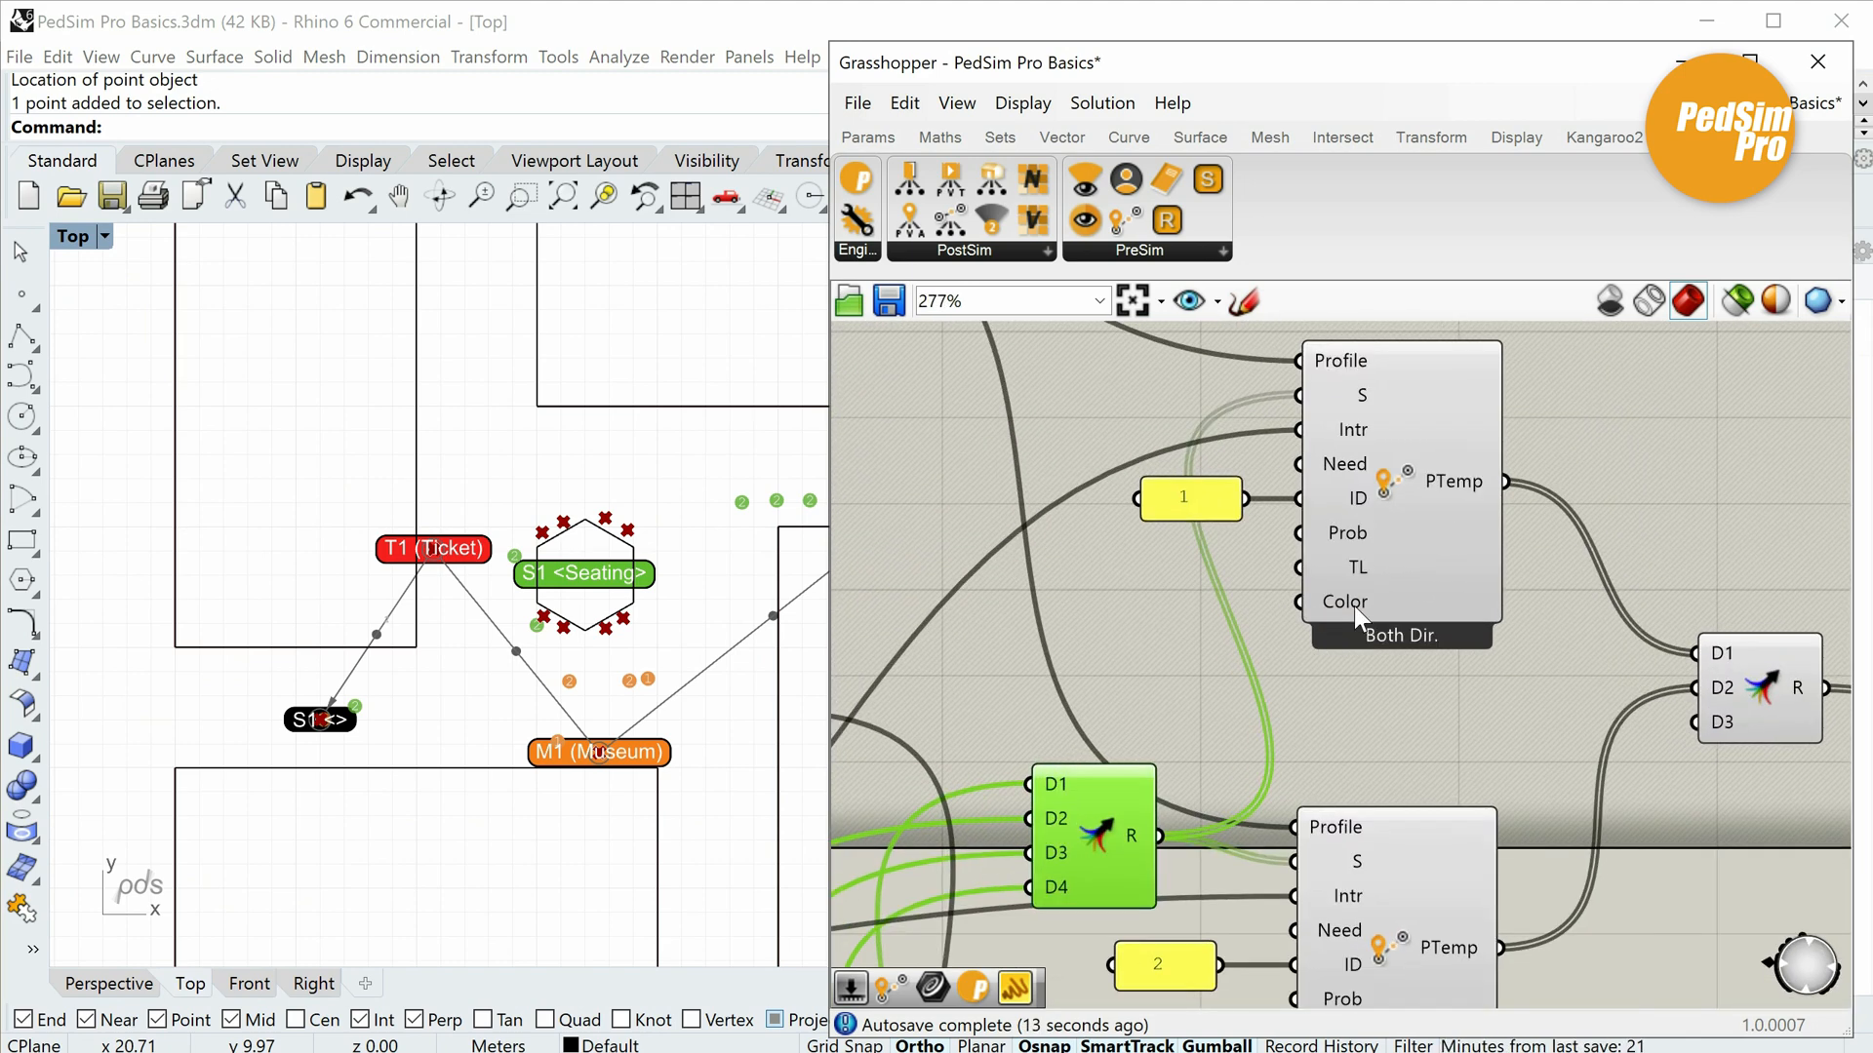
{"action": "right_click", "coordinate": [1364, 540]}
{"action": "left_click", "coordinate": [1471, 674]}
{"action": "scroll", "coordinate": [1379, 591], "scroll_direction": "down", "scroll_amount": 3}
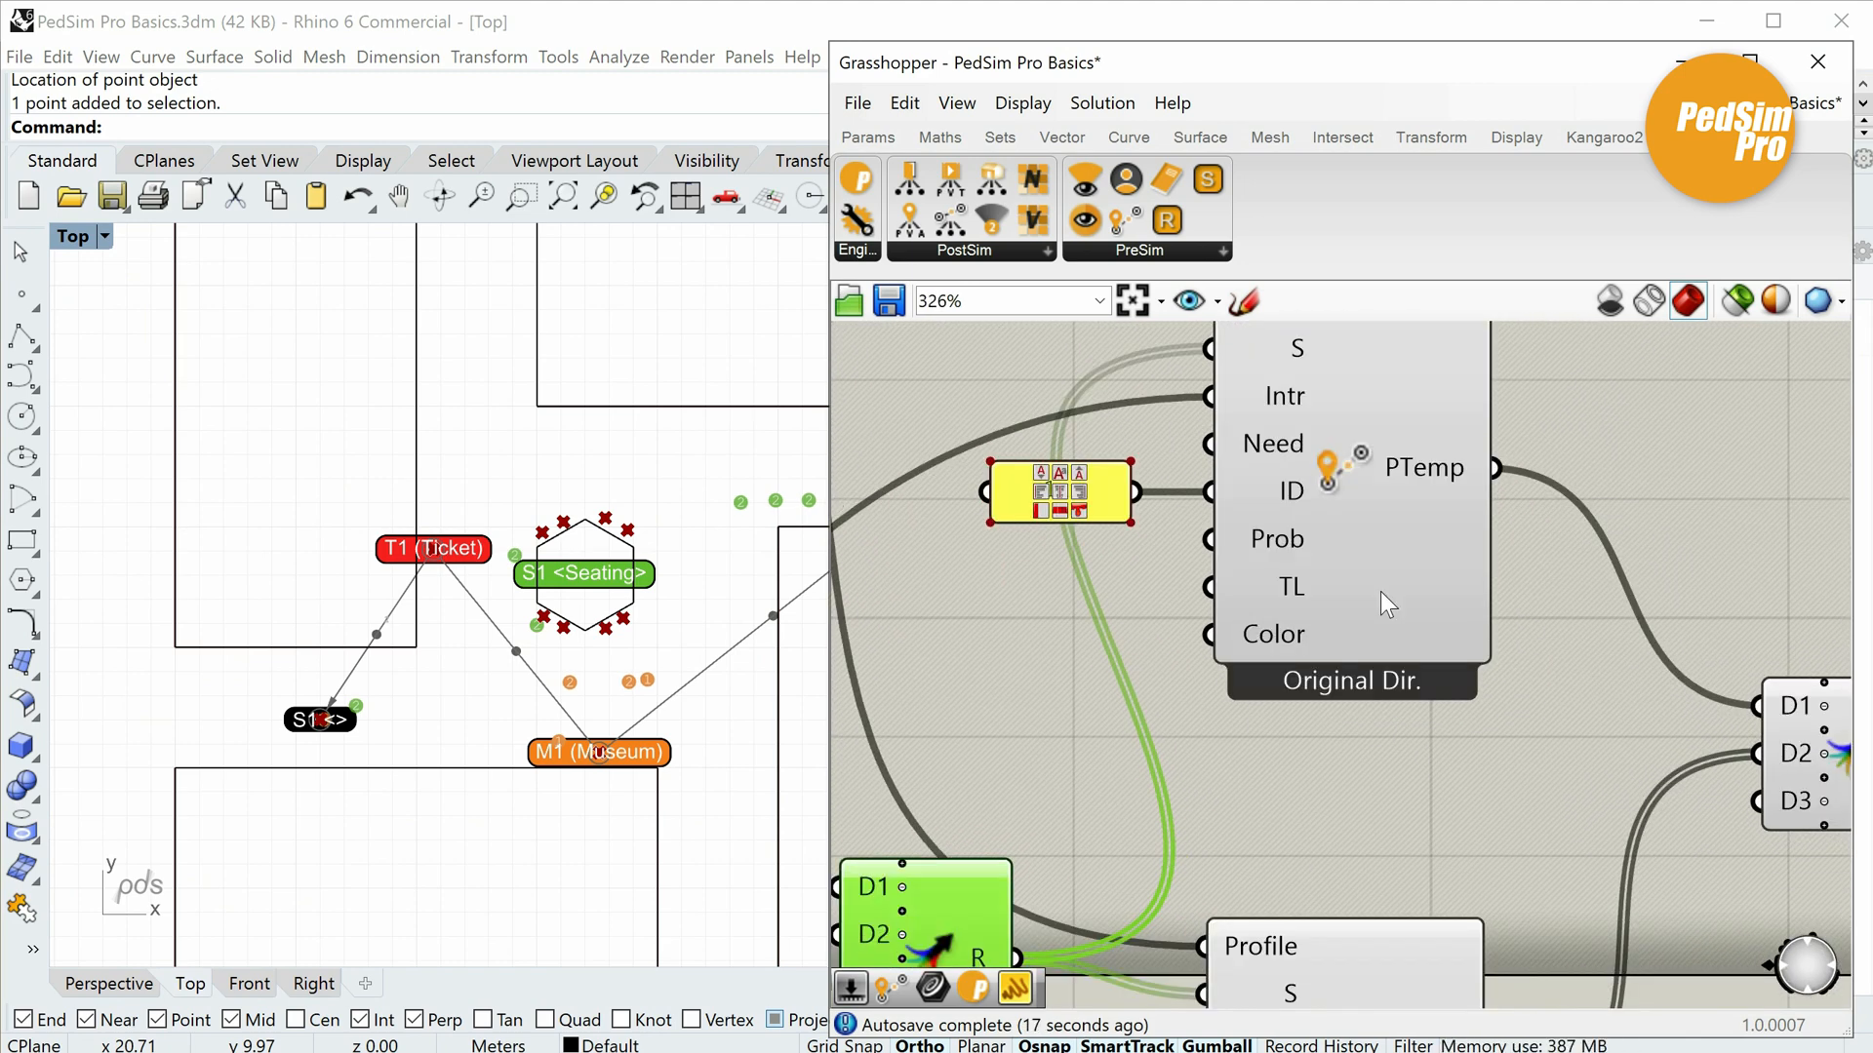
{"action": "scroll", "coordinate": [1348, 746], "scroll_direction": "up", "scroll_amount": 3}
{"action": "right_click", "coordinate": [1312, 635]}
{"action": "left_click", "coordinate": [1414, 767]}
Restart the simulation with its timer enabled and watch the pedestrians in the Rhino Top viewport without the Grasshopper window.
{"action": "scroll", "coordinate": [1488, 794], "scroll_direction": "down", "scroll_amount": 6}
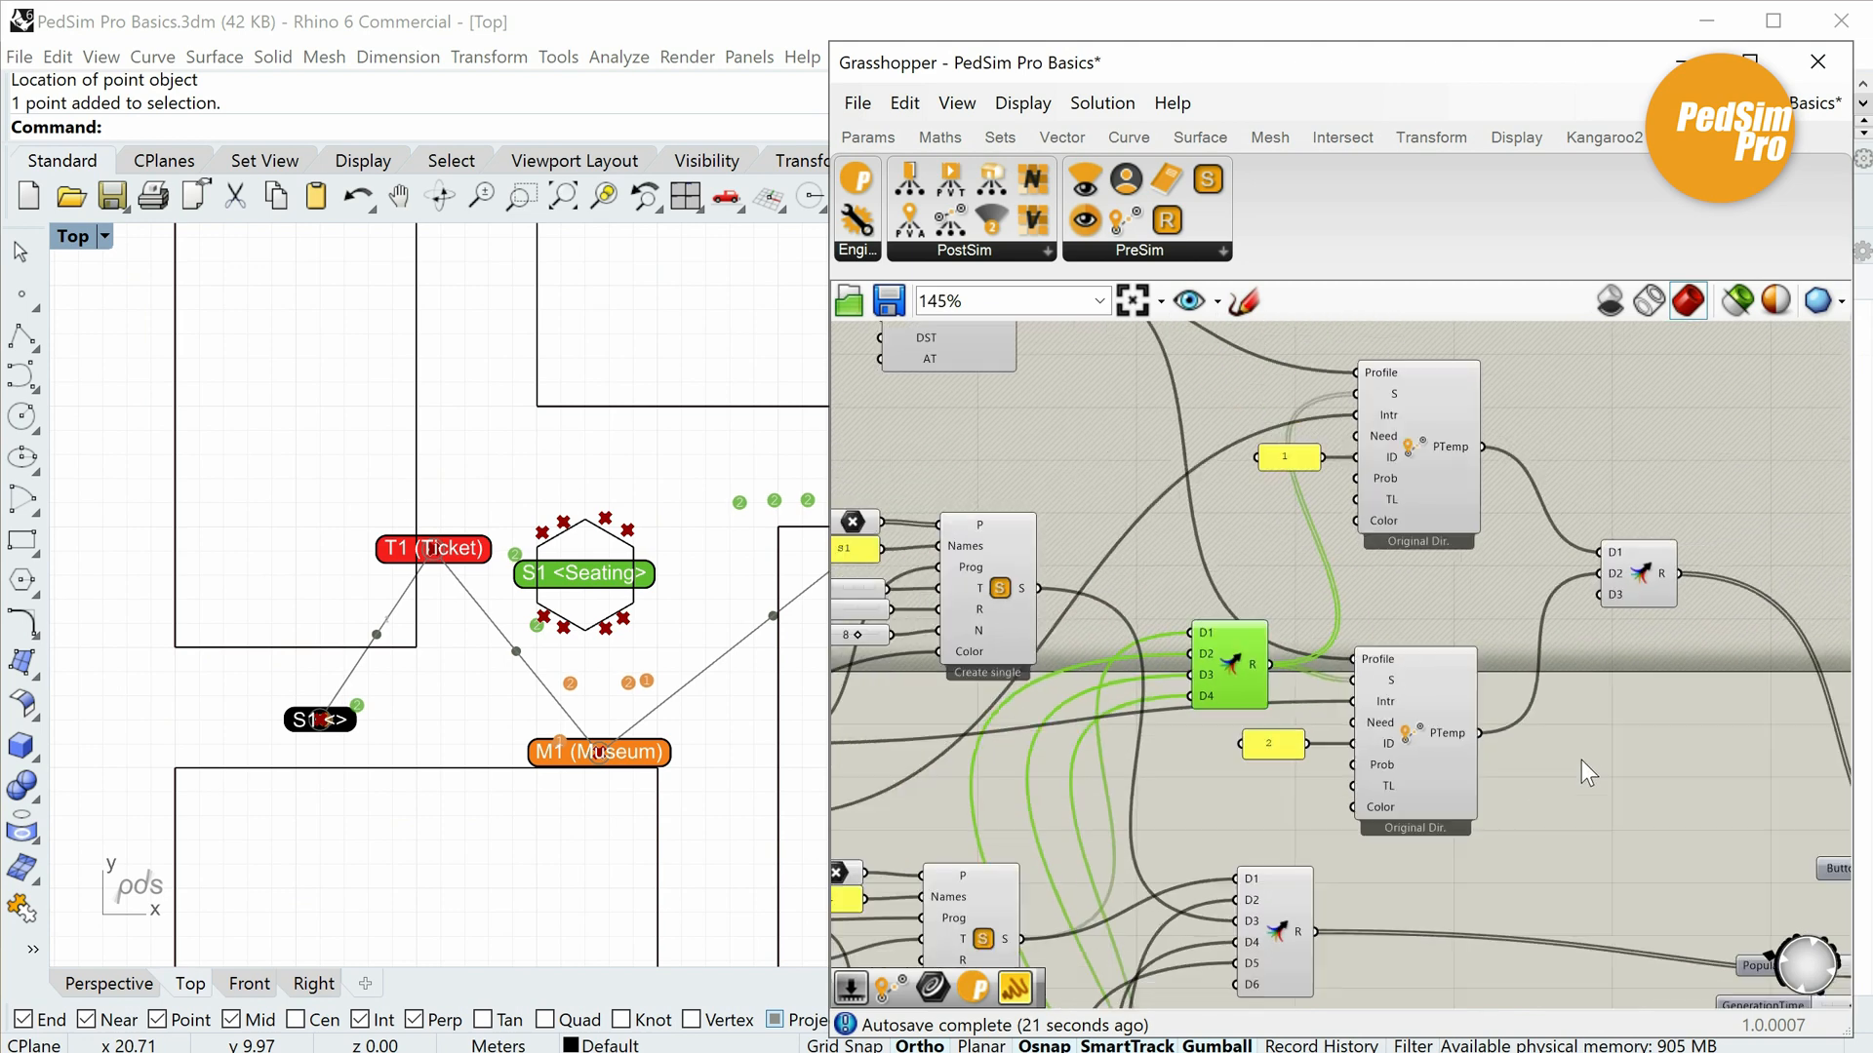
{"action": "right_click_drag", "start_coordinate": [1624, 873], "coordinate": [1167, 746]}
{"action": "scroll", "coordinate": [1084, 711], "scroll_direction": "up", "scroll_amount": 3}
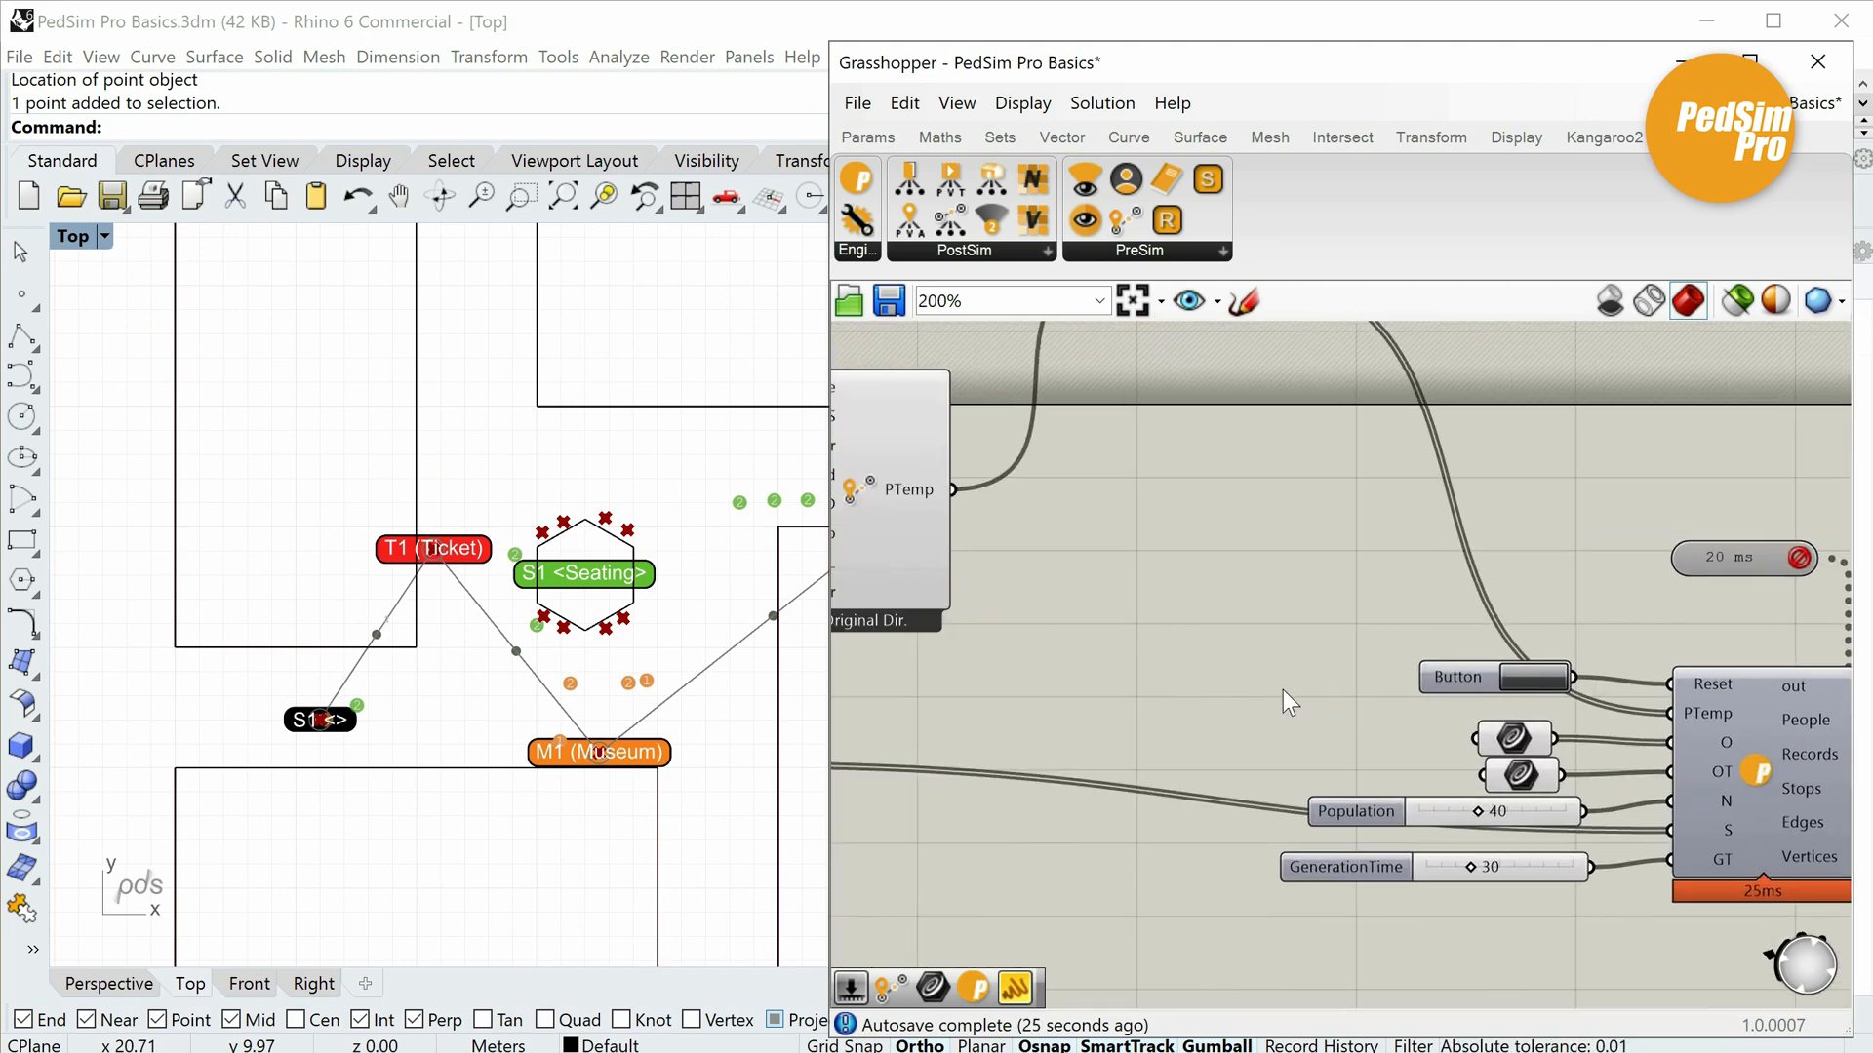
{"action": "scroll", "coordinate": [1385, 722], "scroll_direction": "up", "scroll_amount": 2}
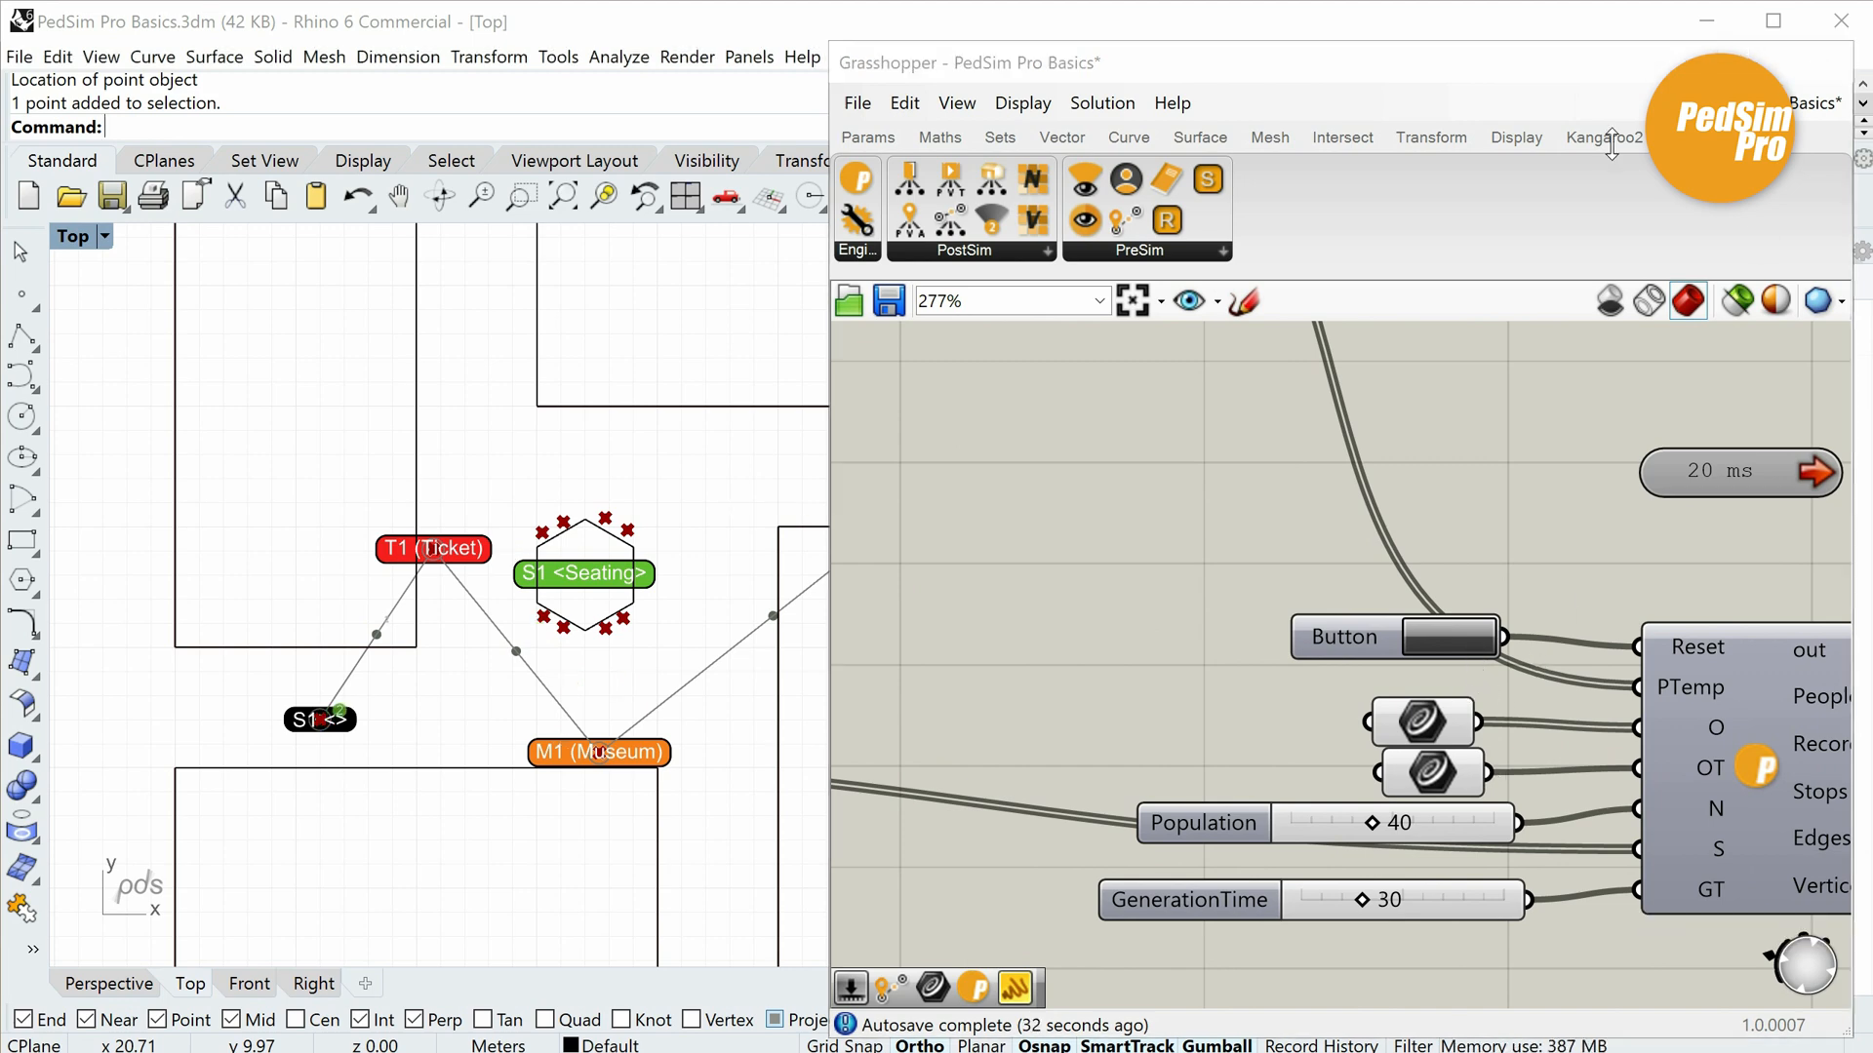
{"action": "left_click", "coordinate": [1688, 63]}
{"action": "right_click_drag", "start_coordinate": [865, 585], "coordinate": [818, 607]}
{"action": "scroll", "coordinate": [800, 557], "scroll_direction": "up", "scroll_amount": 4}
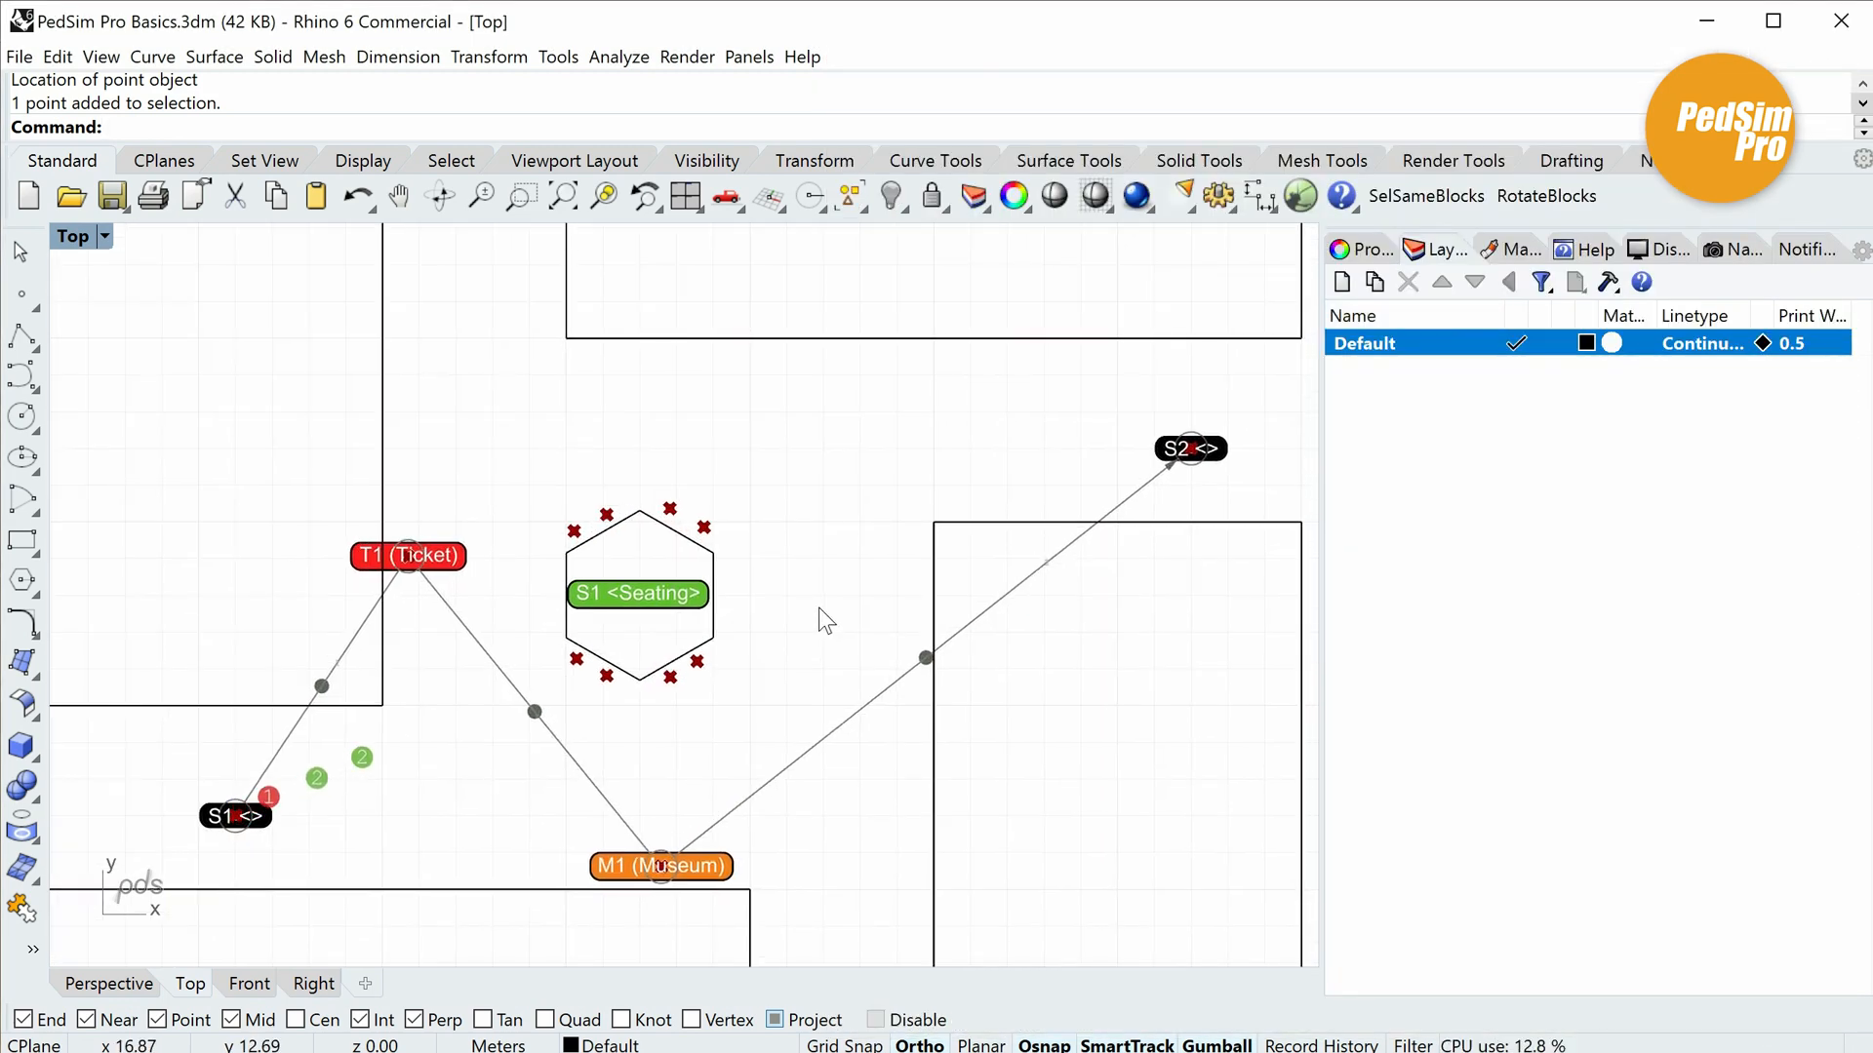